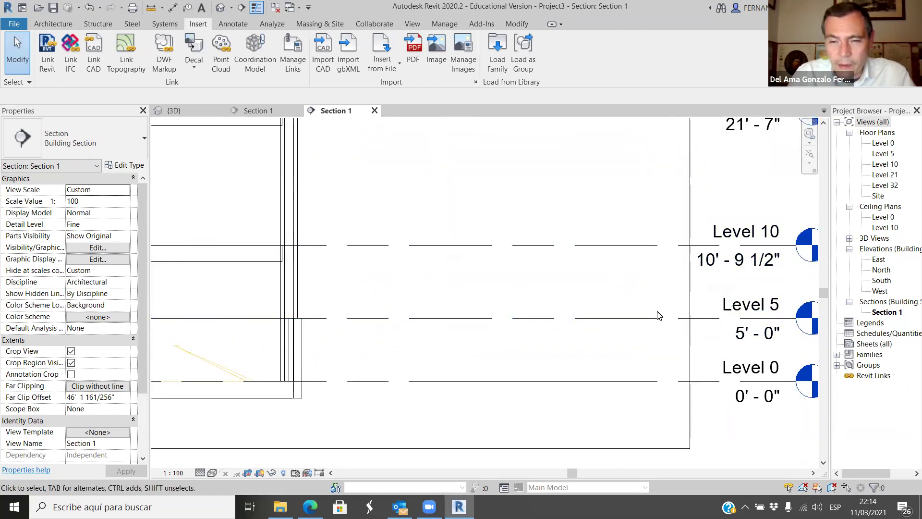
Draw a vertical model line beside the stair from Level 10 down to Level 0.
scroll(622, 275, down, 2)
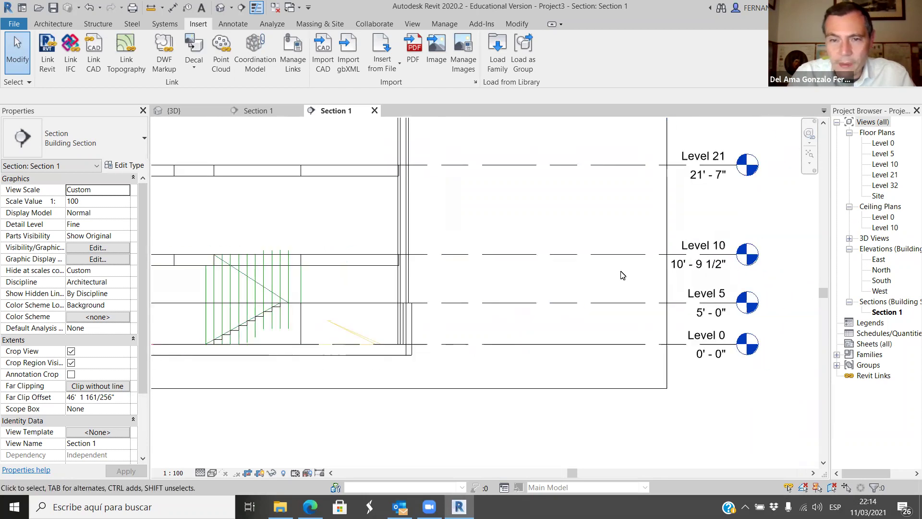
click(53, 24)
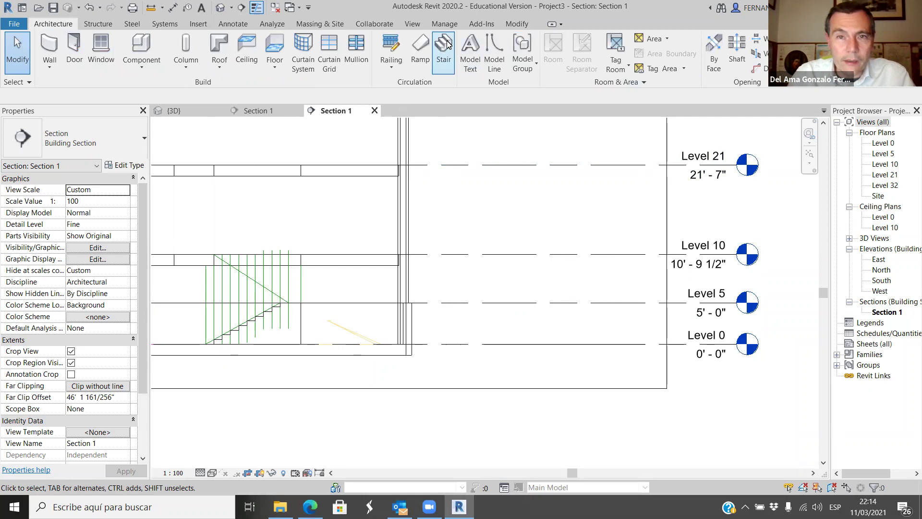
click(494, 50)
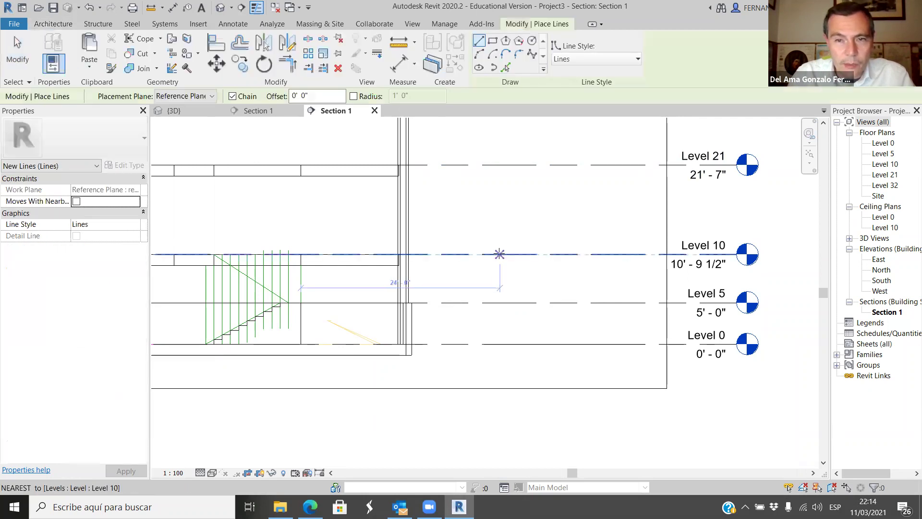
click(499, 254)
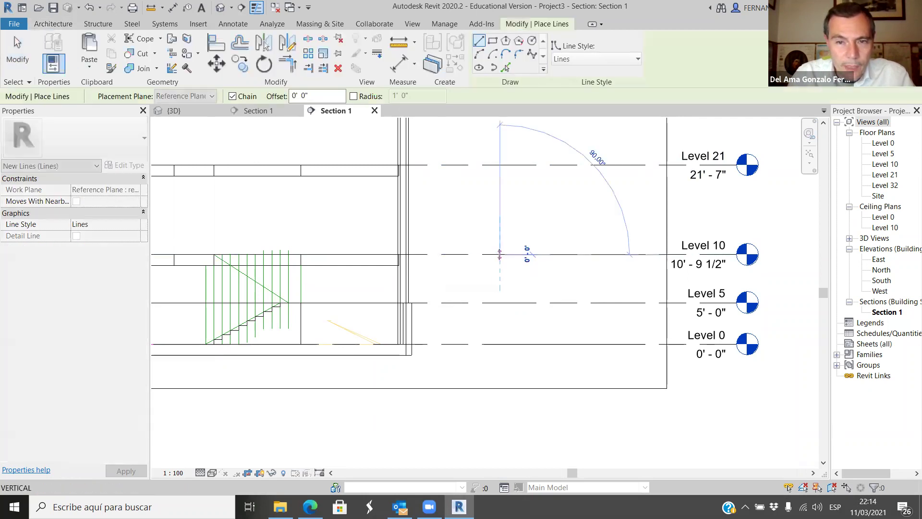
click(500, 342)
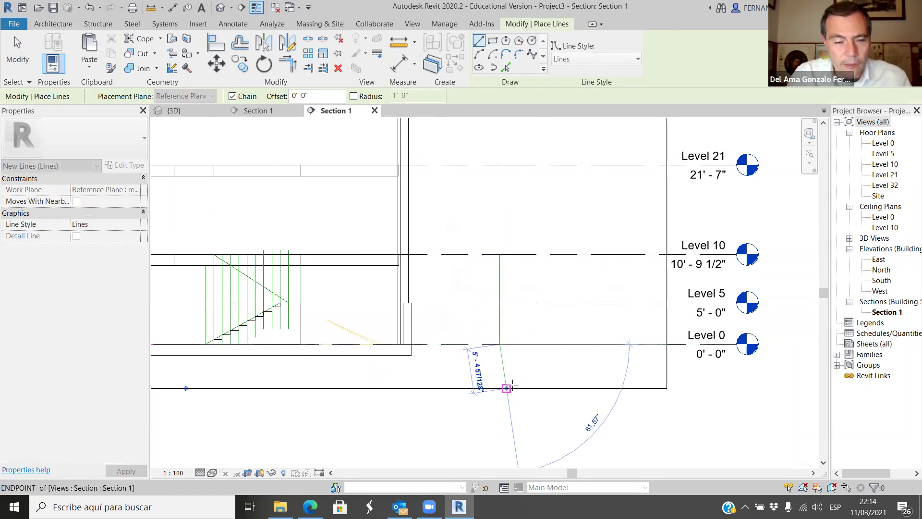
Draw a short horizontal model line below Level 5 that meets the vertical guide.
scroll(494, 340, down, 2)
scroll(521, 323, up, 2)
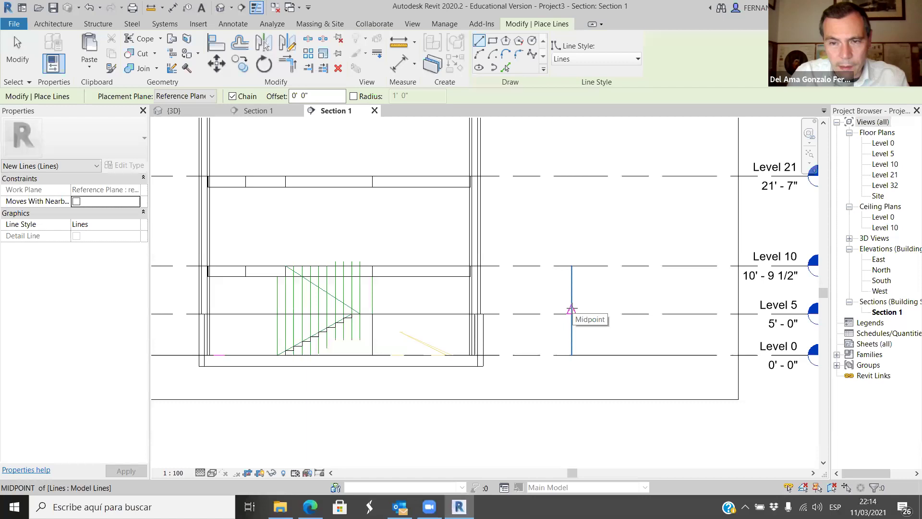
click(531, 312)
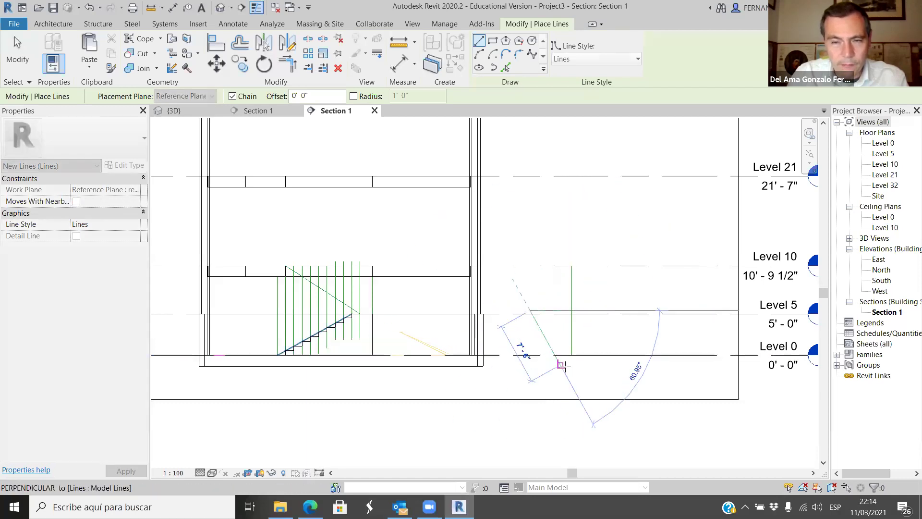
click(571, 312)
scroll(572, 314, up, 3)
key(Escape)
key(Escape)
scroll(540, 293, up, 1)
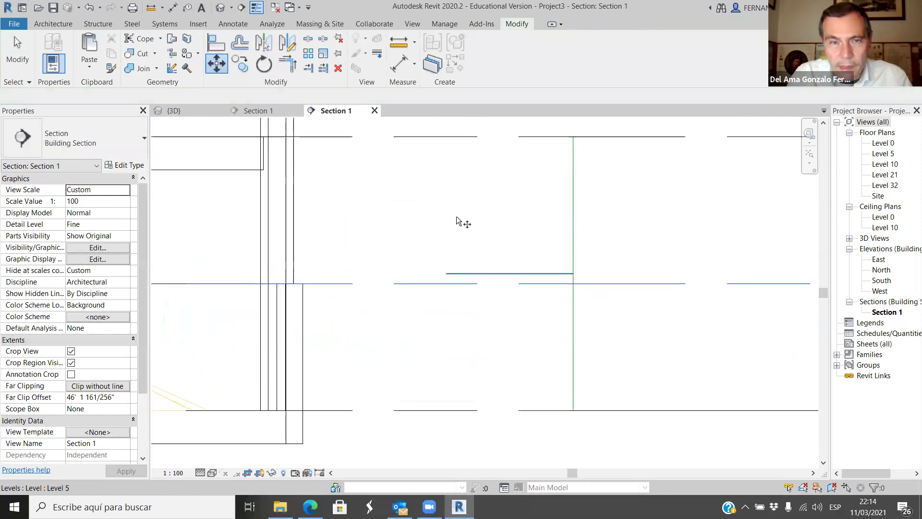
Move Level 5 upward so its elevation reads 5' - 5".
click(548, 284)
key(Return)
click(573, 284)
click(573, 274)
scroll(531, 307, down, 1)
Window-select the short horizontal guide line, then clear the selection.
drag(456, 412, 618, 259)
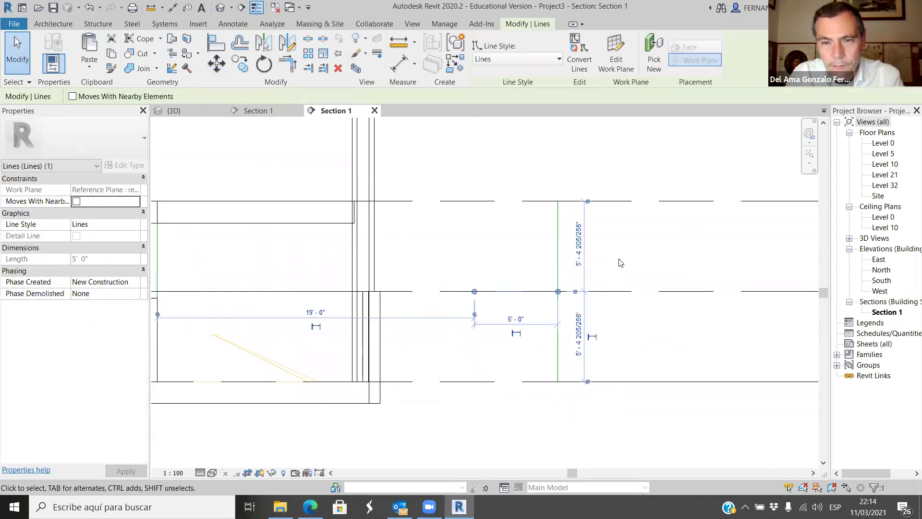
click(581, 297)
scroll(625, 288, down, 4)
scroll(649, 287, up, 5)
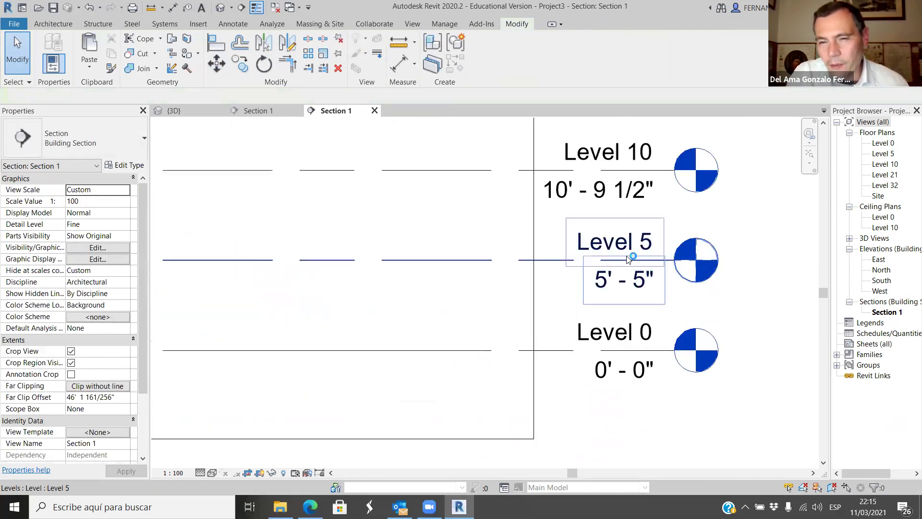
scroll(607, 274, up, 2)
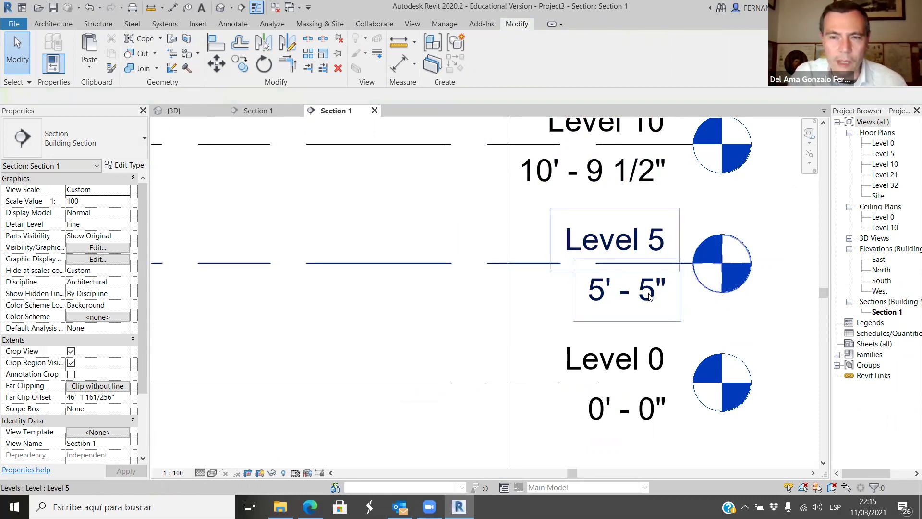
Zoom in on the stair in Section 1 and select it.
scroll(649, 297, down, 5)
scroll(382, 269, up, 2)
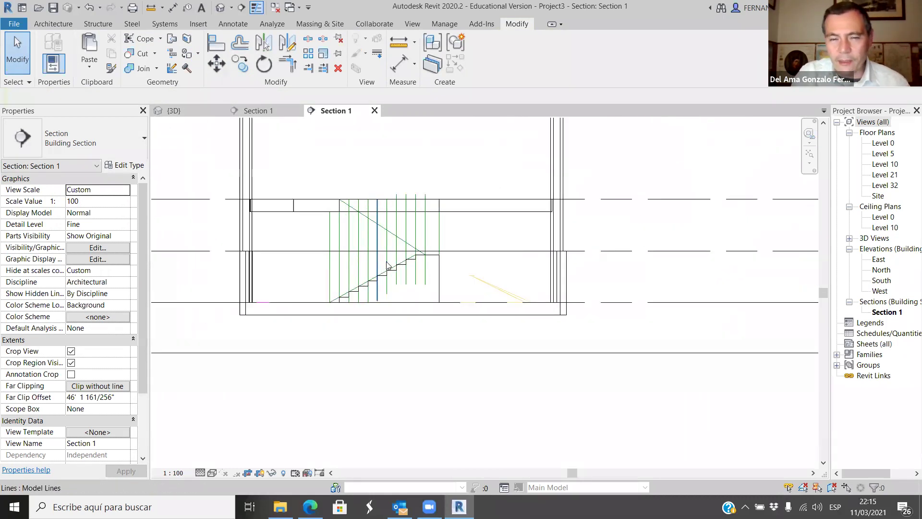
scroll(382, 269, up, 1)
scroll(445, 264, up, 2)
scroll(445, 264, up, 3)
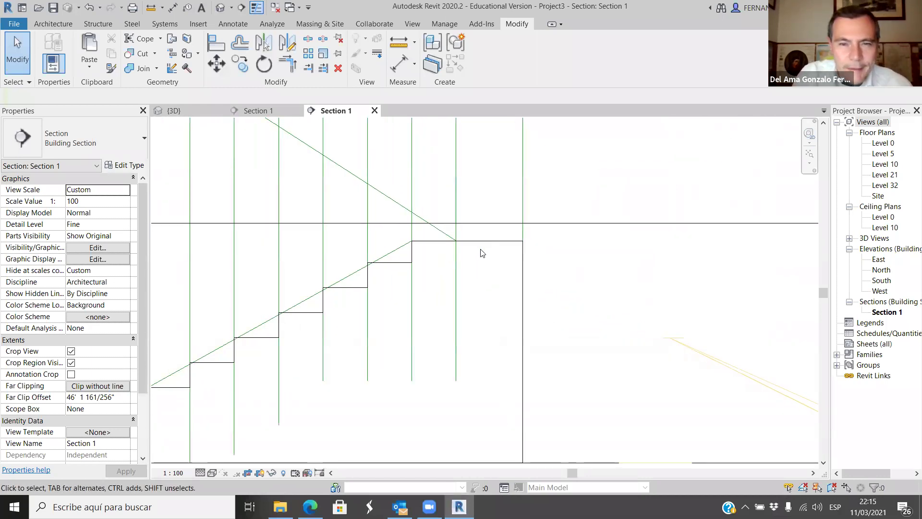
scroll(512, 302, down, 2)
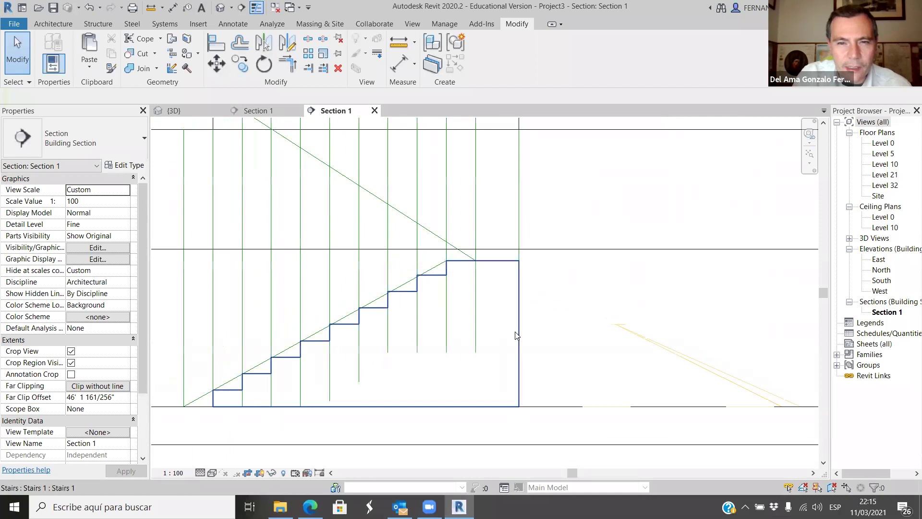
scroll(513, 304, down, 2)
scroll(486, 298, up, 2)
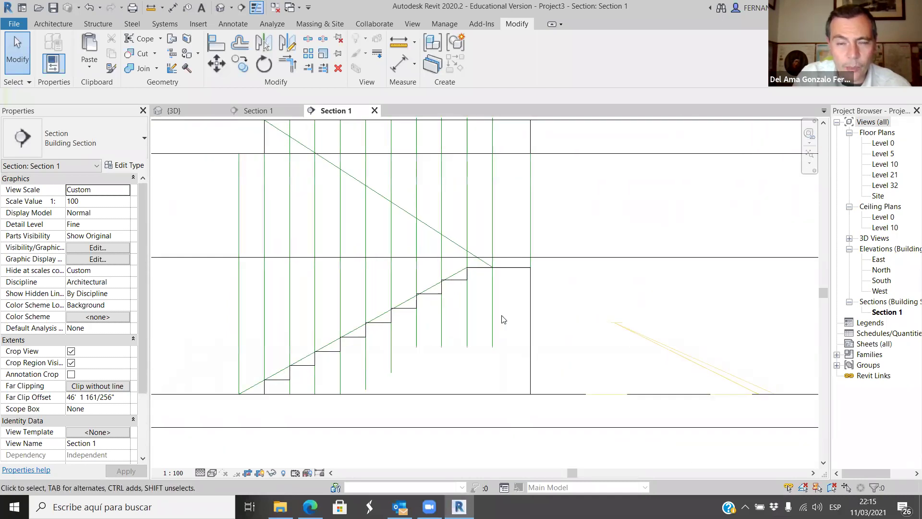
click(523, 270)
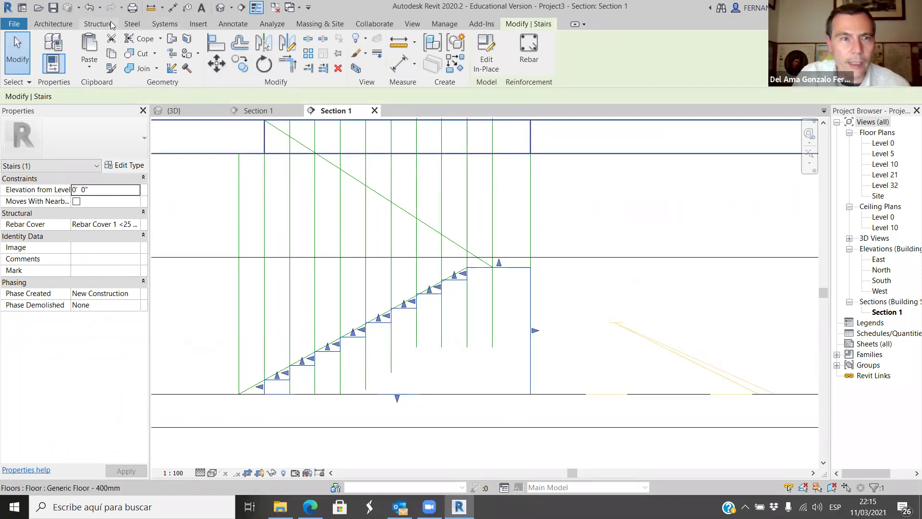
Check the in-place component options and drag the stair's top landing edge up.
click(56, 25)
click(141, 70)
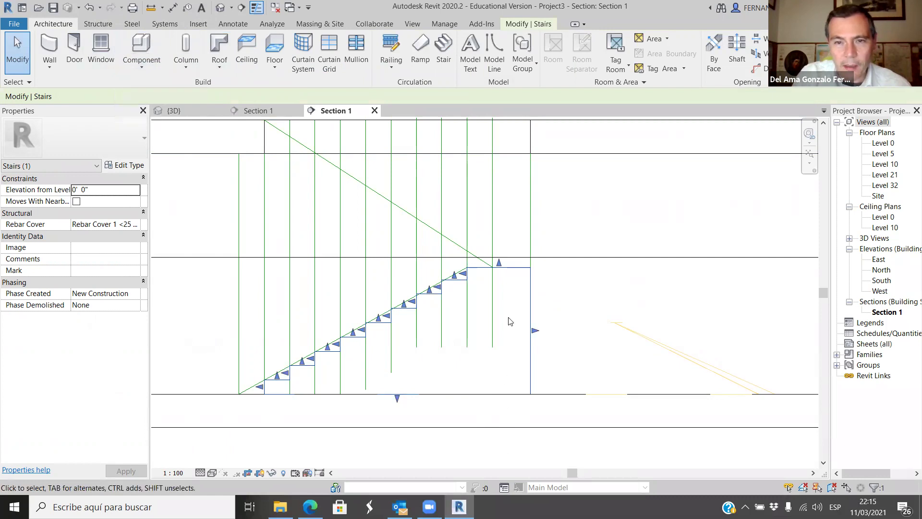
scroll(509, 317, up, 2)
drag(494, 239, 494, 225)
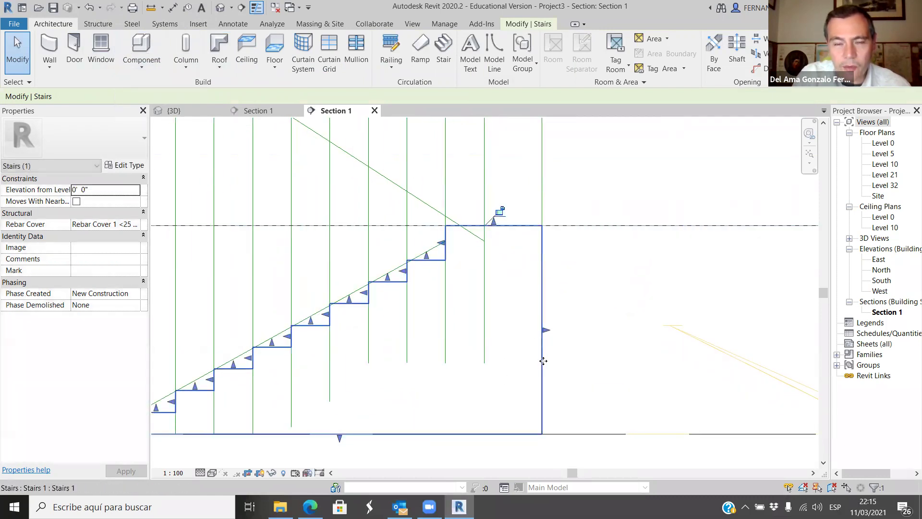
click(525, 279)
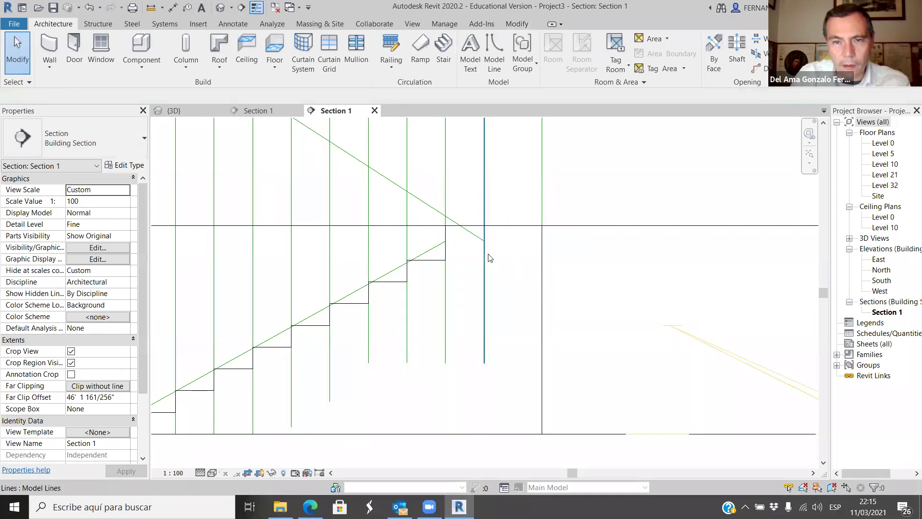
Drag the ends of both diagonal guide lines onto their level-line intersections.
scroll(489, 257, up, 2)
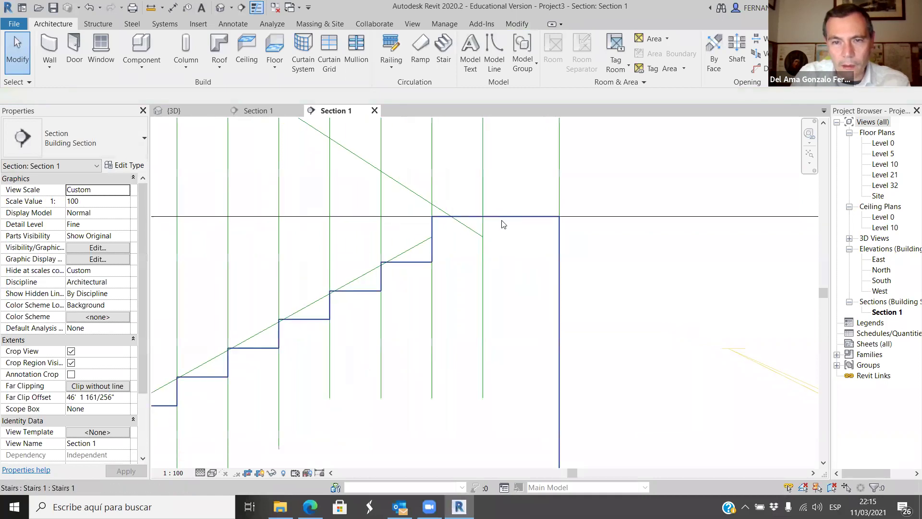
click(418, 247)
scroll(432, 240, down, 4)
scroll(465, 249, up, 3)
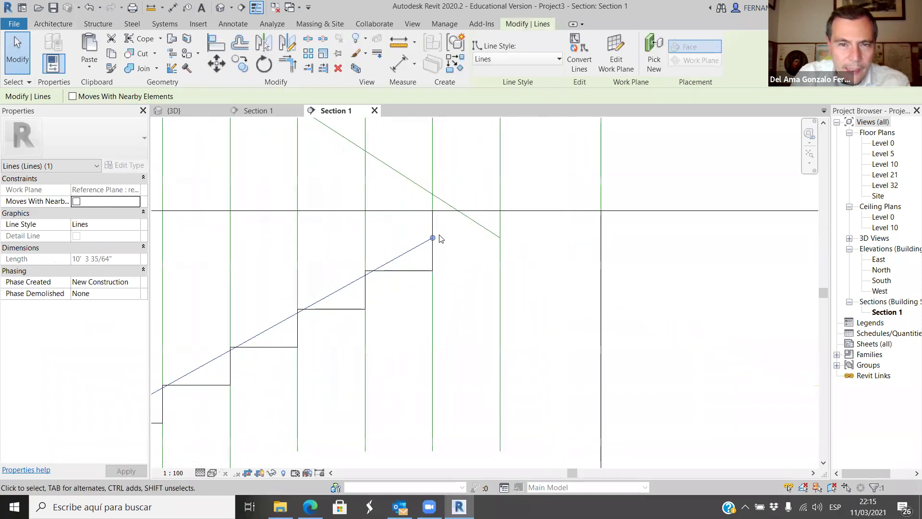
drag(433, 239, 432, 211)
click(481, 231)
drag(500, 237, 500, 210)
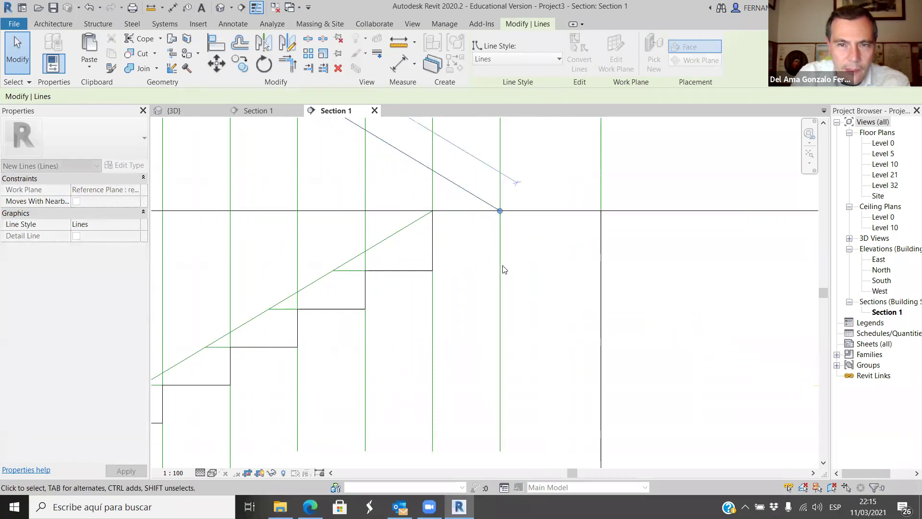
click(488, 284)
Reselect the stair, raise its top riser edge and drag another edge lower.
scroll(489, 281, down, 1)
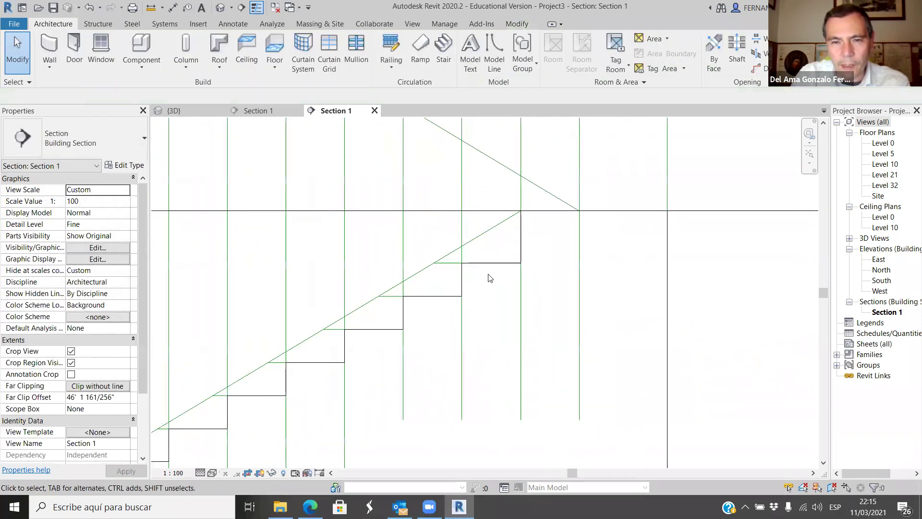
click(490, 277)
scroll(490, 272, up, 2)
drag(491, 270, 489, 243)
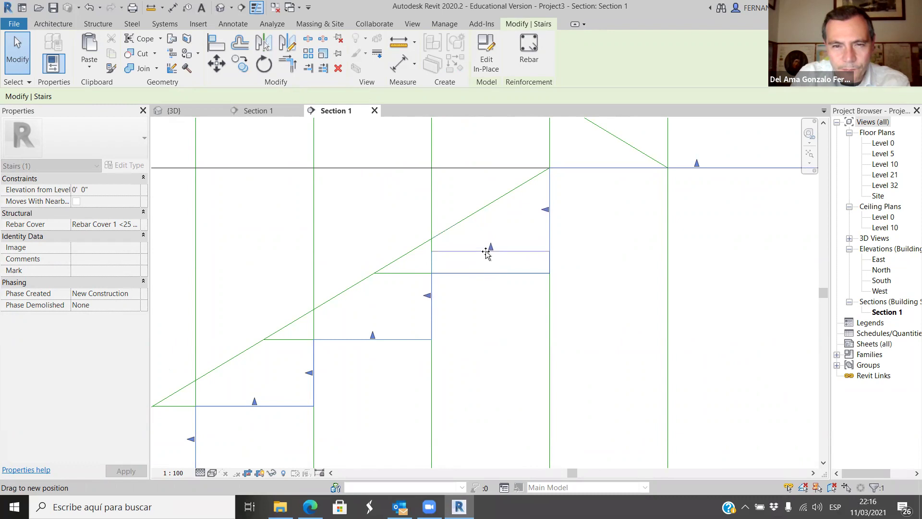
drag(486, 237, 485, 240)
scroll(505, 221, up, 2)
drag(515, 211, 502, 255)
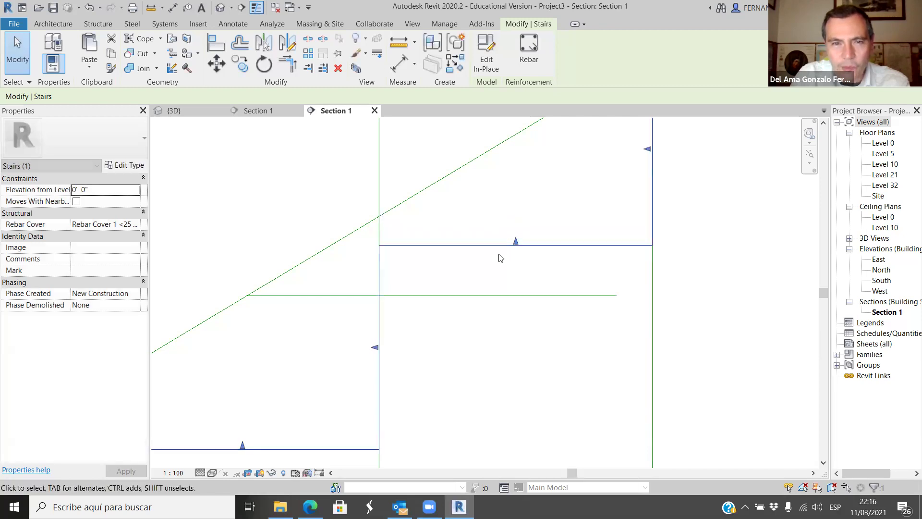
Deselect the stair and delete the stray green guide line.
click(443, 313)
scroll(442, 312, down, 2)
click(406, 304)
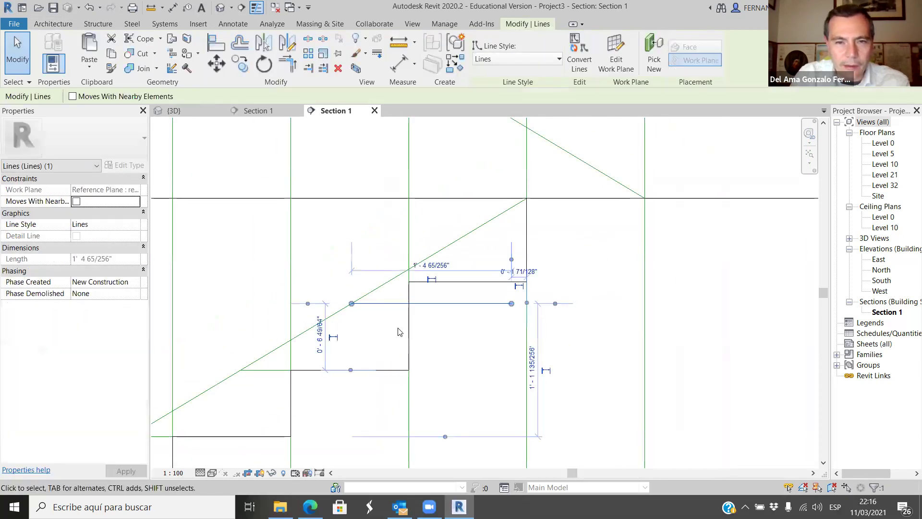
key(Delete)
click(276, 370)
click(484, 373)
Inspect the remaining guide lines and step model lines one at a time.
scroll(483, 373, down, 2)
scroll(432, 367, down, 2)
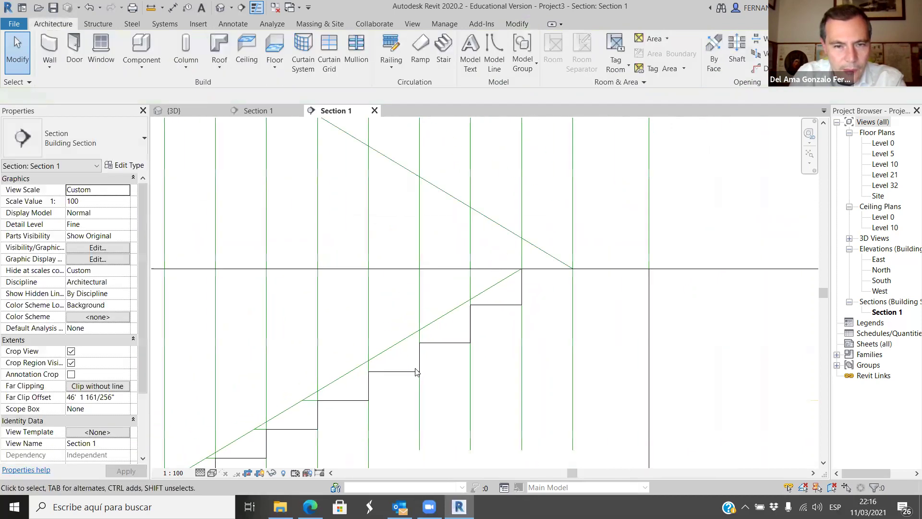
click(343, 387)
click(454, 339)
scroll(454, 339, down, 2)
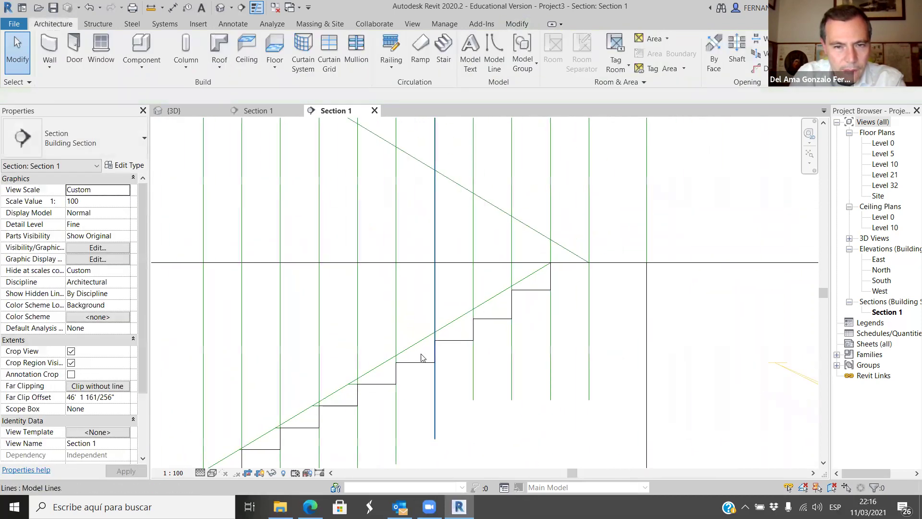
click(354, 378)
click(305, 412)
scroll(298, 411, up, 5)
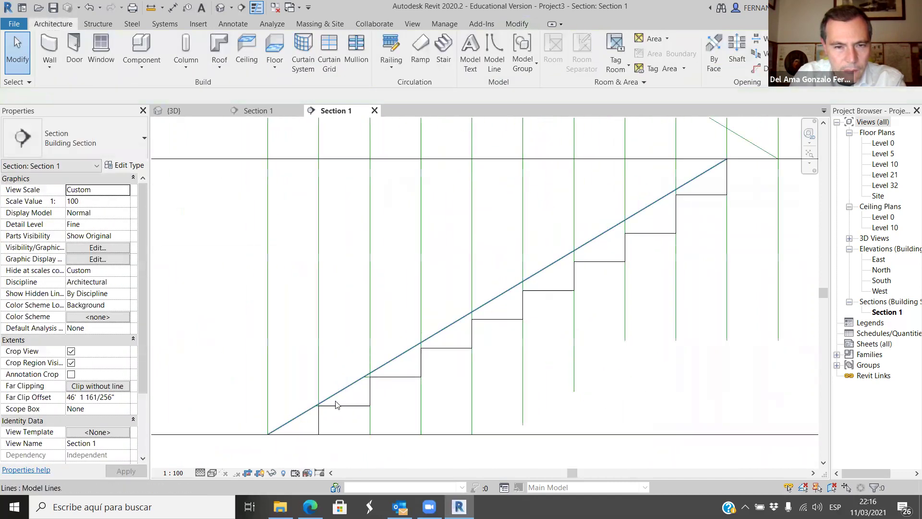
click(373, 358)
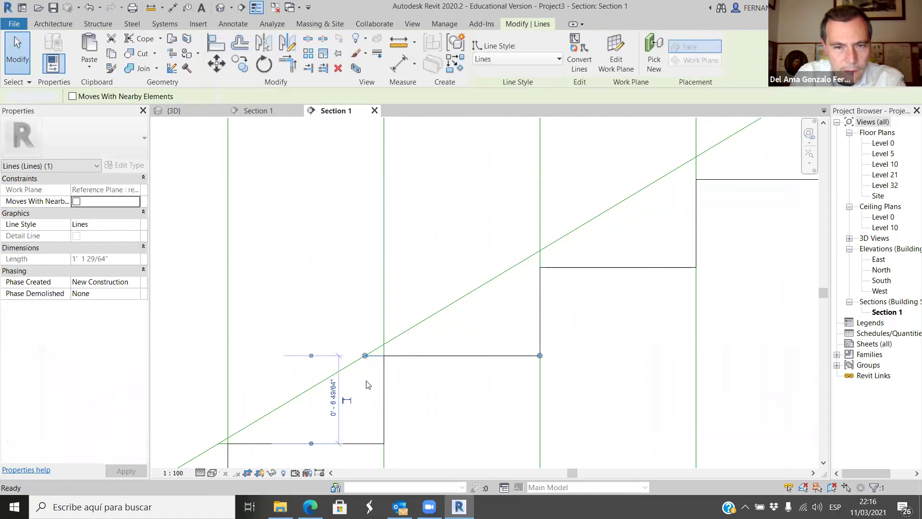
click(321, 341)
scroll(321, 341, down, 2)
Draw a 1' - 5" horizontal model line from where the diagonal guide meets a riser.
click(494, 52)
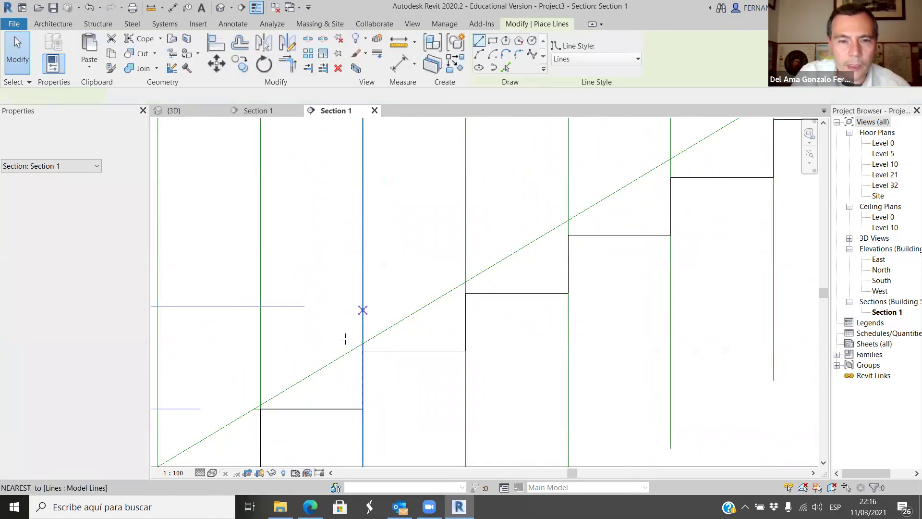
click(363, 343)
click(507, 343)
key(Escape)
key(Escape)
click(433, 343)
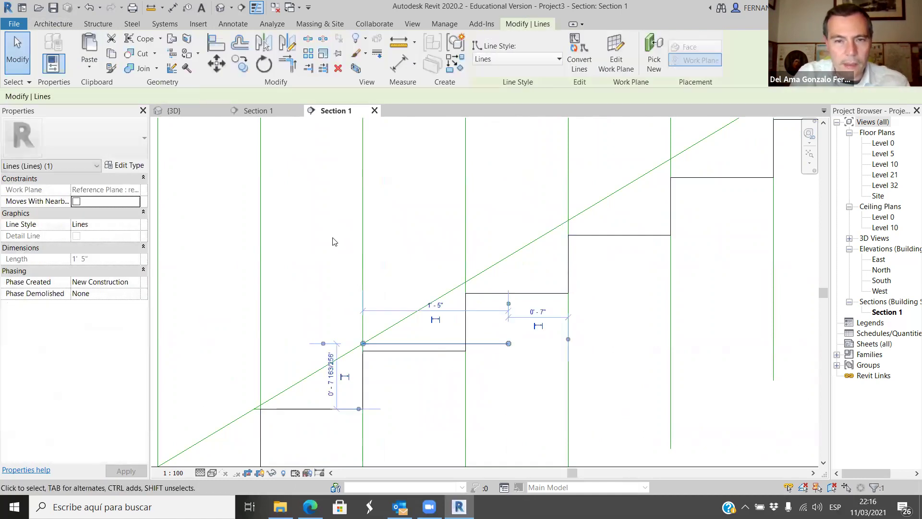
click(240, 64)
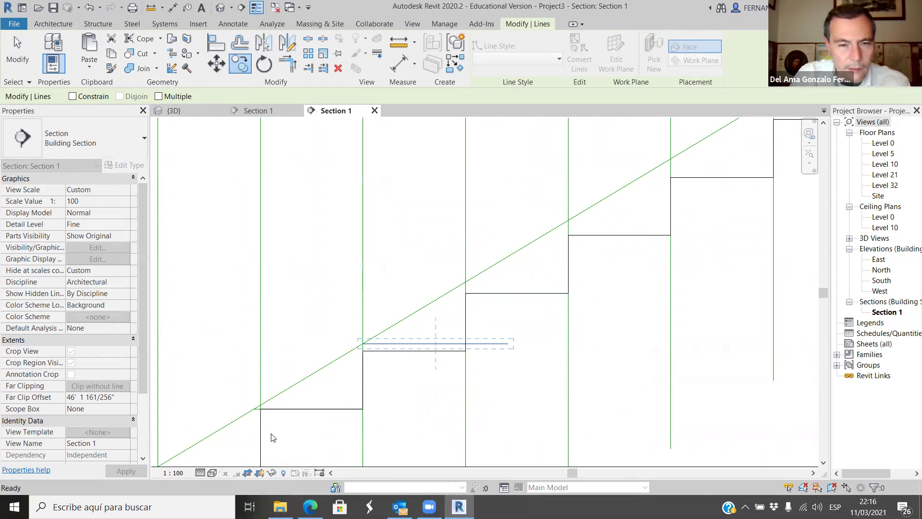
Drag the horizontal line's left end onto the slope intersection.
key(Escape)
key(Escape)
scroll(259, 415, up, 4)
click(258, 402)
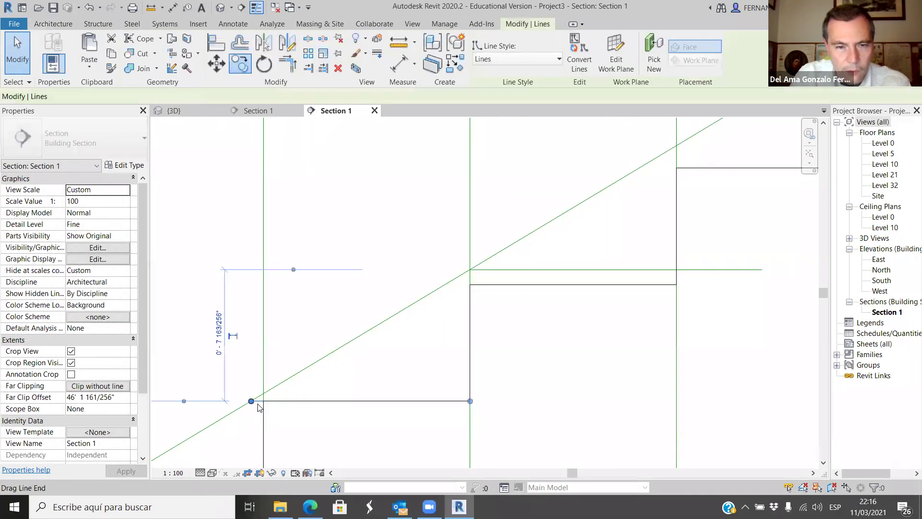
drag(258, 406, 265, 404)
click(267, 417)
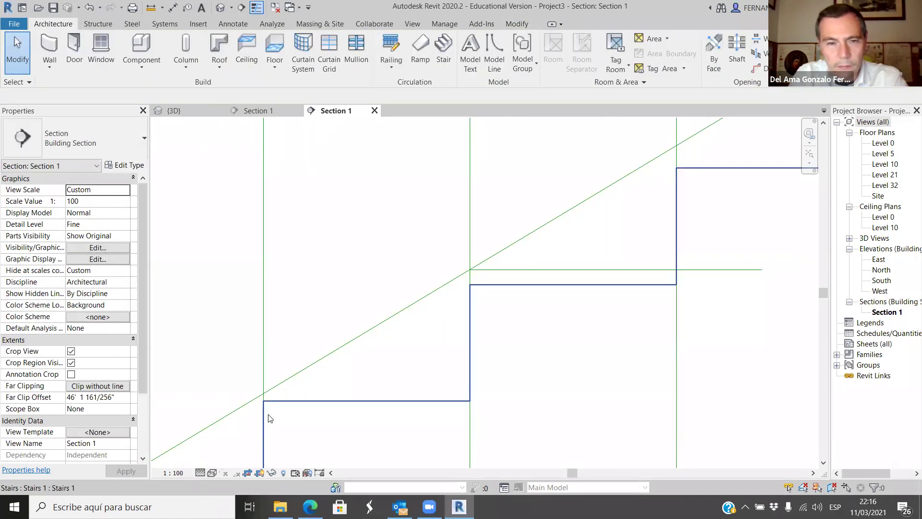
Copy the horizontal guide line to where the slope meets the lower riser.
click(506, 271)
click(241, 63)
click(470, 270)
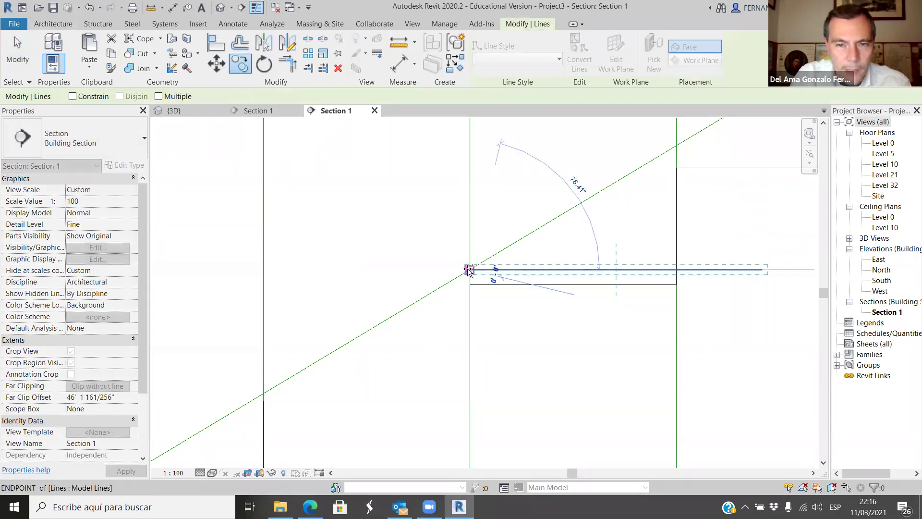
click(266, 394)
scroll(213, 415, down, 2)
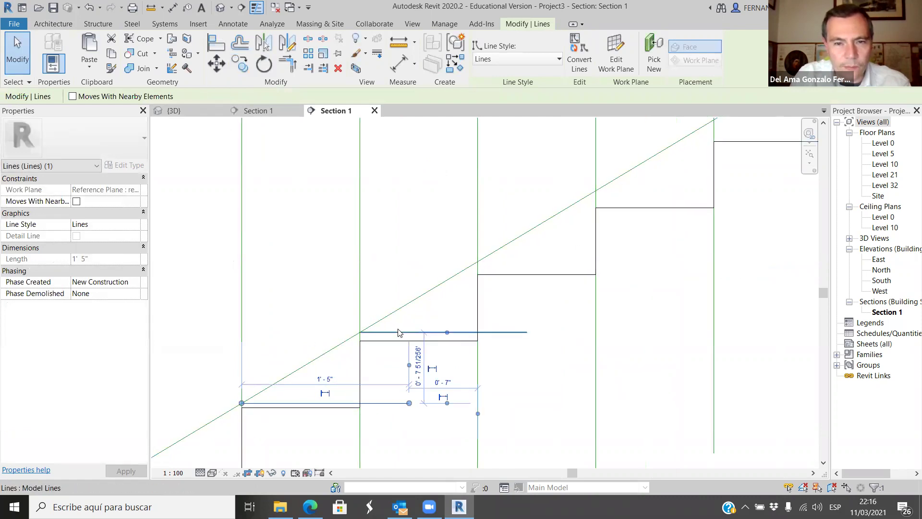
Copy the upper horizontal line to every slope/vertical intersection up to the top step.
click(398, 332)
click(242, 66)
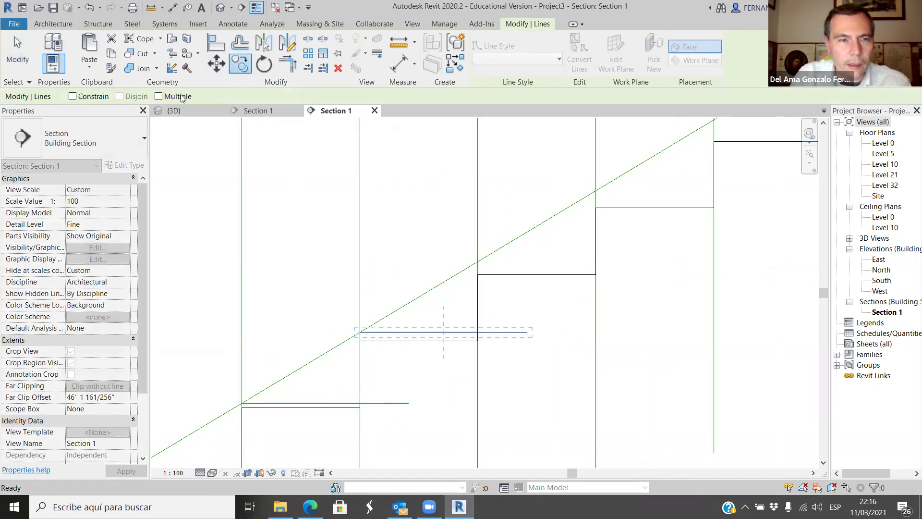
click(360, 332)
click(477, 262)
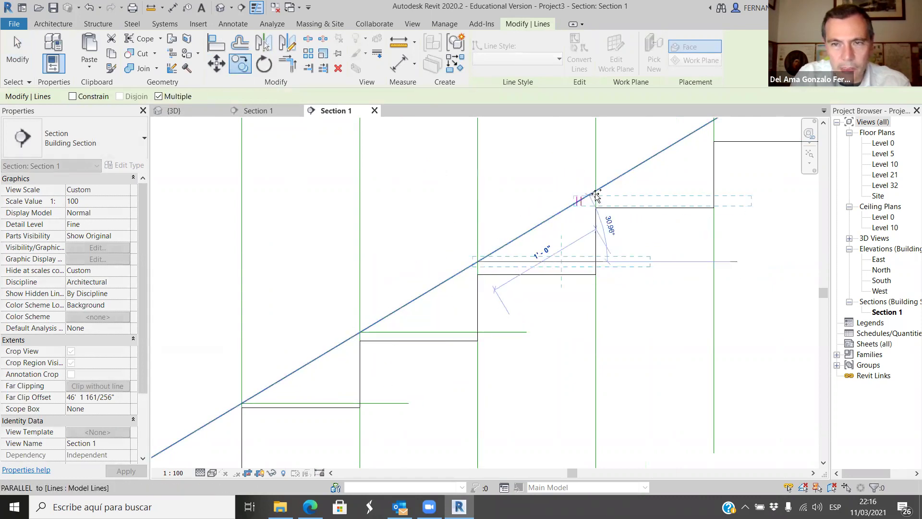
click(596, 190)
scroll(438, 325, down, 3)
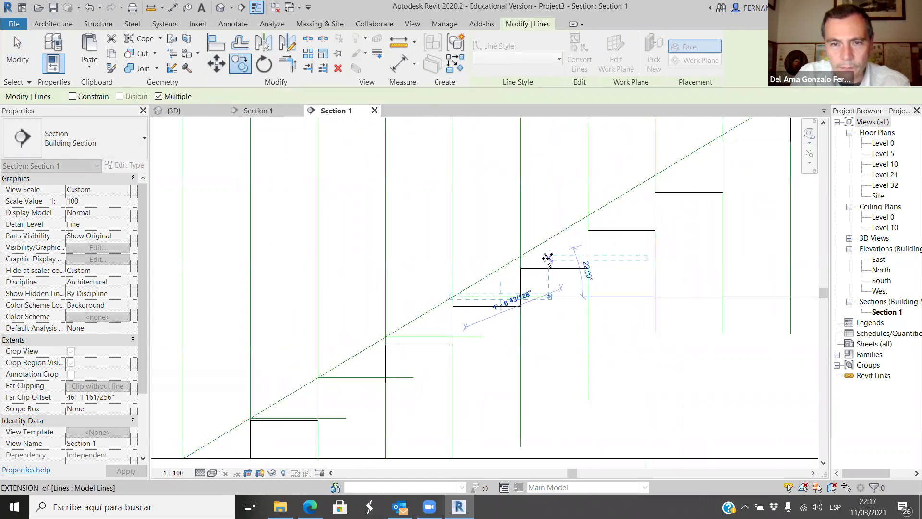
click(512, 256)
click(603, 202)
click(689, 149)
scroll(629, 216, down, 2)
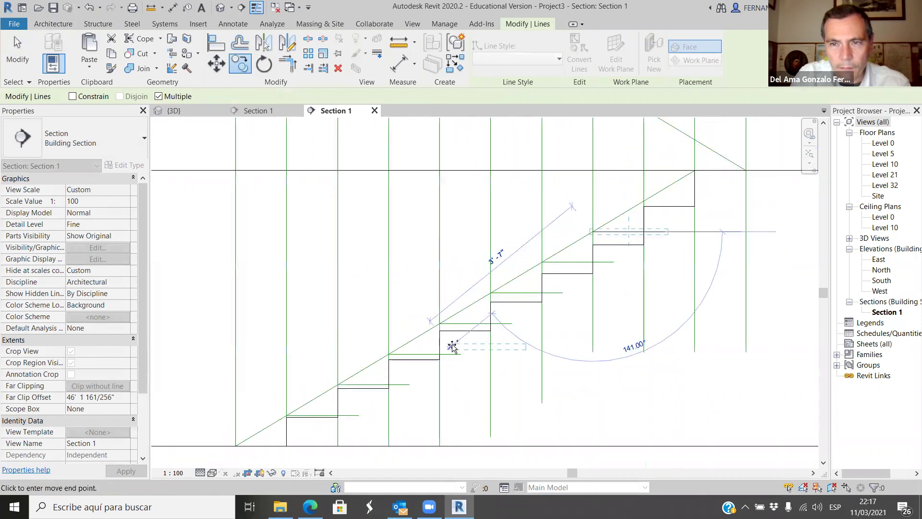
click(602, 220)
Select the stair and raise the top tread, next riser and a lower tread onto their guide lines.
key(Escape)
key(Escape)
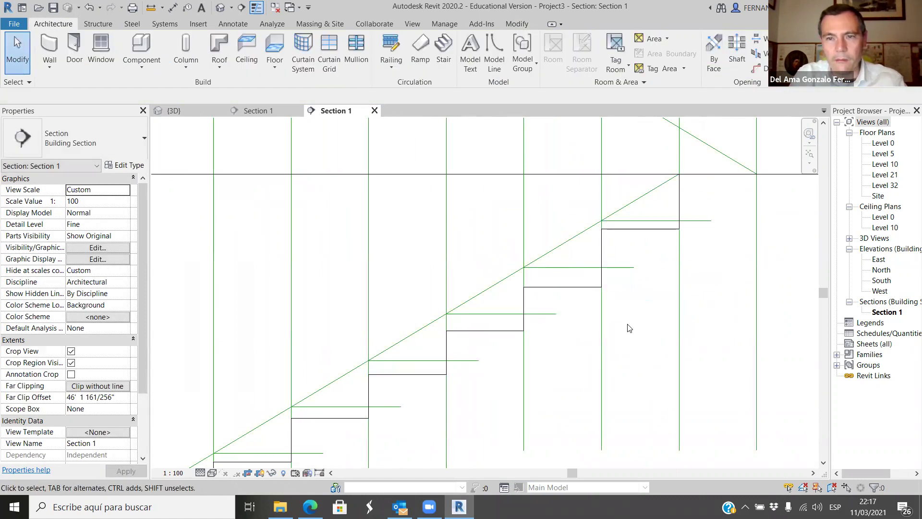
click(631, 229)
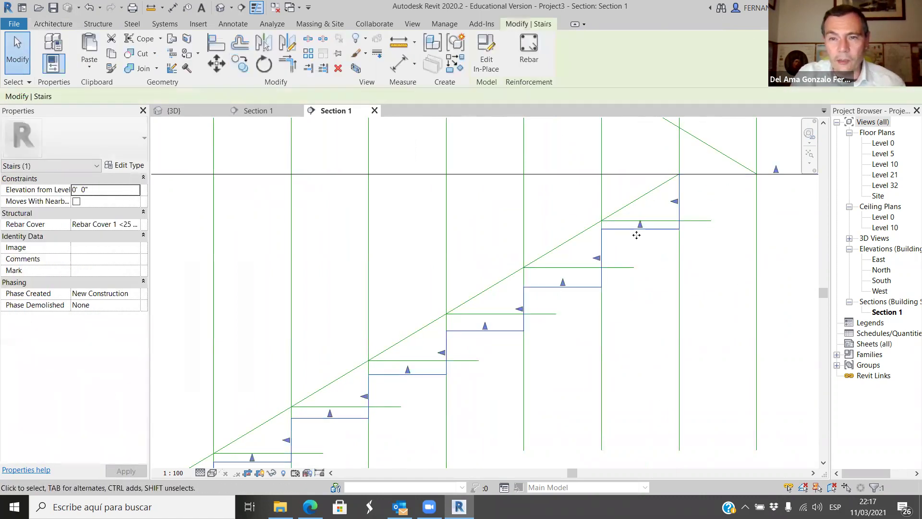
drag(642, 229, 564, 269)
drag(485, 328, 485, 315)
drag(407, 371, 407, 366)
scroll(481, 312, down, 1)
scroll(484, 321, up, 4)
Align the remaining treads, down to the lowest, with their green guide lines, then deselect.
drag(488, 313, 490, 293)
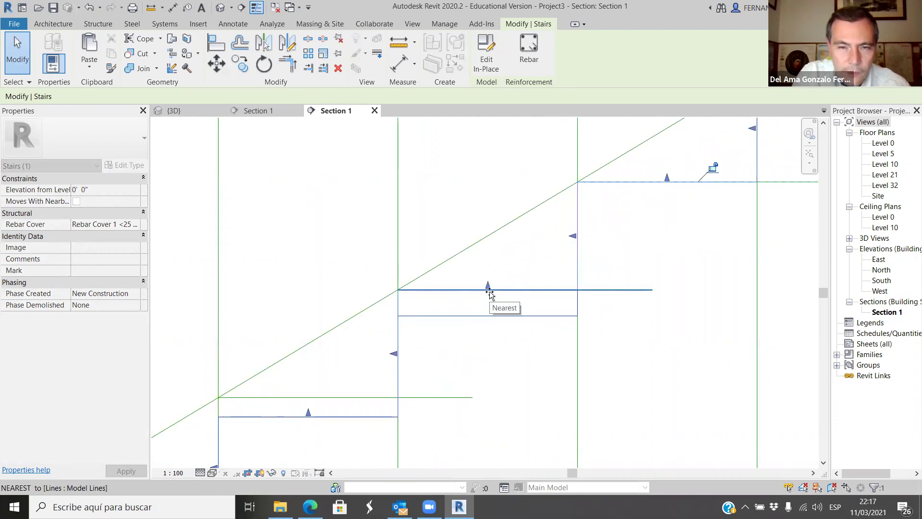
drag(490, 293, 489, 292)
scroll(490, 292, down, 3)
scroll(432, 326, up, 4)
drag(423, 334, 422, 322)
scroll(385, 360, down, 1)
drag(384, 358, 384, 357)
scroll(385, 357, down, 2)
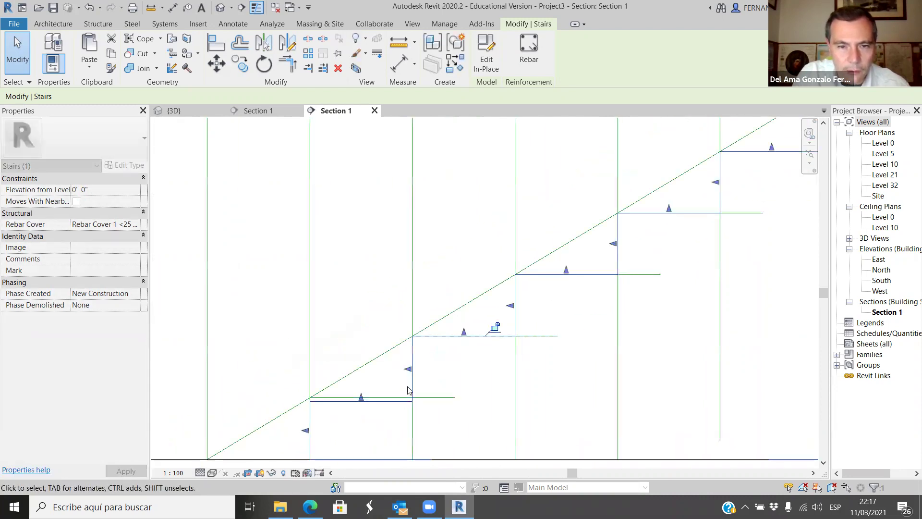
scroll(422, 376, up, 1)
drag(354, 403, 354, 397)
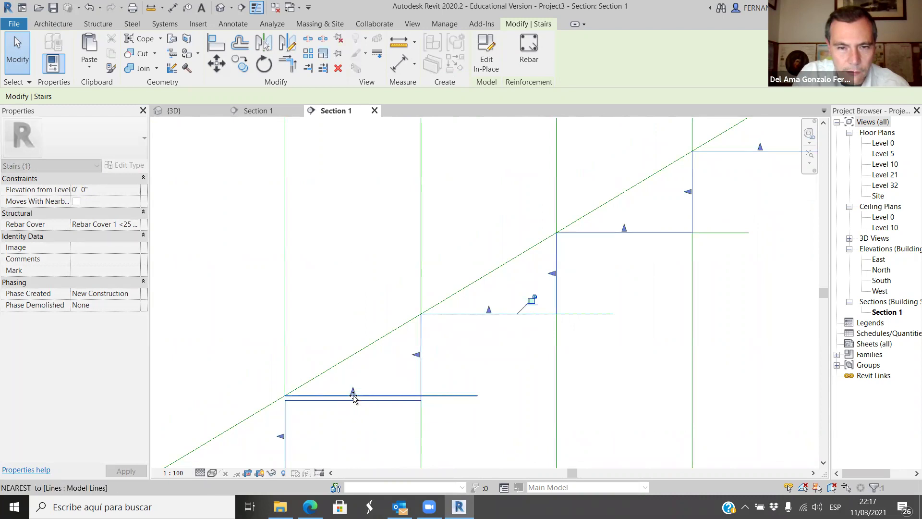
scroll(426, 360, down, 4)
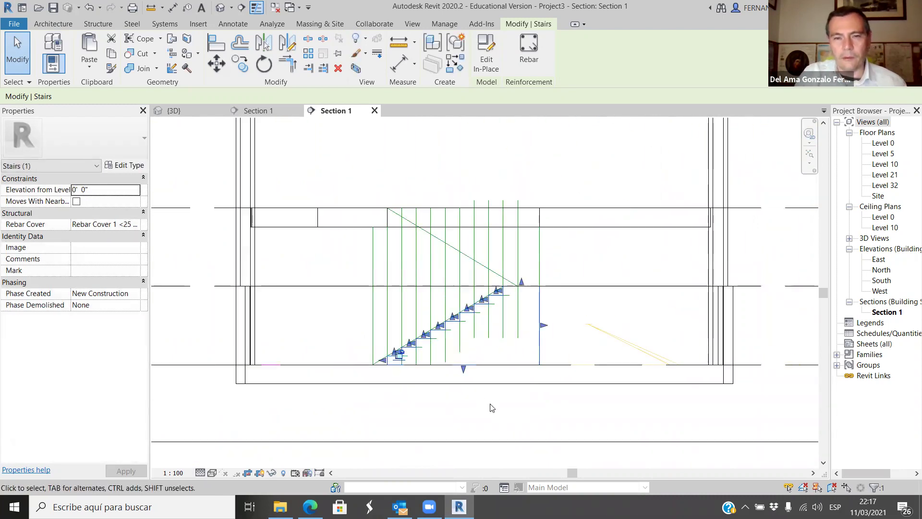
click(496, 406)
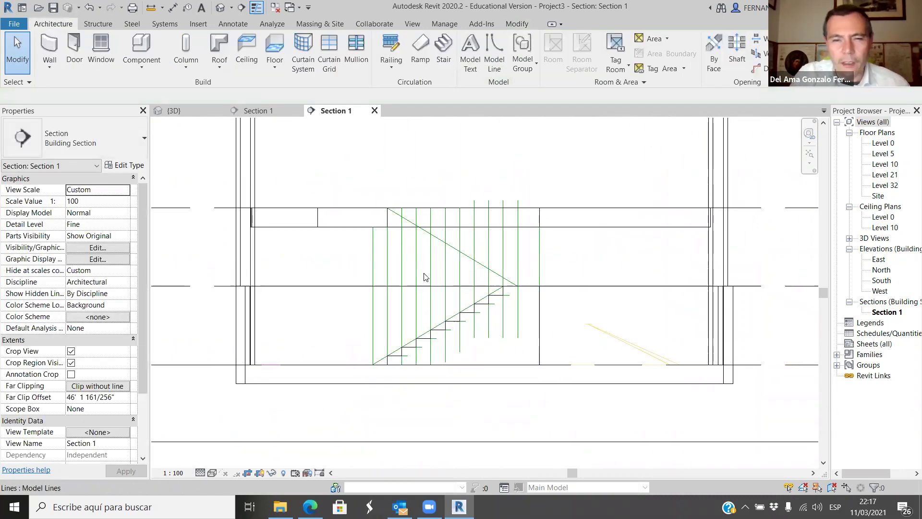
Select the stair and zoom around to check its reshaped profile.
scroll(483, 290, up, 3)
scroll(607, 300, down, 2)
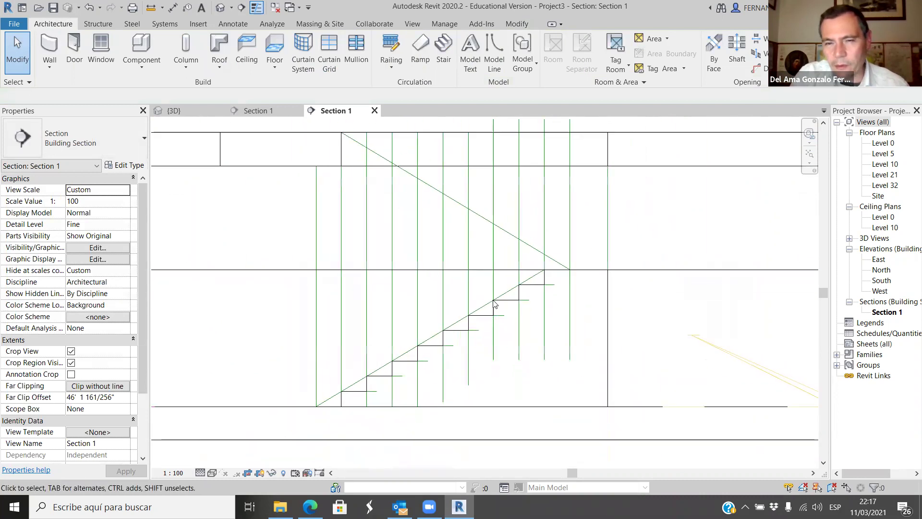
scroll(602, 312, up, 1)
click(602, 312)
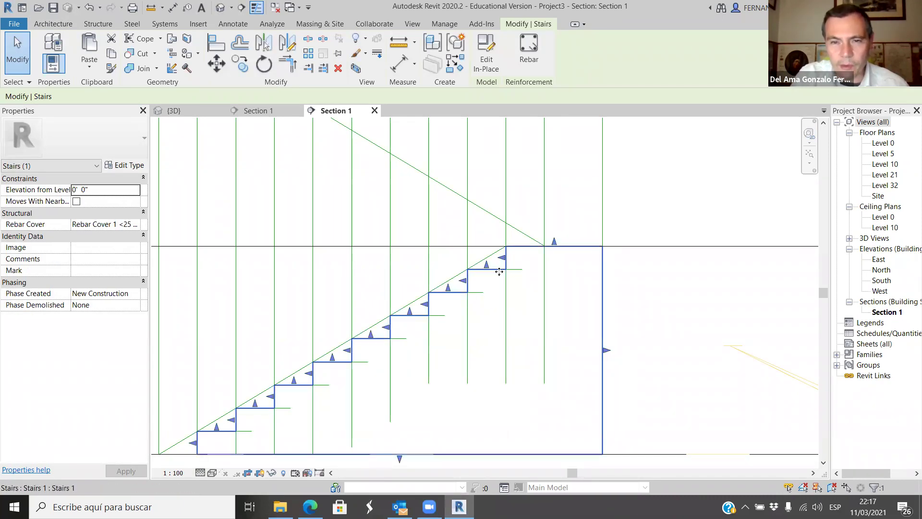
scroll(544, 240, down, 2)
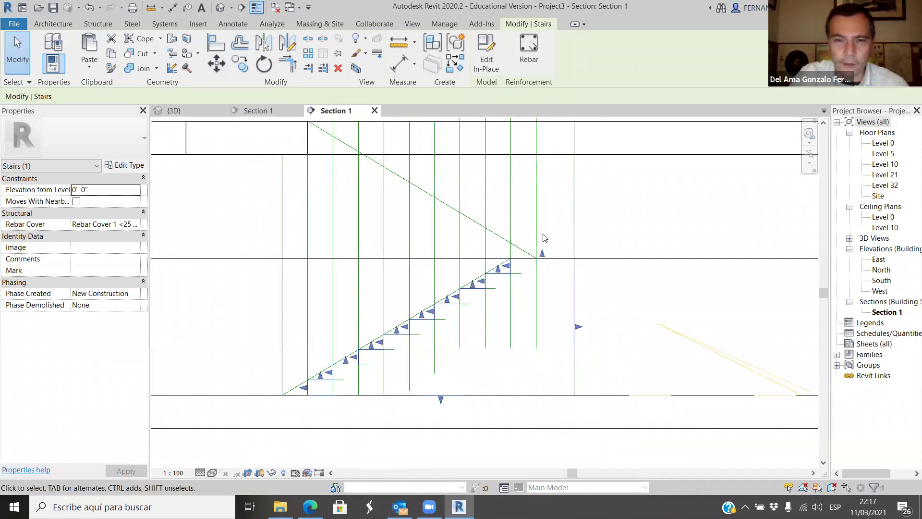
scroll(518, 361, down, 2)
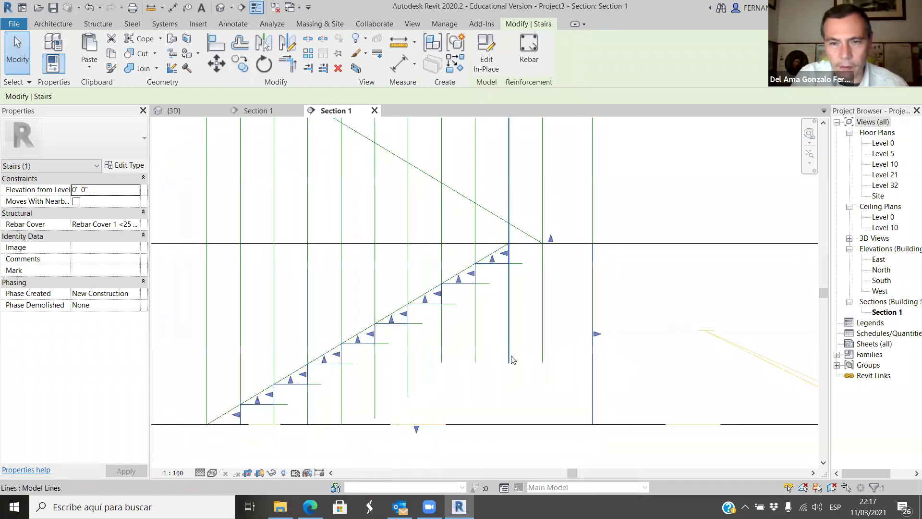
Deselect the stair, pan the section slightly, and switch to the {3D} view.
click(499, 433)
scroll(518, 325, up, 3)
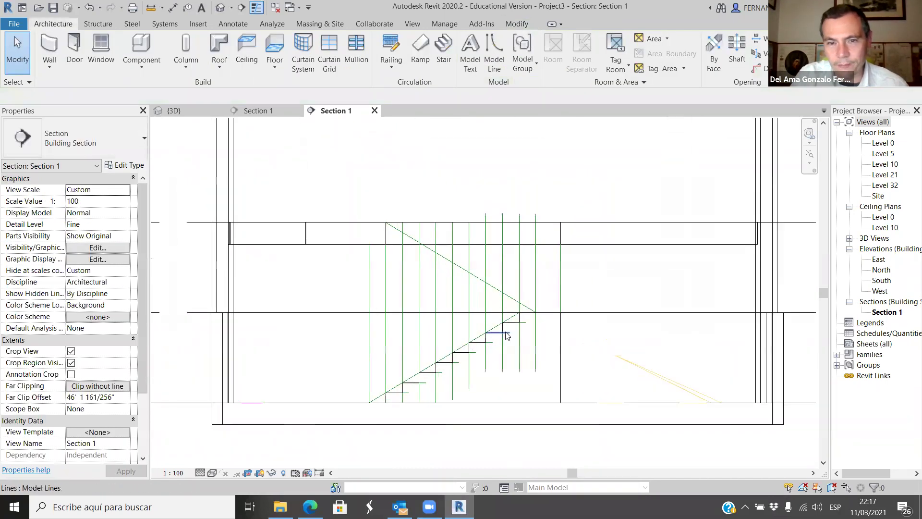
middle_drag(519, 326, 540, 312)
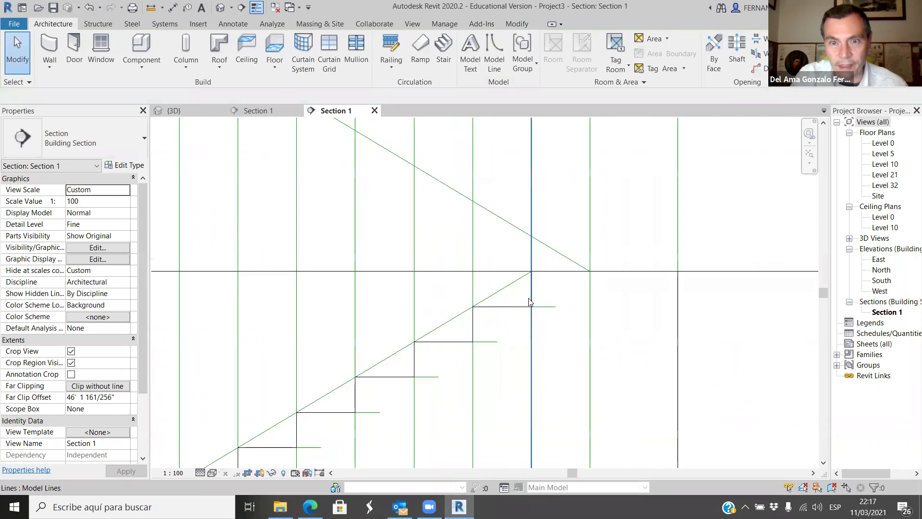
click(174, 110)
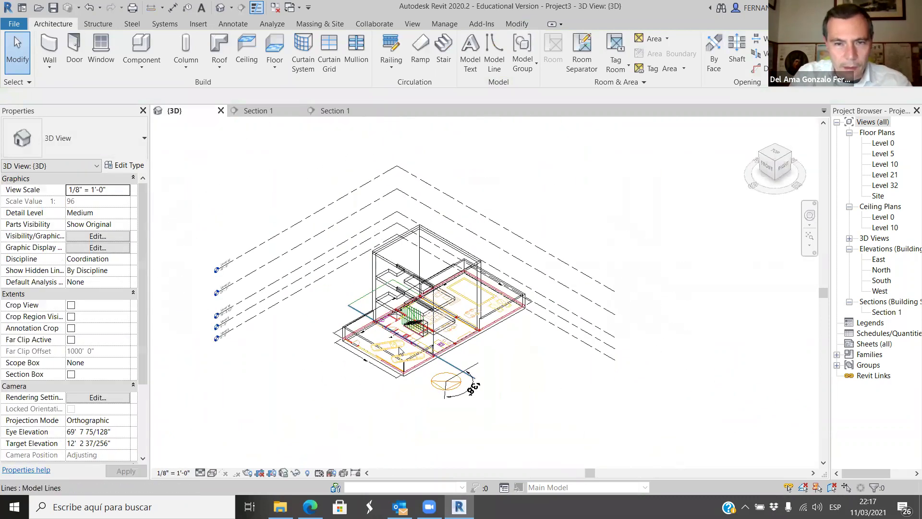
Close the extra detailed wall section view without saving changes to Project3.
scroll(390, 364, up, 3)
scroll(504, 315, down, 3)
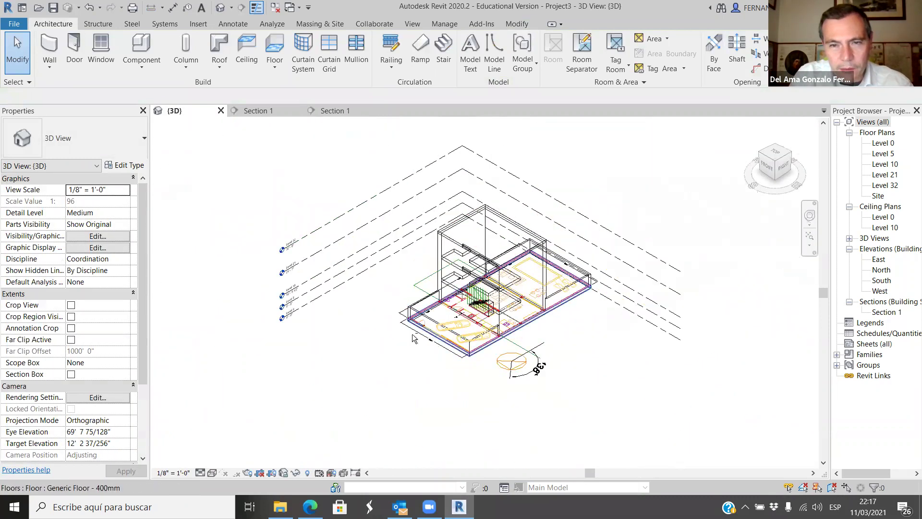
scroll(504, 314, up, 5)
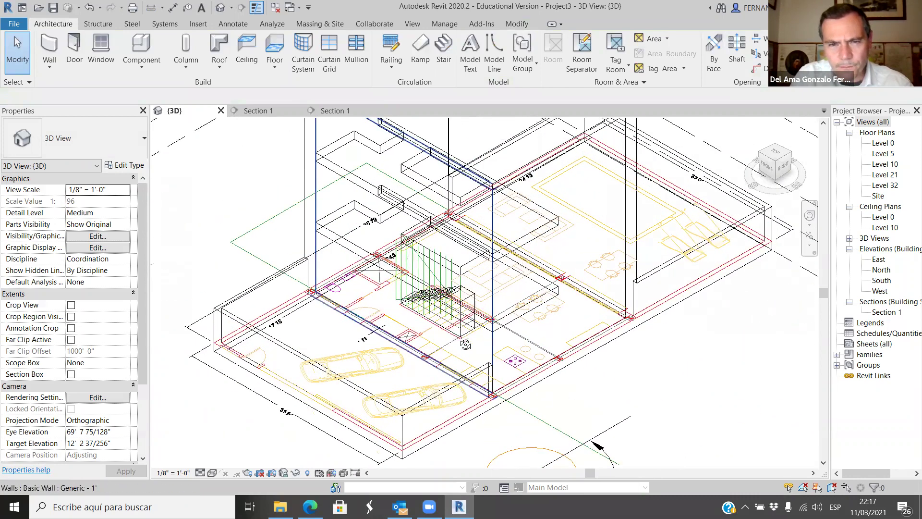
scroll(441, 323, up, 5)
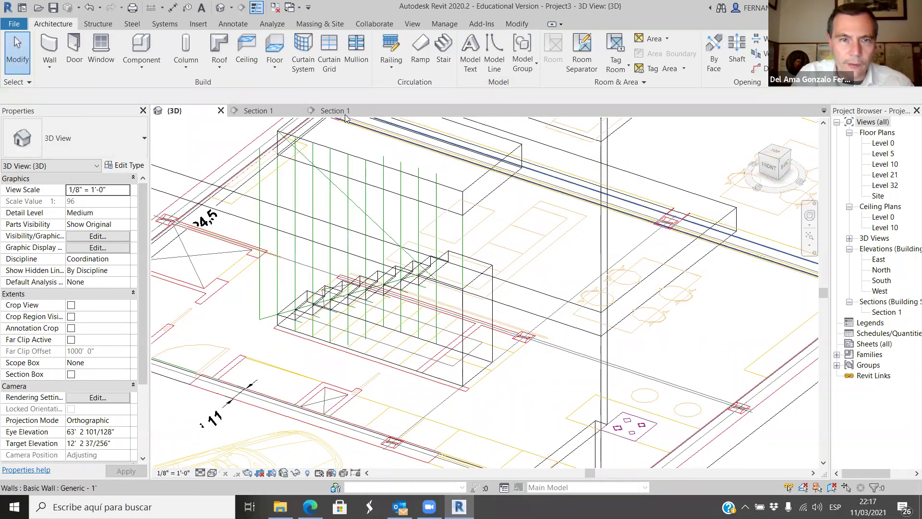
click(311, 110)
click(266, 112)
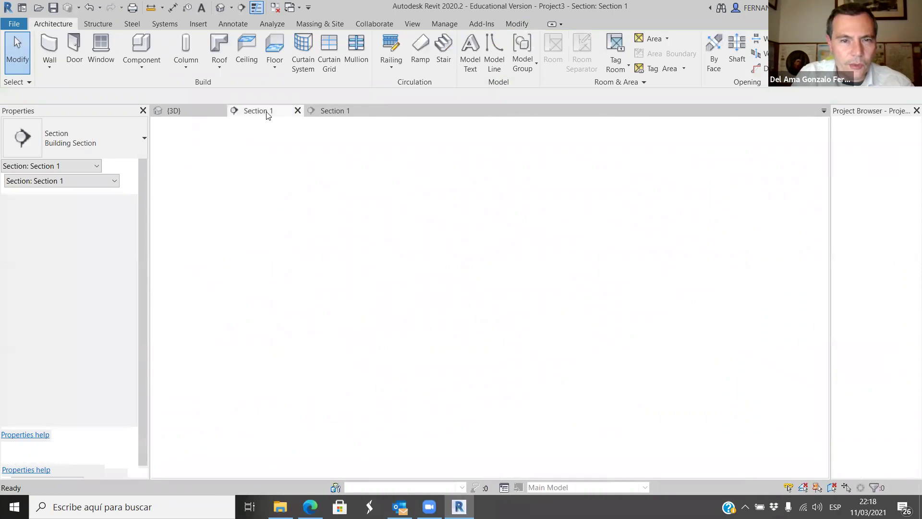
click(297, 111)
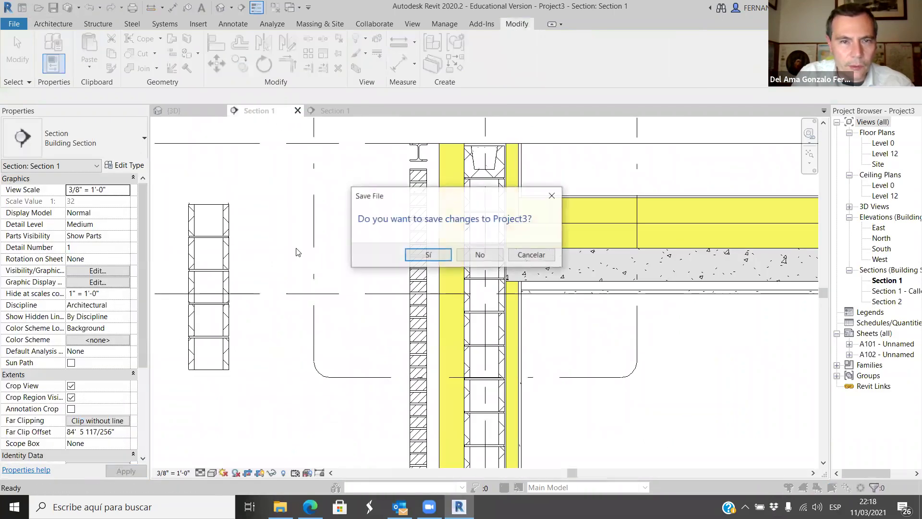
click(481, 255)
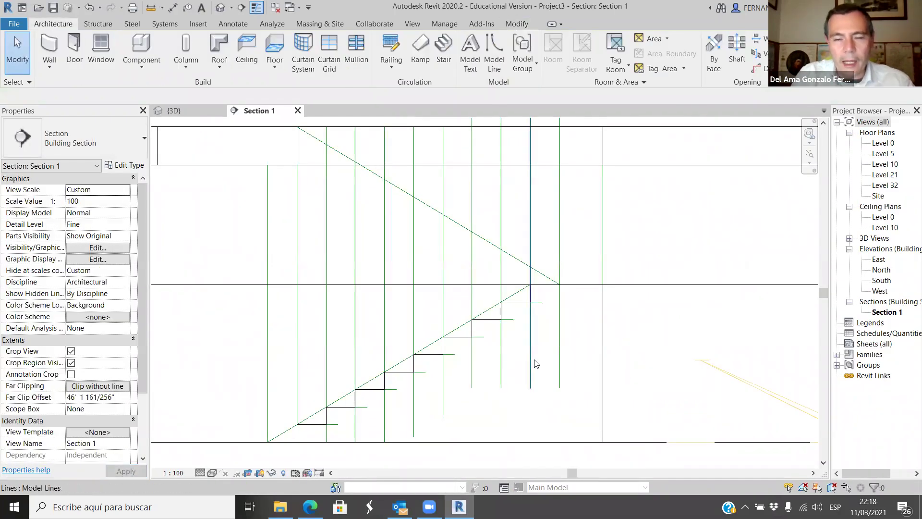
Deselect the stair and show the 'escaleras de vivienda modernas' Bing image tab in Edge.
scroll(553, 318, up, 2)
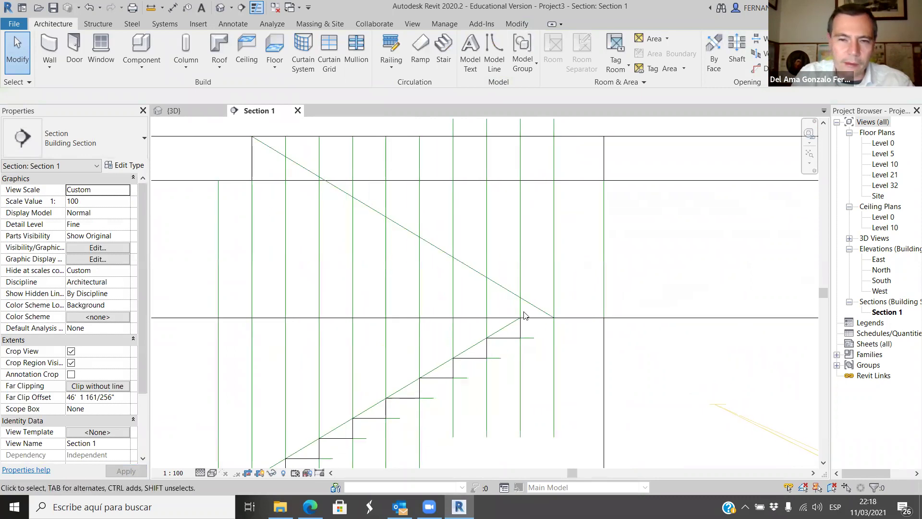
click(604, 356)
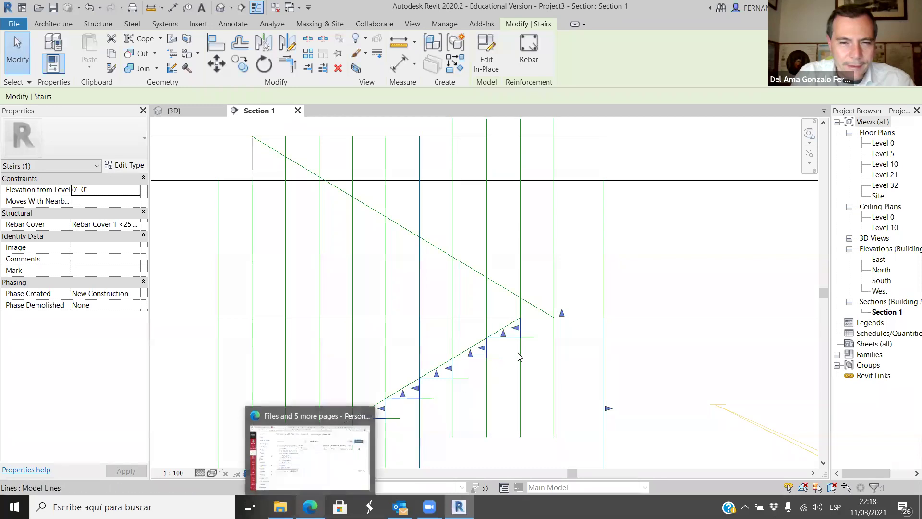
scroll(587, 278, down, 3)
click(549, 422)
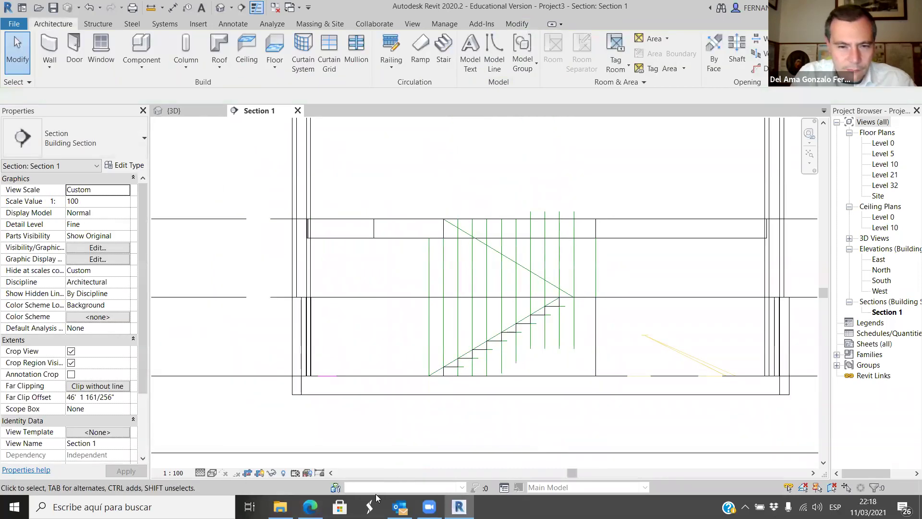
click(311, 507)
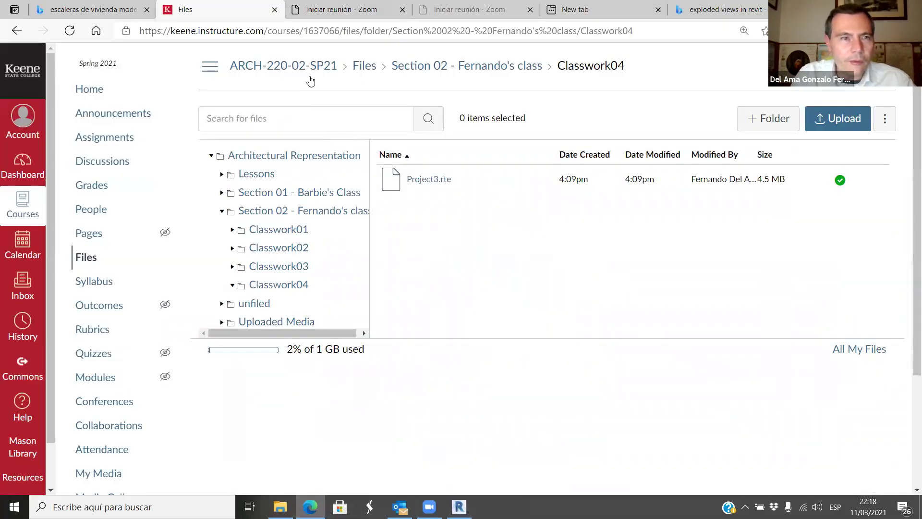
click(91, 9)
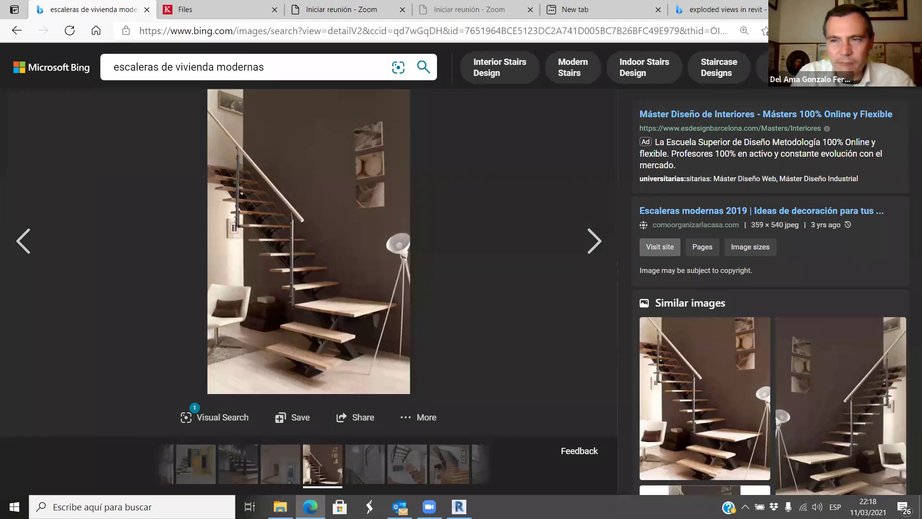
Browse the modern stair results, viewing the black zigzag steel stair and the brown-wall open-tread stair.
click(903, 82)
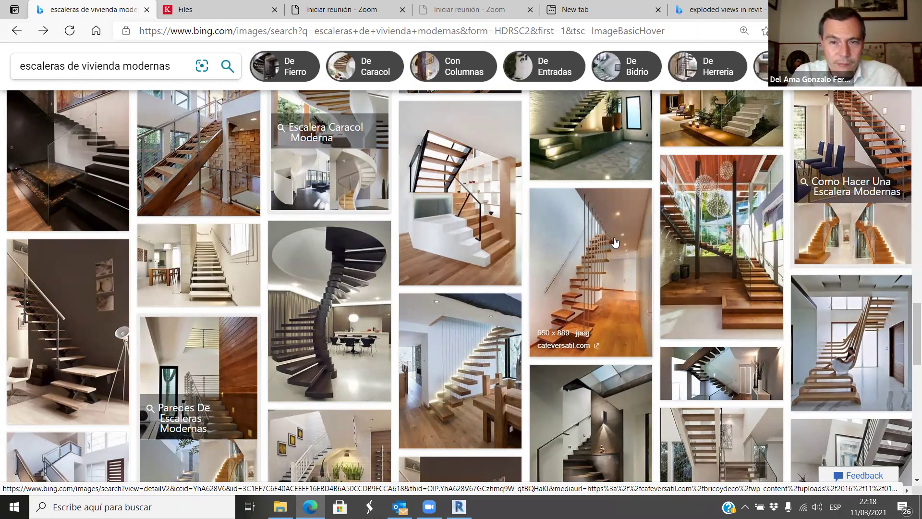
scroll(295, 302, down, 3)
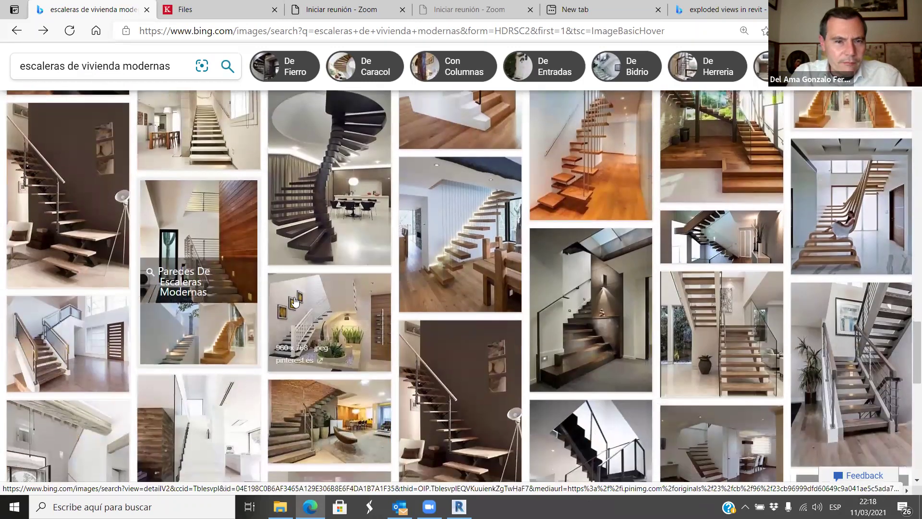
scroll(295, 302, down, 5)
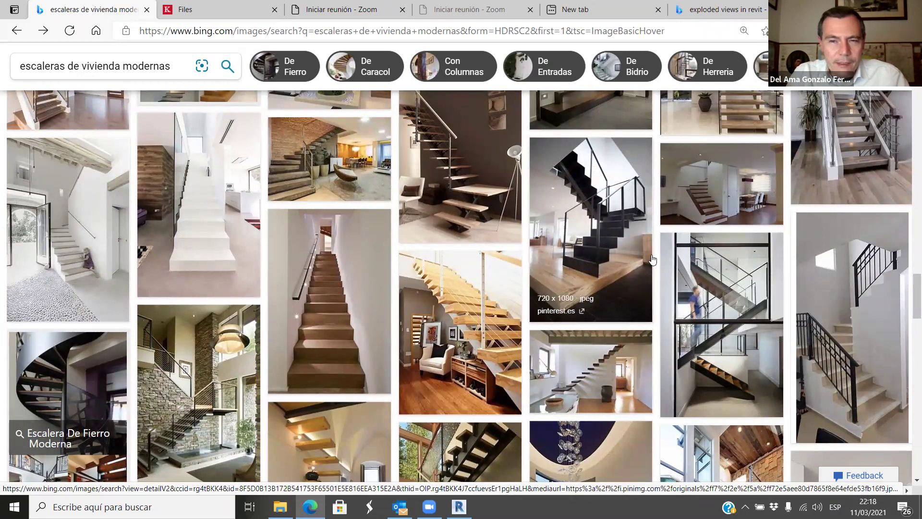
click(634, 235)
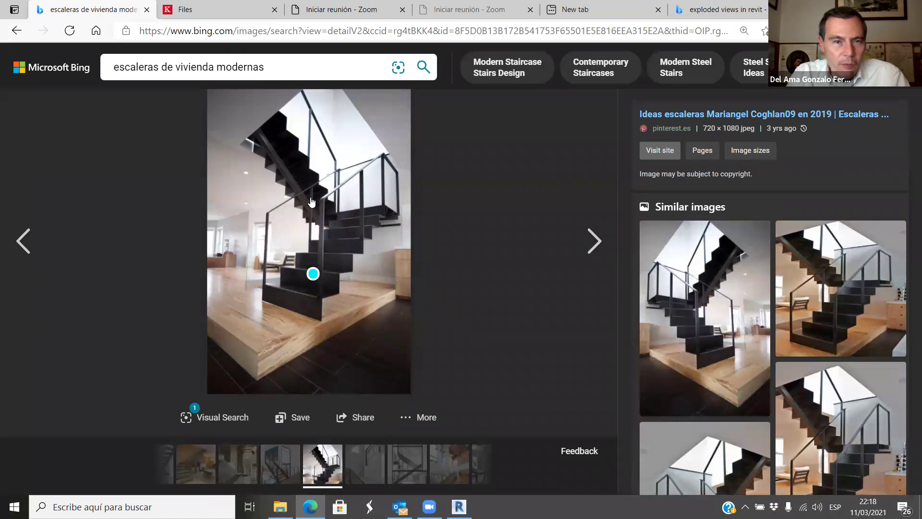
click(900, 73)
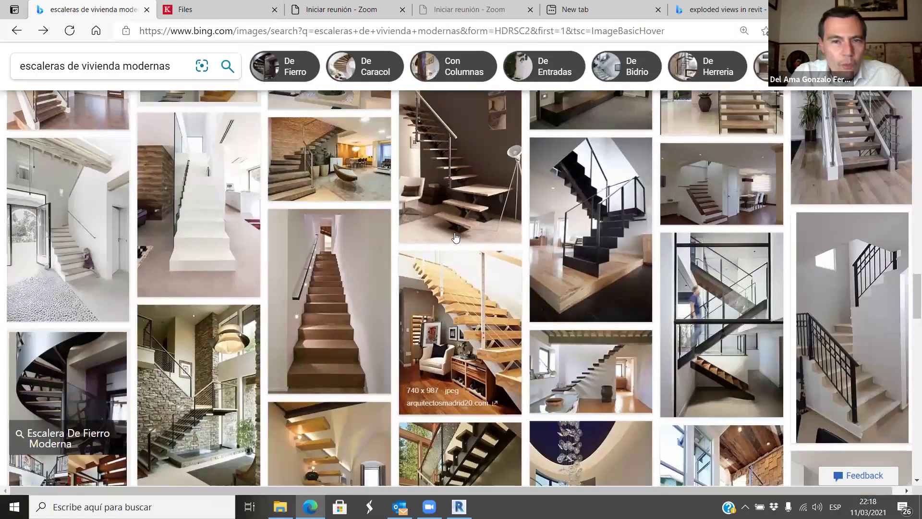
click(448, 255)
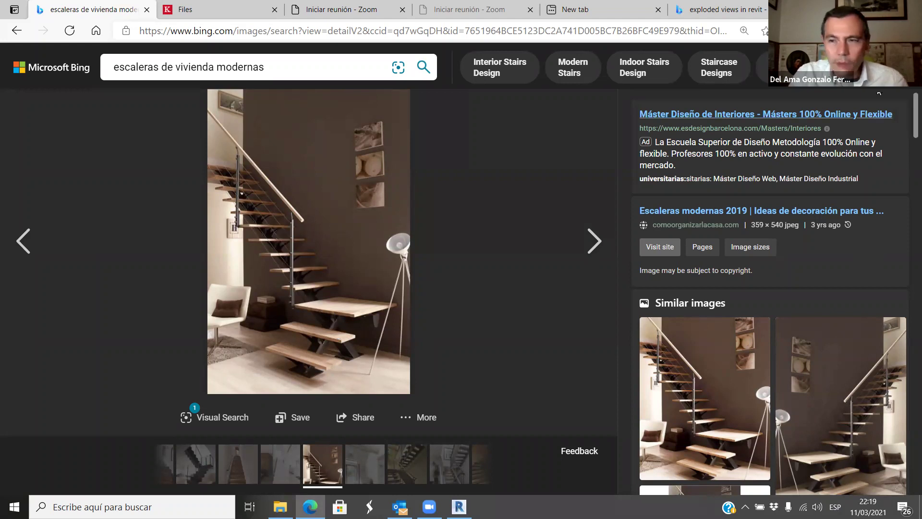
click(473, 255)
View the wooden stair, a similar floating wooden stair, and the dark stair with perforated screen.
scroll(466, 234, down, 2)
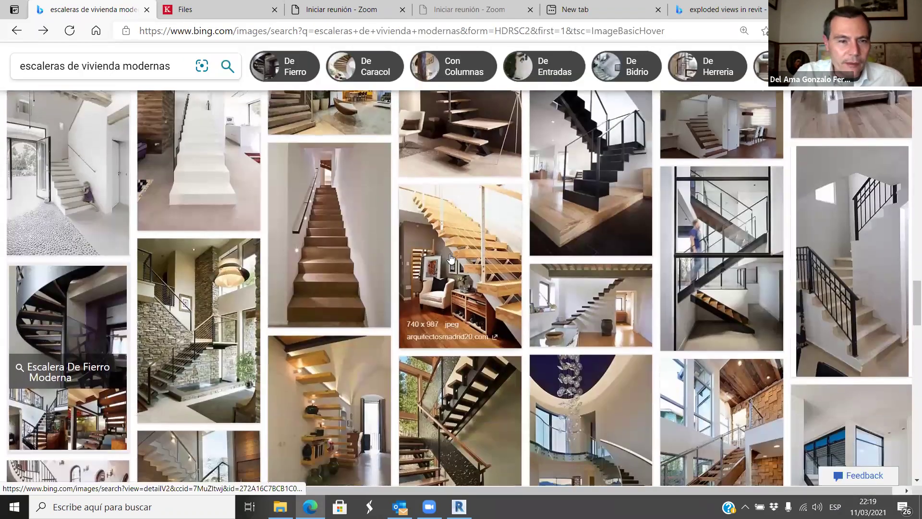
click(351, 326)
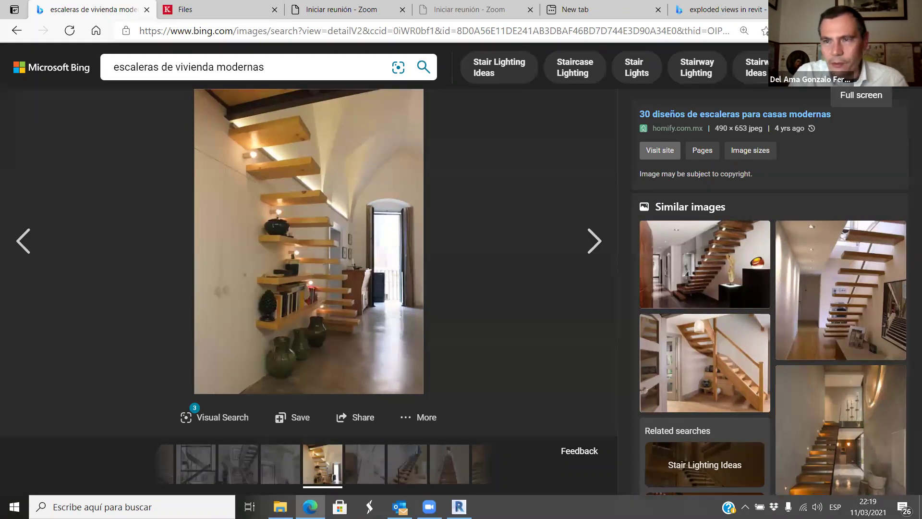
click(825, 226)
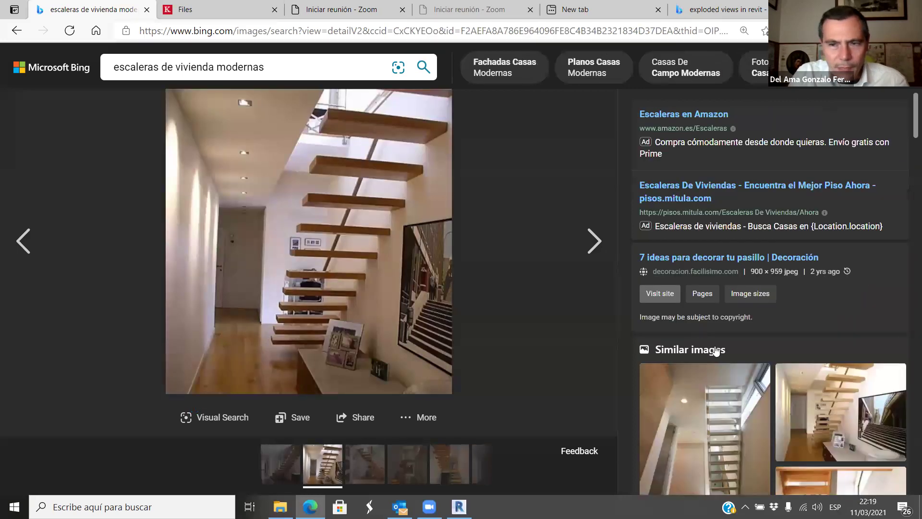
click(516, 285)
scroll(480, 269, down, 3)
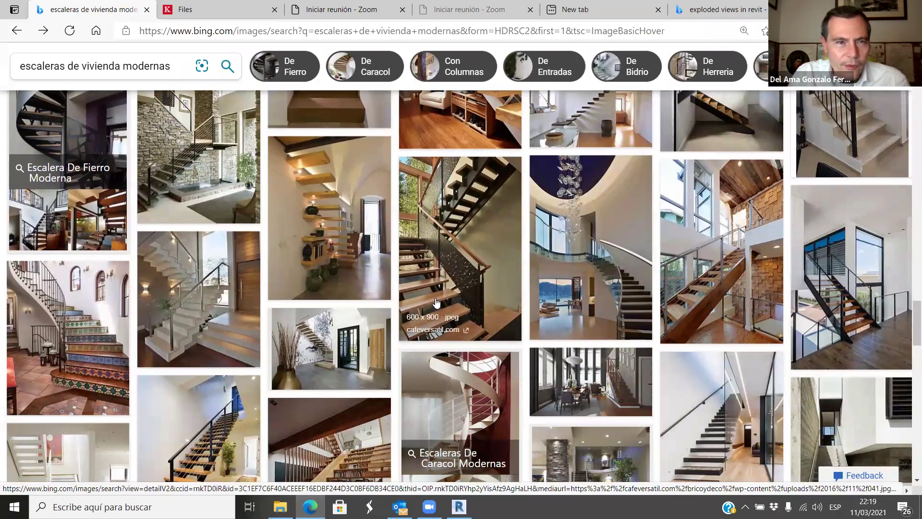
click(434, 303)
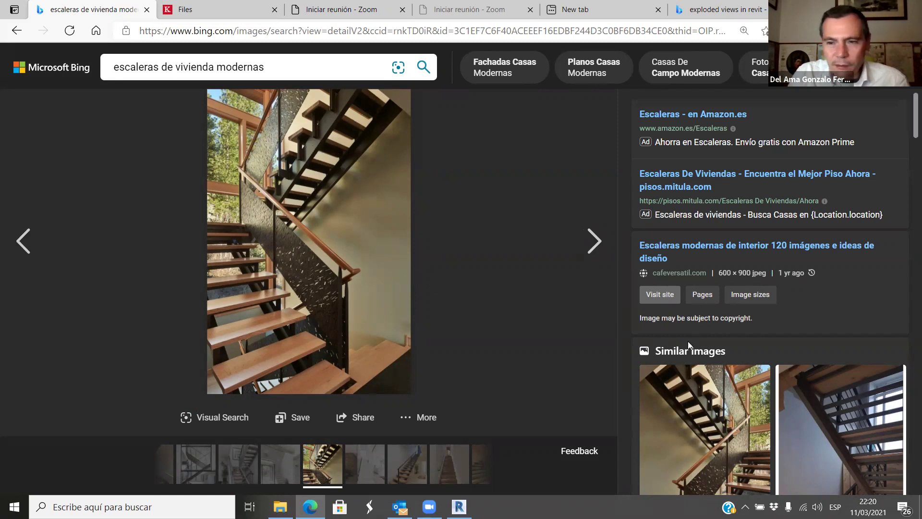
click(904, 78)
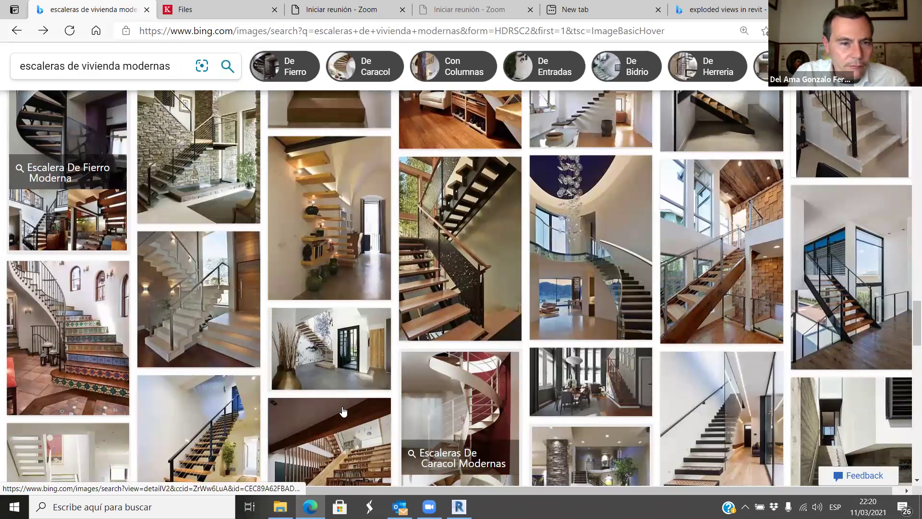
View the hanging wooden stair and dark open-tread stair photos, then return to Revit's Section 1.
scroll(355, 355, down, 6)
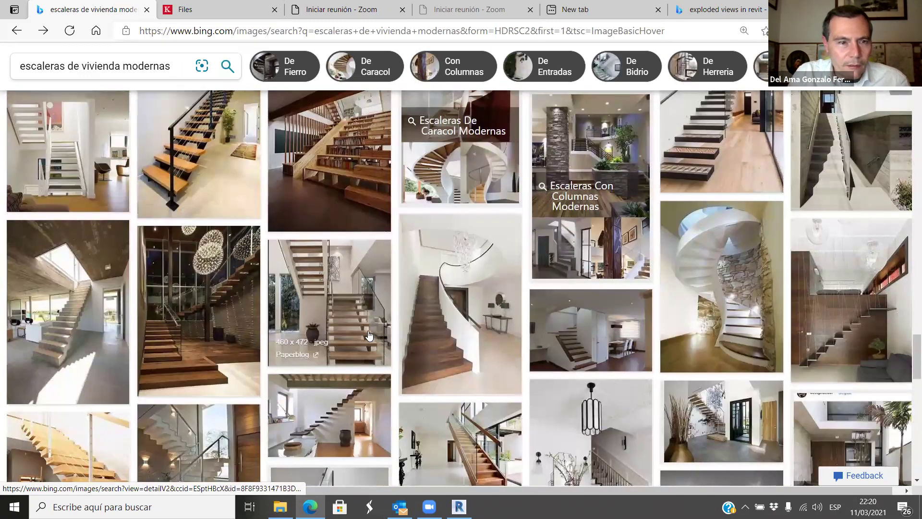
scroll(369, 335, down, 1)
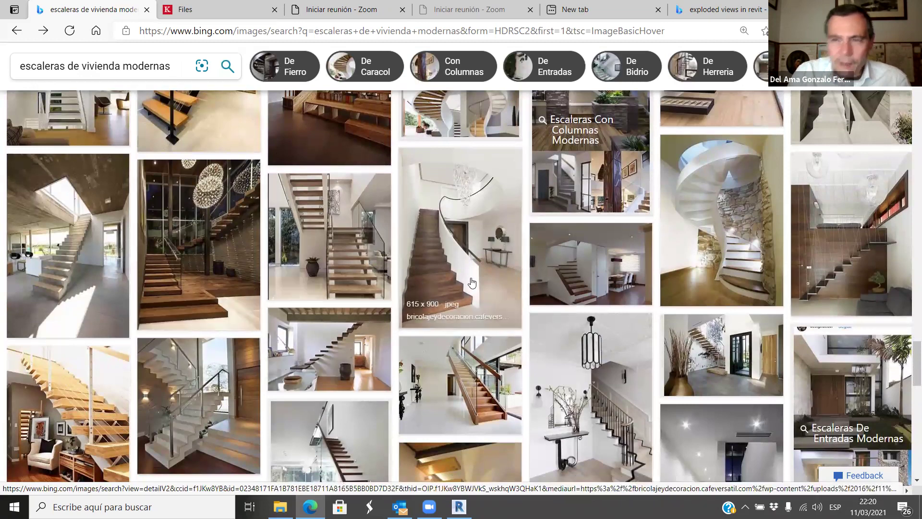
click(906, 197)
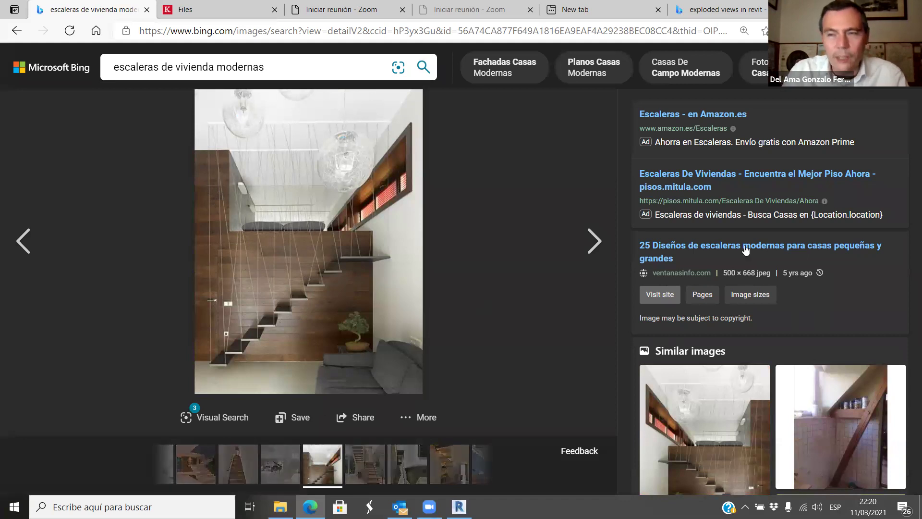
click(906, 94)
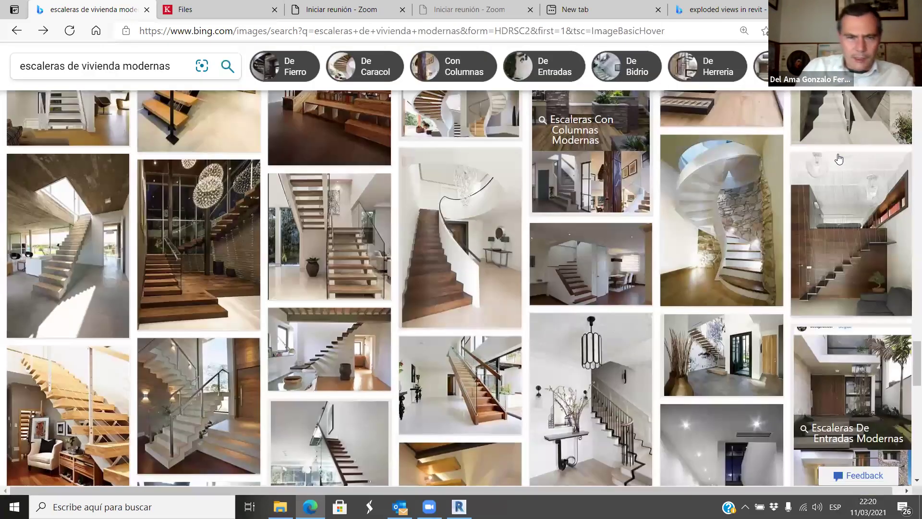
scroll(622, 356, down, 3)
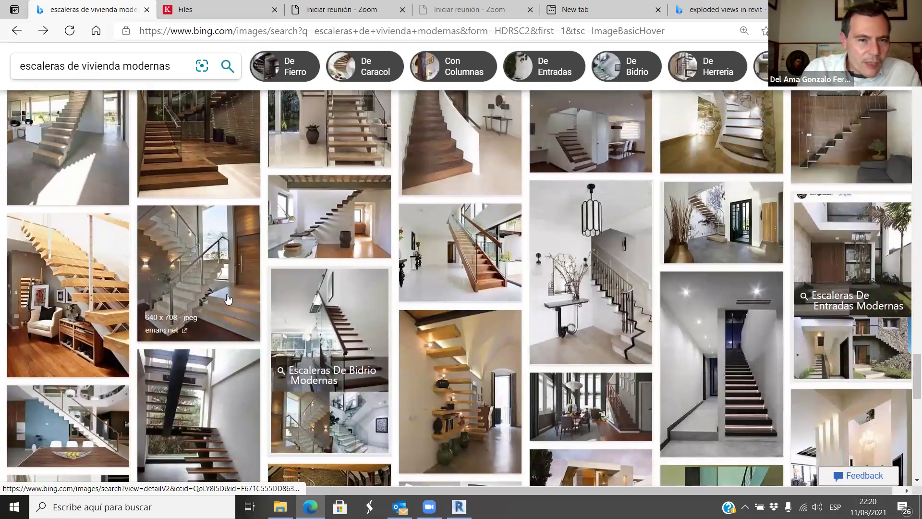
scroll(228, 298, down, 5)
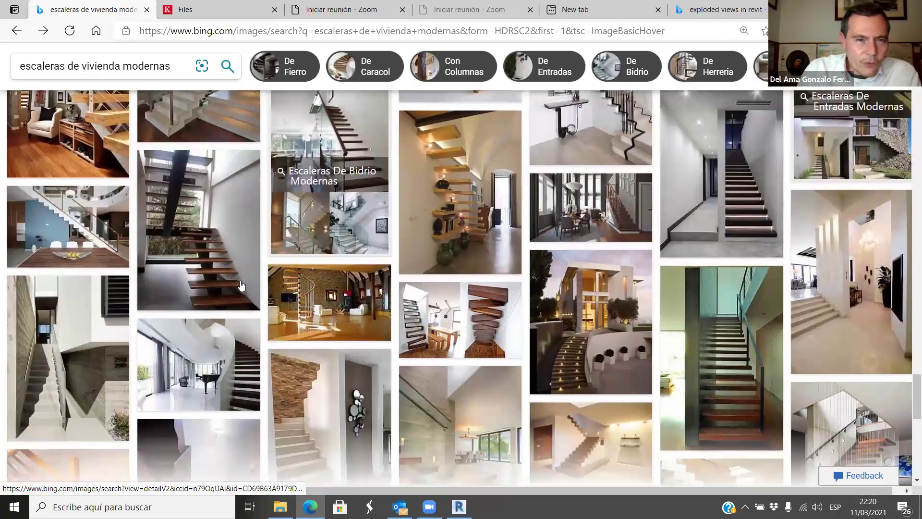
click(231, 284)
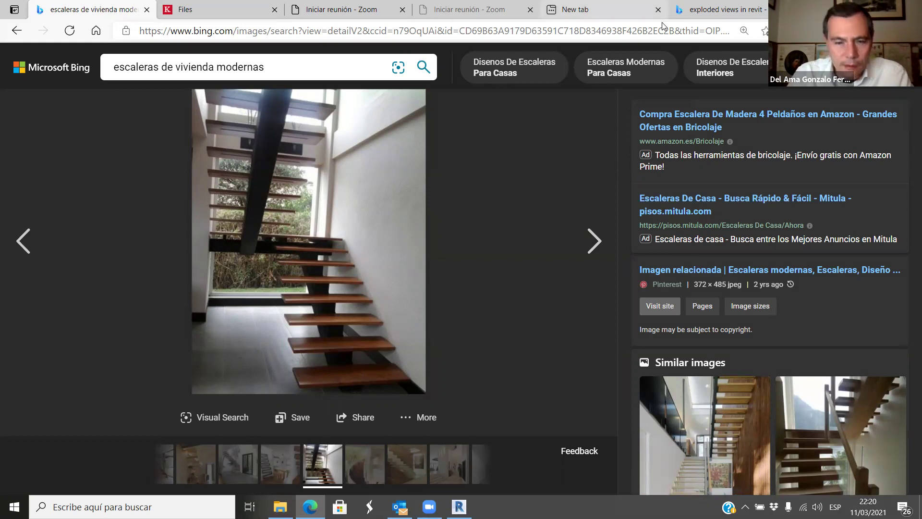
key(alt+Tab)
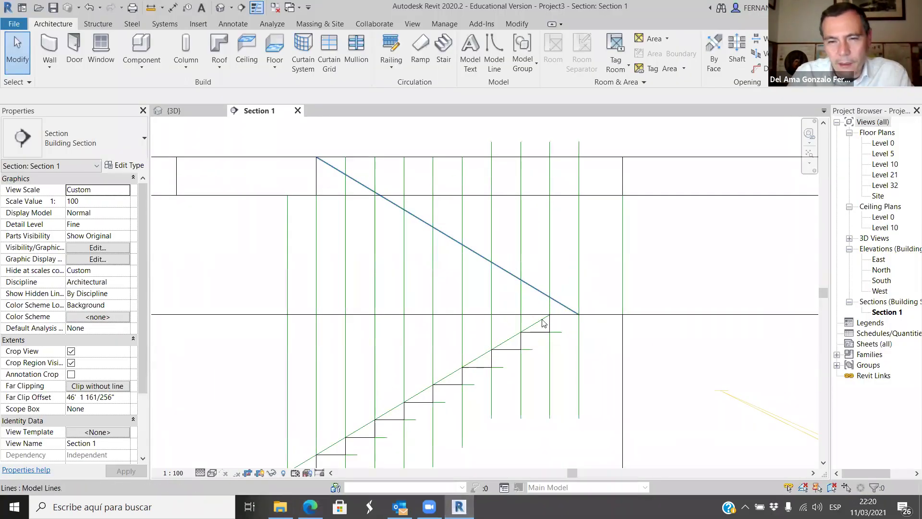
Switch to the {3D} view and orbit around the stair and its green vertical guide lines.
click(174, 111)
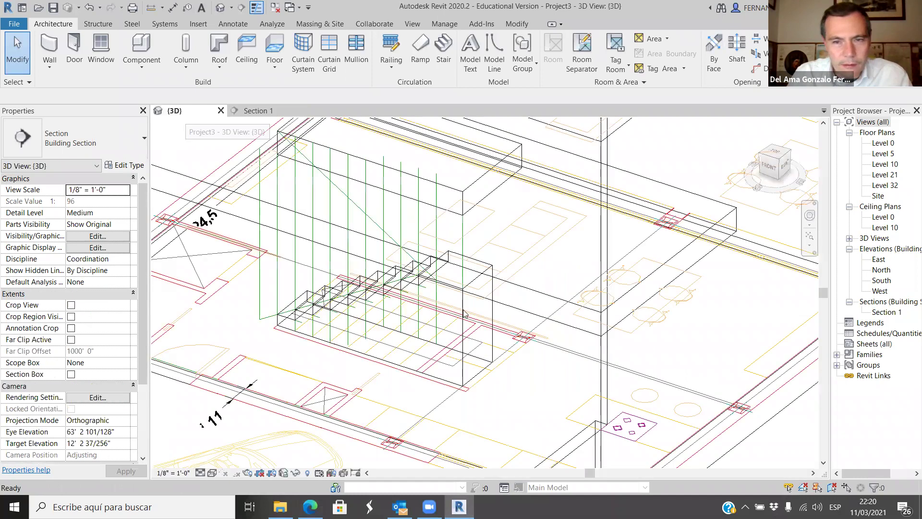
scroll(463, 314, down, 3)
shift+middle_drag(463, 330, 342, 365)
scroll(342, 365, up, 4)
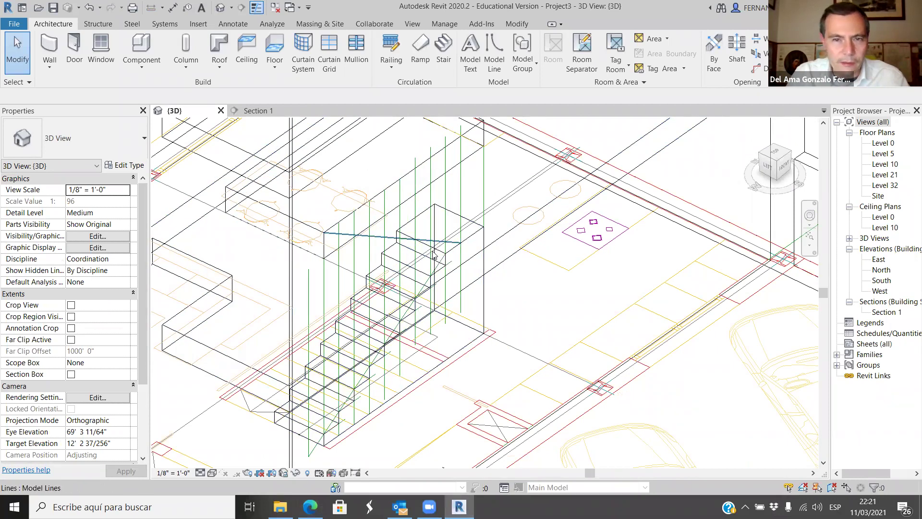
shift+middle_drag(481, 312, 699, 299)
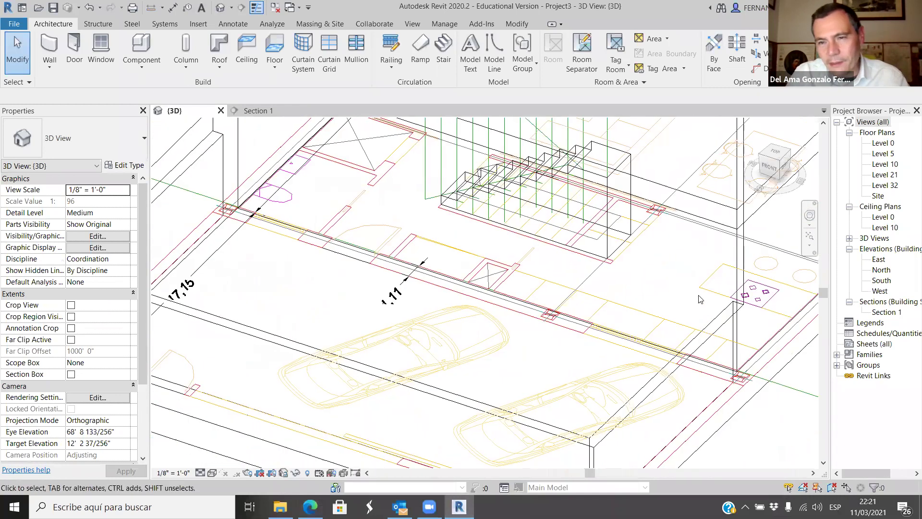
scroll(696, 225, up, 3)
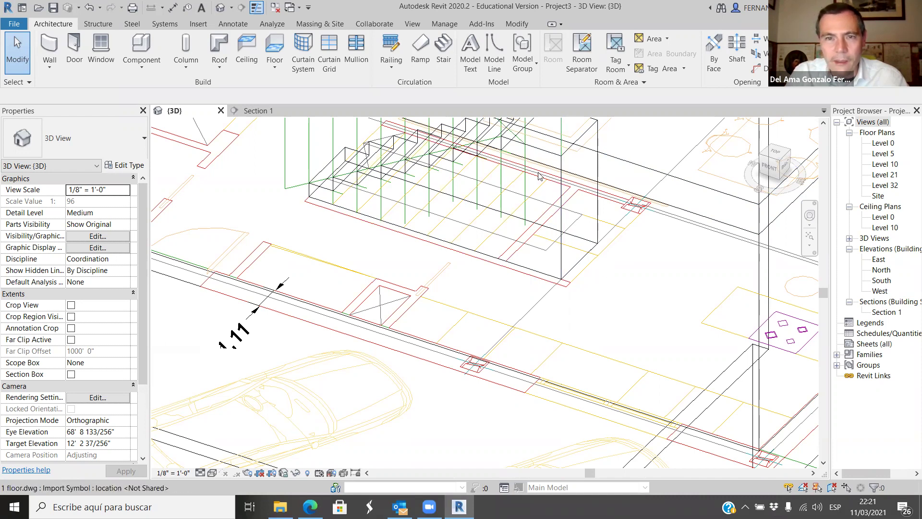
shift+middle_drag(574, 291, 394, 226)
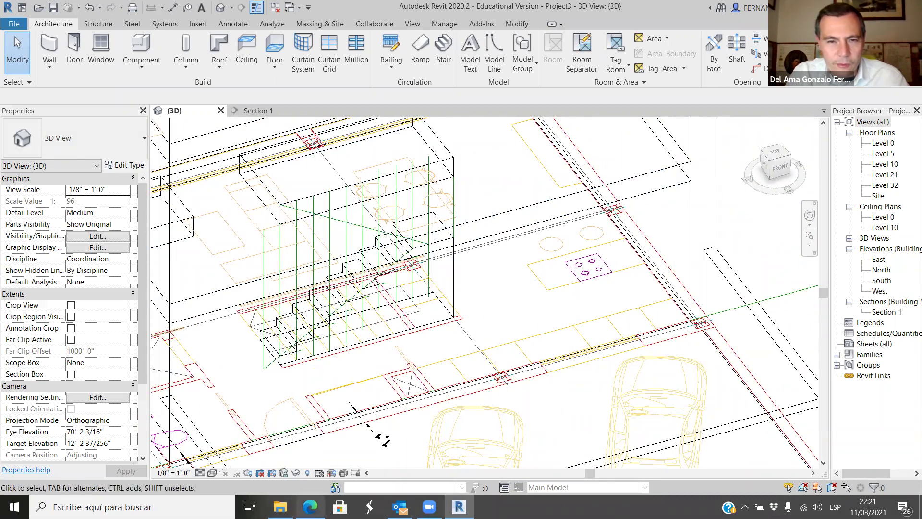
key(alt+Tab)
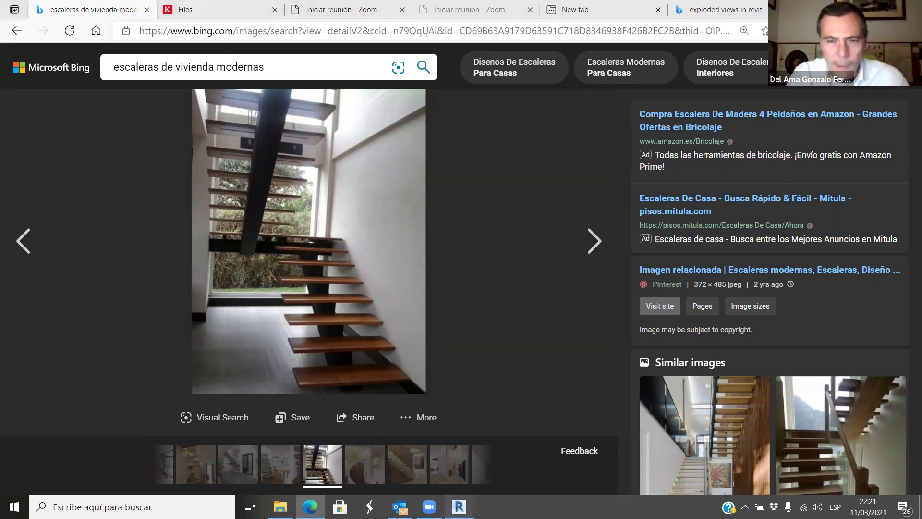
key(alt+Tab)
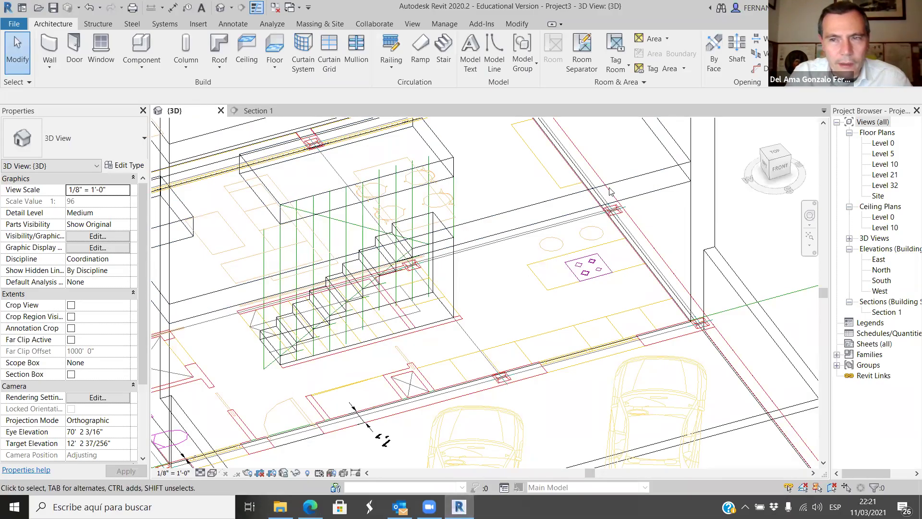
Face the model from the front and set the work plane to 'Reference Plane : ref plane stairs'.
click(778, 169)
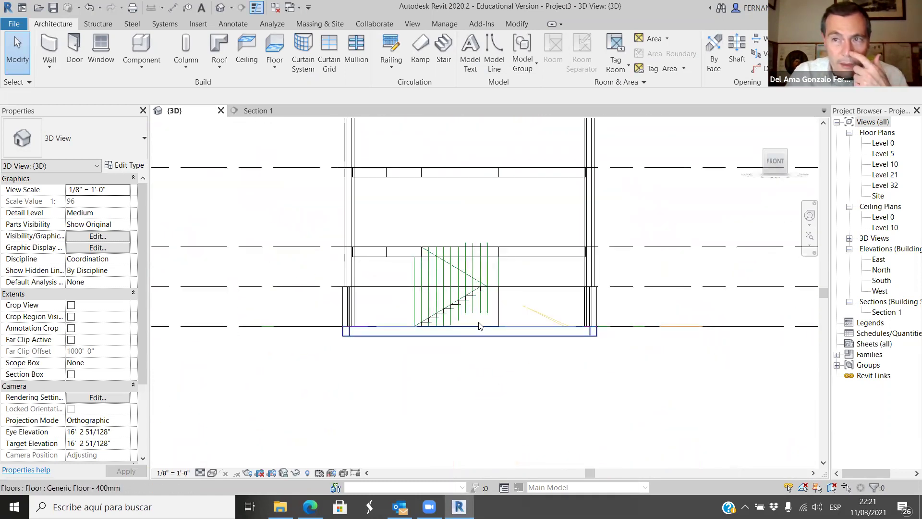
click(826, 48)
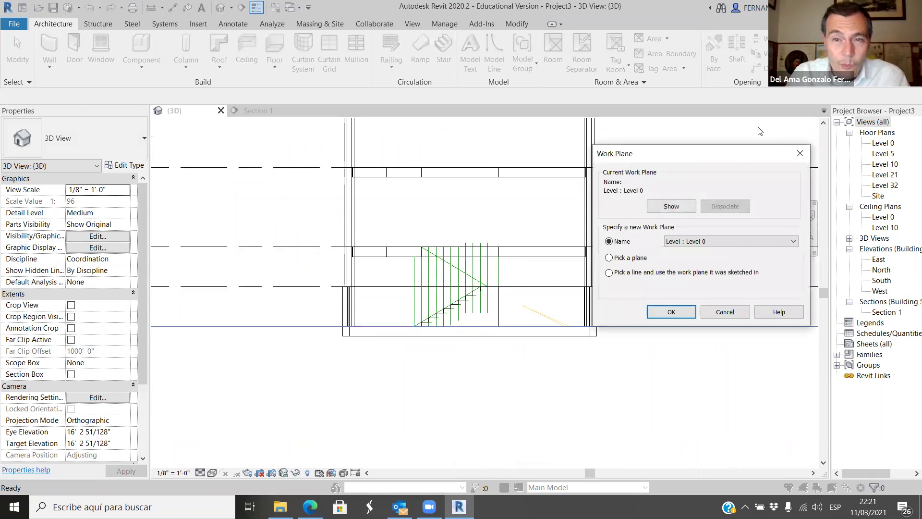
click(795, 242)
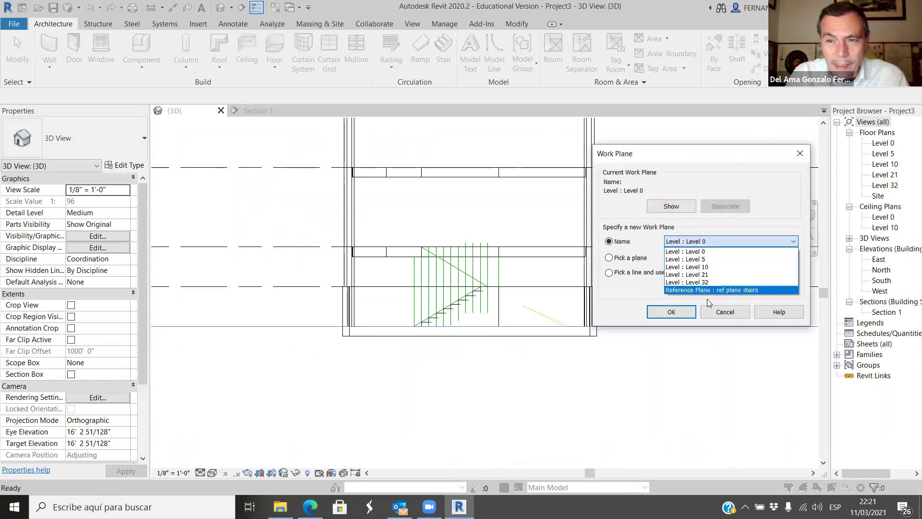
click(730, 290)
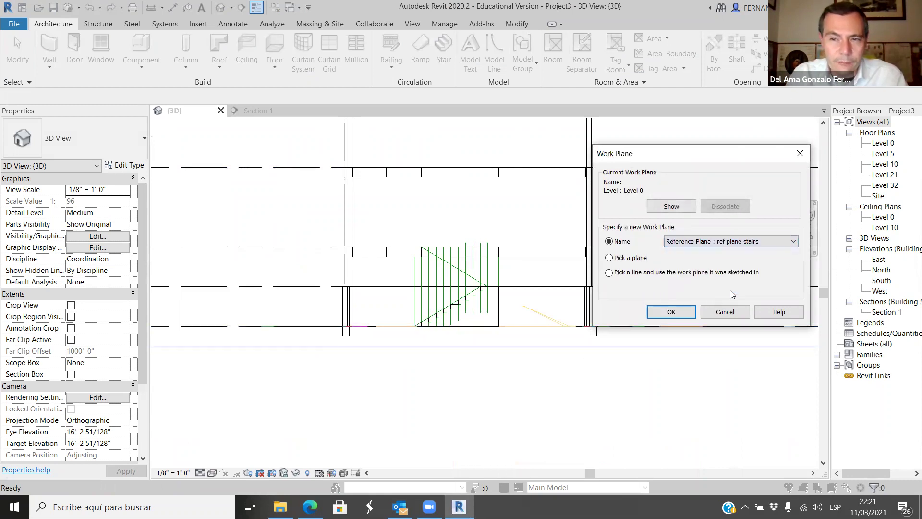
click(671, 312)
scroll(489, 267, up, 5)
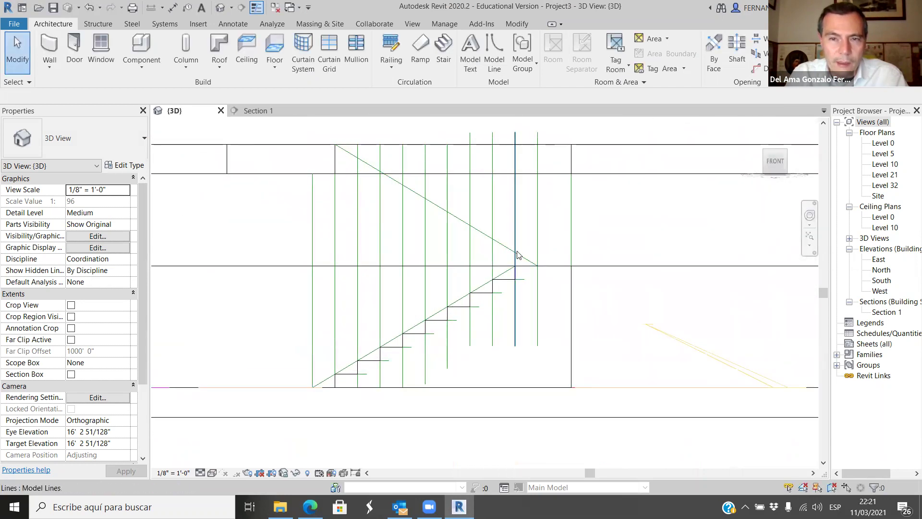
scroll(539, 264, up, 3)
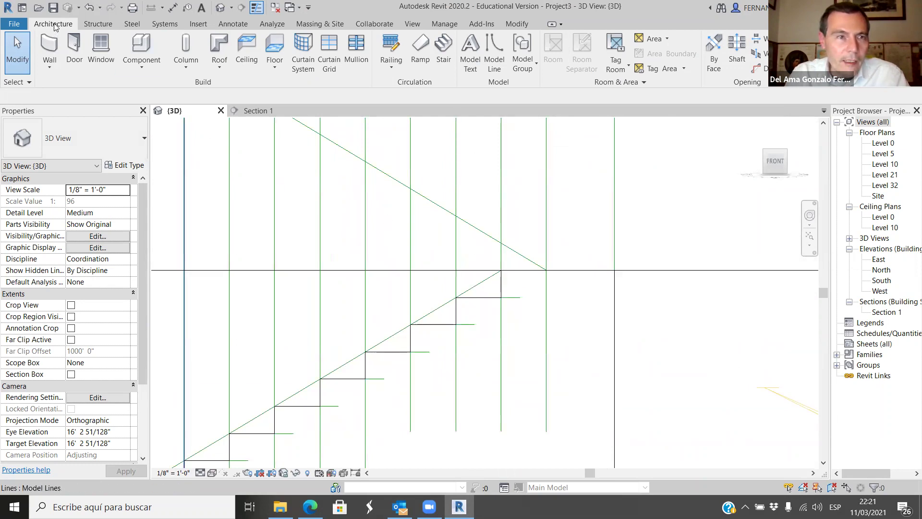
Start a Model In-Place element in the Stairs category, keeping the default name.
click(142, 66)
click(144, 115)
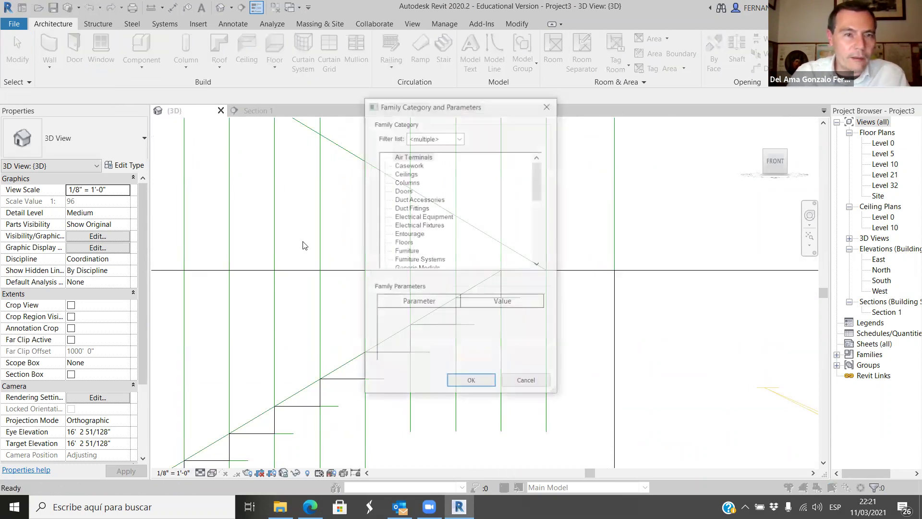
scroll(497, 241, down, 7)
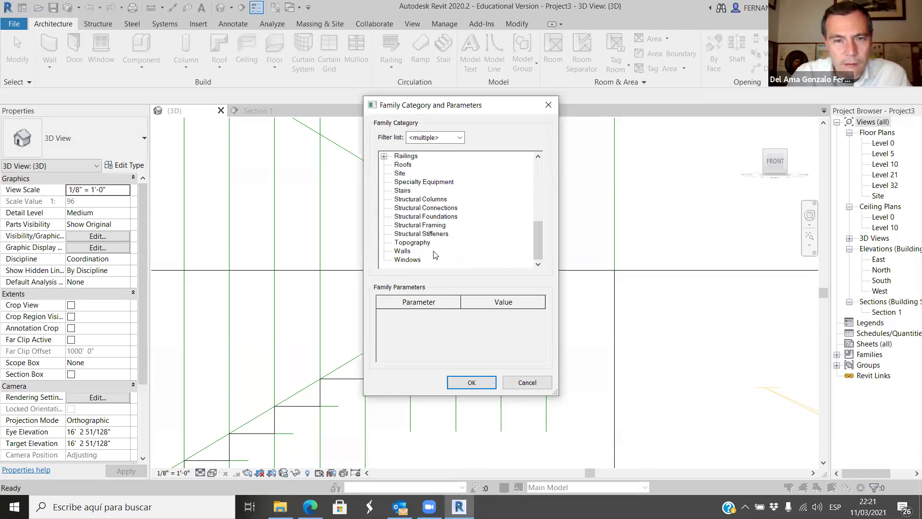
double_click(402, 191)
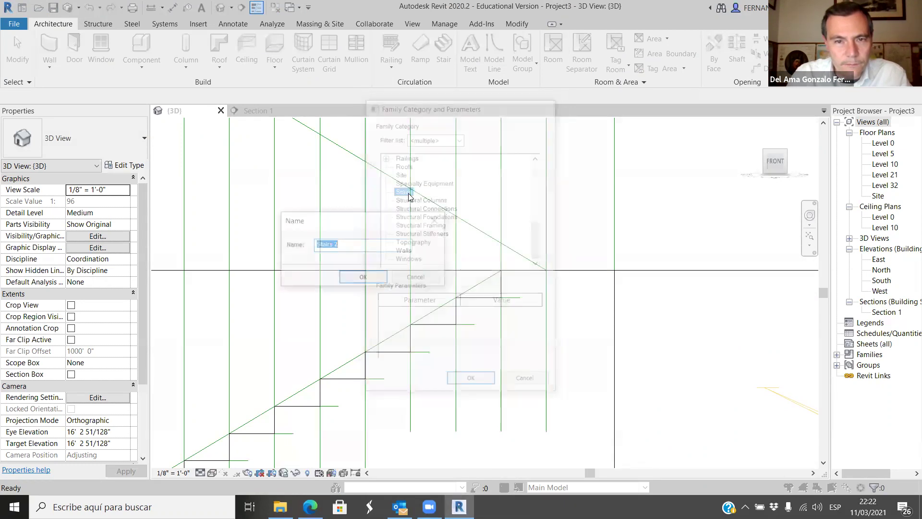
click(365, 275)
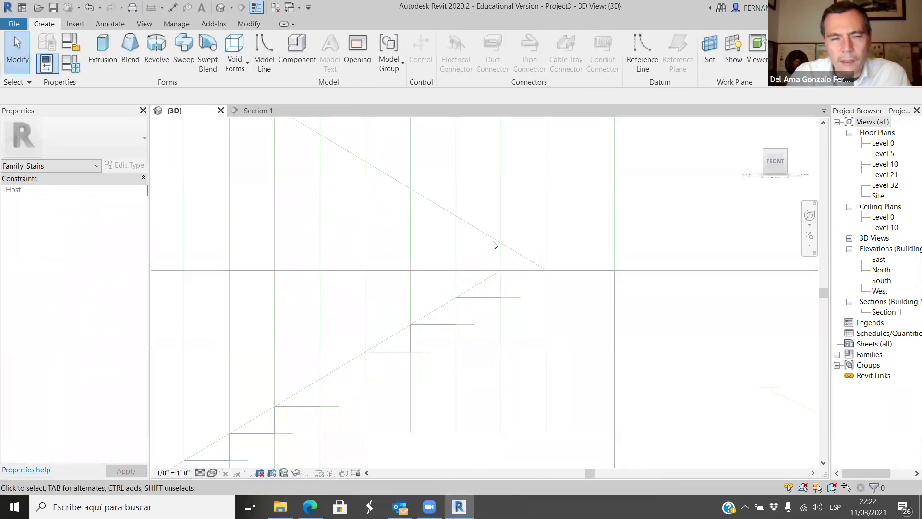
Extrude a 2" thick rectangular tread profile at the stair top and finish the model.
click(103, 47)
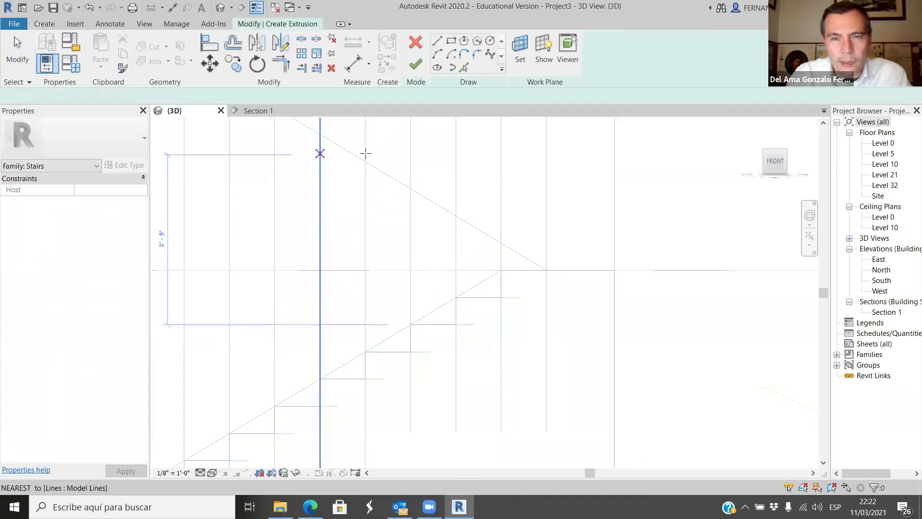
click(500, 244)
click(457, 243)
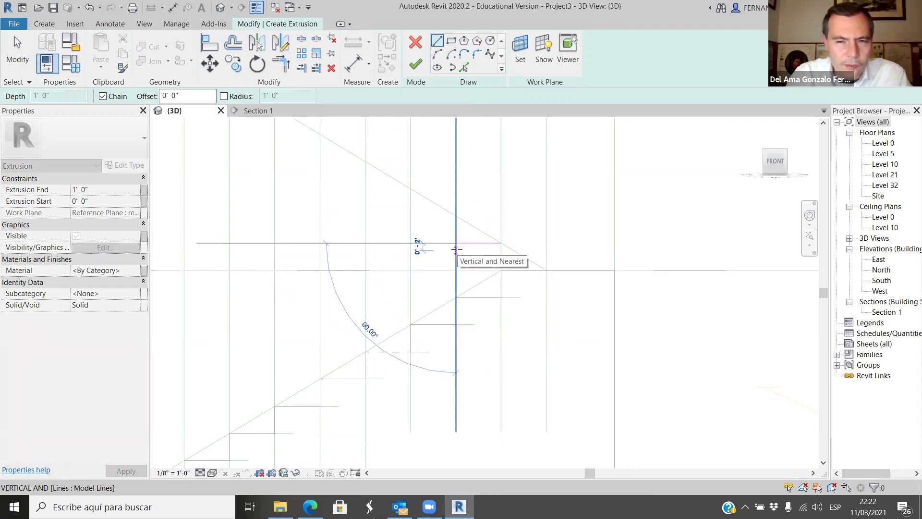
click(456, 249)
scroll(501, 250, up, 1)
click(501, 250)
click(501, 240)
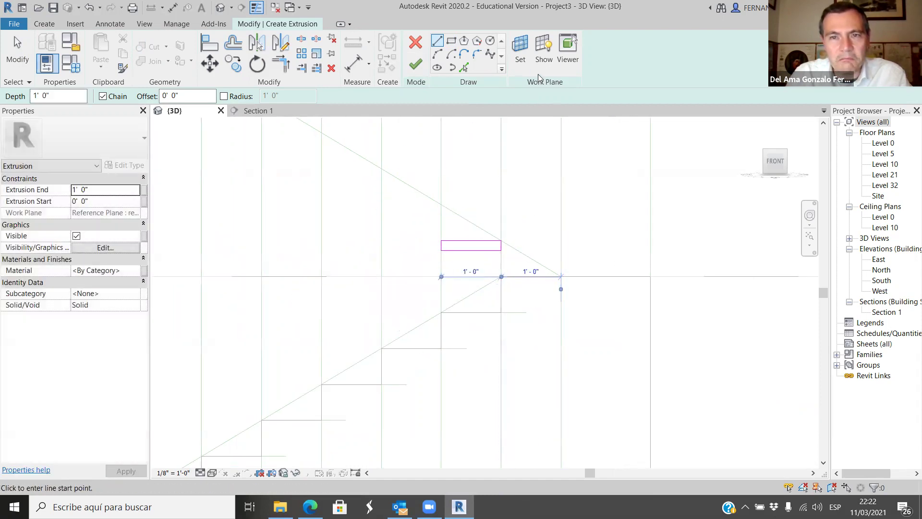
click(418, 66)
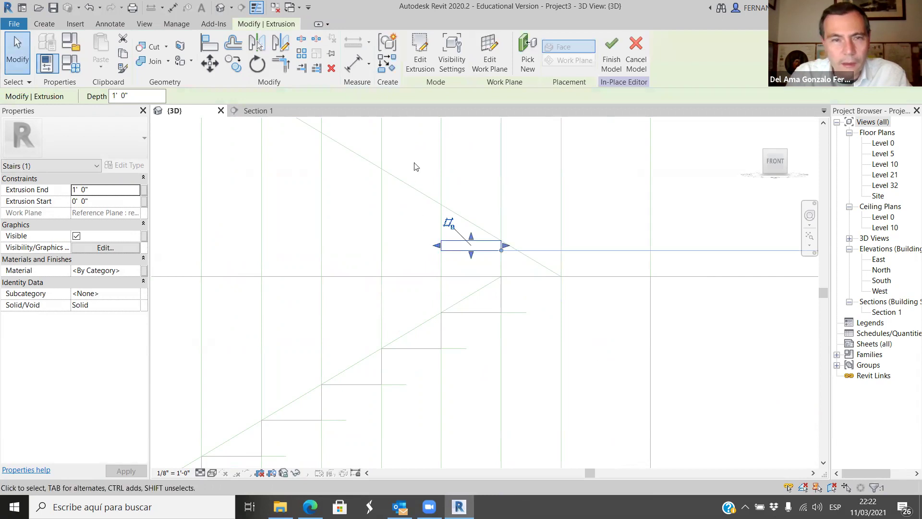
click(610, 58)
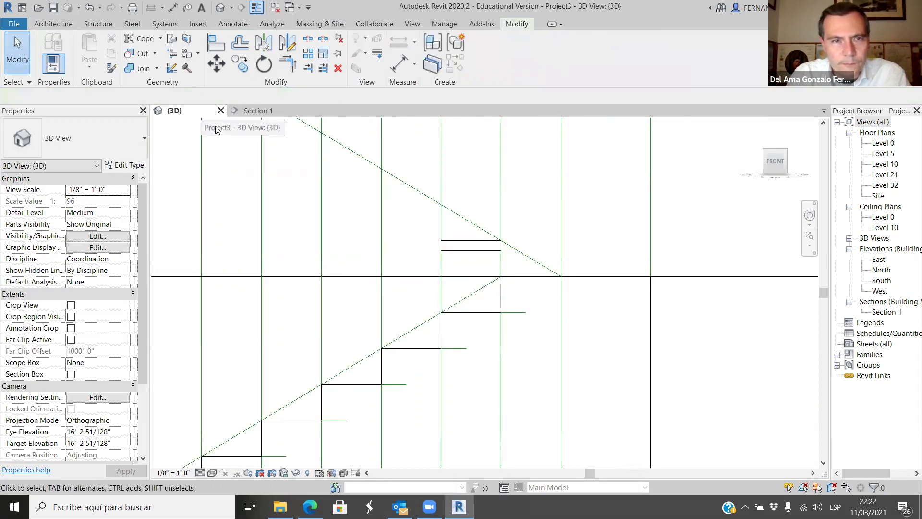
In top view, stretch the tread block's edges to match the stair run's width.
shift+middle_drag(367, 208, 768, 154)
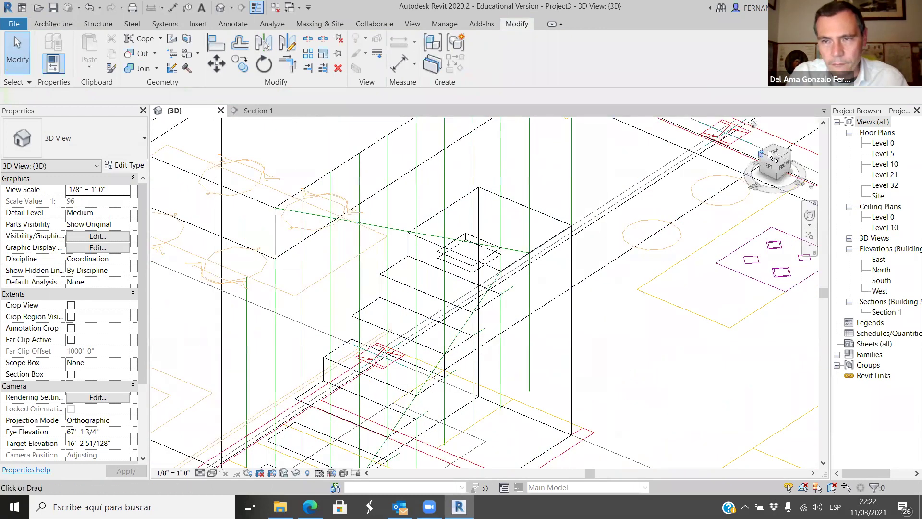
click(772, 162)
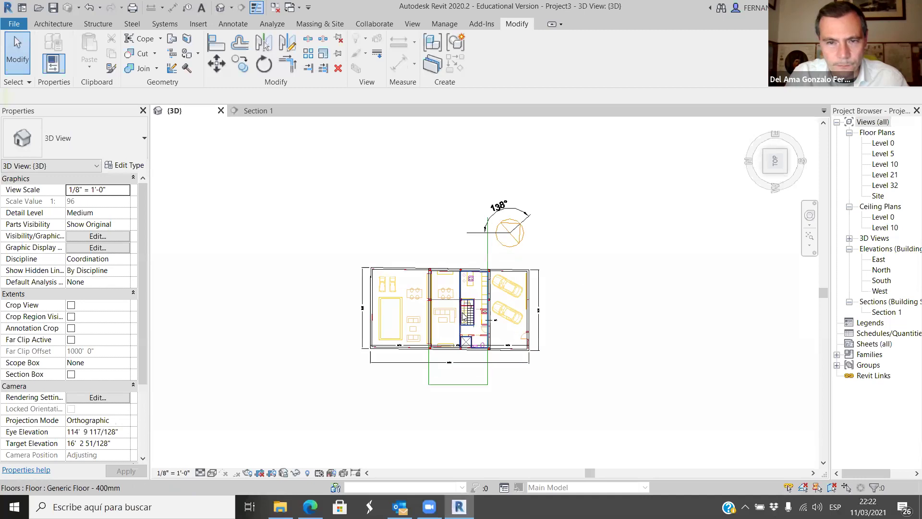
scroll(466, 307, up, 6)
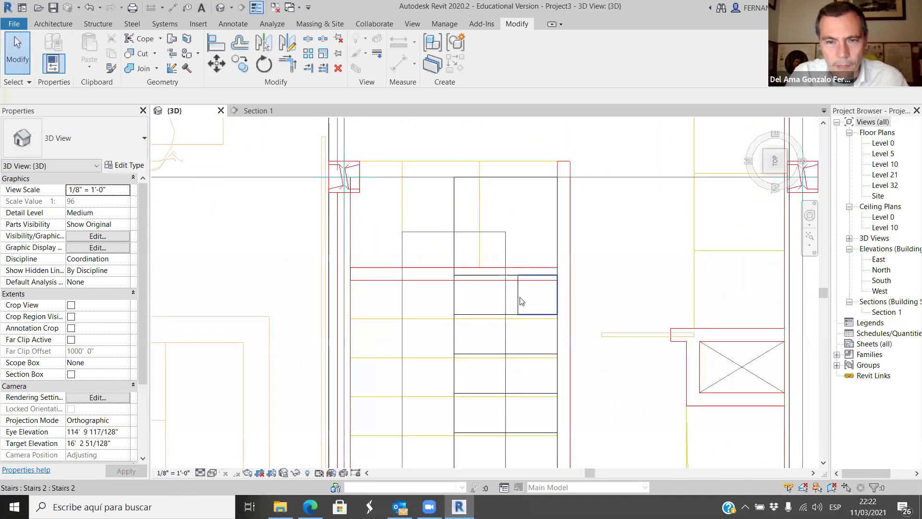
click(517, 301)
drag(515, 299, 491, 299)
drag(368, 303, 352, 304)
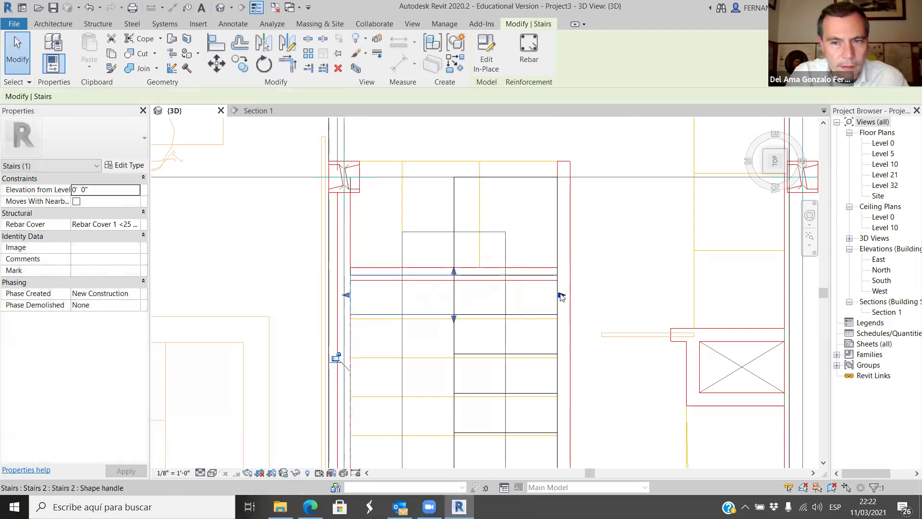
drag(506, 296, 456, 306)
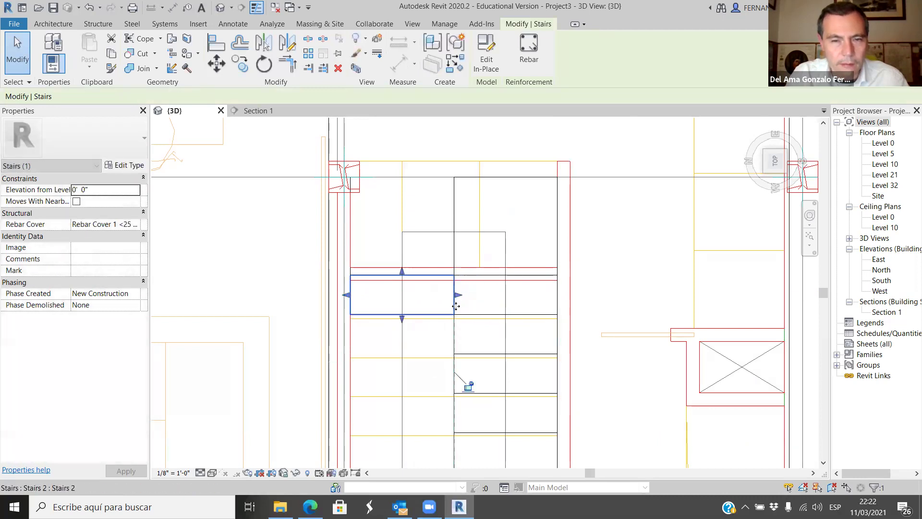
Deselect the block and bring the model to the ViewCube FRONT view.
scroll(283, 169, down, 8)
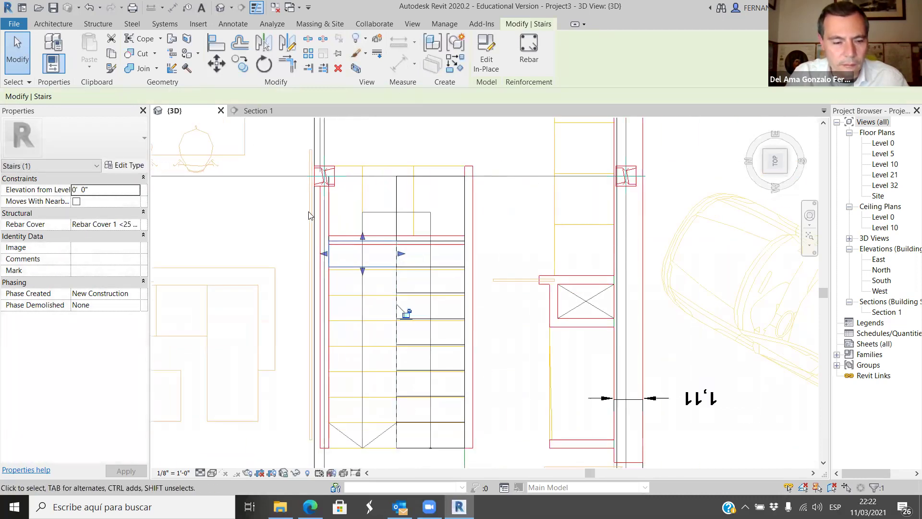
shift+middle_drag(494, 382, 553, 363)
key(Escape)
scroll(480, 312, up, 8)
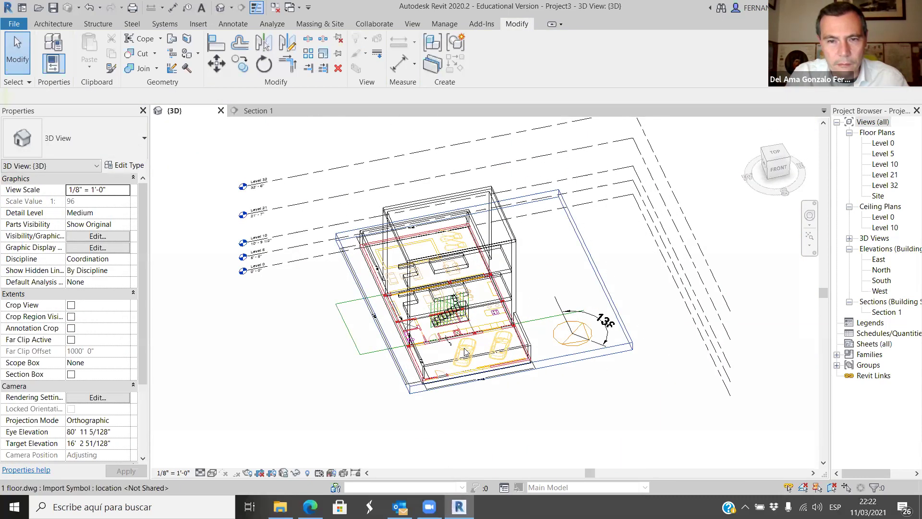
shift+middle_drag(503, 257, 469, 243)
scroll(459, 159, up, 4)
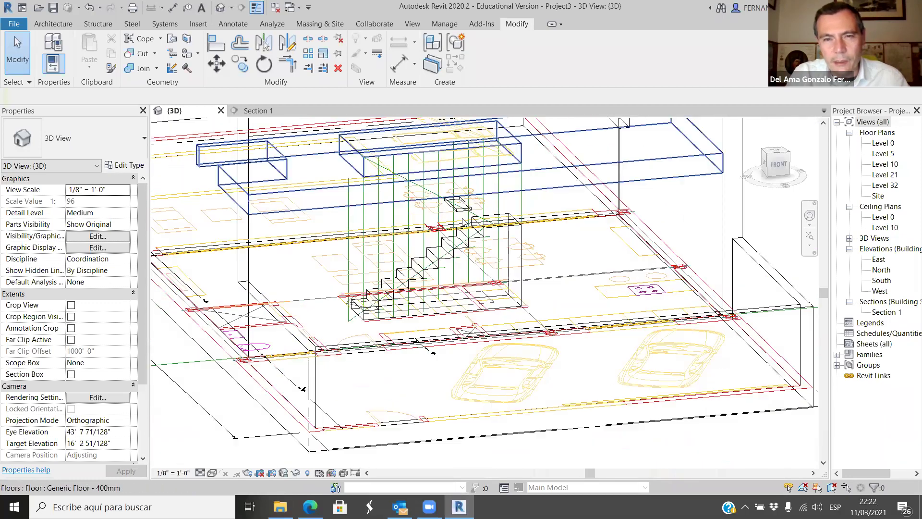
click(776, 174)
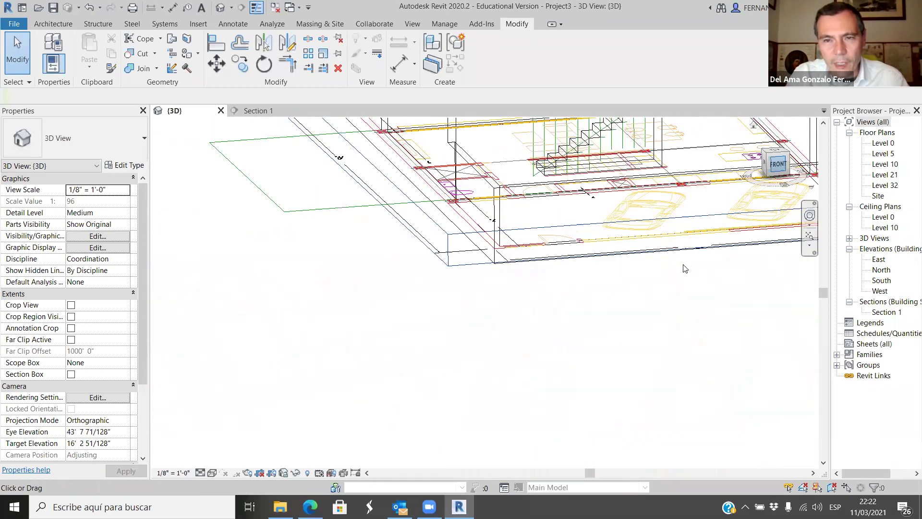
scroll(455, 341, up, 8)
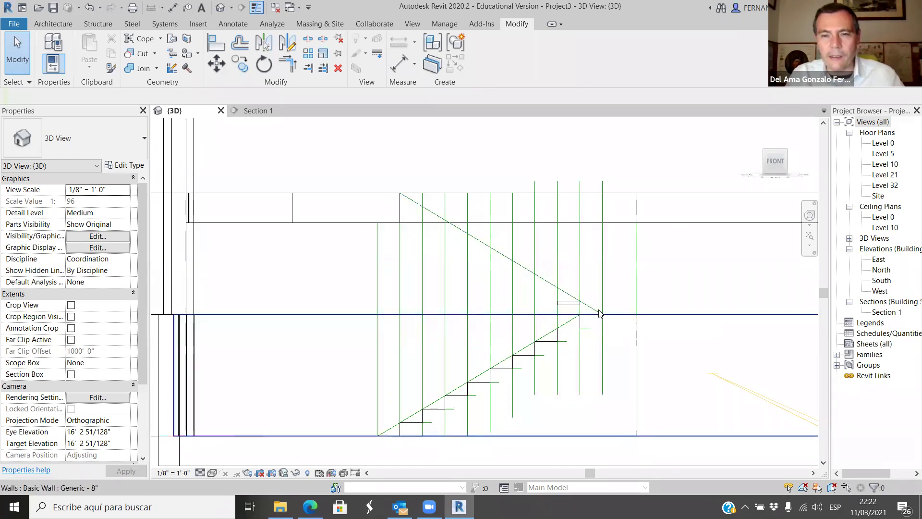
Copy the tread block to five successive points up the diagonal guide line, then orbit to check.
click(565, 305)
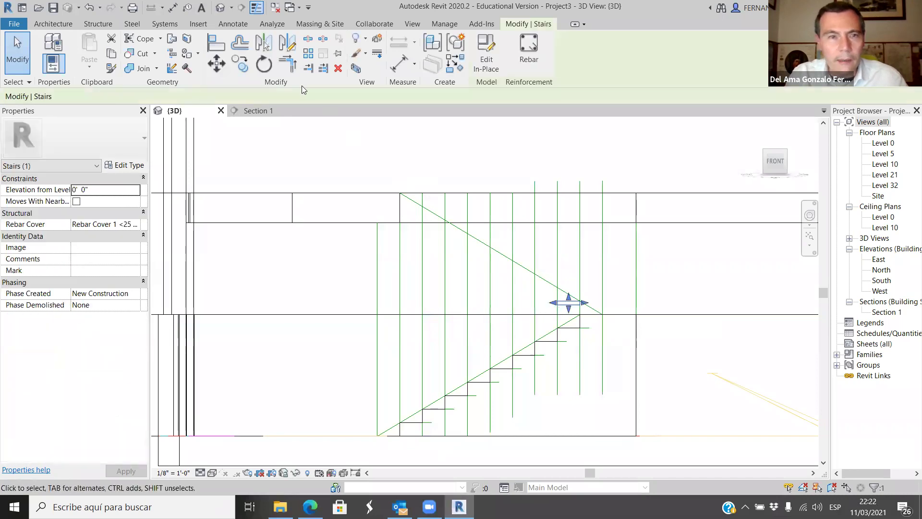
click(240, 64)
scroll(596, 307, up, 3)
click(569, 310)
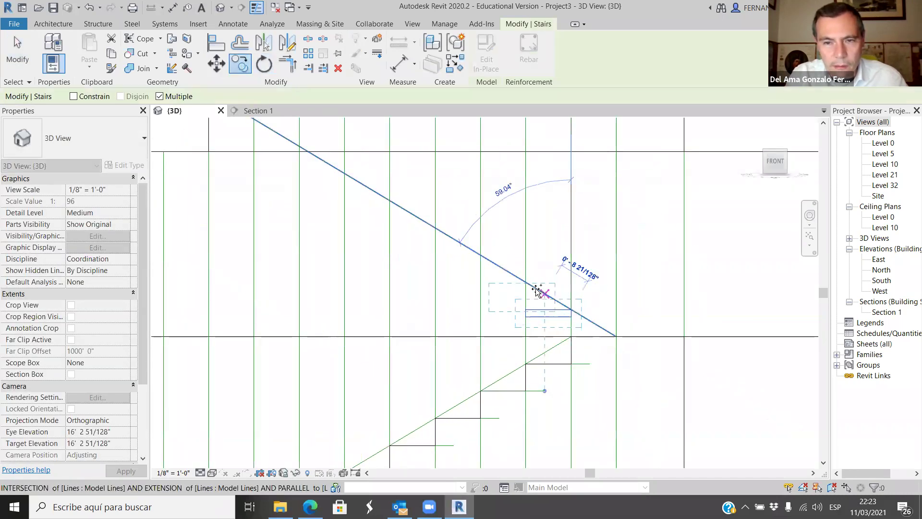
click(482, 253)
click(437, 227)
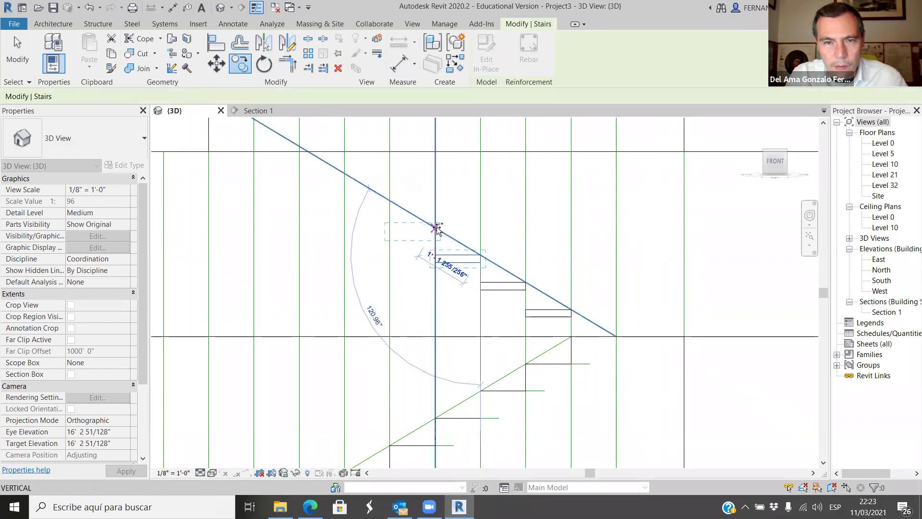
click(390, 201)
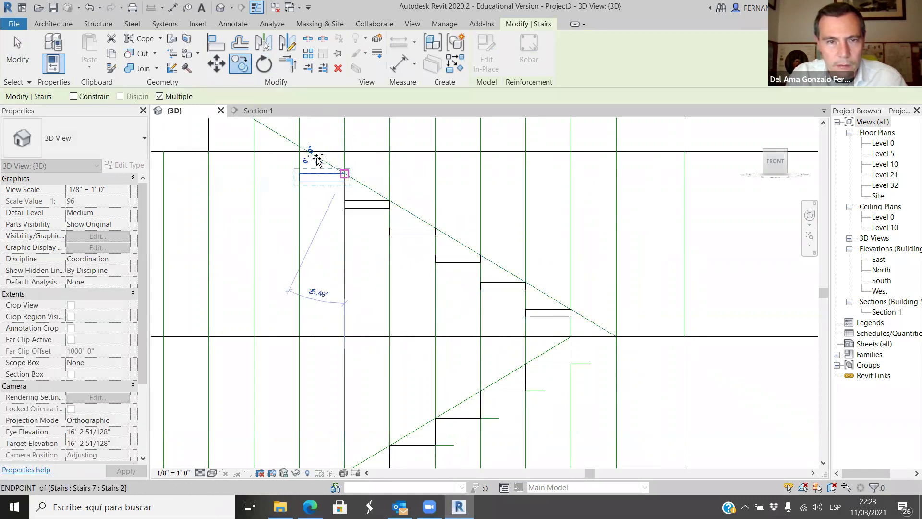
click(296, 144)
scroll(402, 302, down, 2)
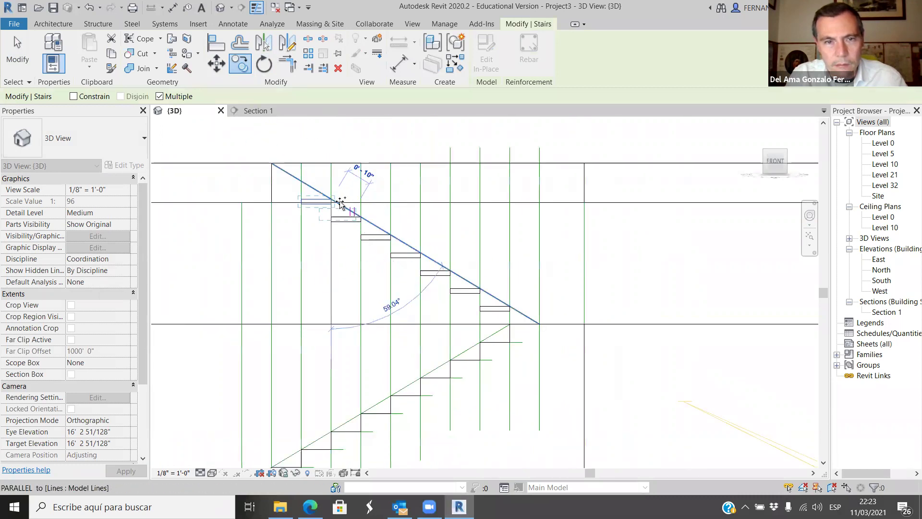
click(290, 177)
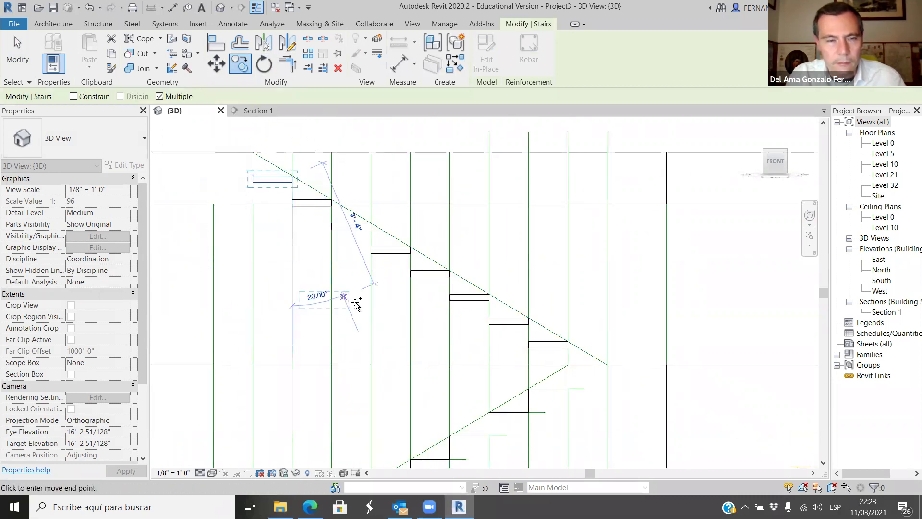
key(Escape)
key(Escape)
scroll(560, 305, down, 3)
scroll(400, 267, down, 2)
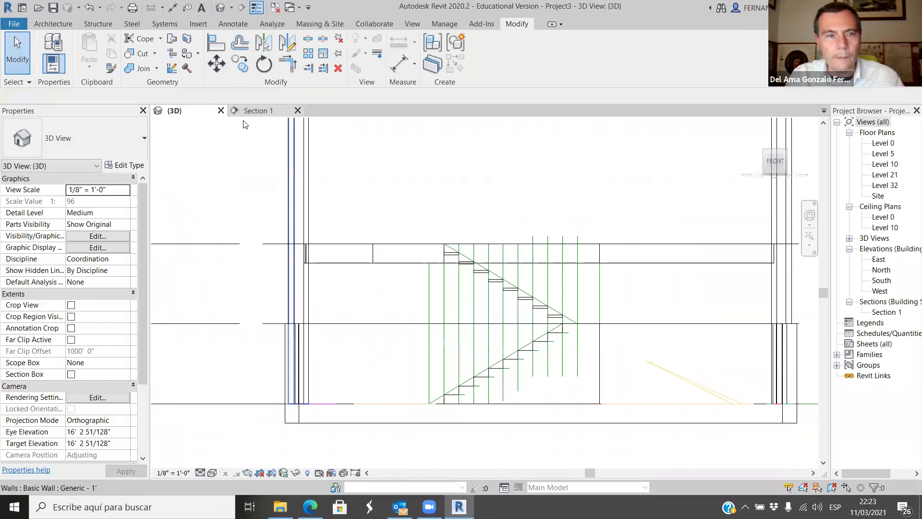
shift+middle_drag(378, 270, 479, 320)
Try widening the stair run, undo it, and orbit to the ViewCube FRONT view.
scroll(526, 255, up, 3)
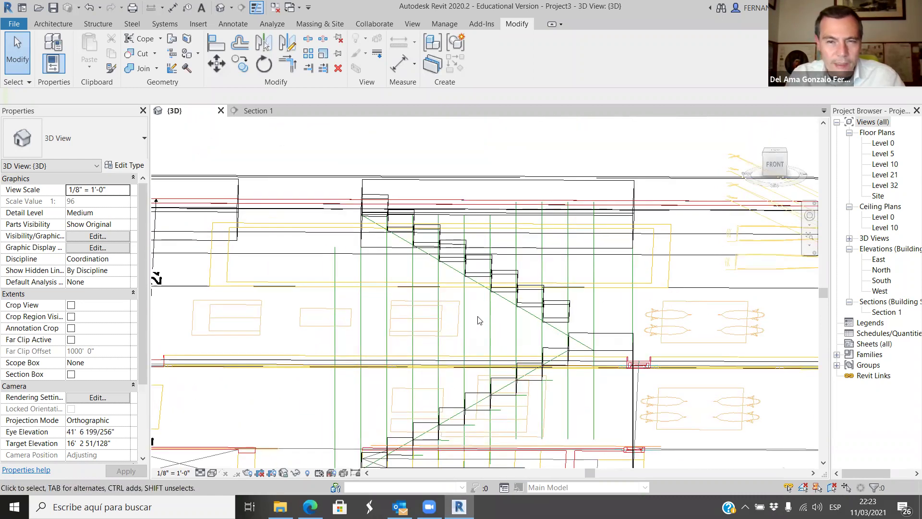
shift+middle_drag(590, 412, 803, 394)
scroll(803, 394, up, 5)
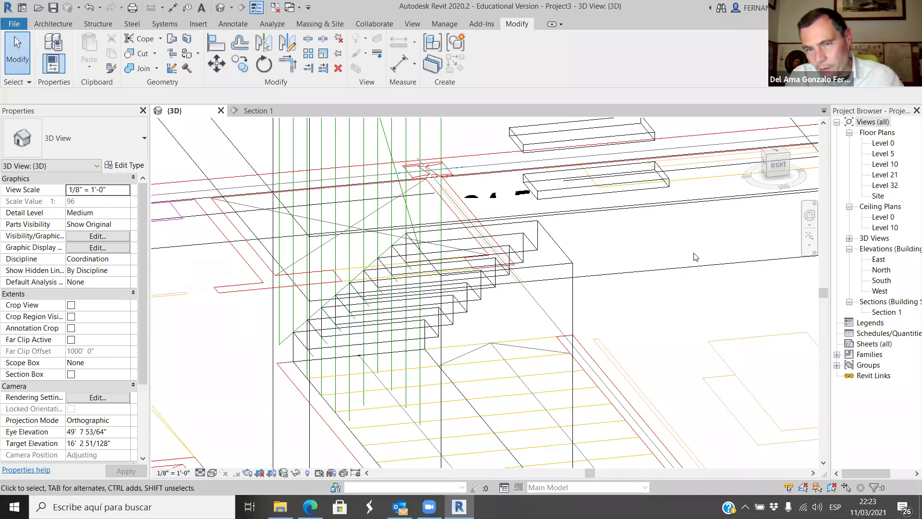
click(574, 264)
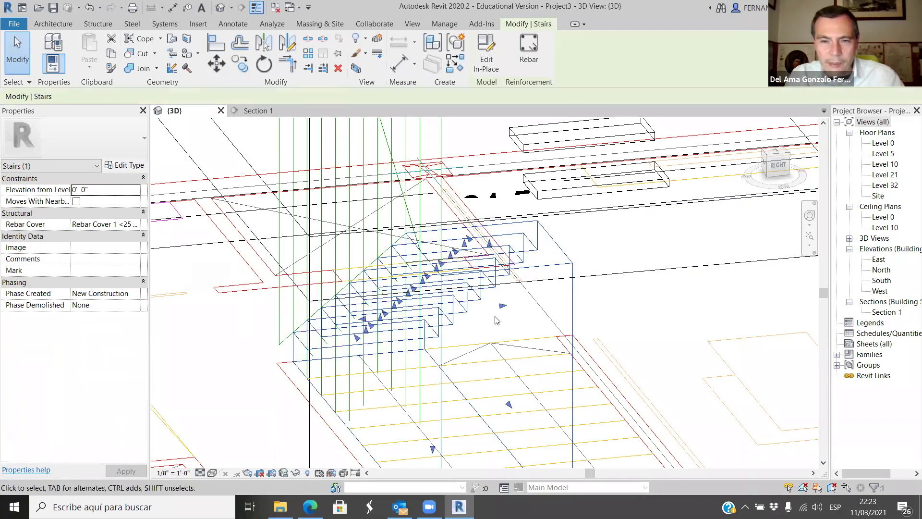
drag(502, 312, 585, 299)
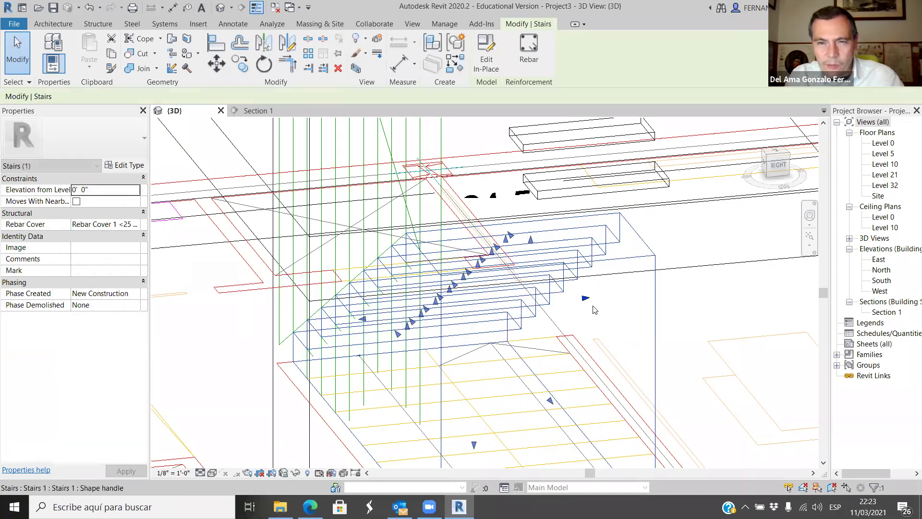
key(ctrl+z)
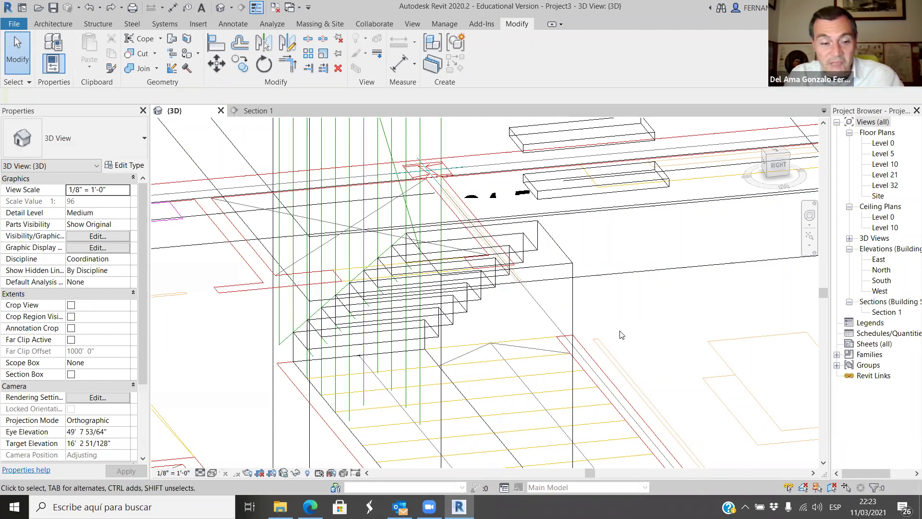
shift+middle_drag(626, 335, 371, 154)
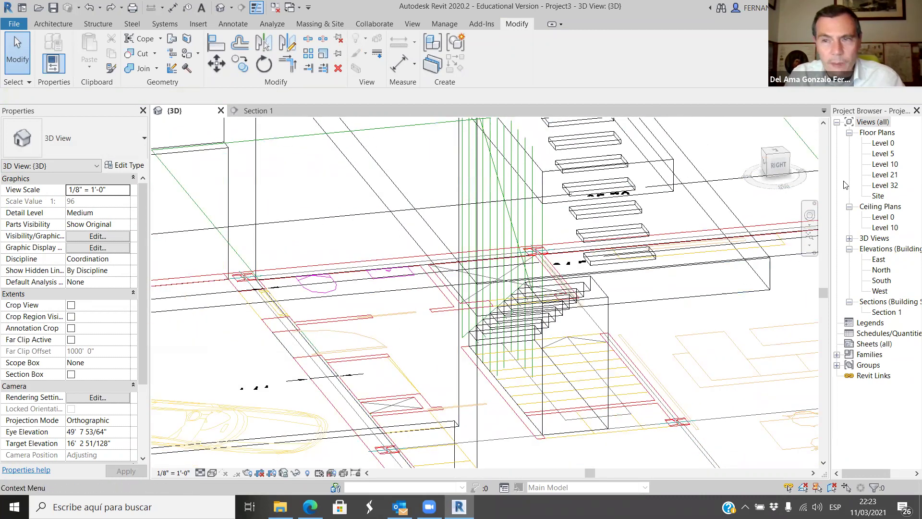
shift+middle_drag(655, 304, 764, 168)
click(765, 164)
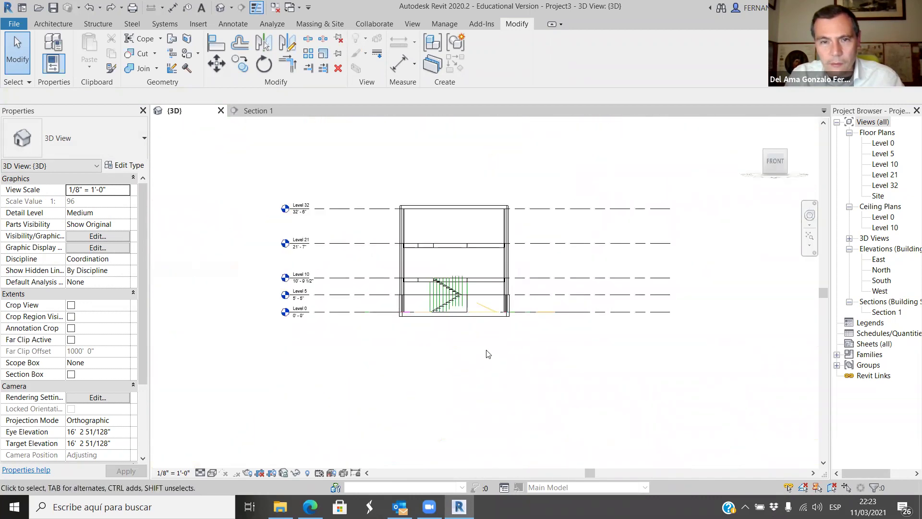
From the Architecture tab, start another Model In-Place element in the Stairs category with the default name.
scroll(461, 288, up, 8)
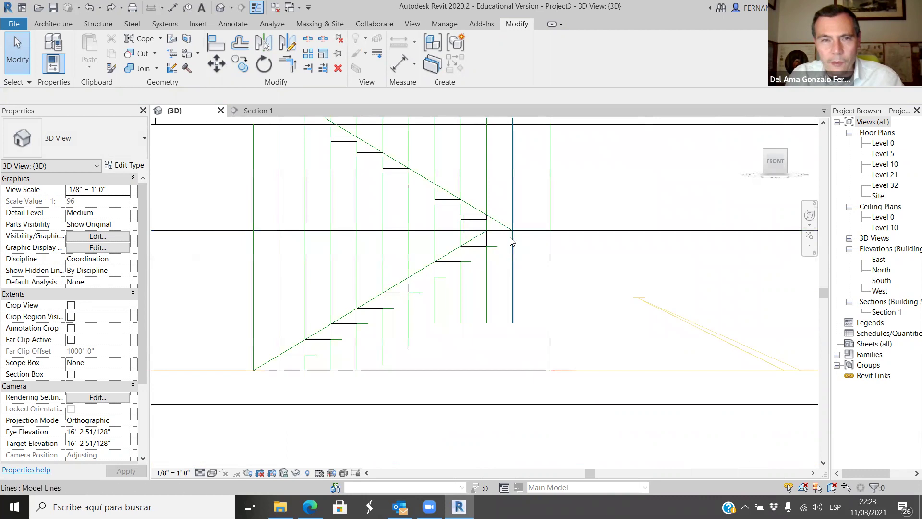
click(98, 24)
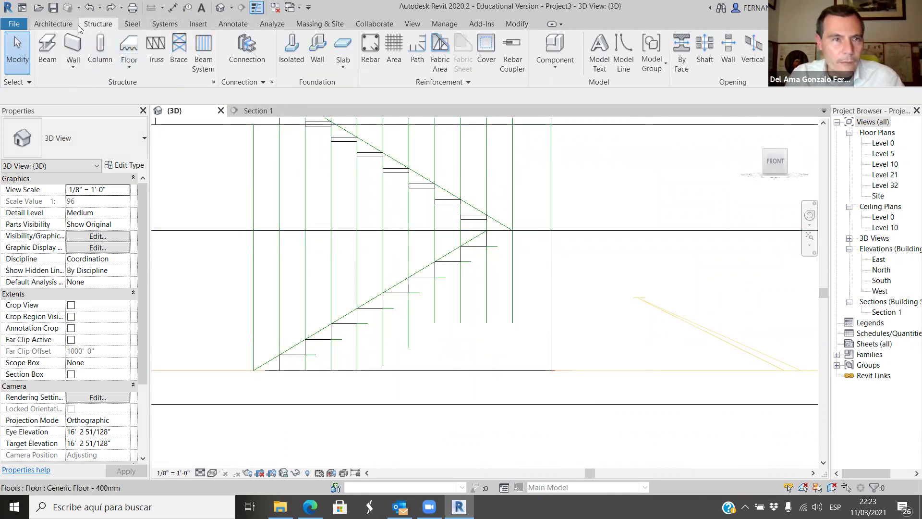
click(53, 23)
click(140, 66)
click(161, 116)
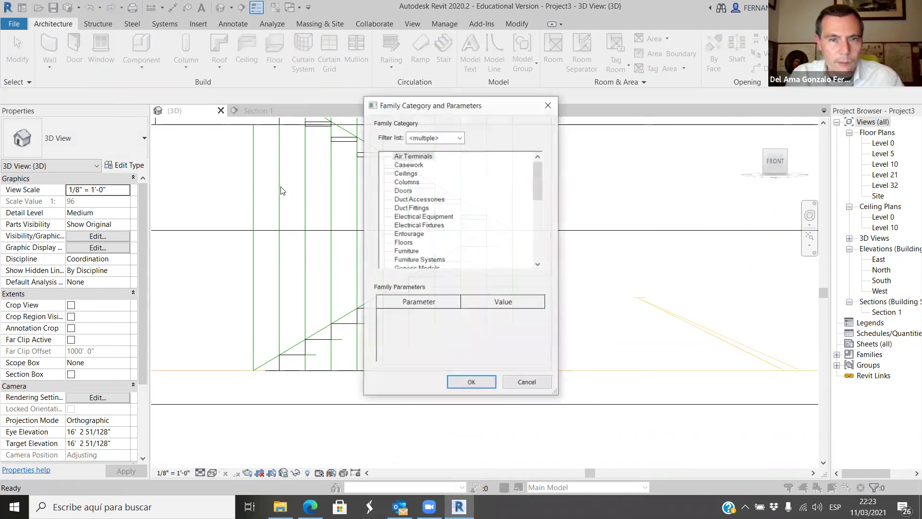
scroll(449, 244, down, 7)
scroll(434, 237, down, 1)
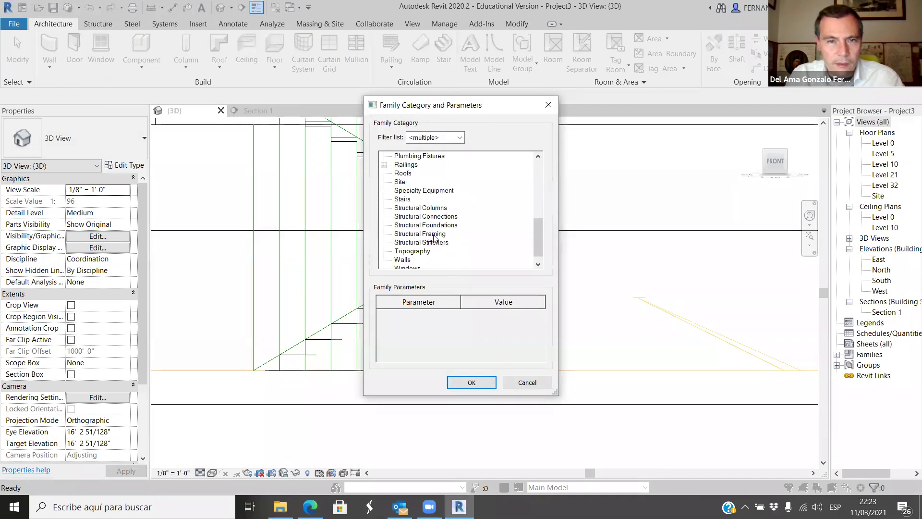
double_click(403, 199)
key(Return)
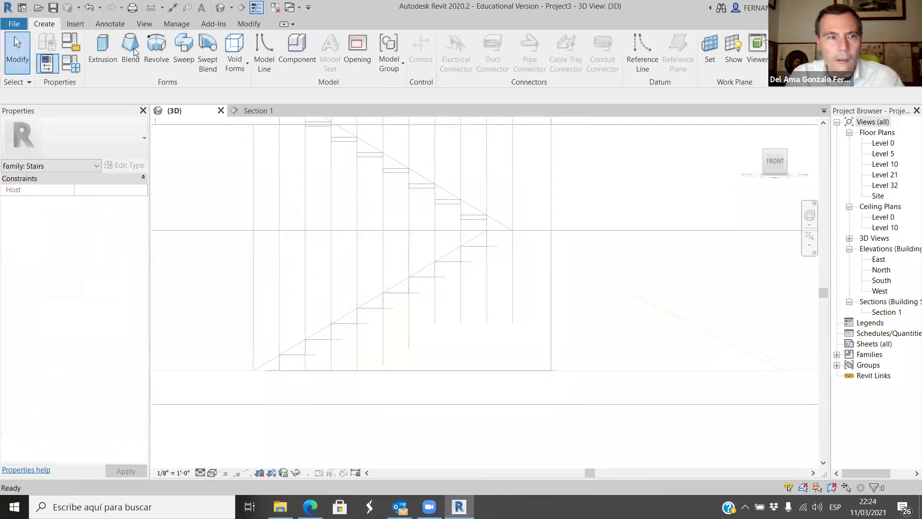
Extrude a rectangle beside the lower run as 'Stairs 10' and finish the model.
click(114, 68)
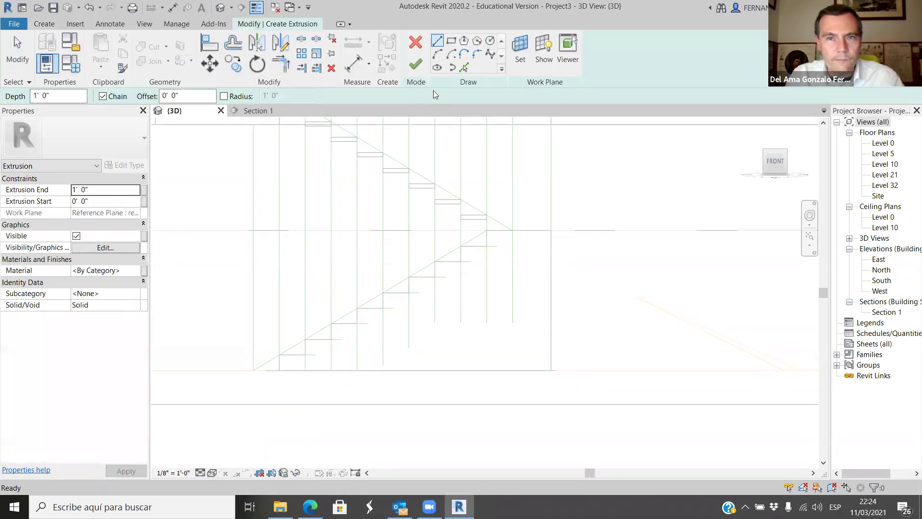
click(452, 41)
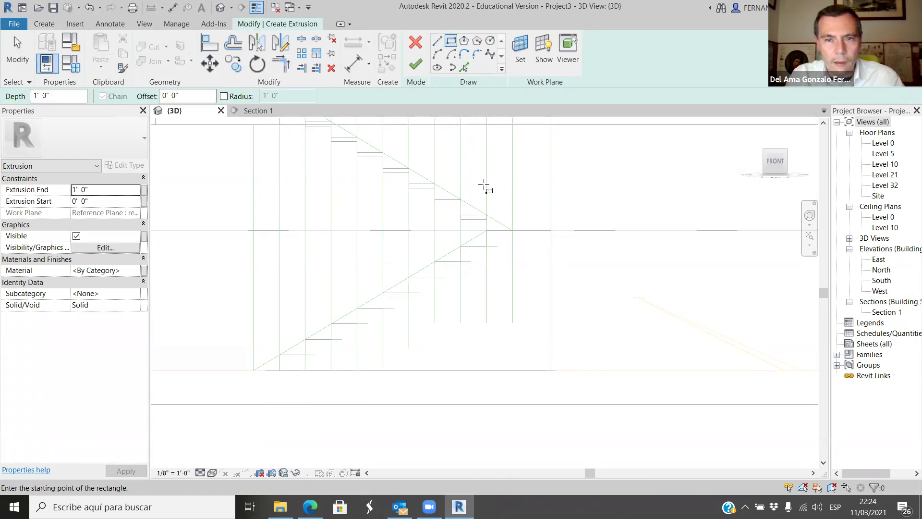
click(489, 231)
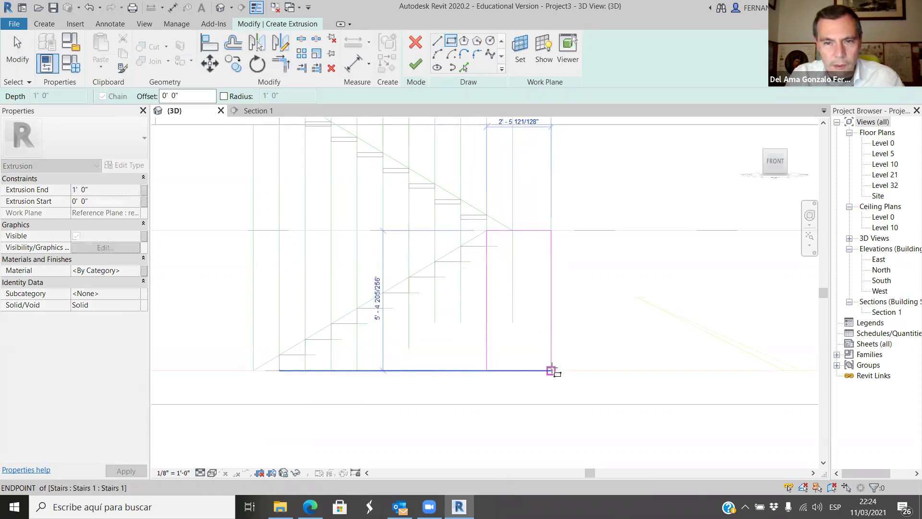
click(552, 371)
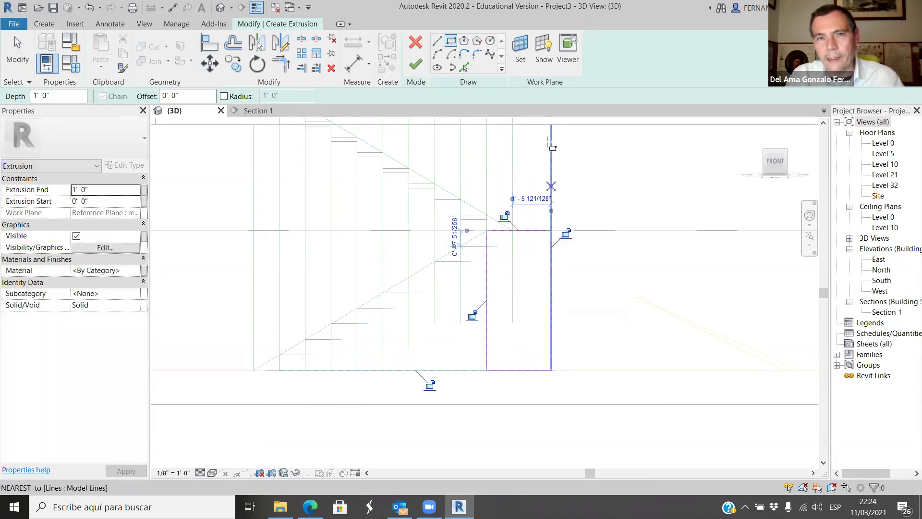
click(416, 67)
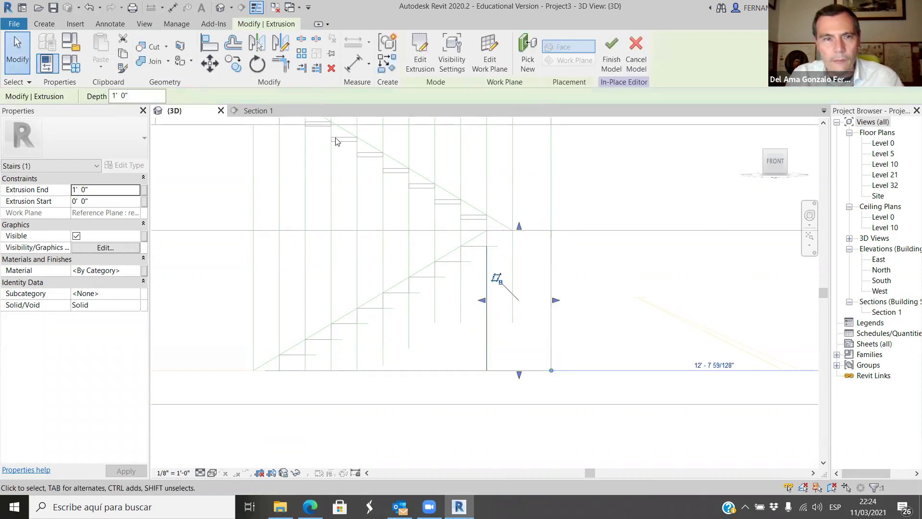
click(606, 53)
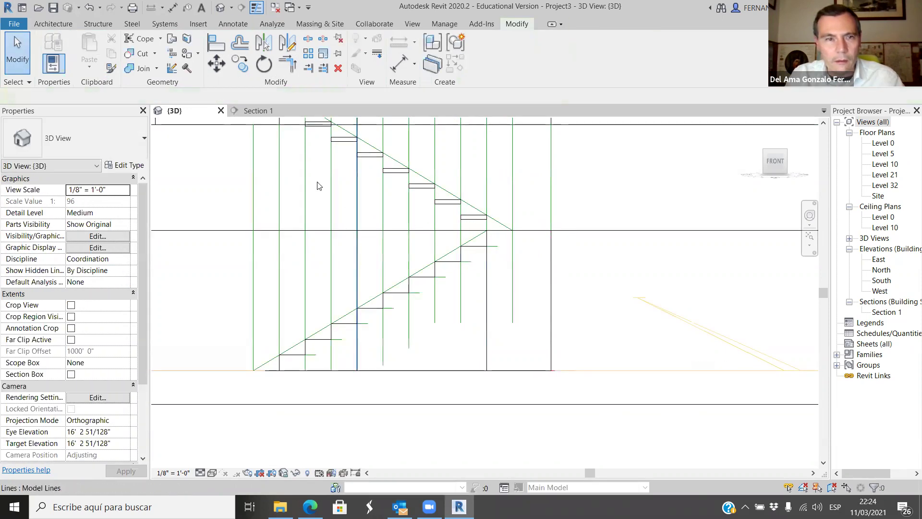
In top view, drag the stair run's side handles to adjust its width, then deselect.
shift+middle_drag(443, 237, 552, 385)
click(772, 153)
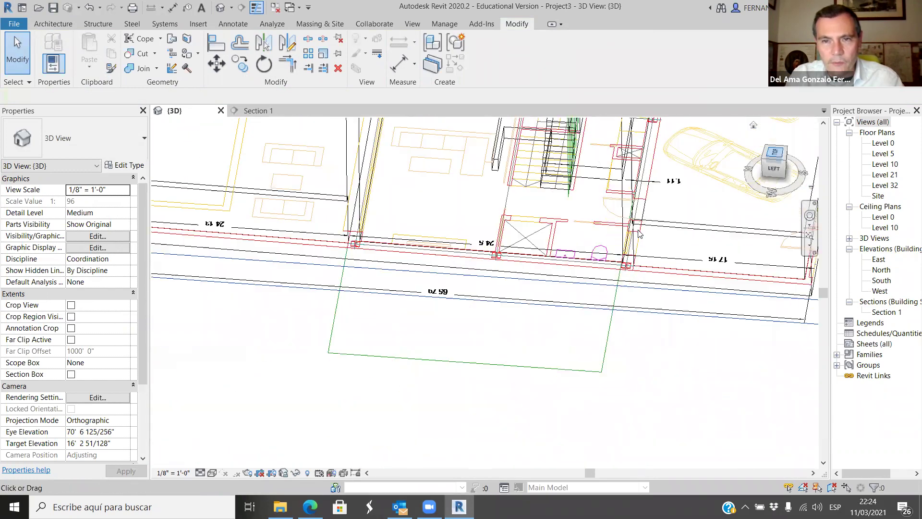
scroll(454, 317, up, 10)
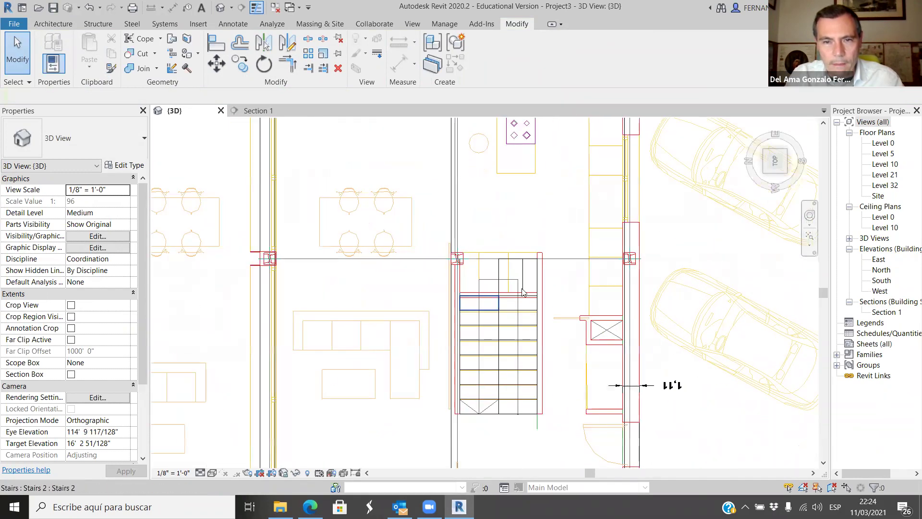
click(550, 268)
drag(543, 269, 454, 271)
drag(560, 271, 514, 263)
scroll(509, 267, down, 2)
key(Escape)
Orbit around the stair and return to the ViewCube FRONT view.
shift+middle_drag(527, 326, 570, 234)
scroll(569, 234, up, 3)
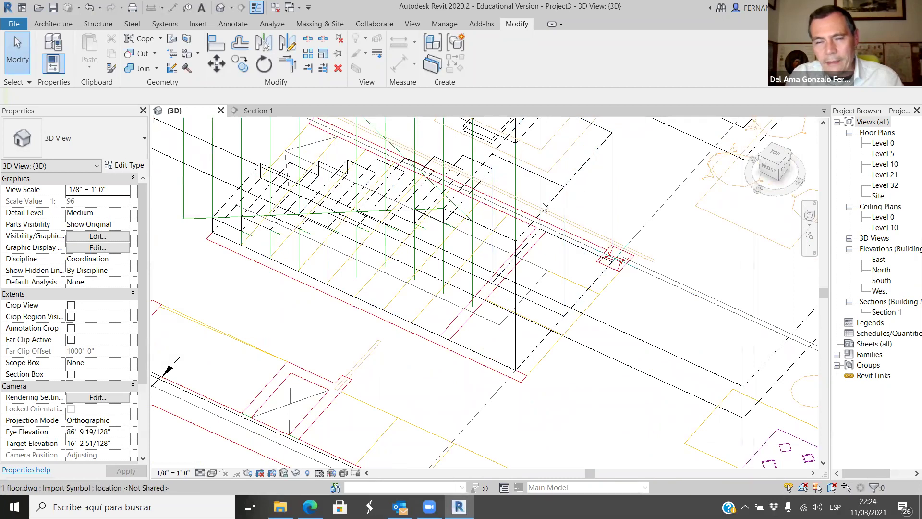
scroll(522, 233, down, 4)
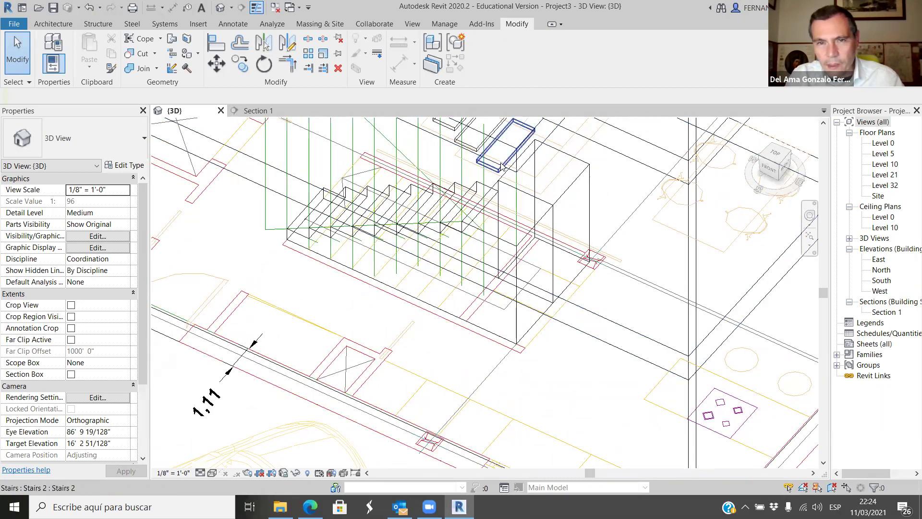
shift+middle_drag(520, 222, 412, 204)
scroll(471, 234, down, 3)
scroll(472, 241, up, 3)
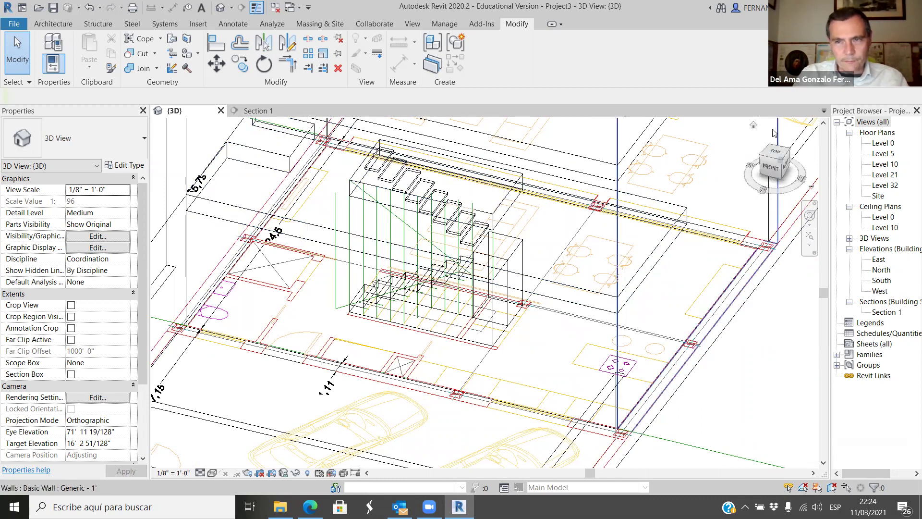
drag(774, 165, 695, 227)
click(770, 167)
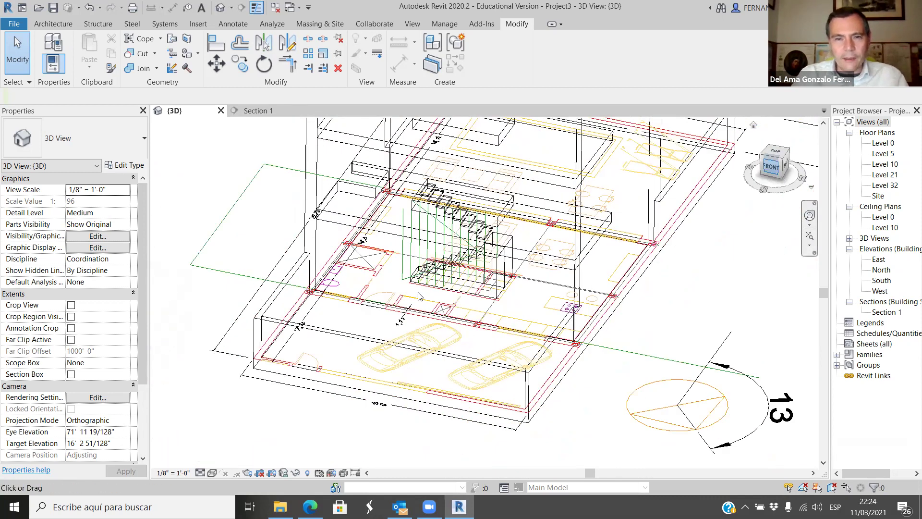
scroll(544, 322, up, 4)
Create a new in-place model in the Stairs category, keeping the default name 'Stairs 11'.
scroll(544, 322, up, 2)
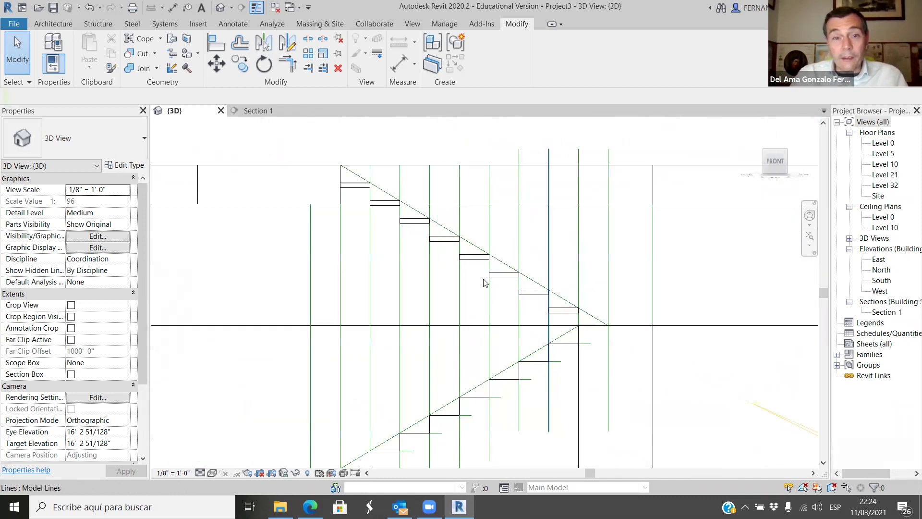
click(61, 30)
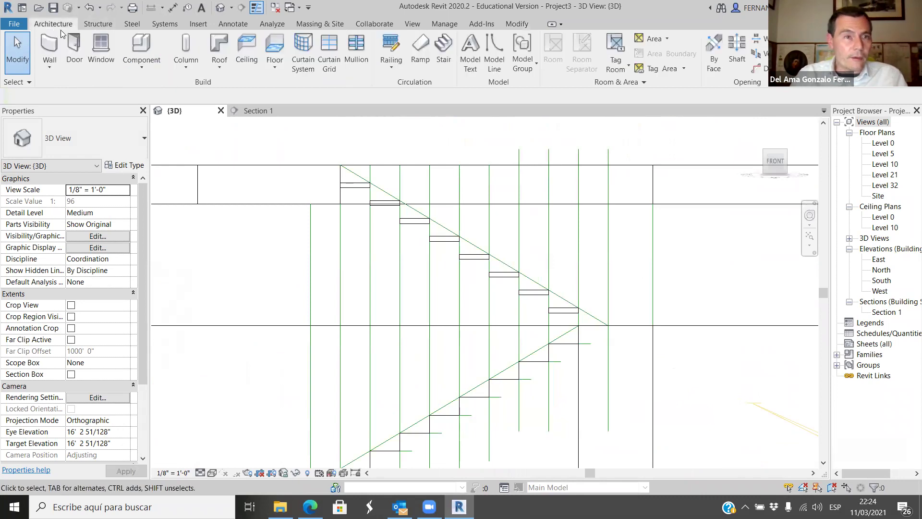
click(140, 67)
click(162, 112)
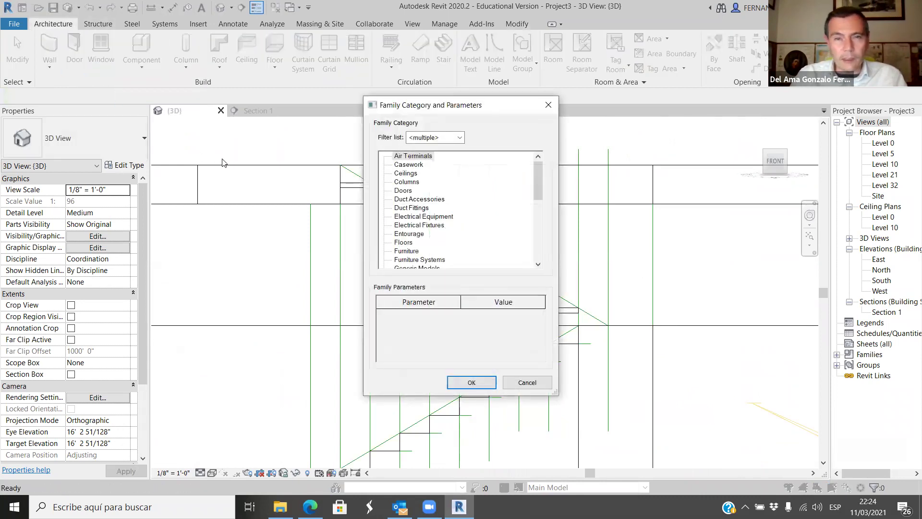
scroll(408, 226, down, 6)
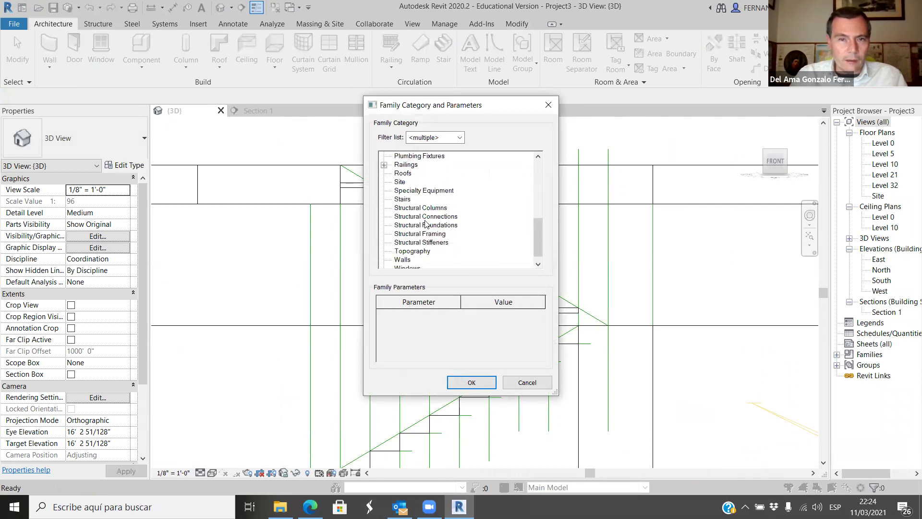
click(472, 382)
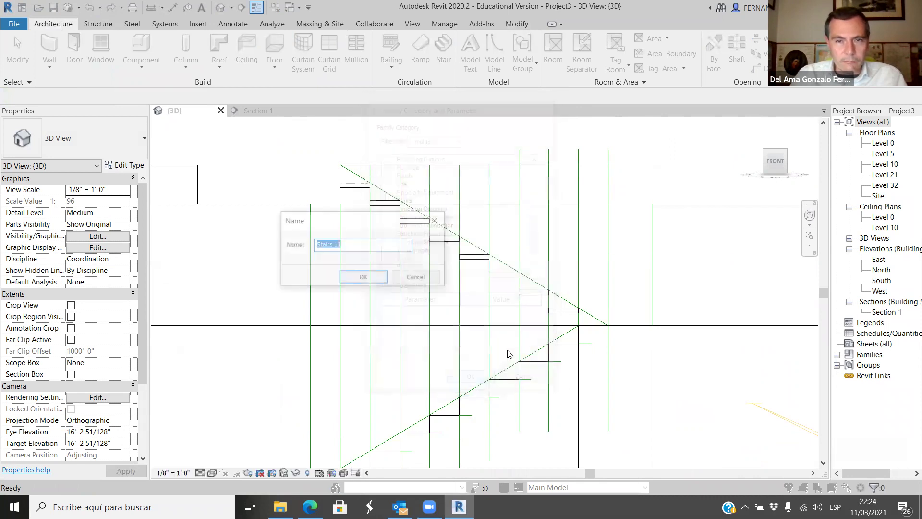
click(371, 284)
scroll(389, 200, up, 1)
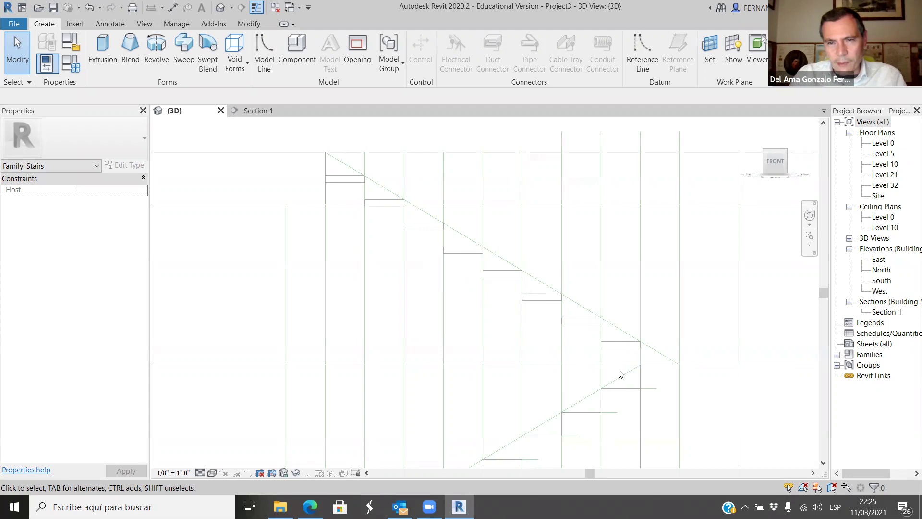
scroll(617, 375, up, 3)
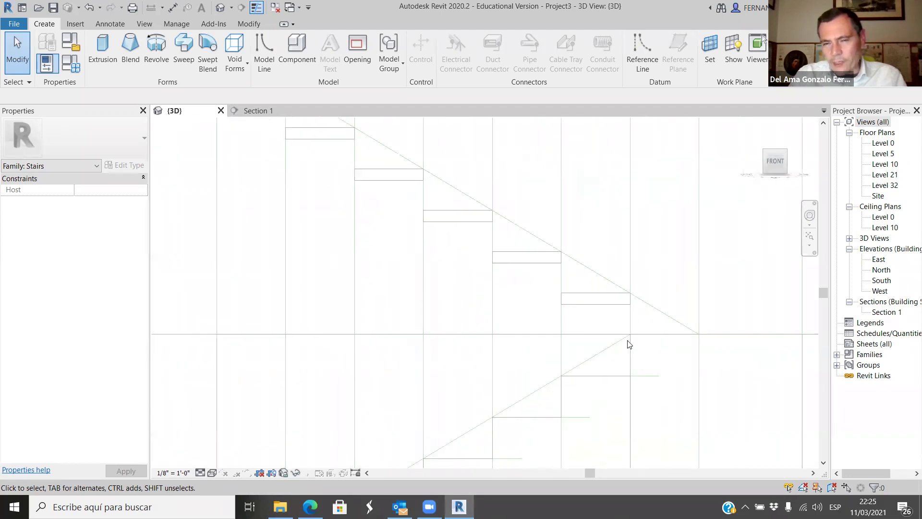
scroll(626, 353, down, 3)
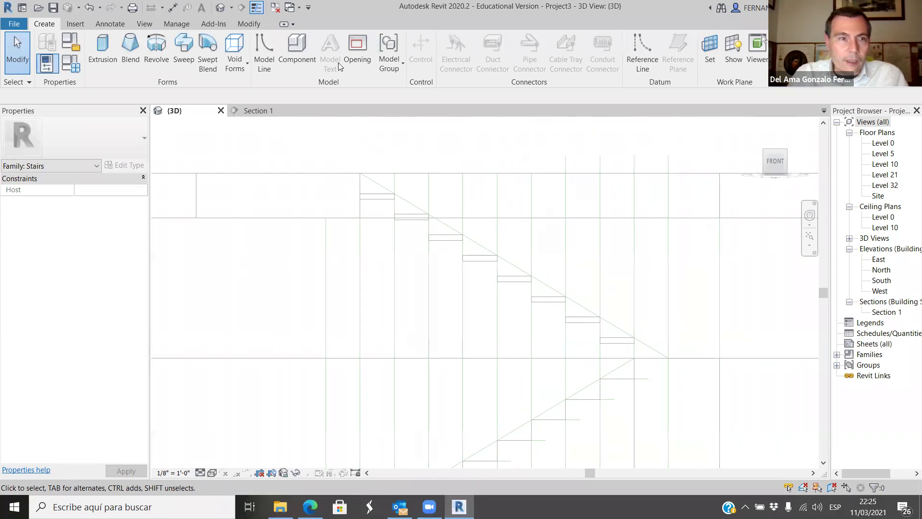
Begin the extrusion sketch by tracing the upper stair treads and risers, including a 1' - 0" tread.
key(Return)
scroll(352, 202, up, 5)
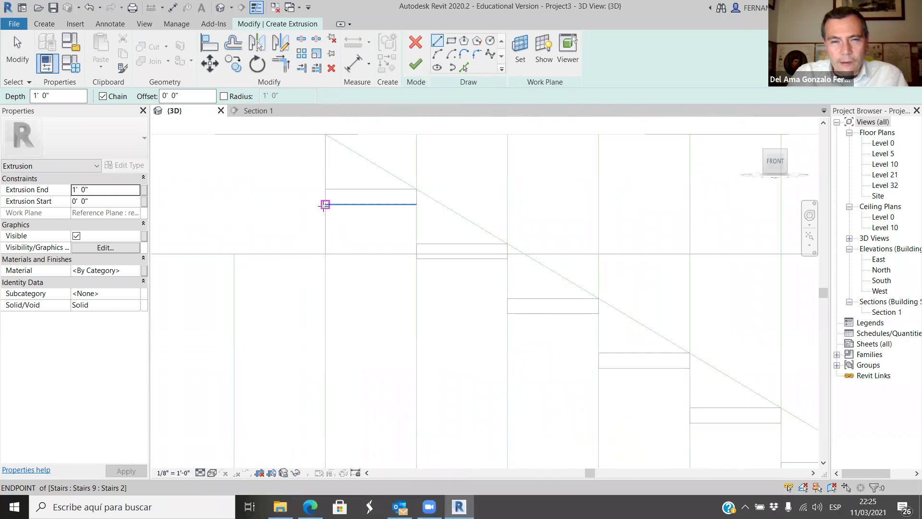
click(325, 204)
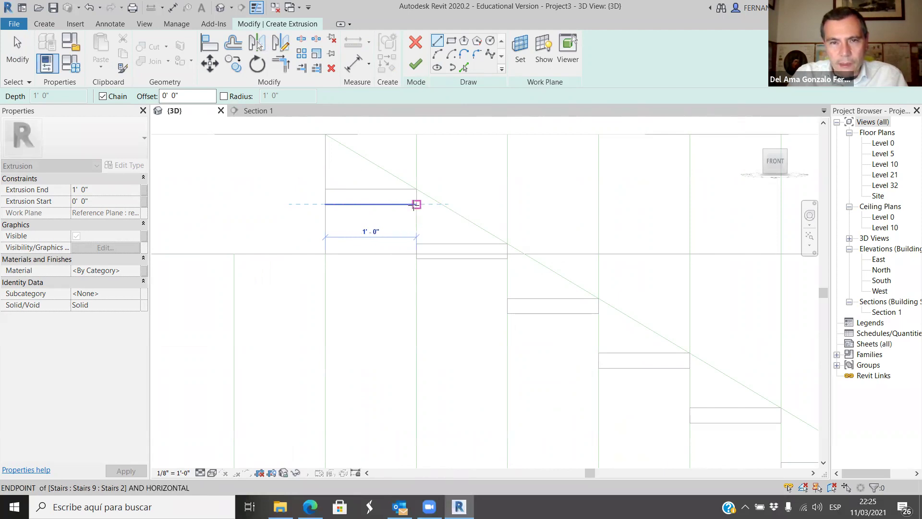
click(417, 204)
scroll(416, 257, up, 3)
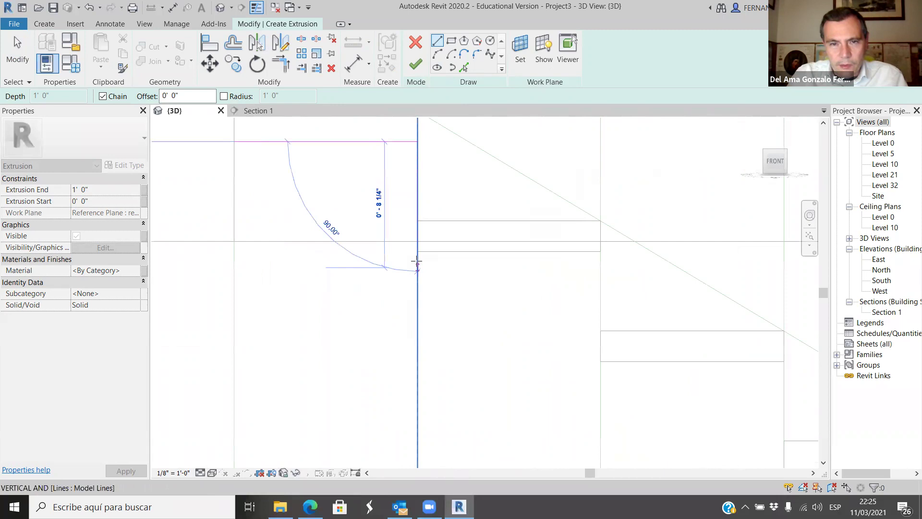
click(418, 251)
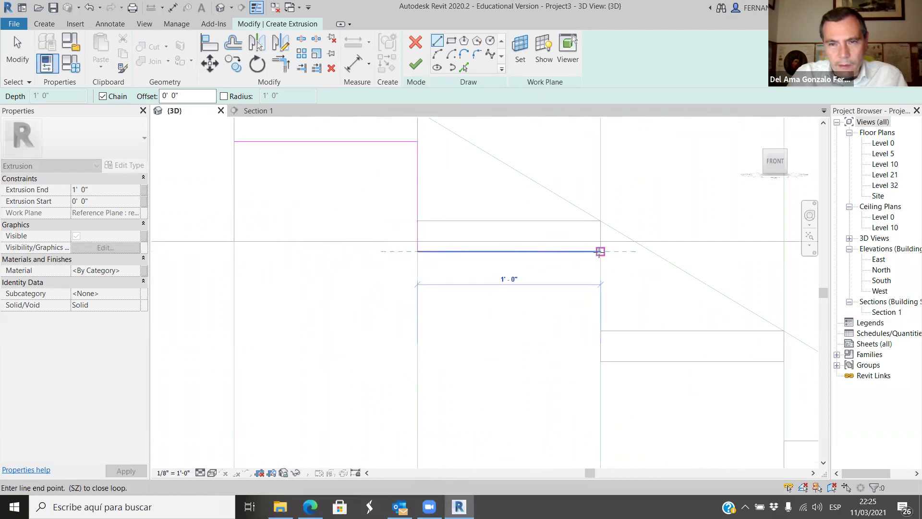
click(600, 251)
click(600, 362)
scroll(387, 190, down, 3)
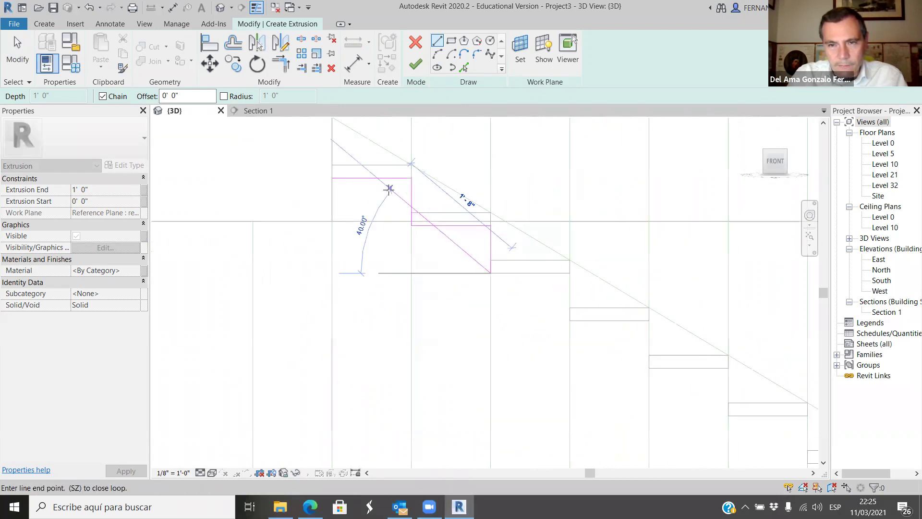
click(558, 274)
click(557, 337)
click(663, 336)
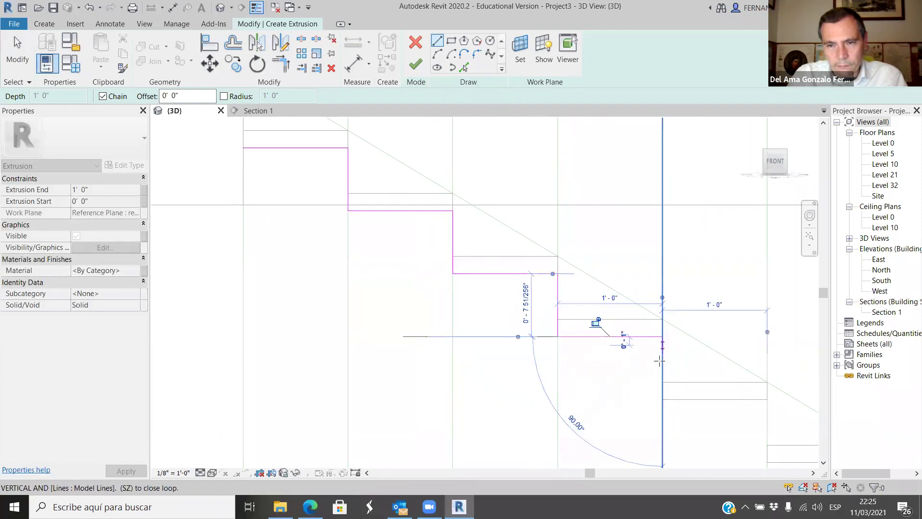
key(ctrl+z)
Continue the stepped profile down the remaining treads and risers to the stair's bottom endpoint.
scroll(648, 391, down, 3)
scroll(531, 266, up, 2)
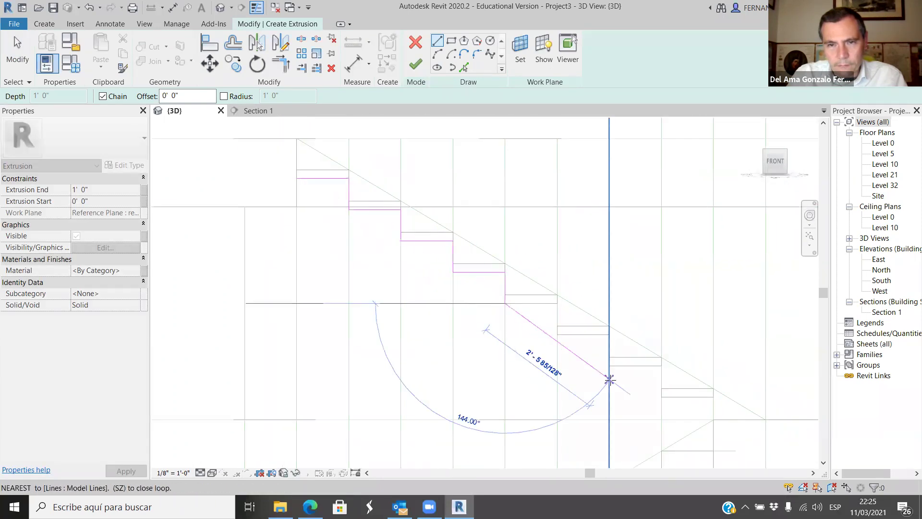
click(529, 263)
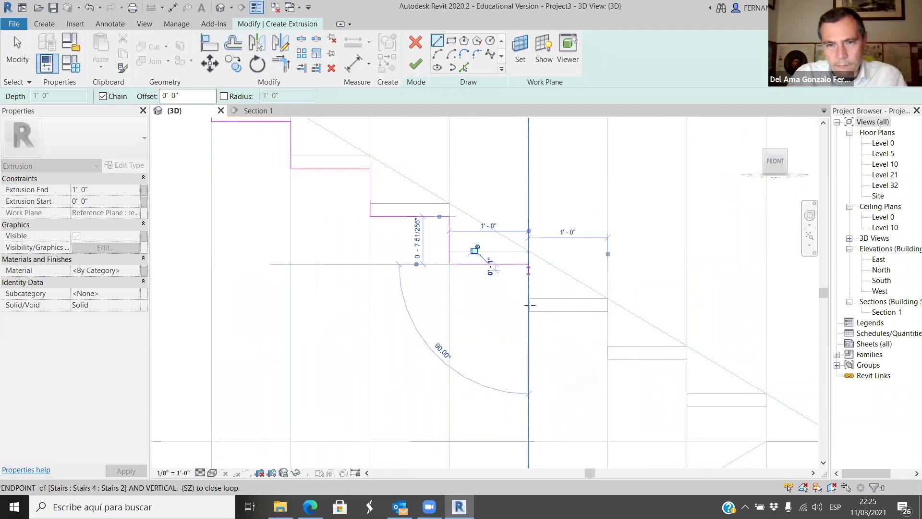
click(528, 311)
click(608, 311)
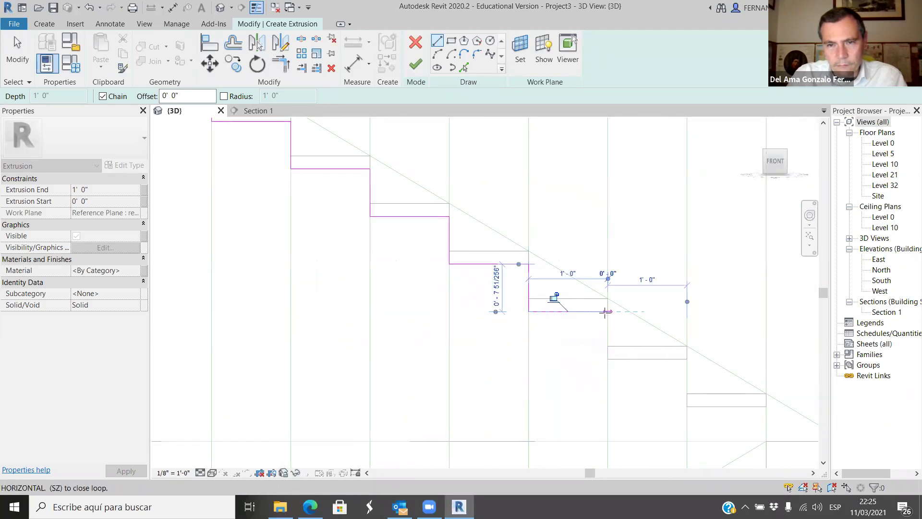
click(608, 358)
click(687, 358)
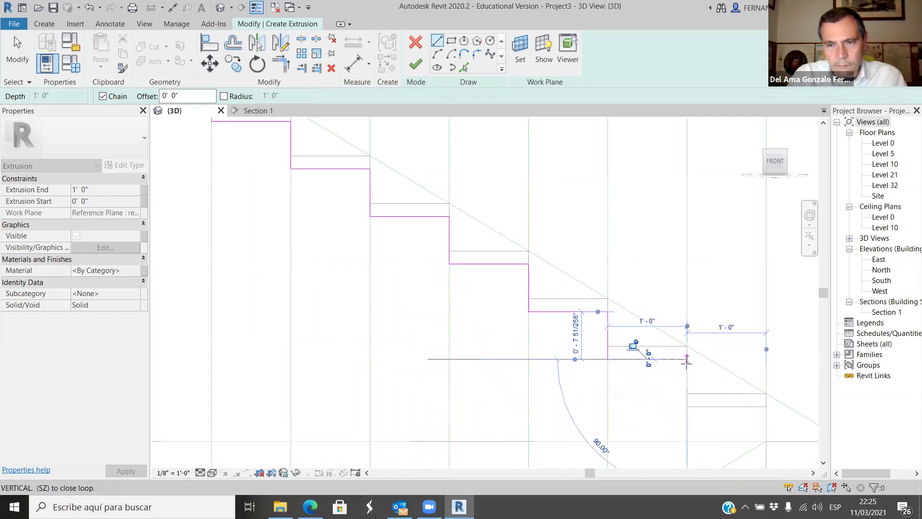
scroll(688, 407, down, 3)
key(ctrl+z)
scroll(514, 289, up, 4)
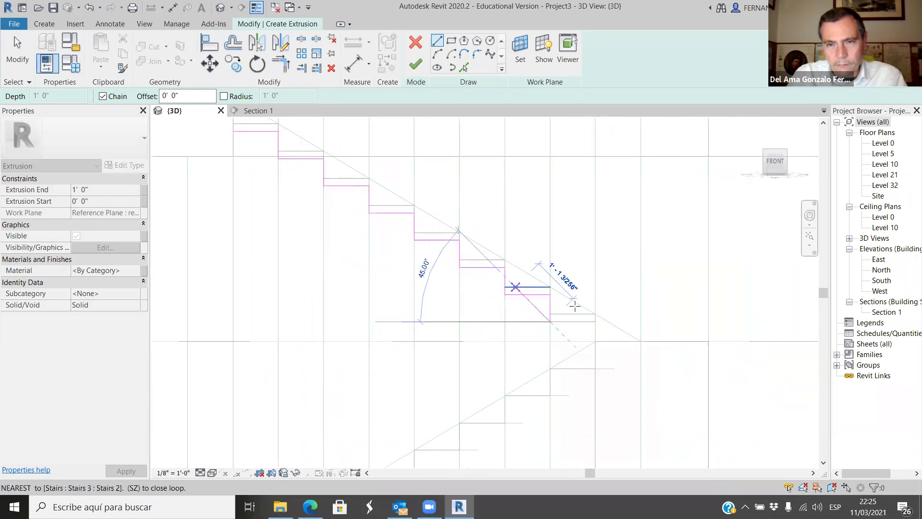
click(597, 323)
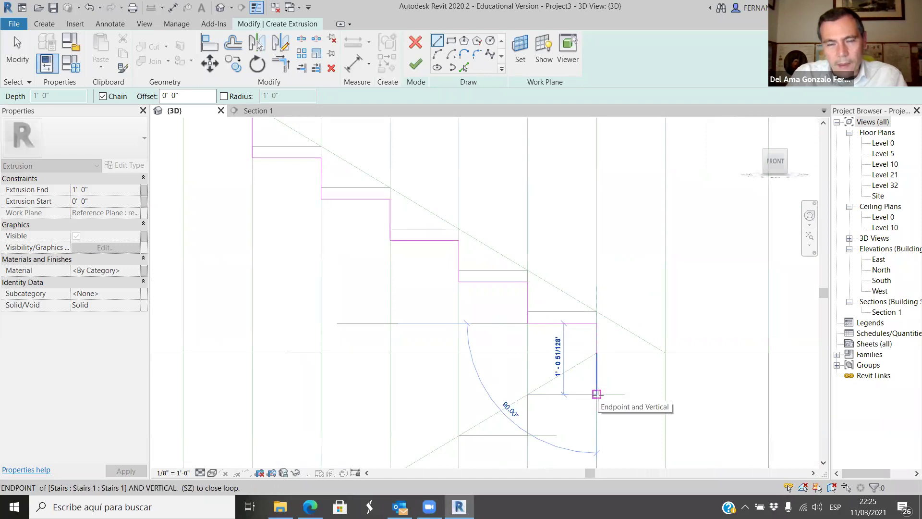
click(597, 394)
scroll(596, 394, down, 1)
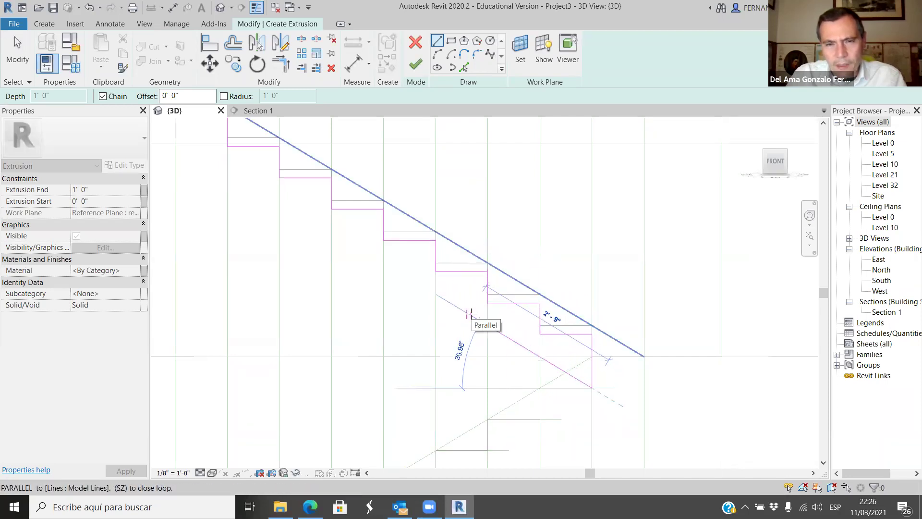
scroll(478, 316, down, 3)
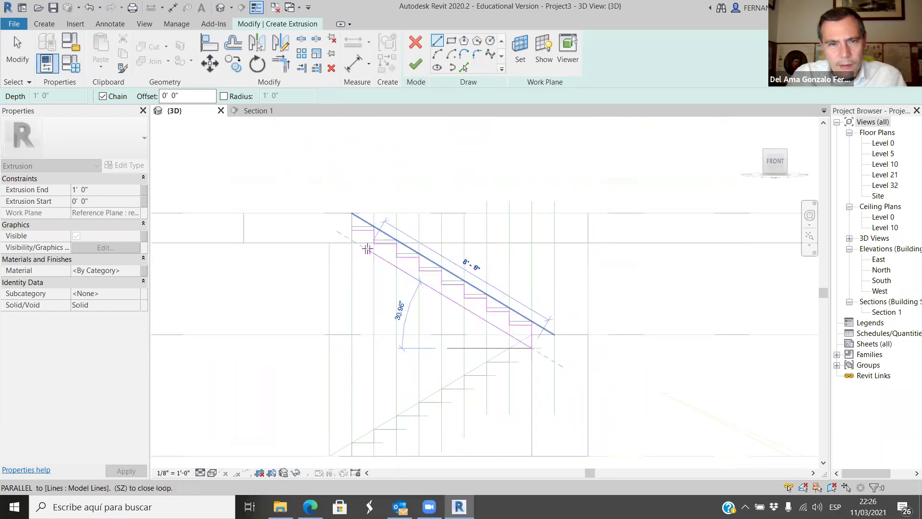
scroll(355, 243, up, 4)
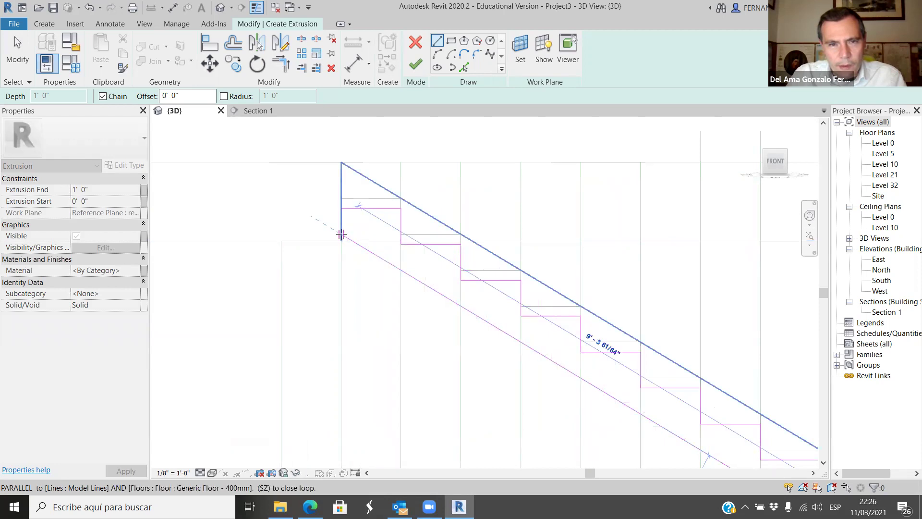
Draw the sloped underside parallel to the stair, close the loop, and finish the extrusion.
click(341, 234)
click(341, 208)
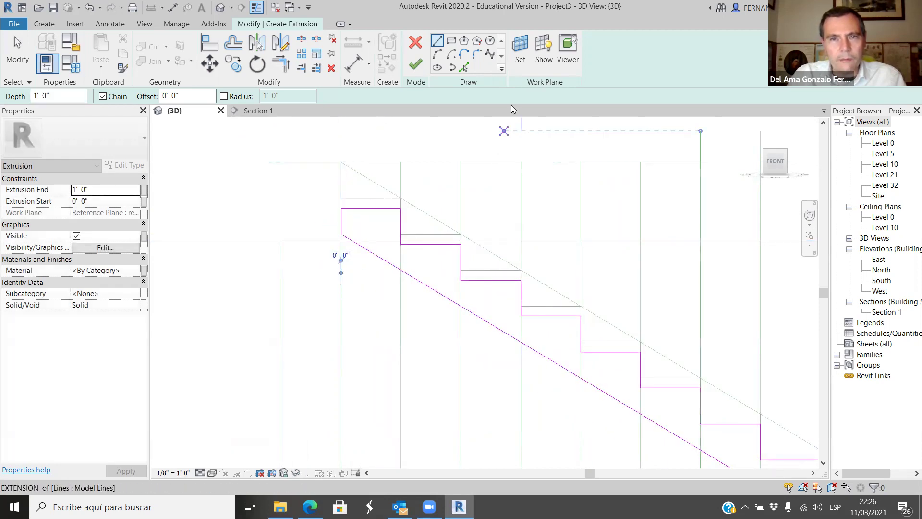
click(416, 64)
Check the new extrusion in 3D, set the ViewCube to Top, and finish the in-place stringer model.
scroll(434, 266, down, 2)
scroll(433, 266, down, 2)
shift+middle_drag(489, 354, 480, 317)
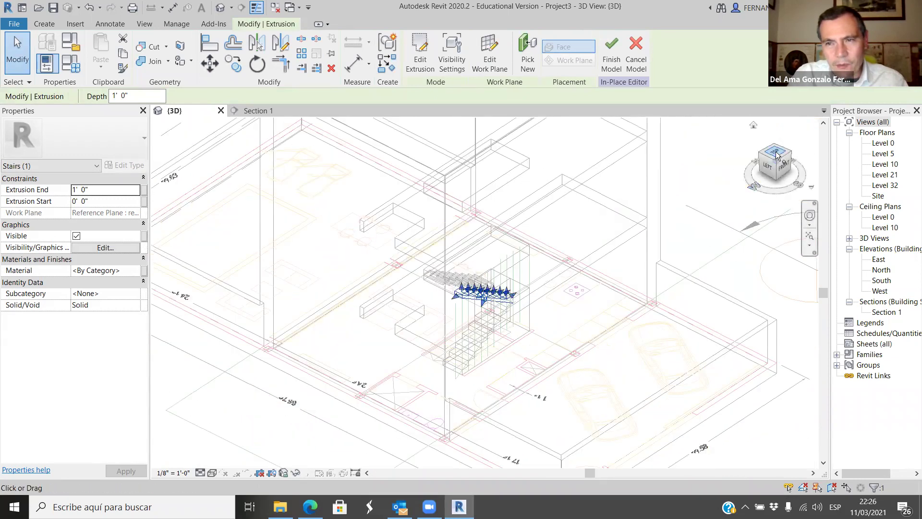
click(775, 152)
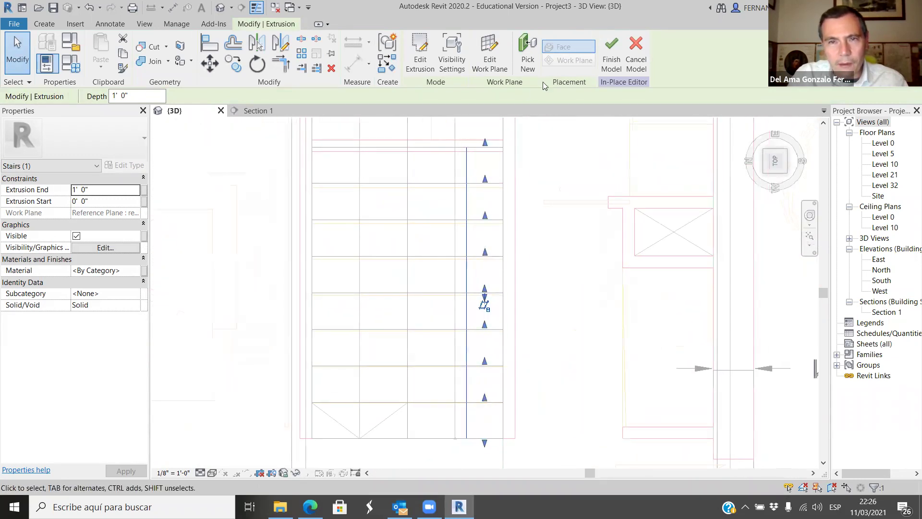
click(608, 53)
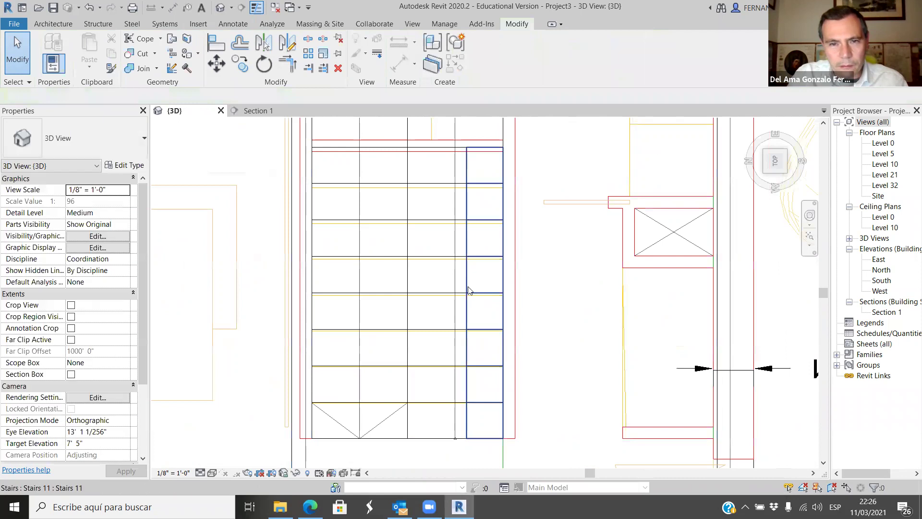
Resize the stair run's width by dragging its edge handles, then view it from a tilted angle.
click(466, 295)
drag(465, 296, 353, 291)
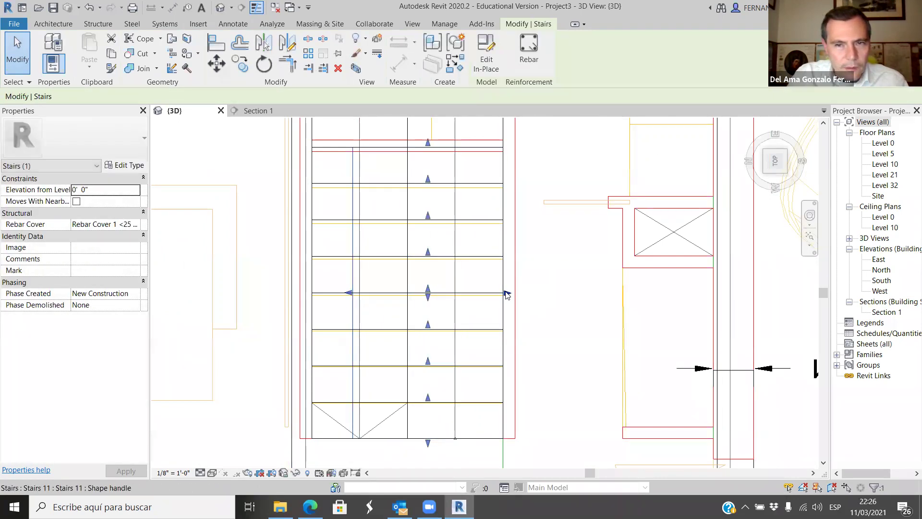
drag(507, 295, 451, 293)
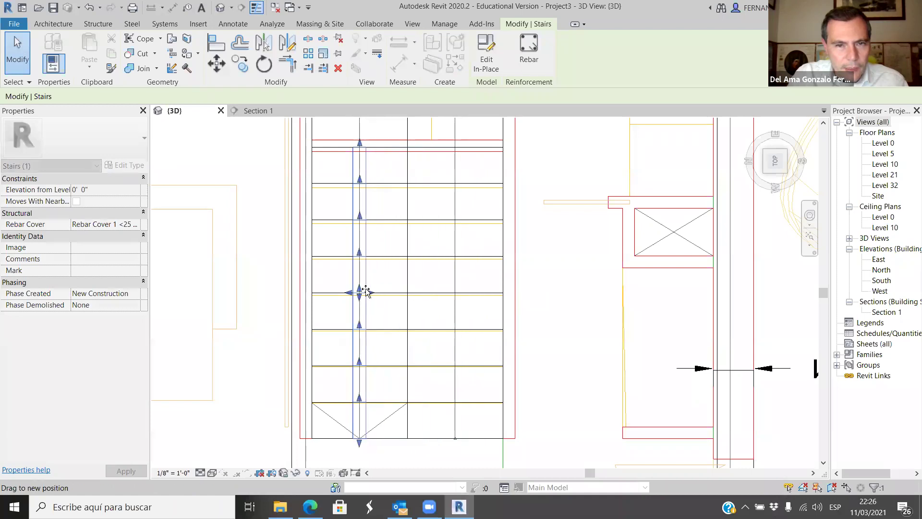
drag(366, 292, 366, 292)
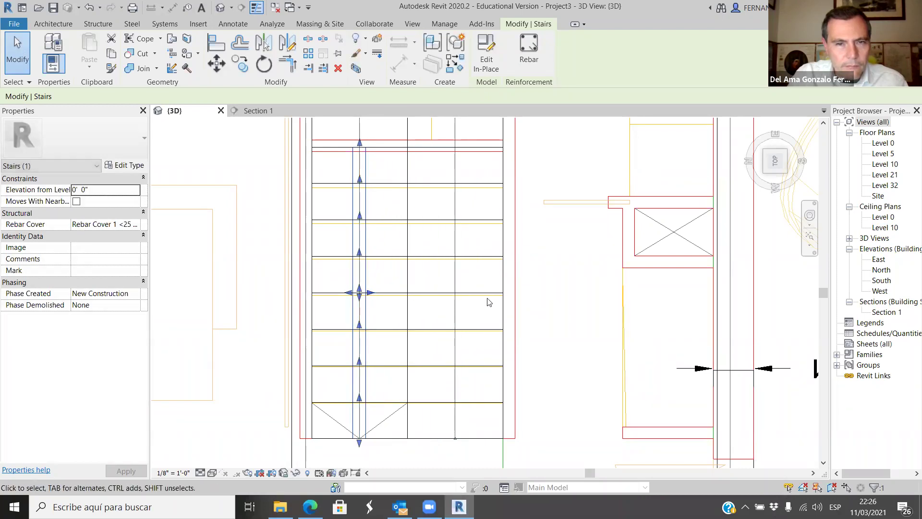
scroll(490, 300, down, 2)
click(503, 385)
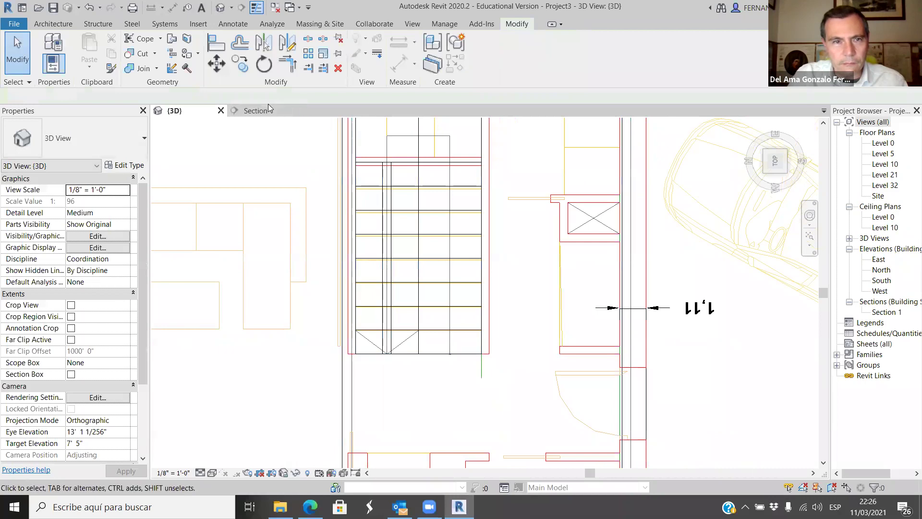
shift+middle_drag(477, 397, 399, 457)
click(486, 253)
click(311, 507)
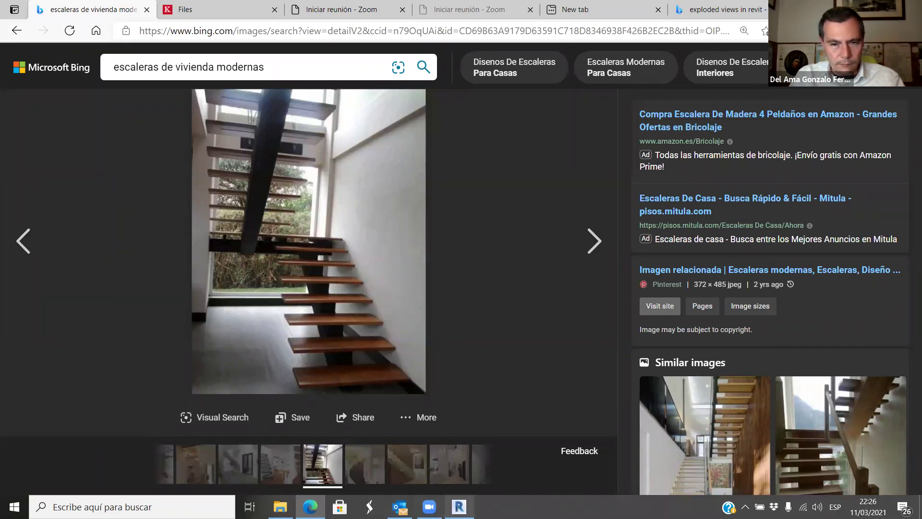
click(459, 507)
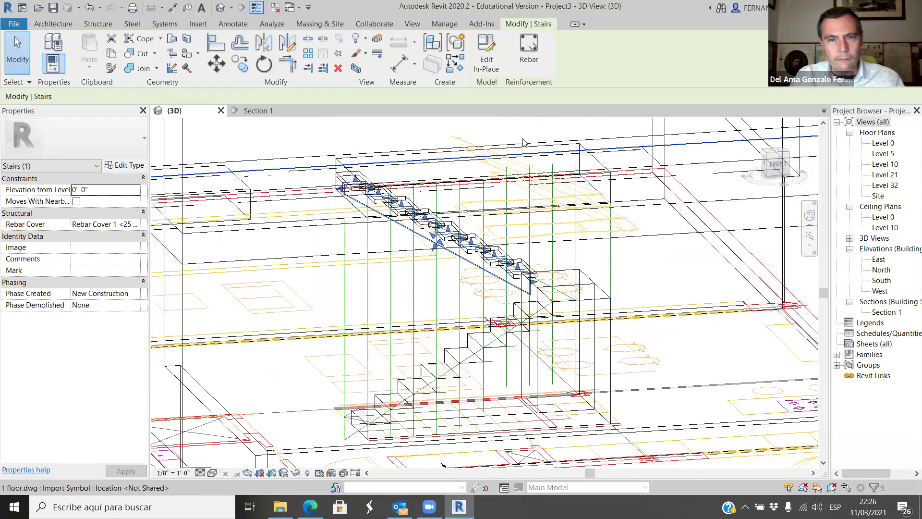
Clear the selection, then open the Level 0 floor plan from the Project Browser.
key(Escape)
shift+middle_drag(523, 142, 497, 304)
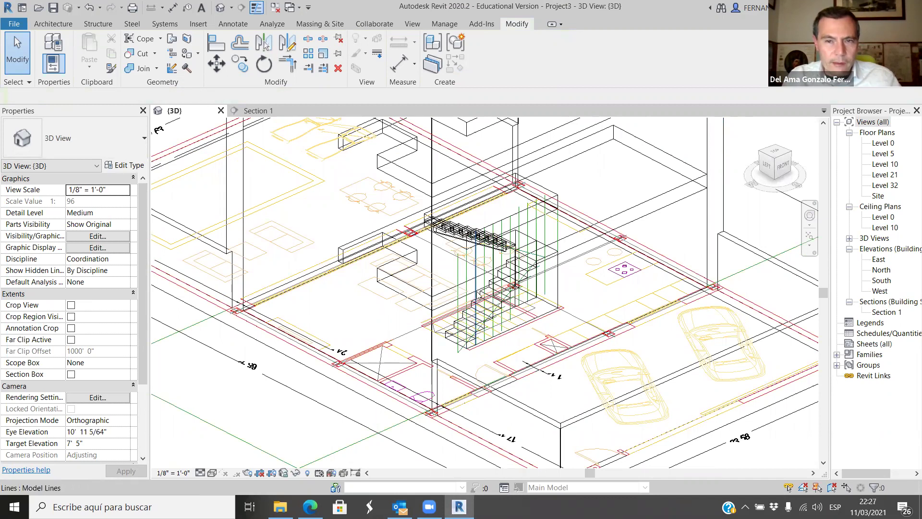
scroll(480, 298, up, 2)
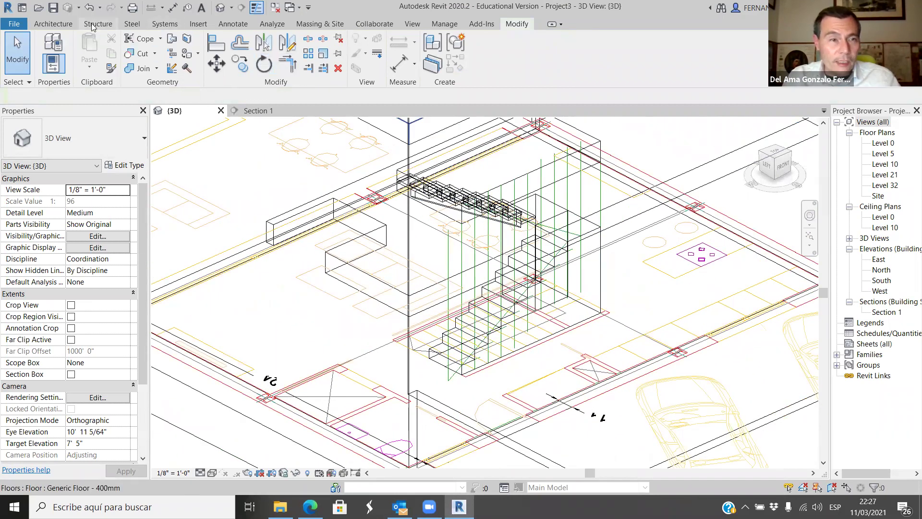
click(53, 23)
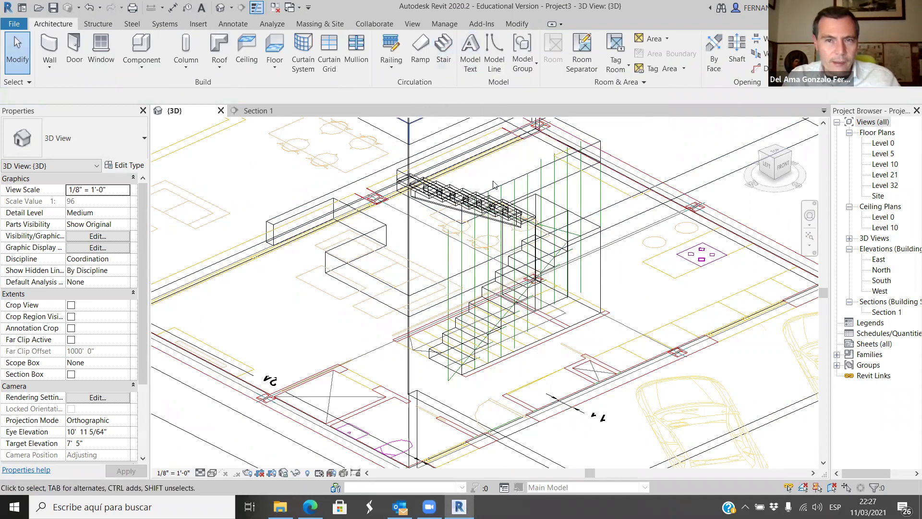
shift+middle_drag(481, 332, 254, 119)
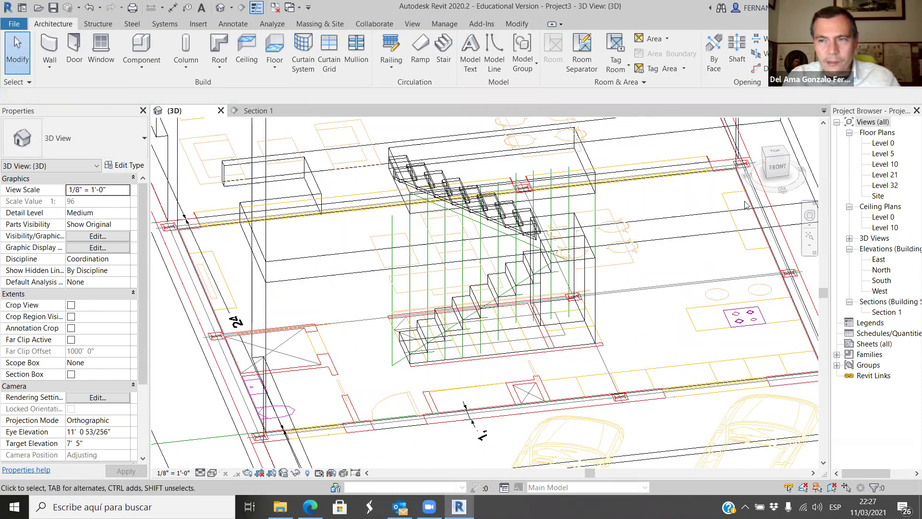
click(886, 144)
scroll(447, 281, up, 5)
scroll(449, 283, up, 3)
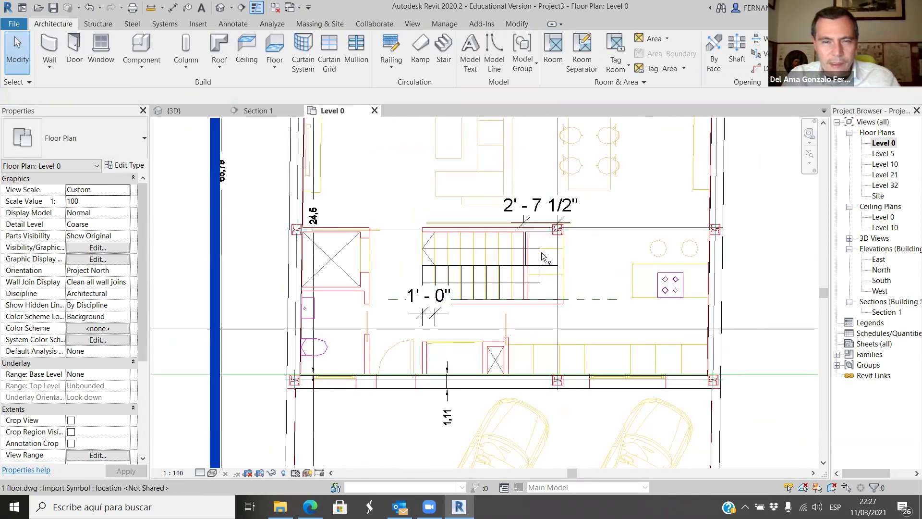
Zoom in on the stair in the Level 0 floor plan.
scroll(503, 281, up, 4)
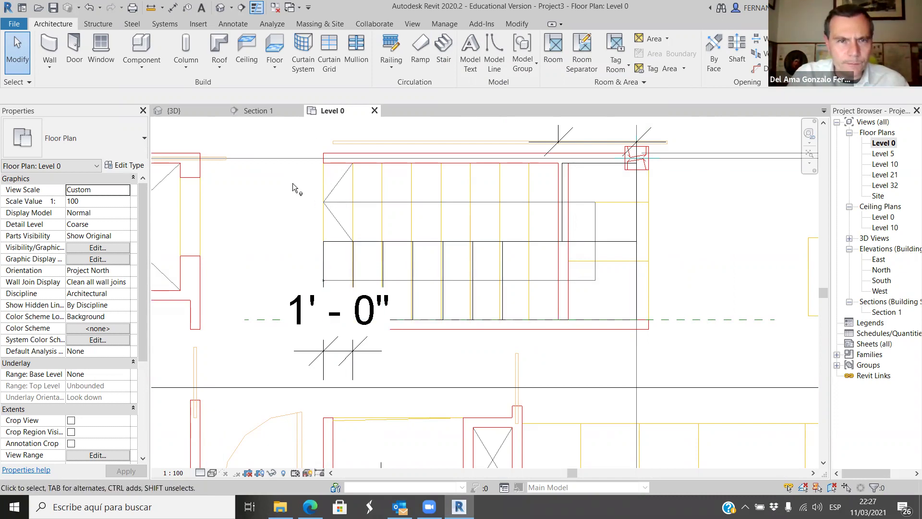
In Bing, close the enlarged image, view the zig-zag wooden stairs image, then close its preview.
click(312, 504)
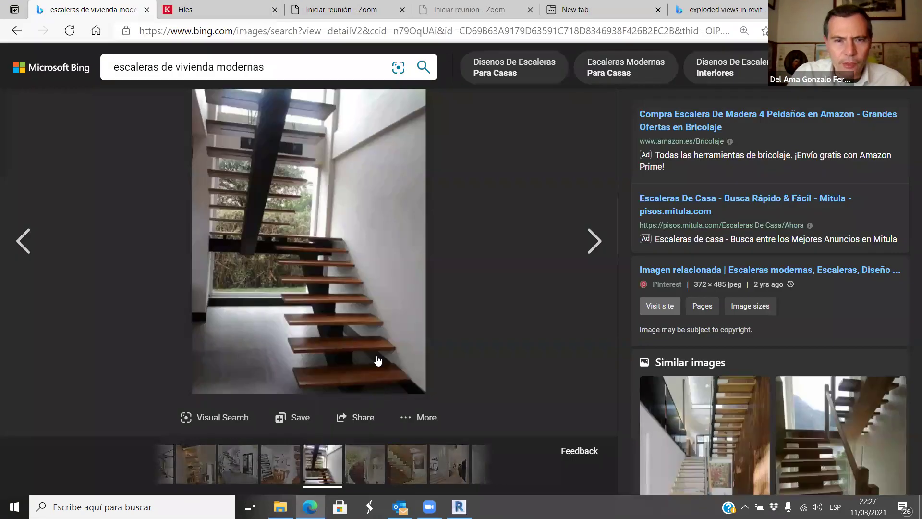
key(Escape)
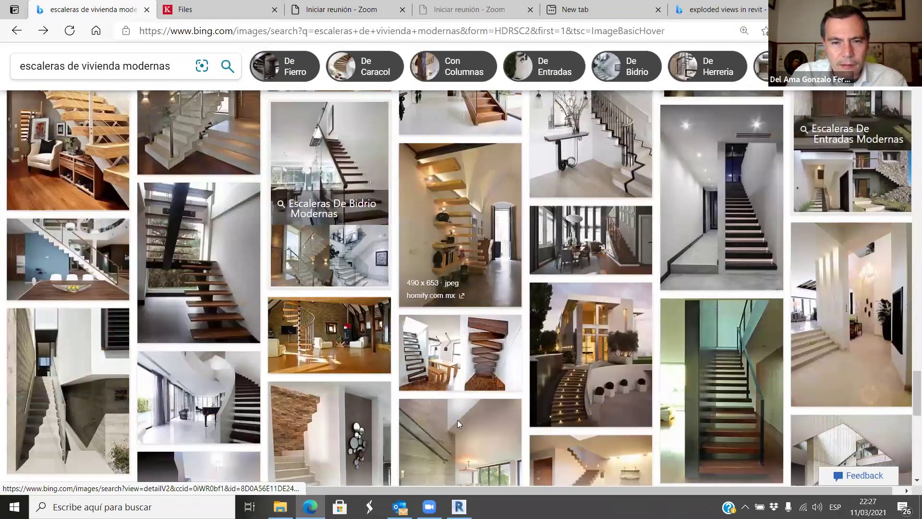
click(457, 419)
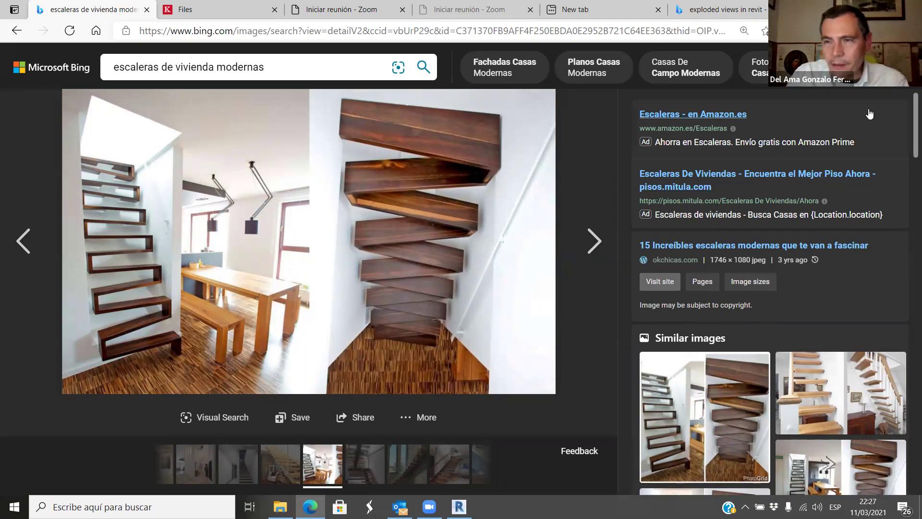
click(901, 72)
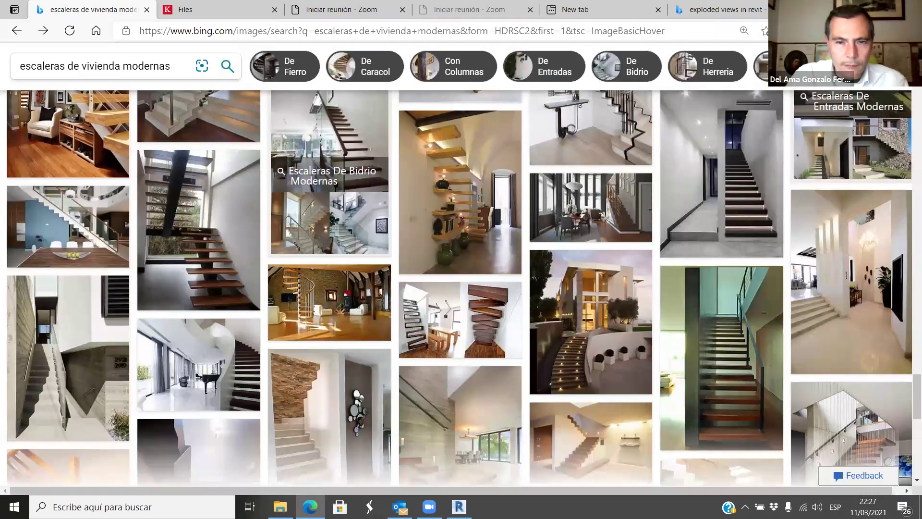
Browse more modern stair image results, then return to the Revit project.
scroll(586, 462, up, 2)
scroll(580, 381, down, 2)
scroll(580, 380, down, 1)
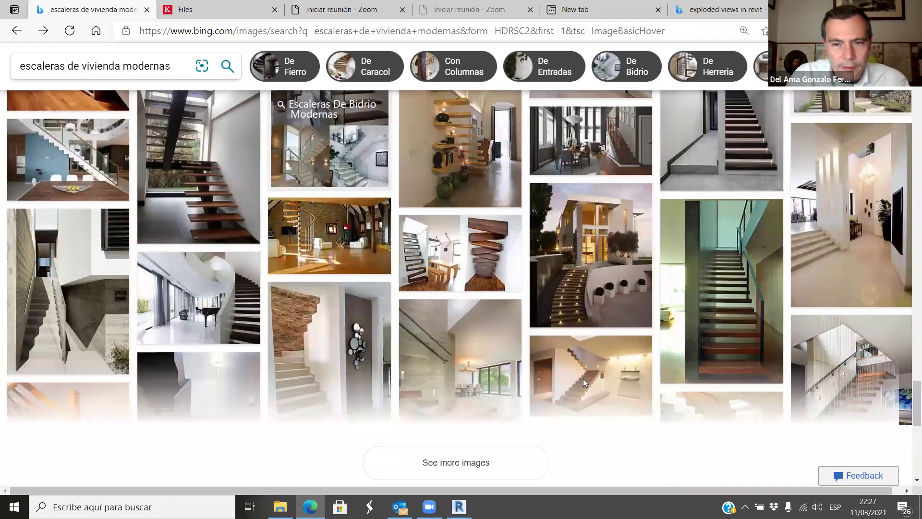
scroll(695, 363, up, 1)
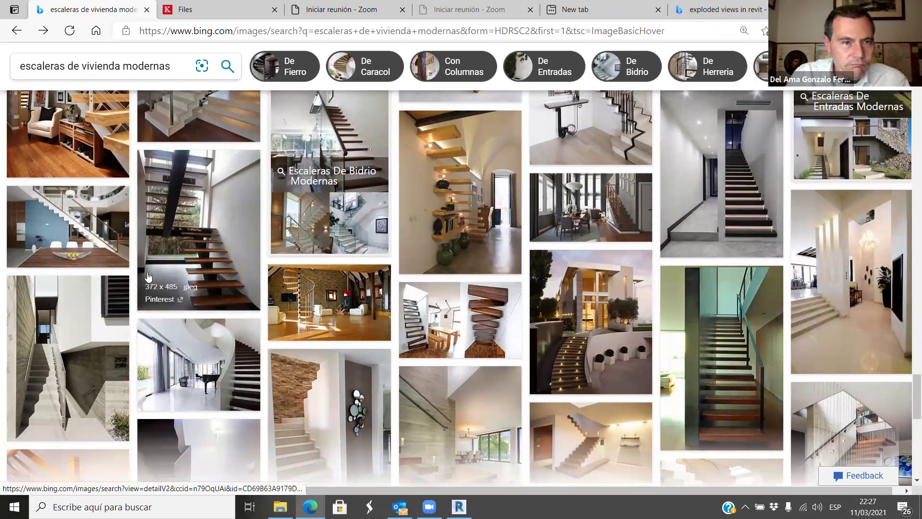
scroll(147, 300, up, 3)
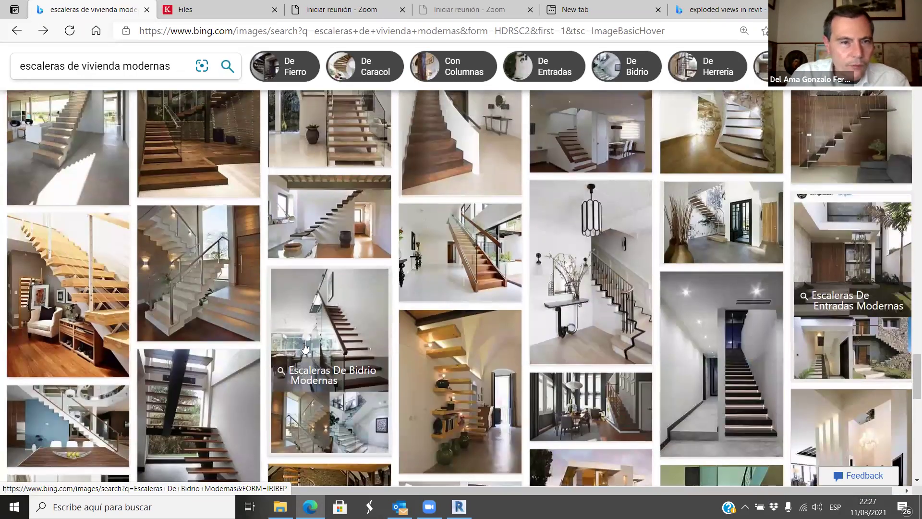
scroll(219, 319, up, 1)
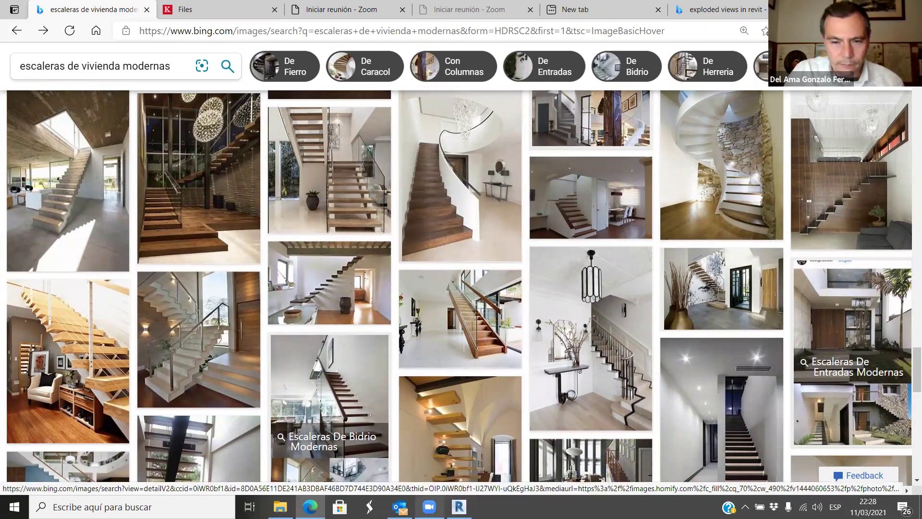
click(458, 506)
scroll(406, 308, down, 2)
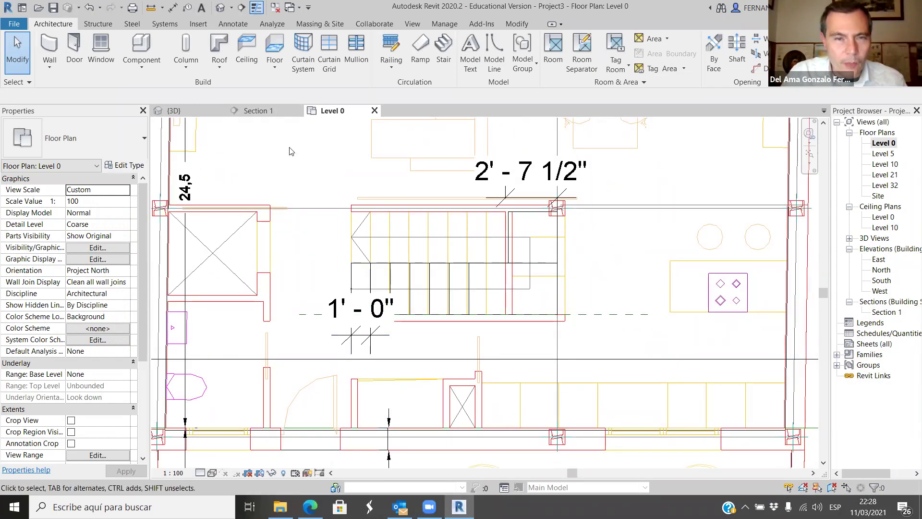
Switch to the Section 1 view and zoom in on the stair's stepped treads.
click(257, 112)
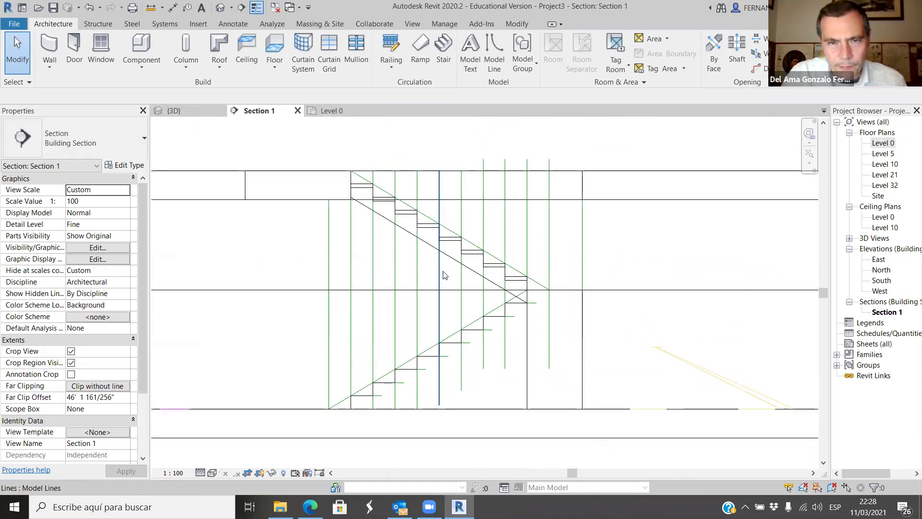
scroll(415, 272, down, 3)
scroll(412, 274, down, 1)
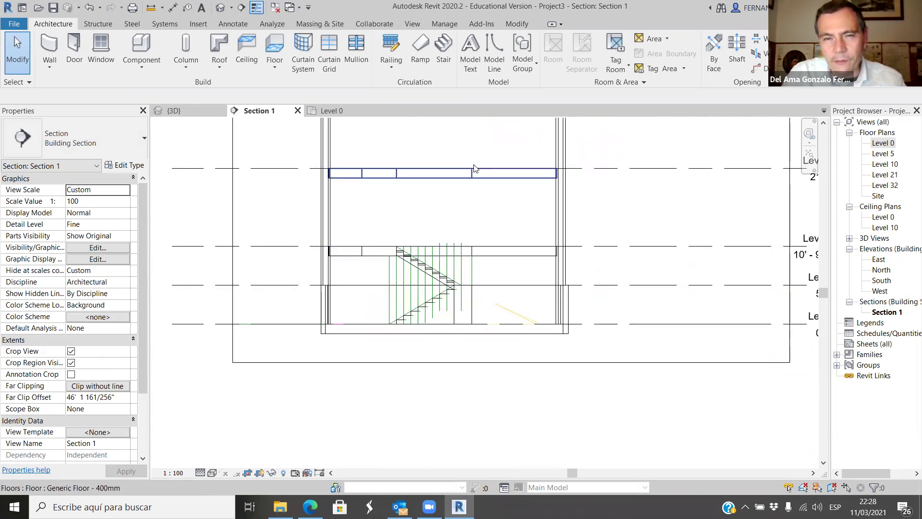
scroll(403, 321, up, 4)
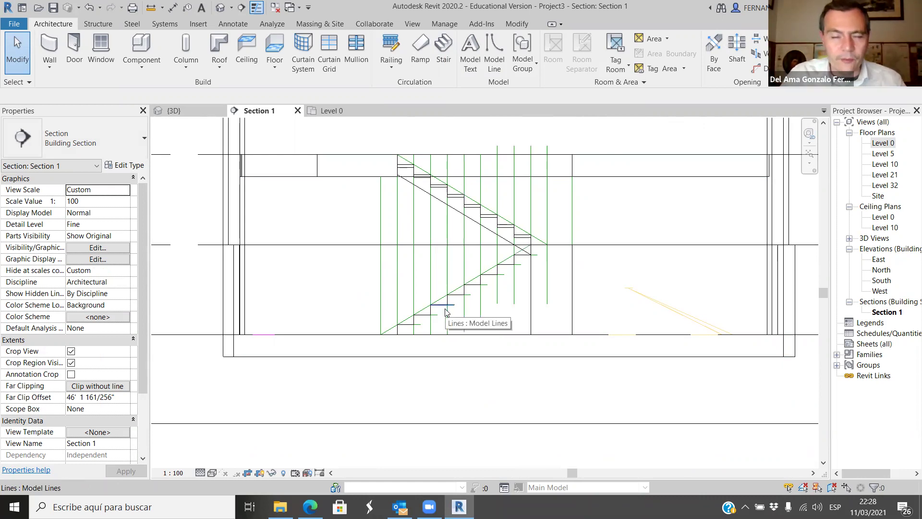
scroll(444, 313, down, 2)
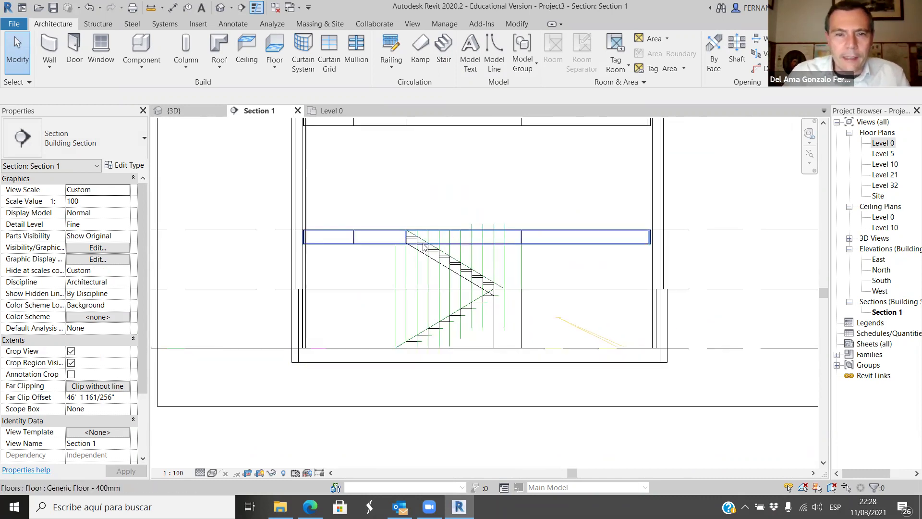
scroll(424, 247, up, 3)
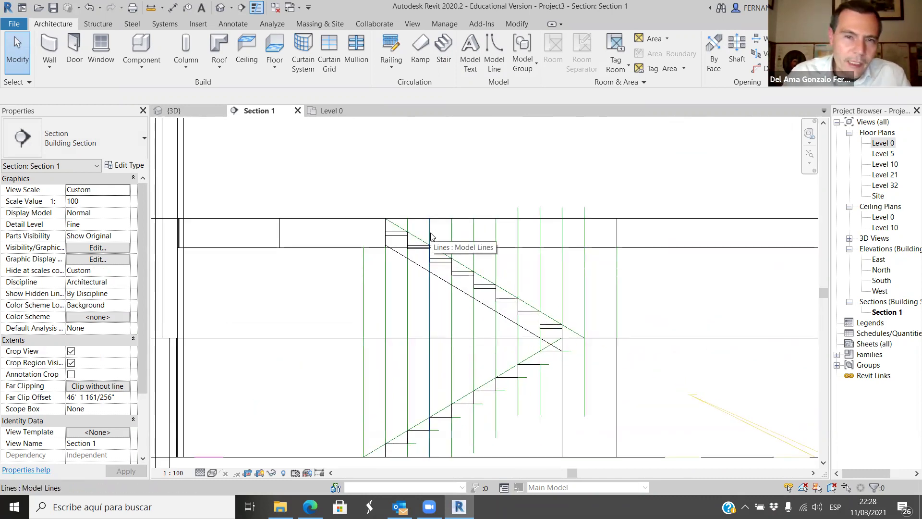
scroll(318, 338, down, 2)
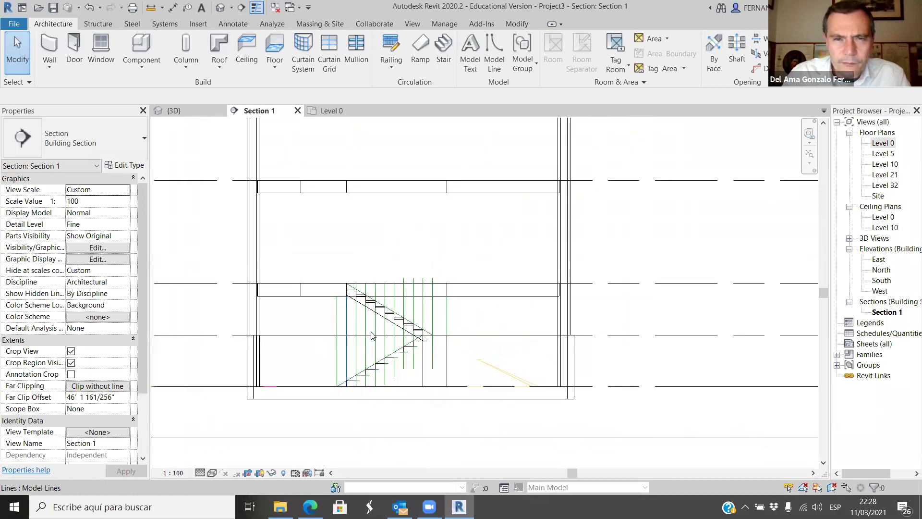
Open and dismiss the roof options, then select the vertical guide line beside the stair.
click(221, 70)
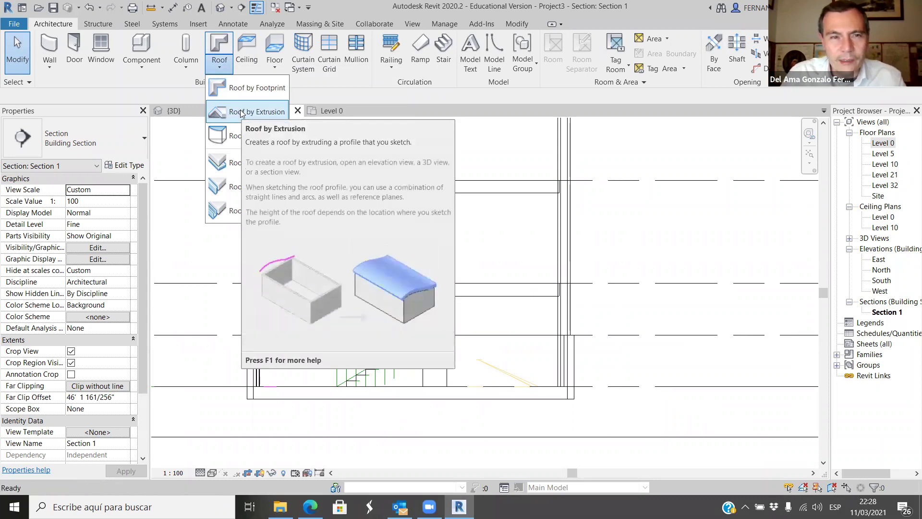
click(320, 148)
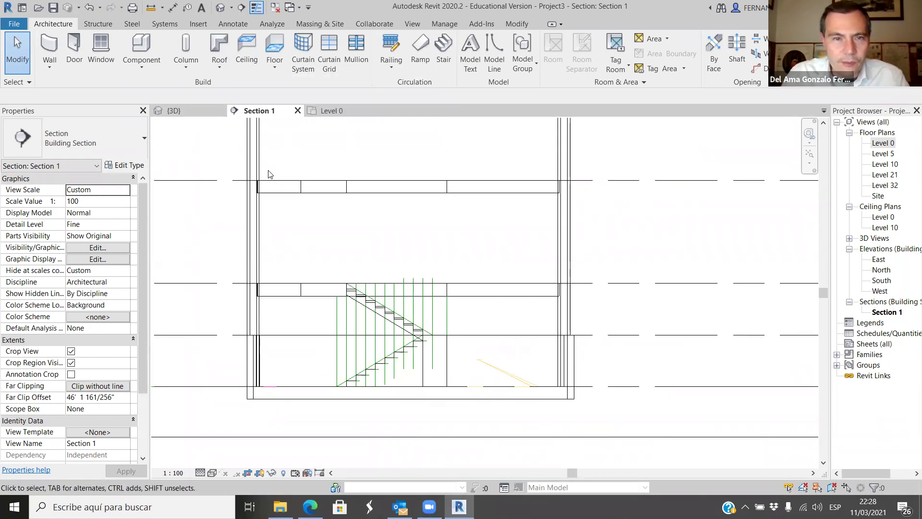
scroll(321, 227, up, 1)
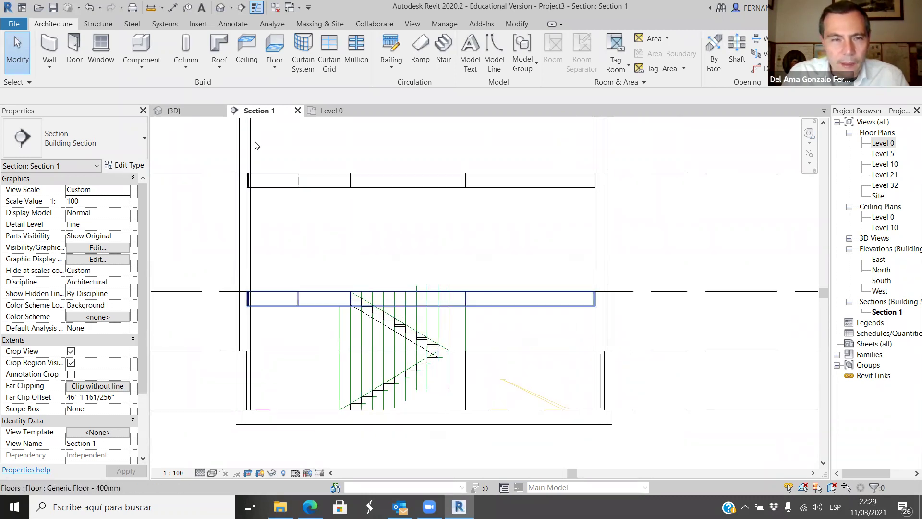
scroll(379, 301, up, 2)
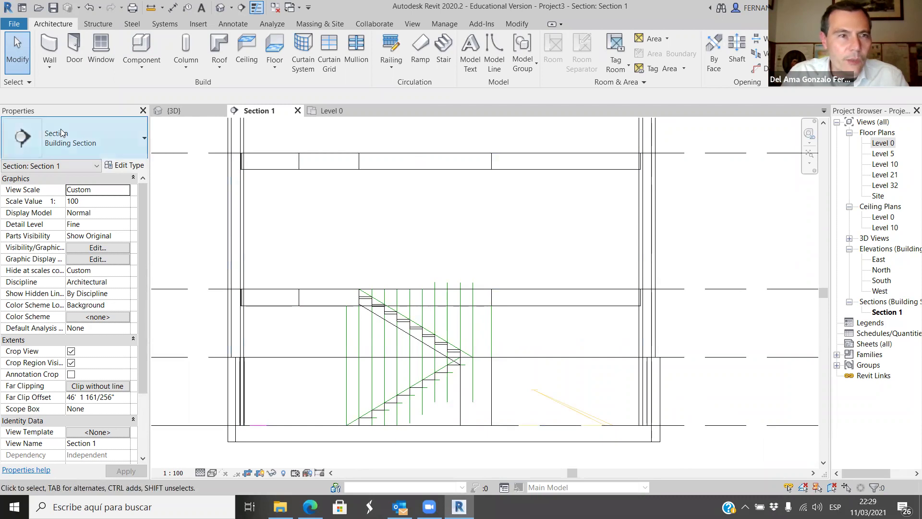
click(347, 326)
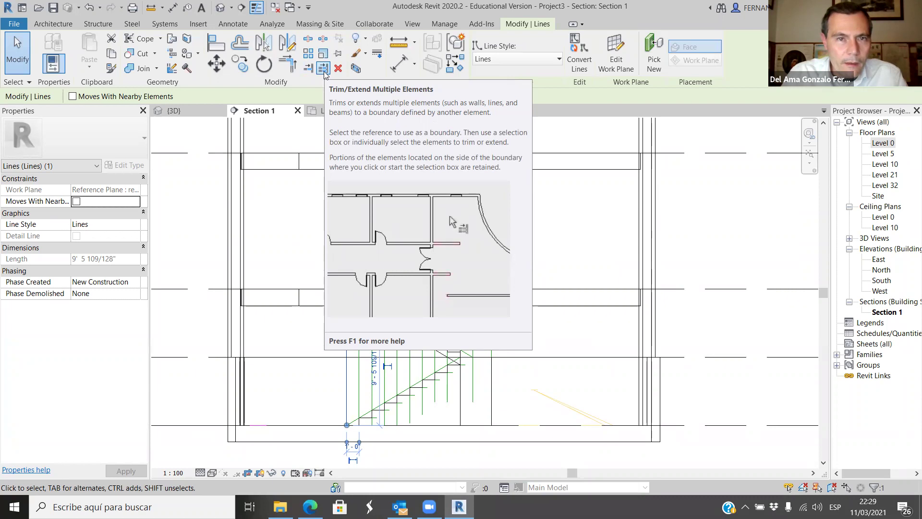
Extend the twelve vertical guide lines up to the upper floor slab using Trim/Extend Multiple Elements.
click(323, 69)
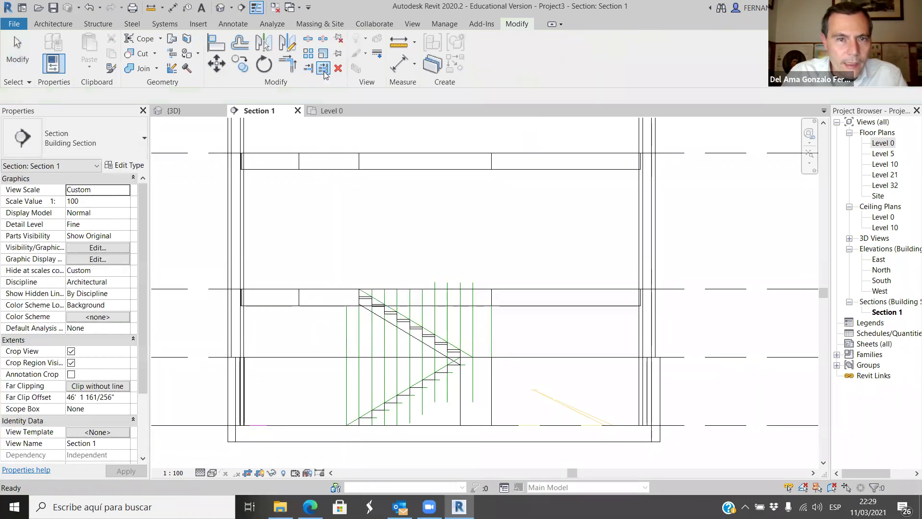
click(347, 149)
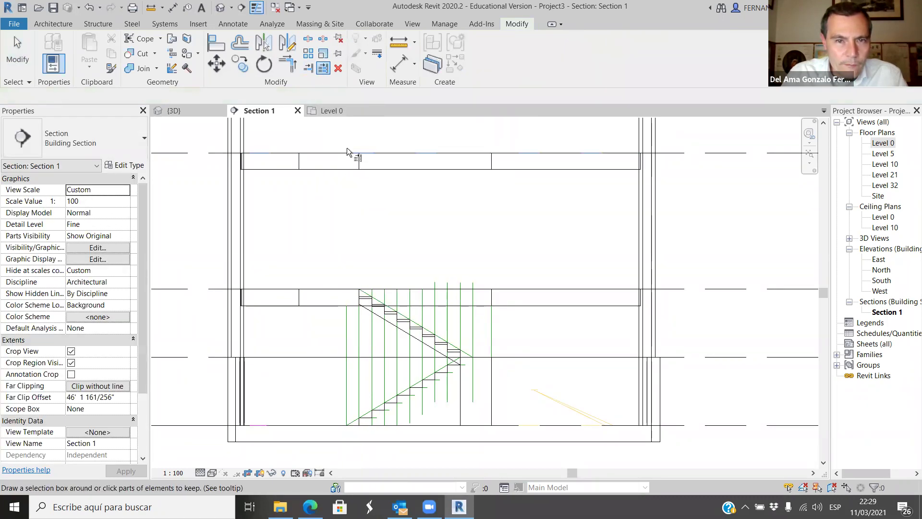
click(346, 339)
click(359, 339)
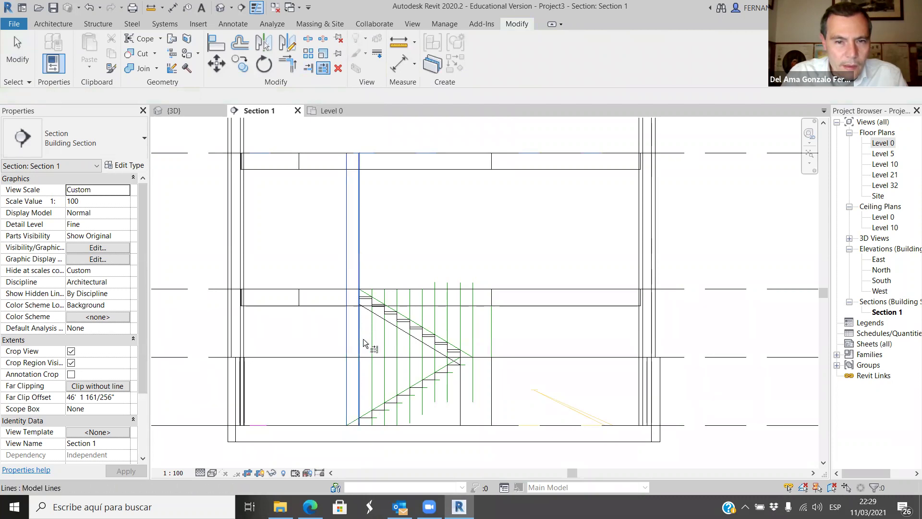
click(372, 338)
click(385, 340)
click(398, 306)
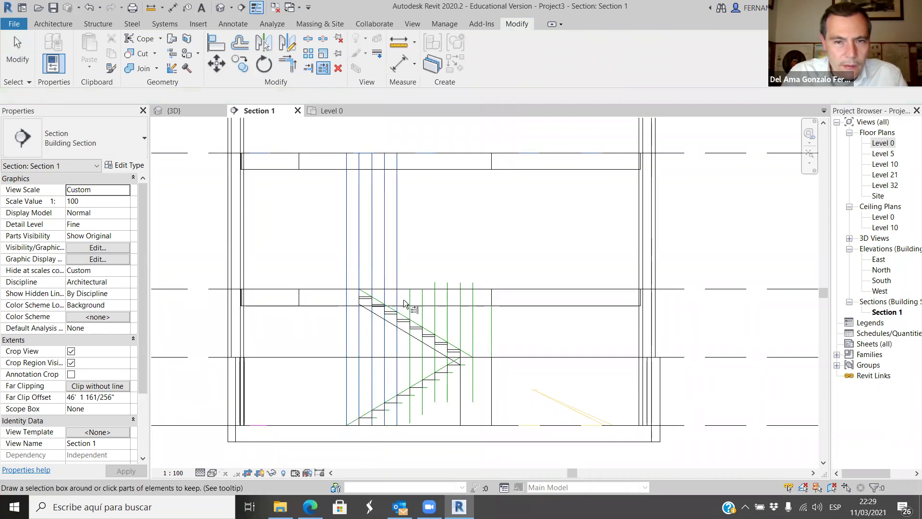
click(410, 303)
click(422, 302)
click(435, 302)
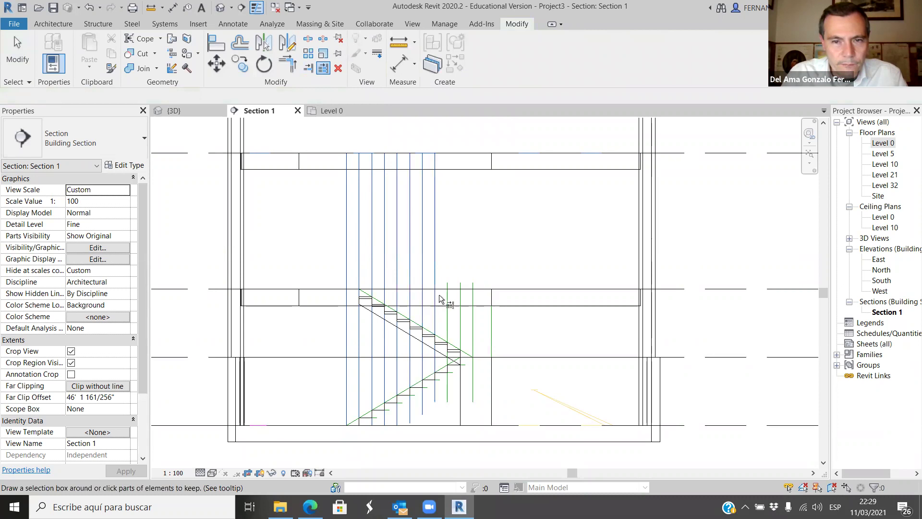
click(447, 302)
click(460, 303)
click(473, 310)
click(492, 315)
key(Escape)
key(Escape)
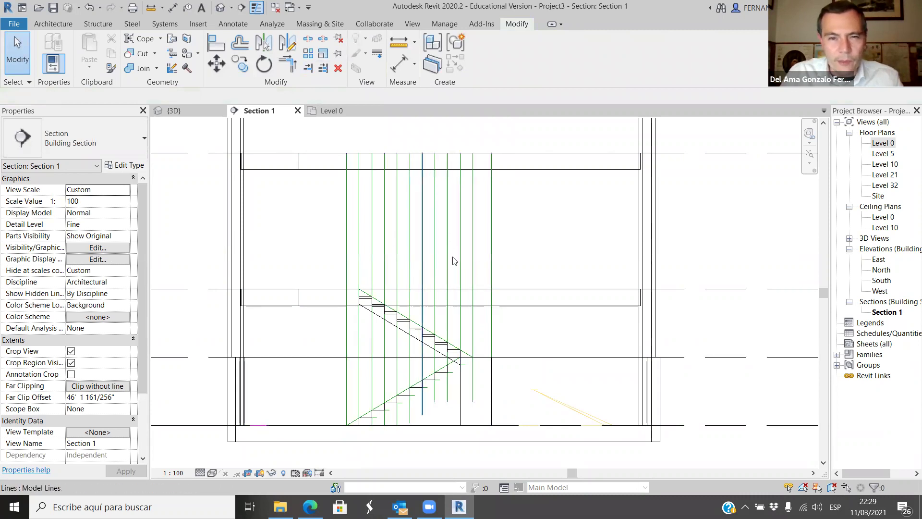
scroll(353, 256, down, 2)
scroll(573, 290, down, 1)
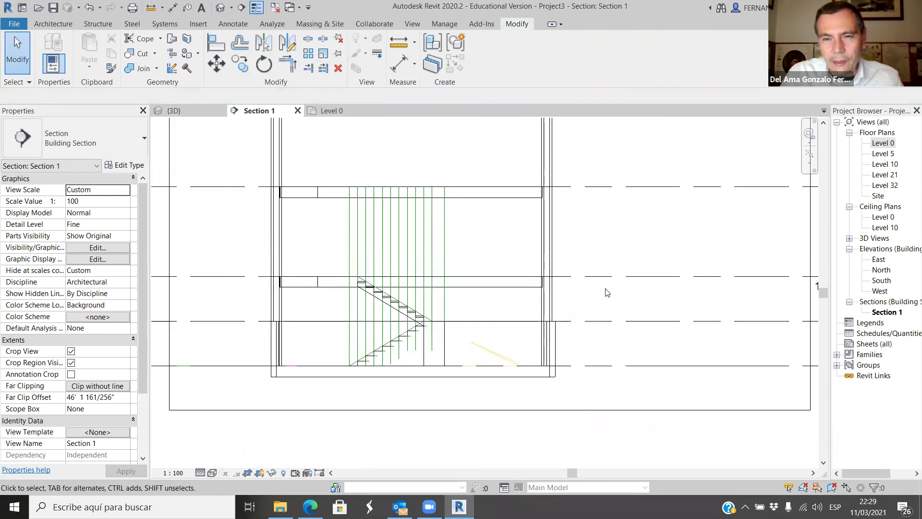
scroll(619, 296, down, 1)
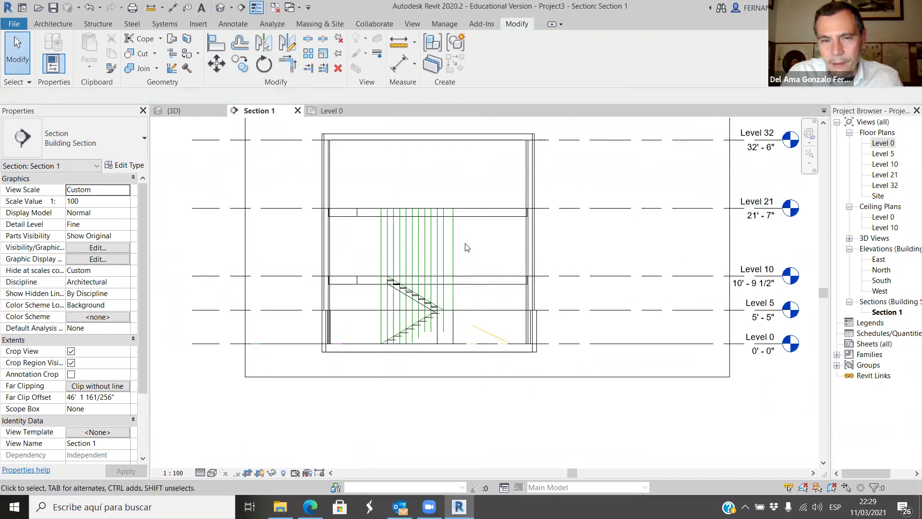
scroll(691, 268, up, 1)
scroll(756, 217, up, 1)
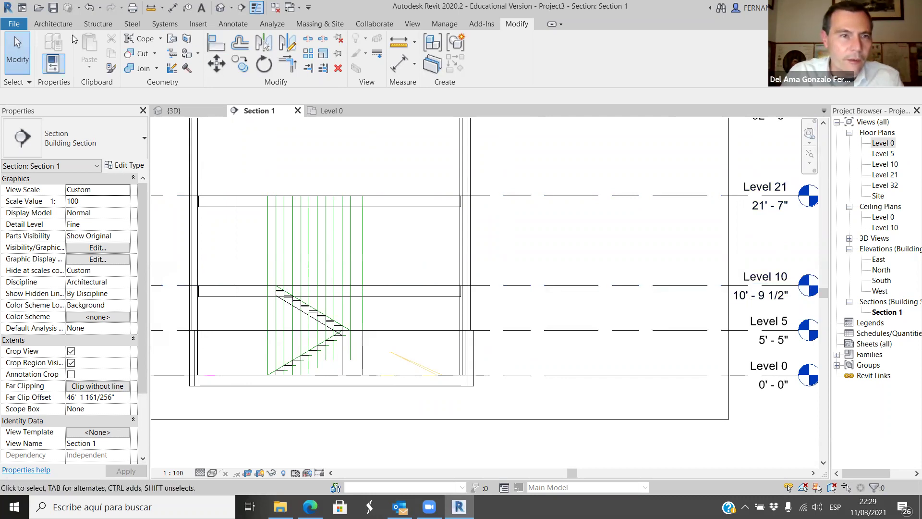
click(53, 24)
Draw a vertical model guide line from near Level 21 down to Level 10.
click(494, 50)
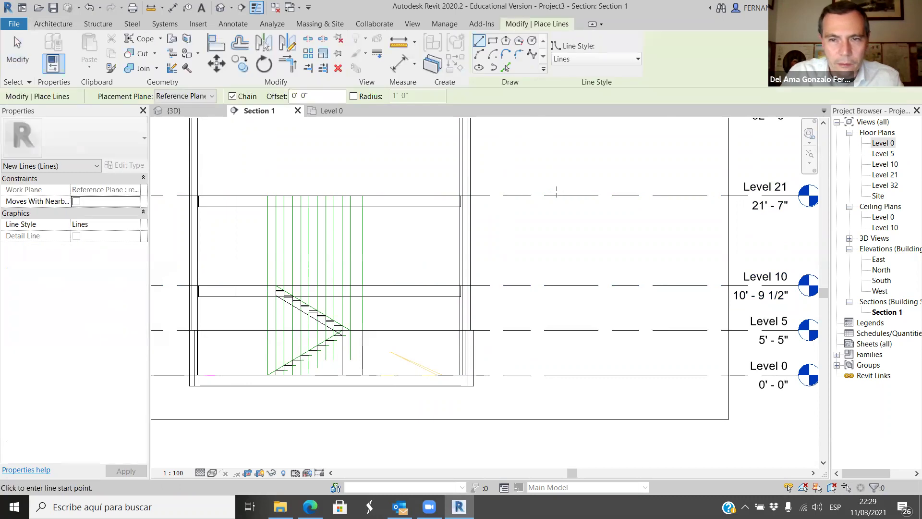
click(557, 155)
click(558, 285)
click(557, 239)
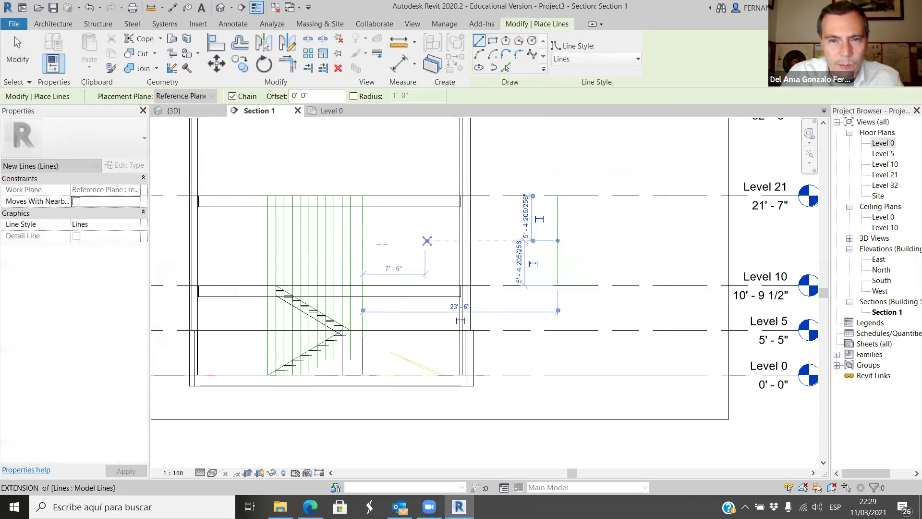
key(Escape)
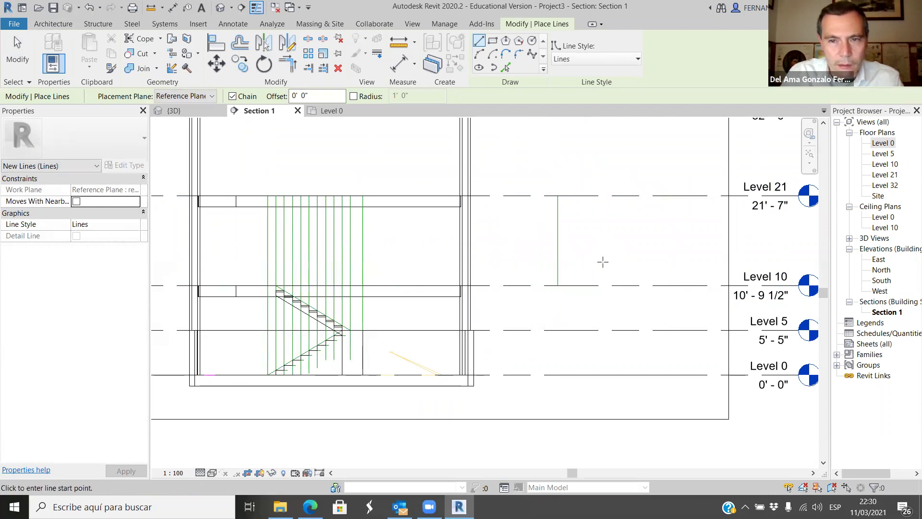
key(Escape)
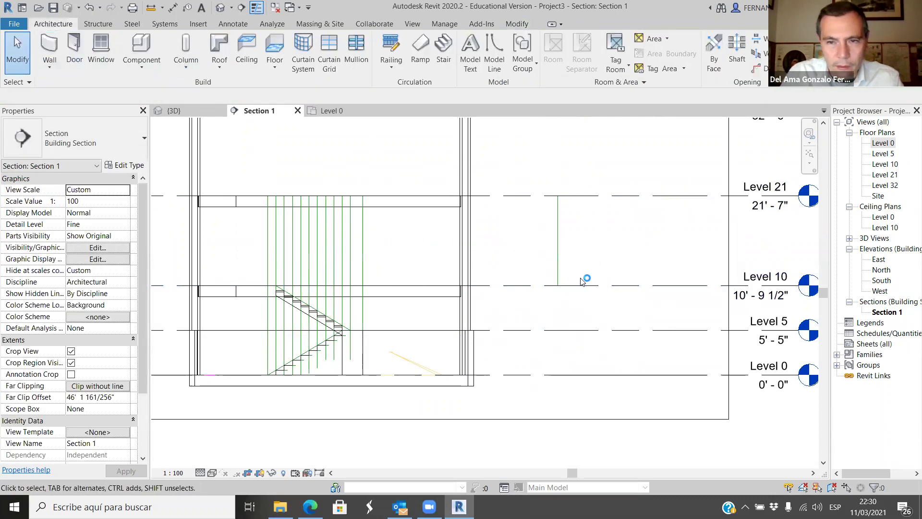
Copy the Level 10 level upward to create Level 6 at 16' - 2 1/2".
click(585, 285)
click(243, 64)
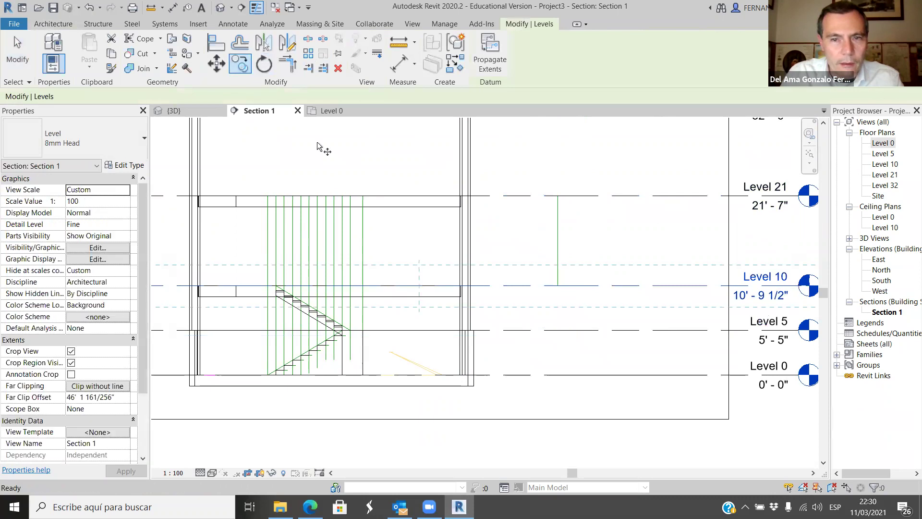
click(558, 286)
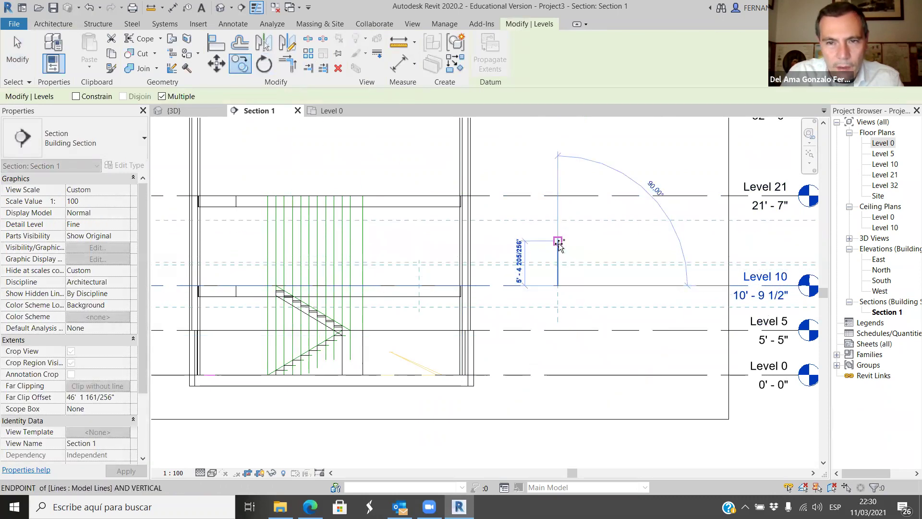
click(558, 241)
key(Escape)
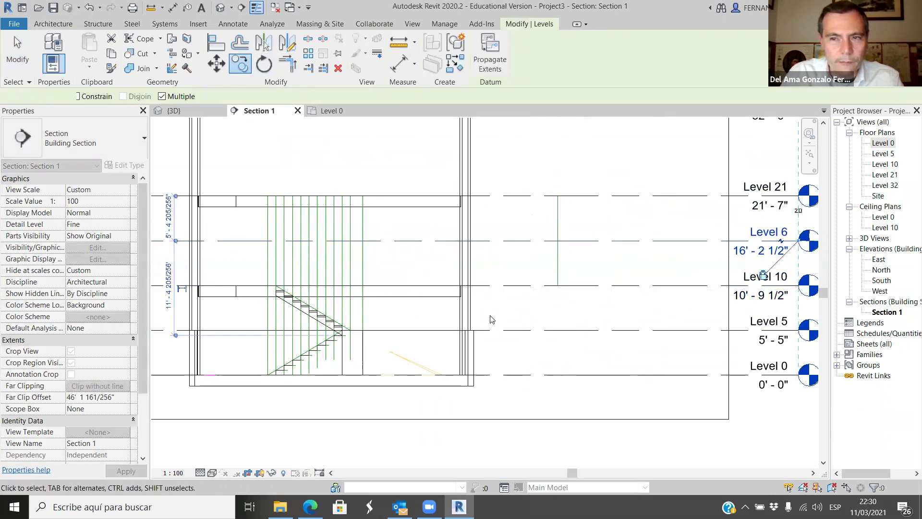
scroll(543, 290, down, 2)
Delete the stray blue model line to the right of the stair.
click(531, 267)
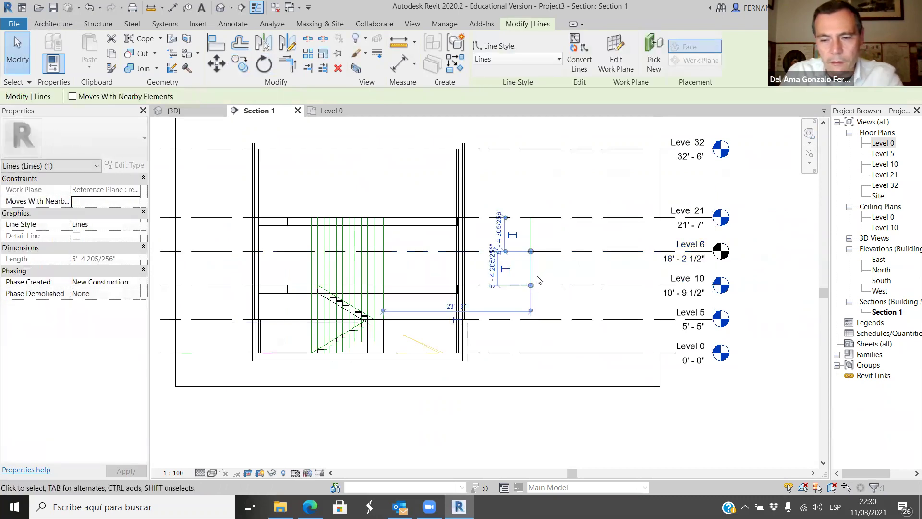
key(Escape)
click(533, 270)
key(Delete)
scroll(380, 252, up, 2)
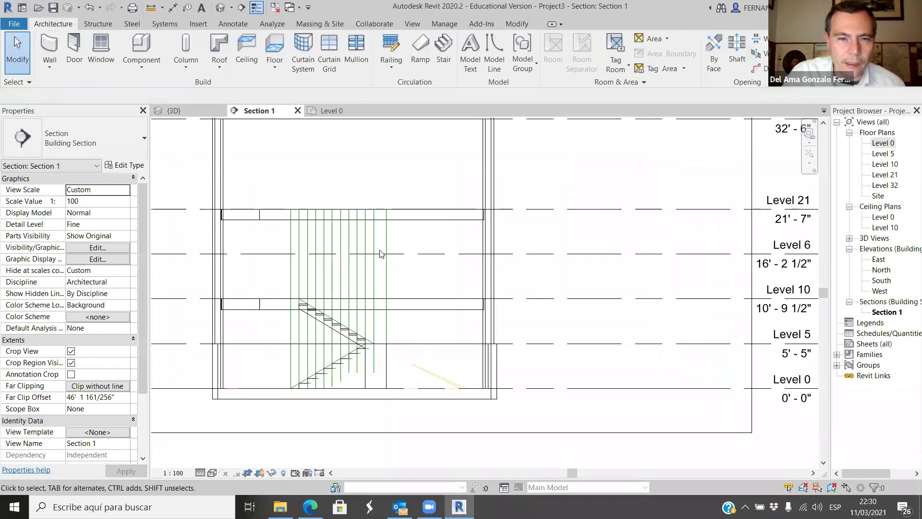
scroll(379, 252, up, 2)
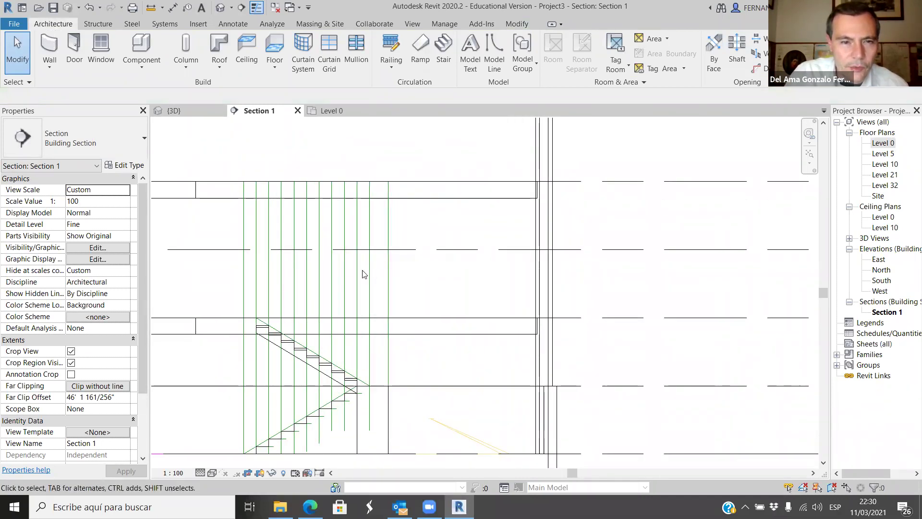
scroll(347, 260, down, 1)
Copy both diagonal guide lines from the stair's bottom point up to the upper landing.
click(494, 50)
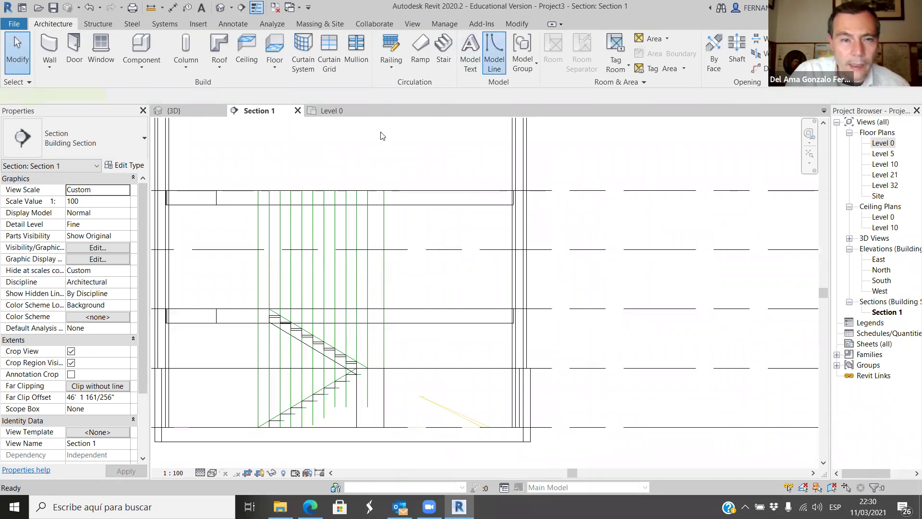
scroll(250, 431, up, 2)
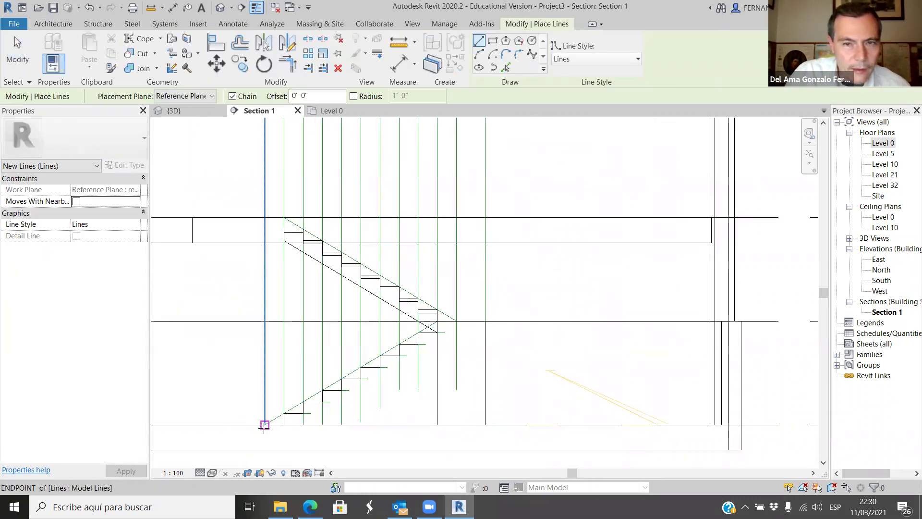
key(Escape)
key(Escape)
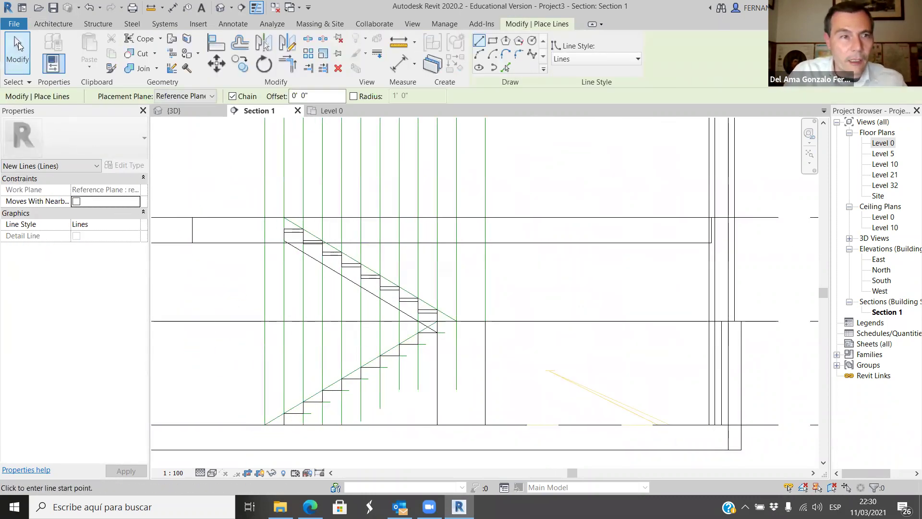
click(371, 270)
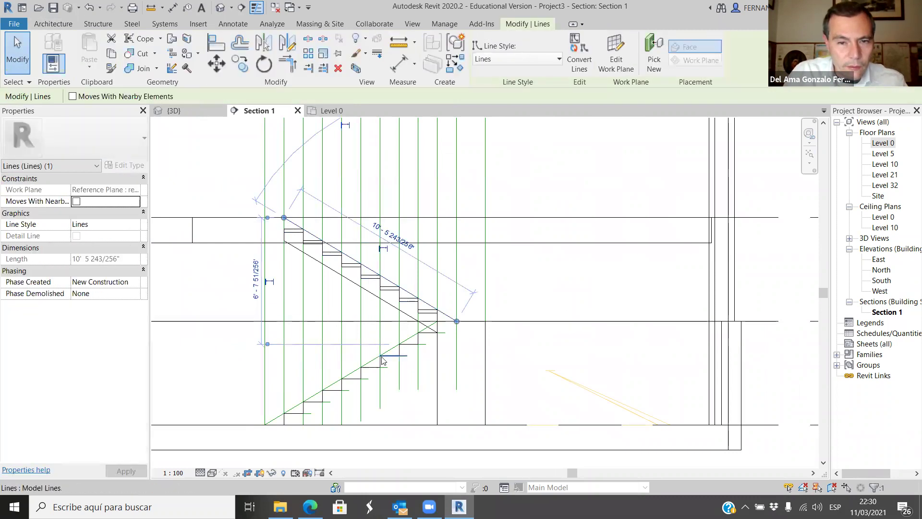
ctrl+click(390, 350)
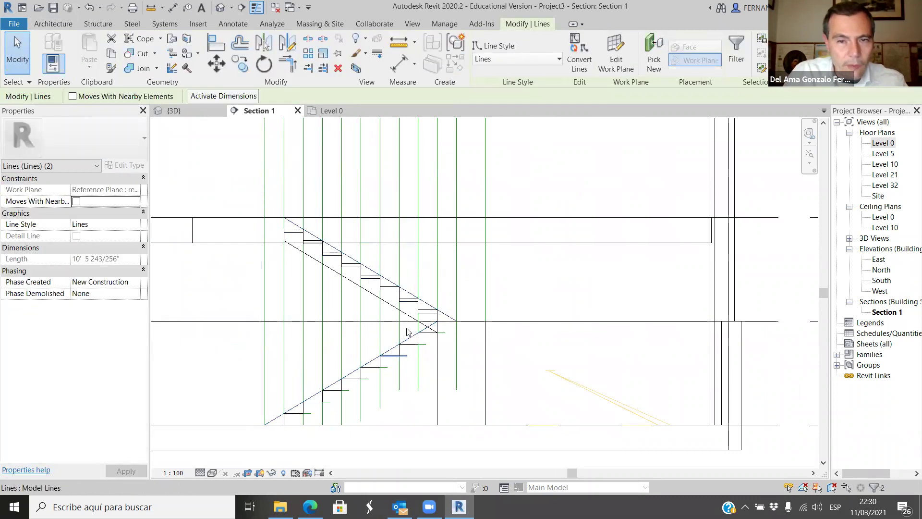
click(240, 64)
click(272, 425)
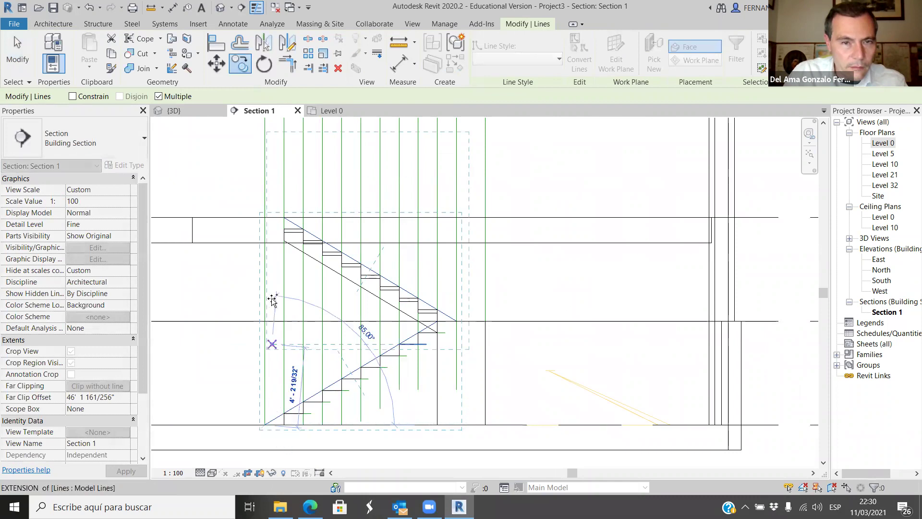
click(267, 217)
scroll(319, 386, down, 2)
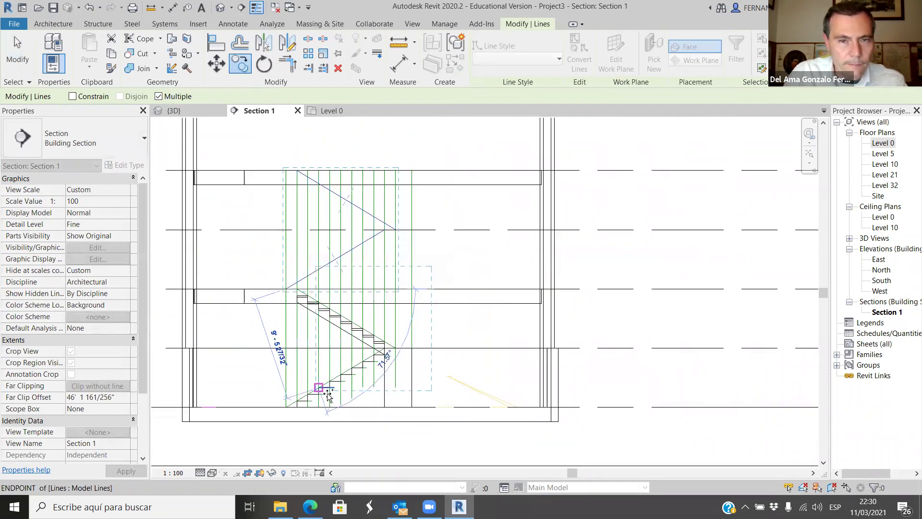
key(Escape)
key(Escape)
Check the copied guide lines in Section 1 and bring up the Roof creation options.
scroll(361, 336, up, 1)
scroll(370, 294, up, 2)
scroll(357, 254, up, 1)
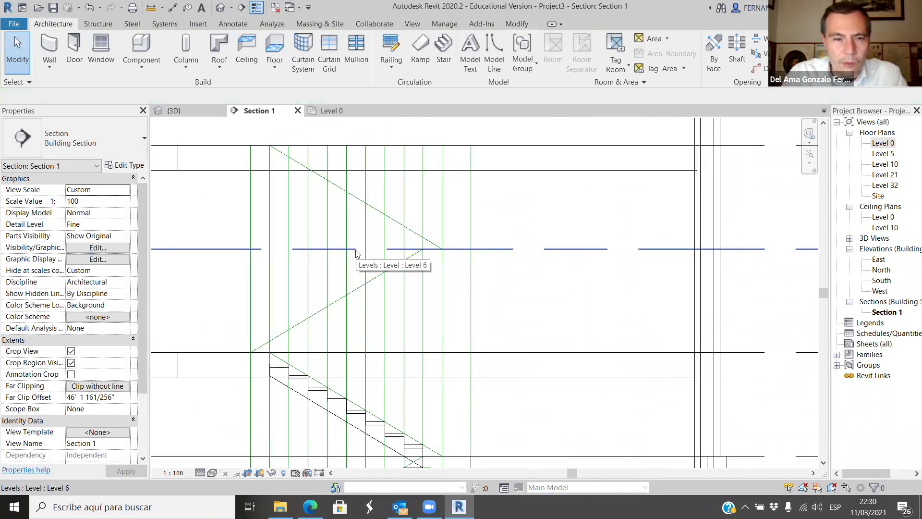
scroll(331, 336, down, 2)
scroll(299, 459, up, 2)
scroll(336, 432, down, 2)
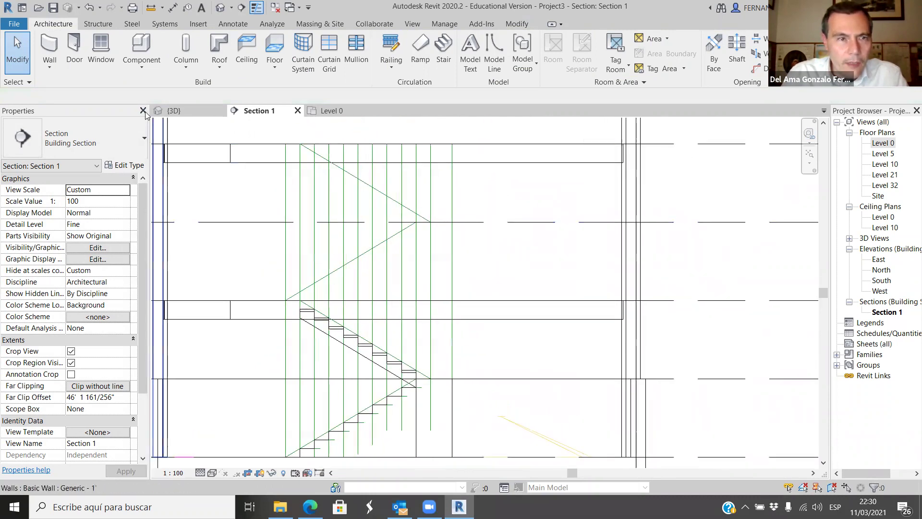
scroll(317, 337, down, 1)
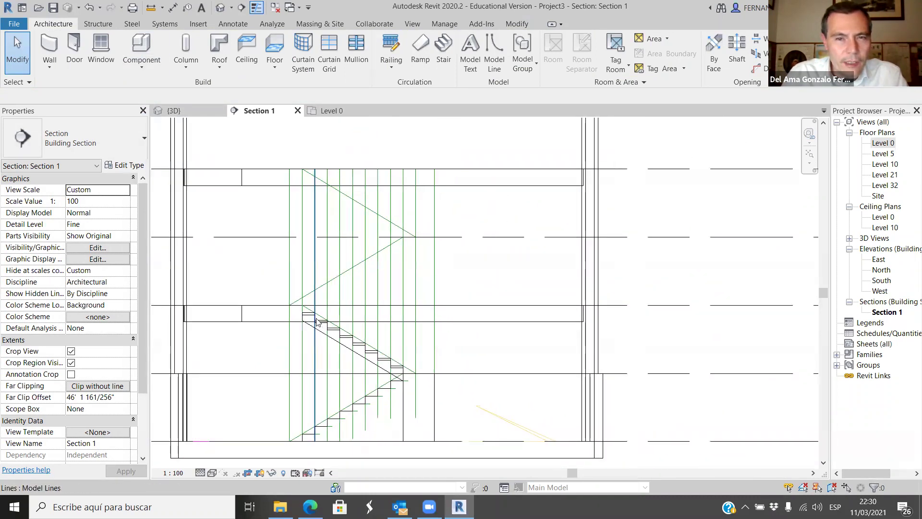
click(219, 63)
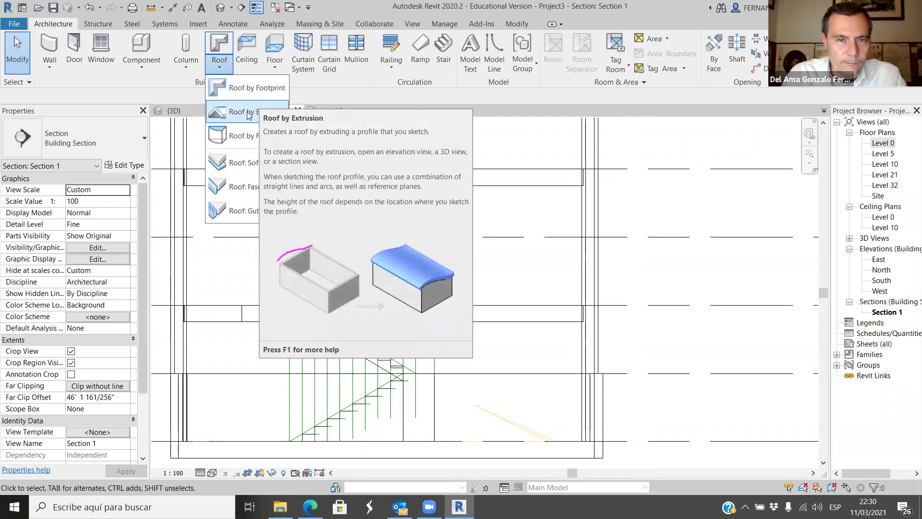
Try a Roof by Extrusion on Level 32, start a profile line, then cancel the sketch.
click(248, 116)
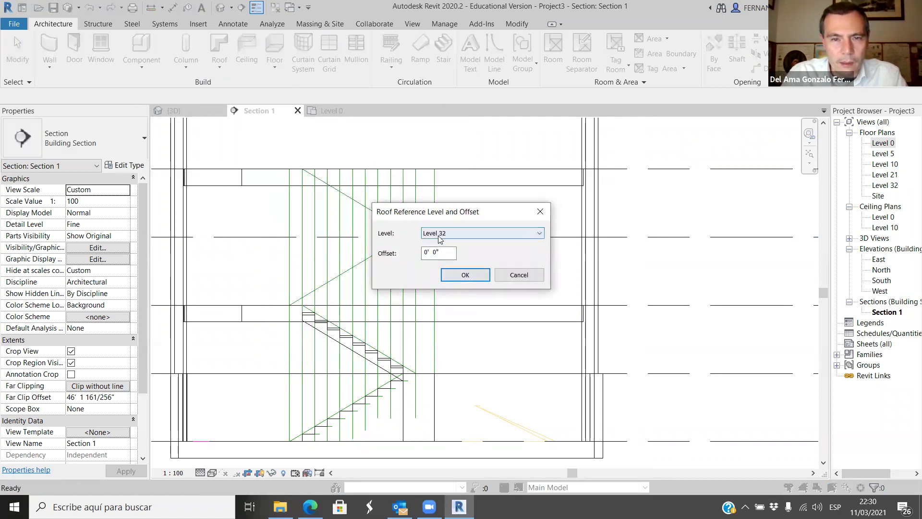
click(465, 275)
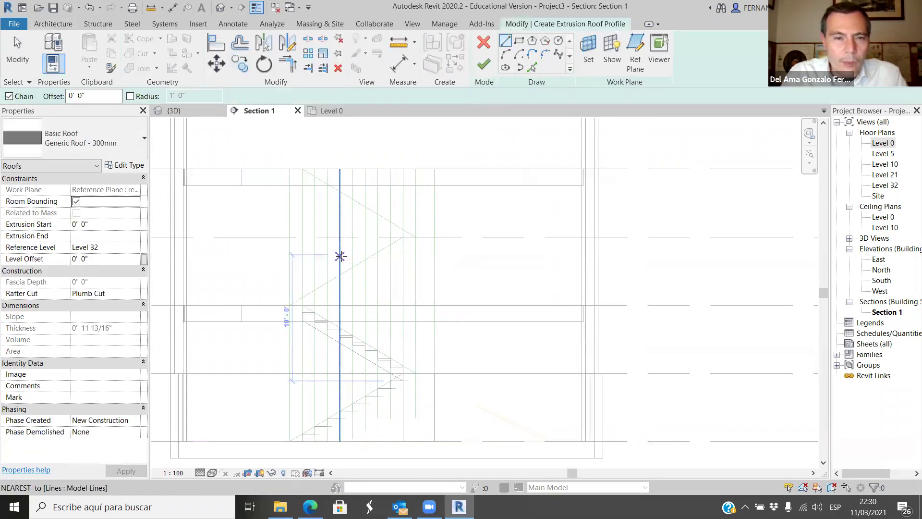
scroll(304, 312, up, 4)
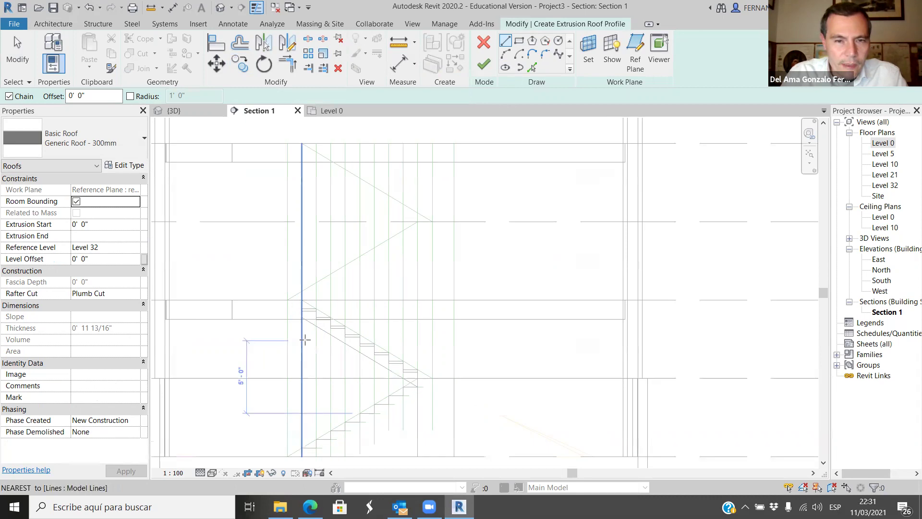
scroll(303, 313, up, 2)
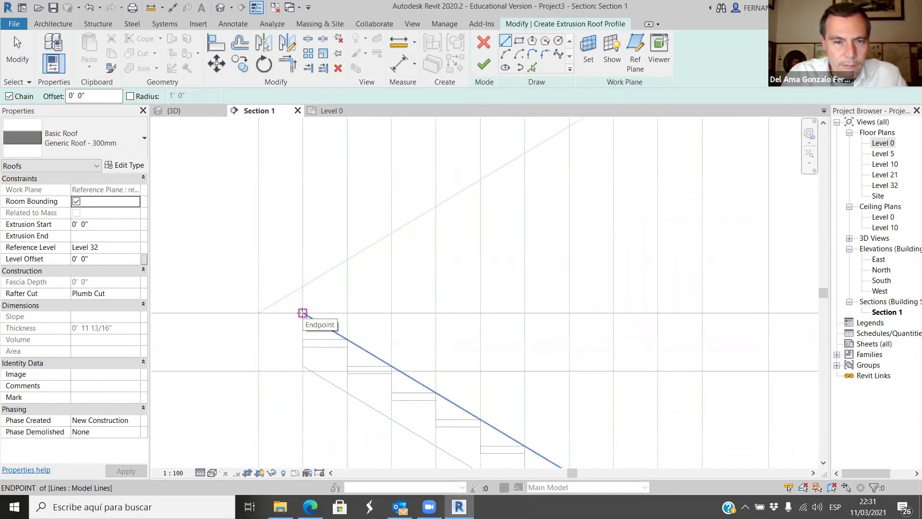
click(302, 313)
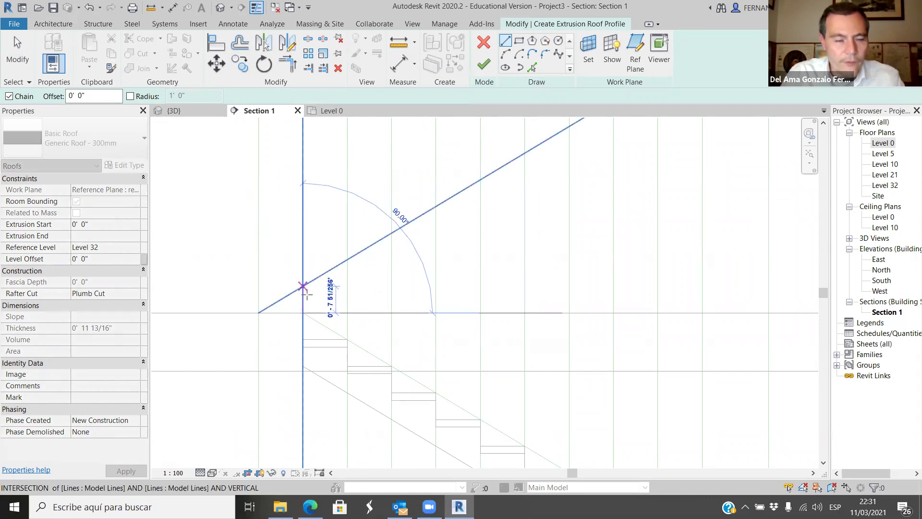
key(Escape)
key(Escape)
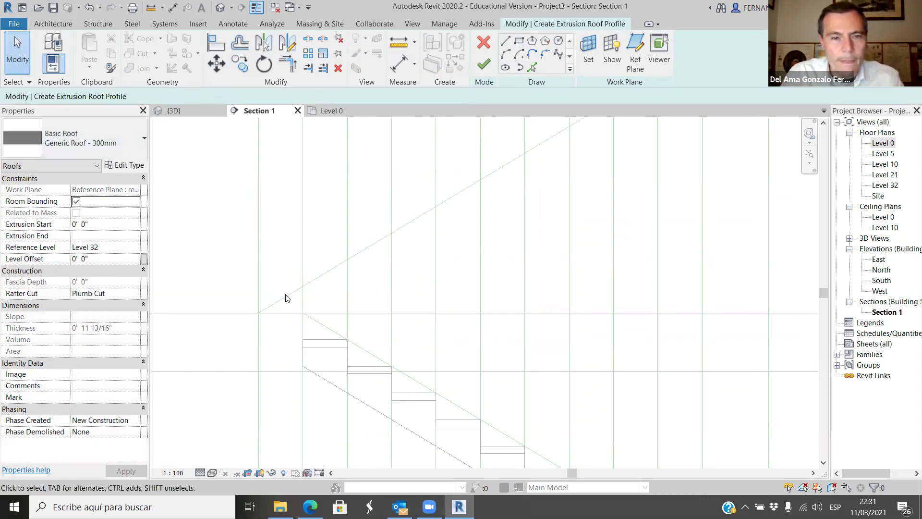
click(490, 51)
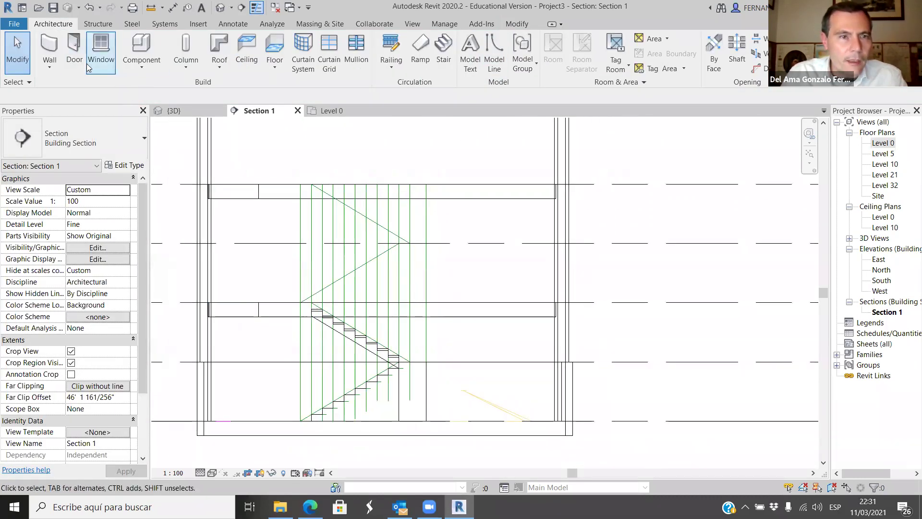
Restart Roof by Extrusion referenced to Level 32 with 0' 0" offset.
click(219, 68)
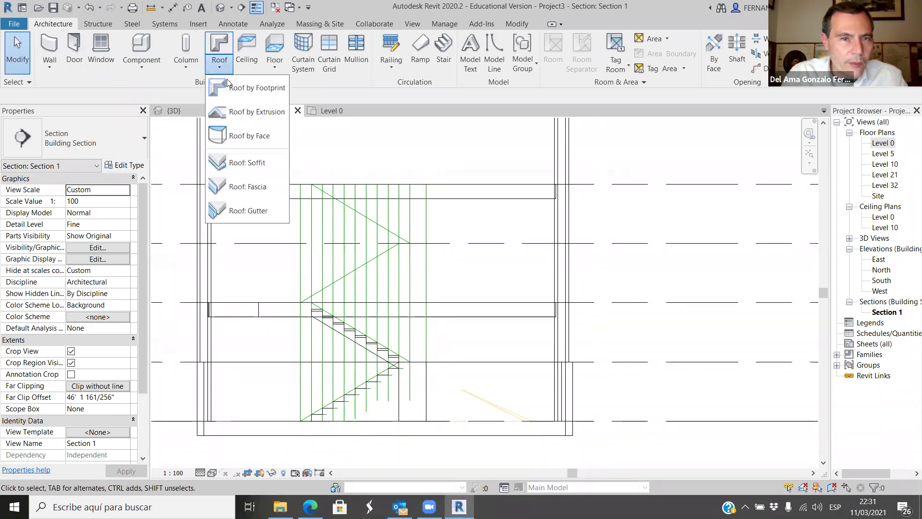
click(250, 114)
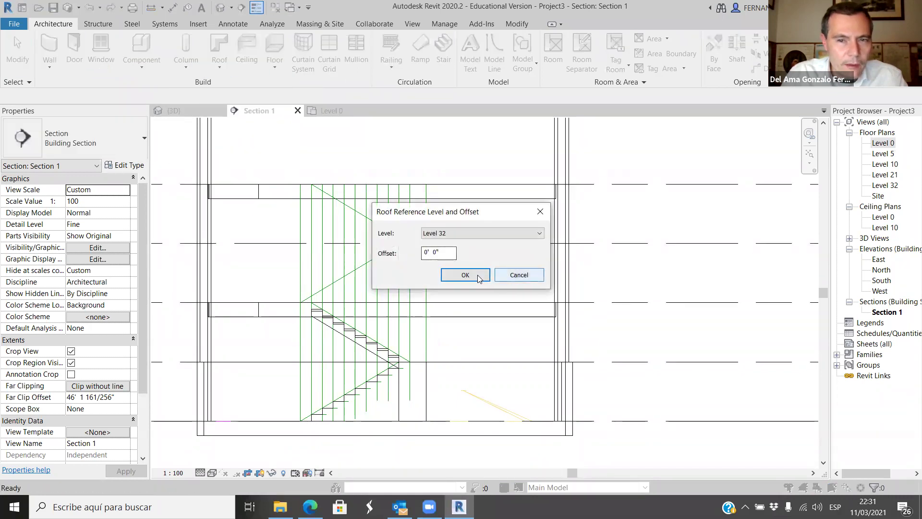
click(465, 274)
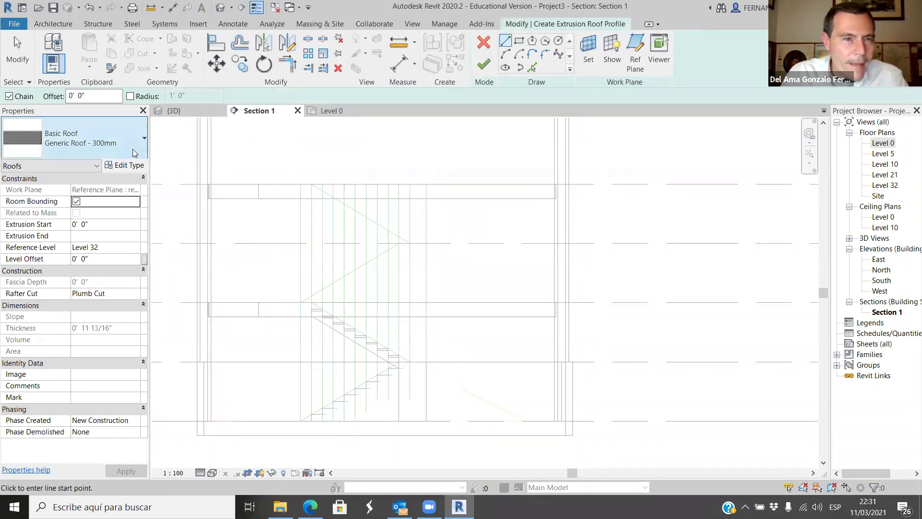
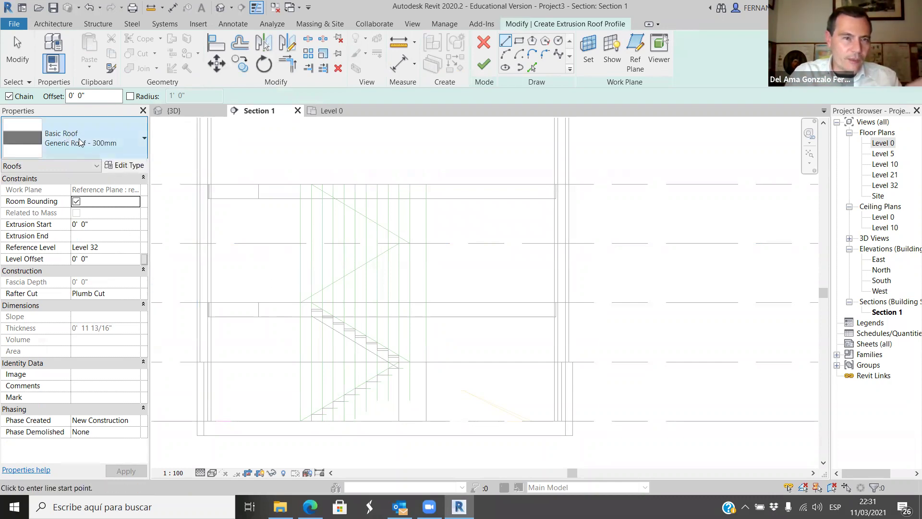
Duplicate the Generic Roof - 300mm type as a new roof type named 2" wood.
click(124, 165)
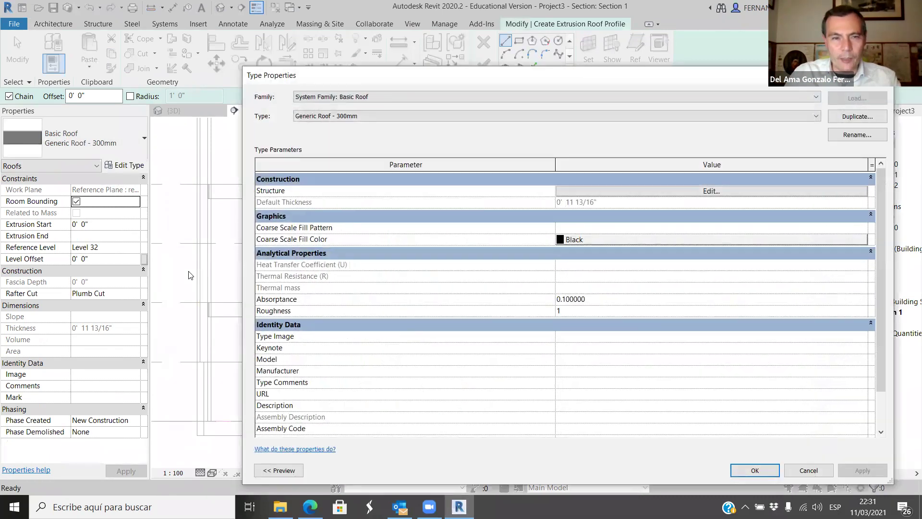
click(855, 118)
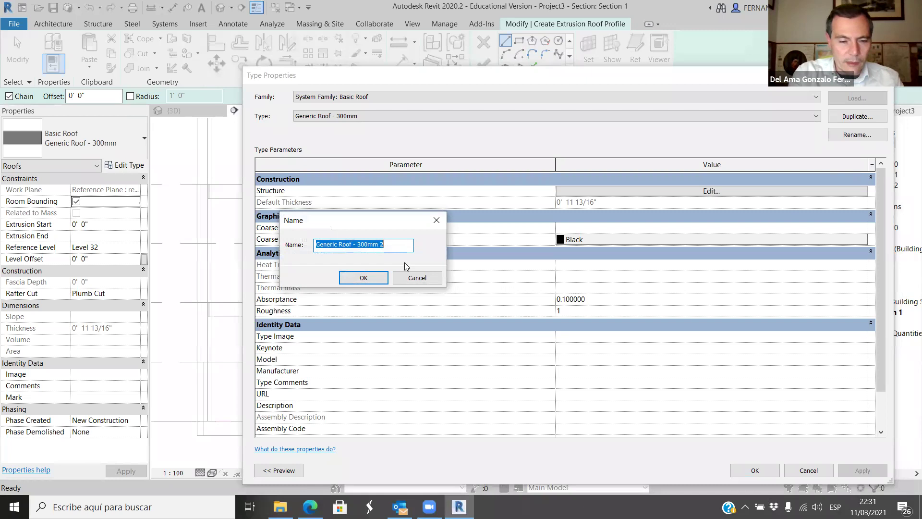
text(2" wood)
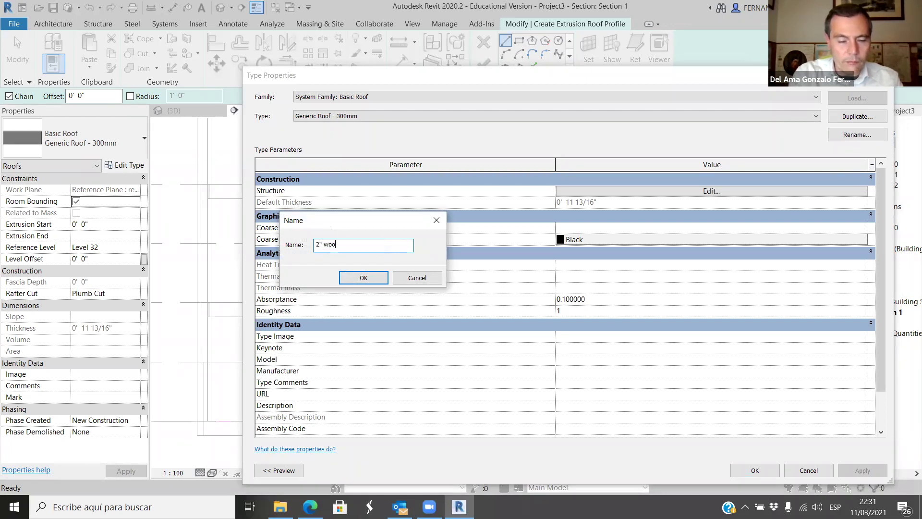
click(363, 278)
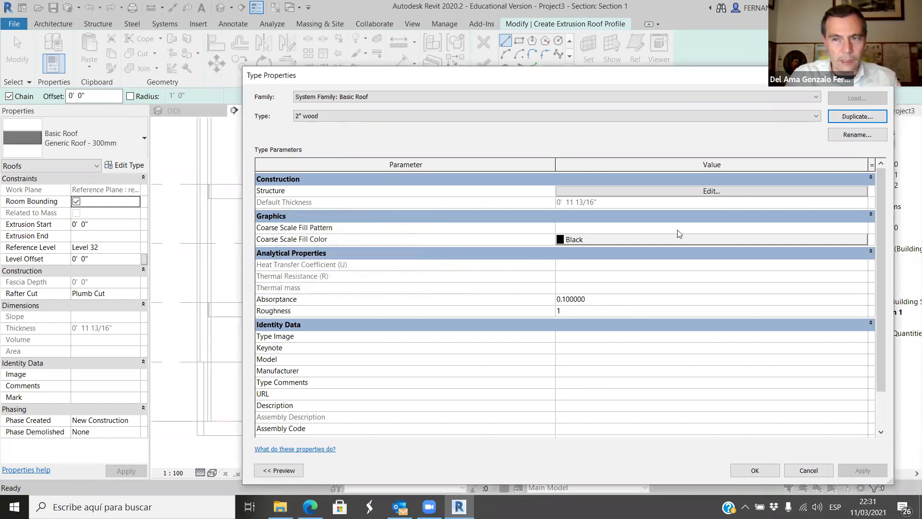
click(685, 192)
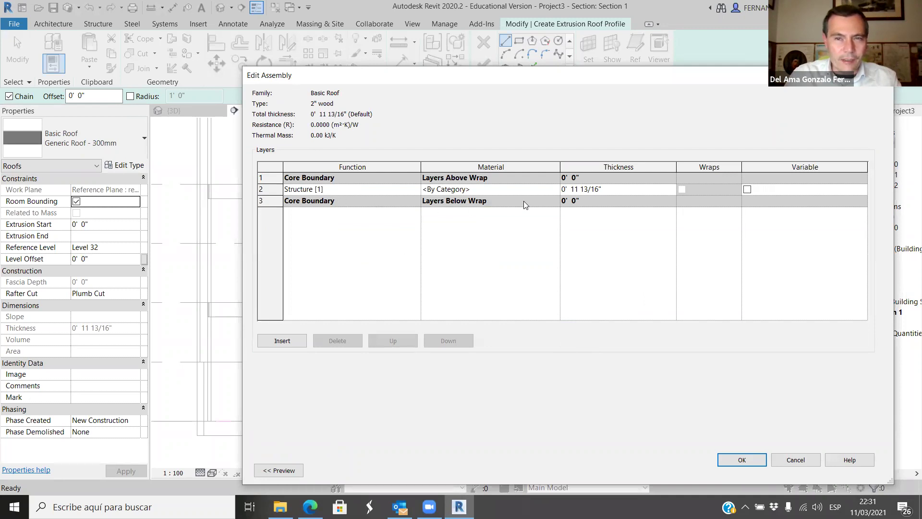
Set the 2" wood type's structure layer to Oak Flooring, 2" thick, and apply it.
click(555, 193)
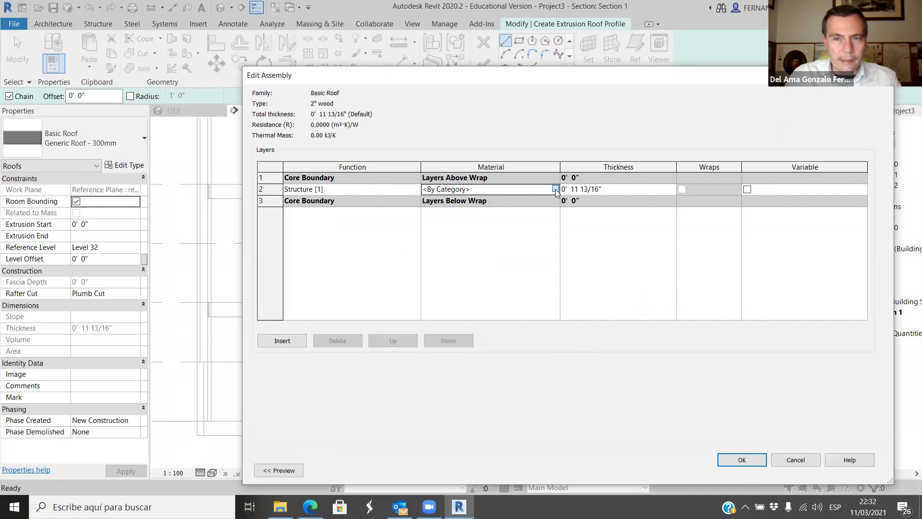
click(555, 193)
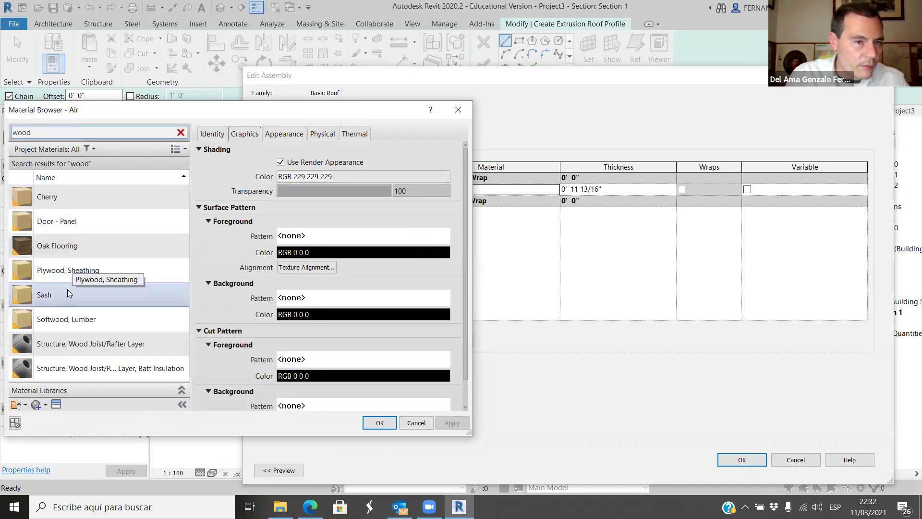
click(62, 251)
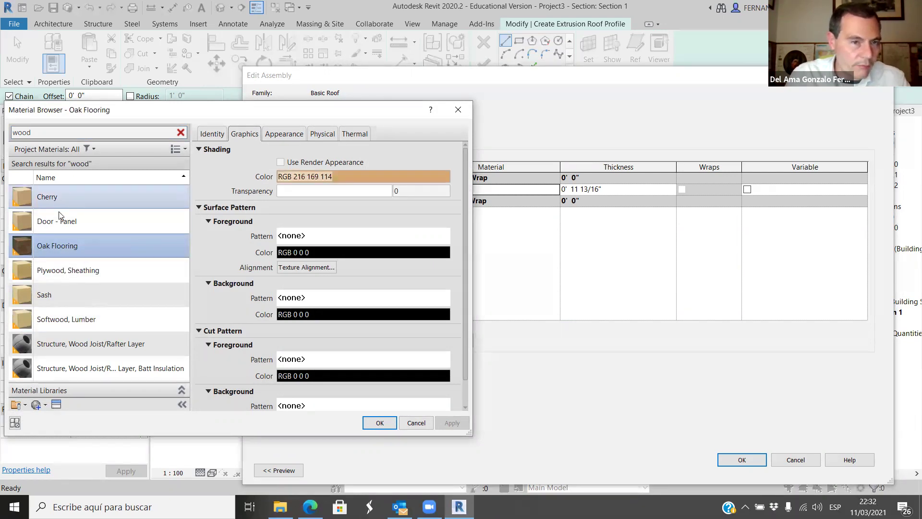
click(379, 423)
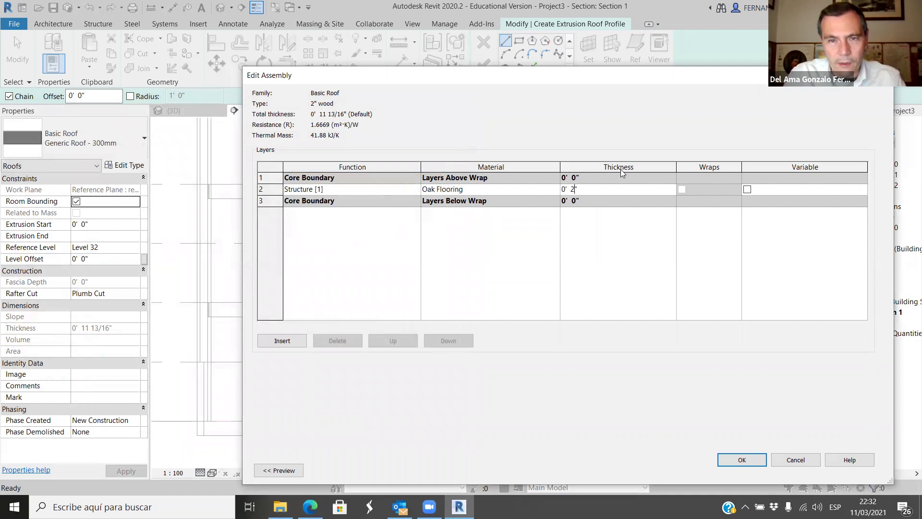
click(735, 454)
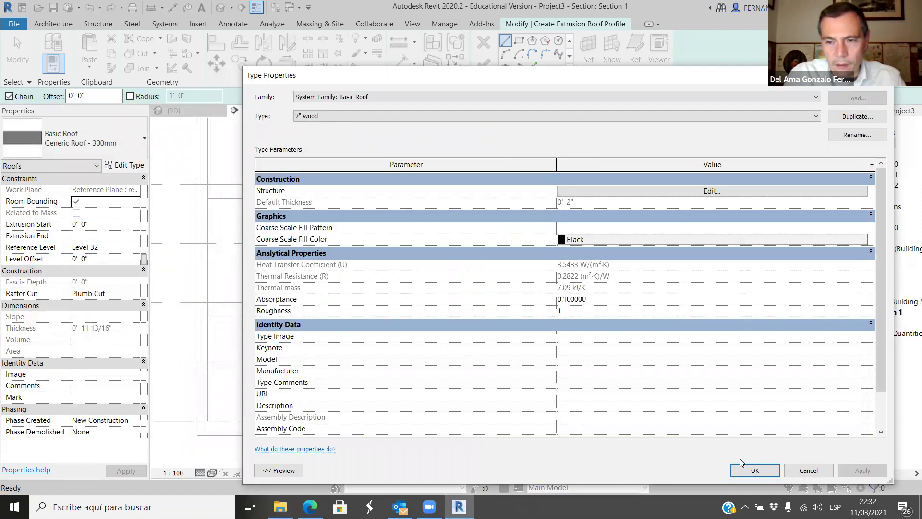
click(754, 469)
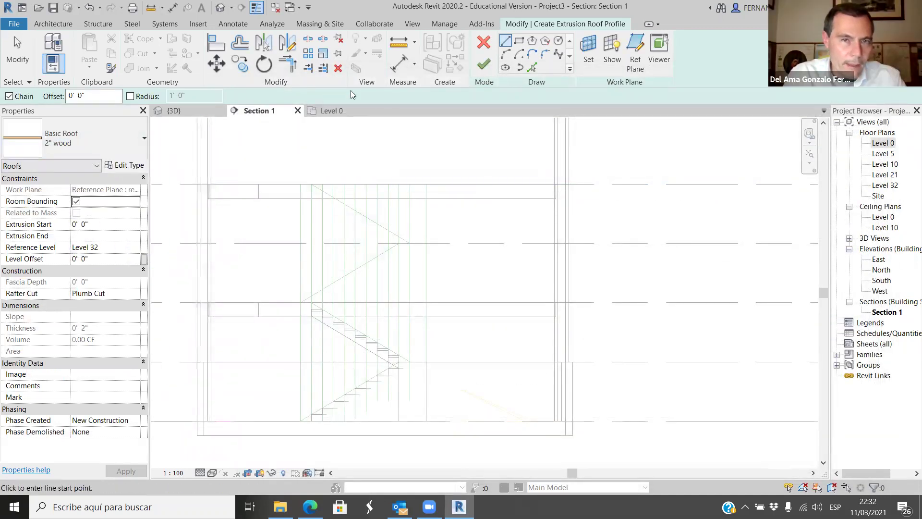
Sketch the lower treads and risers of the stepped profile along the upper flight in Section 1.
scroll(323, 269, up, 2)
scroll(296, 320, up, 3)
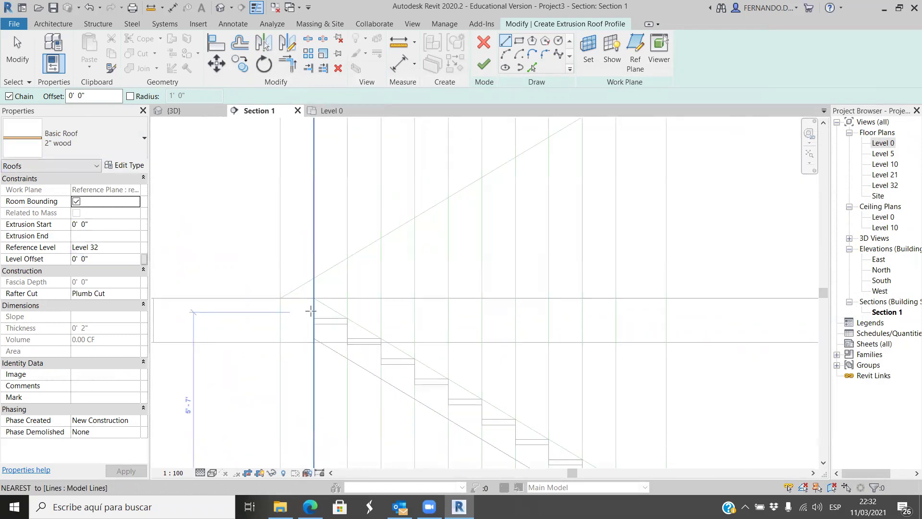
click(313, 298)
click(314, 278)
click(347, 278)
click(347, 258)
click(381, 258)
click(381, 238)
click(415, 238)
click(415, 217)
click(448, 218)
click(448, 197)
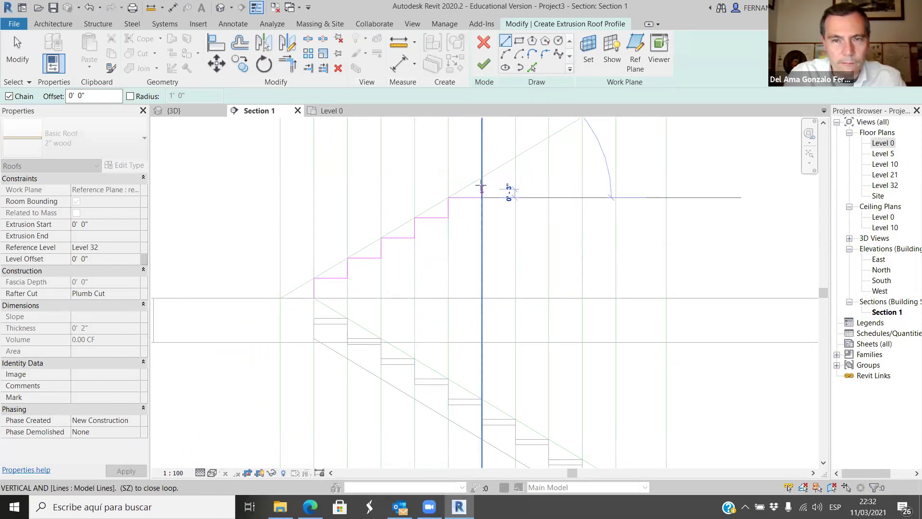
click(481, 197)
click(482, 177)
click(516, 177)
click(515, 157)
Continue the steps up the flight, extend the top tread to the landing, and finish the roof.
scroll(439, 274, down, 2)
scroll(525, 192, up, 3)
click(502, 209)
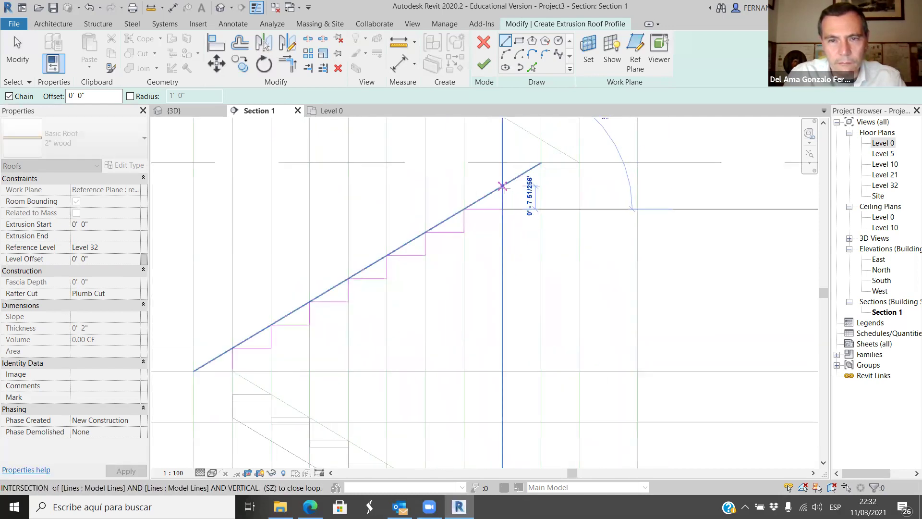
click(503, 186)
click(541, 186)
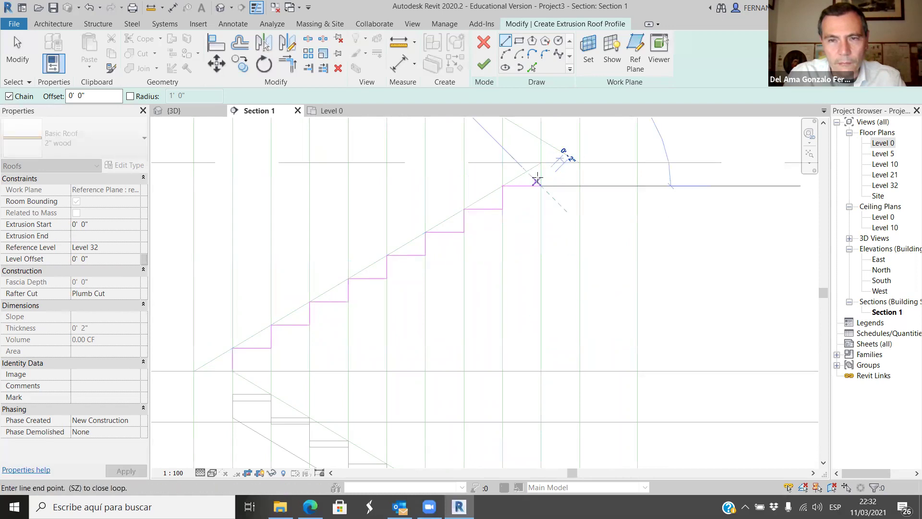
click(541, 163)
click(637, 163)
scroll(601, 249, down, 1)
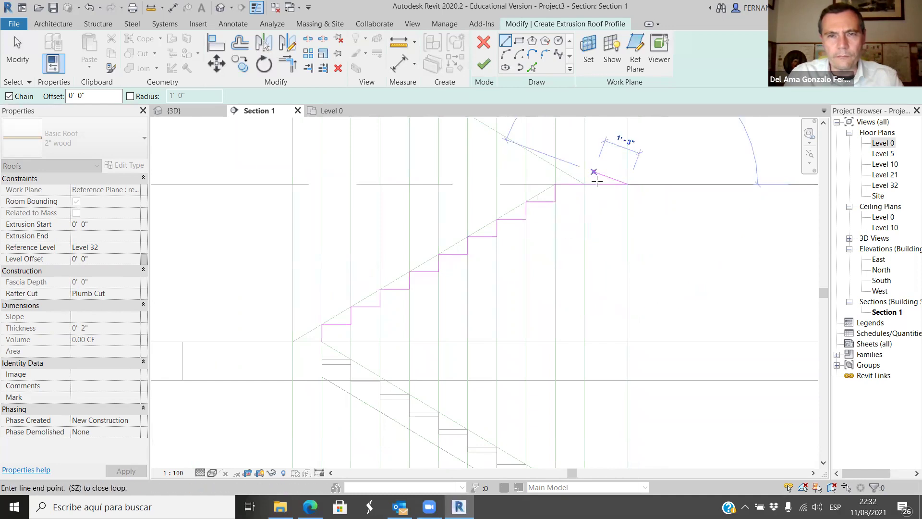
click(484, 65)
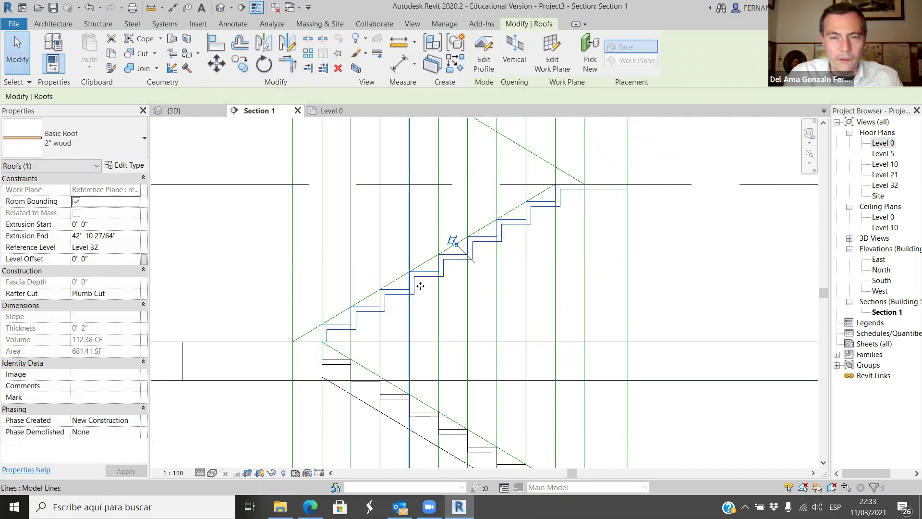
scroll(505, 294, down, 2)
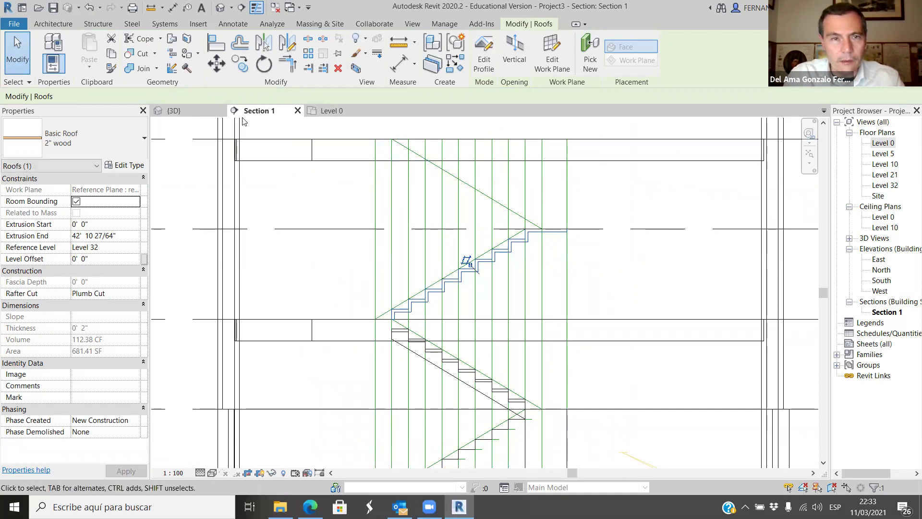
click(173, 111)
shift+middle_drag(423, 336, 365, 217)
scroll(384, 288, down, 3)
scroll(365, 217, up, 2)
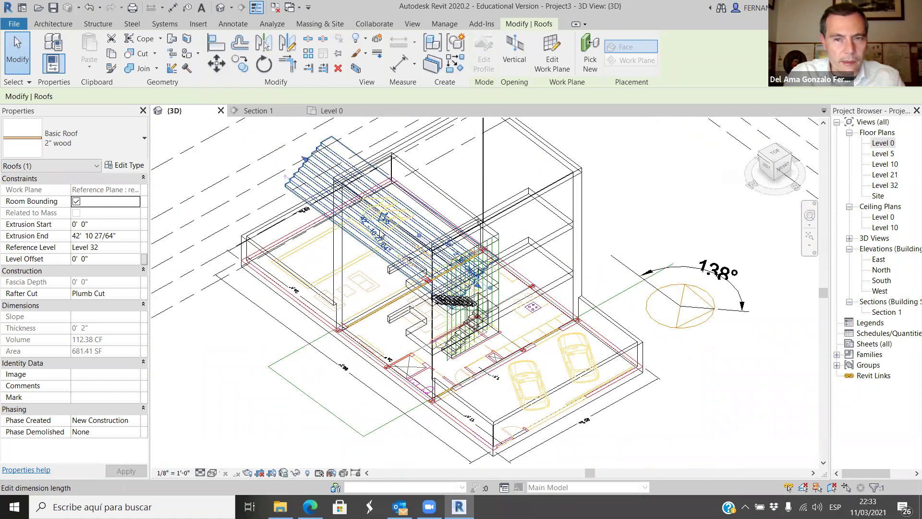
click(774, 154)
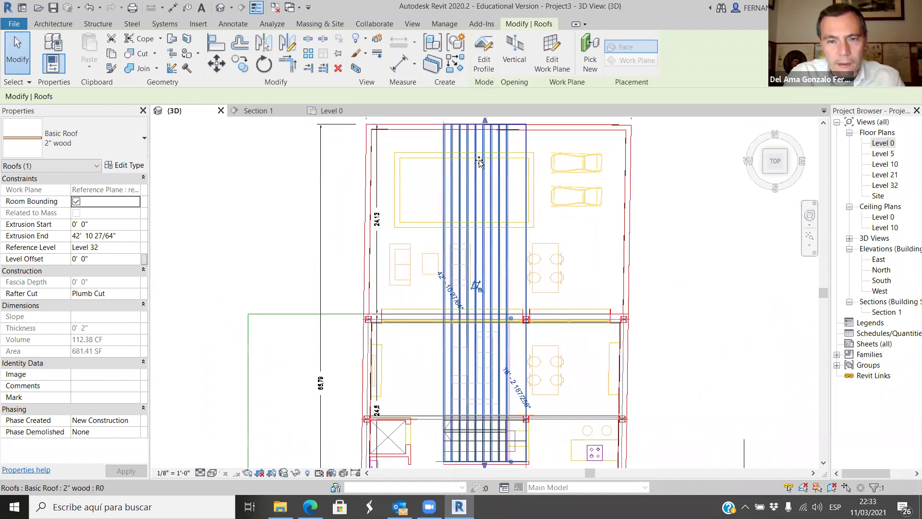
scroll(473, 163, down, 2)
drag(476, 153, 475, 403)
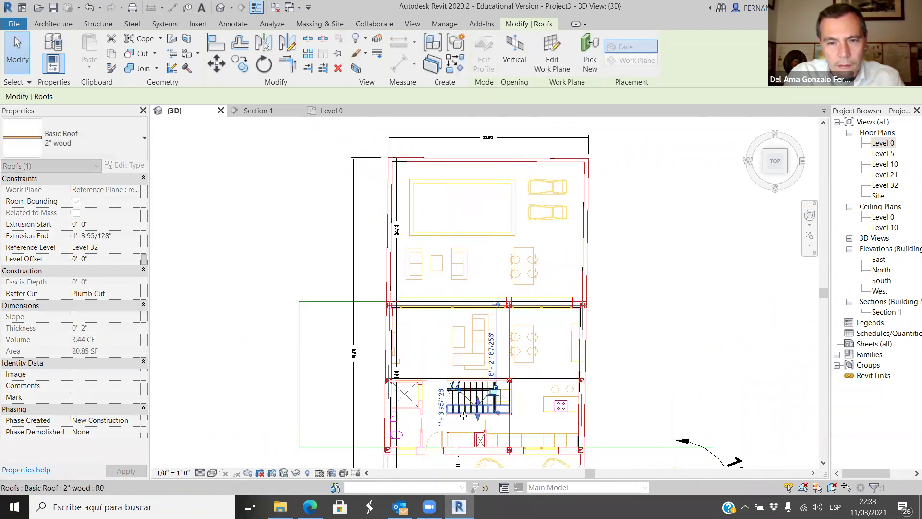
scroll(475, 402, up, 5)
drag(525, 363, 525, 326)
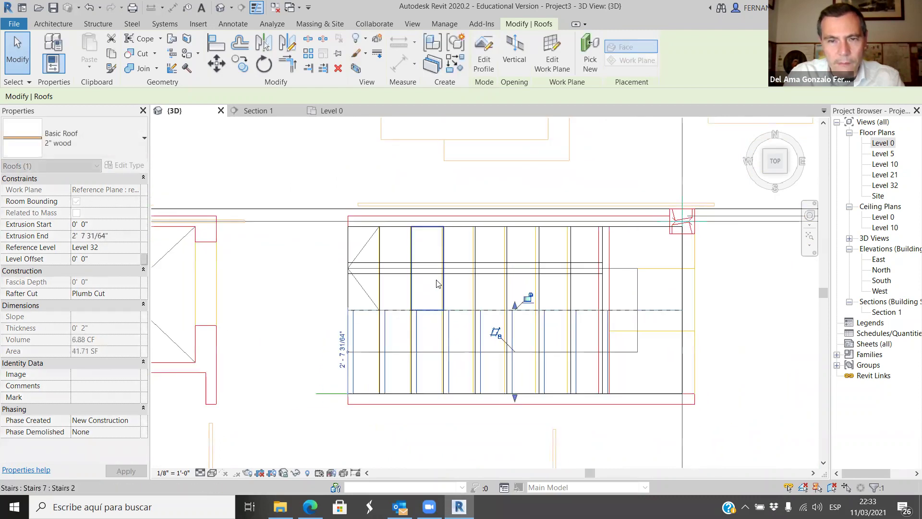
scroll(496, 329, down, 3)
key(Escape)
shift+middle_drag(453, 352, 574, 197)
scroll(543, 238, up, 3)
scroll(525, 268, up, 5)
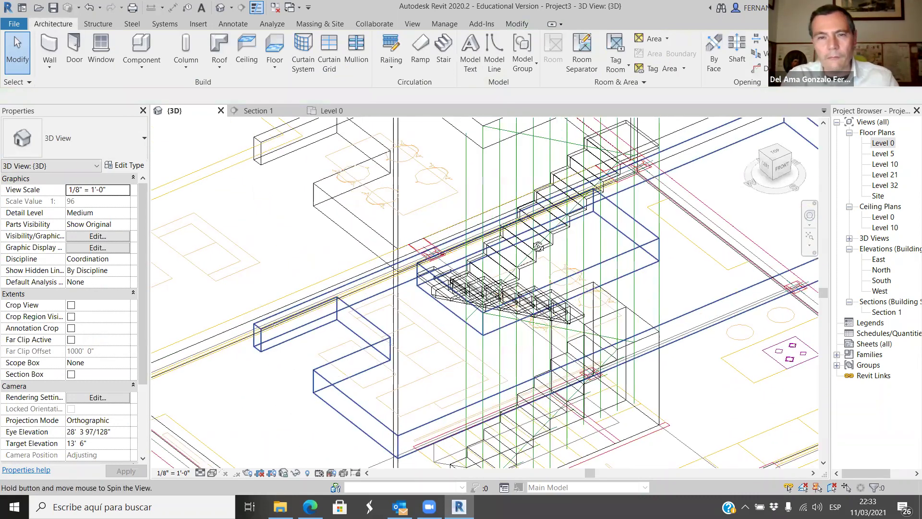
shift+middle_drag(525, 268, 211, 443)
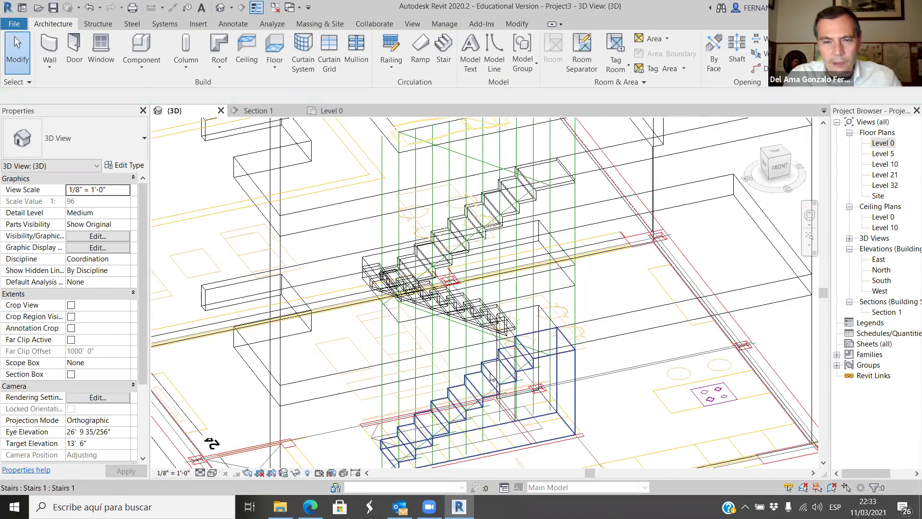
click(492, 378)
scroll(508, 317, up, 5)
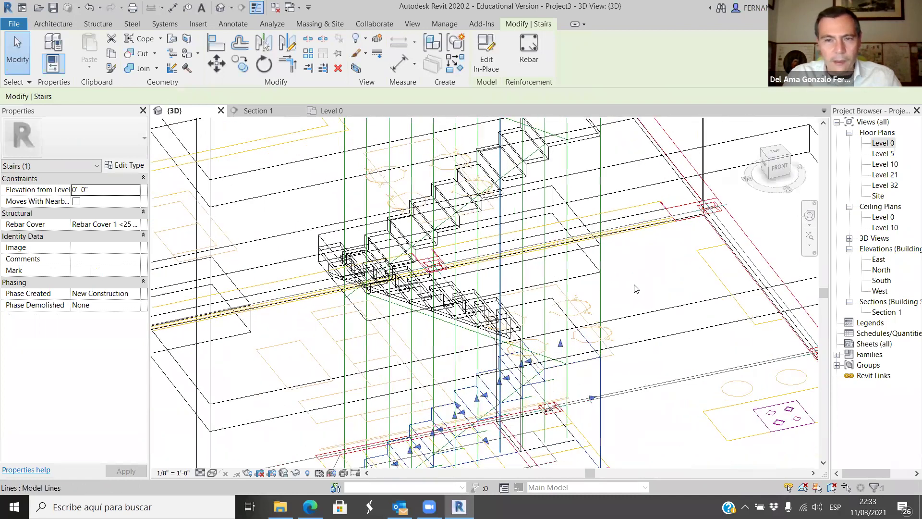
key(Escape)
click(517, 322)
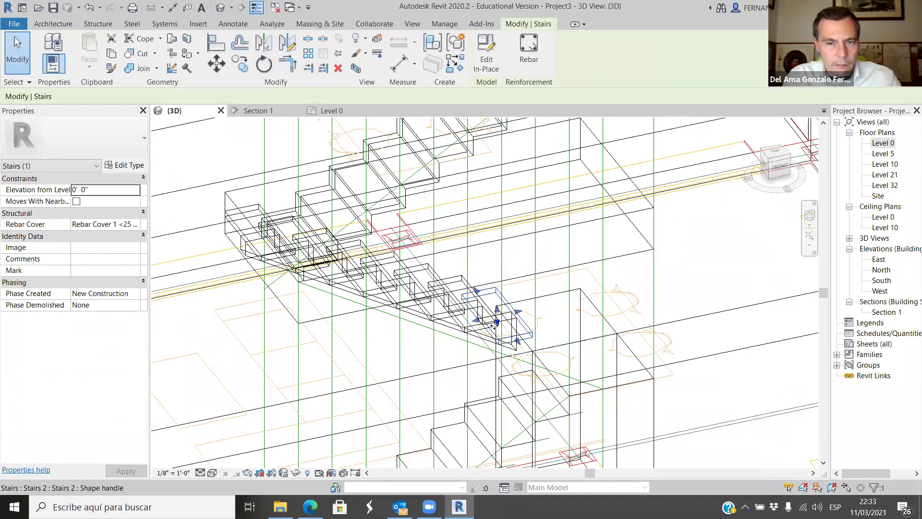
scroll(528, 242, down, 4)
scroll(528, 241, down, 2)
key(Escape)
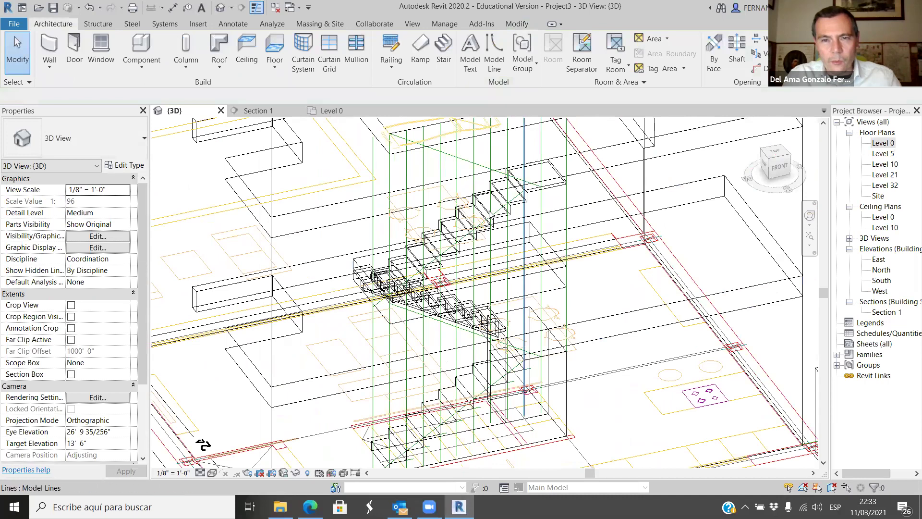
click(519, 202)
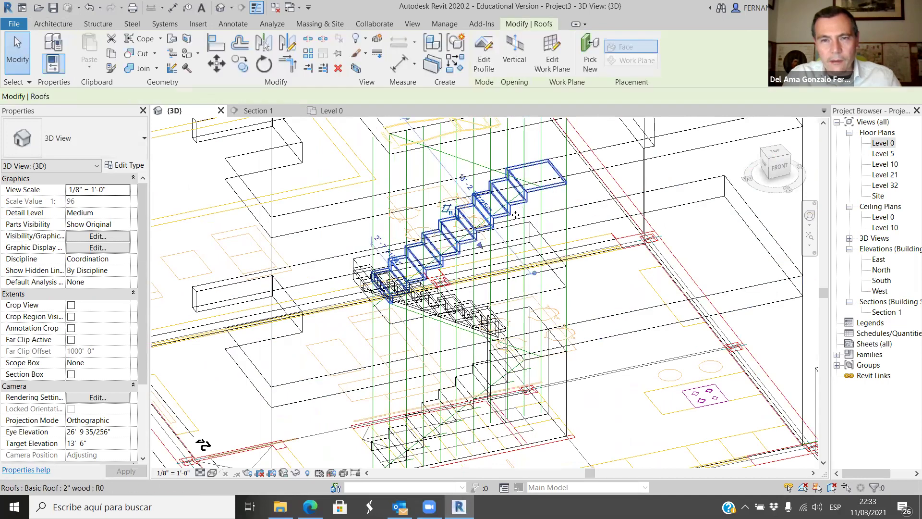
shift+middle_drag(543, 278, 590, 286)
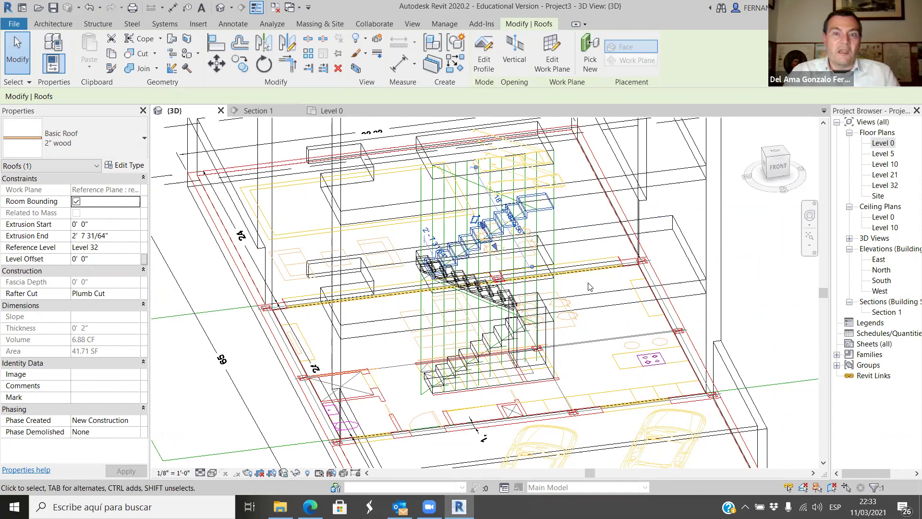
shift+middle_drag(537, 234, 211, 399)
key(alt+Tab)
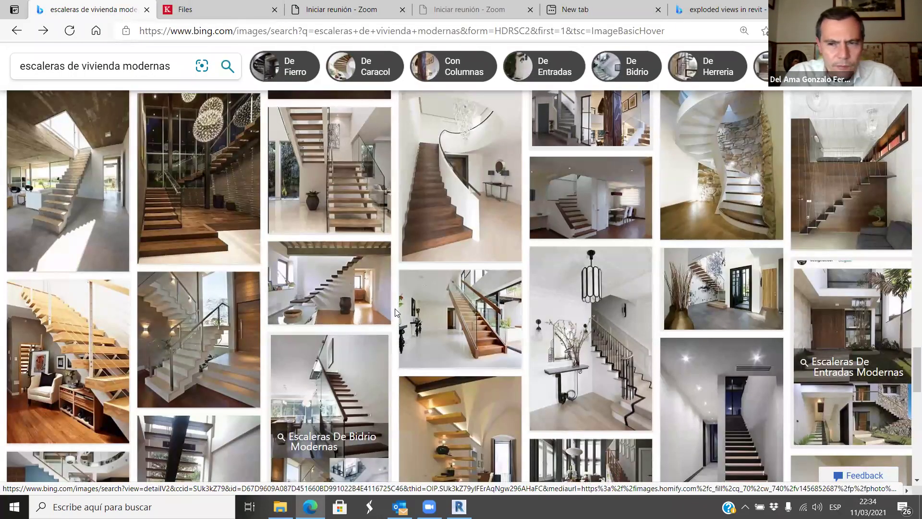
Enlarge the black steel staircase image in the Bing results, then return to Revit's 3D view.
scroll(406, 320, down, 2)
scroll(407, 327, up, 12)
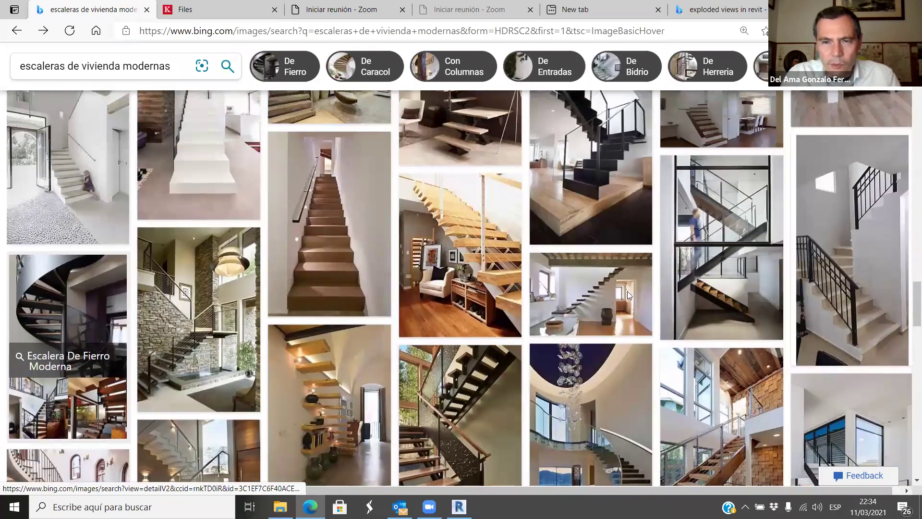
click(627, 292)
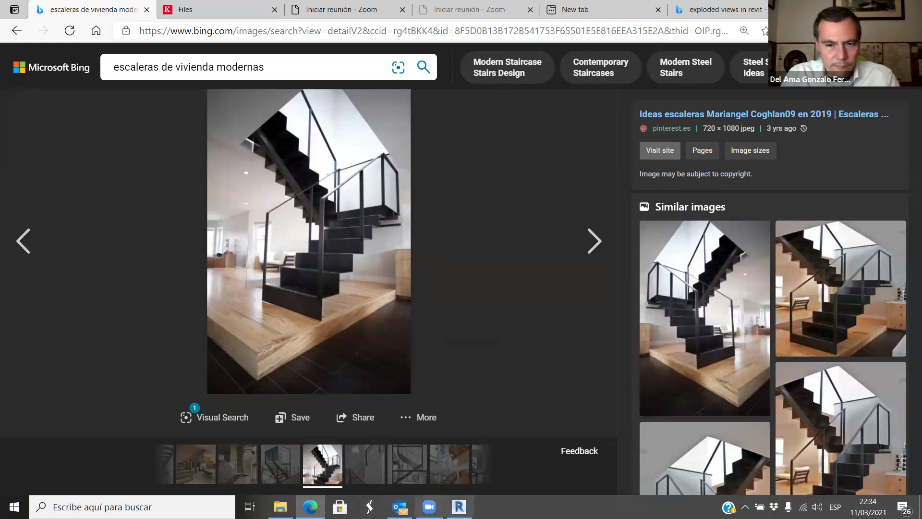
key(alt+Tab)
drag(769, 163, 780, 171)
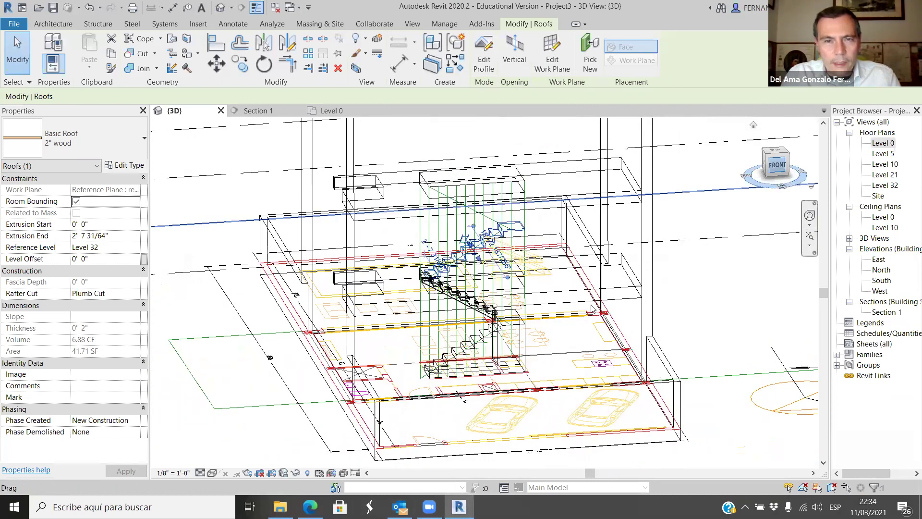
Start a Roof by Extrusion on Level 32 with a zero offset.
scroll(601, 241, up, 6)
scroll(556, 379, down, 2)
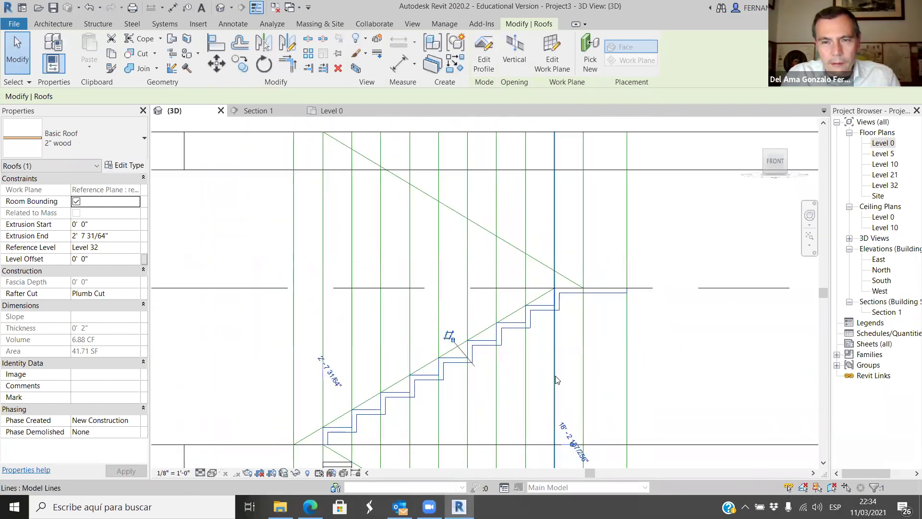
scroll(556, 379, down, 1)
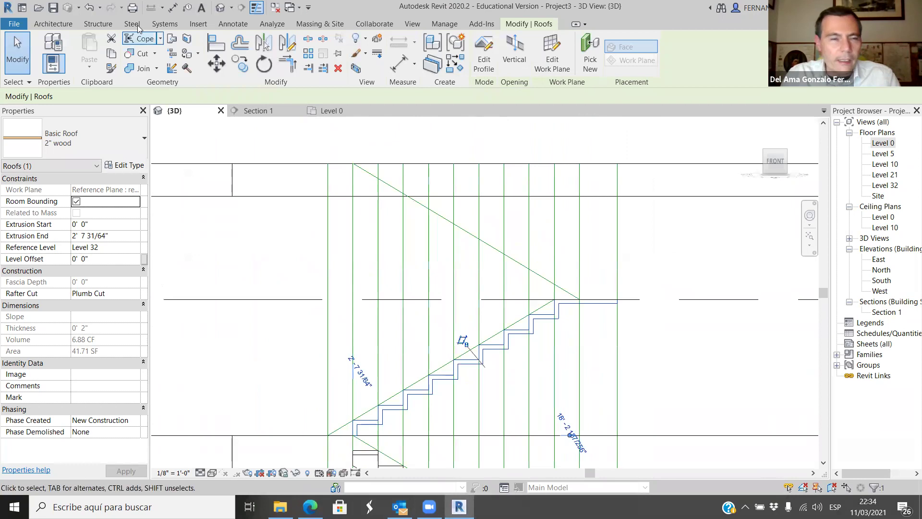
click(64, 23)
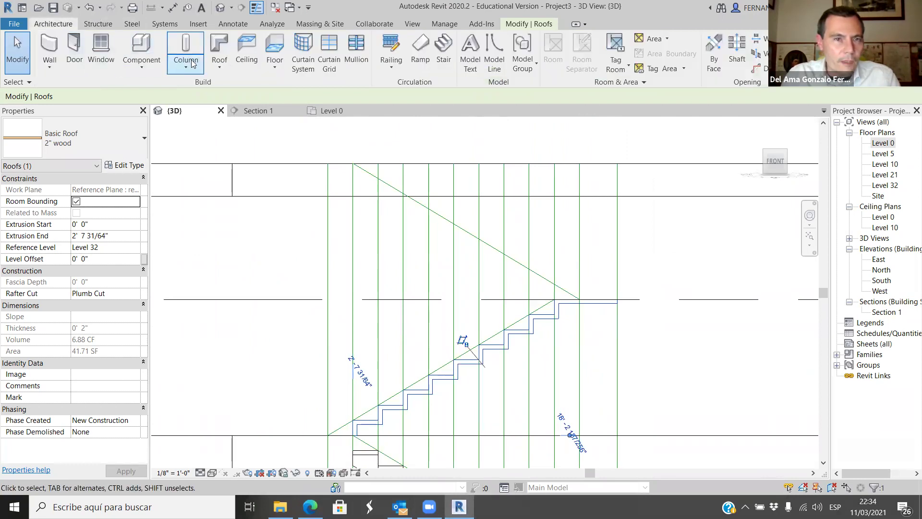
click(219, 60)
click(251, 114)
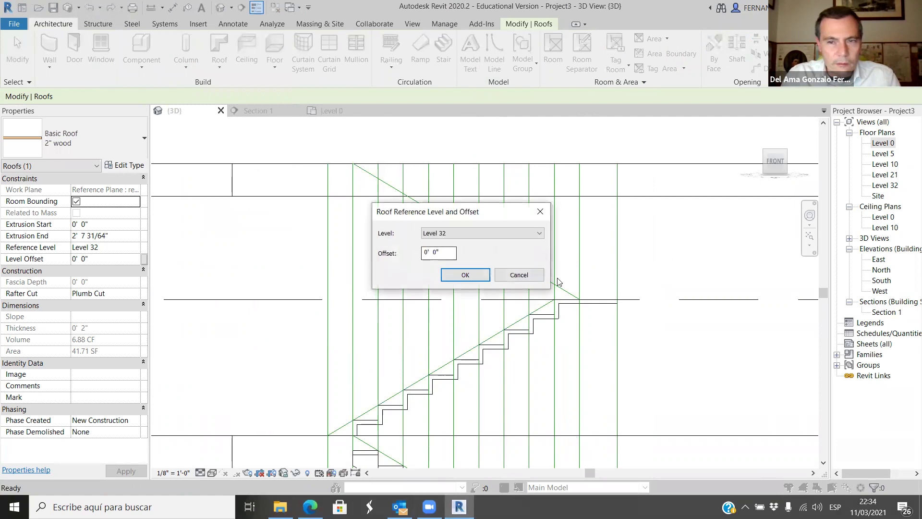
key(Return)
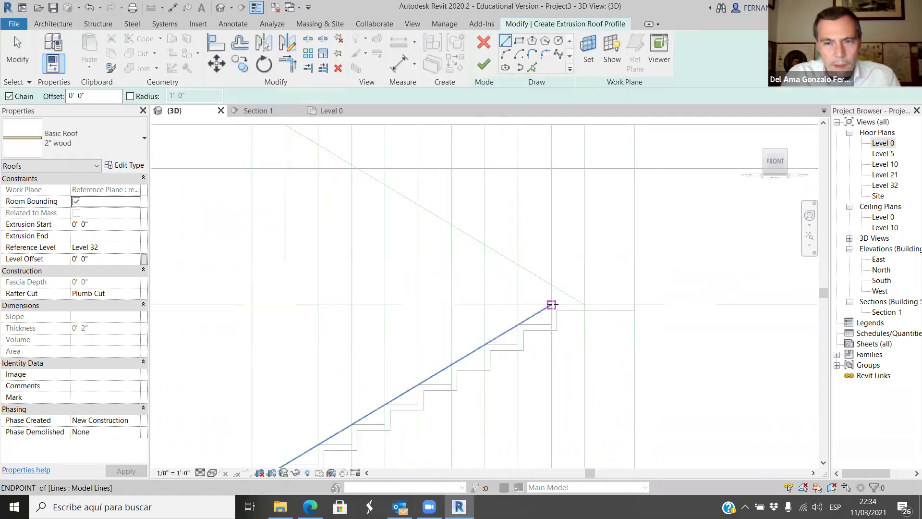
Trace the first treads and risers of the stepped profile from the lower stair edge.
click(551, 304)
click(517, 285)
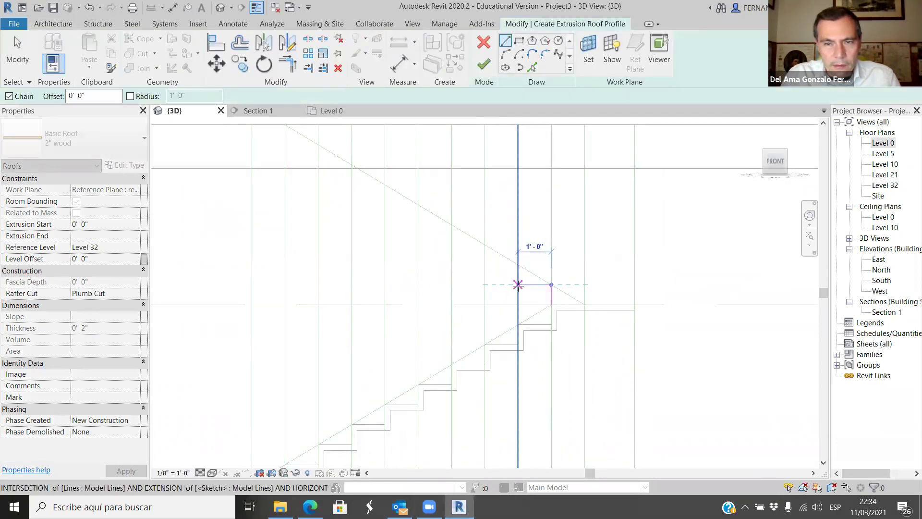
click(517, 264)
click(485, 264)
click(484, 245)
click(451, 245)
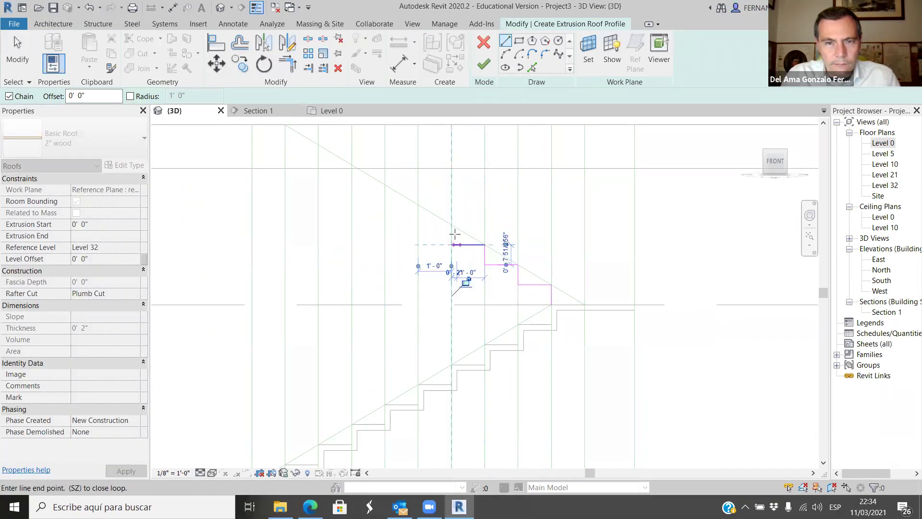
click(452, 224)
click(418, 224)
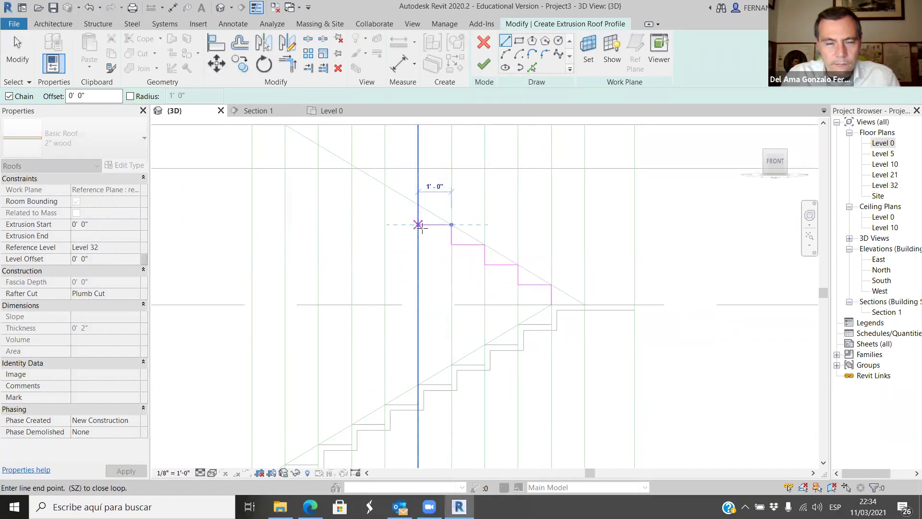
click(419, 207)
click(385, 205)
Trace the remaining steps up to the top tread at the blue line and finish the roof.
click(385, 185)
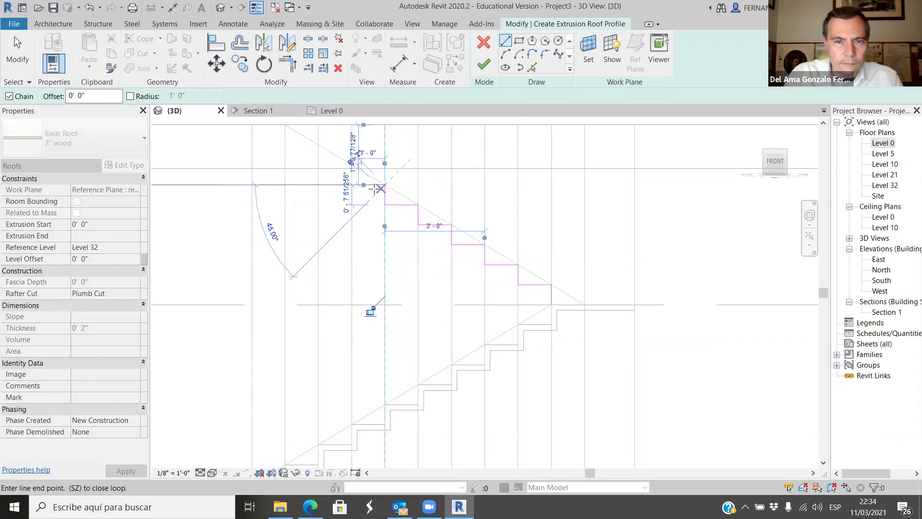
click(352, 185)
click(352, 164)
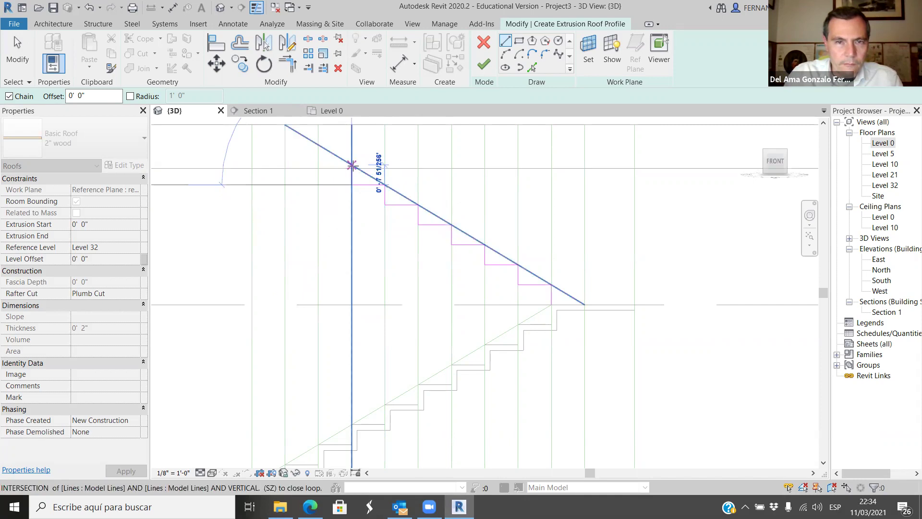
click(318, 165)
click(318, 144)
click(286, 145)
scroll(300, 144, down, 2)
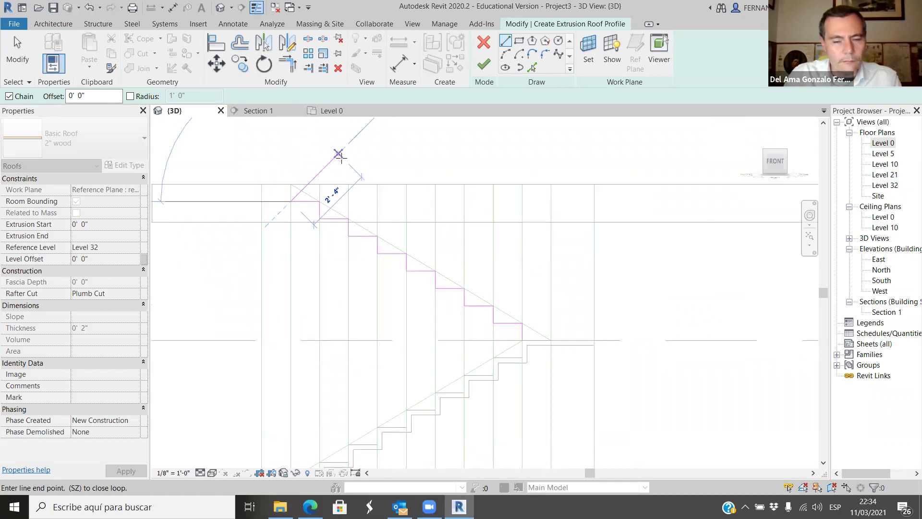
click(484, 65)
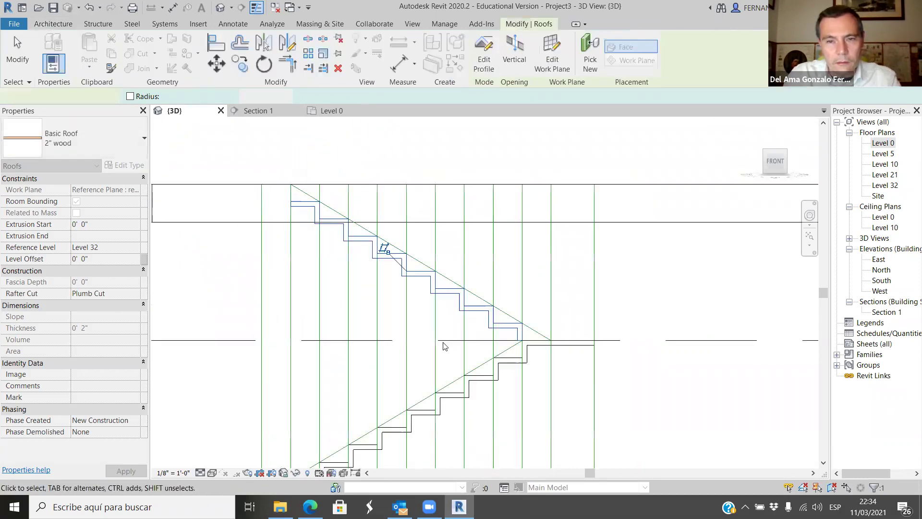
scroll(538, 353, up, 1)
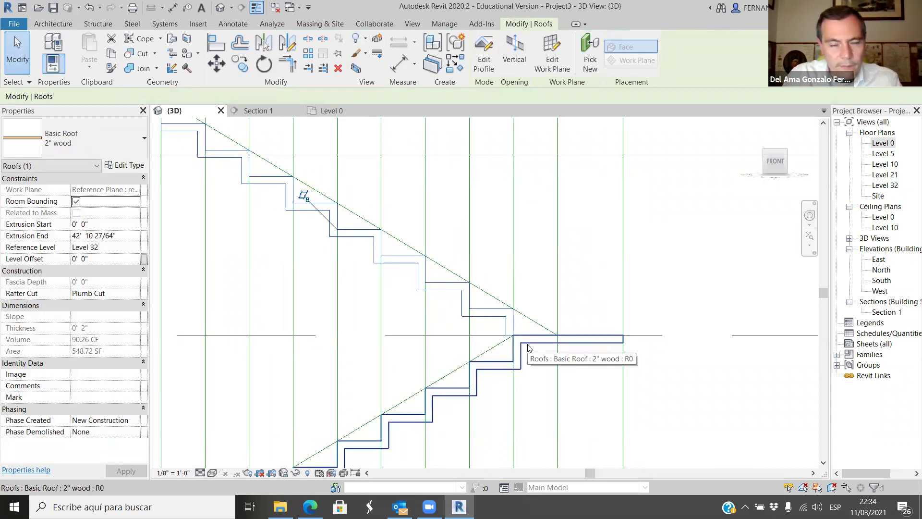
Add a closing edge from the bottom step corner to the stepped roof sketch and finish.
double_click(528, 348)
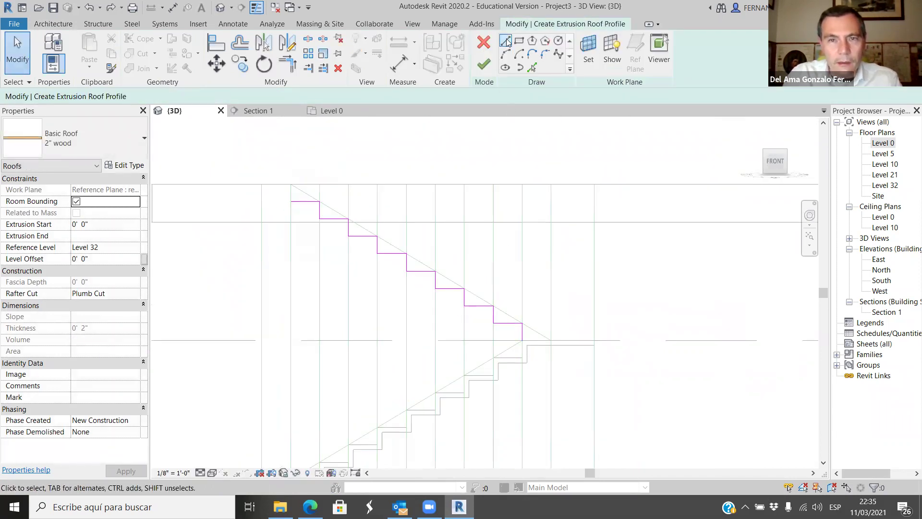
click(507, 43)
scroll(528, 341, up, 1)
click(519, 357)
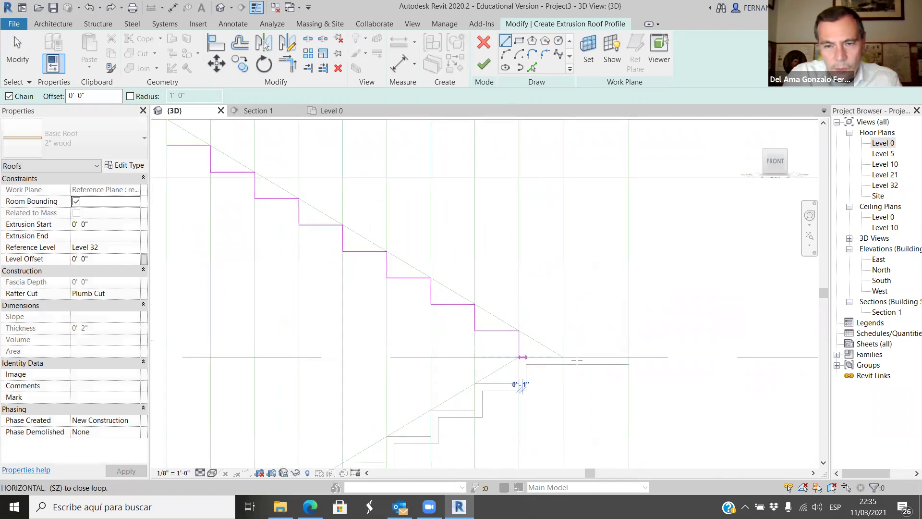
click(629, 357)
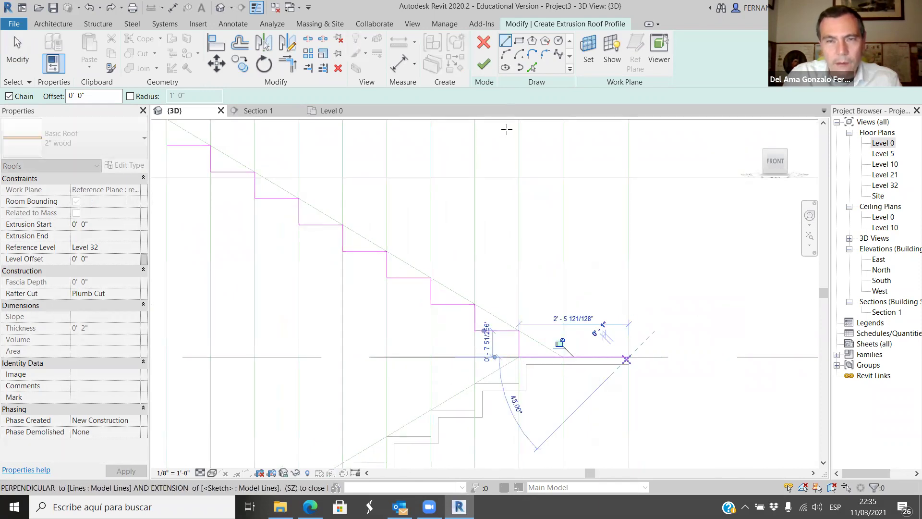
click(483, 64)
scroll(491, 208, down, 2)
scroll(494, 285, down, 2)
shift+middle_drag(480, 355, 442, 290)
scroll(401, 263, down, 4)
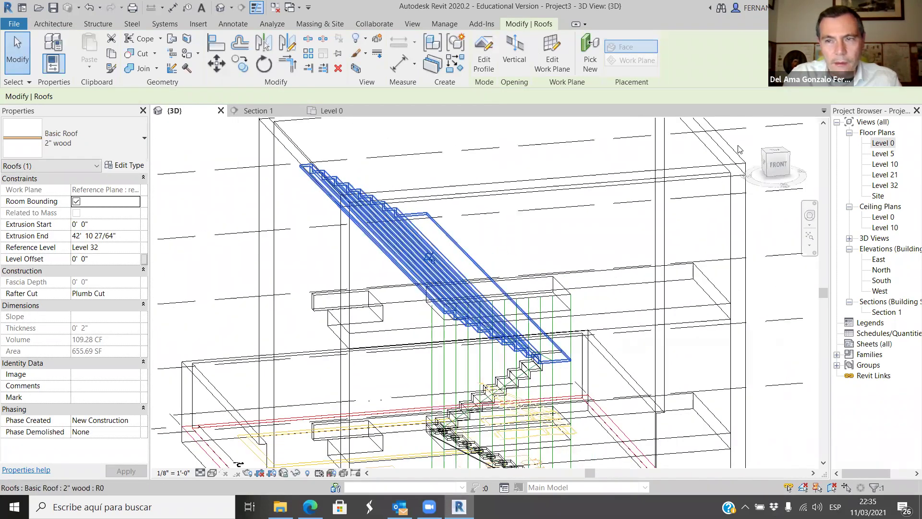
In Top view, drag the roof's end handles in so it spans 2' 7 31/64" to 5' 6 29/32".
click(775, 158)
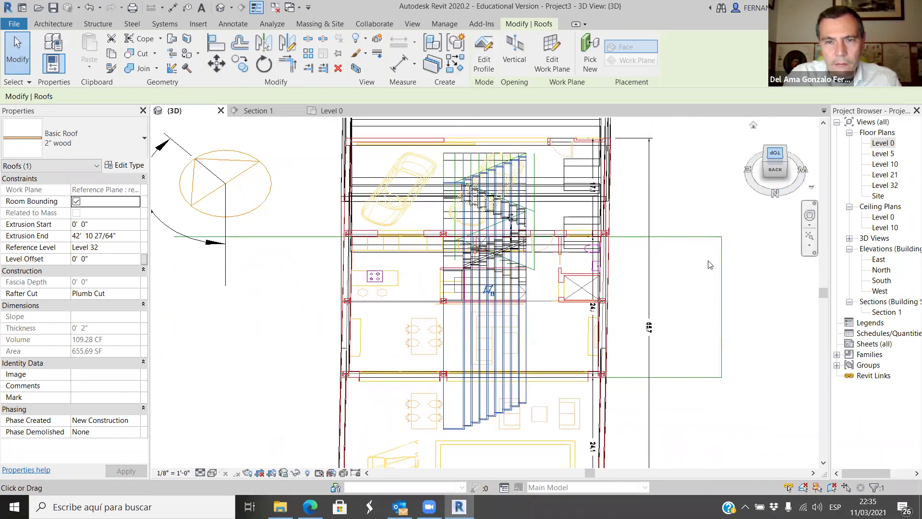
click(634, 333)
scroll(490, 294, down, 2)
click(477, 364)
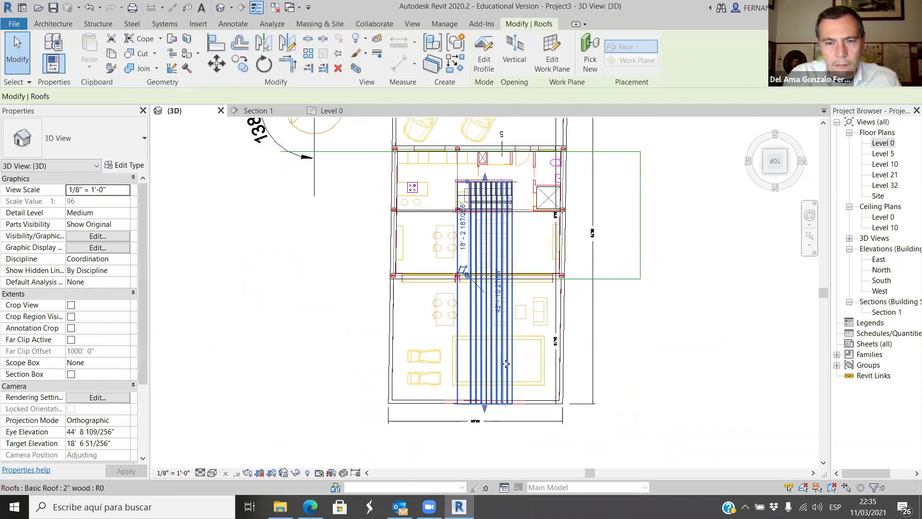
drag(476, 362, 482, 225)
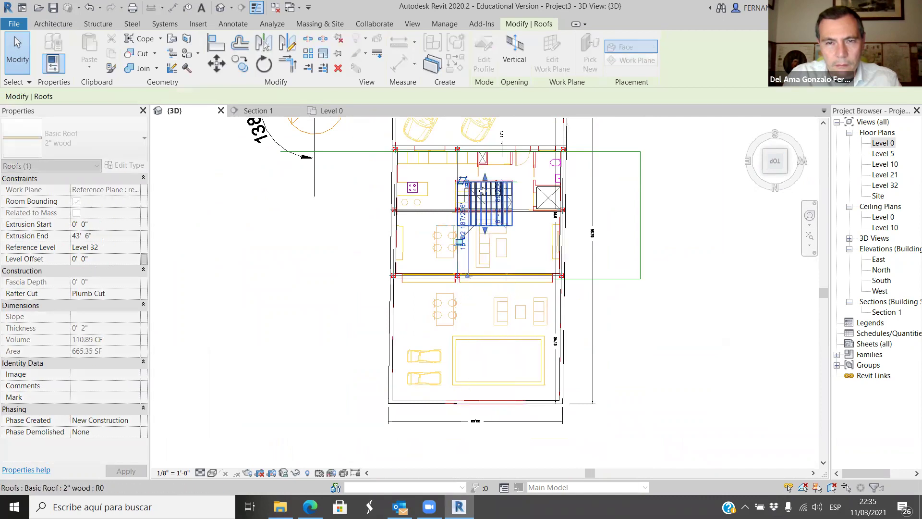
scroll(496, 279, up, 4)
scroll(496, 279, up, 1)
drag(496, 279, 482, 270)
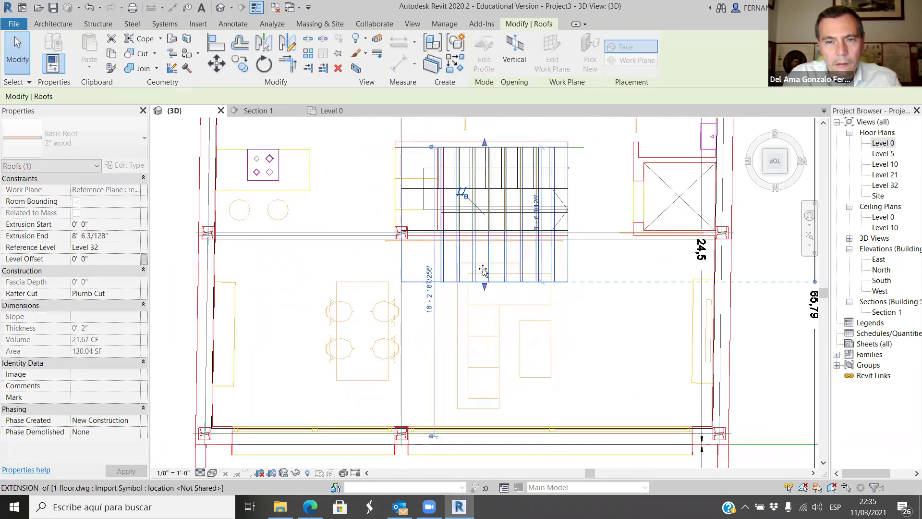
drag(483, 237, 482, 236)
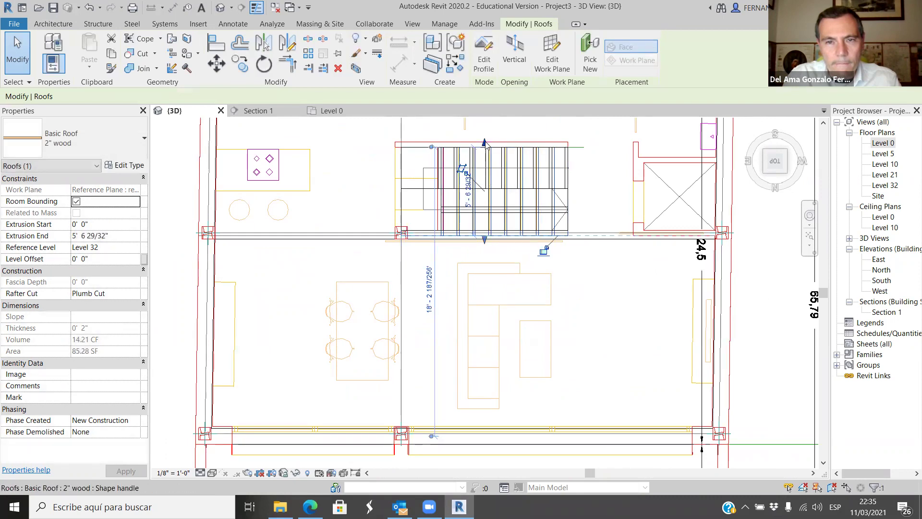
mouse_move(479, 184)
mouse_down()
mouse_move(493, 194)
mouse_move(497, 182)
mouse_up()
scroll(482, 191, up, 5)
scroll(497, 183, down, 5)
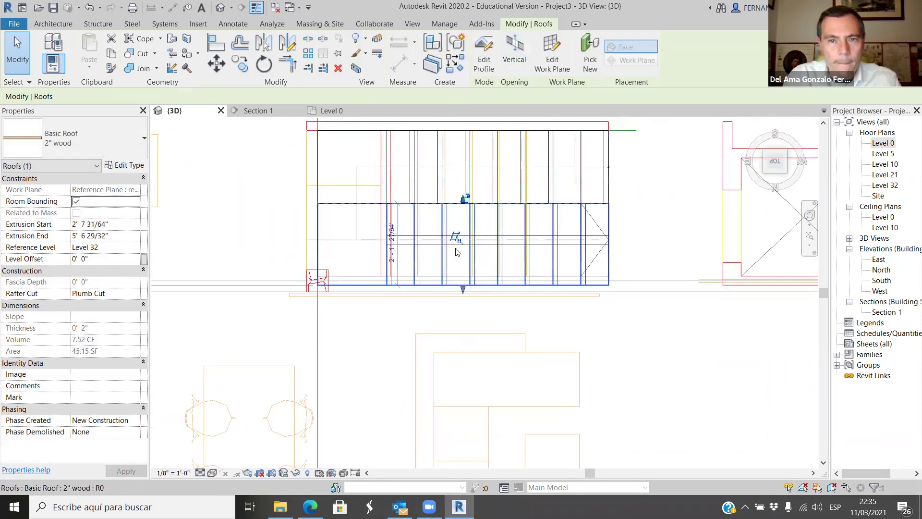
scroll(457, 252, down, 2)
Orbit and zoom around the stair to inspect the stepped wood roofs from several angles.
click(759, 333)
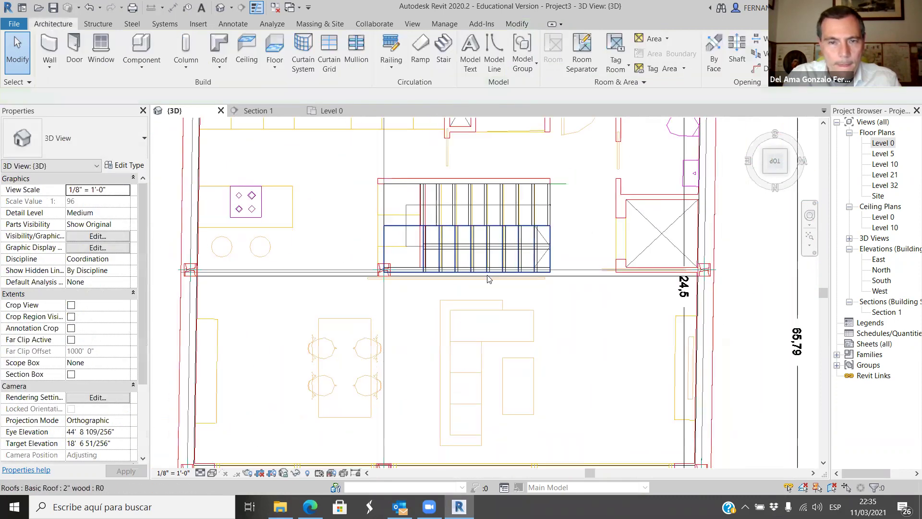
scroll(476, 336, down, 1)
shift+middle_drag(476, 336, 571, 360)
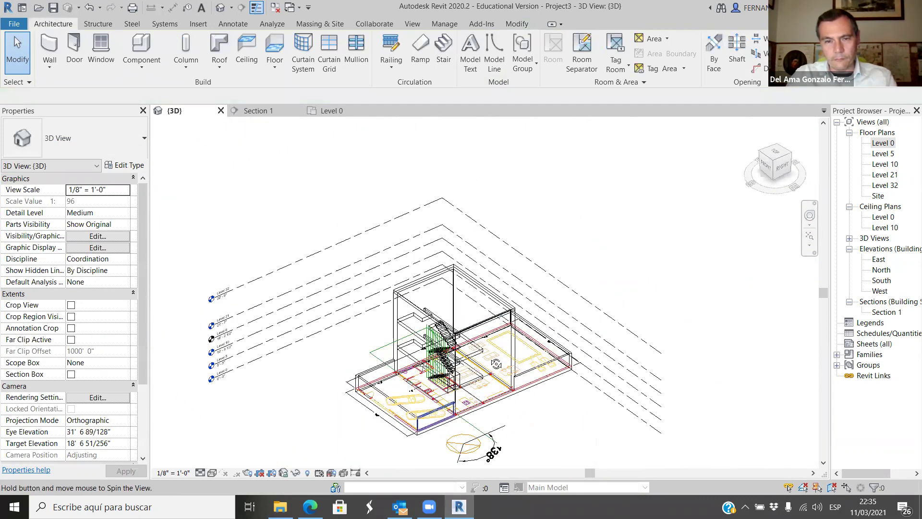
scroll(449, 416, up, 5)
shift+middle_drag(449, 416, 506, 268)
scroll(519, 288, up, 5)
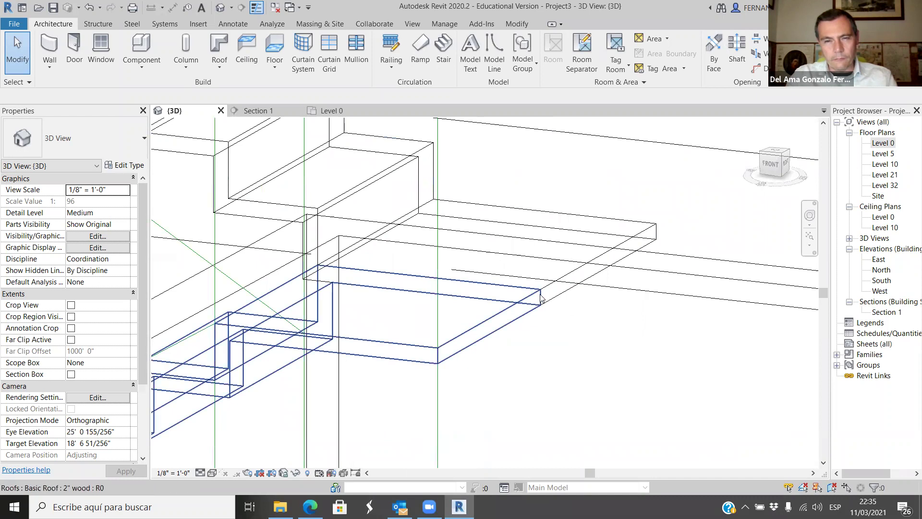
scroll(541, 298, down, 5)
shift+middle_drag(541, 298, 416, 411)
mouse_move(508, 335)
shift+middle_down()
mouse_move(488, 346)
mouse_move(521, 345)
shift+middle_up()
scroll(522, 345, down, 6)
shift+middle_drag(595, 360, 576, 353)
scroll(672, 331, up, 8)
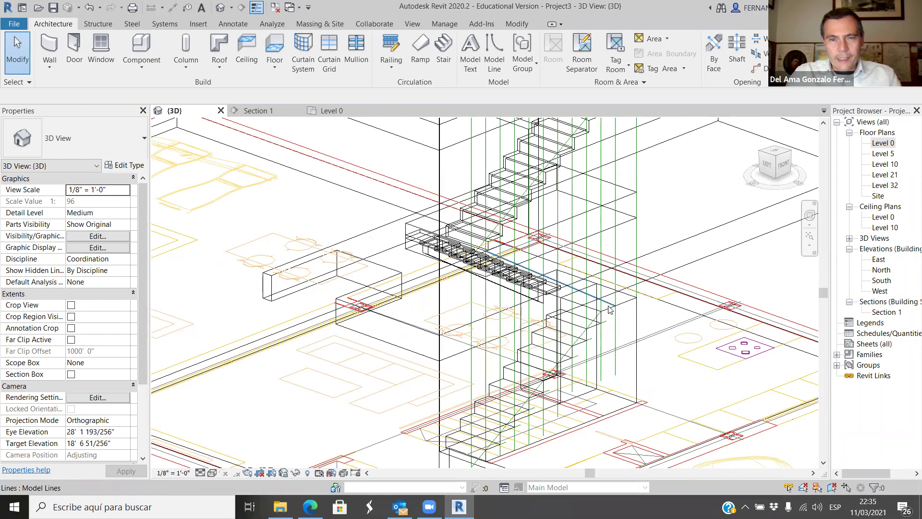
shift+middle_drag(509, 357, 499, 386)
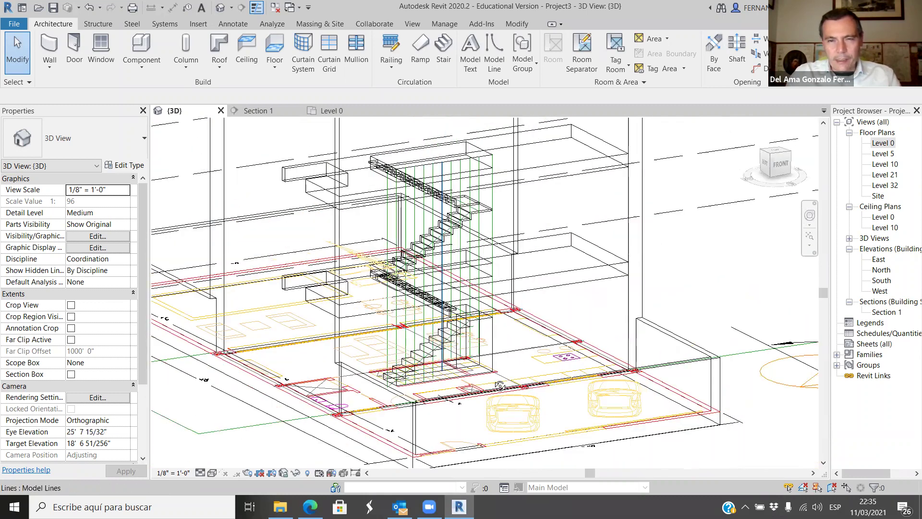
scroll(412, 323, up, 5)
shift+middle_drag(411, 323, 462, 288)
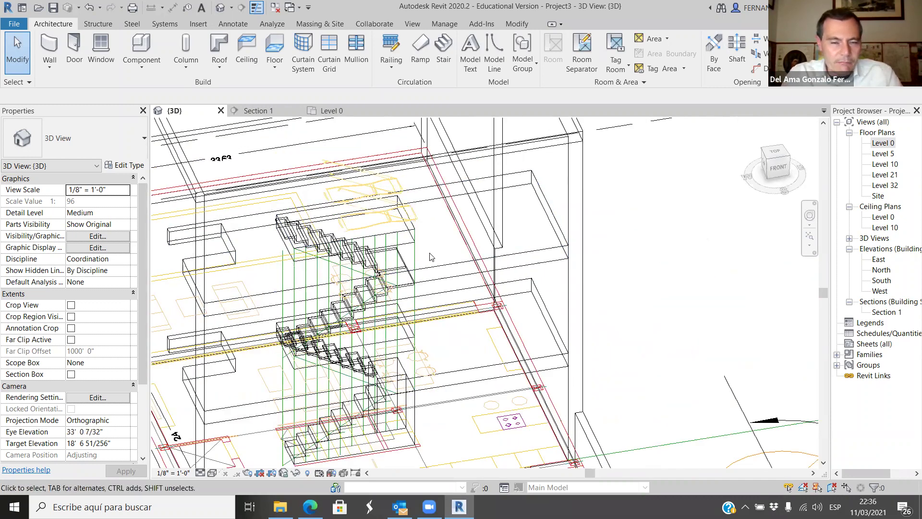
scroll(431, 257, down, 2)
scroll(370, 341, up, 3)
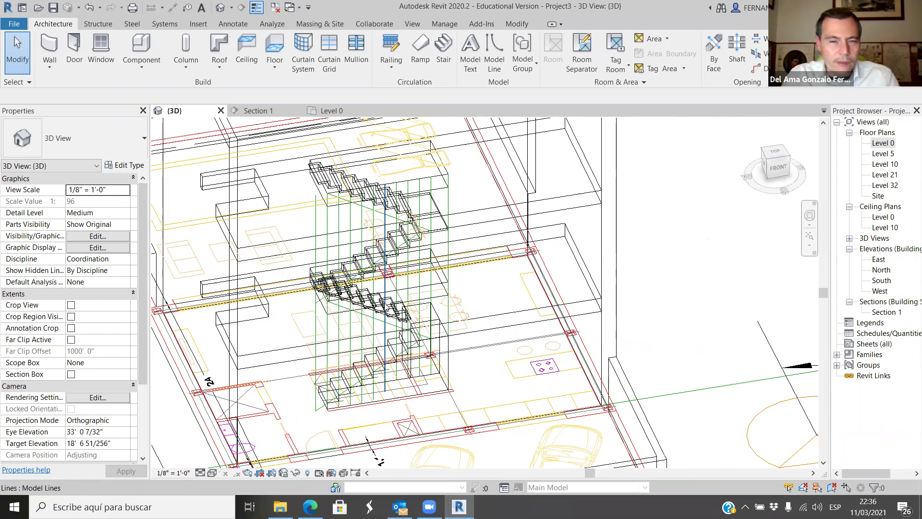
scroll(412, 247, up, 2)
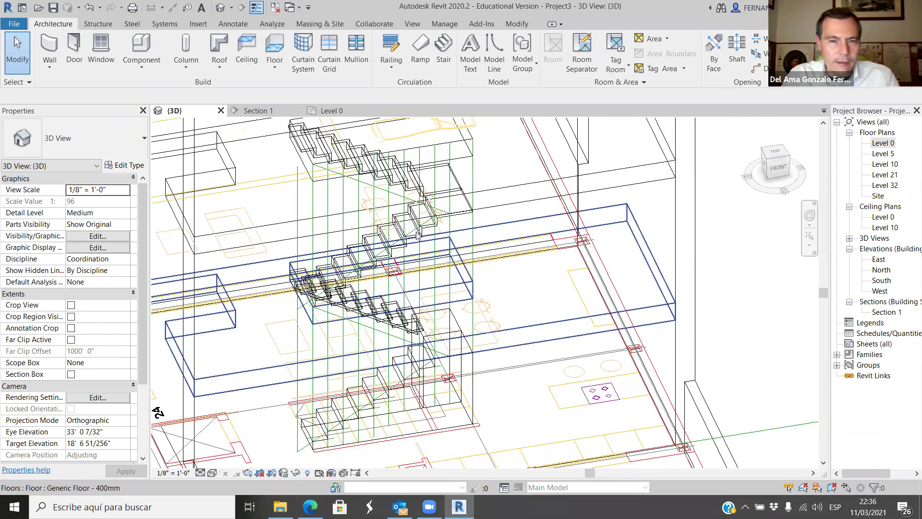
scroll(418, 235, up, 3)
scroll(429, 349, down, 8)
scroll(461, 294, up, 4)
shift+middle_drag(585, 320, 547, 235)
scroll(522, 255, down, 2)
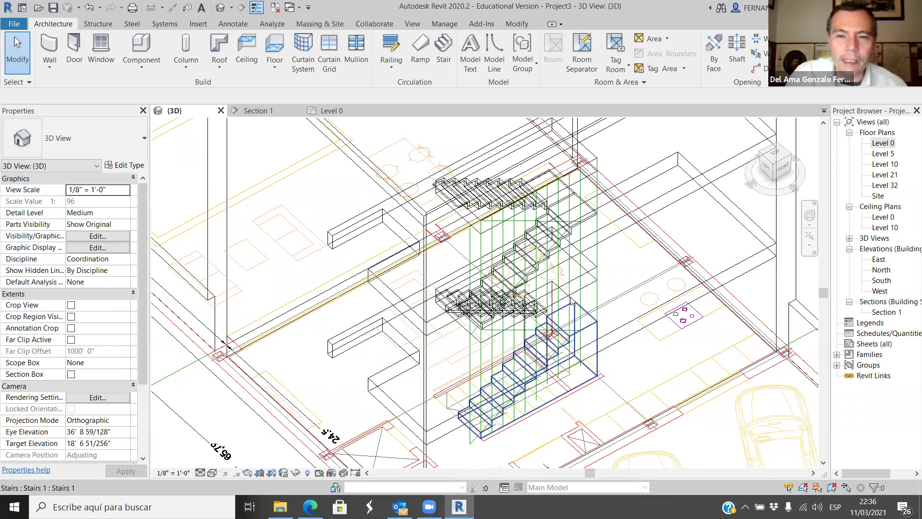
scroll(571, 296, up, 4)
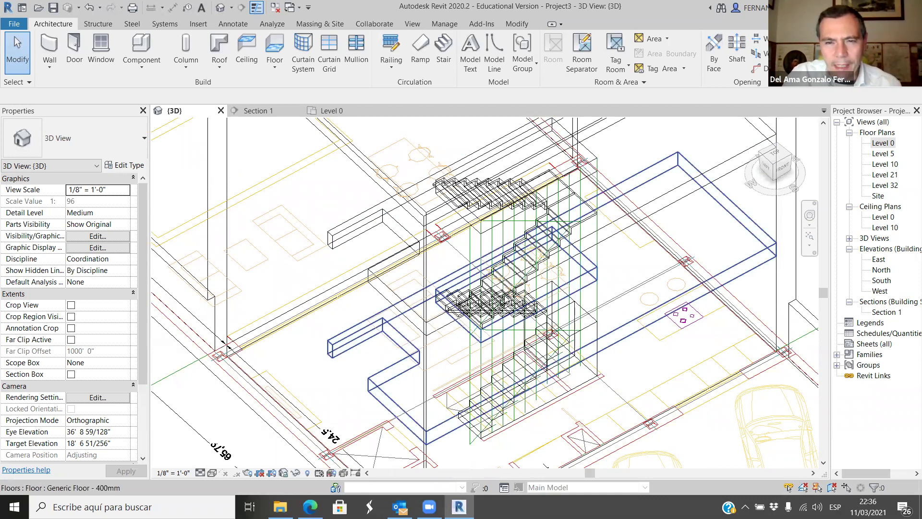
shift+middle_drag(557, 390, 649, 298)
scroll(619, 288, up, 3)
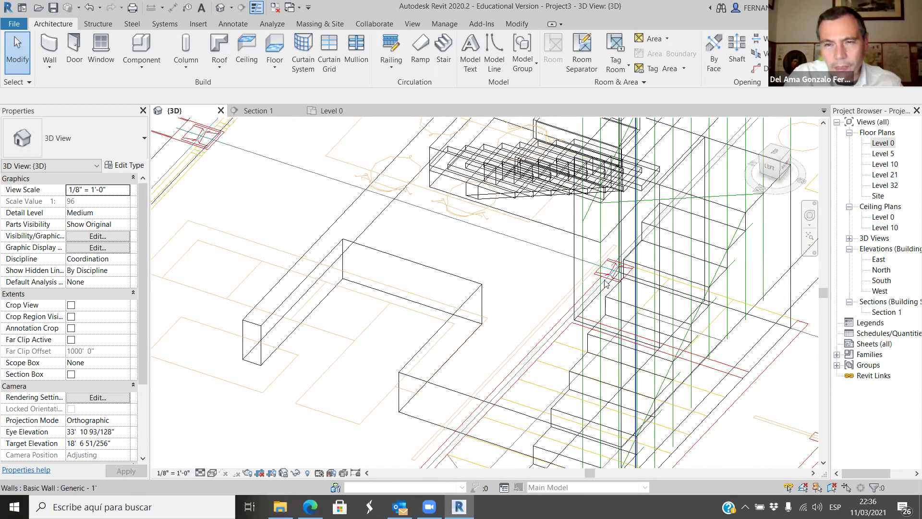
scroll(566, 308, down, 2)
shift+middle_drag(551, 324, 429, 259)
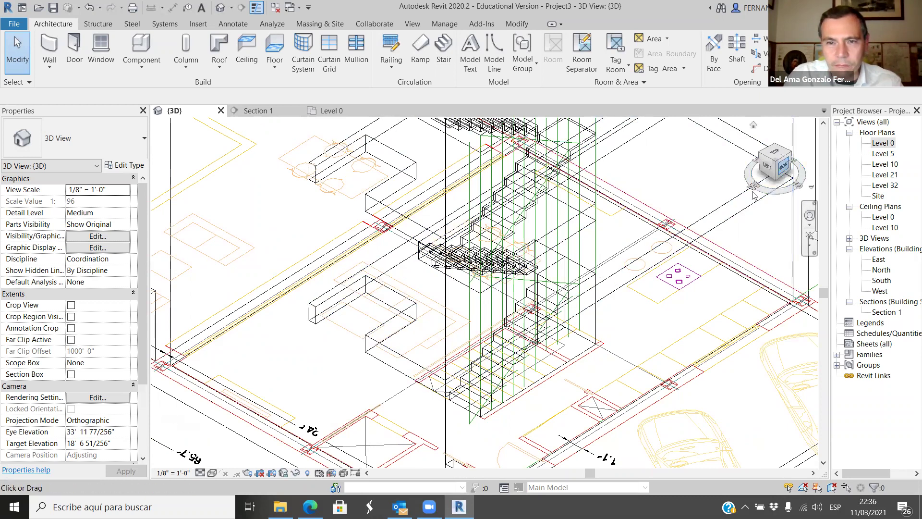
shift+middle_drag(672, 203, 536, 272)
scroll(481, 317, up, 6)
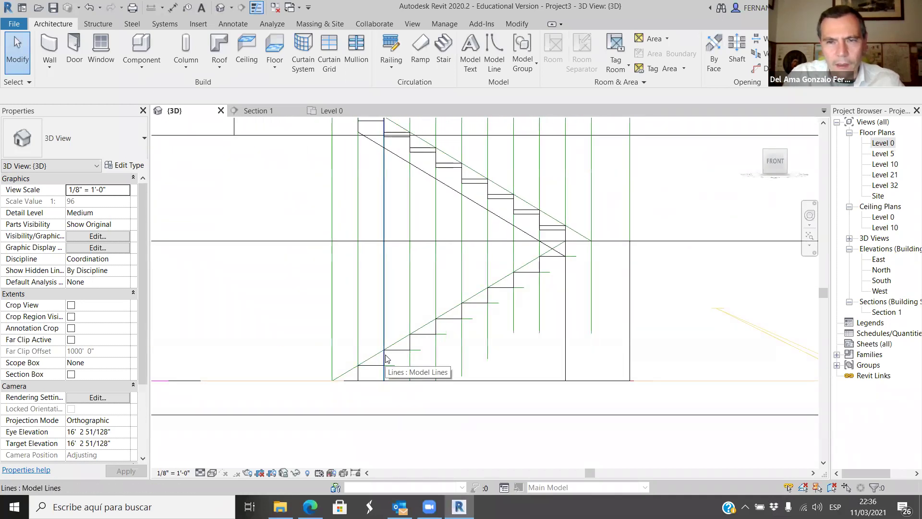
Create a Level 32 extrusion roof with a vertical, stair-parallel, vertical profile as the handrail.
click(218, 62)
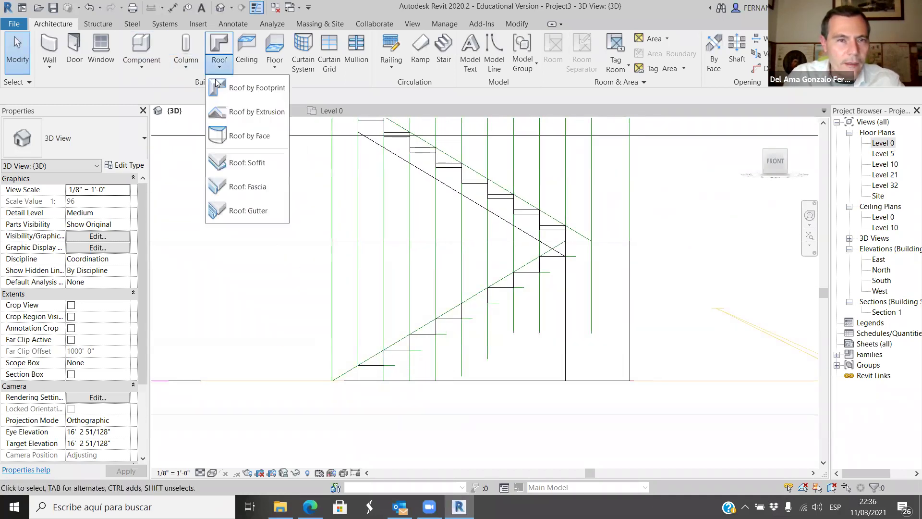
click(249, 120)
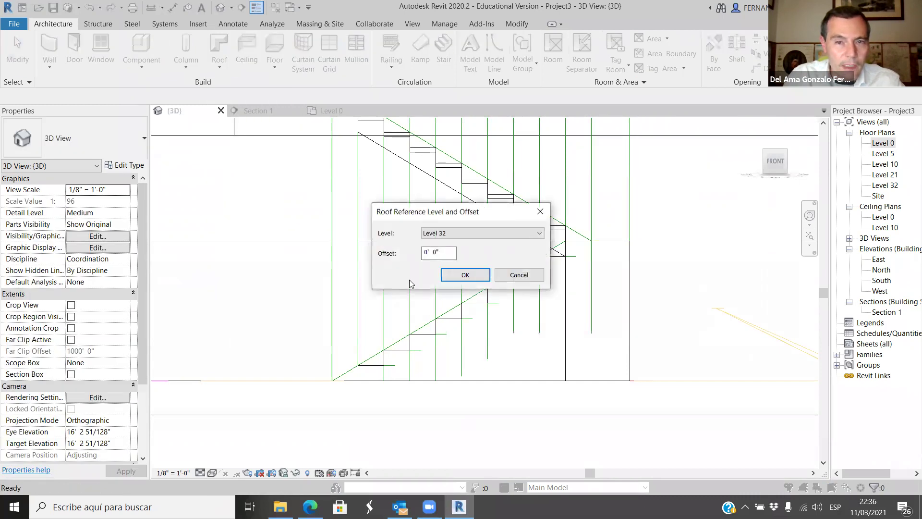
click(464, 274)
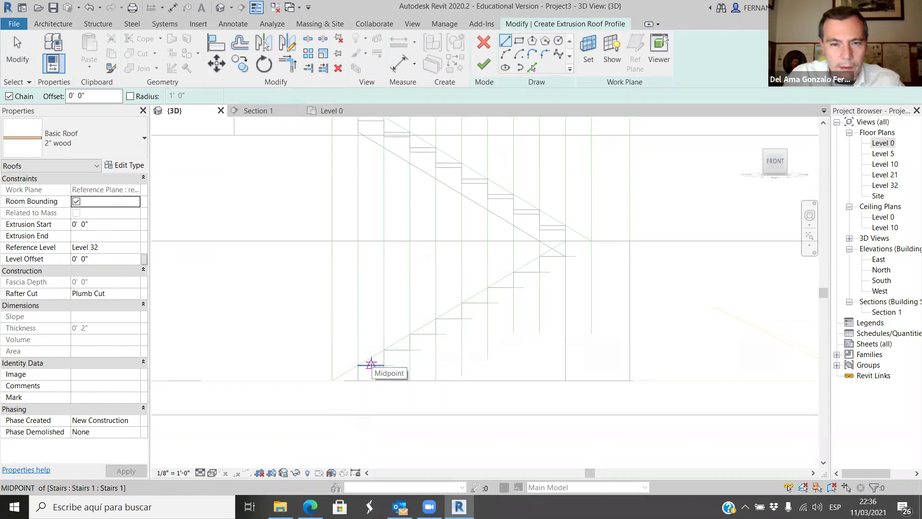
click(371, 364)
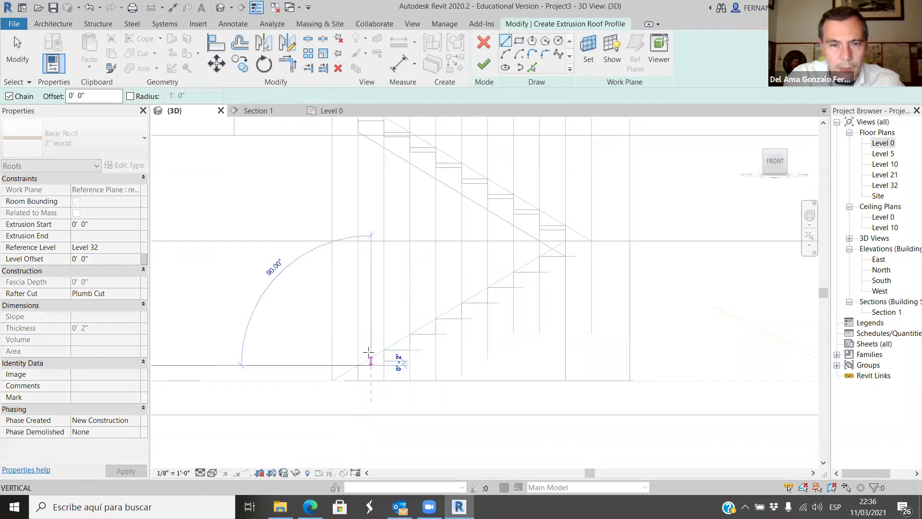
click(370, 288)
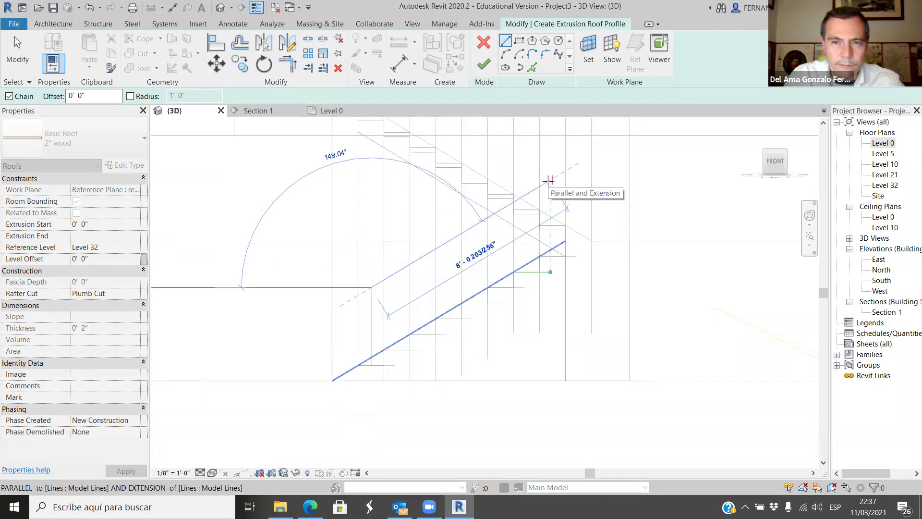
scroll(553, 177, up, 3)
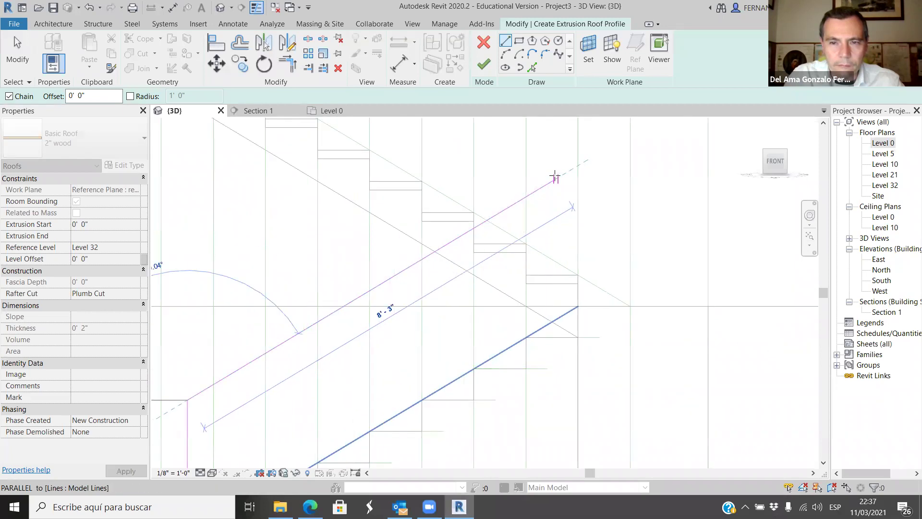
click(555, 179)
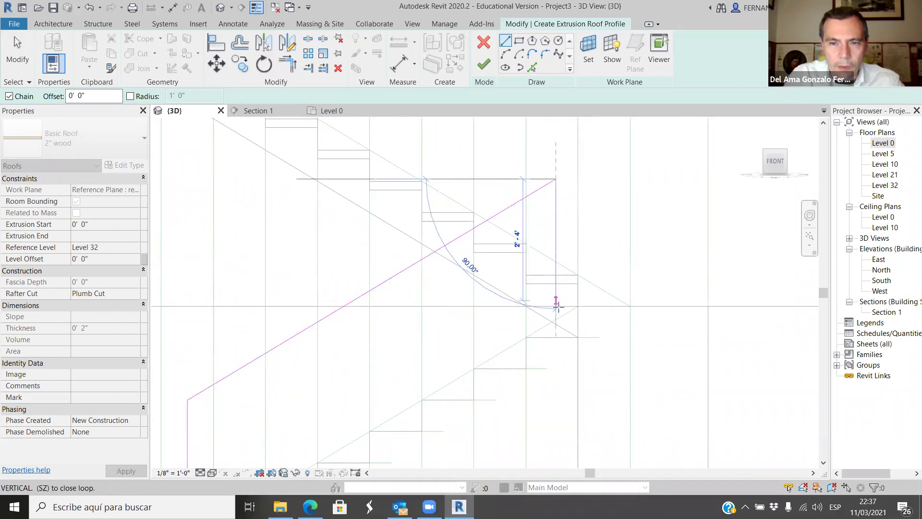
click(556, 336)
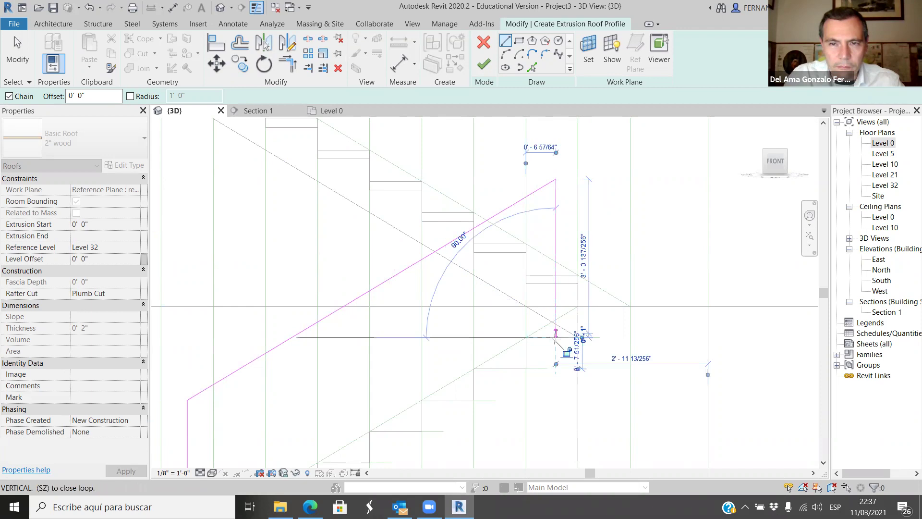
click(483, 67)
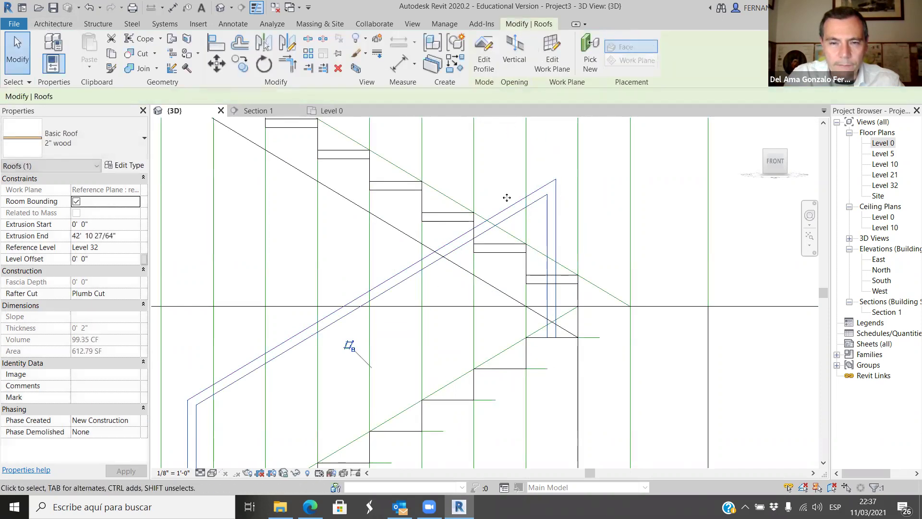
scroll(458, 294, up, 2)
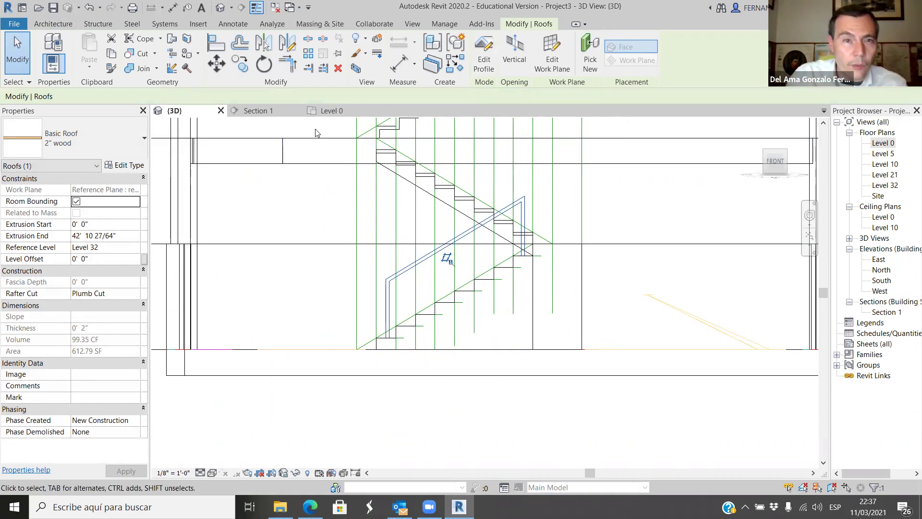
Orbit from the front view and switch the ViewCube to a top-down view of the stairs.
scroll(276, 213, down, 2)
shift+middle_drag(276, 213, 319, 344)
click(779, 165)
click(779, 153)
key(Escape)
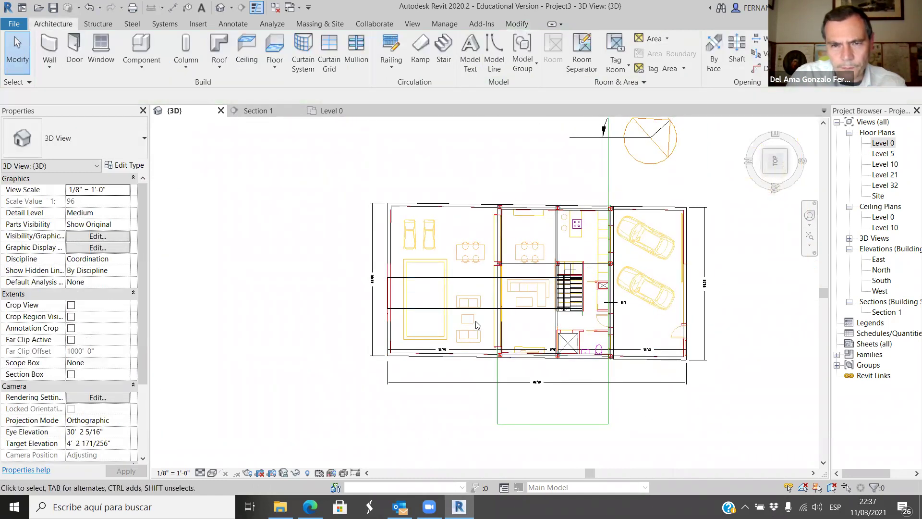
scroll(476, 325, up, 2)
Drag both ends of the handrail roof inward to span 2' 5 31/64" to 2' 7 31/64", then orbit to check.
click(500, 285)
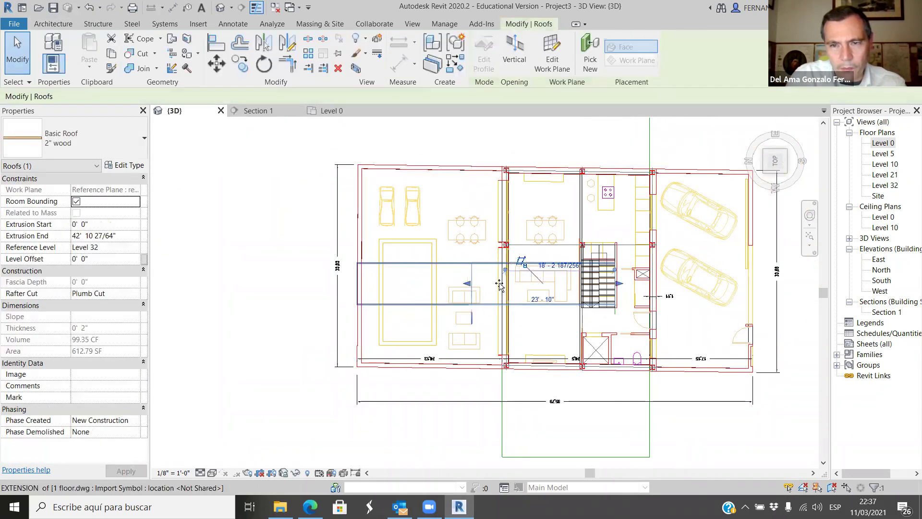
drag(599, 287, 552, 274)
scroll(610, 287, up, 4)
scroll(622, 286, up, 1)
drag(671, 273, 557, 272)
scroll(557, 273, up, 5)
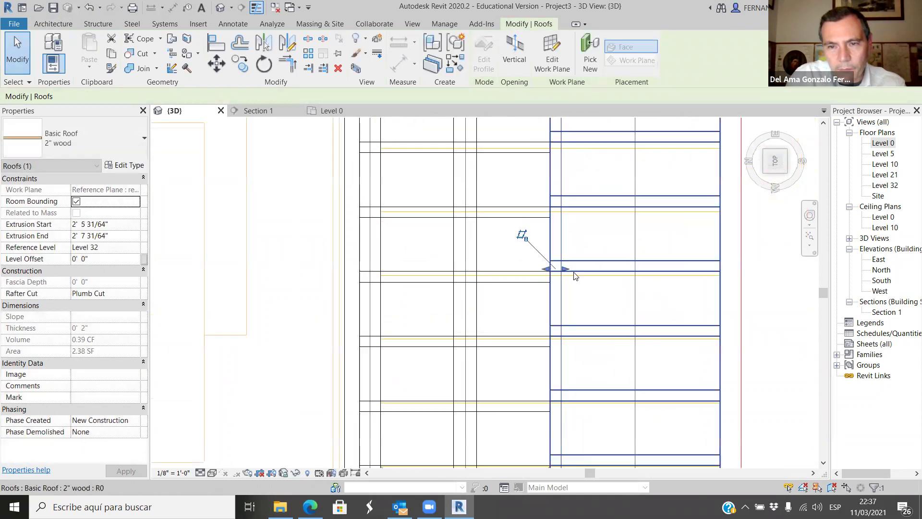
scroll(483, 263, down, 6)
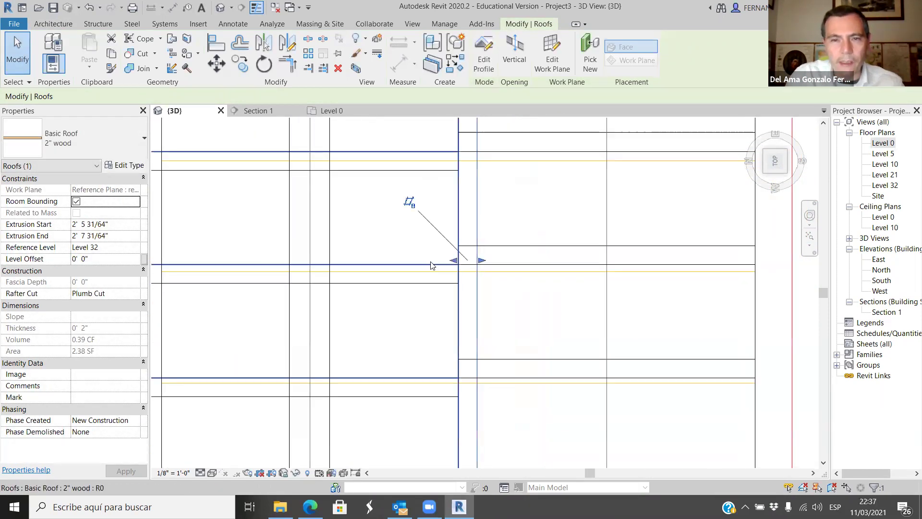
click(671, 383)
shift+middle_drag(494, 387, 524, 377)
shift+middle_drag(409, 184, 417, 298)
Orbit slightly, then switch the ViewCube to the FRONT view of the stairs.
scroll(418, 297, down, 6)
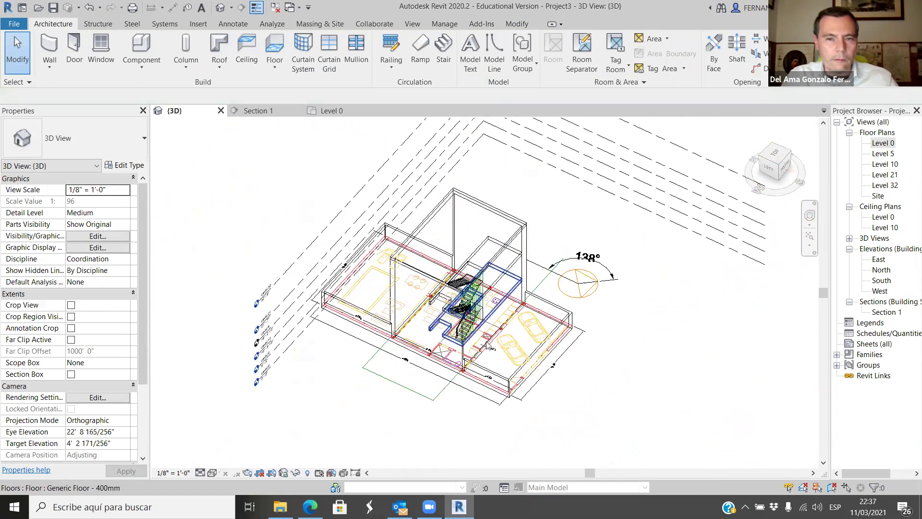
scroll(487, 345, up, 8)
scroll(452, 328, down, 10)
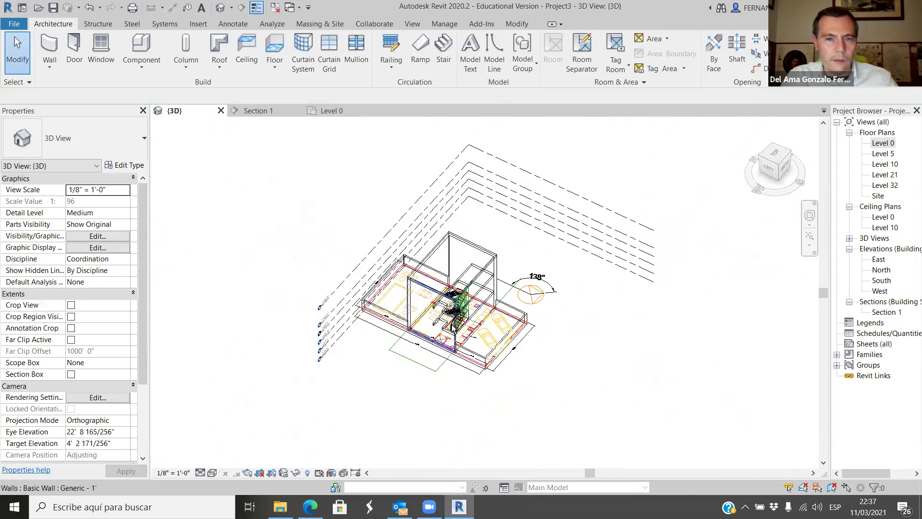
scroll(582, 393, up, 5)
shift+middle_drag(582, 393, 557, 389)
scroll(320, 266, up, 8)
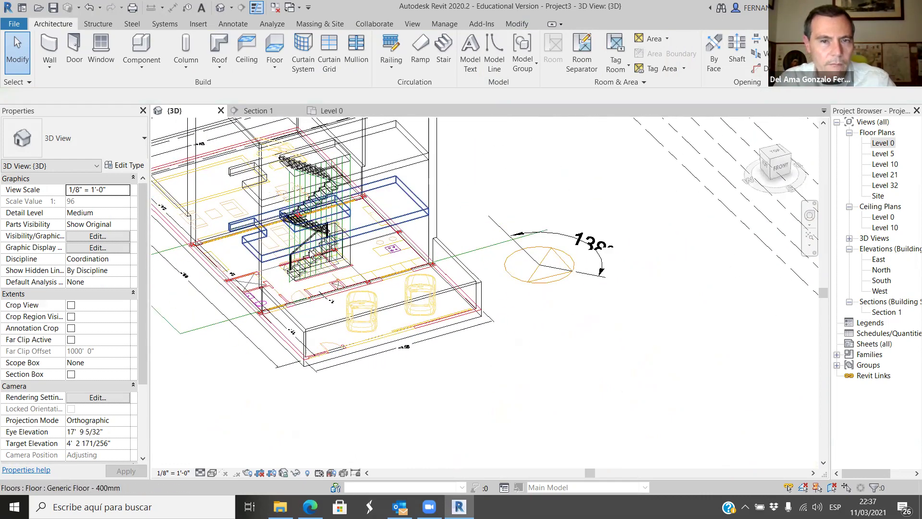
scroll(321, 265, down, 2)
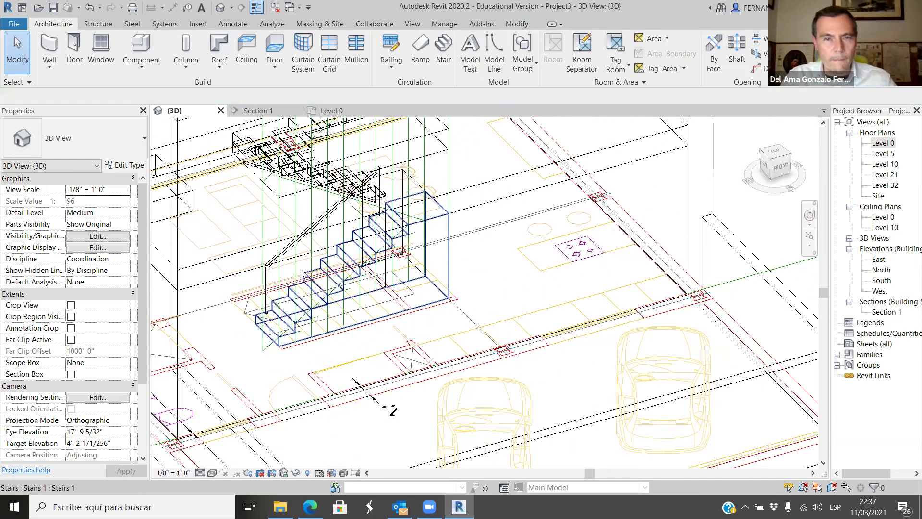
click(779, 167)
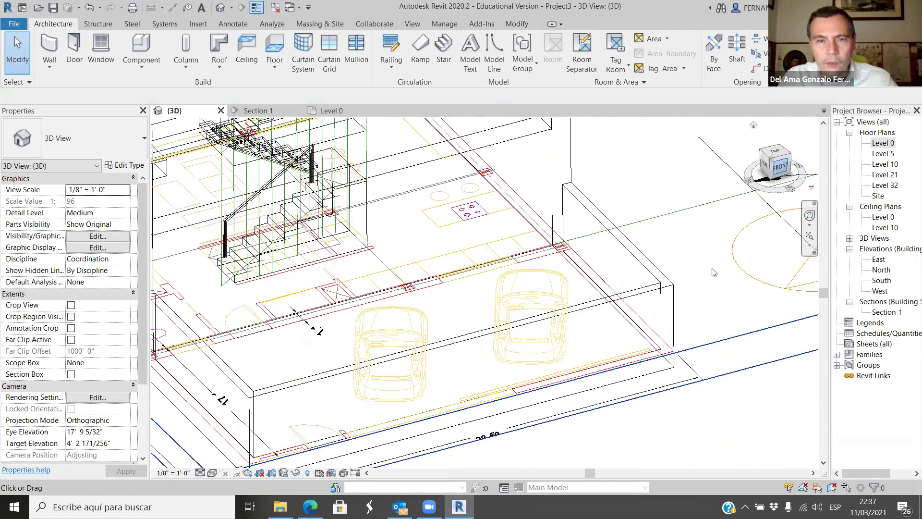
Start a Roof by Extrusion, bringing up its reference level dialog at Level 32.
scroll(544, 340, up, 10)
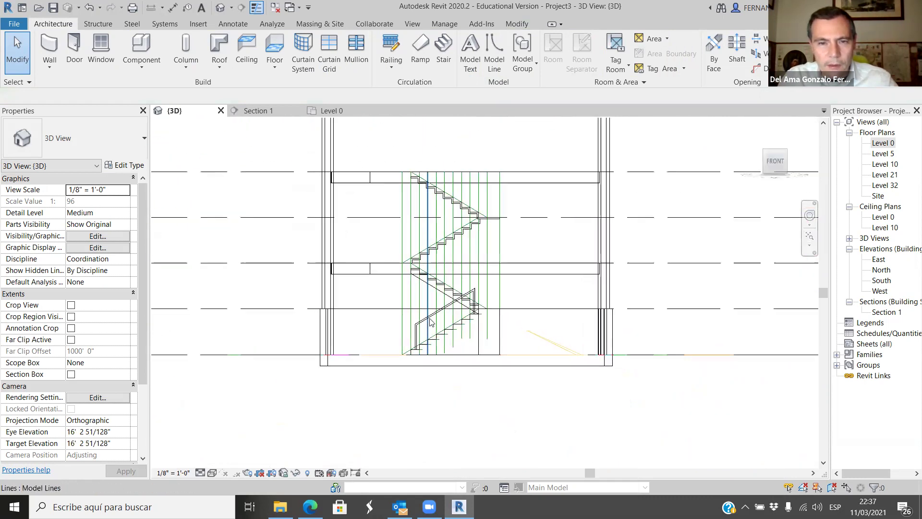
scroll(348, 178, down, 4)
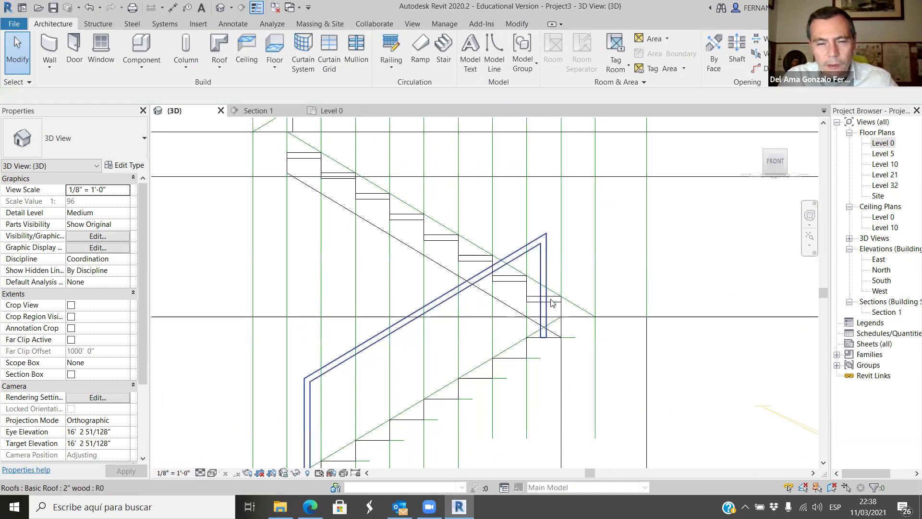
click(227, 71)
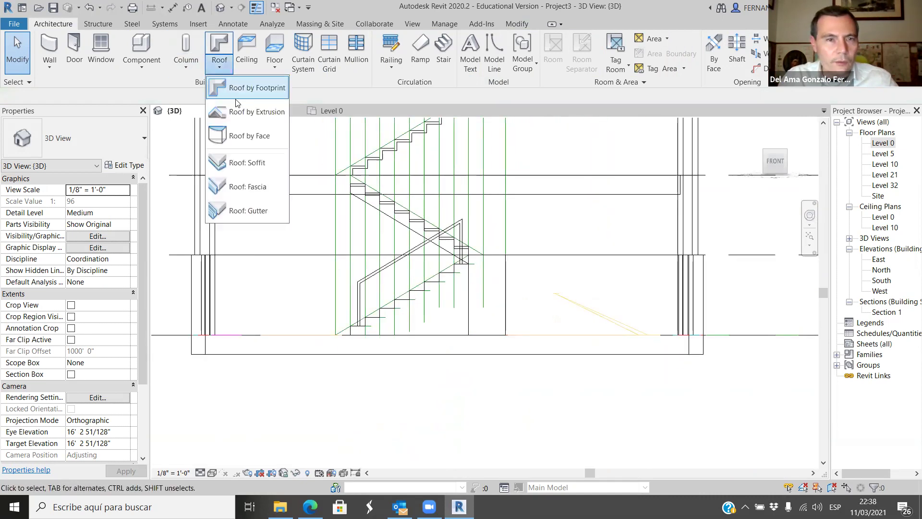
click(258, 111)
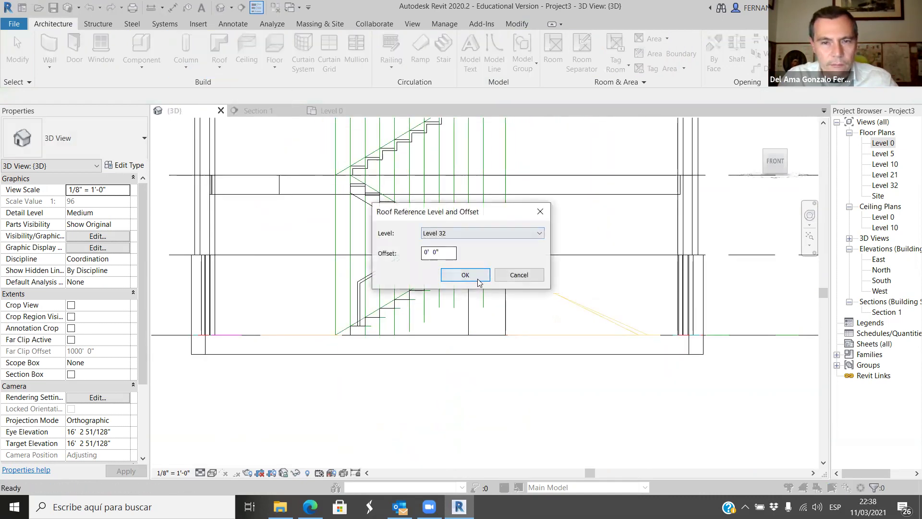
Accept Level 32, sketch a sloped profile along the stair flight, and finish the 2" wood extrusion roof.
click(465, 275)
scroll(479, 269, up, 5)
click(479, 270)
scroll(479, 260, down, 2)
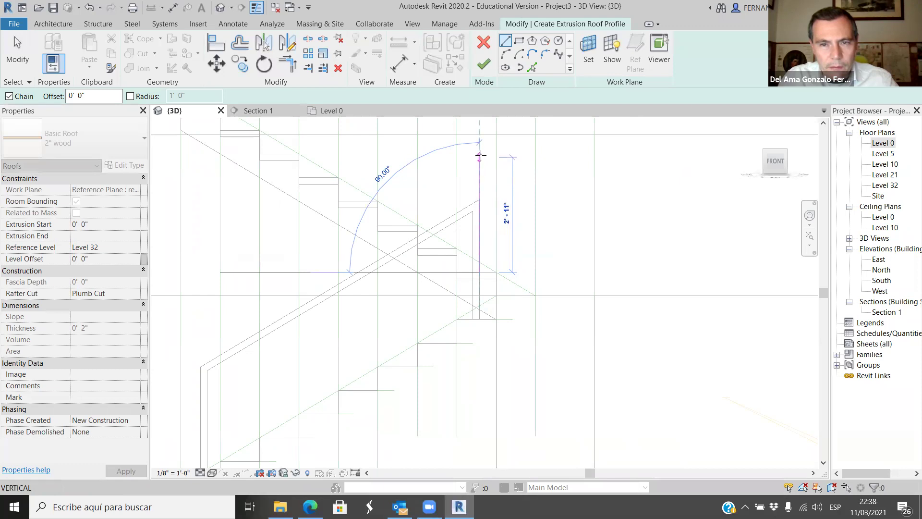
scroll(509, 351, down, 3)
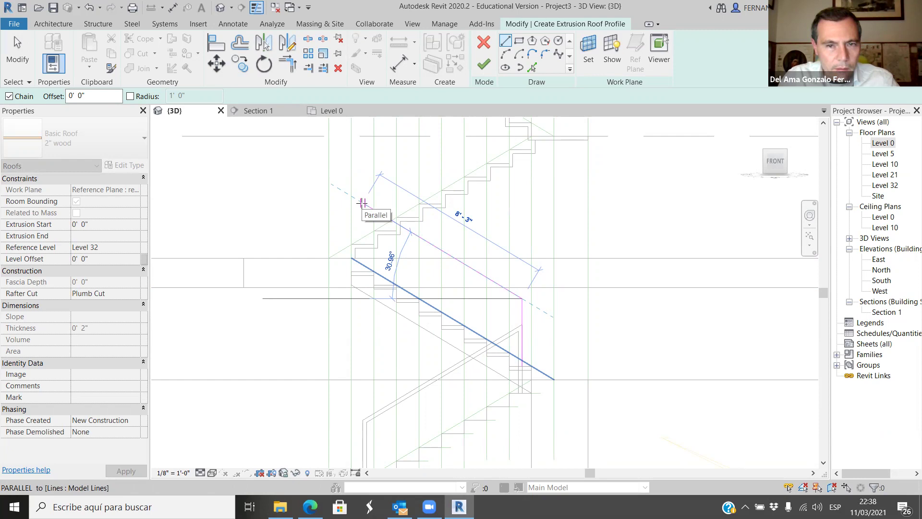
scroll(361, 203, up, 3)
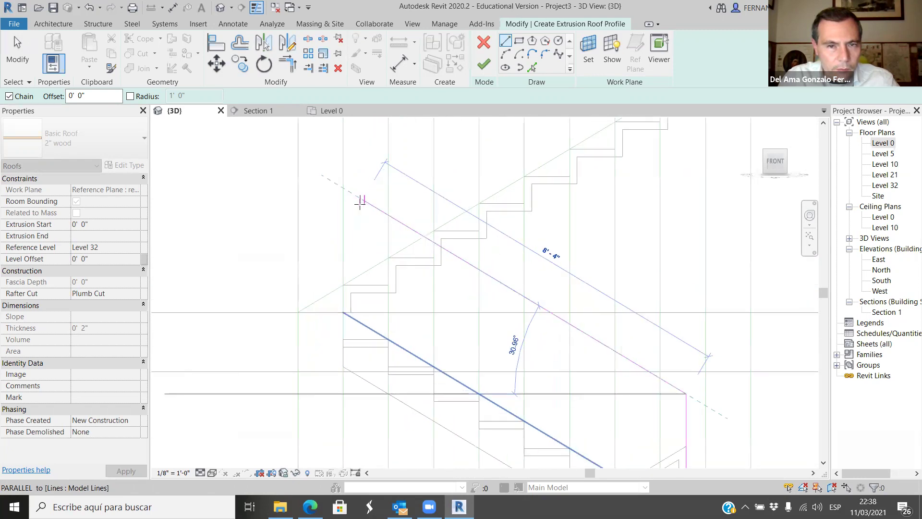
click(364, 202)
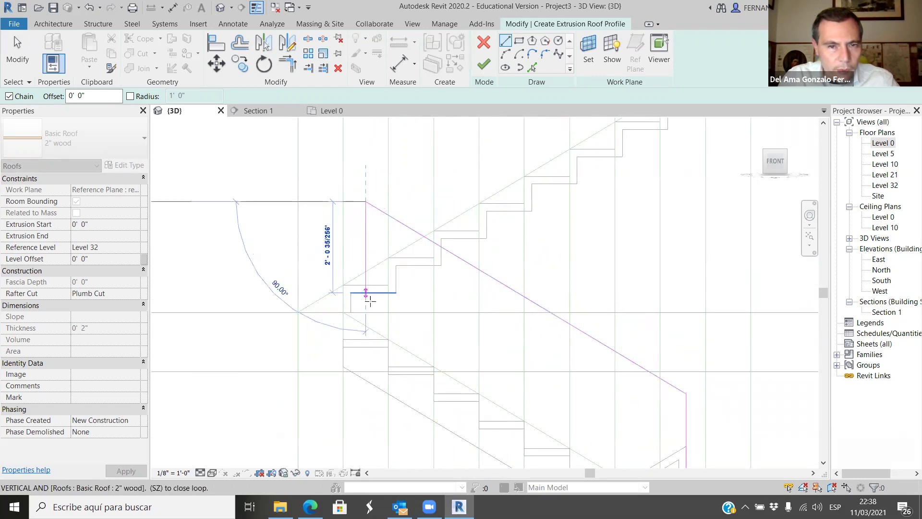
click(366, 339)
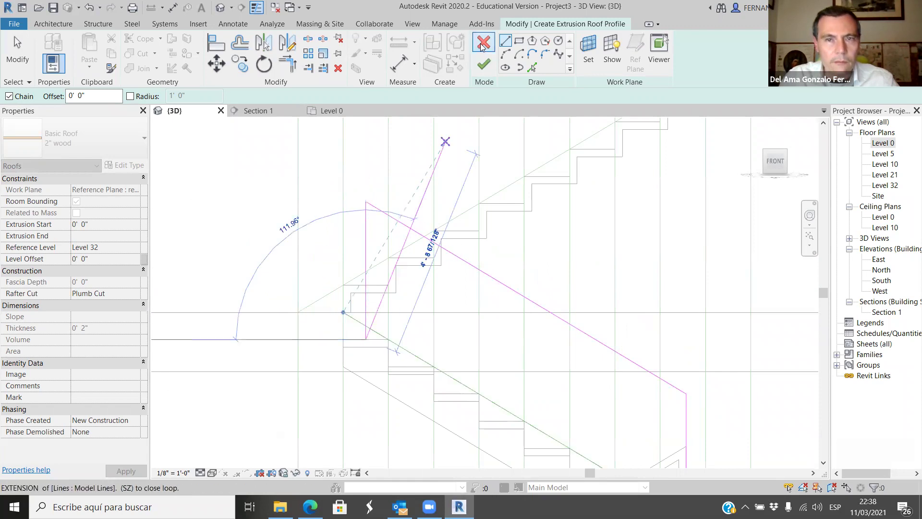
click(483, 69)
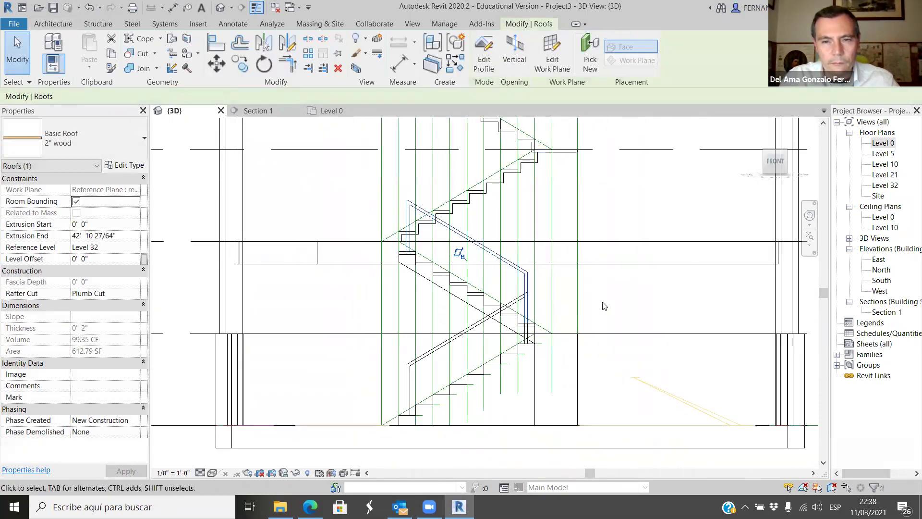
Orbit to an oblique view, select the new extruded roof, and switch to the top view.
click(604, 306)
scroll(597, 312, down, 4)
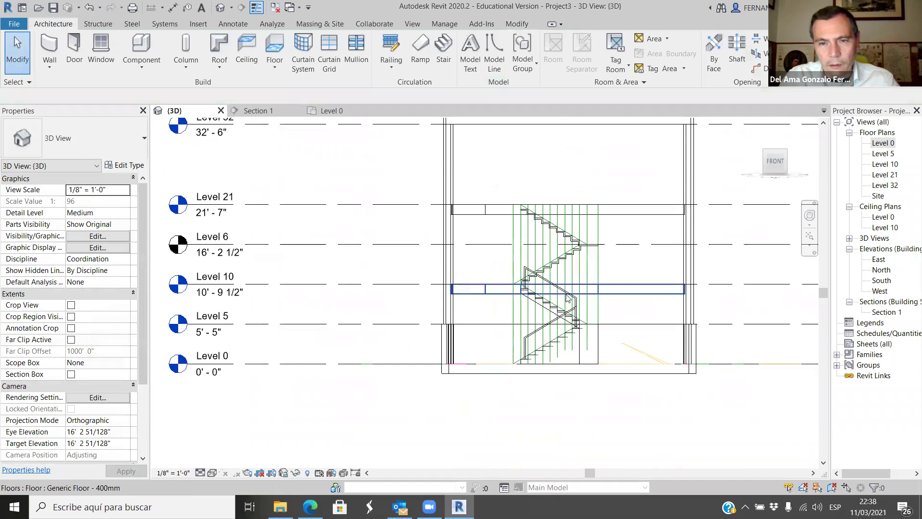
shift+middle_drag(568, 298, 365, 260)
click(339, 235)
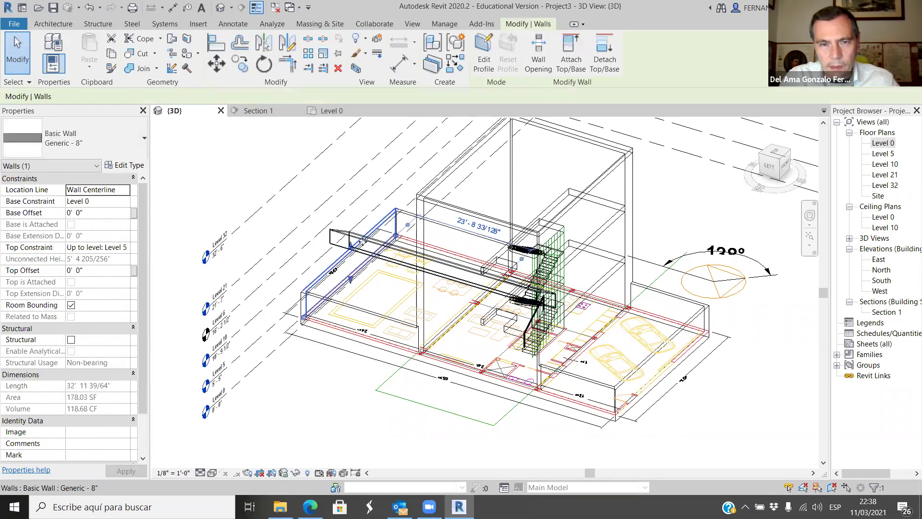
click(339, 236)
click(773, 153)
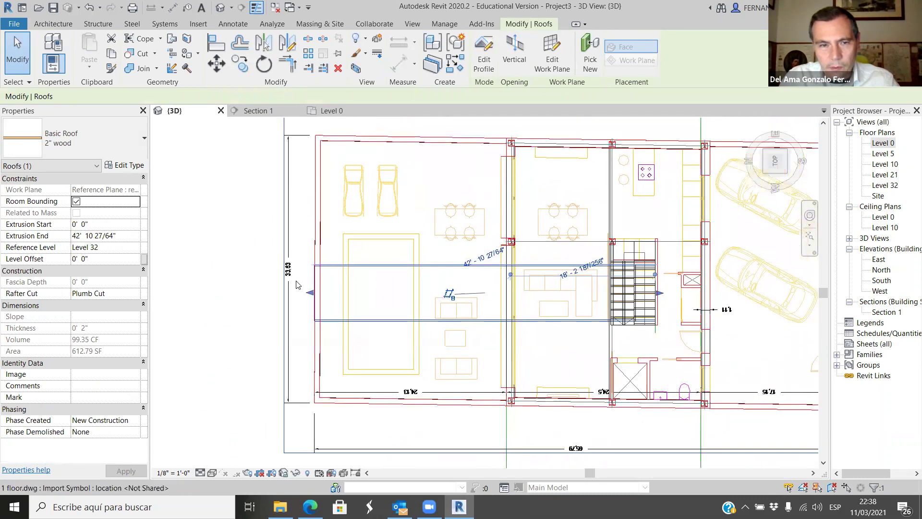
Drag the roof's end handle so it extrudes only from 2' 7 31/64" to 2' 9 31/64".
drag(618, 299, 580, 301)
scroll(610, 297, up, 8)
scroll(610, 282, up, 5)
scroll(480, 260, down, 5)
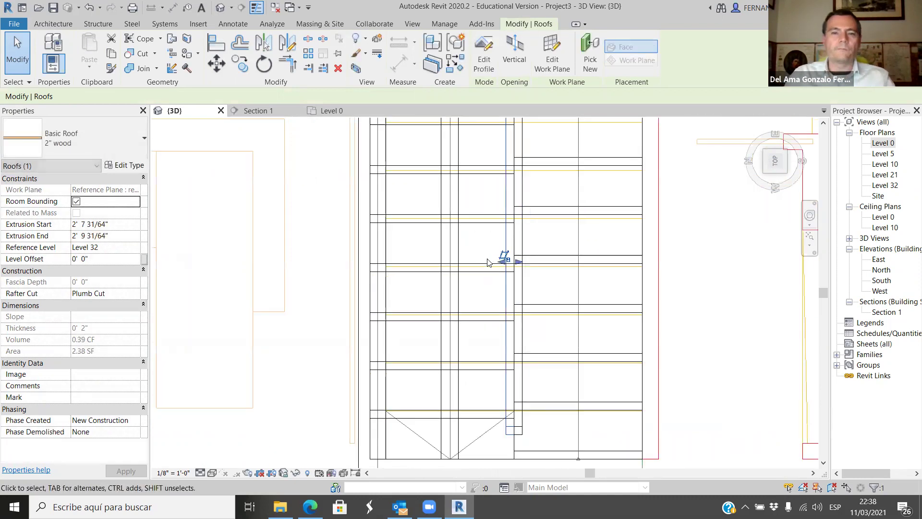
key(Escape)
scroll(481, 288, down, 3)
shift+middle_drag(481, 288, 714, 260)
scroll(288, 317, up, 3)
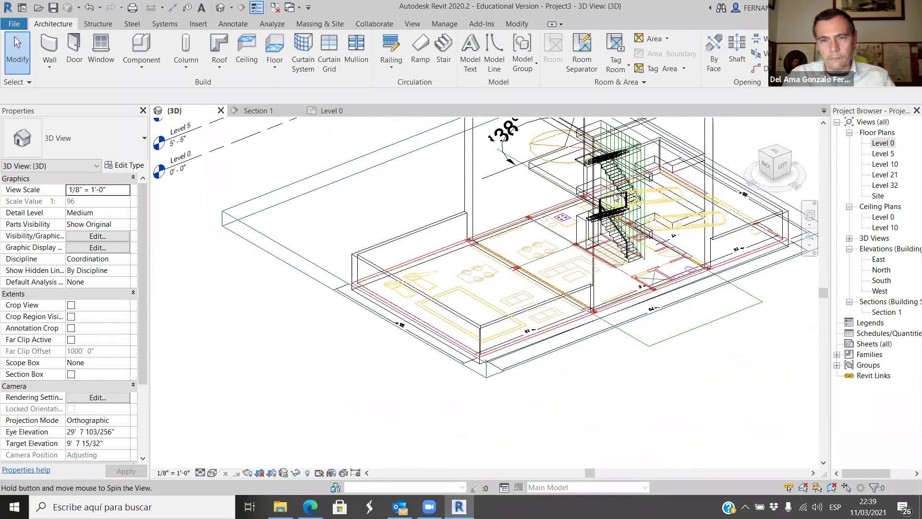
Orbit and zoom around the stair to inspect the thin wooden rails along both flights.
scroll(611, 267, up, 5)
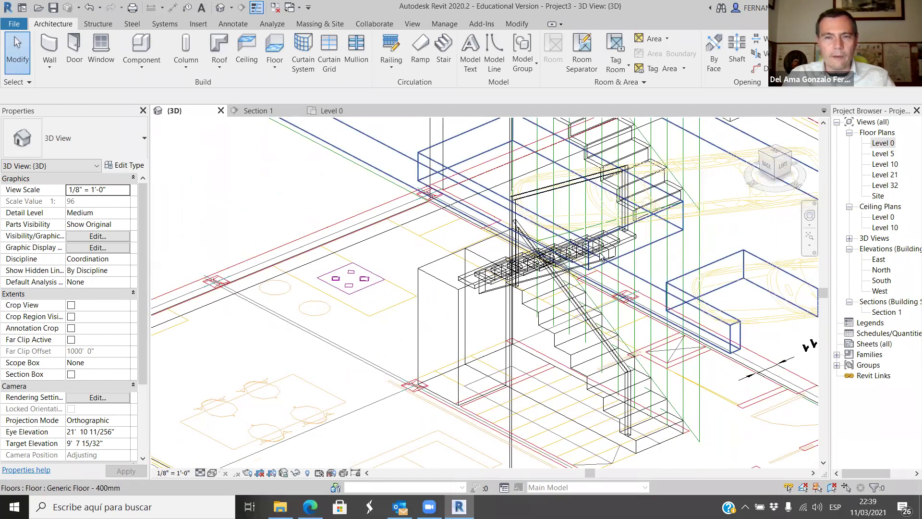
shift+middle_drag(482, 190, 537, 313)
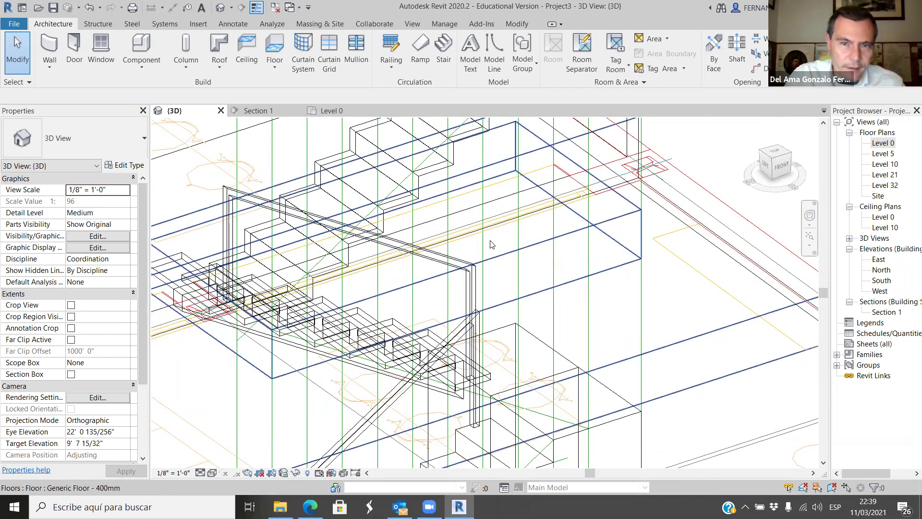
scroll(485, 246, up, 3)
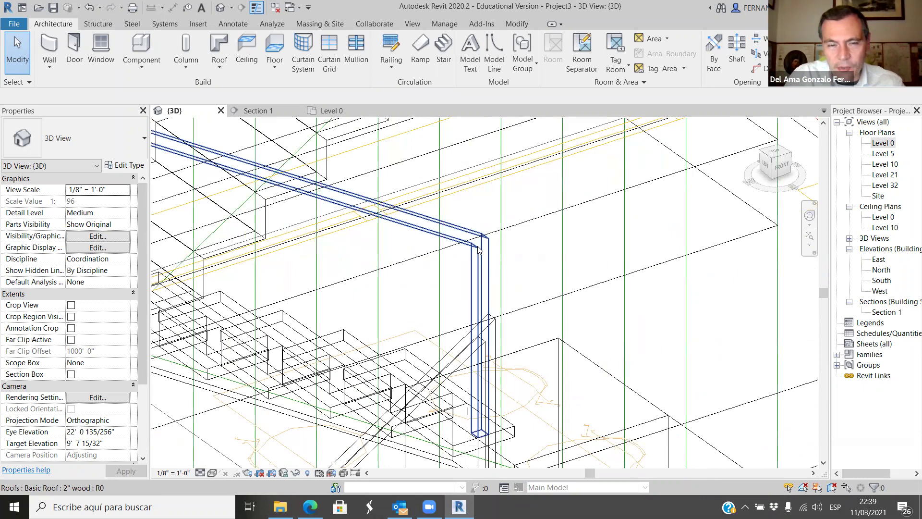
scroll(478, 248, down, 3)
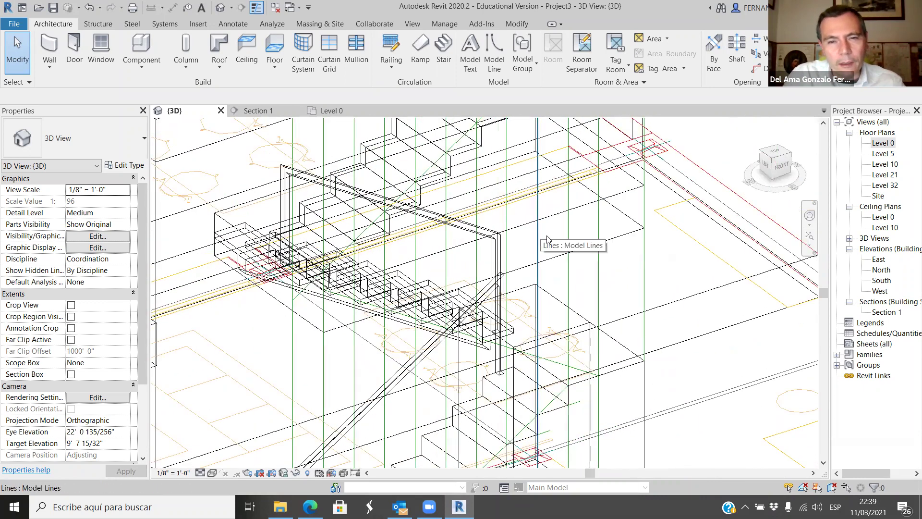
scroll(547, 238, down, 2)
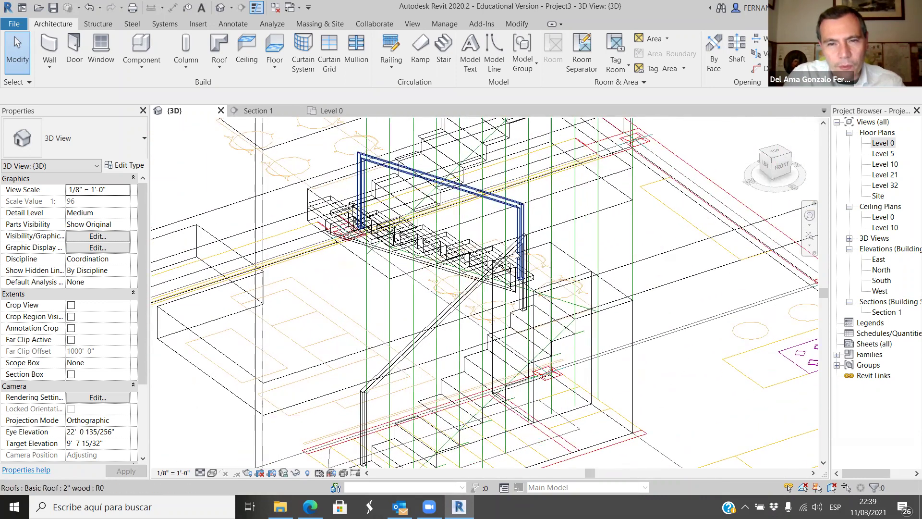
scroll(448, 368, up, 3)
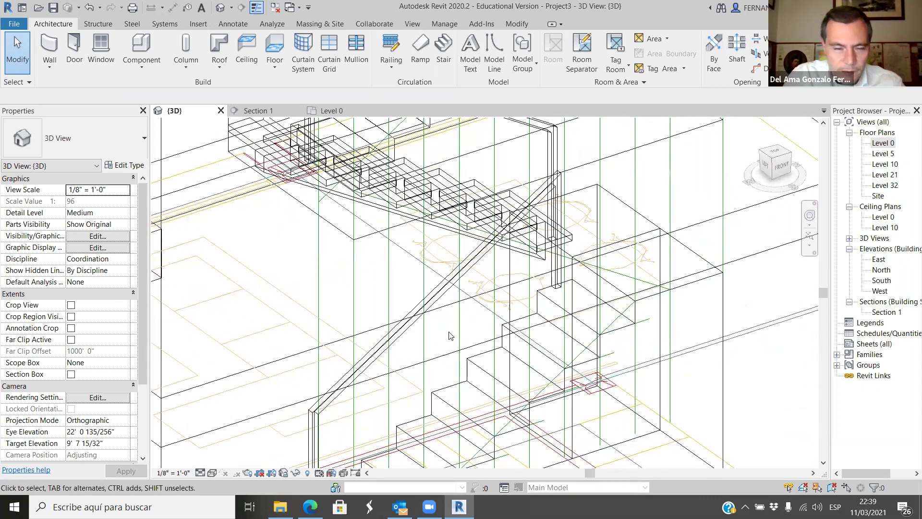
scroll(451, 335, up, 4)
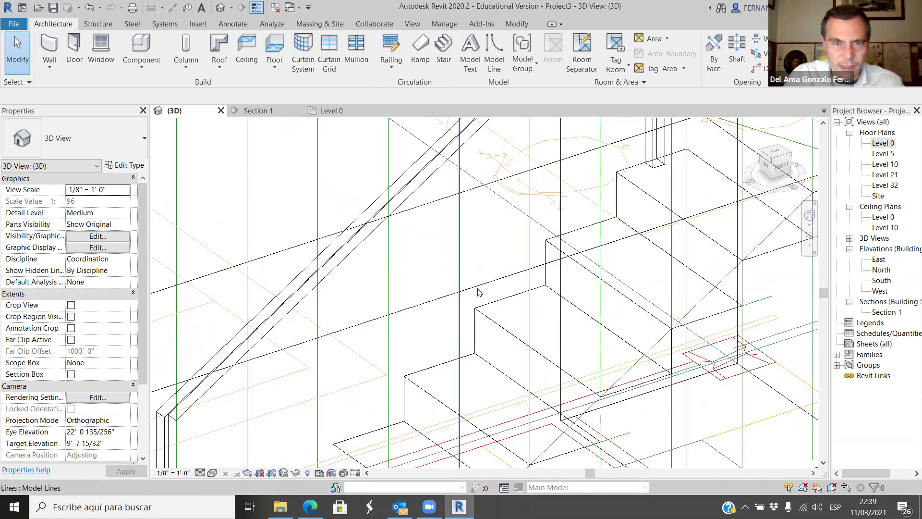
scroll(478, 292, down, 2)
scroll(455, 338, up, 2)
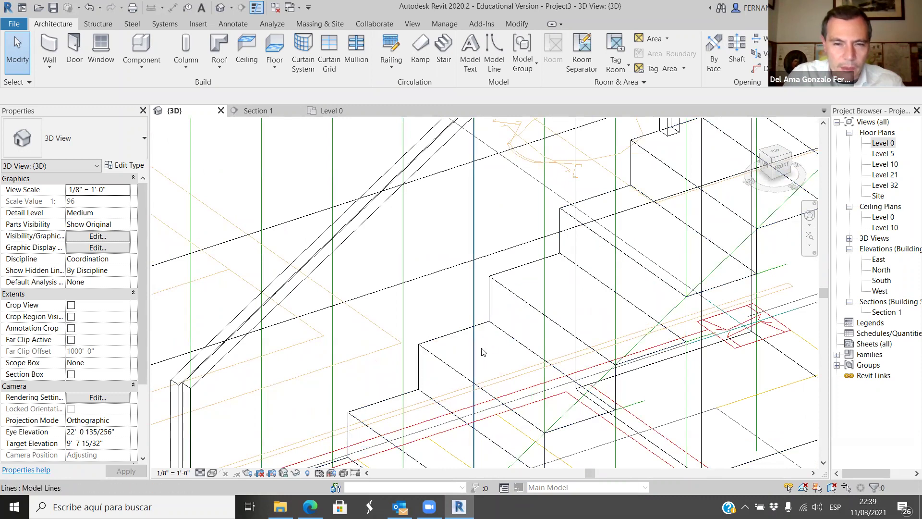
scroll(326, 360, down, 2)
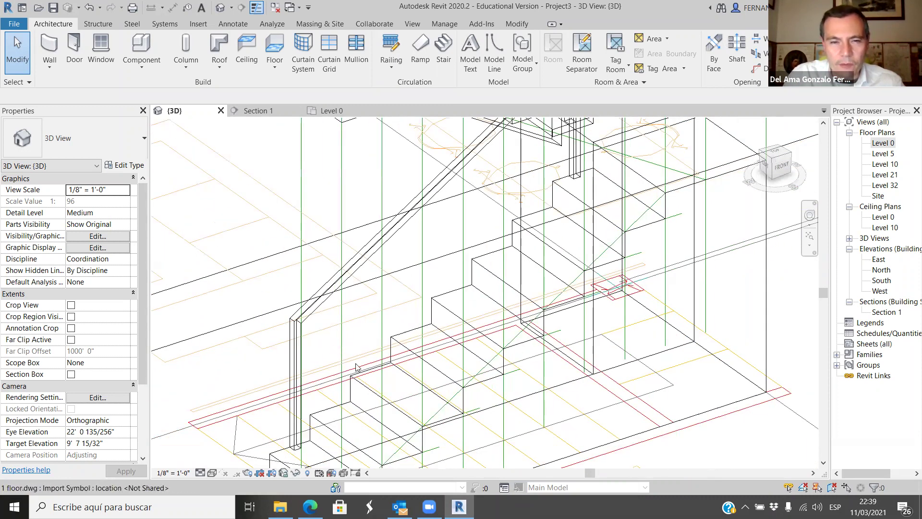
scroll(461, 259, down, 4)
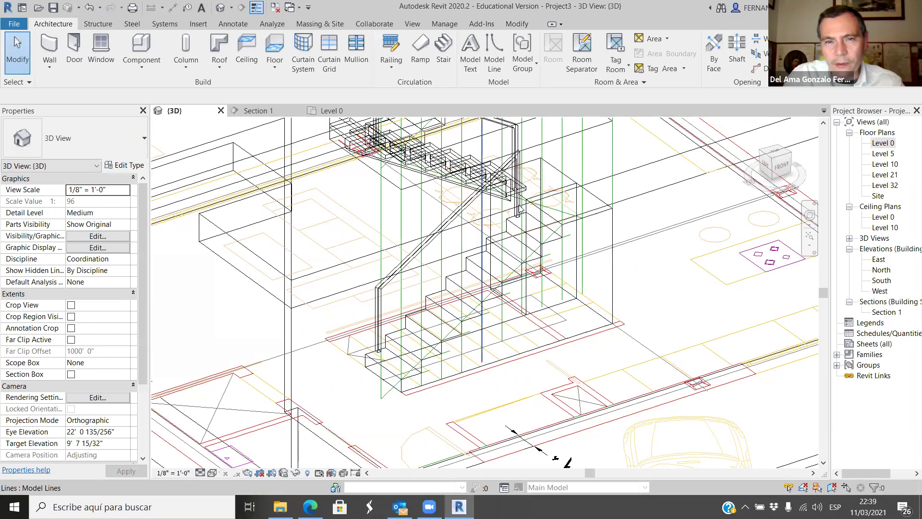
scroll(512, 204, up, 2)
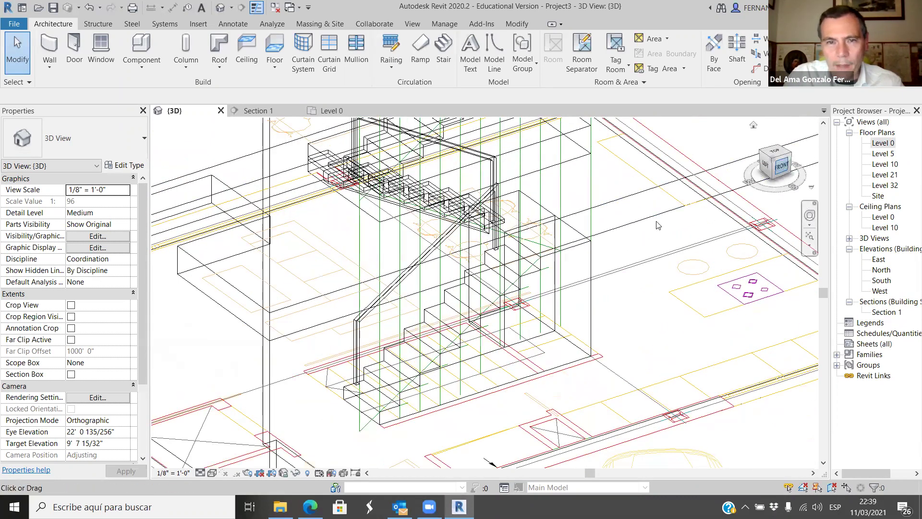
scroll(454, 316, up, 5)
scroll(483, 335, up, 3)
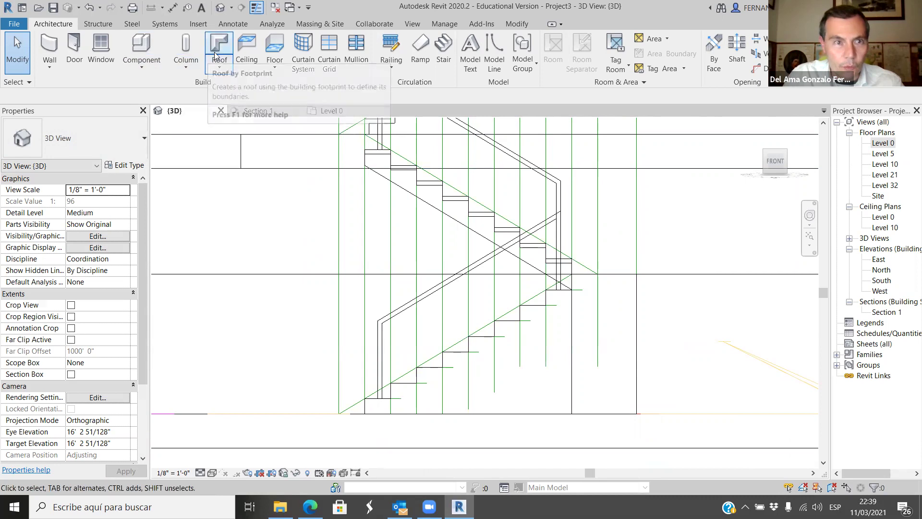
Start a Model In-Place component in the Railings > Terminations category.
click(141, 66)
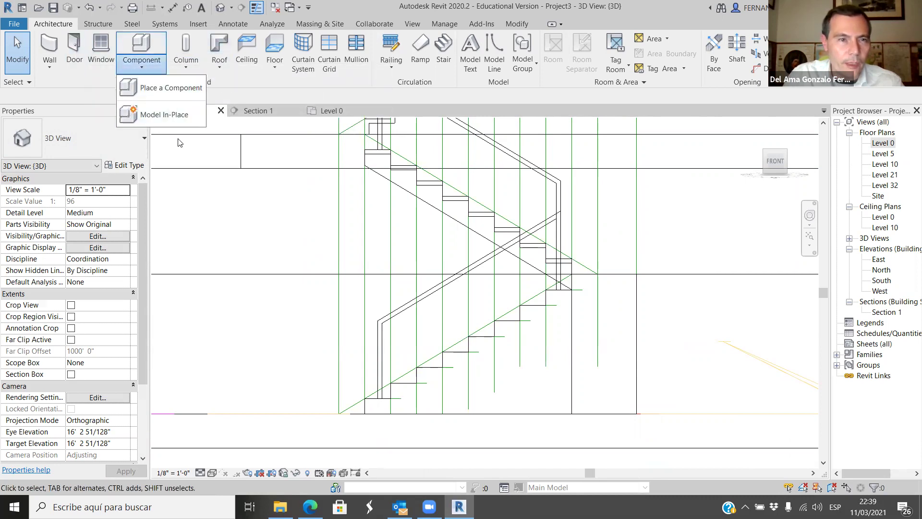
click(164, 115)
scroll(427, 226, down, 3)
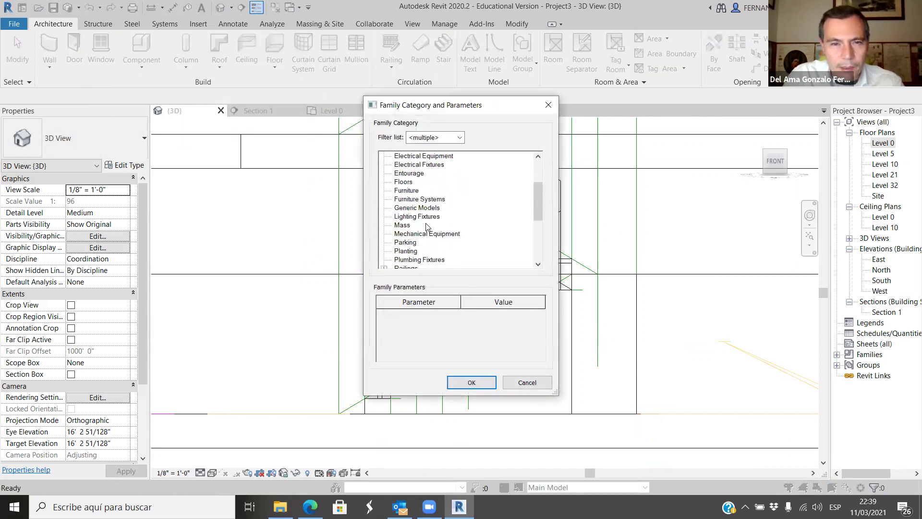
scroll(427, 227, down, 6)
scroll(427, 236, up, 1)
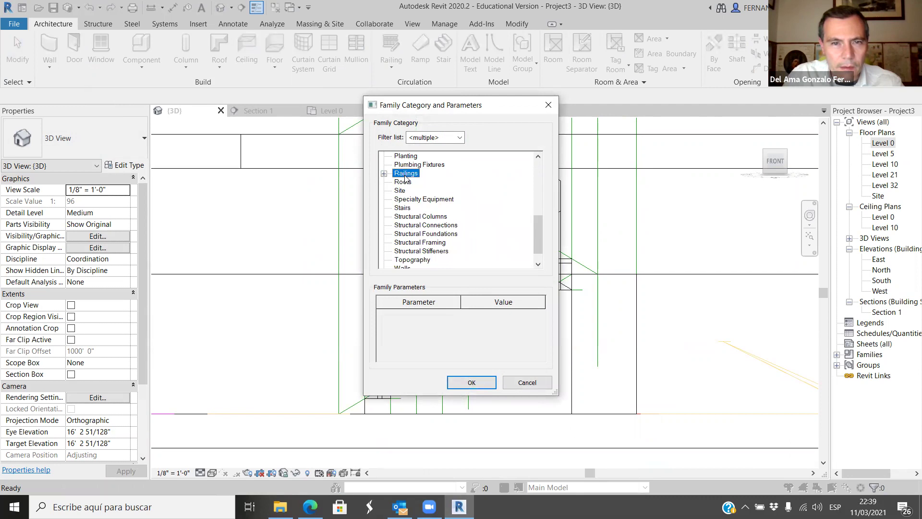
click(384, 173)
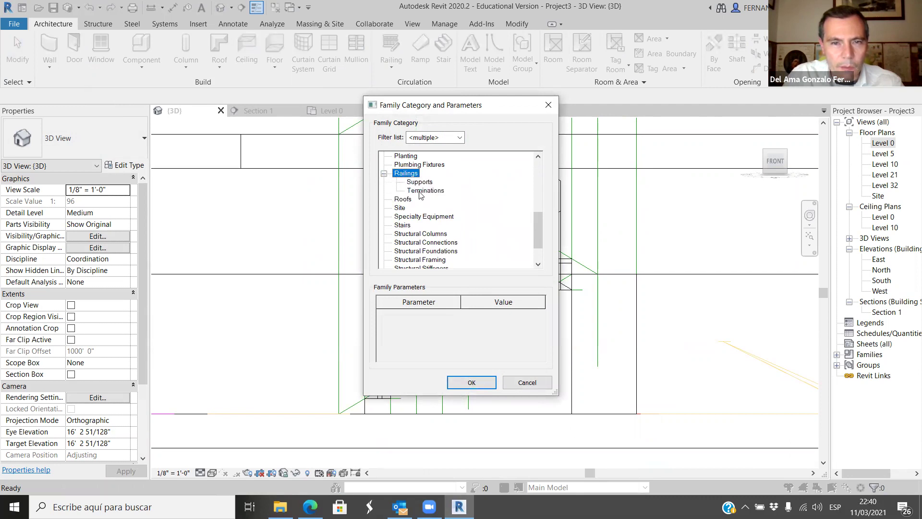
click(472, 382)
Accept the name Terminations 1 and begin an extrusion profile tracing the railing's slope.
click(363, 278)
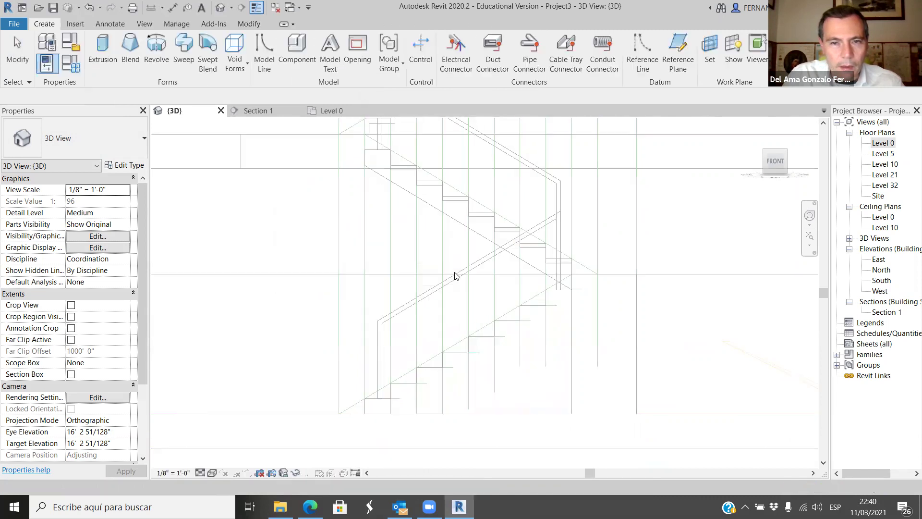
click(101, 48)
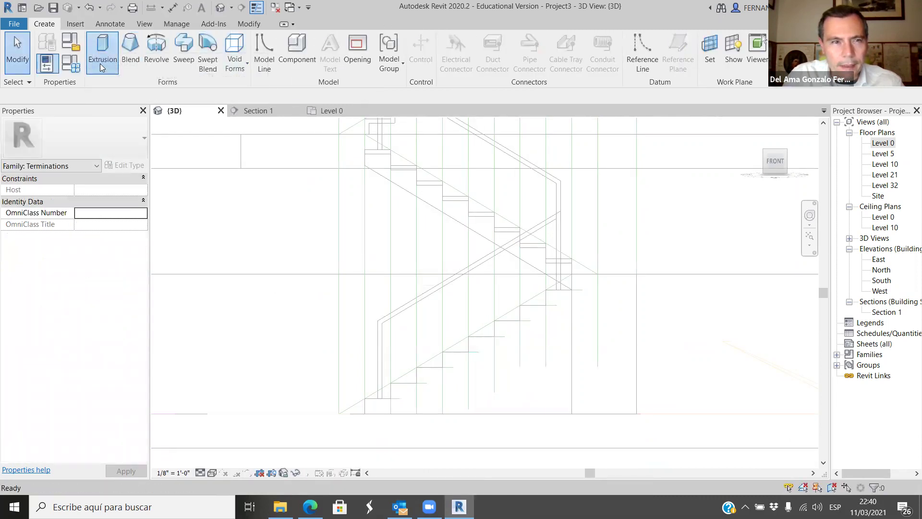
scroll(525, 244, up, 3)
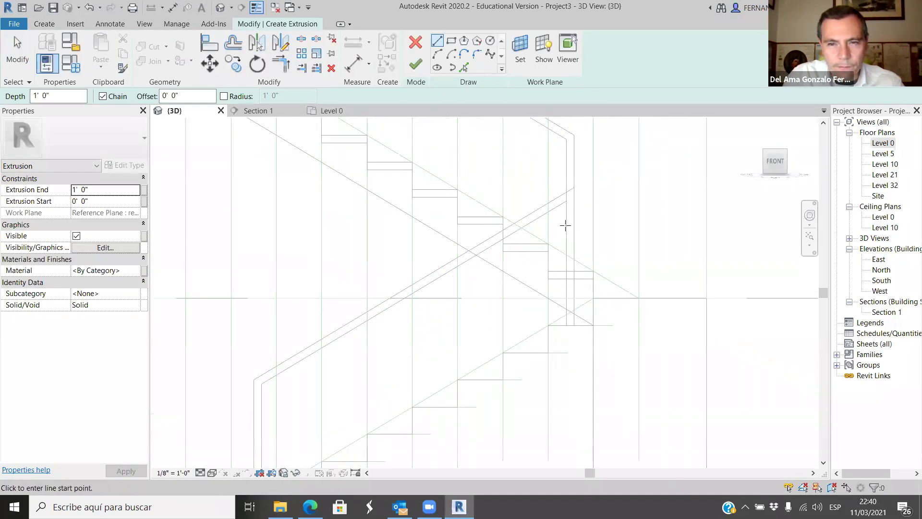
click(568, 196)
scroll(529, 217, down, 1)
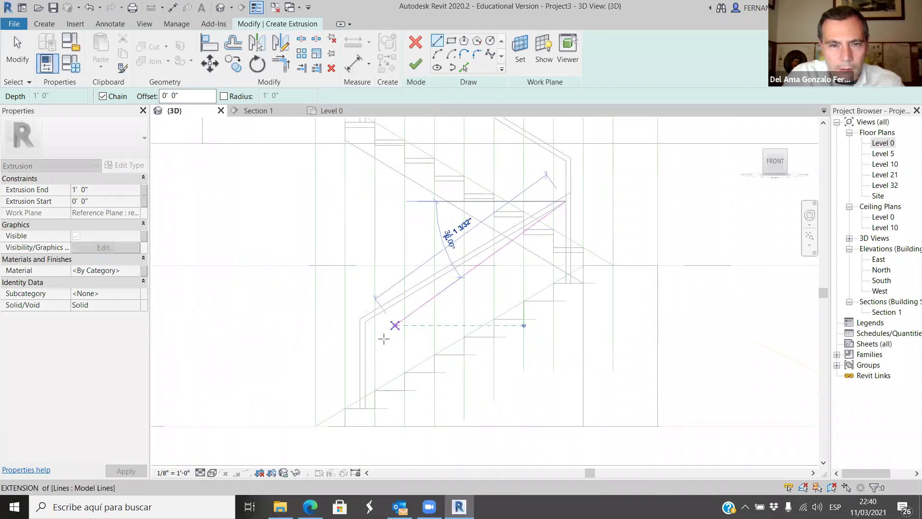
click(355, 313)
scroll(355, 336, up, 1)
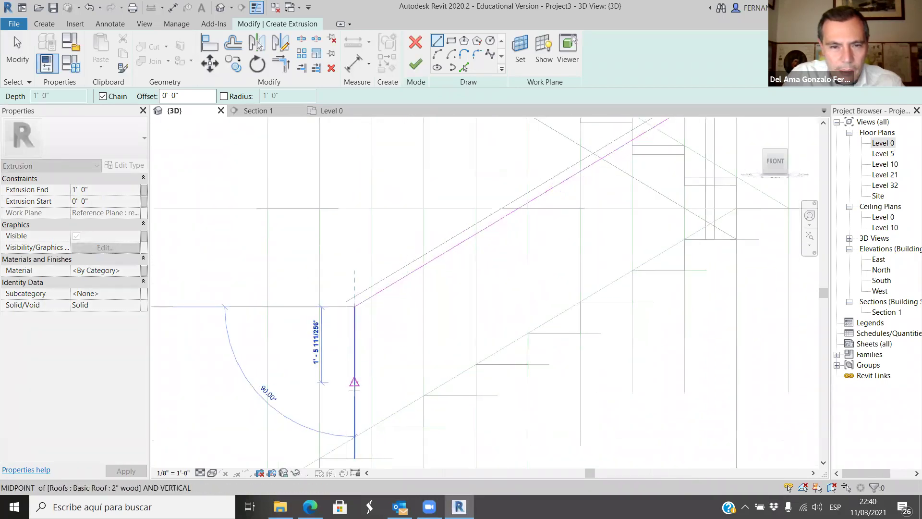
click(354, 415)
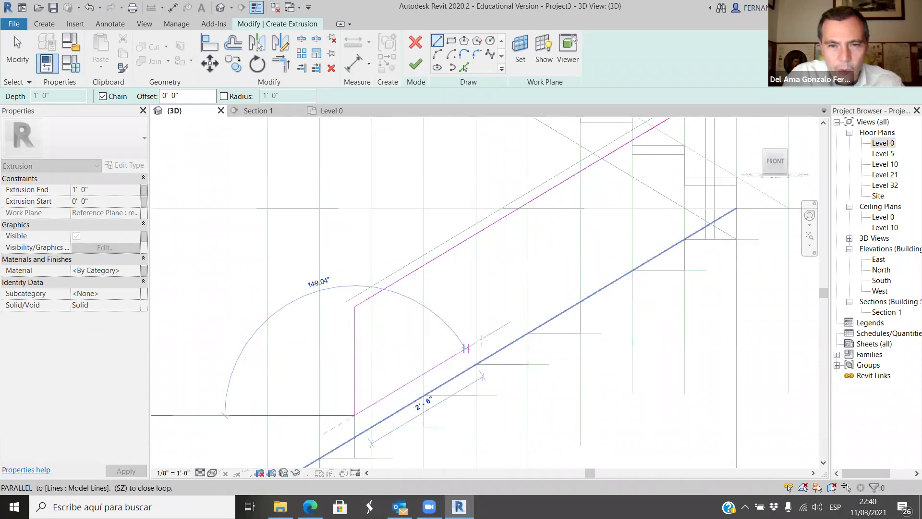
Close the profile loop and finish it into a sloped extrusion 1' 0" deep.
scroll(706, 205, up, 1)
scroll(705, 205, down, 1)
click(701, 207)
scroll(665, 206, up, 1)
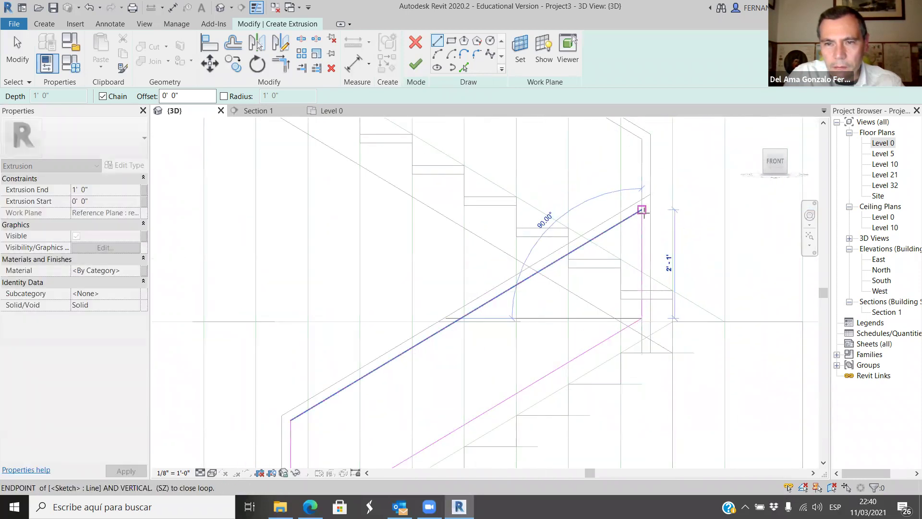
click(642, 212)
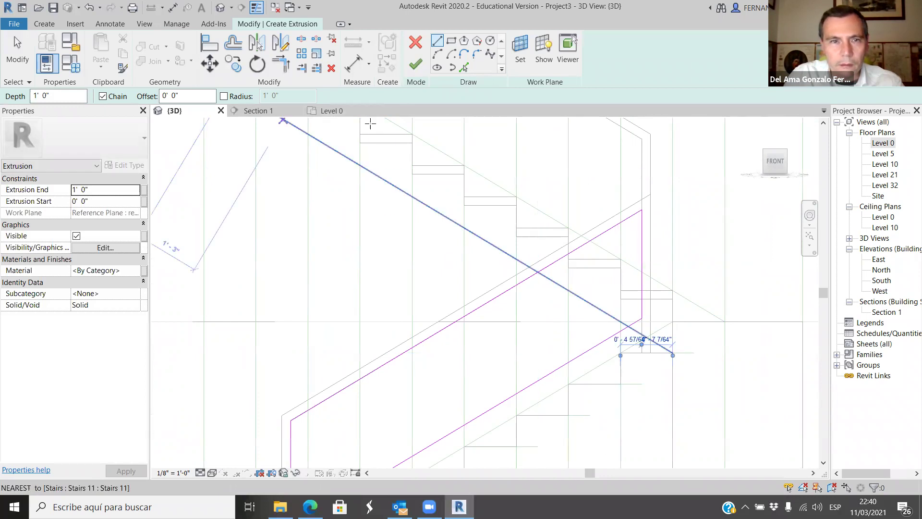
click(418, 71)
Switch to the top view and select the termination extrusion by its edge.
scroll(518, 312, down, 3)
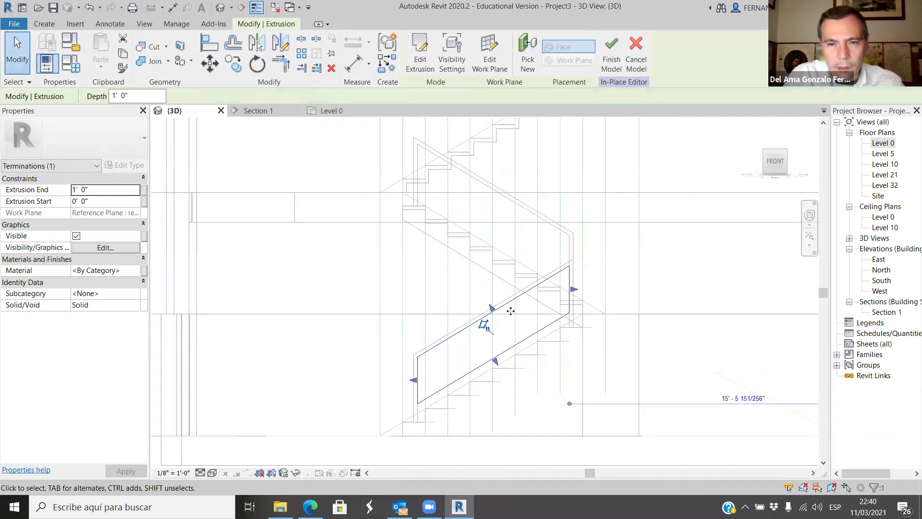
drag(775, 161, 776, 152)
click(776, 152)
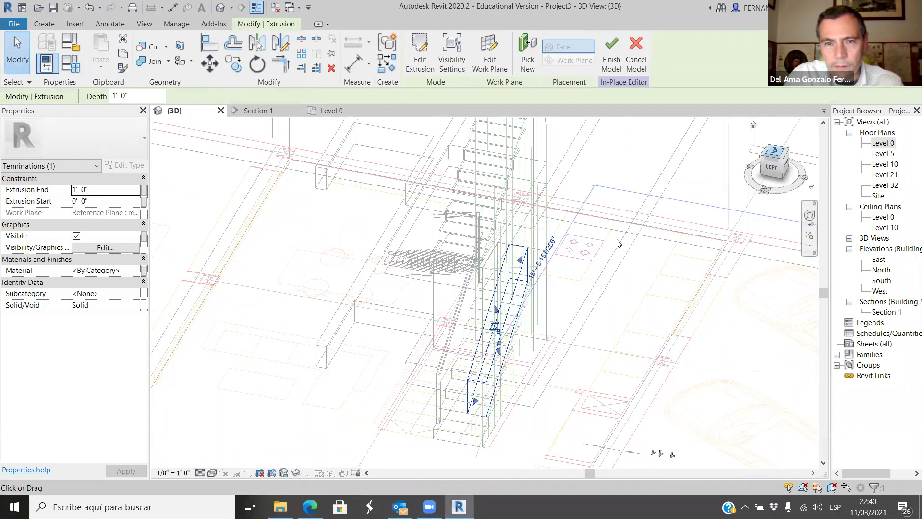
scroll(518, 292, down, 1)
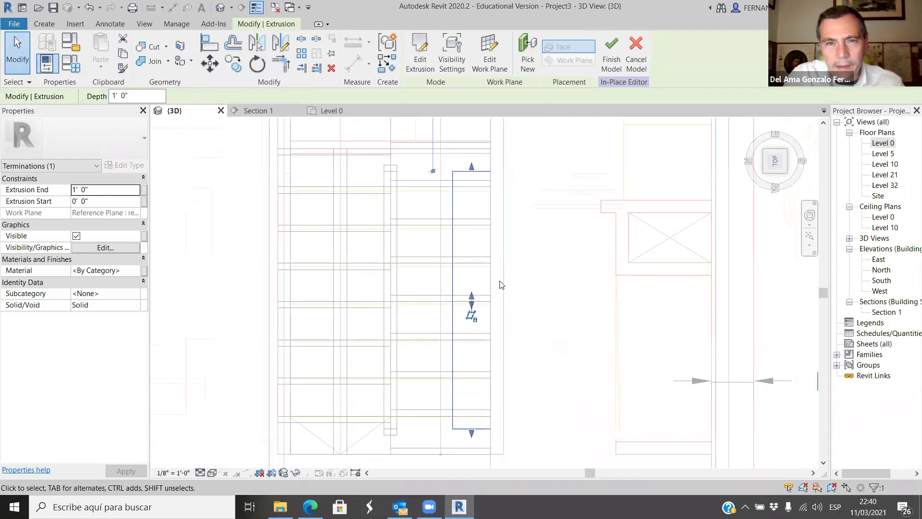
scroll(456, 312, down, 1)
click(538, 288)
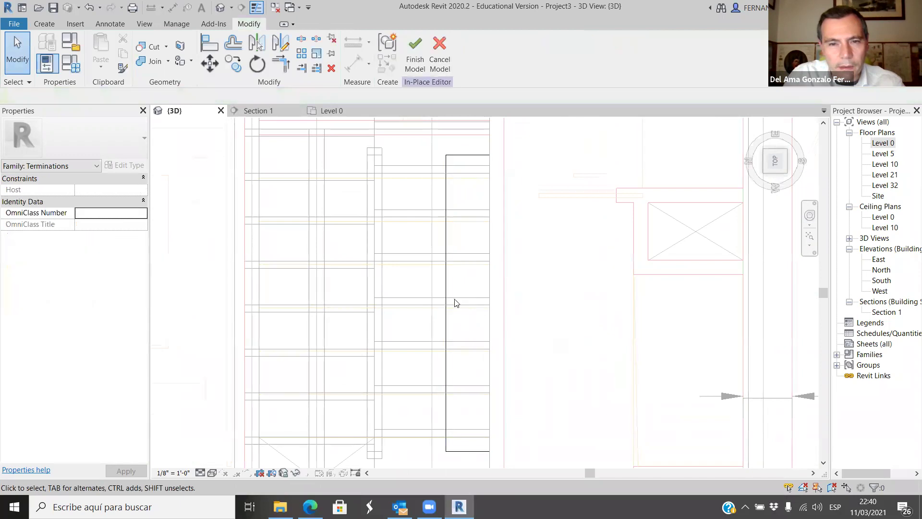
click(447, 302)
Drag the extrusion's handles so it spans only 2' 5 31/64" to 2' 6 61/256".
scroll(450, 306, up, 1)
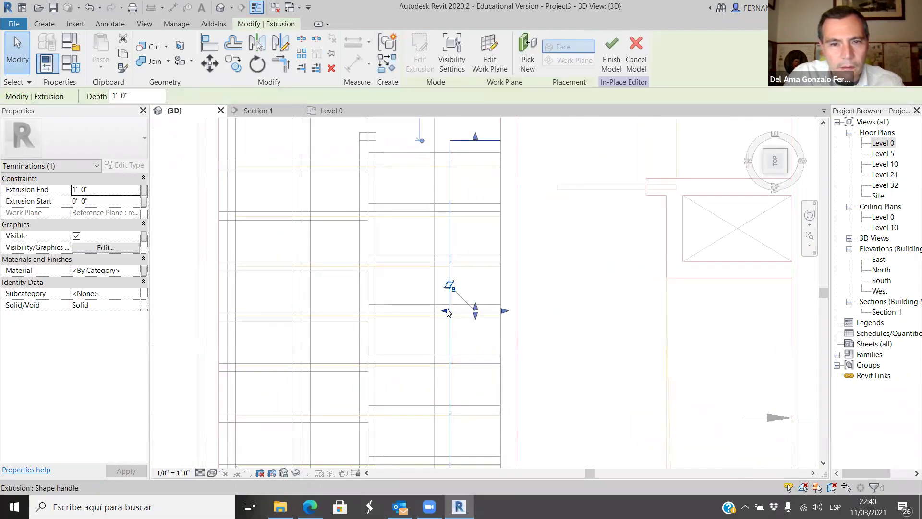
mouse_move(387, 311)
mouse_down()
mouse_move(363, 309)
mouse_move(379, 311)
mouse_up()
scroll(363, 310, up, 3)
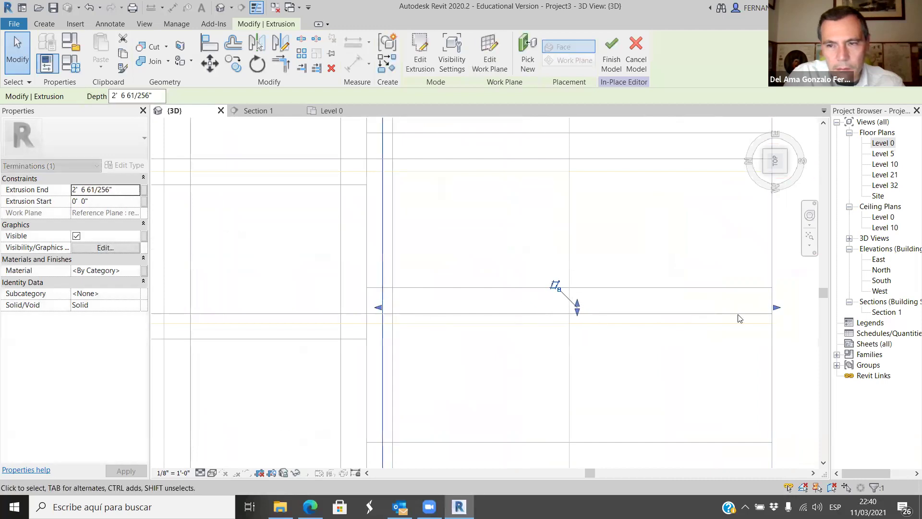
drag(777, 311, 389, 306)
scroll(394, 289, down, 4)
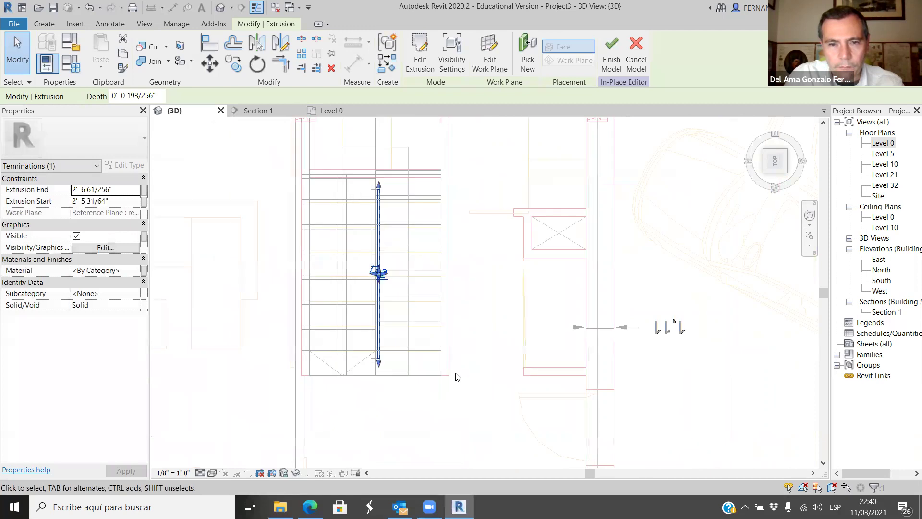
click(465, 396)
scroll(371, 350, down, 6)
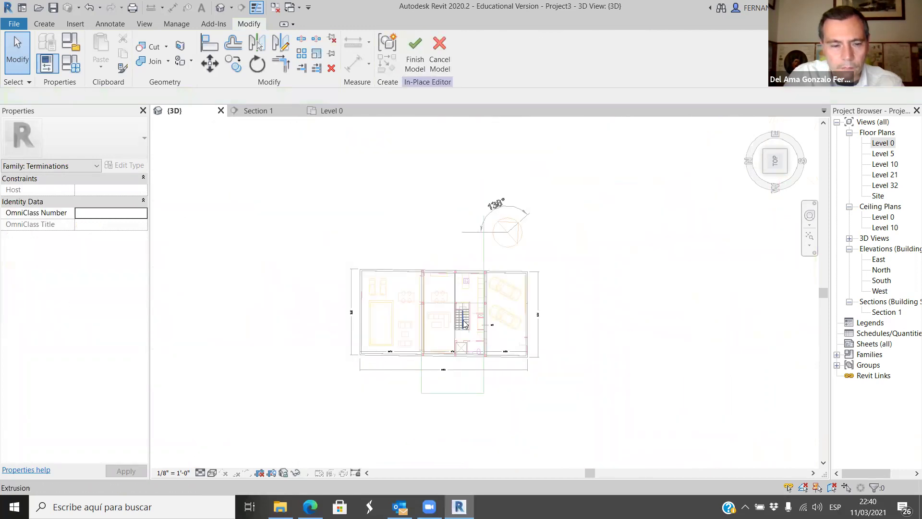
Orbit to an isometric view and check the thin extrusion's shape.
shift+middle_drag(463, 323, 461, 346)
scroll(456, 338, up, 8)
scroll(448, 327, down, 6)
scroll(413, 279, up, 8)
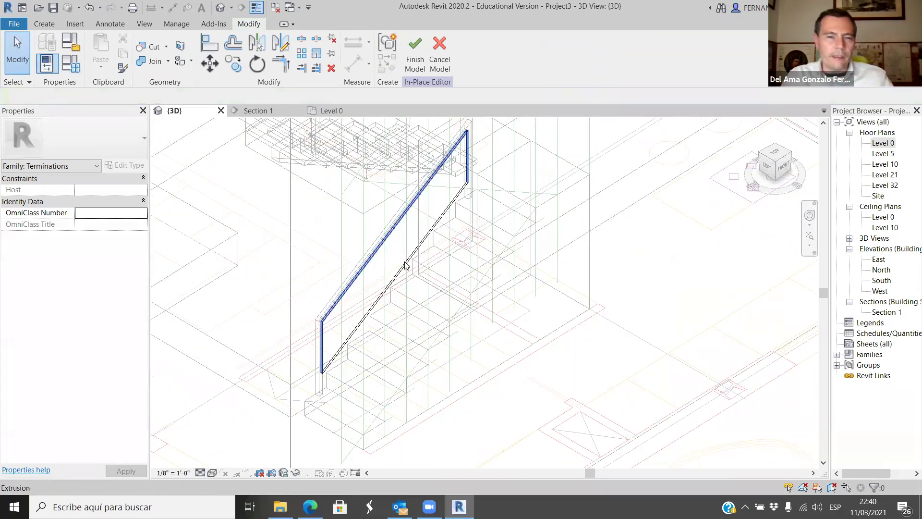
scroll(406, 276, up, 2)
click(381, 262)
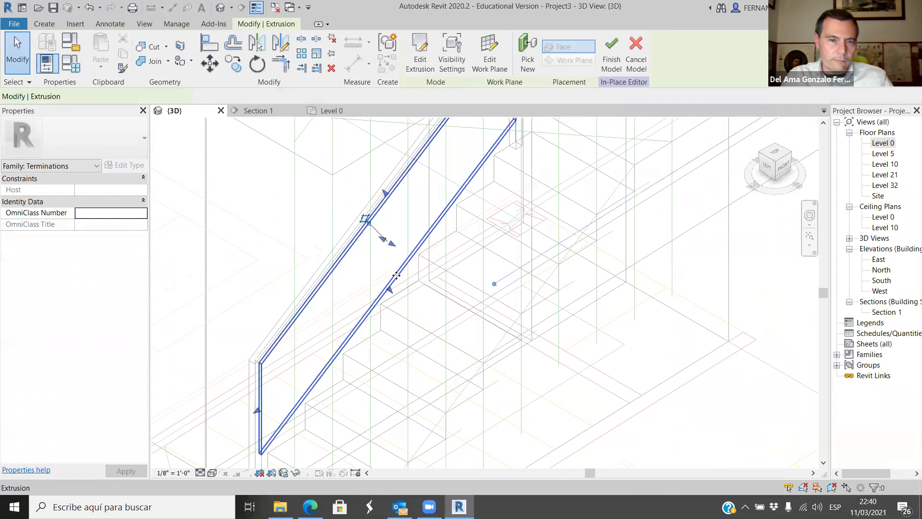
scroll(379, 262, down, 1)
scroll(379, 262, up, 4)
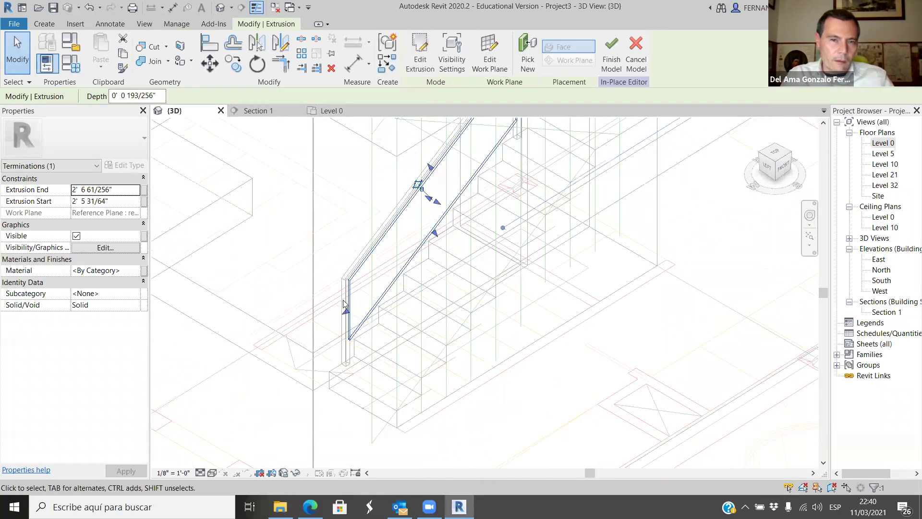
click(336, 223)
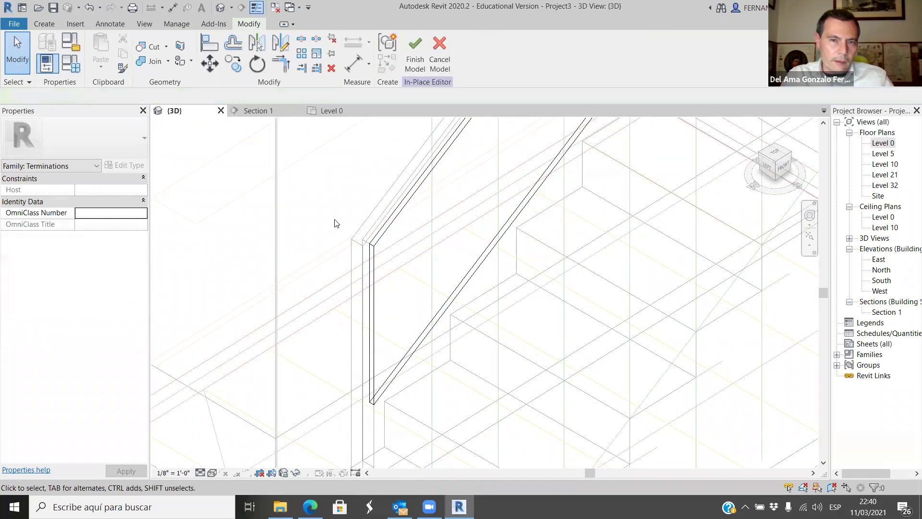
Finish the in-place termination model and select the new railing termination.
click(419, 65)
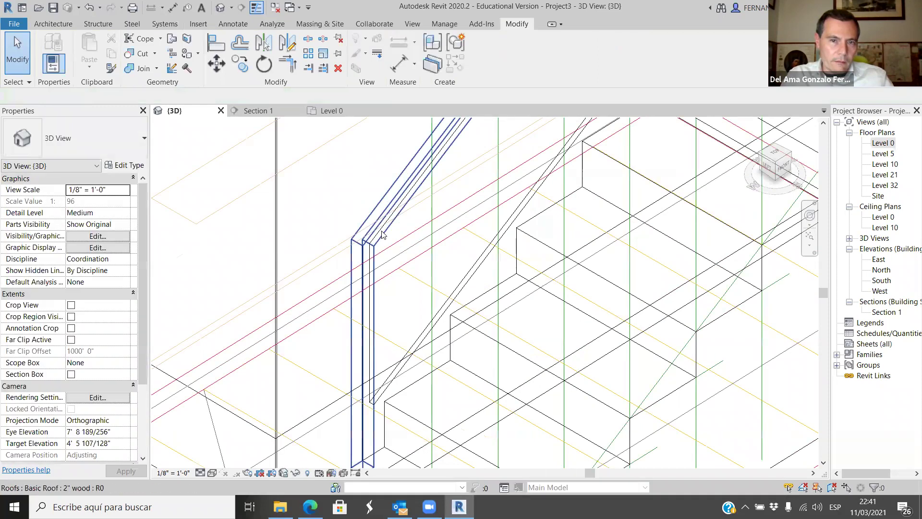
click(363, 229)
scroll(389, 328, down, 1)
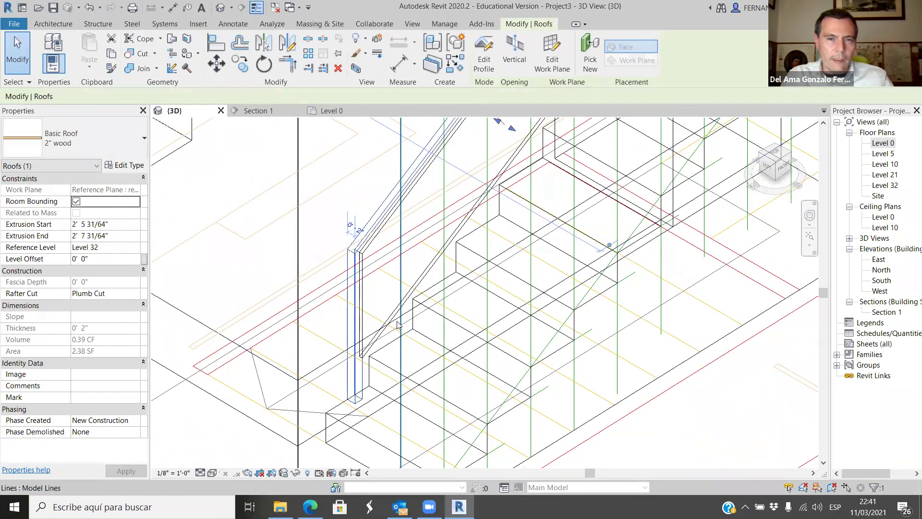
click(393, 317)
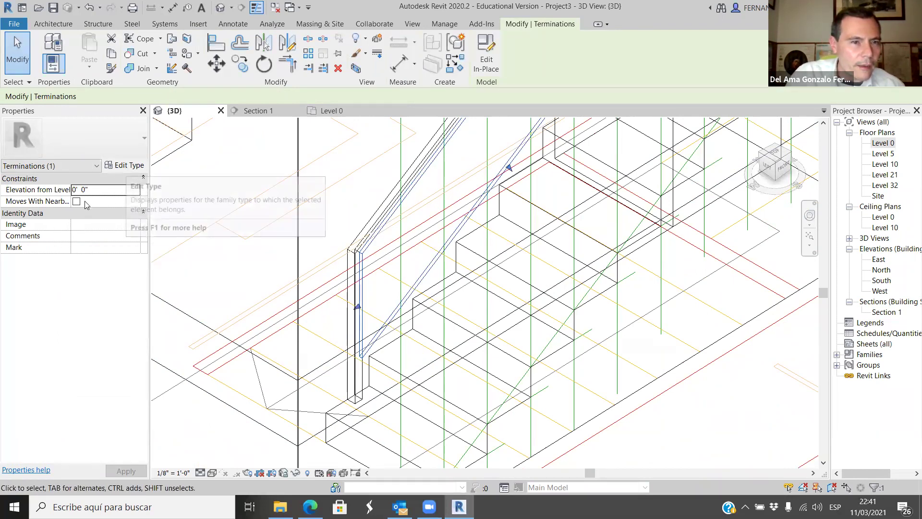
View the termination's type properties, then close them without changes and clear the selection.
click(128, 166)
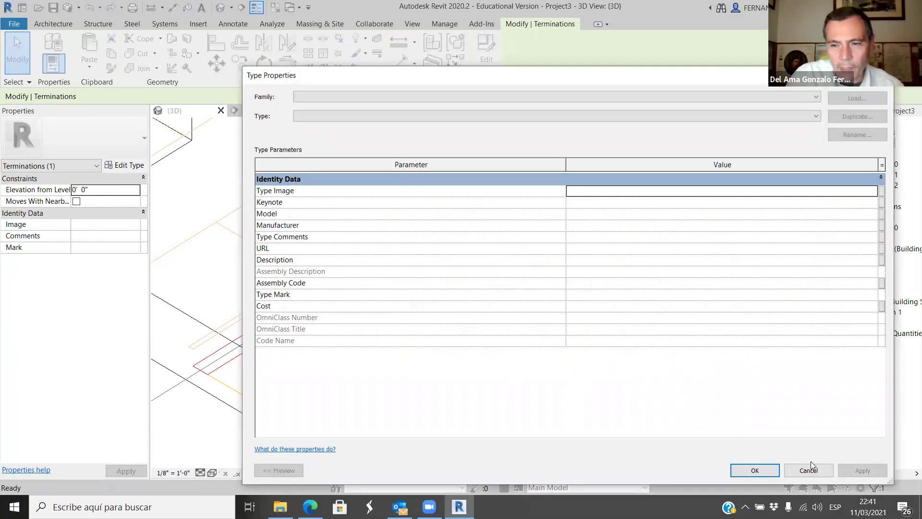
key(Escape)
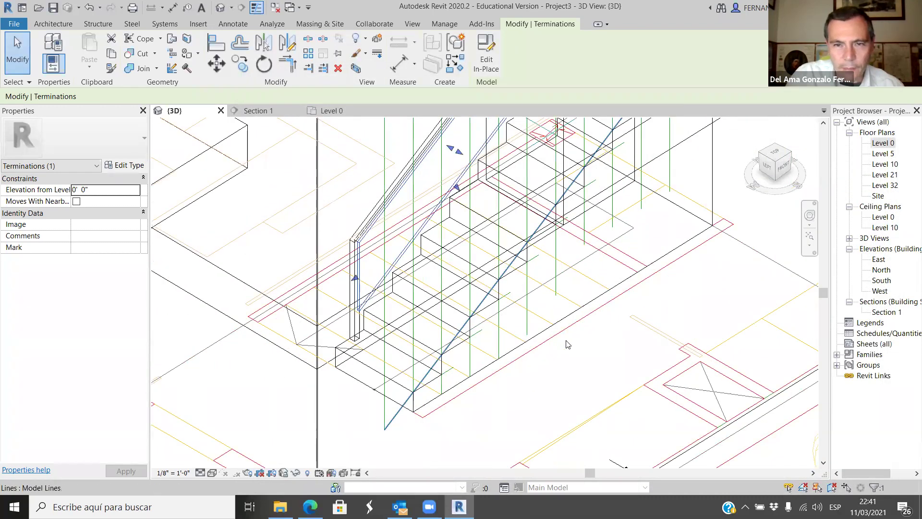
scroll(668, 355, down, 3)
key(Escape)
Zoom in, select the Terminations element along the lower flight, and bring up its context menu.
scroll(541, 256, up, 1)
scroll(541, 256, up, 5)
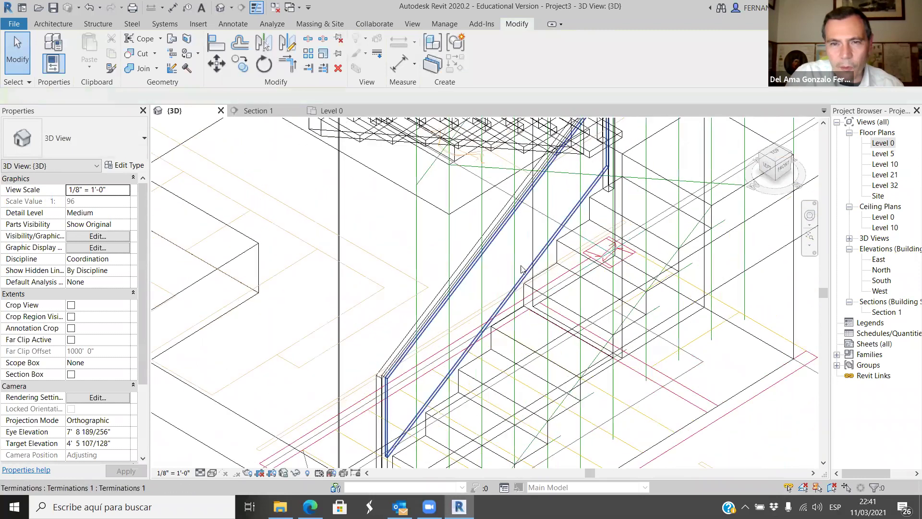
scroll(481, 273, up, 2)
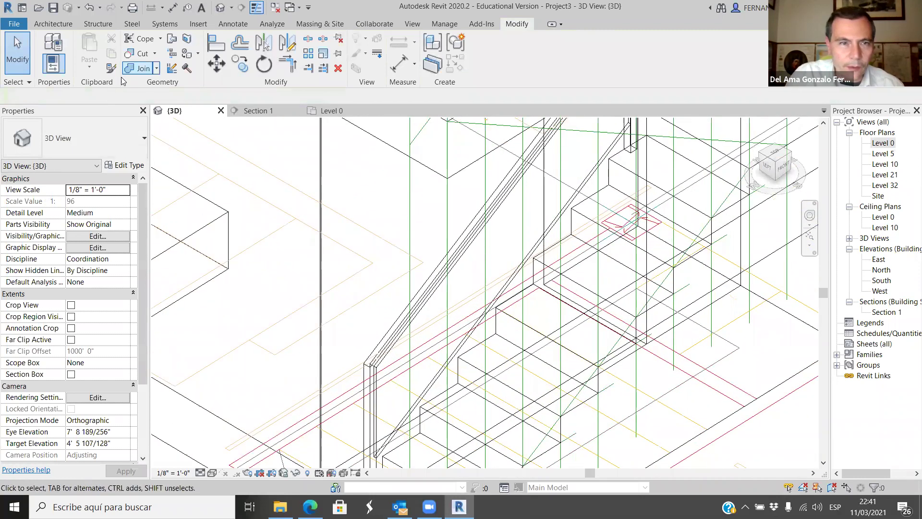
click(505, 275)
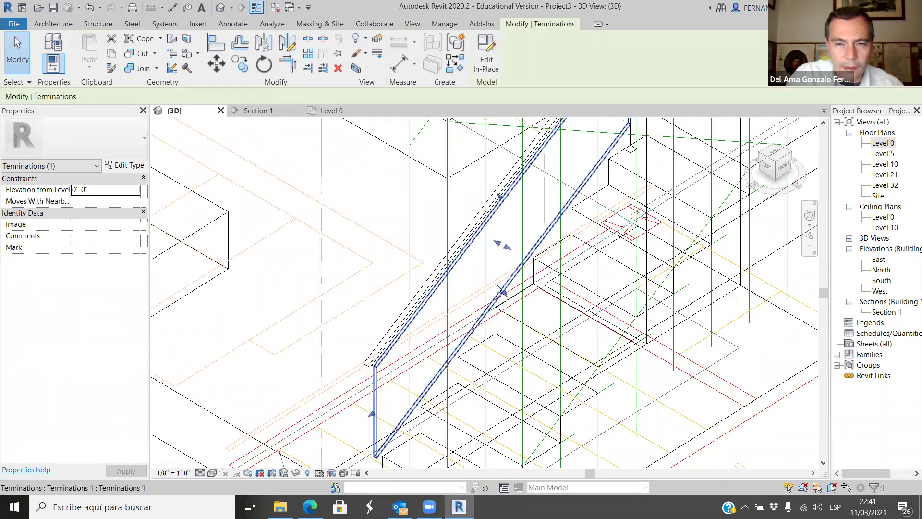
scroll(417, 292, down, 5)
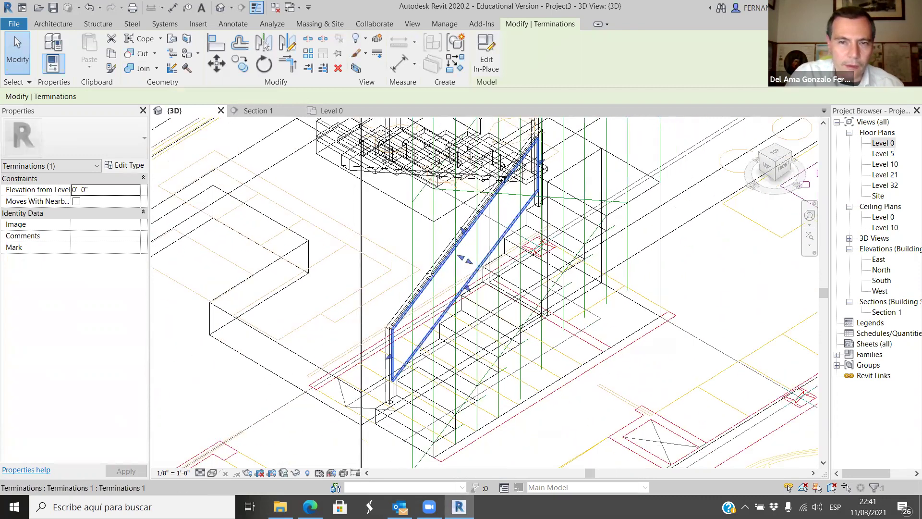
scroll(458, 275, up, 3)
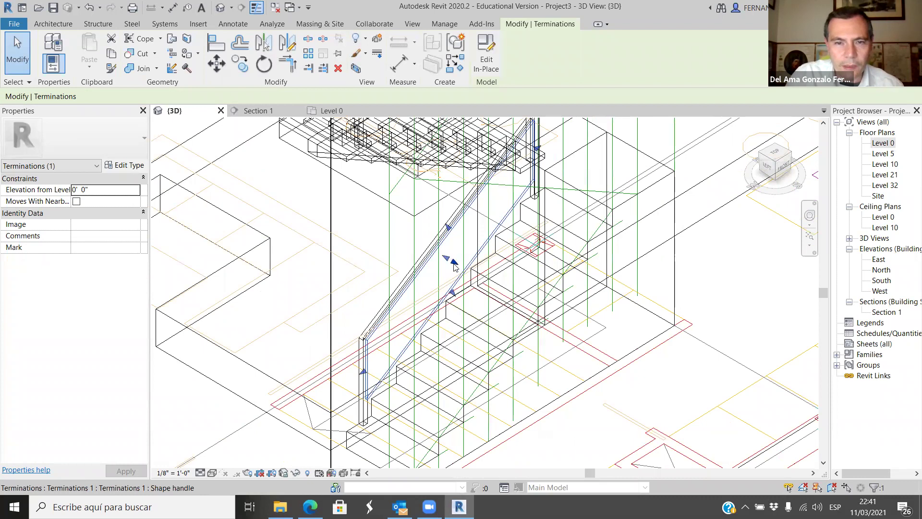
right_click(473, 264)
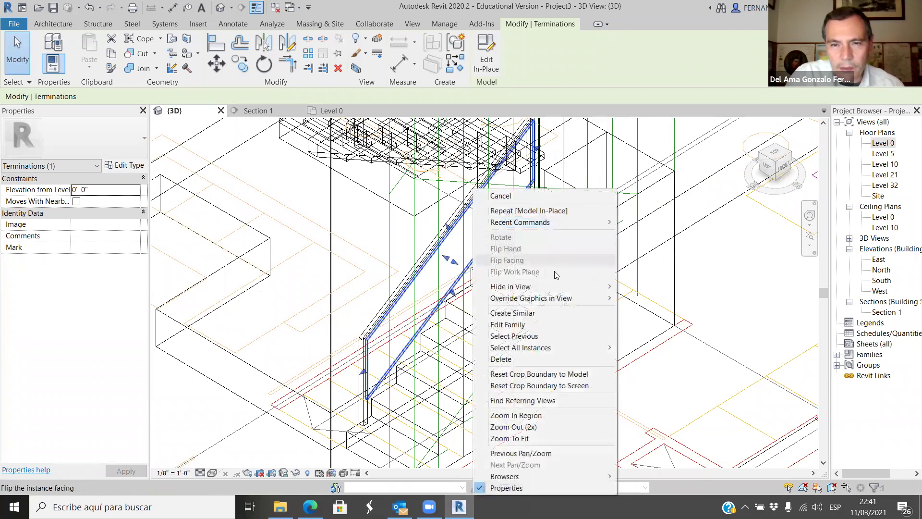
Give the Terminations element a 60 surface transparency override, then orbit around the stair.
click(636, 302)
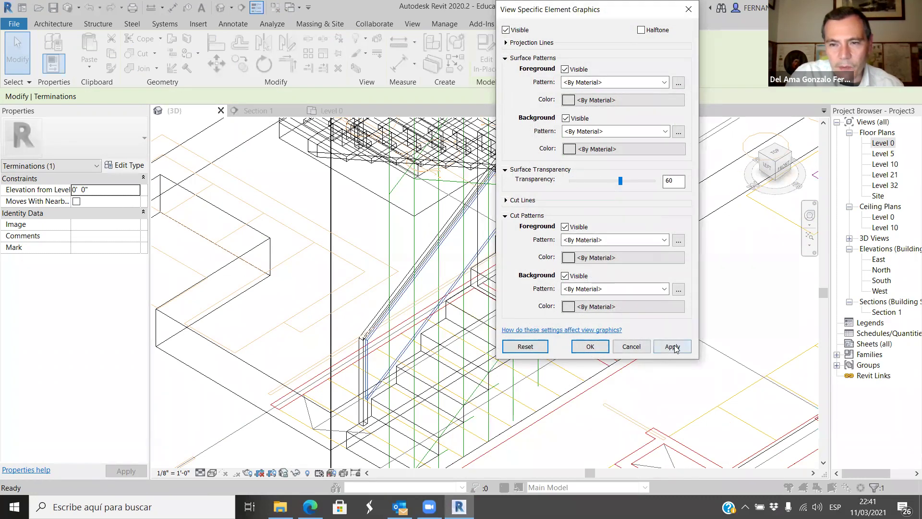
click(590, 346)
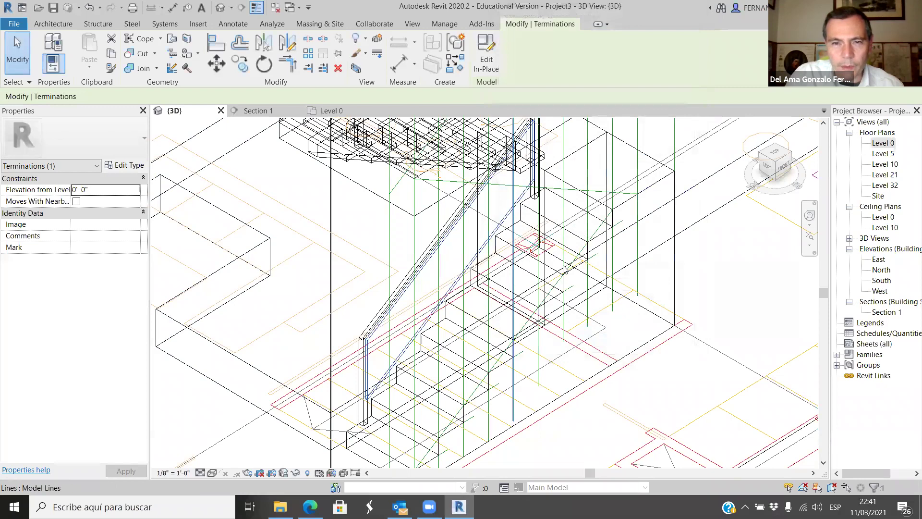
scroll(346, 403, down, 1)
shift+middle_drag(347, 403, 582, 375)
Clear the selection and orbit the 3D stair model to view it from the left.
key(Escape)
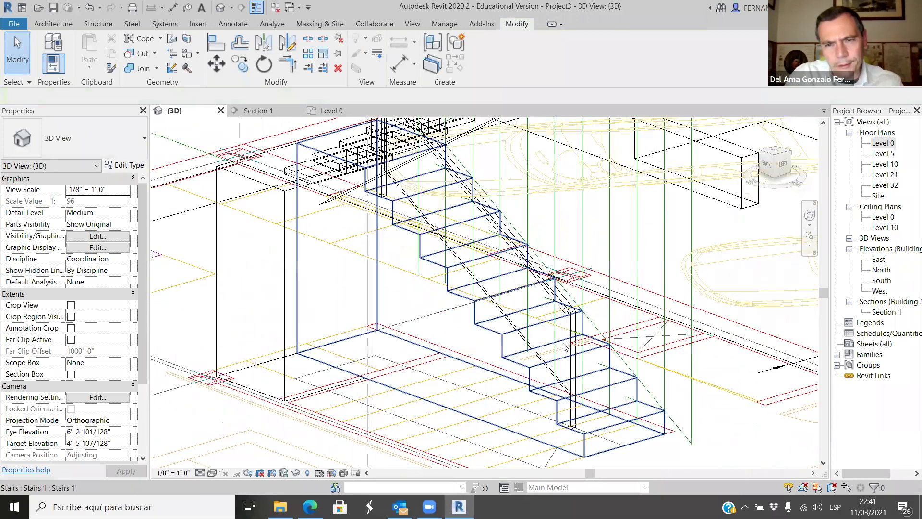
scroll(501, 376, down, 8)
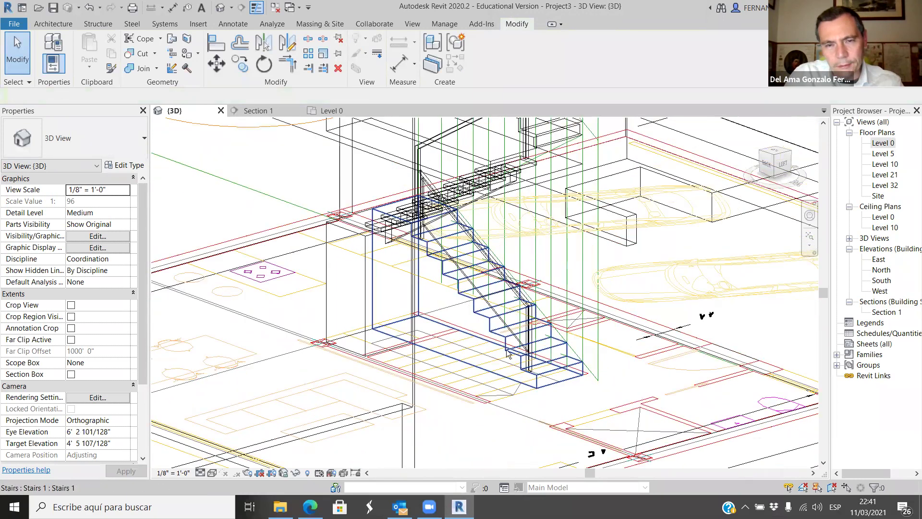
scroll(499, 374, up, 6)
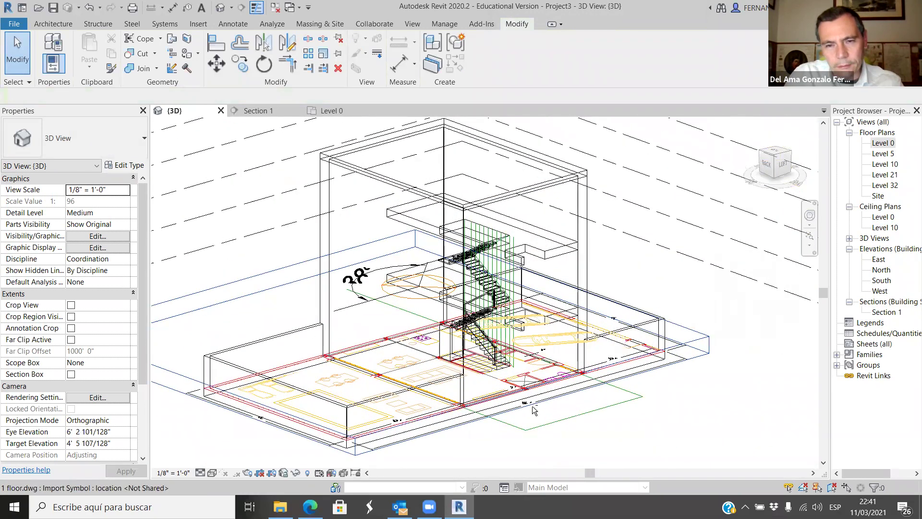
shift+middle_drag(451, 419, 312, 188)
Check the stair in the Level 0 plan, then show Section 1 and its visual style list.
click(332, 110)
scroll(446, 311, down, 3)
scroll(446, 311, up, 3)
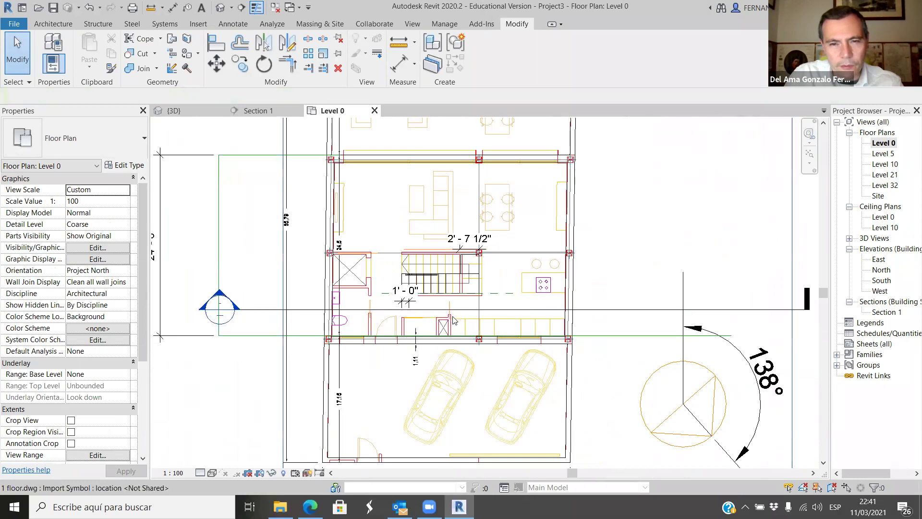
scroll(452, 288, down, 2)
click(255, 111)
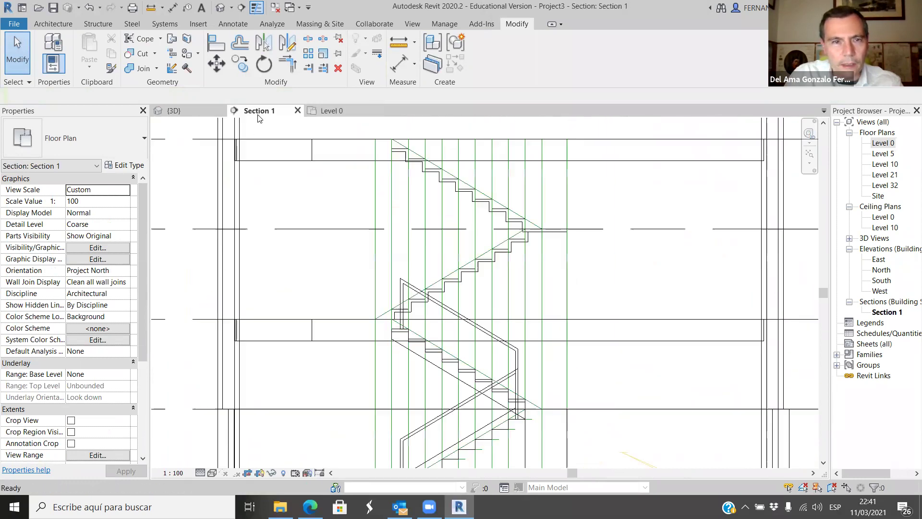
scroll(396, 281, down, 2)
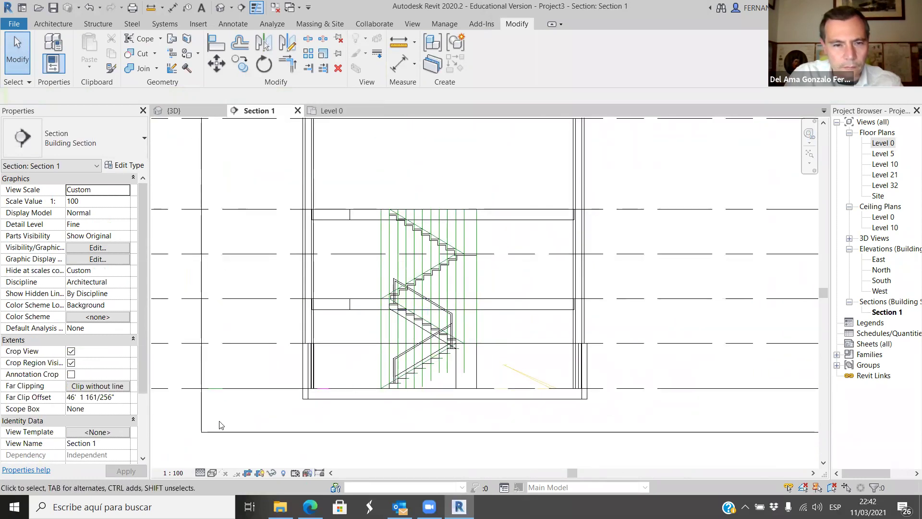
click(214, 474)
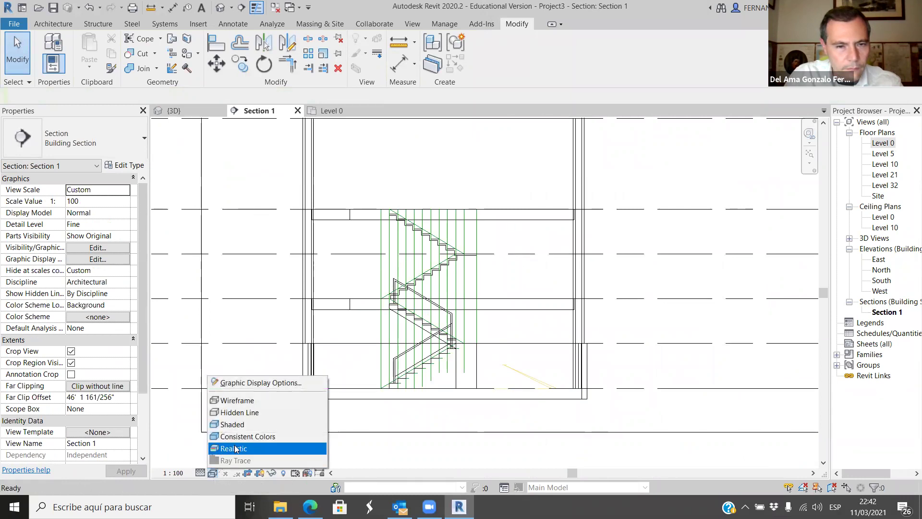
Render Section 1 in Realistic style, dismissing the save reminder without saving.
click(236, 449)
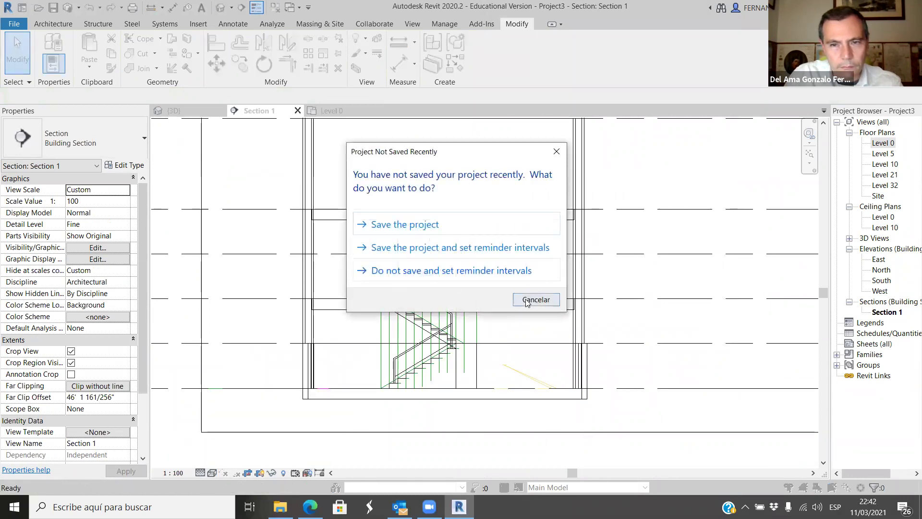
click(526, 299)
scroll(416, 336, up, 3)
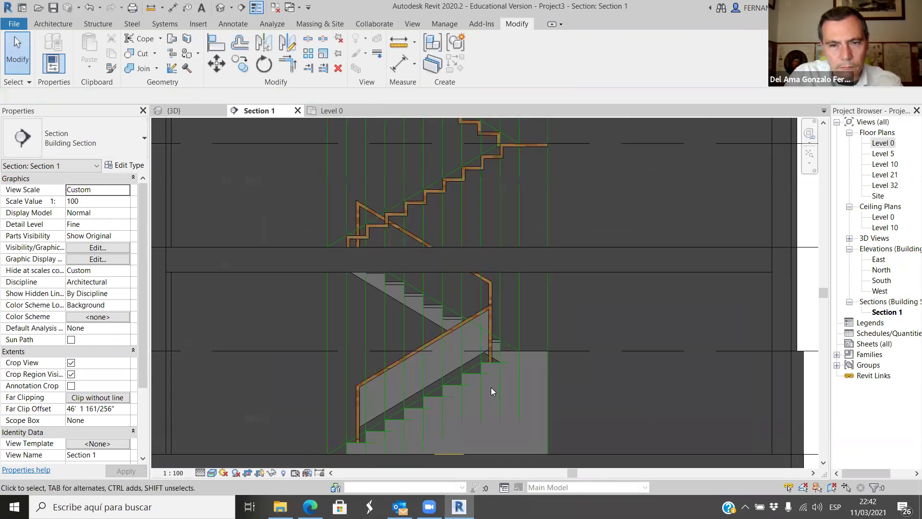
scroll(491, 387, up, 2)
Override the Terminations element's graphics in this view to 60 surface transparency.
click(457, 342)
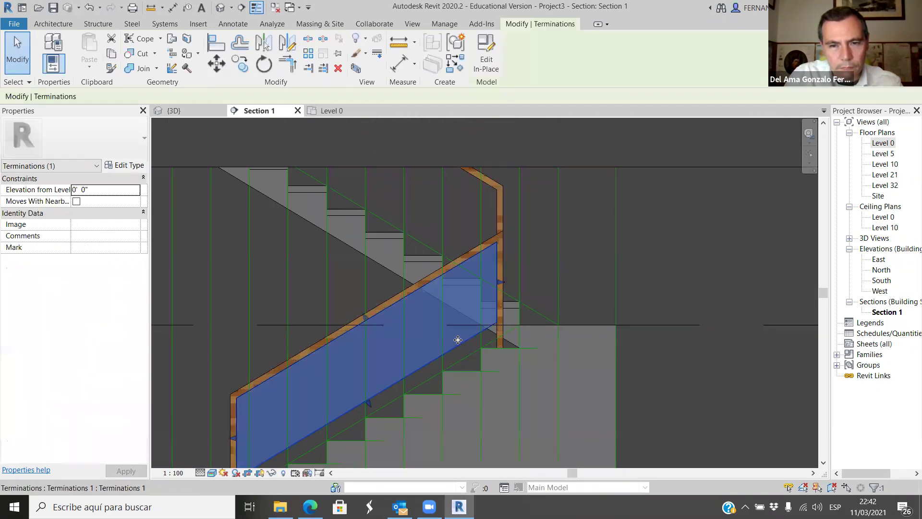
right_click(456, 343)
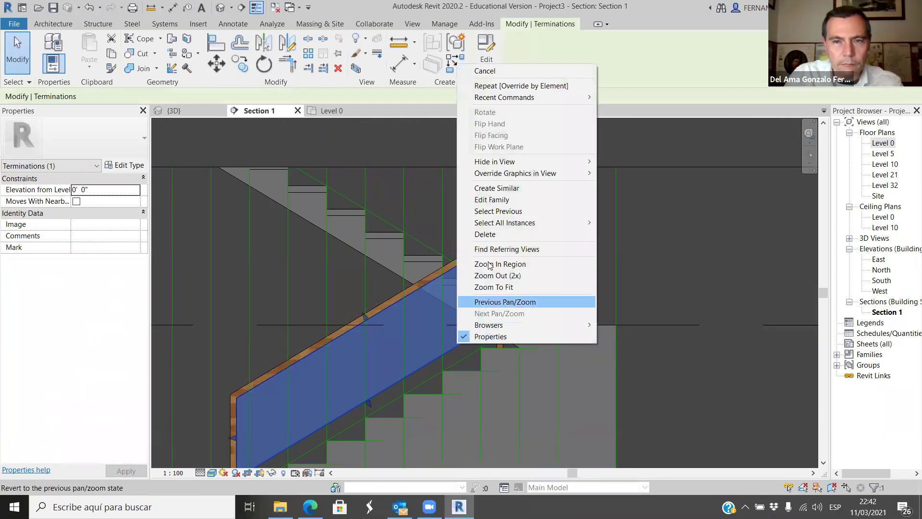
mouse_move(593, 173)
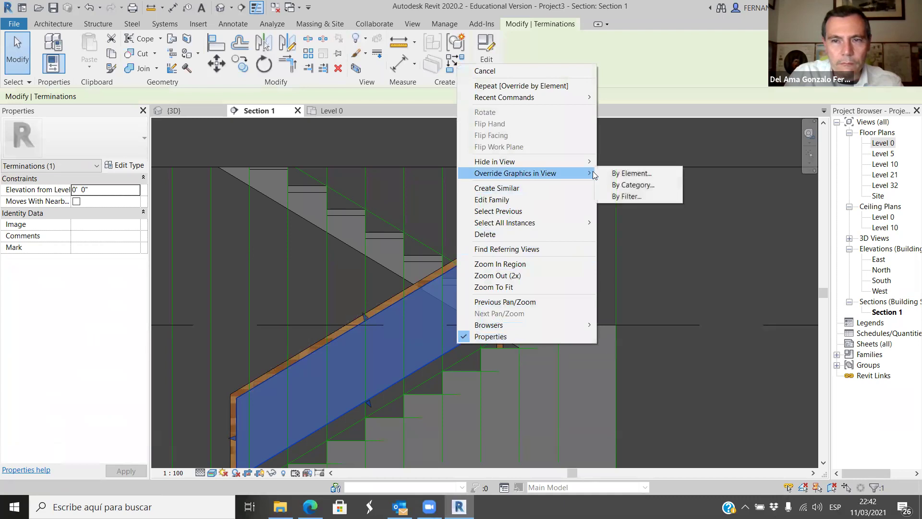
click(634, 176)
drag(582, 180, 611, 181)
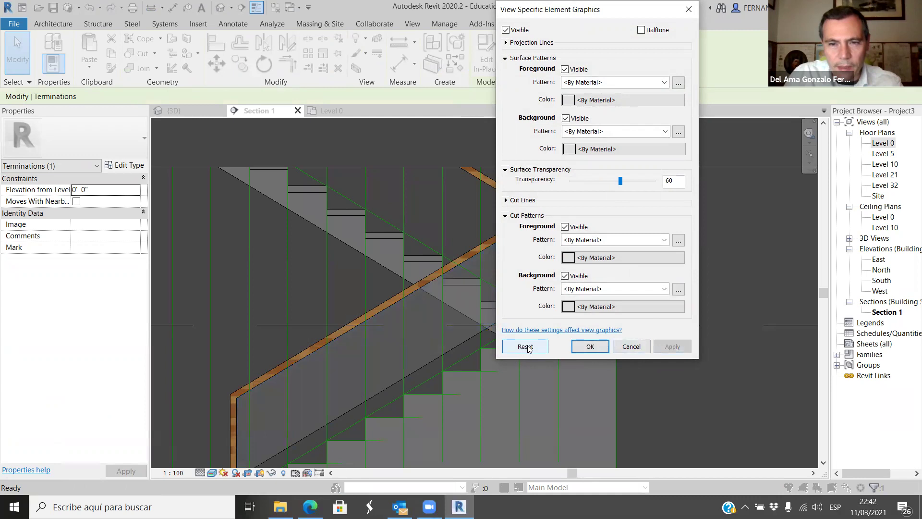
click(590, 347)
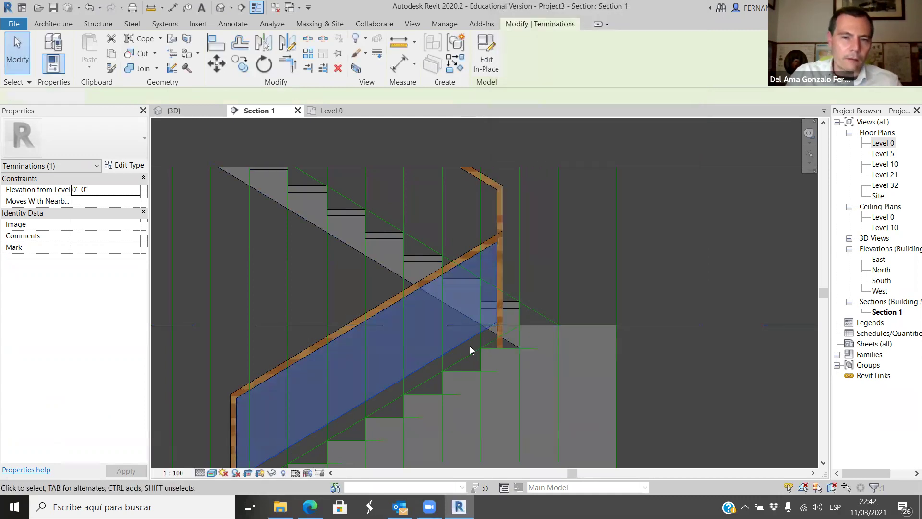
Reselect and deselect the Terminations element to inspect its transparency in the section.
click(469, 346)
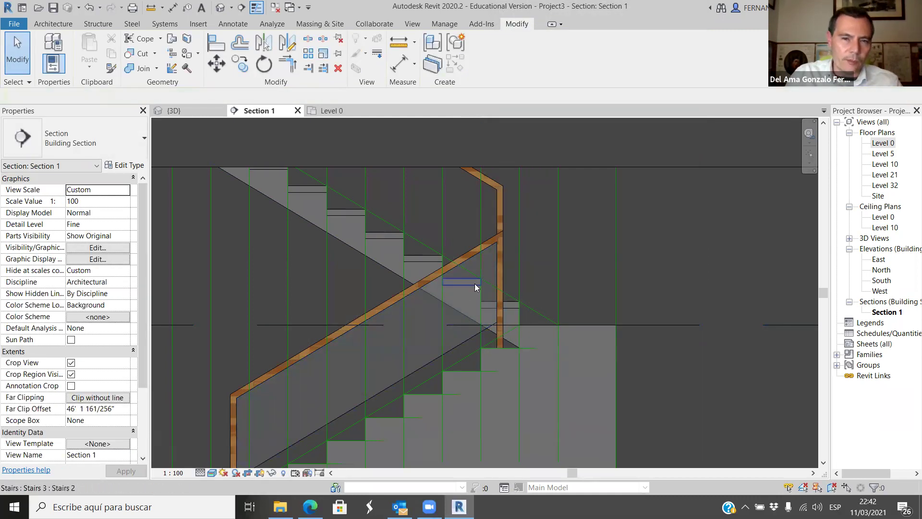
scroll(474, 283, up, 2)
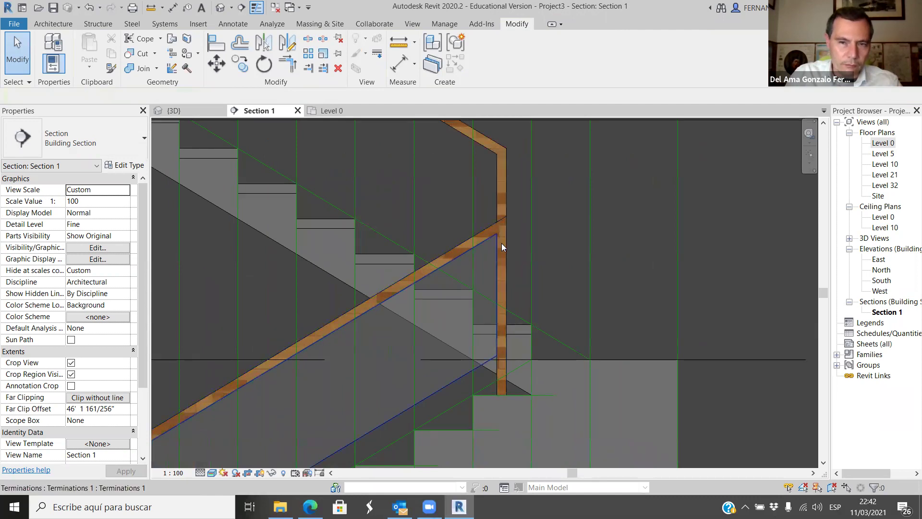
scroll(501, 244, up, 2)
scroll(501, 240, down, 3)
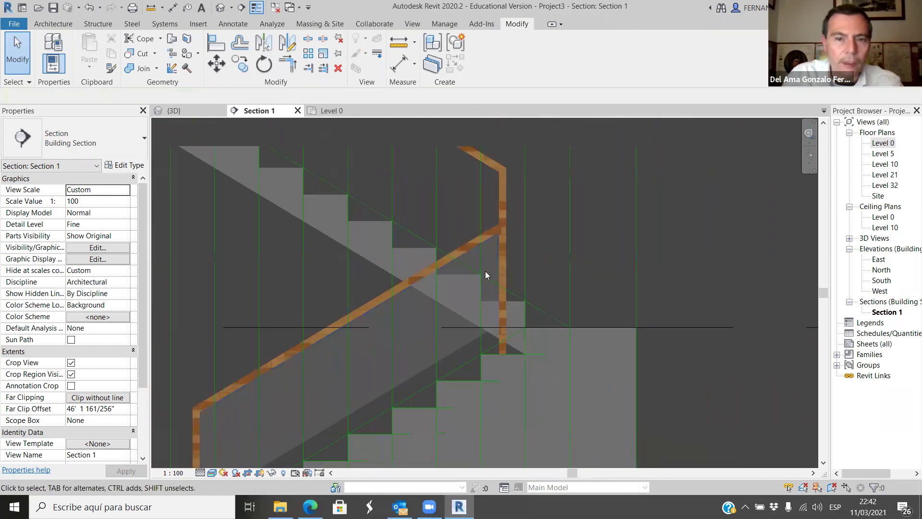
click(462, 349)
scroll(536, 238, down, 3)
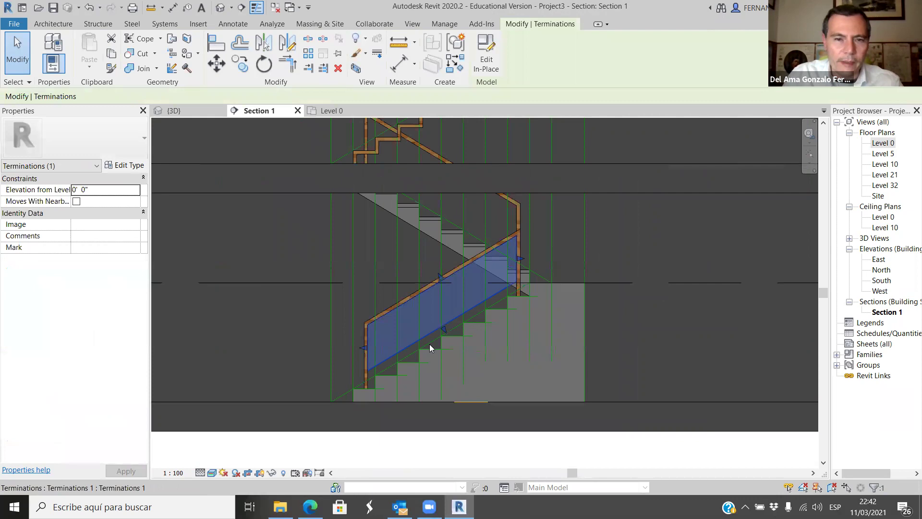
scroll(408, 350, up, 3)
scroll(500, 340, down, 2)
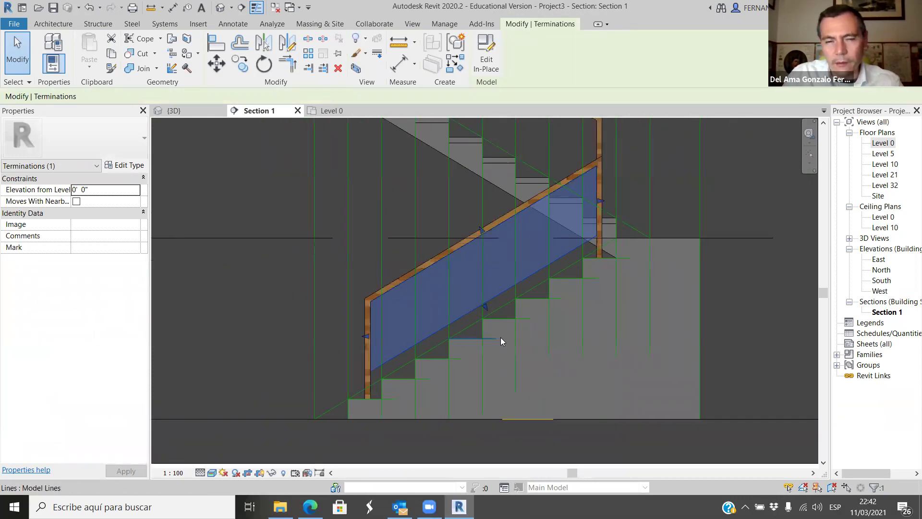
scroll(482, 291, up, 1)
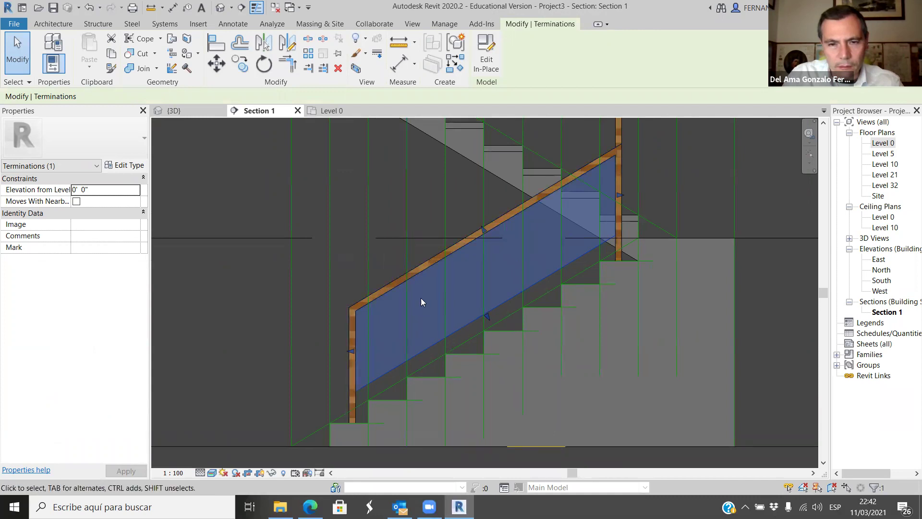
scroll(432, 278, down, 4)
click(418, 360)
scroll(435, 361, up, 1)
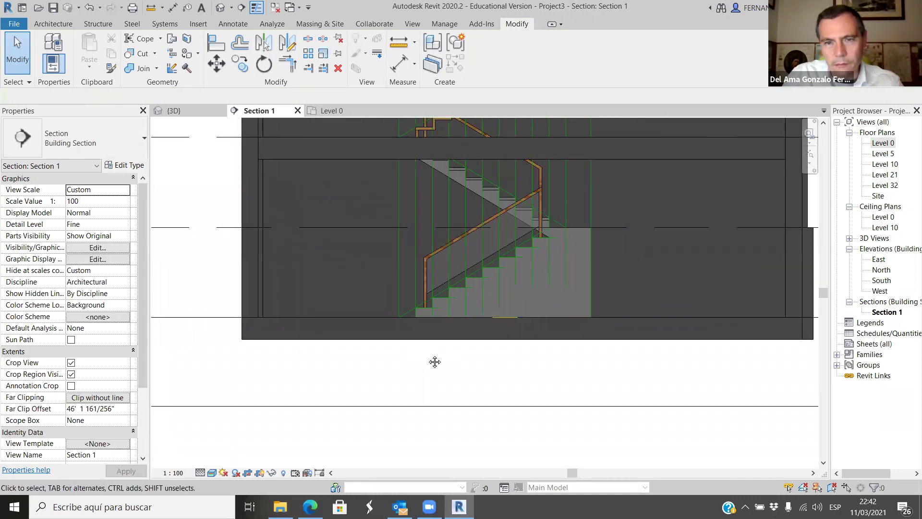
middle_drag(435, 362, 443, 369)
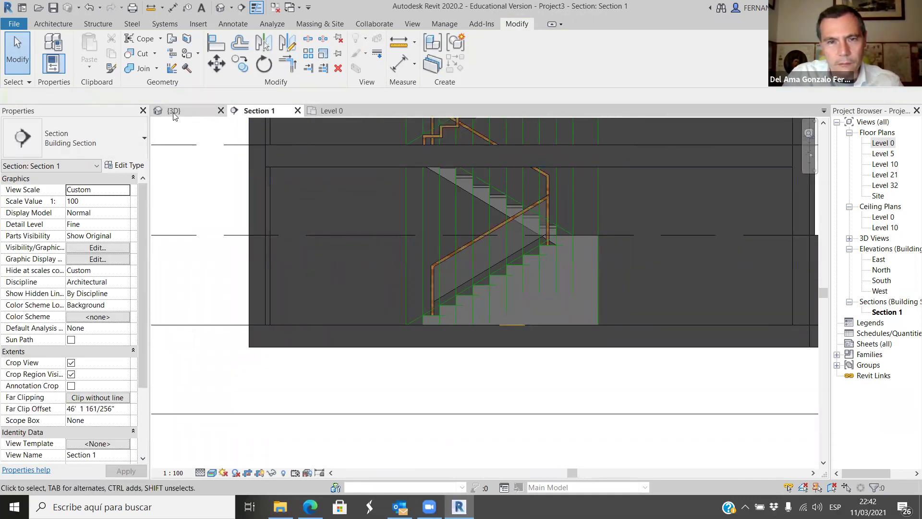
Return to the 3D view and orbit the model to look at the stair.
click(174, 112)
shift+middle_drag(413, 307, 465, 387)
scroll(534, 358, up, 6)
right_click(465, 387)
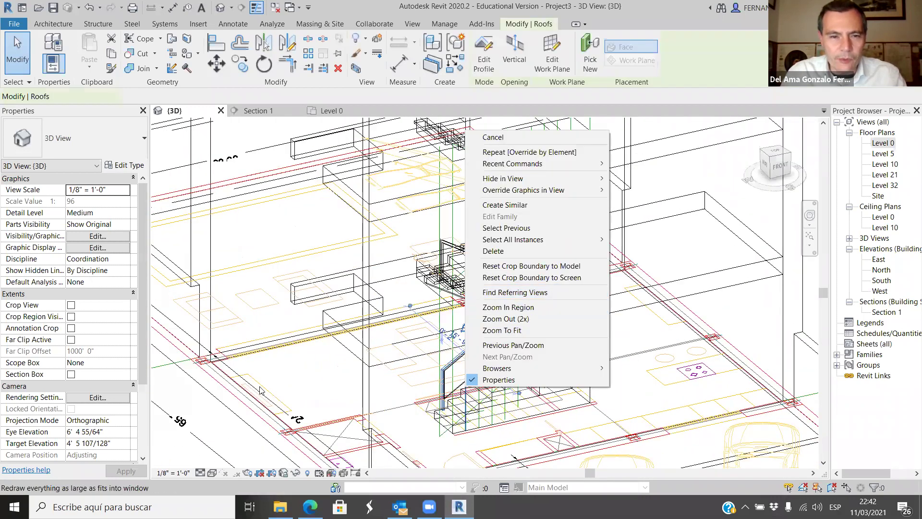
key(Escape)
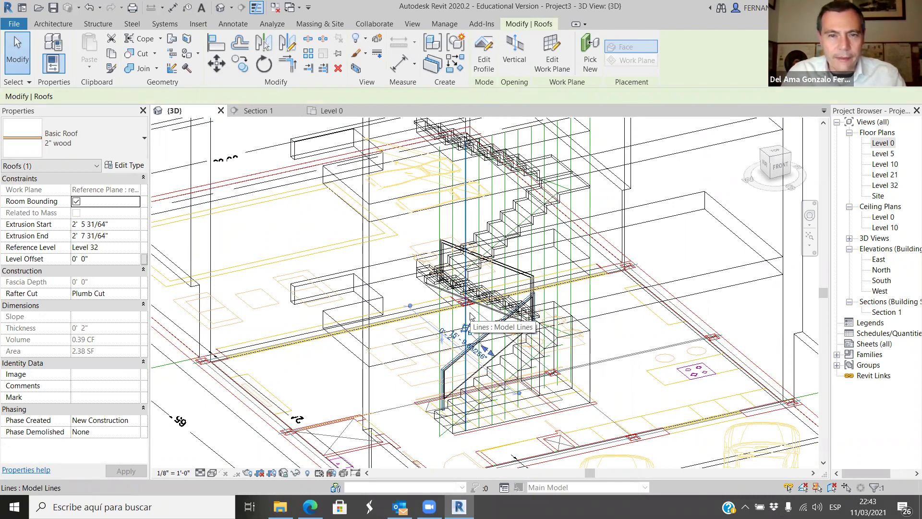
Orbit the whole building to other angles, ending near a top-down view.
shift+middle_drag(526, 283, 576, 346)
scroll(538, 286, down, 3)
key(Escape)
scroll(512, 345, up, 3)
scroll(503, 259, down, 2)
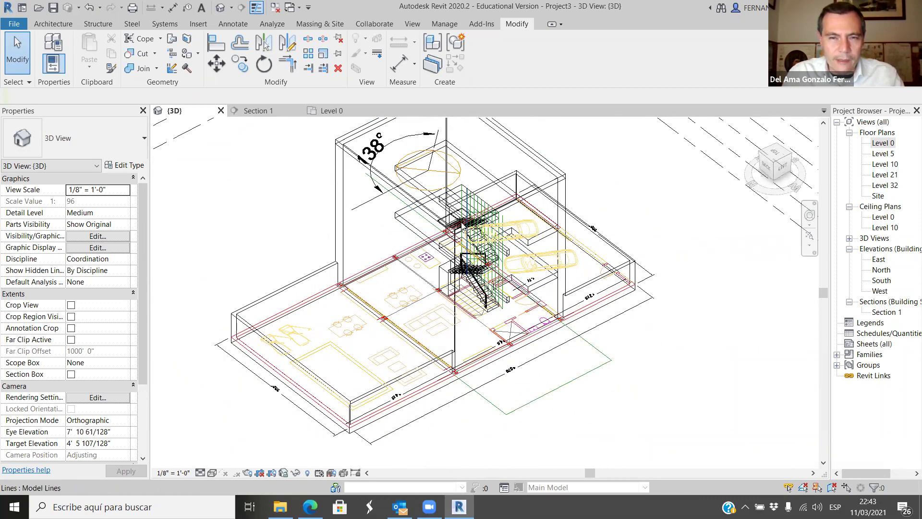
shift+middle_drag(565, 378, 469, 357)
scroll(553, 288, up, 5)
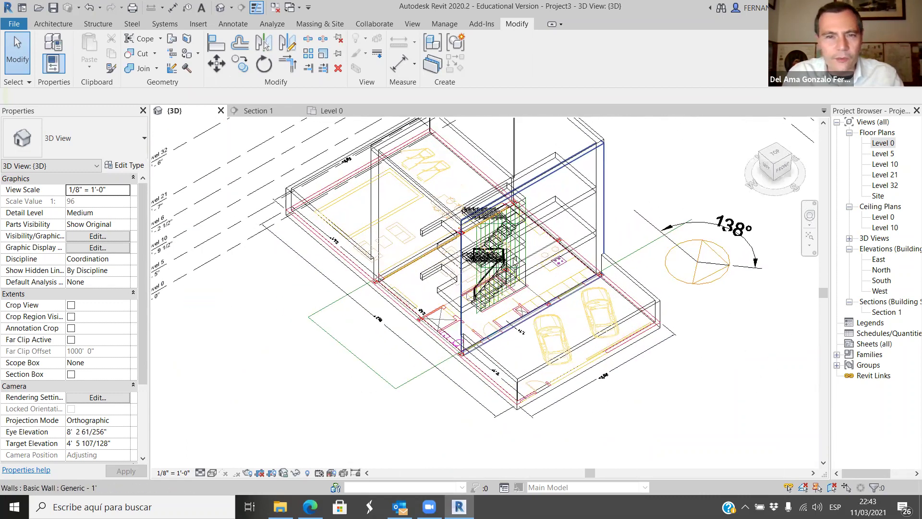
scroll(304, 178, down, 4)
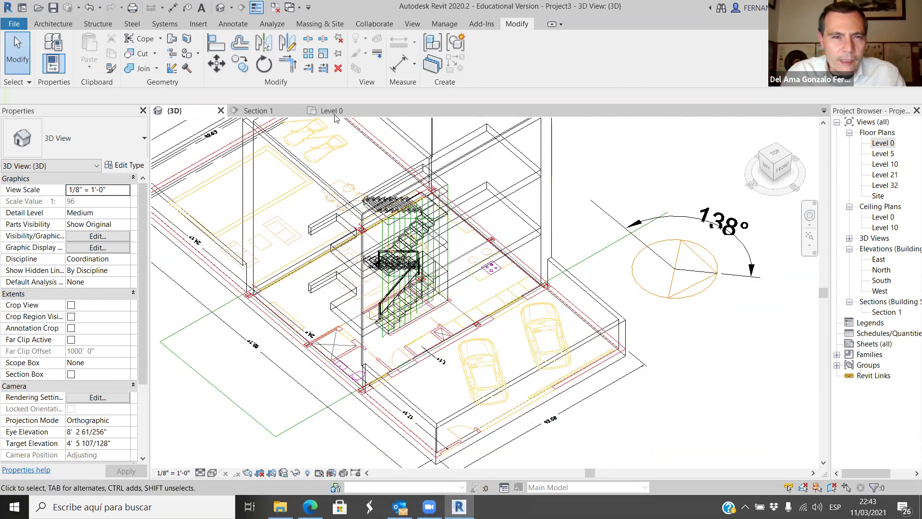
Turn the view to FRONT and select the vertical guide lines and diagonal stair line.
click(771, 178)
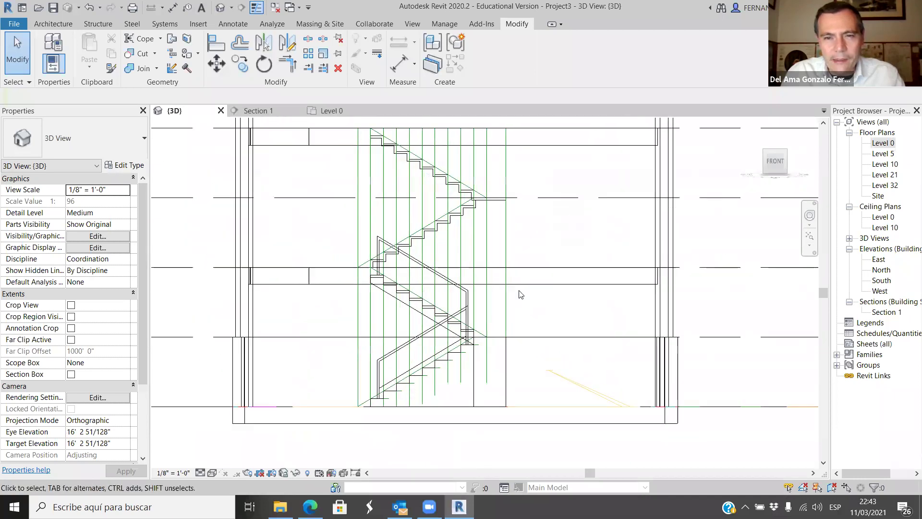
click(361, 226)
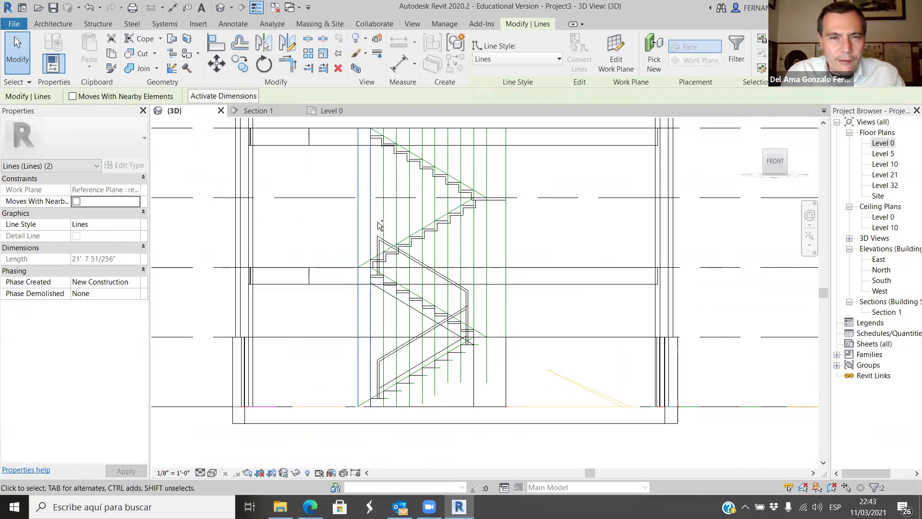
key(Escape)
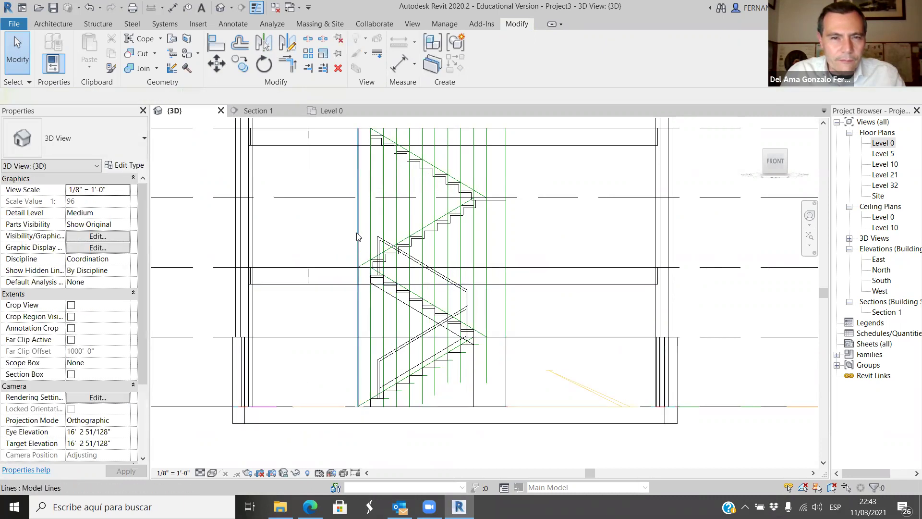
drag(362, 228, 435, 214)
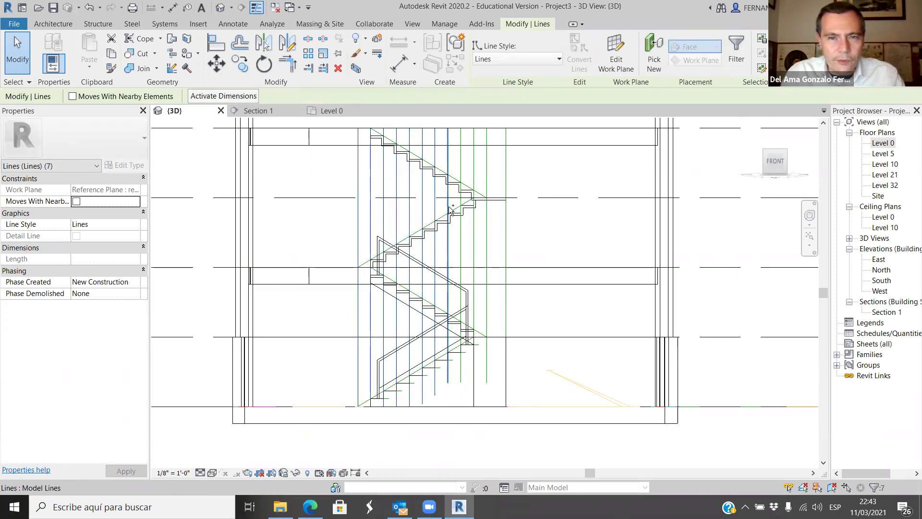
ctrl+drag(461, 201, 492, 182)
ctrl+click(505, 185)
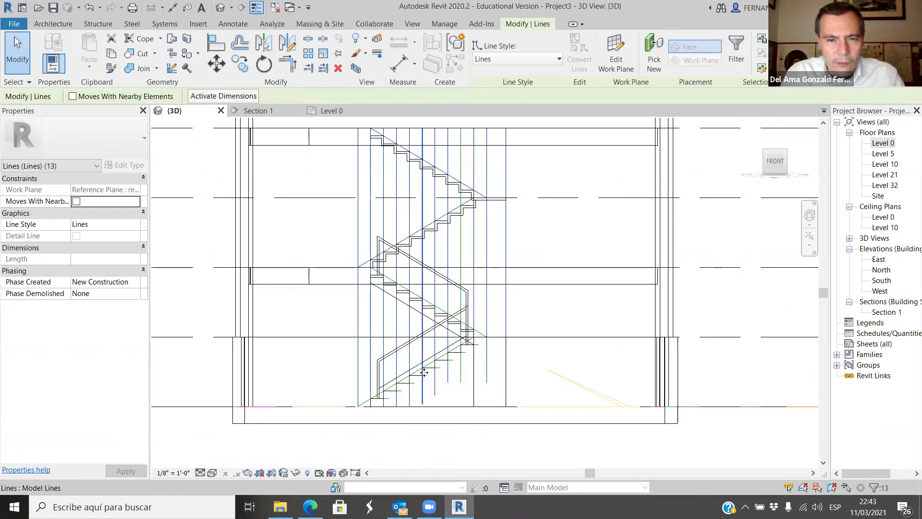
scroll(427, 367, up, 3)
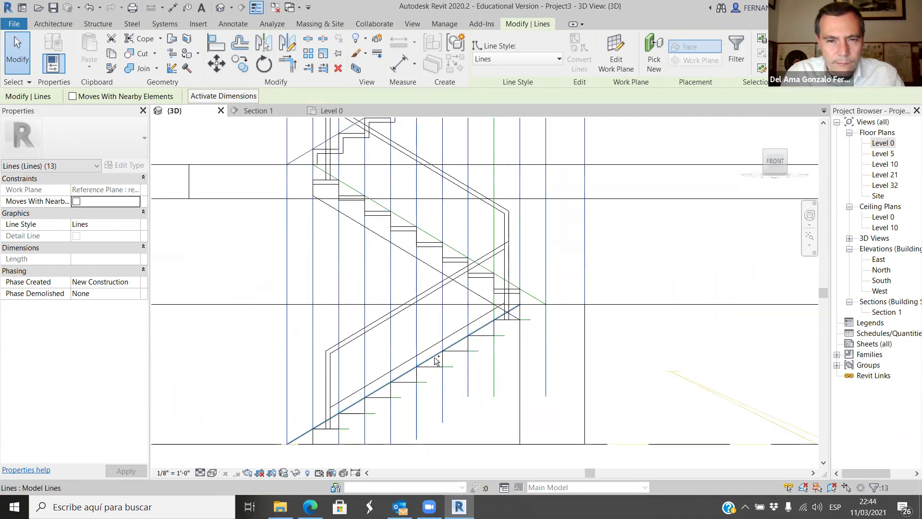
ctrl+click(436, 361)
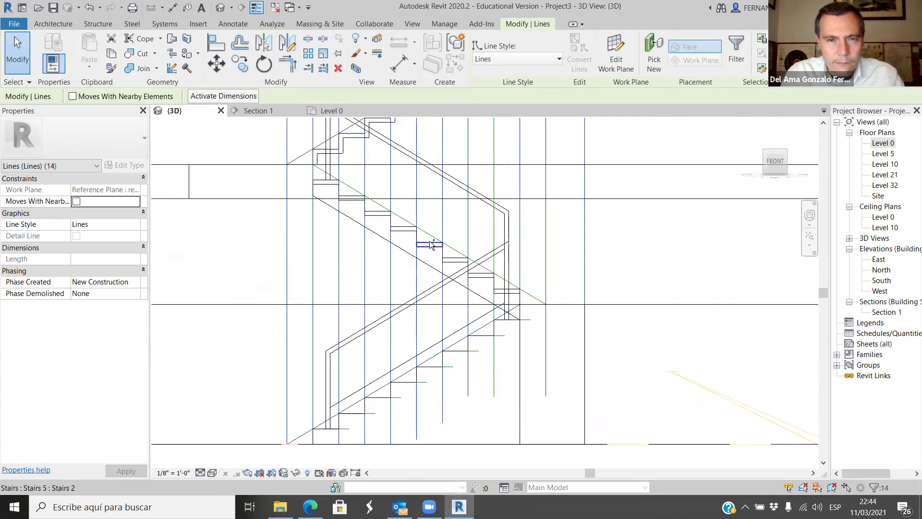
Hide the selected lines in the view by element, then verify with Reveal Hidden Elements.
right_click(495, 373)
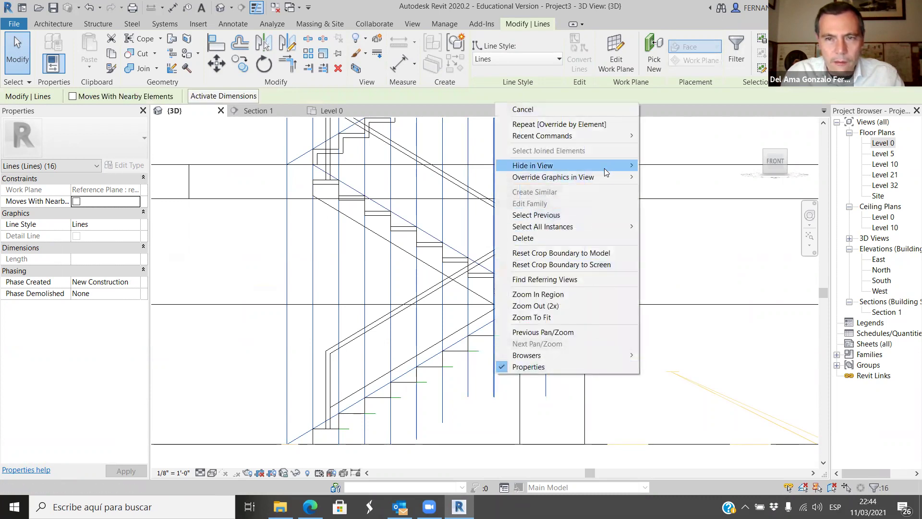
mouse_move(627, 166)
click(667, 166)
scroll(583, 350, down, 4)
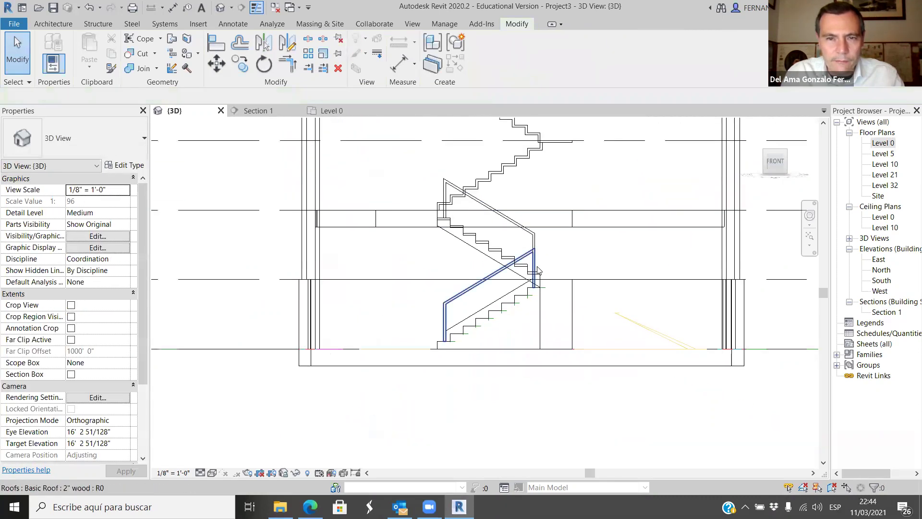
click(307, 474)
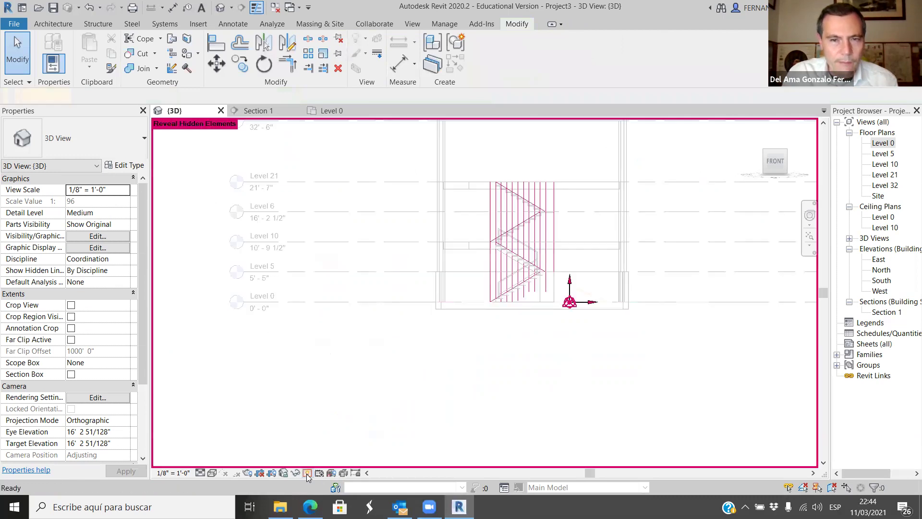
scroll(549, 239, up, 2)
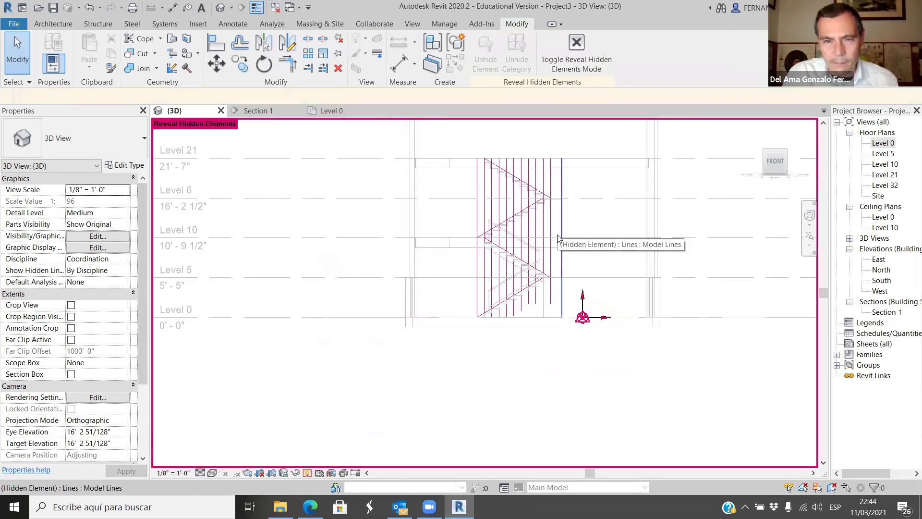
click(307, 473)
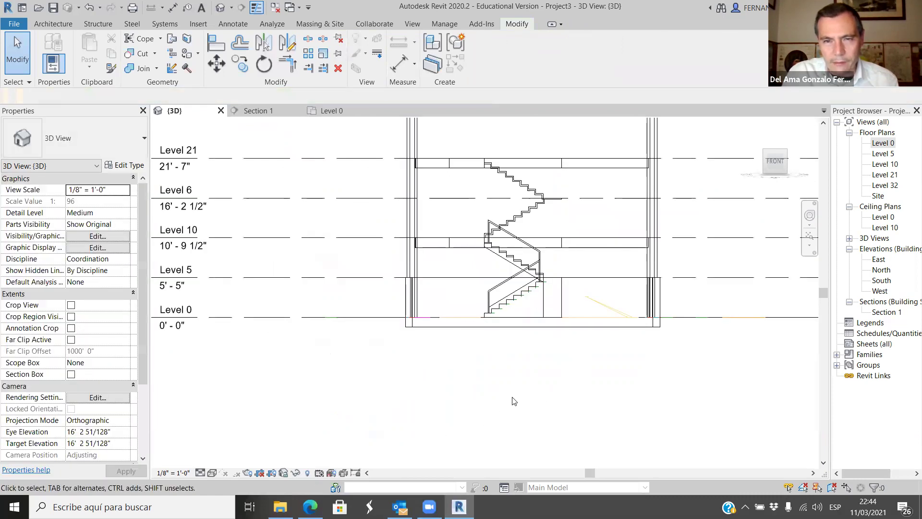
scroll(523, 383, up, 1)
scroll(551, 259, up, 5)
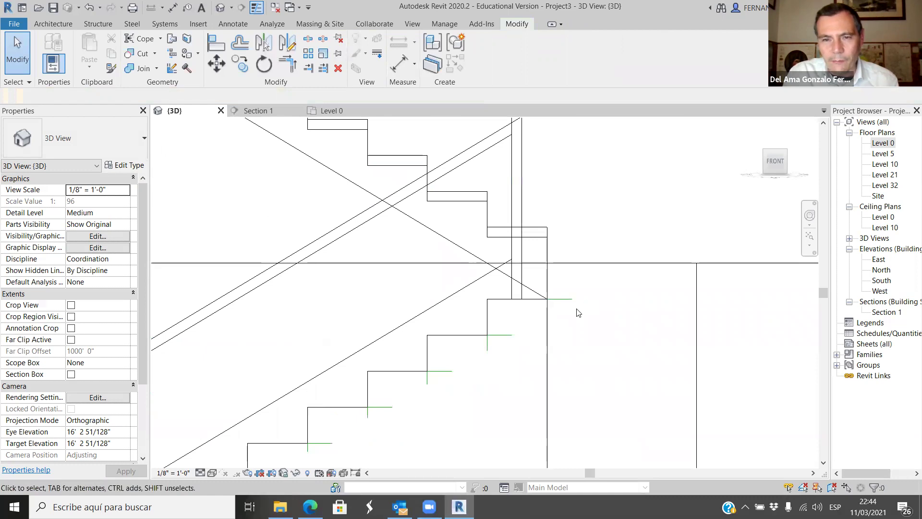
click(569, 308)
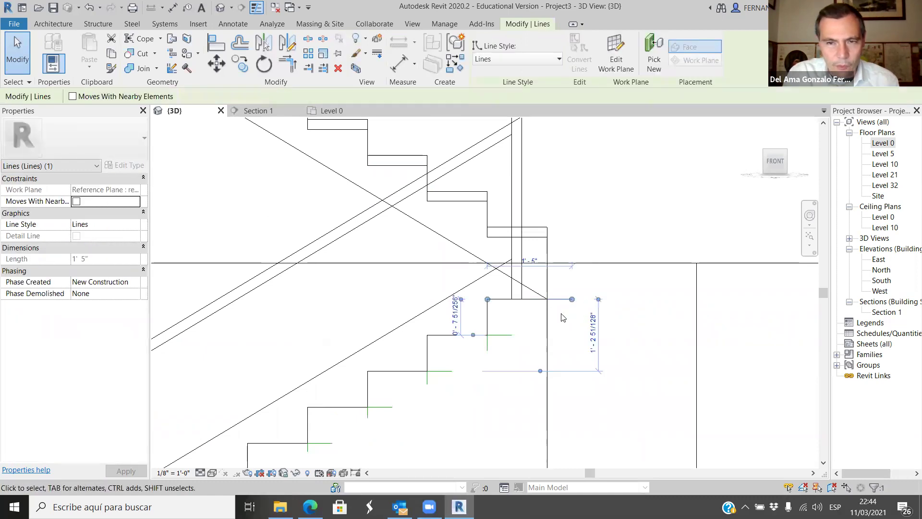
key(Escape)
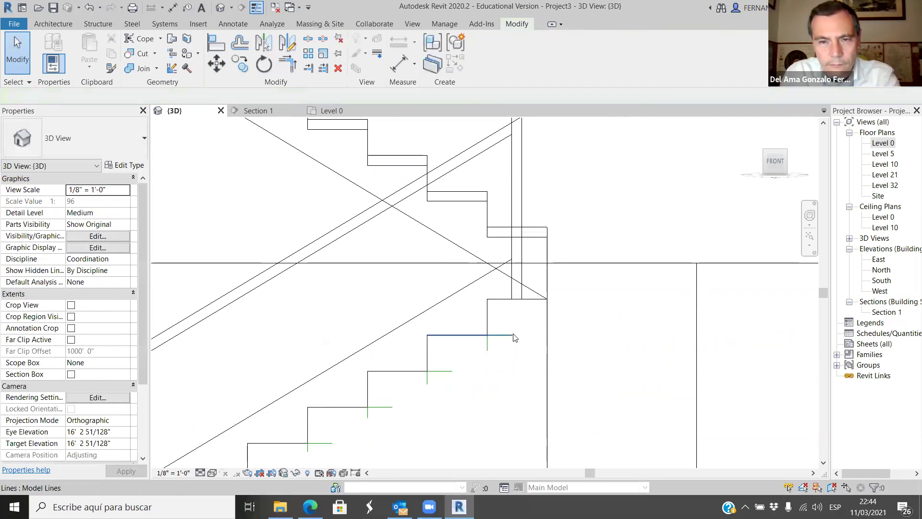
click(511, 339)
key(Escape)
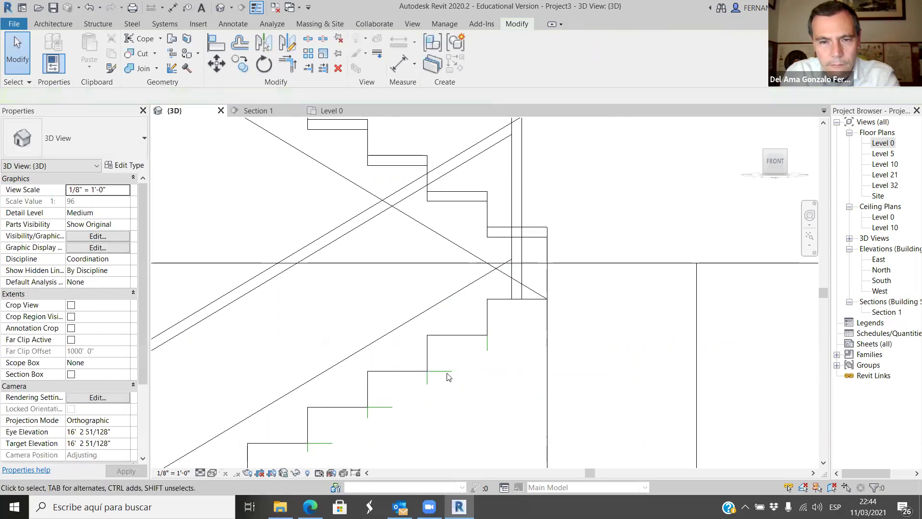
scroll(393, 407, down, 2)
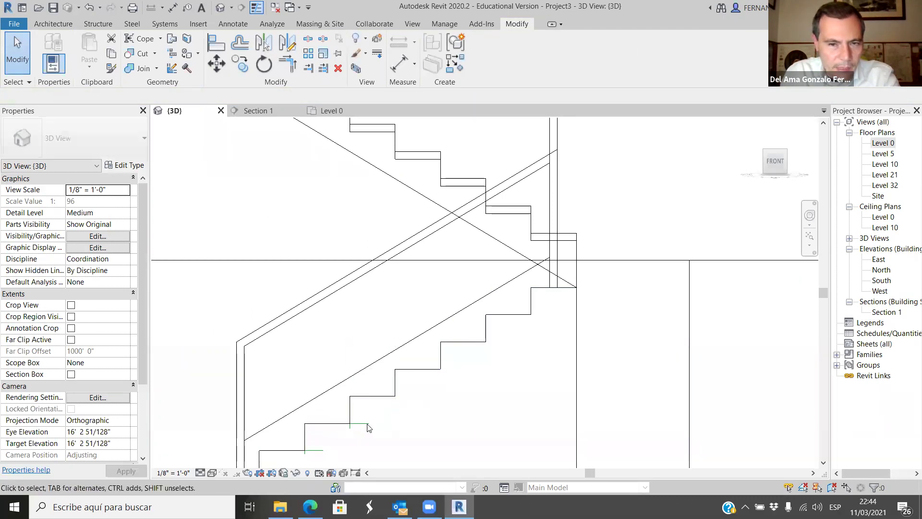
click(317, 452)
scroll(314, 454, up, 2)
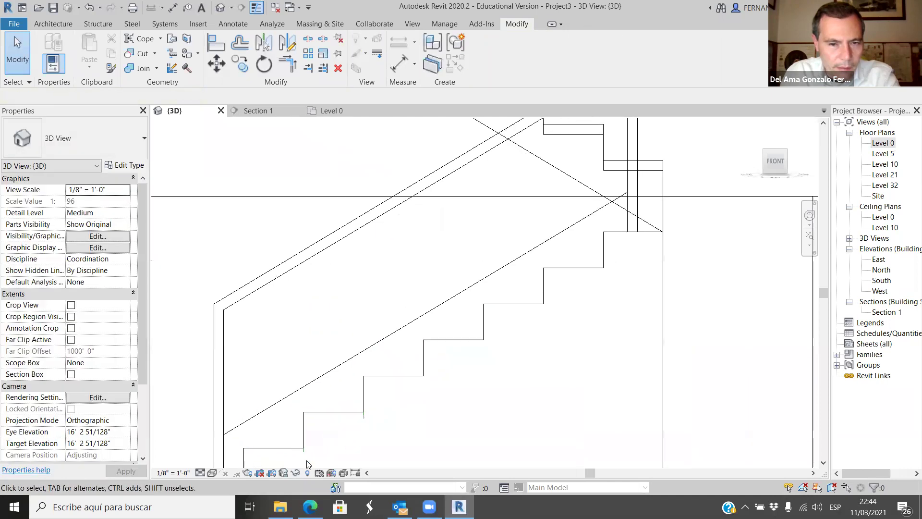
click(310, 457)
key(Delete)
click(372, 394)
key(ctrl+z)
scroll(356, 409, down, 3)
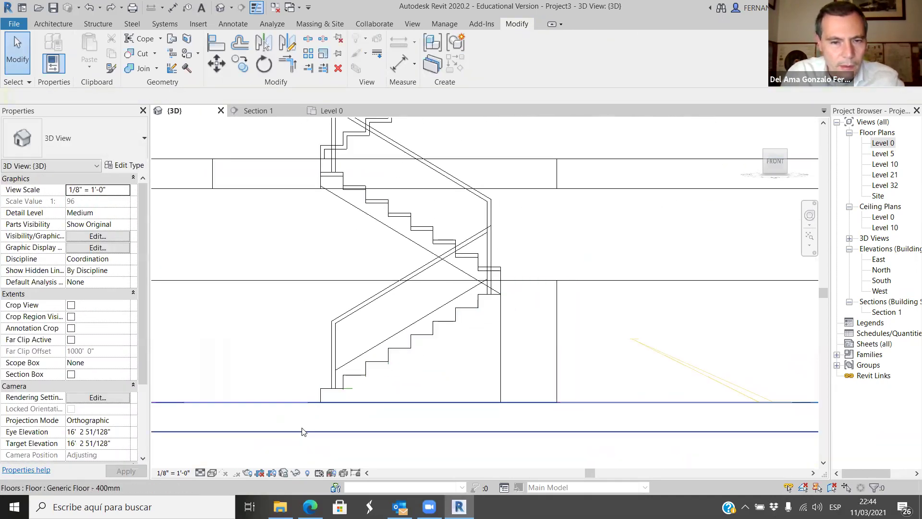
drag(296, 446, 398, 340)
shift+middle_drag(399, 340, 430, 342)
scroll(430, 342, up, 5)
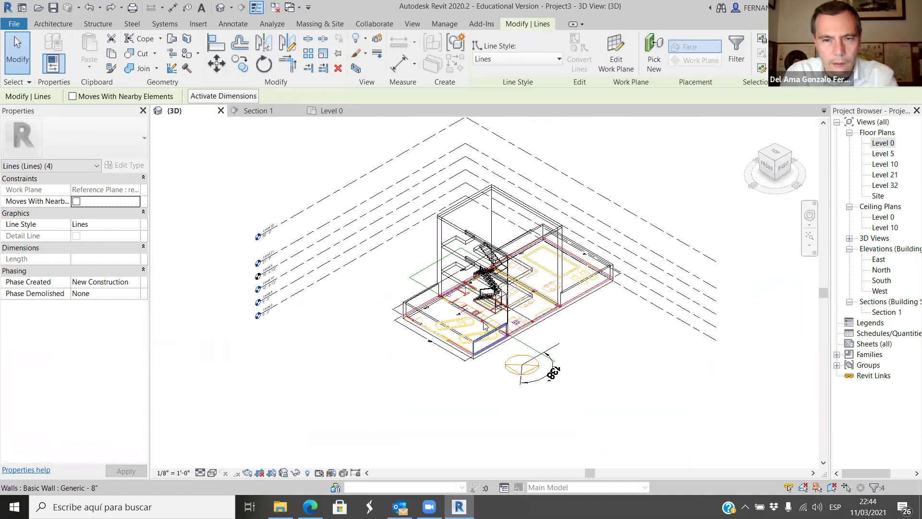
scroll(571, 354, up, 2)
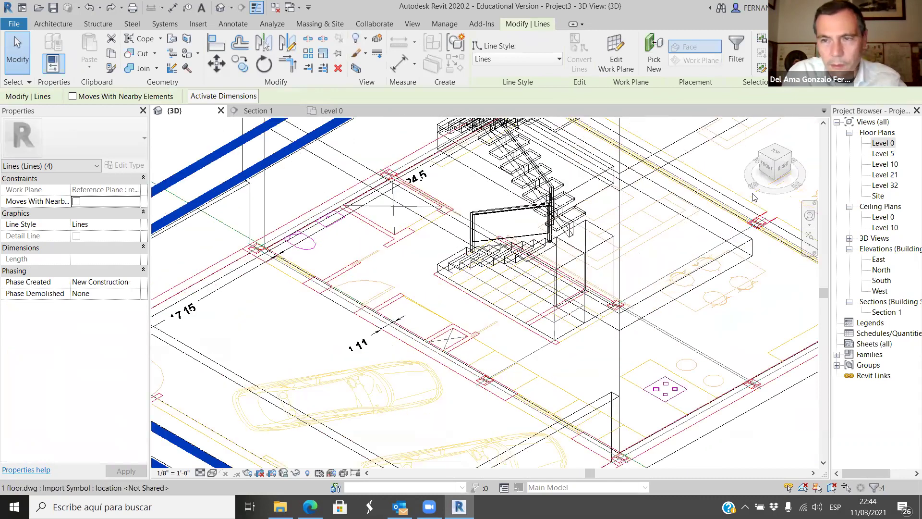
click(757, 184)
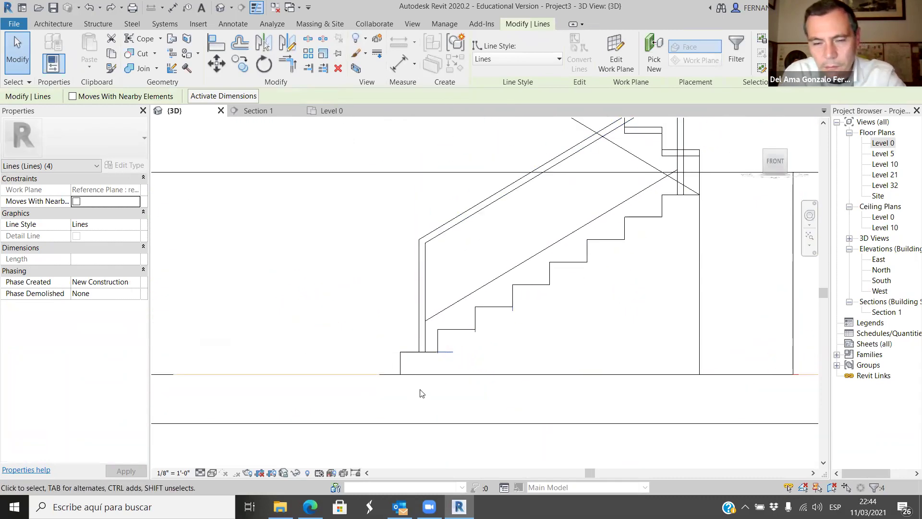
click(422, 393)
scroll(430, 392, down, 3)
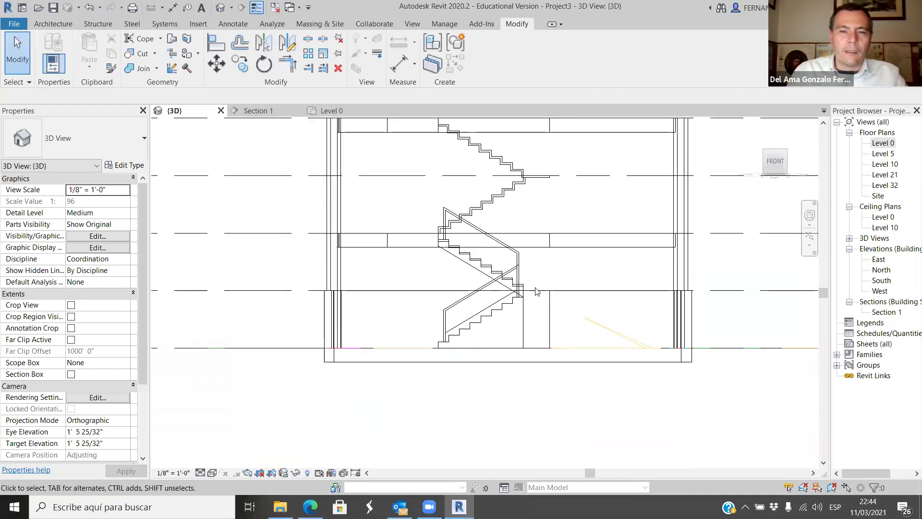
scroll(536, 291, up, 2)
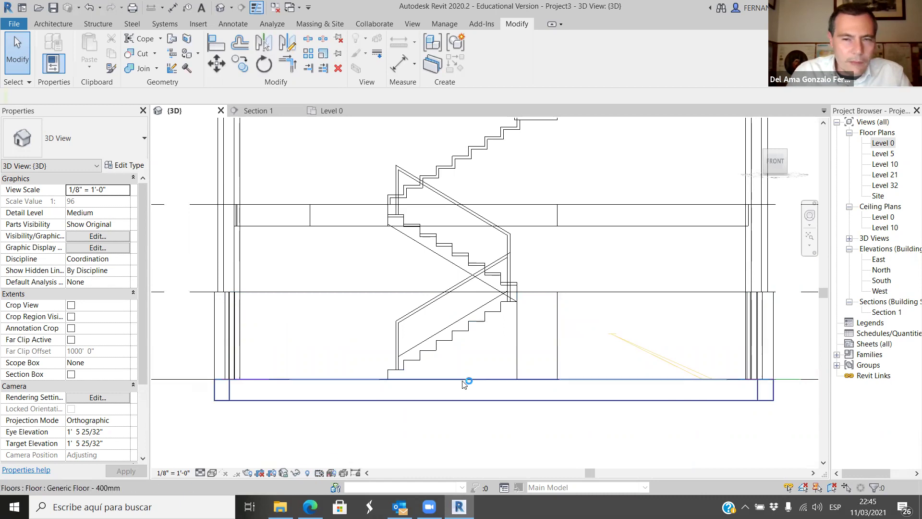
scroll(473, 350, up, 2)
scroll(432, 268, up, 2)
scroll(432, 288, down, 5)
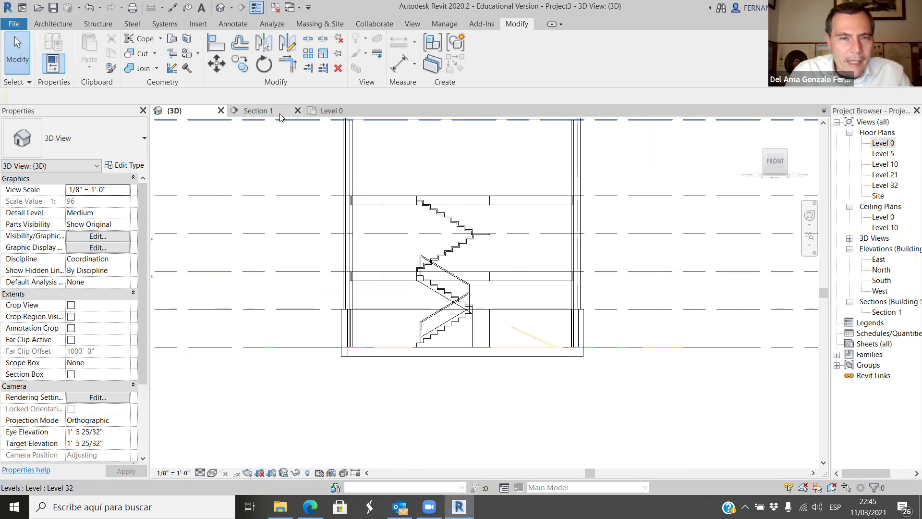
Switch to the Level 0 floor plan and zoom in on the stair and elevator shaft.
click(334, 111)
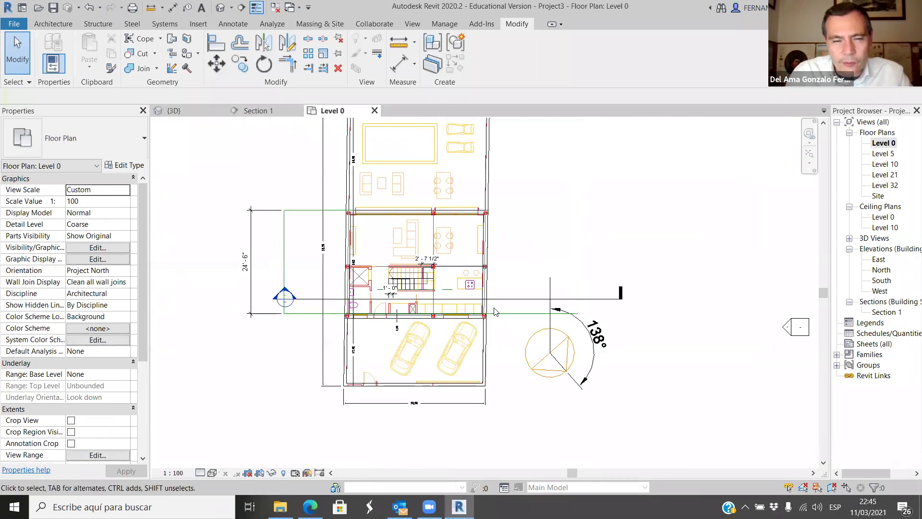
scroll(401, 271, up, 1)
scroll(401, 271, up, 3)
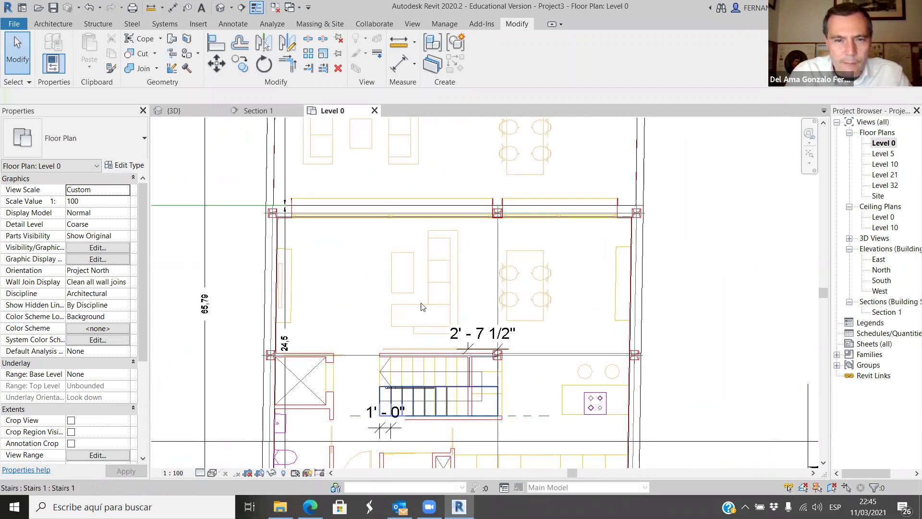
scroll(456, 202, down, 2)
scroll(401, 421, up, 2)
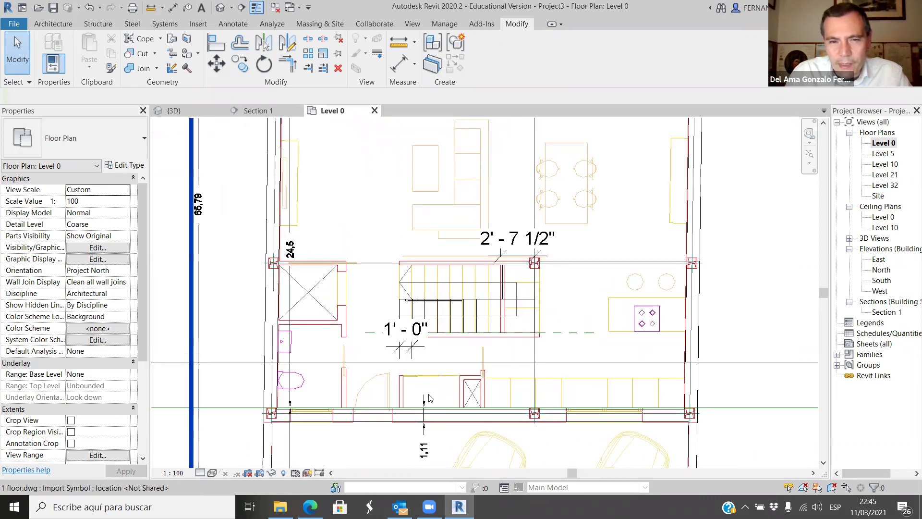
scroll(470, 398, up, 3)
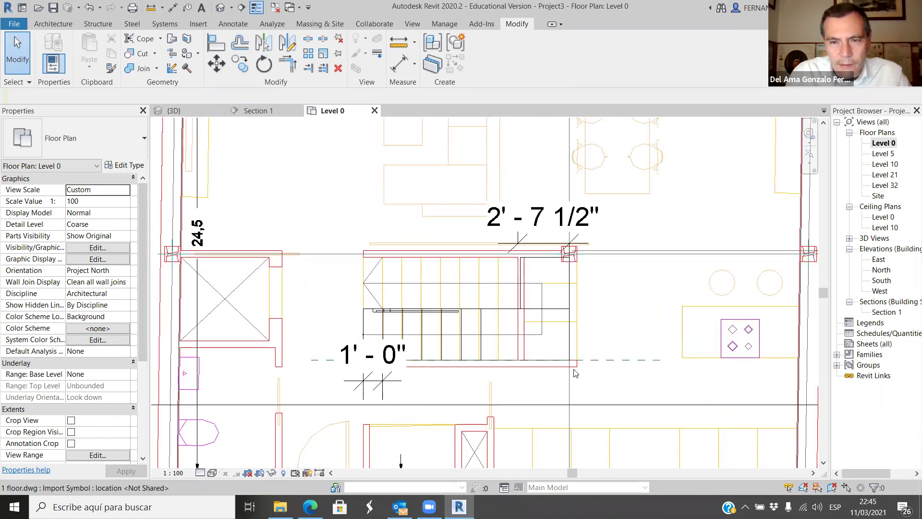
scroll(490, 312, down, 2)
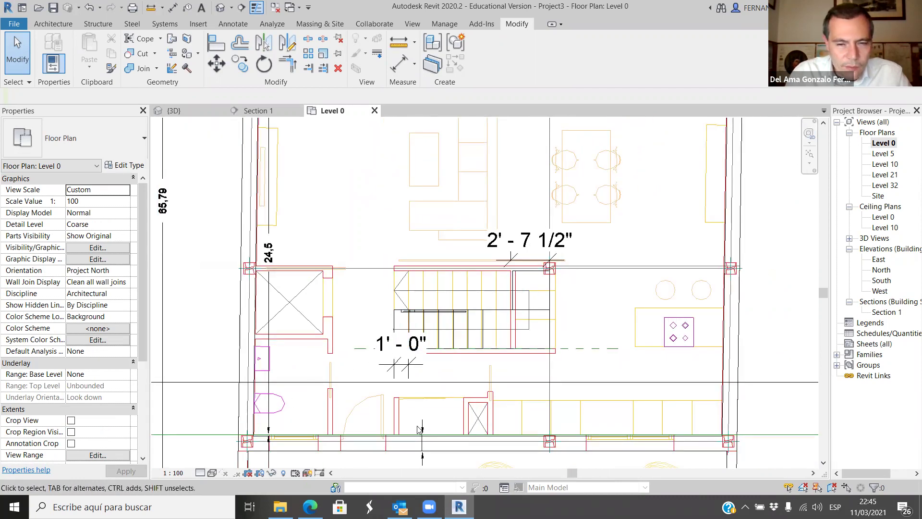
scroll(422, 427, up, 2)
scroll(430, 429, up, 1)
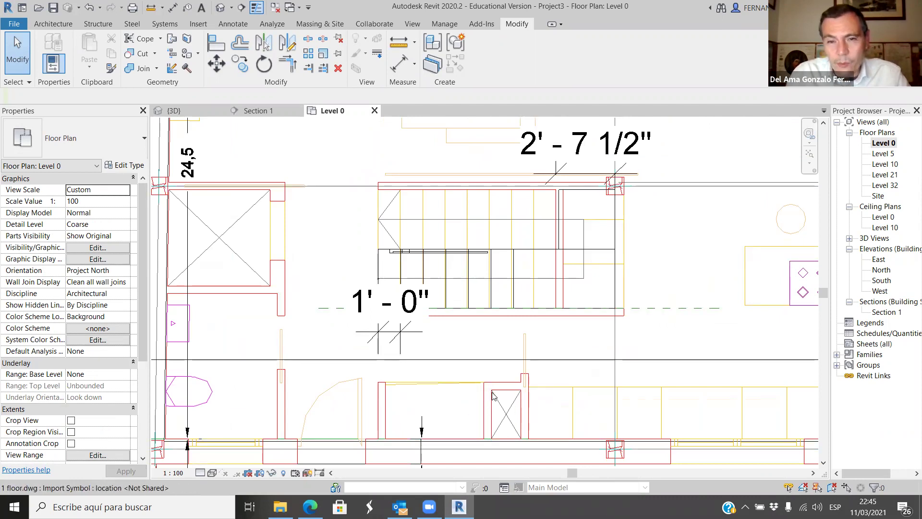
middle_drag(495, 432, 505, 421)
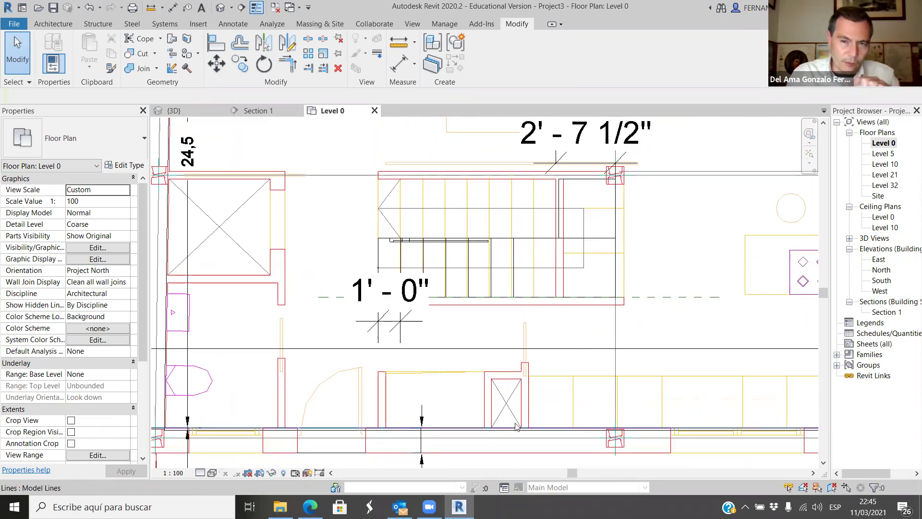
scroll(517, 428, down, 2)
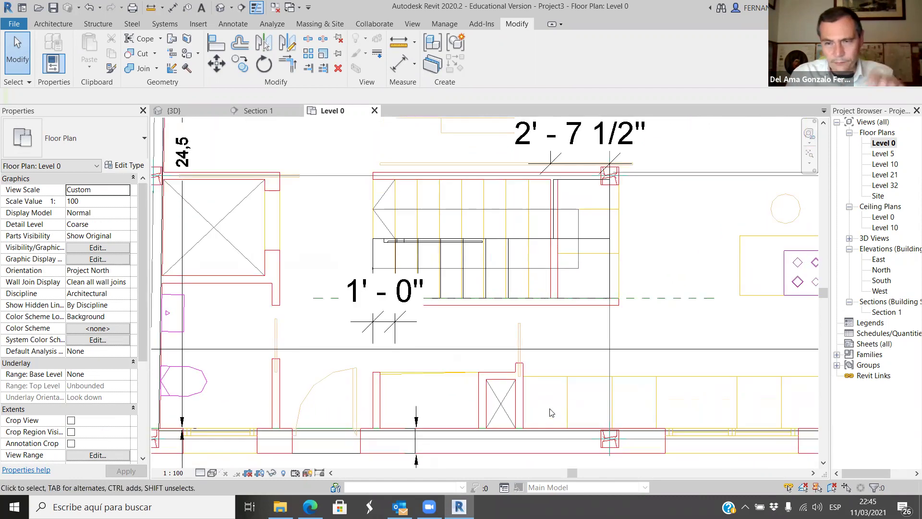
scroll(569, 381, down, 1)
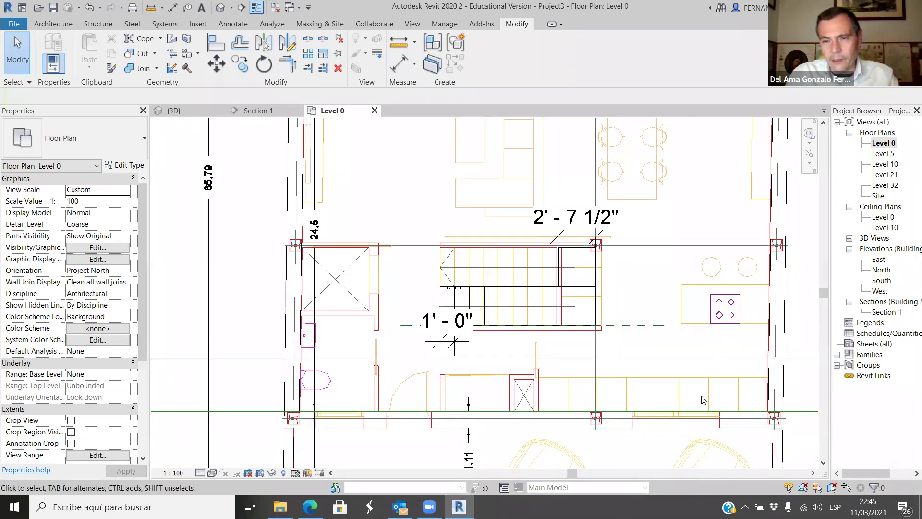
scroll(623, 404, up, 2)
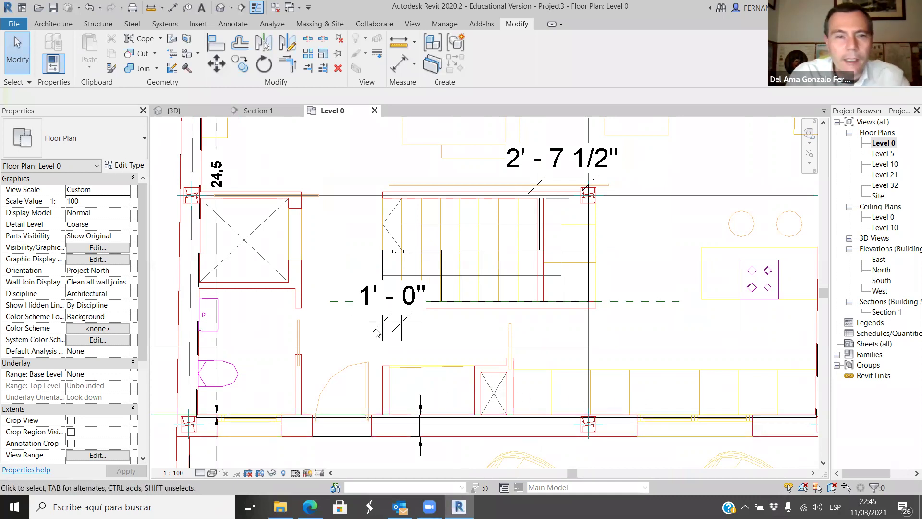
scroll(296, 240, down, 1)
scroll(300, 288, up, 3)
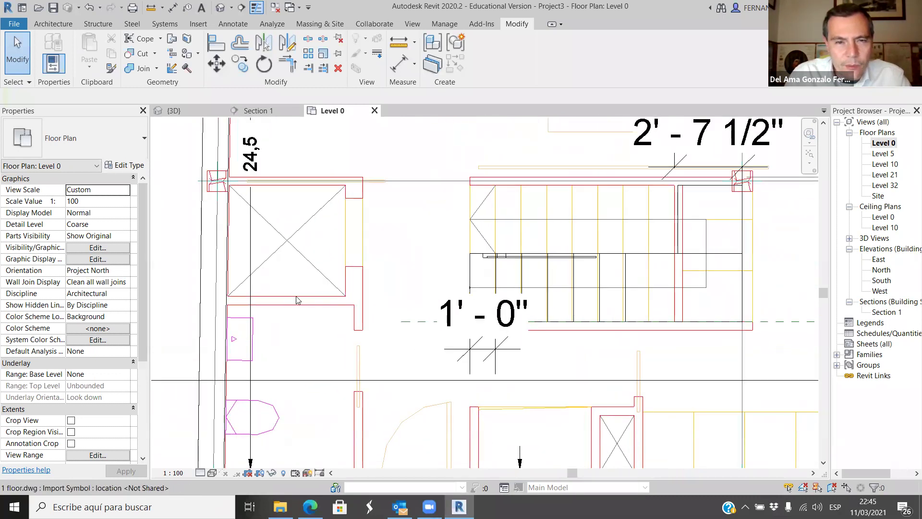
Place a 0'-4" aligned dimension from the box edge to the wall beside the shaft.
click(233, 23)
click(48, 50)
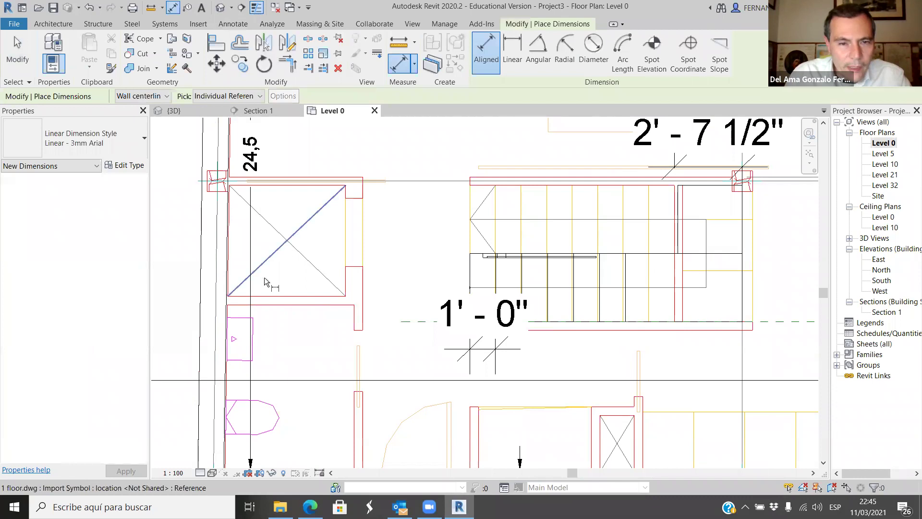
click(289, 295)
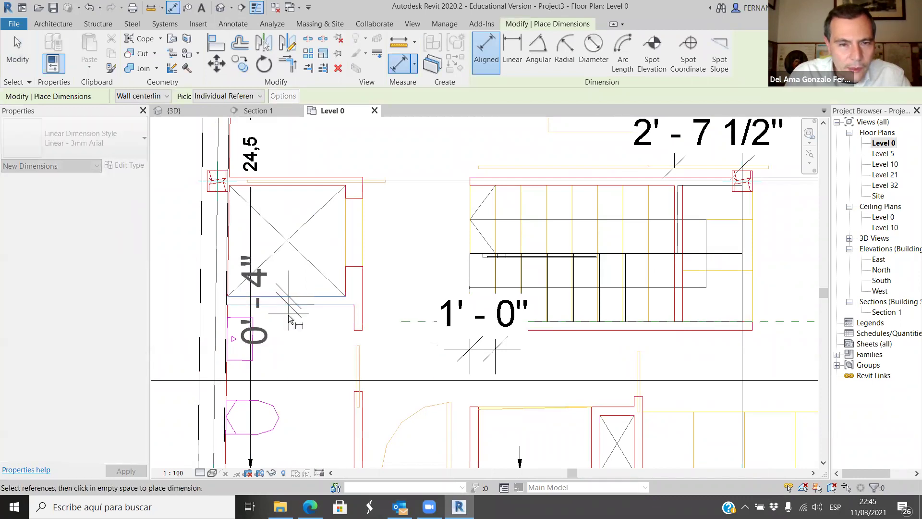
click(201, 300)
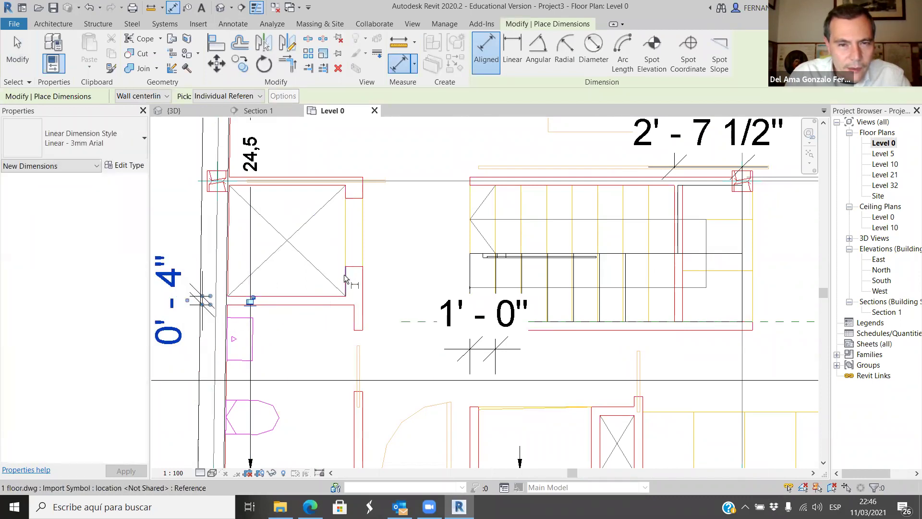
click(345, 275)
click(363, 278)
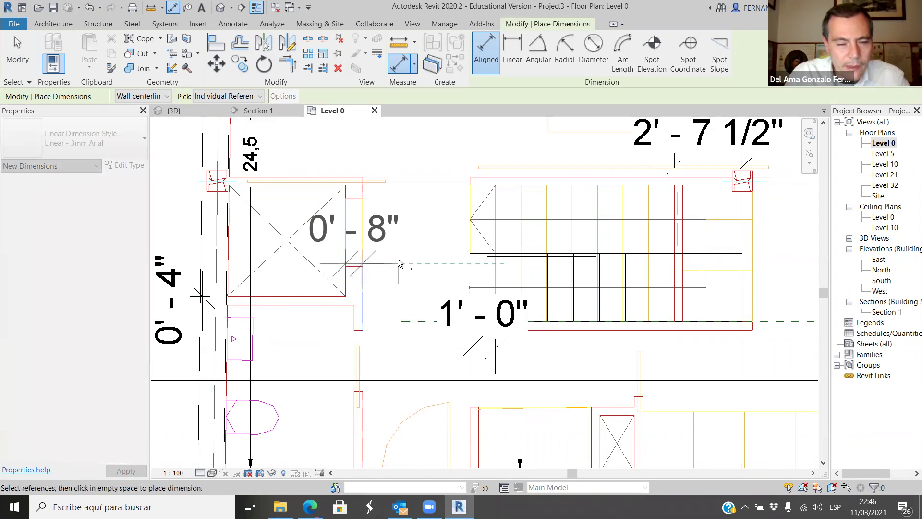
key(Escape)
key(Escape)
scroll(429, 306, down, 4)
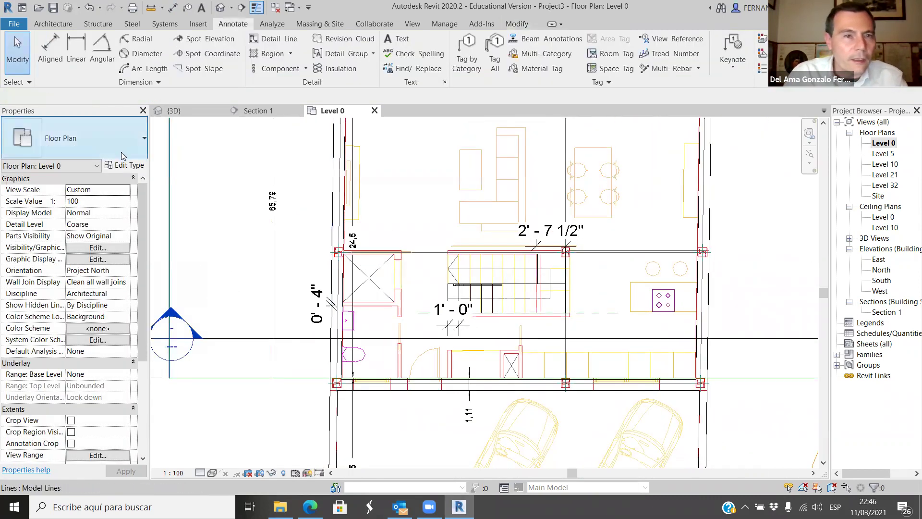
Draw a short Generic - 8" wall starting from the intersection beside the shaft.
click(53, 24)
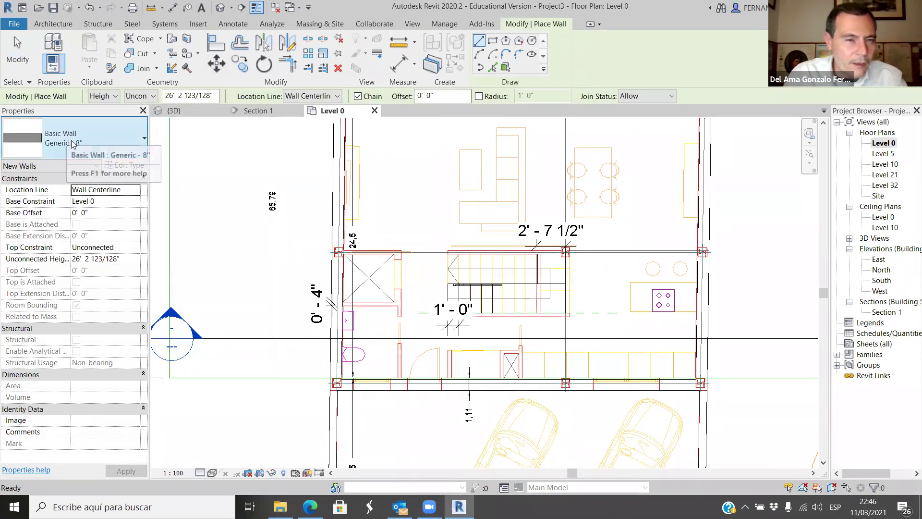
scroll(390, 278, up, 4)
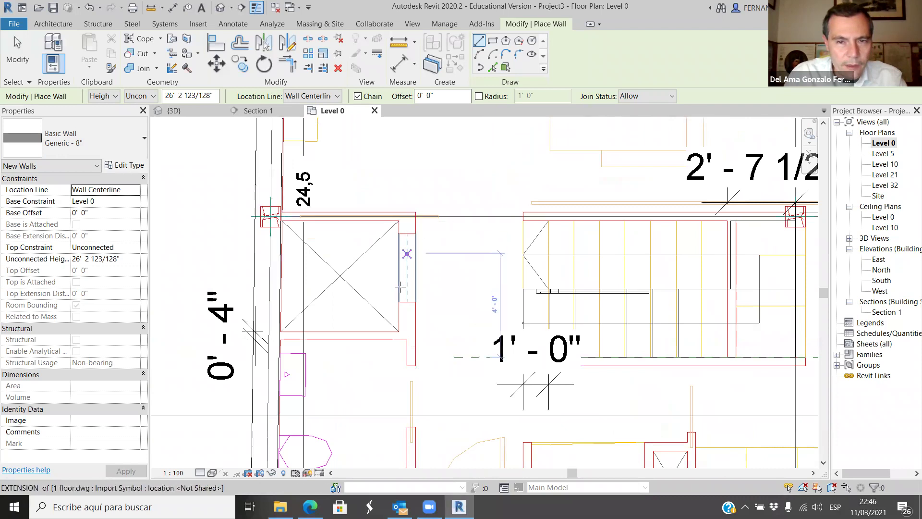
scroll(405, 286, up, 2)
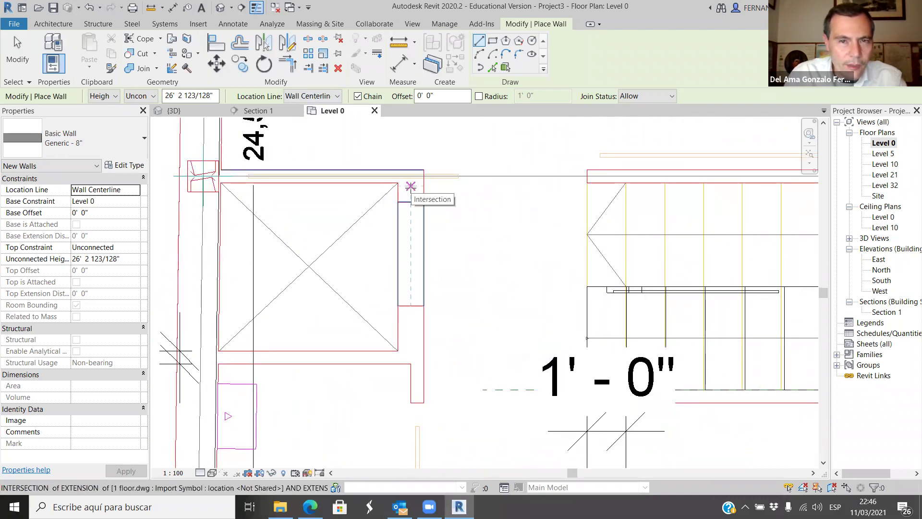
click(410, 186)
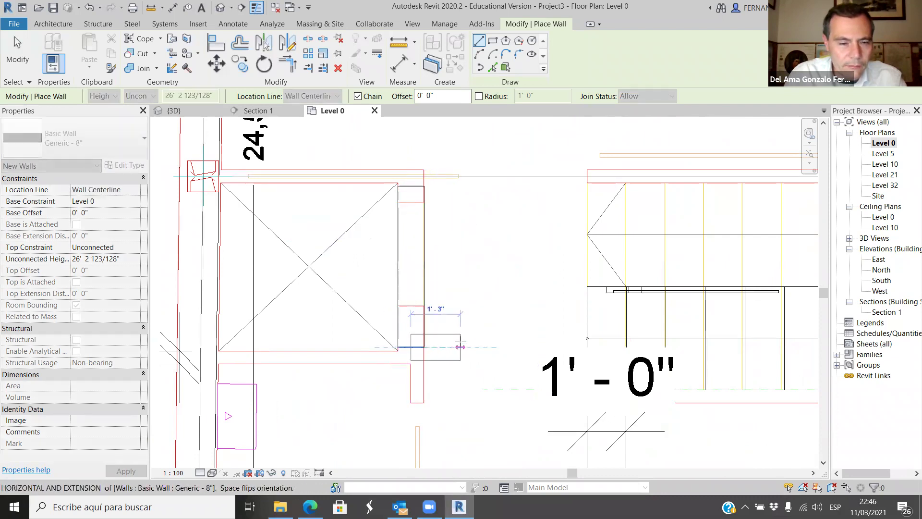
key(Escape)
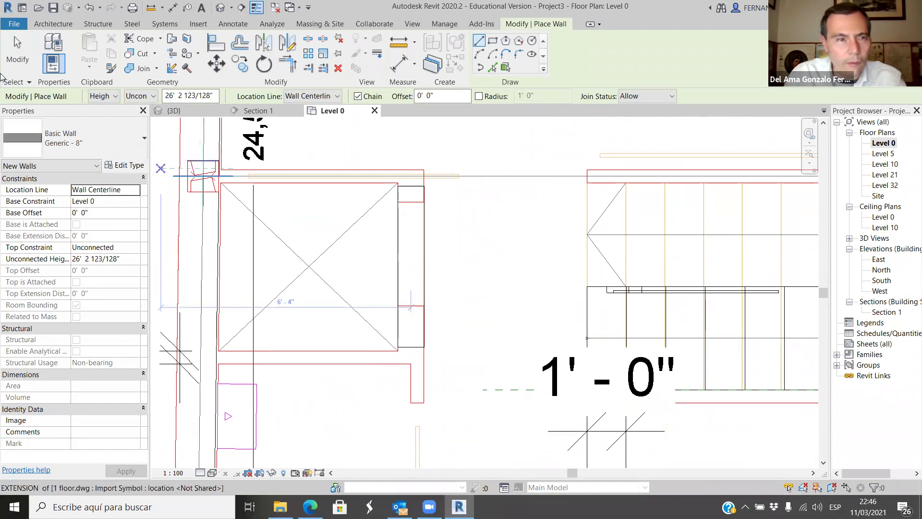
key(Escape)
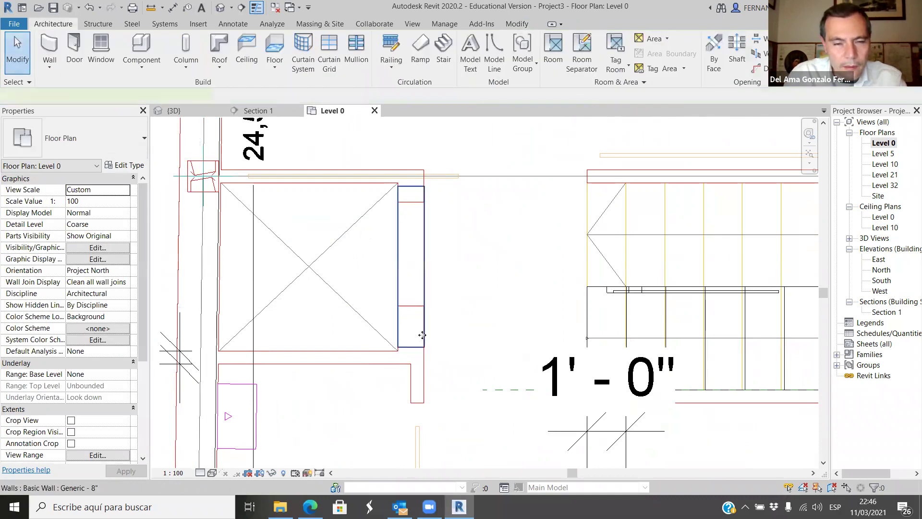
Set the new wall's Top Constraint to Up to level: Level 10.
click(422, 334)
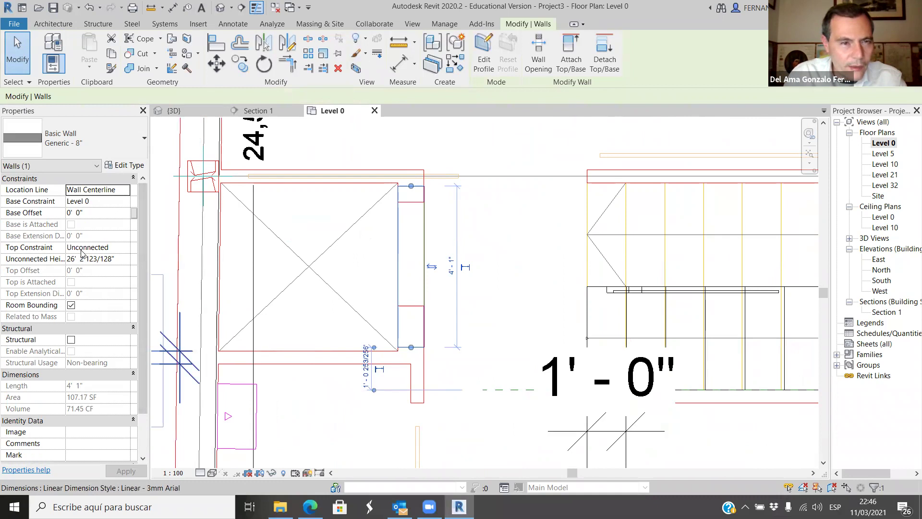
click(124, 250)
click(125, 246)
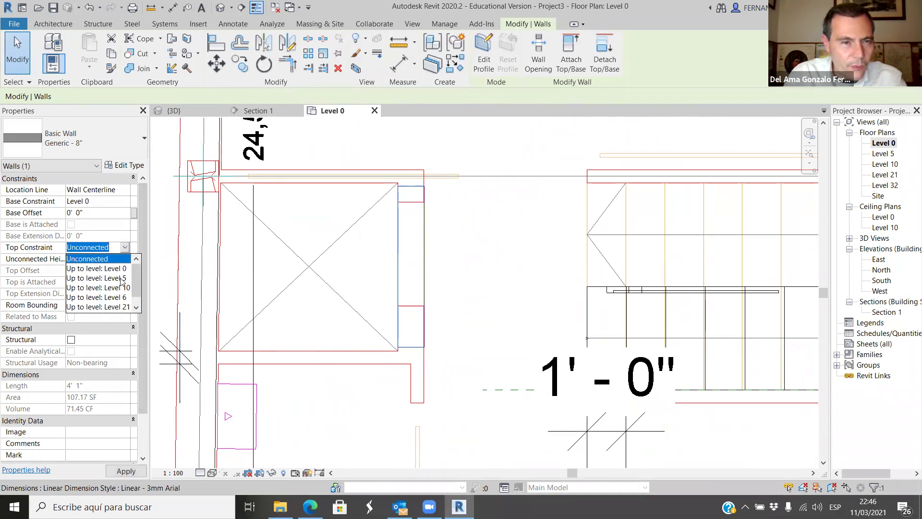
click(118, 288)
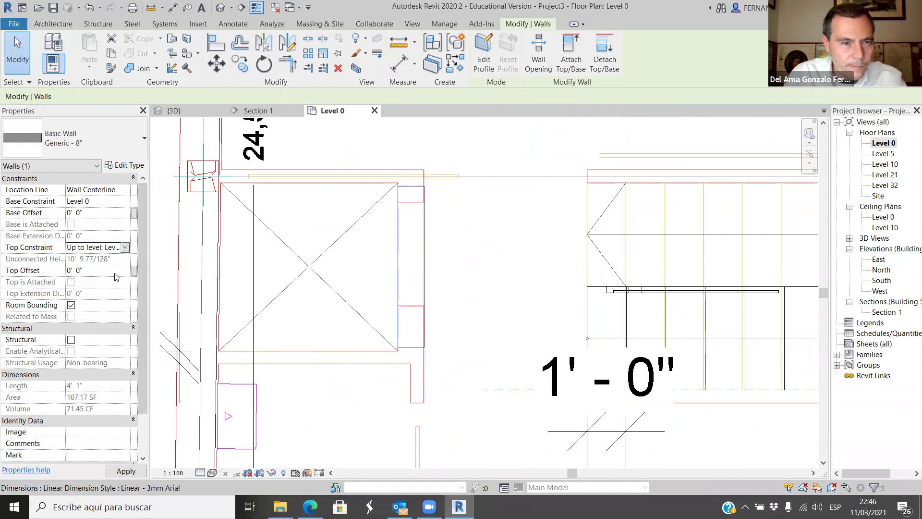
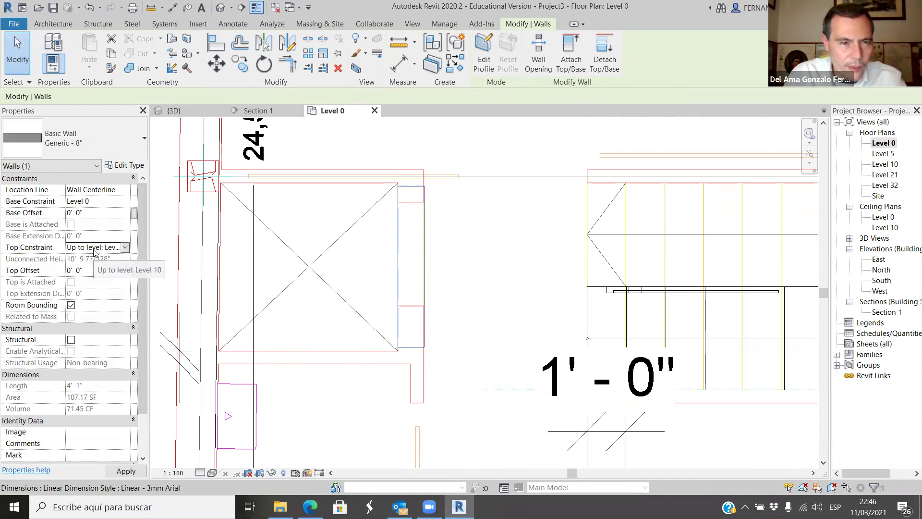
Start the Wall tool with the Generic - 150mm type and open its Type Properties.
click(500, 294)
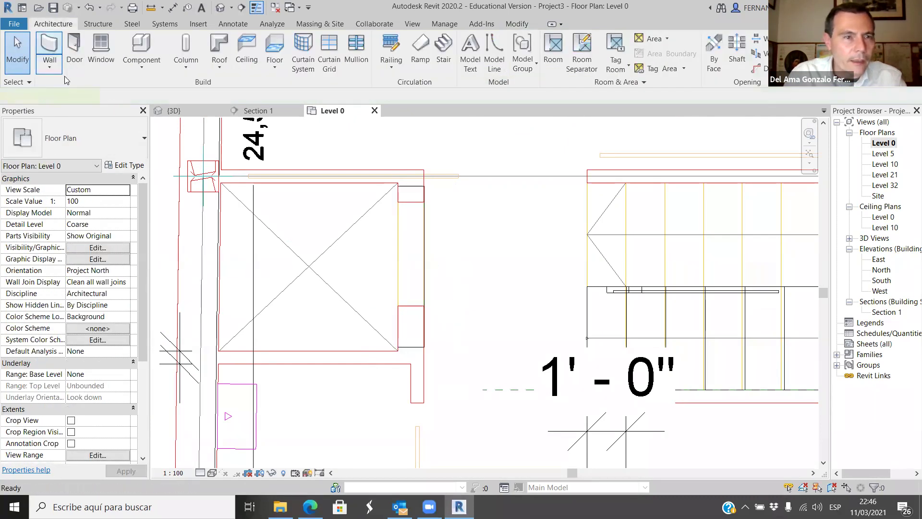
click(50, 48)
click(142, 144)
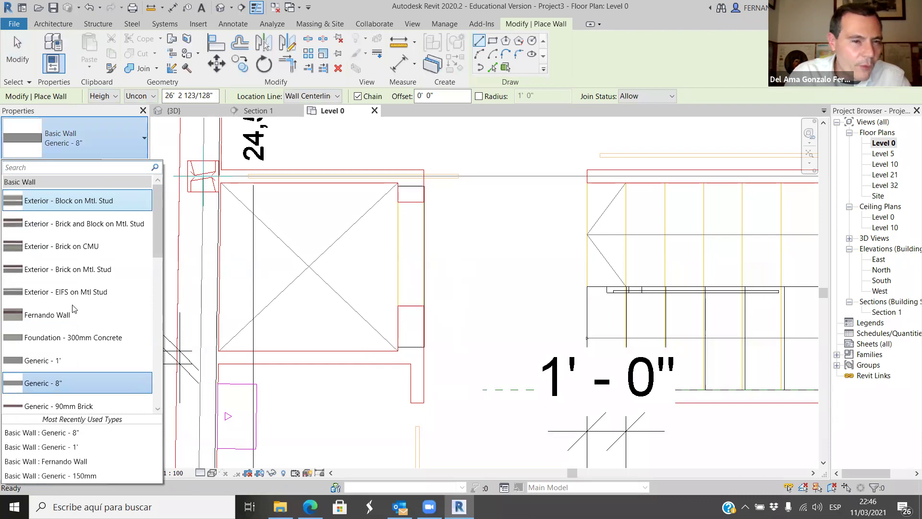
scroll(75, 310, down, 5)
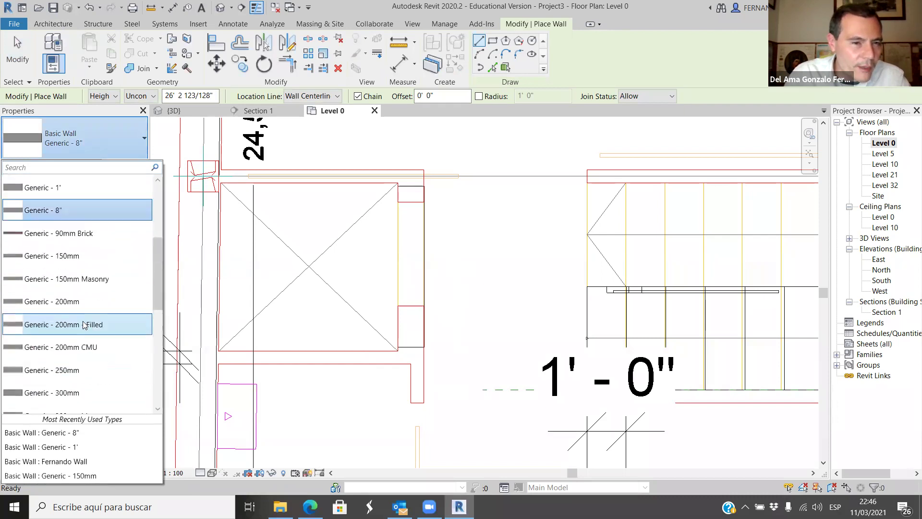
scroll(81, 315, up, 3)
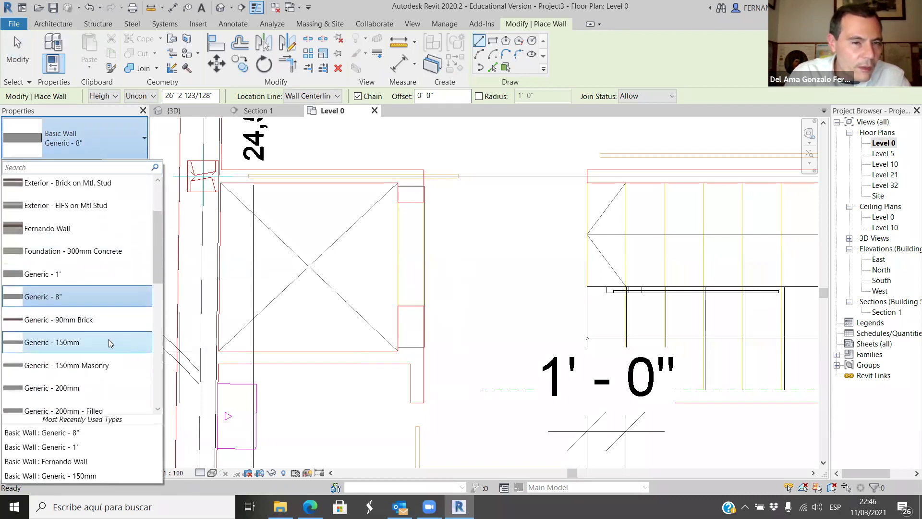
click(61, 343)
click(124, 167)
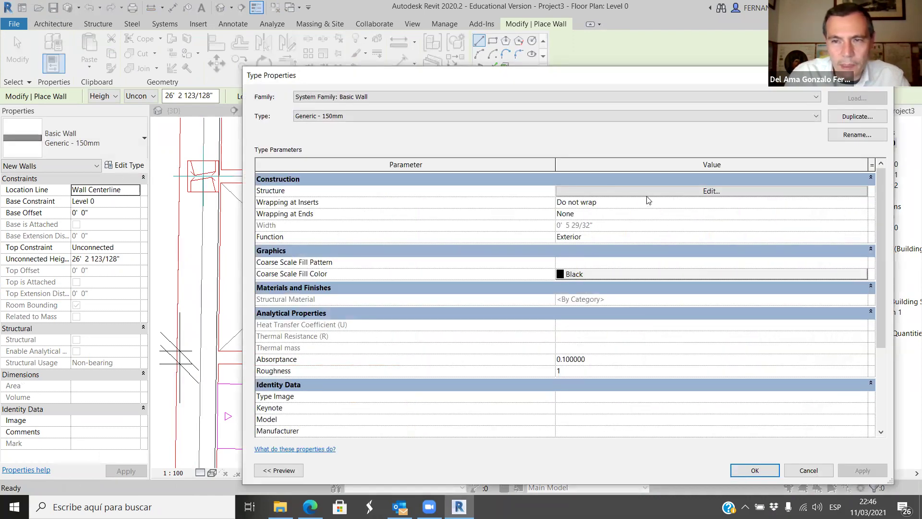
Duplicate the Generic - 150mm wall type as a new type named 4"wall.
click(648, 194)
click(575, 188)
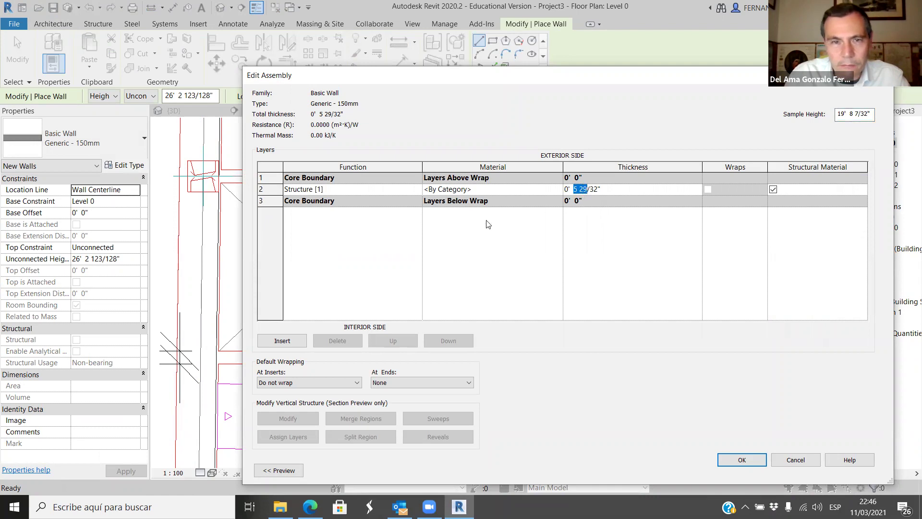
click(782, 461)
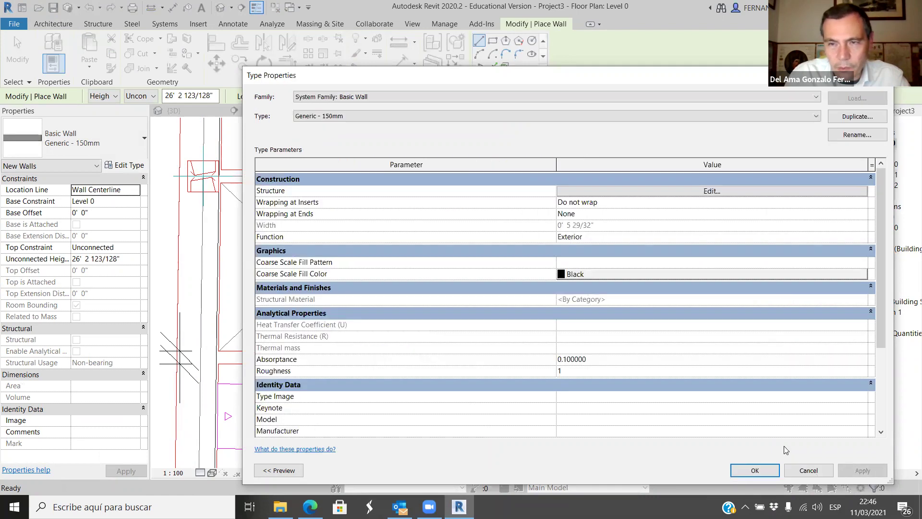
click(848, 117)
text(4"wall)
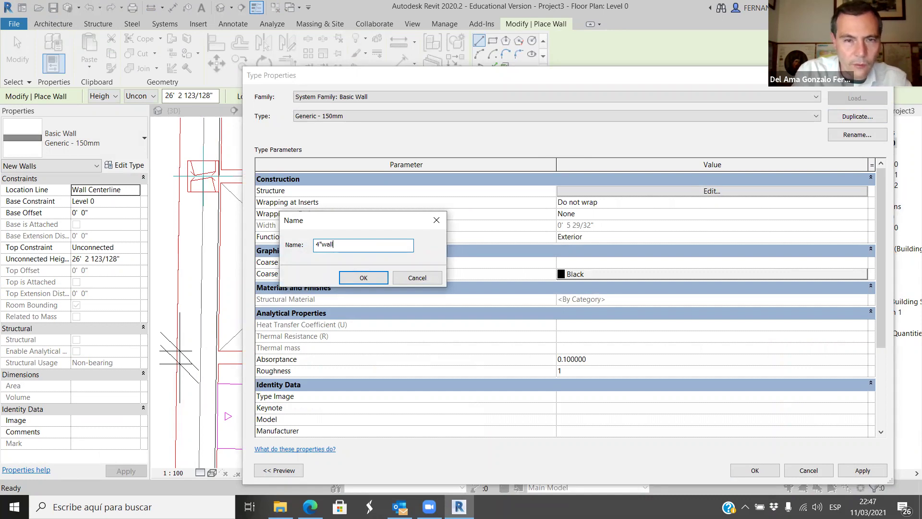
click(370, 281)
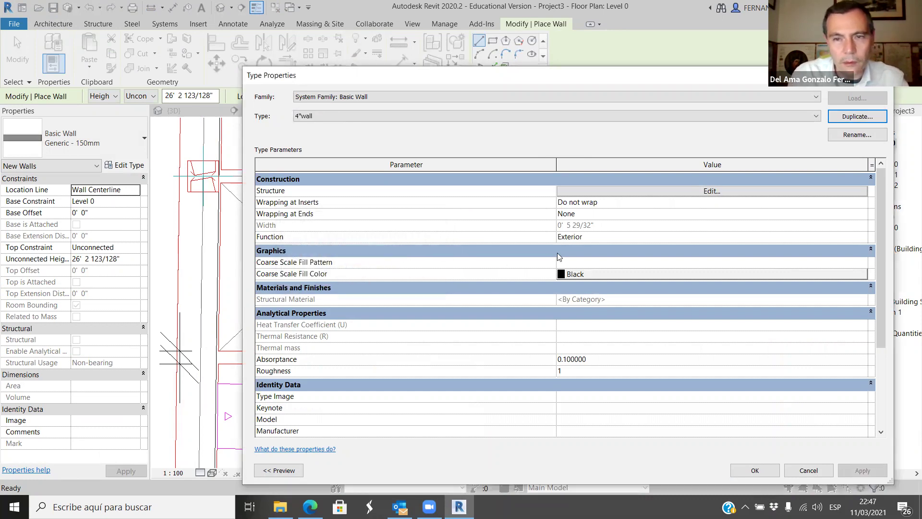
Set the 4"wall structure layer thickness to 4 inches and apply the type.
click(697, 191)
click(581, 190)
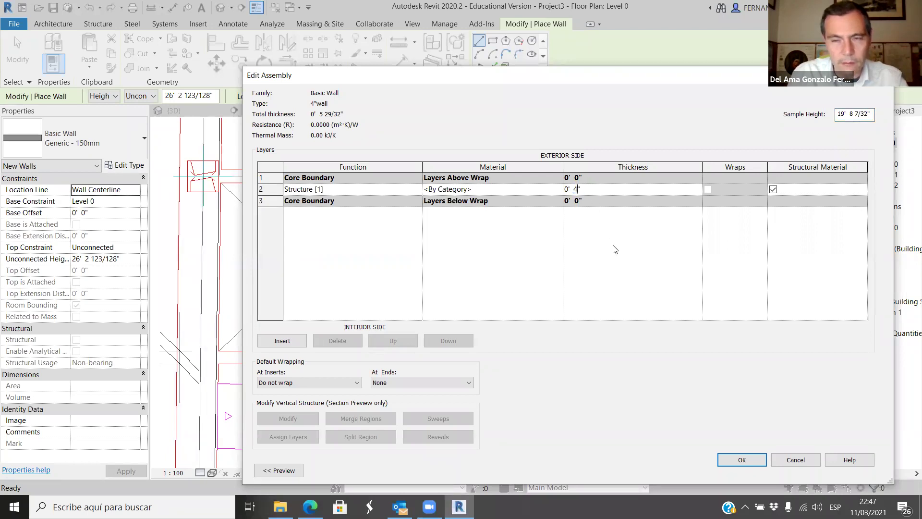
click(742, 460)
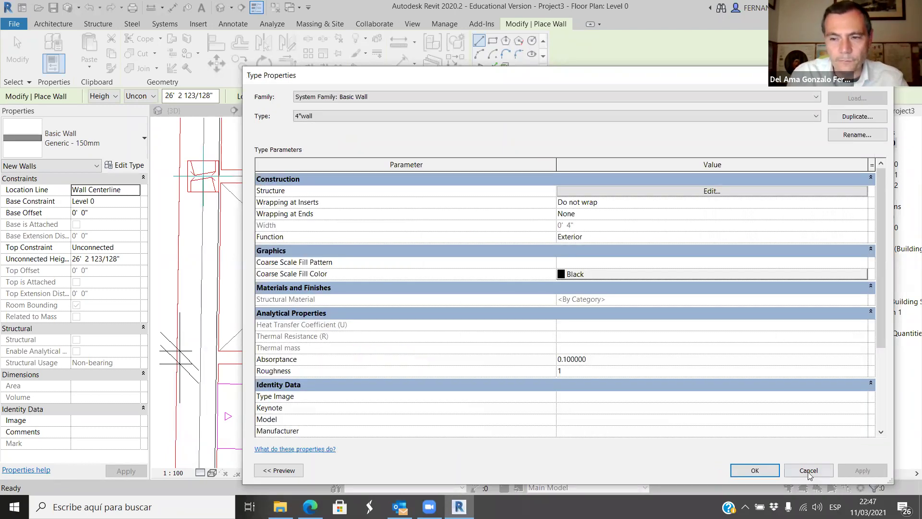
click(755, 470)
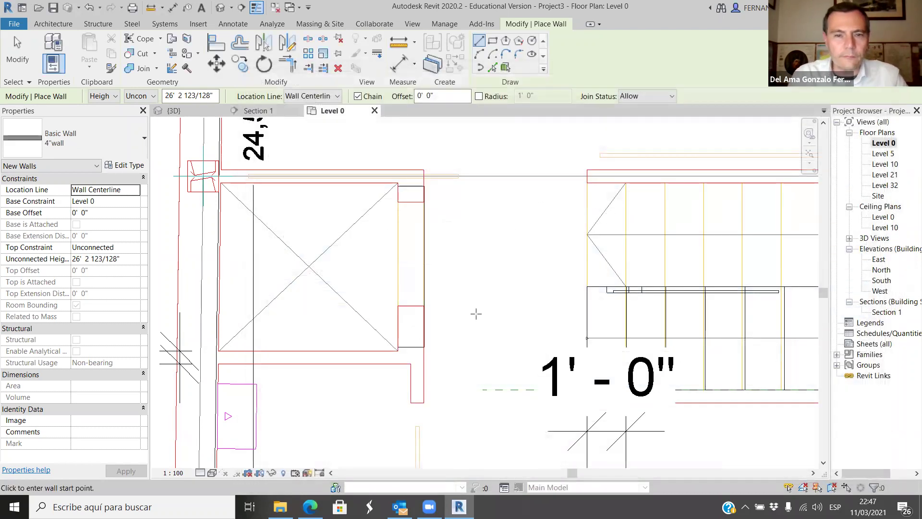
Draw a horizontal 4"wall about 5'-4" long ending at the shaft corner.
scroll(341, 357, up, 3)
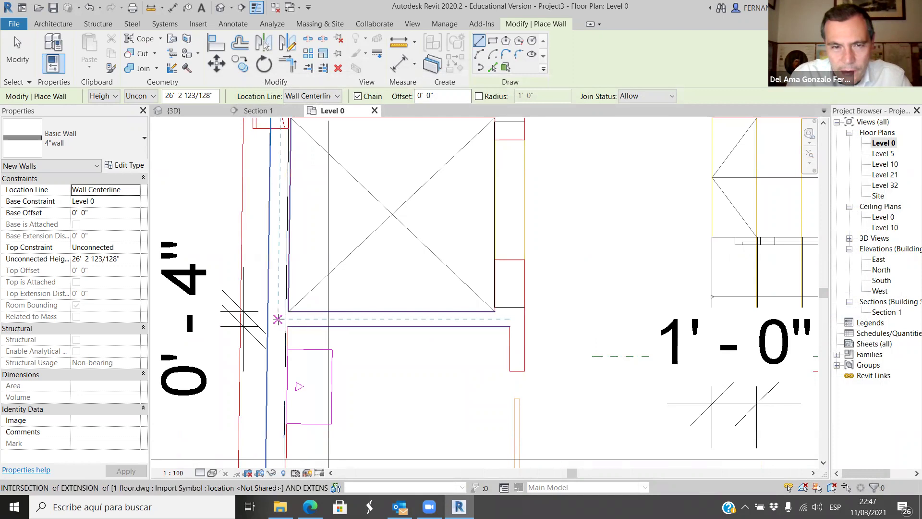
click(277, 319)
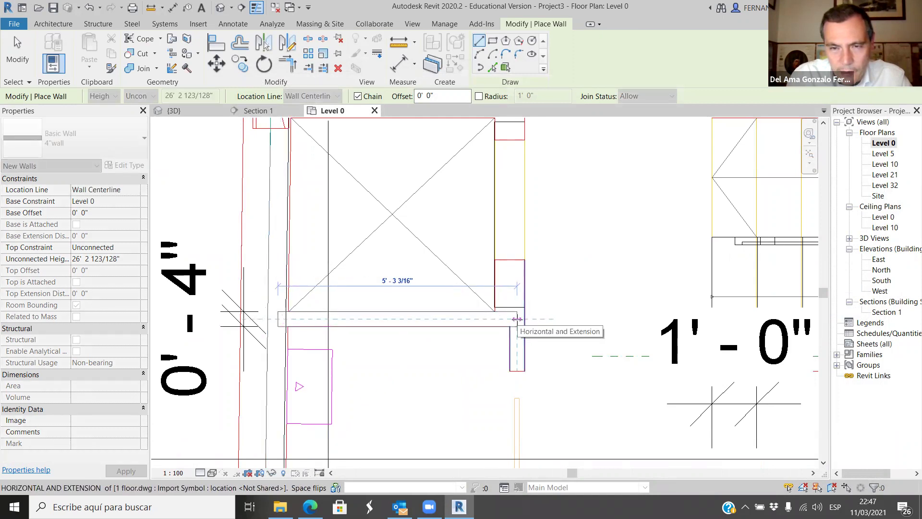
click(517, 319)
scroll(516, 289, down, 4)
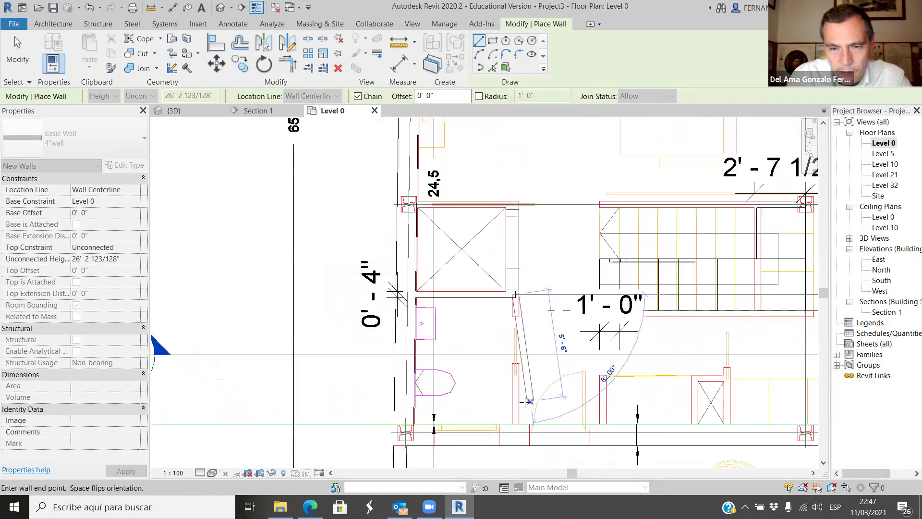
scroll(528, 401, up, 2)
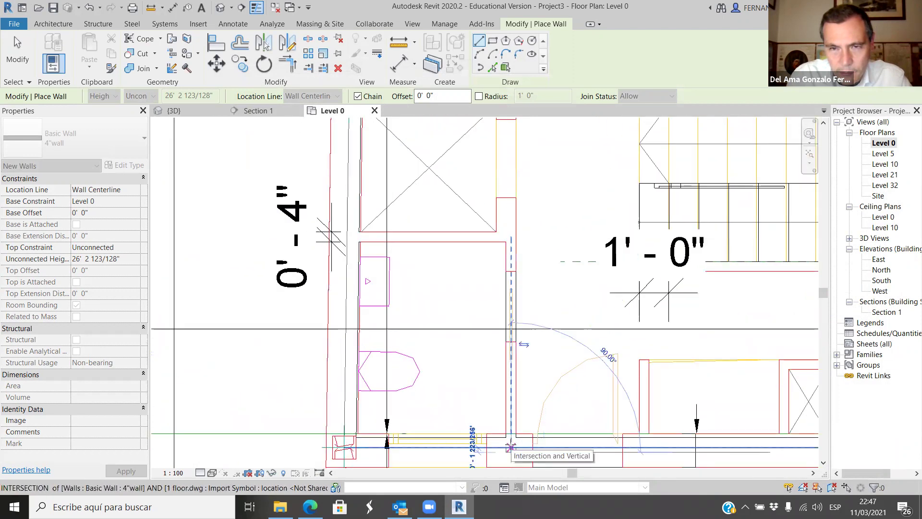
key(Escape)
scroll(500, 413, down, 3)
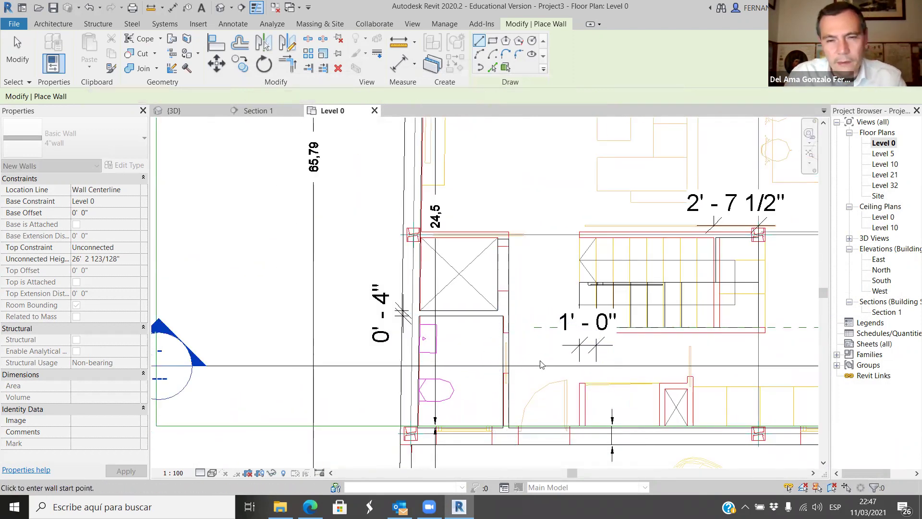
key(Escape)
scroll(533, 362, up, 2)
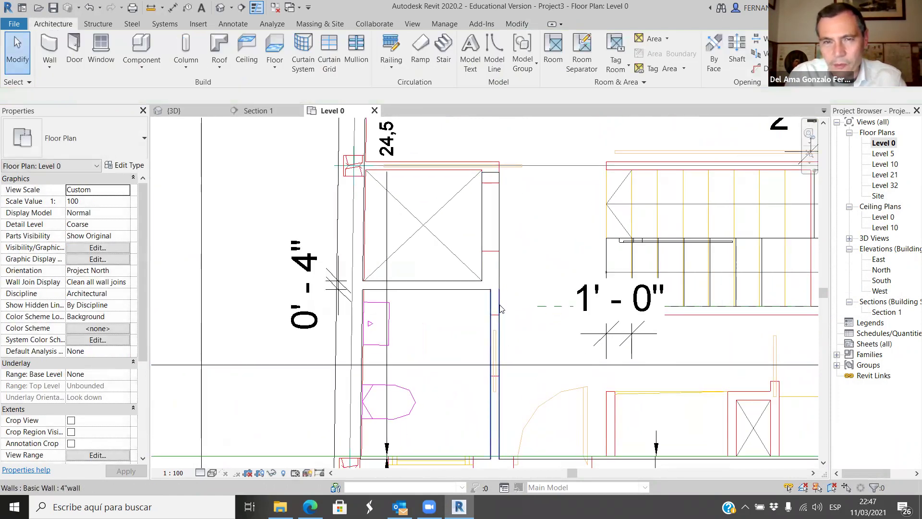
scroll(404, 245, up, 3)
Draw a 4"wall along the top of the shaft from the upper-left corner.
click(50, 50)
scroll(344, 221, up, 2)
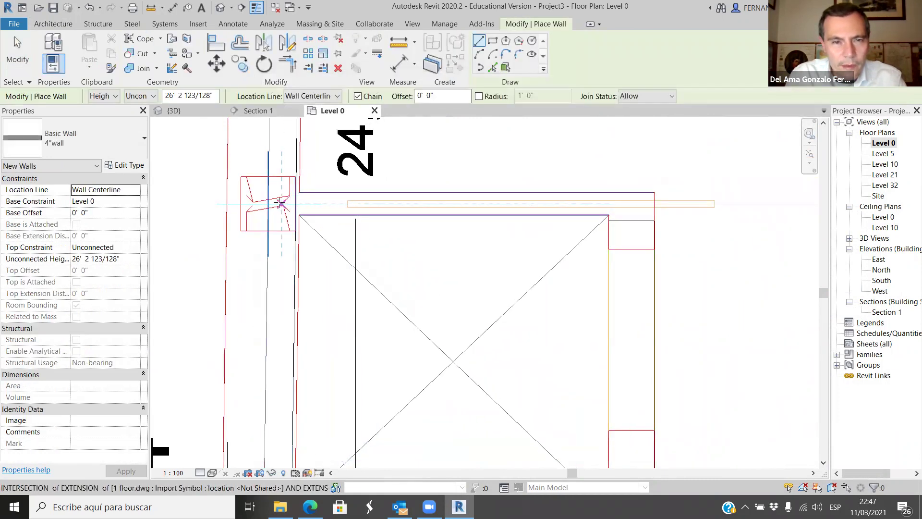
scroll(283, 203, up, 2)
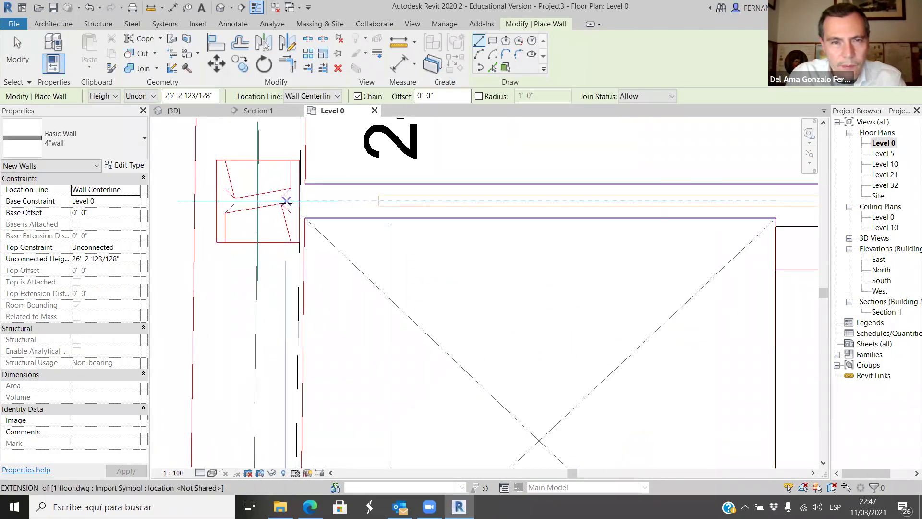
click(287, 201)
scroll(450, 202, down, 2)
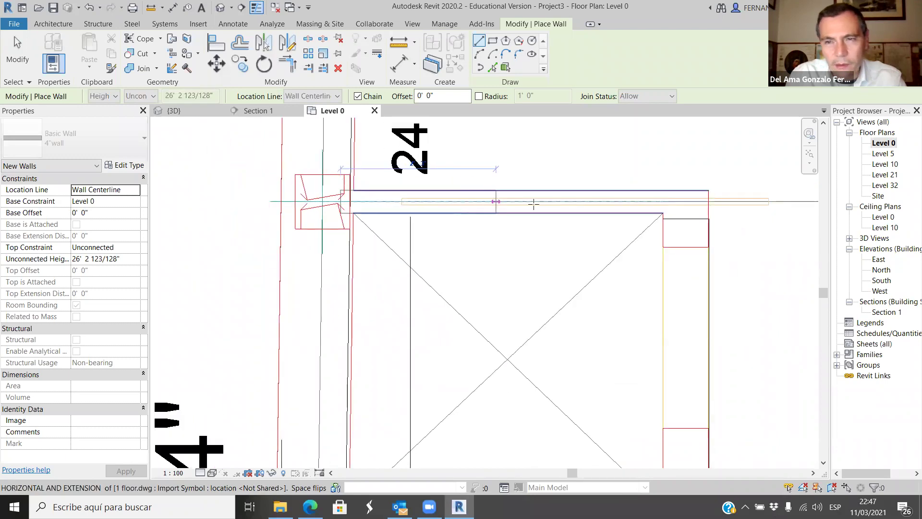
click(685, 209)
key(Escape)
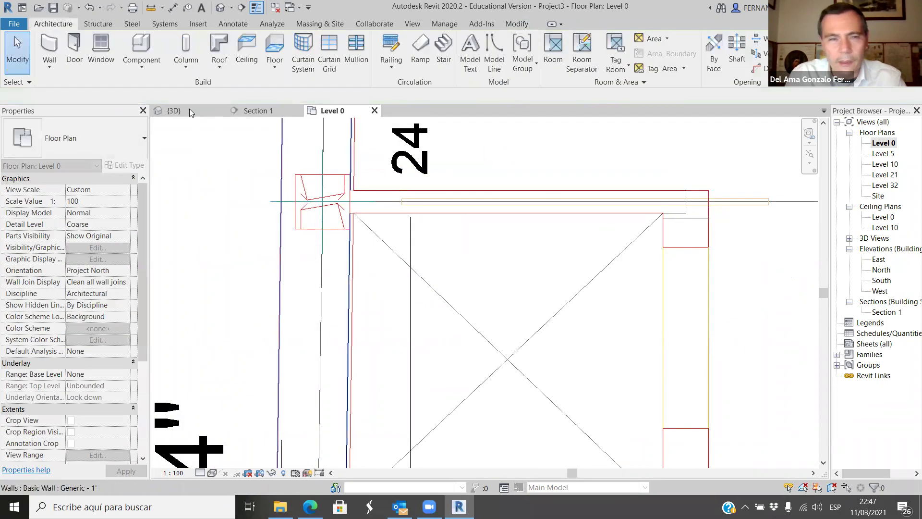
Join the top wall and its neighbour into a corner with Trim/Extend to Corner.
click(689, 213)
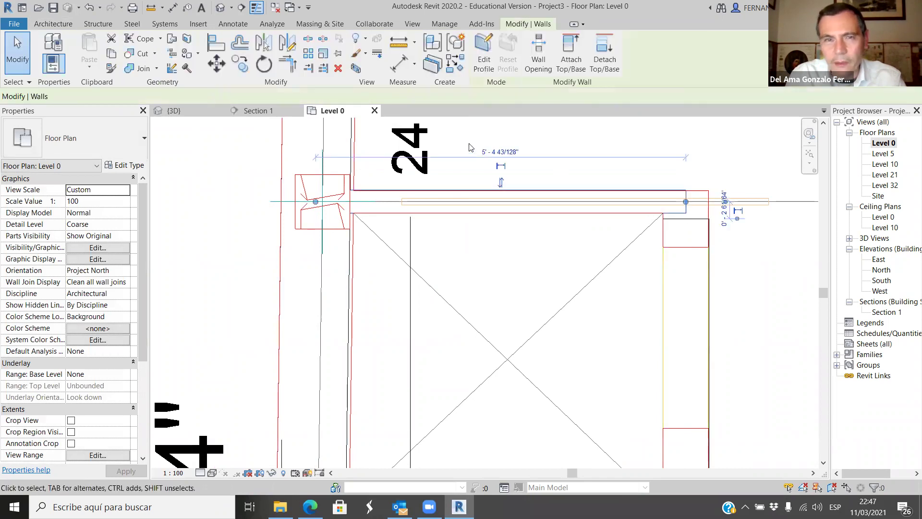
click(291, 72)
click(689, 206)
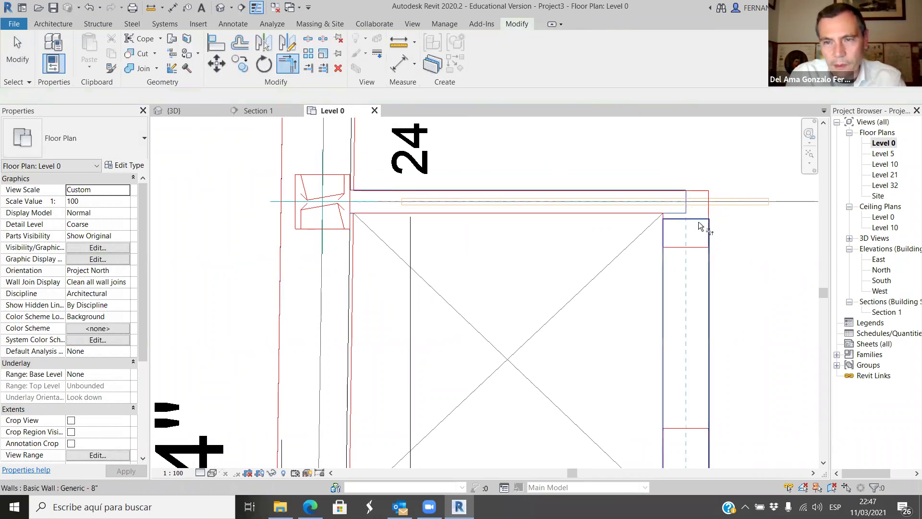
click(704, 237)
scroll(586, 216, down, 5)
scroll(595, 224, down, 2)
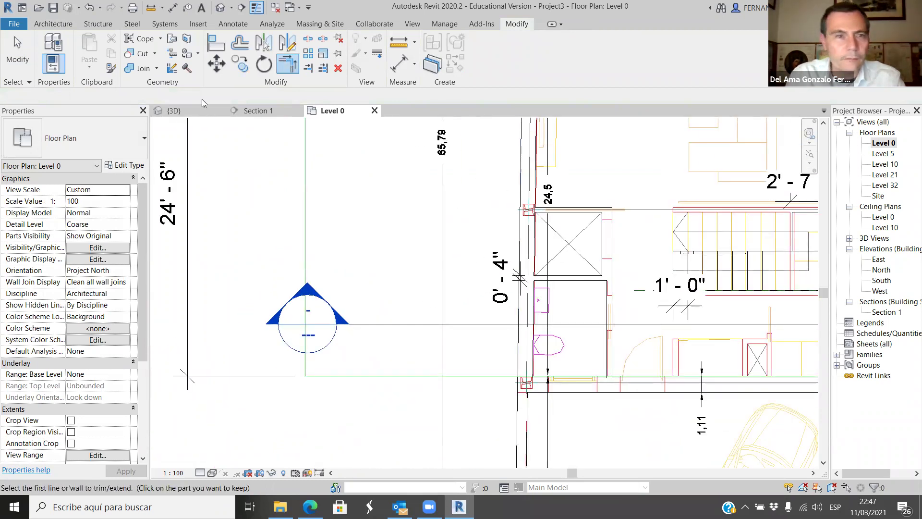
Draw a chain of 4"wall segments around the boxed shaft: down, across, up, and right.
click(67, 25)
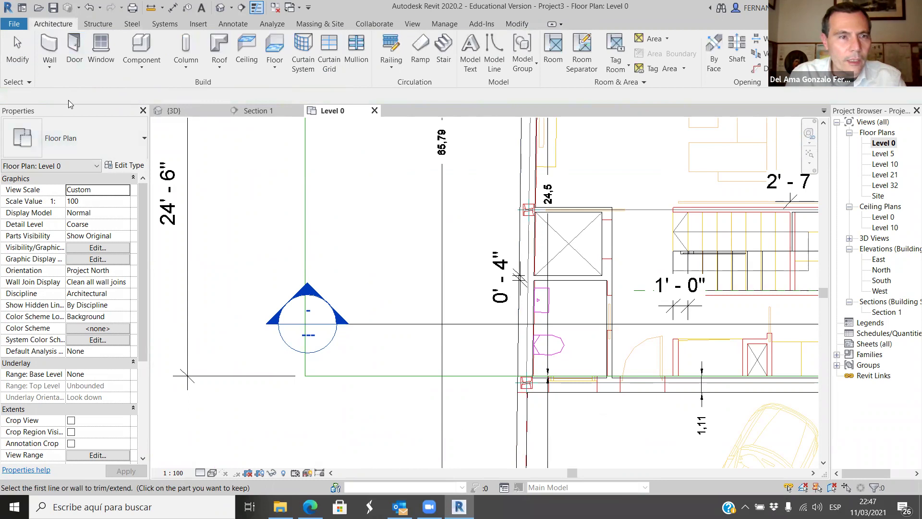
click(61, 64)
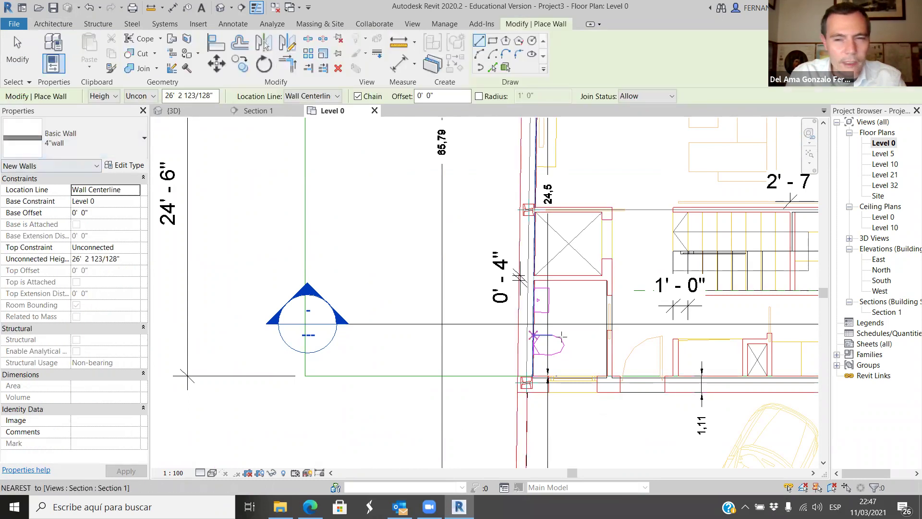
scroll(750, 369, down, 1)
scroll(784, 386, up, 5)
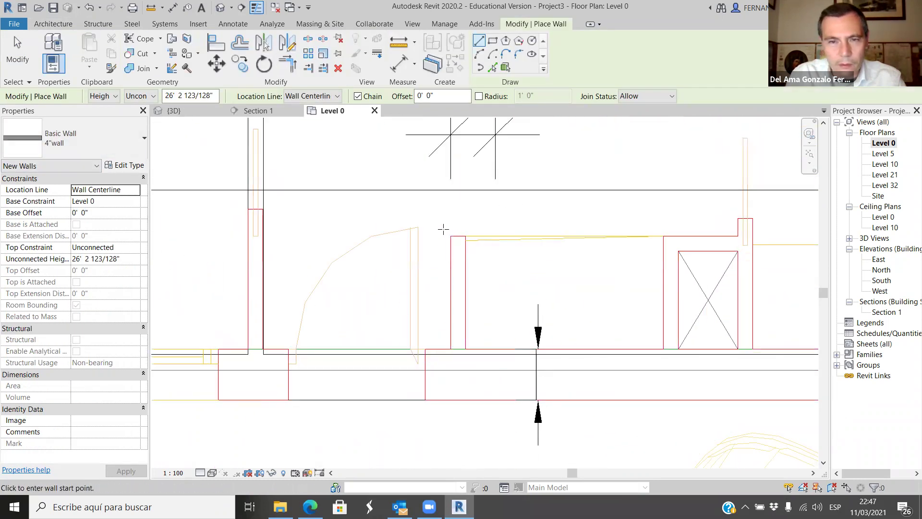
click(459, 236)
click(458, 342)
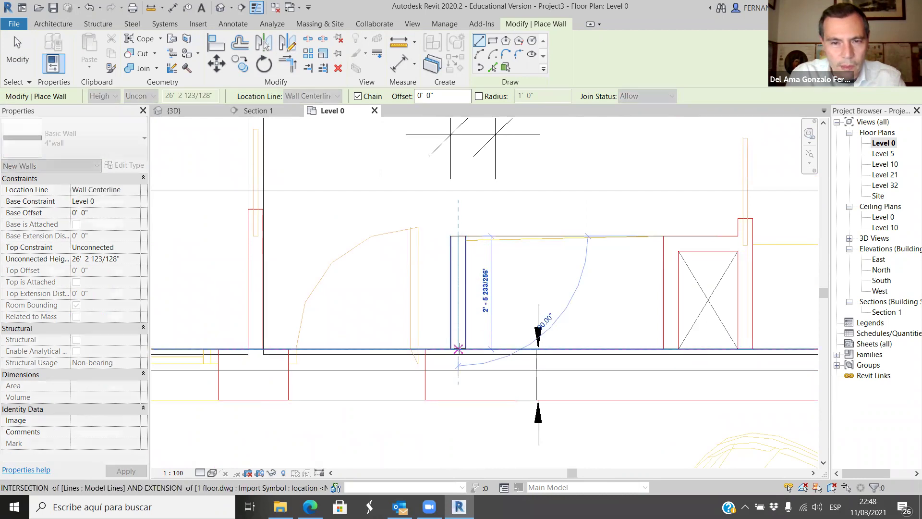
click(671, 349)
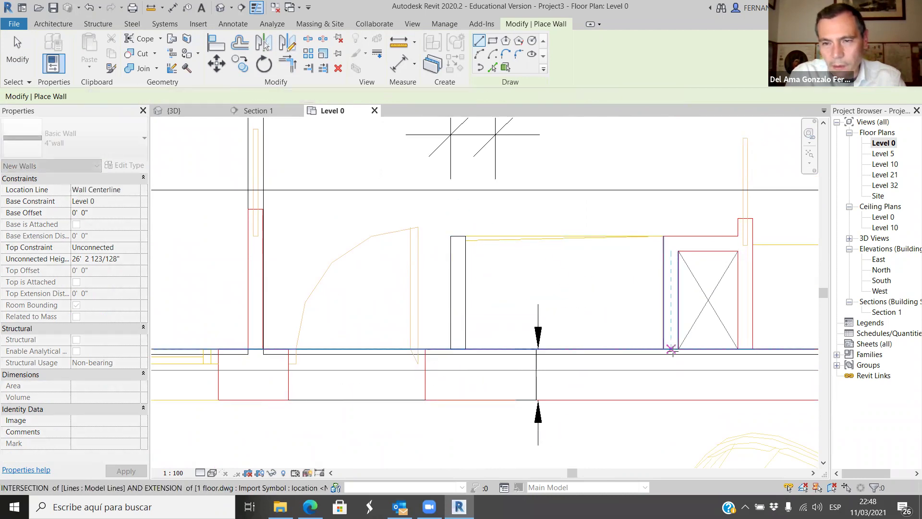
click(671, 244)
click(745, 243)
key(Escape)
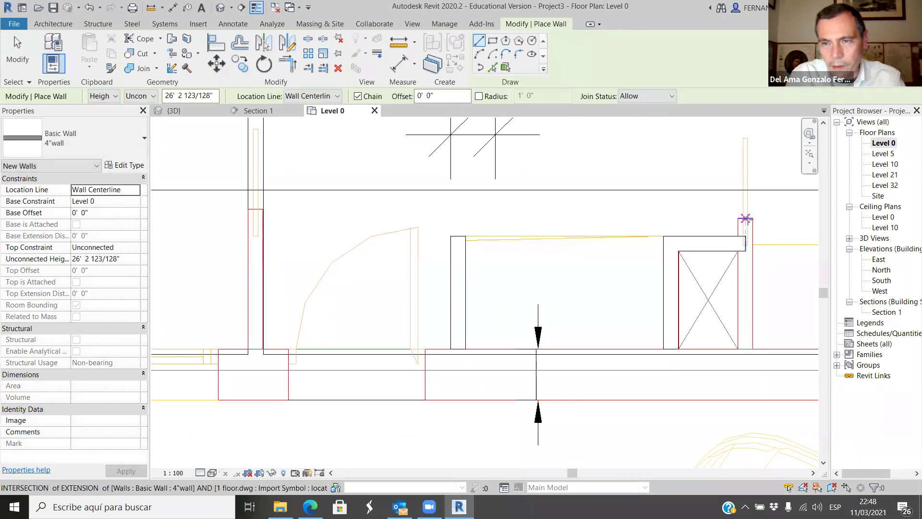
Cancel an unwanted extra wall preview and exit the Wall tool.
click(745, 349)
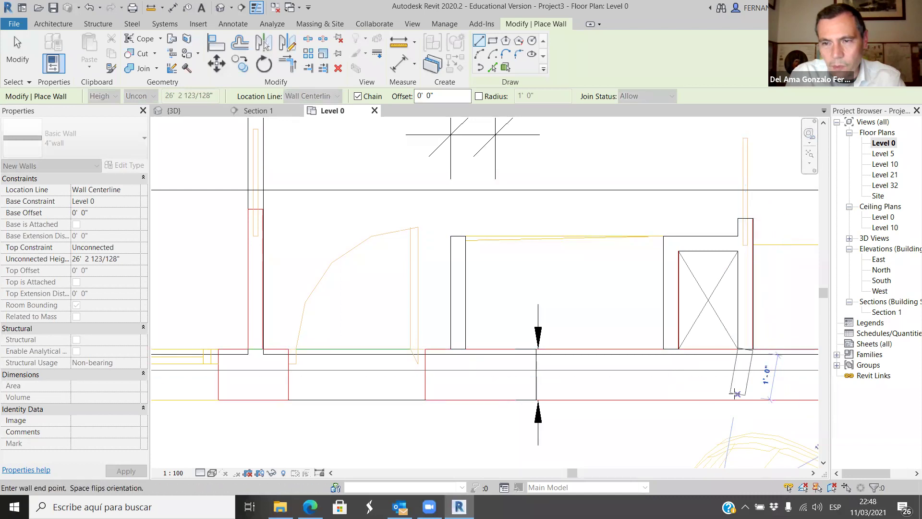
key(Escape)
scroll(680, 317, down, 3)
key(Escape)
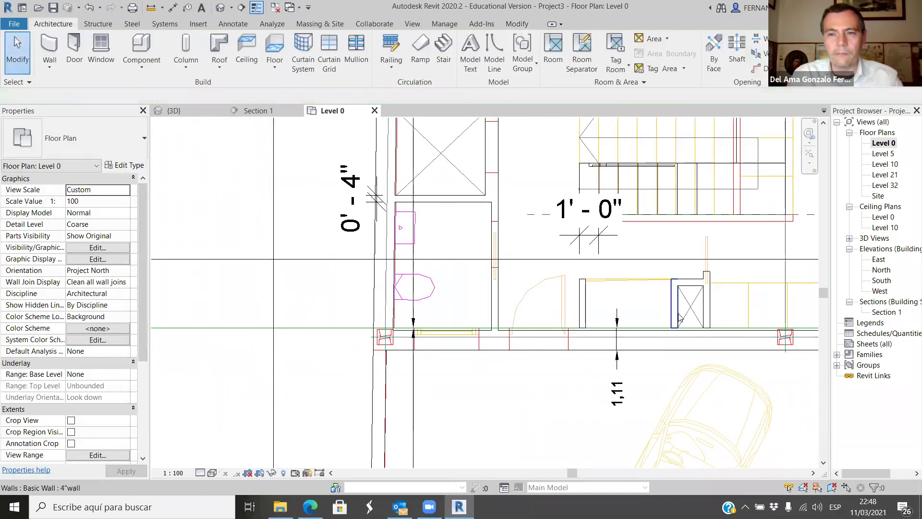
scroll(679, 317, down, 2)
scroll(698, 317, up, 3)
Lengthen the small 4" wall by dragging its end grip to the left.
click(696, 315)
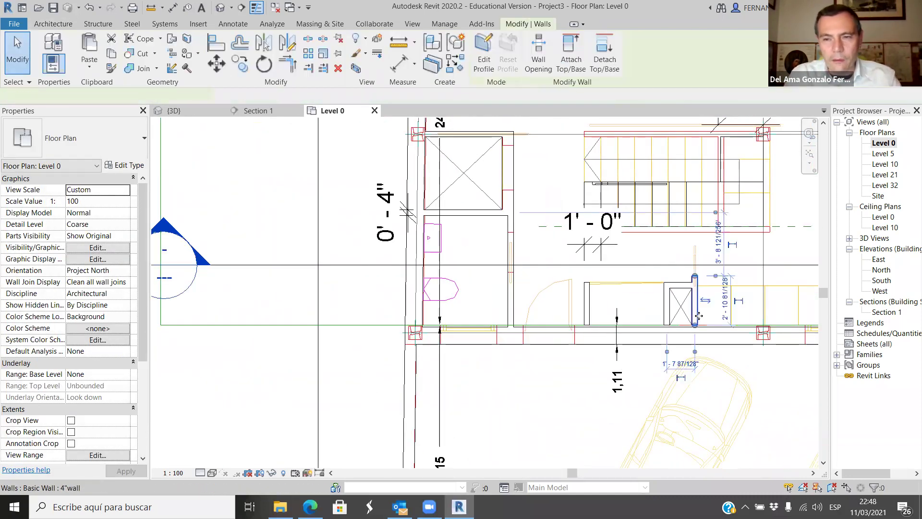
scroll(691, 332, up, 3)
drag(687, 331, 623, 331)
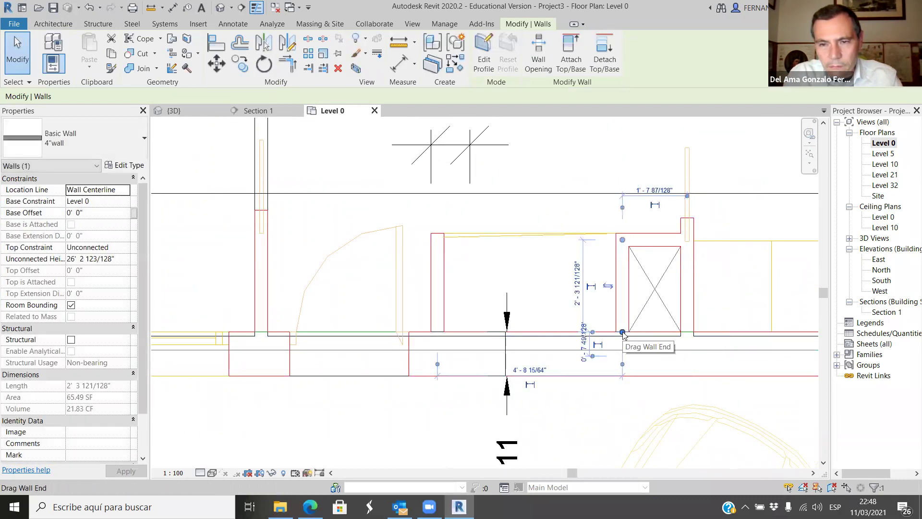
key(r)
key(s)
key(Escape)
click(616, 346)
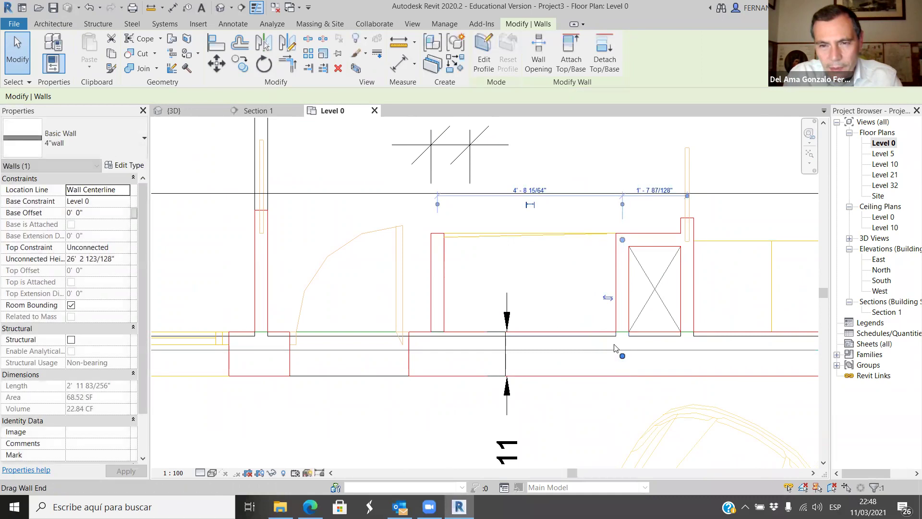
scroll(625, 338, up, 3)
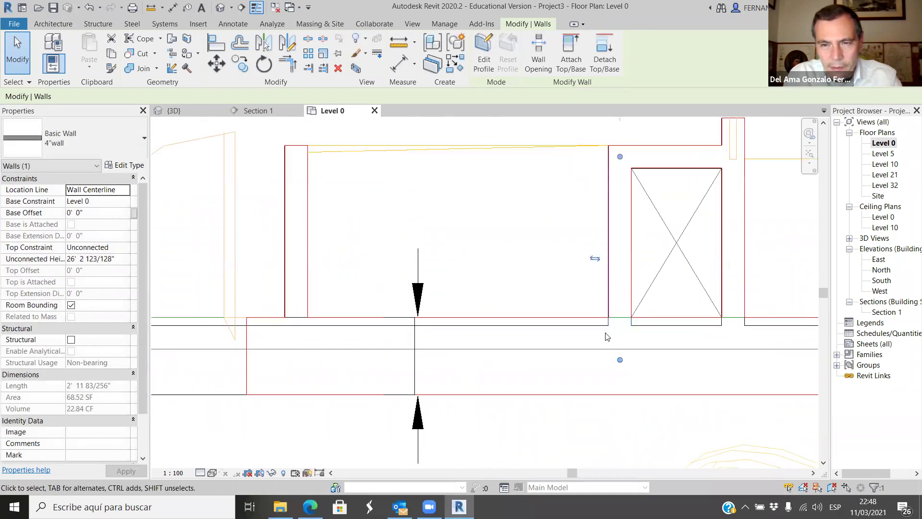
key(r)
key(s)
key(Escape)
Shorten the short wall to 2'2" with its end grip.
click(621, 345)
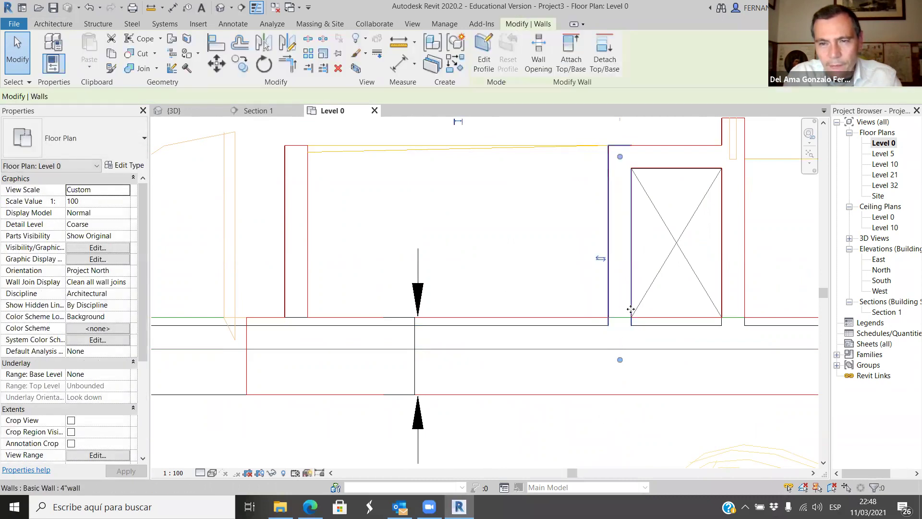
scroll(623, 345, up, 1)
drag(619, 368, 620, 303)
key(r)
key(s)
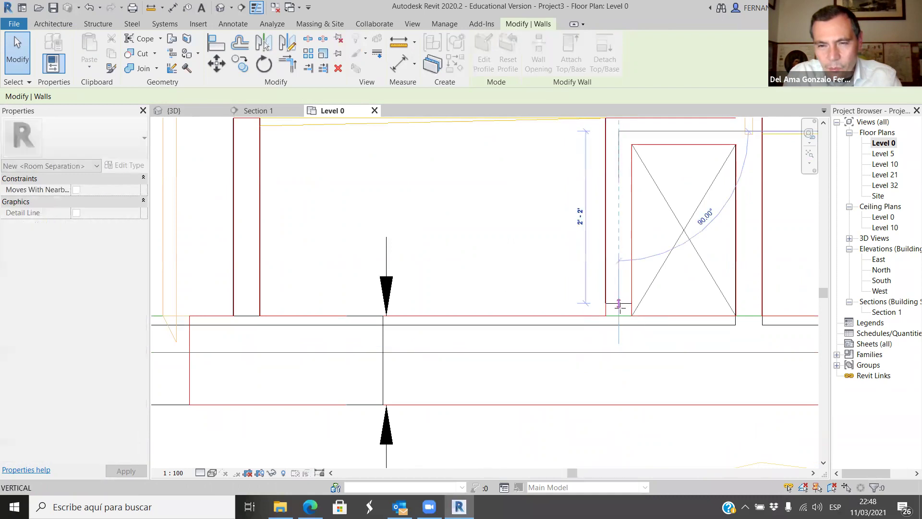
key(Escape)
key(Escape)
click(619, 317)
scroll(617, 370, up, 1)
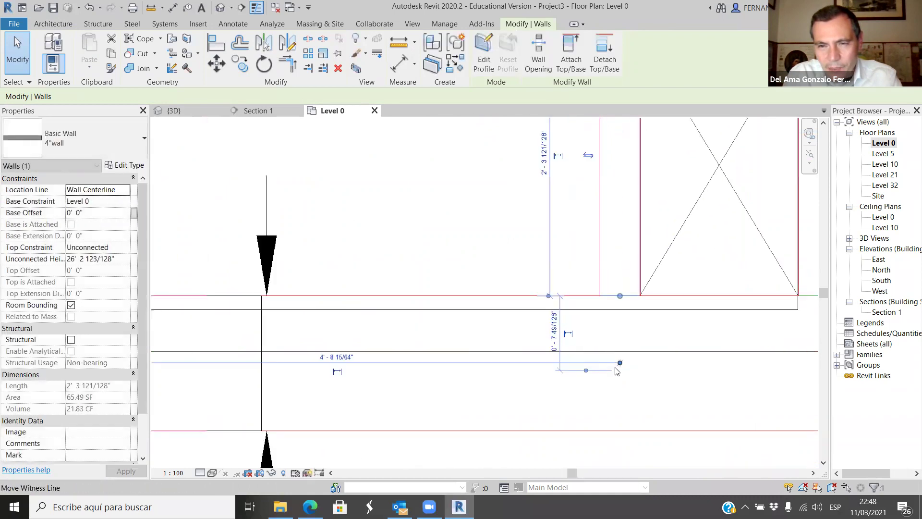
key(Escape)
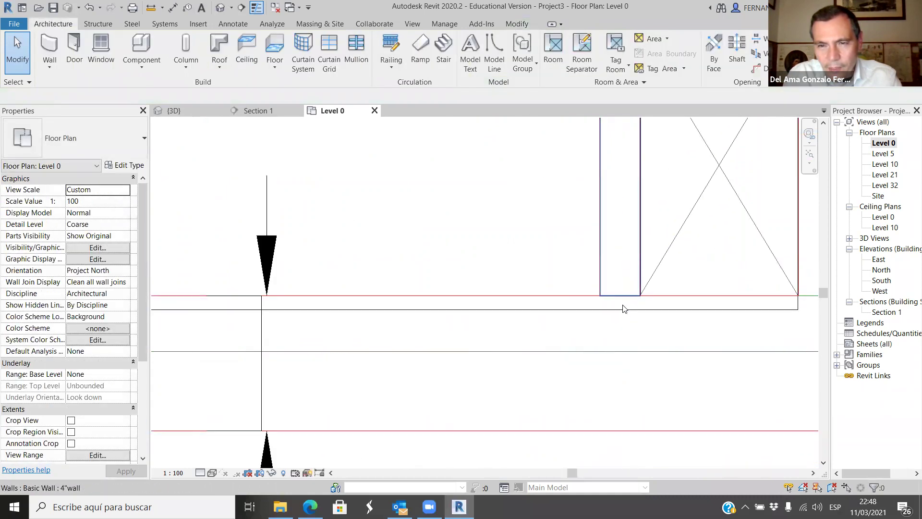
Reselect the 2'2" wall to review it, then clear the selection.
click(623, 298)
key(r)
key(s)
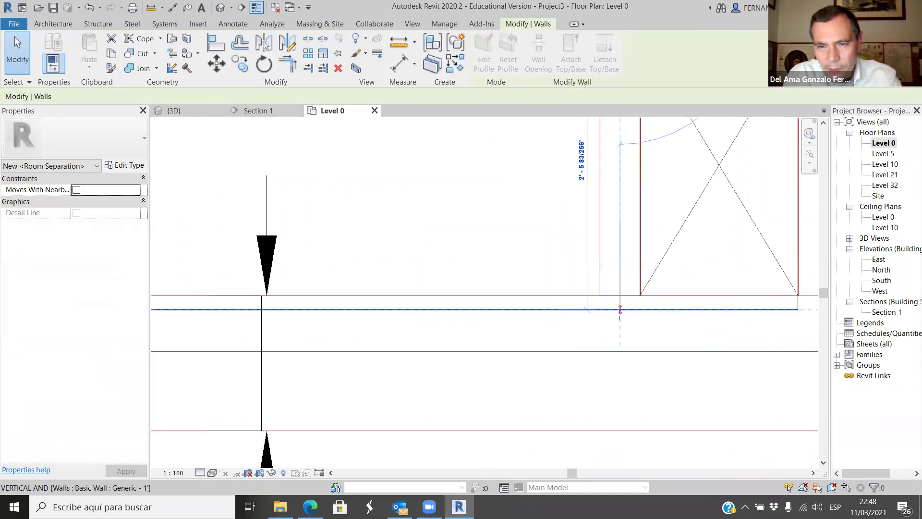
key(Escape)
key(Escape)
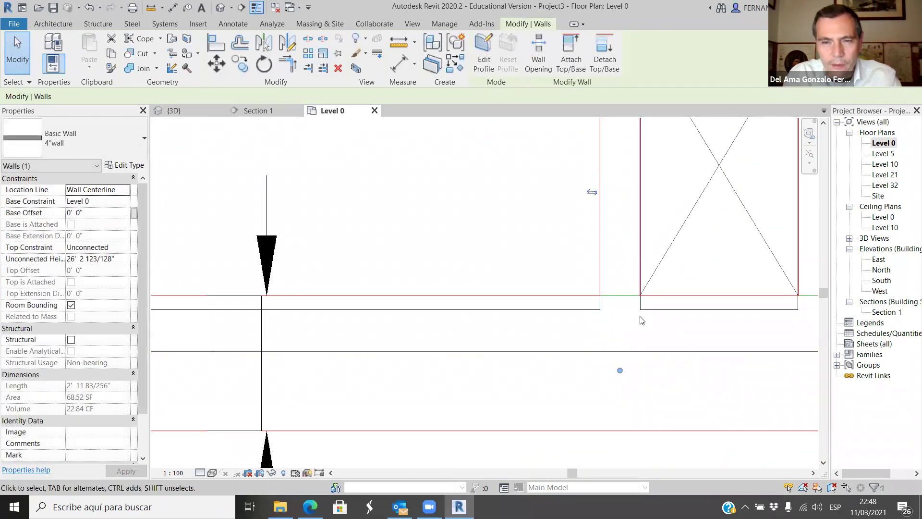
scroll(626, 315, down, 4)
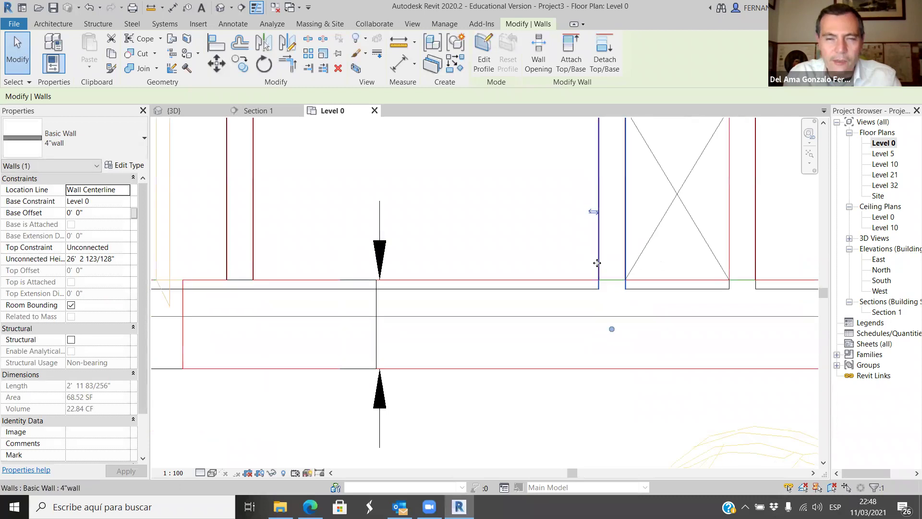
scroll(522, 355, up, 4)
key(Escape)
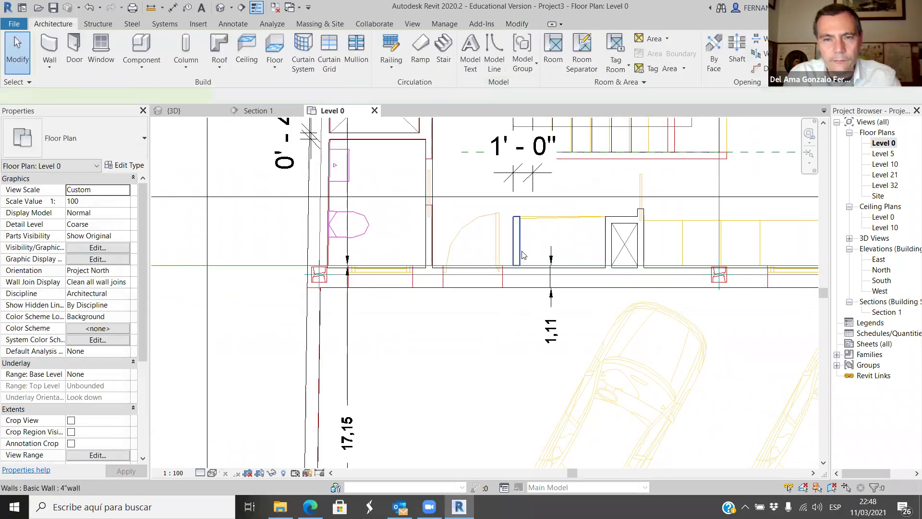
Lengthen the other short wall down to 3'1" and verify its length.
click(523, 255)
scroll(519, 242, up, 5)
drag(503, 228, 503, 282)
scroll(510, 307, down, 3)
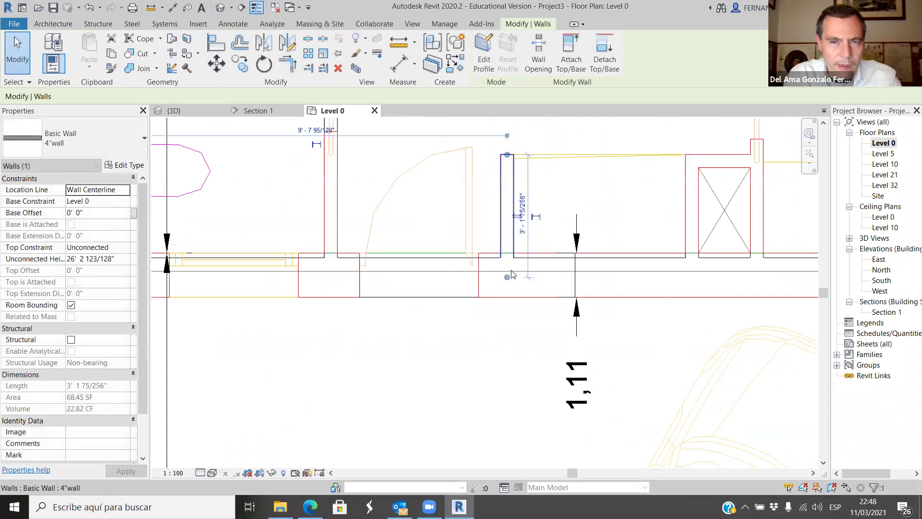
scroll(506, 329, down, 3)
key(Escape)
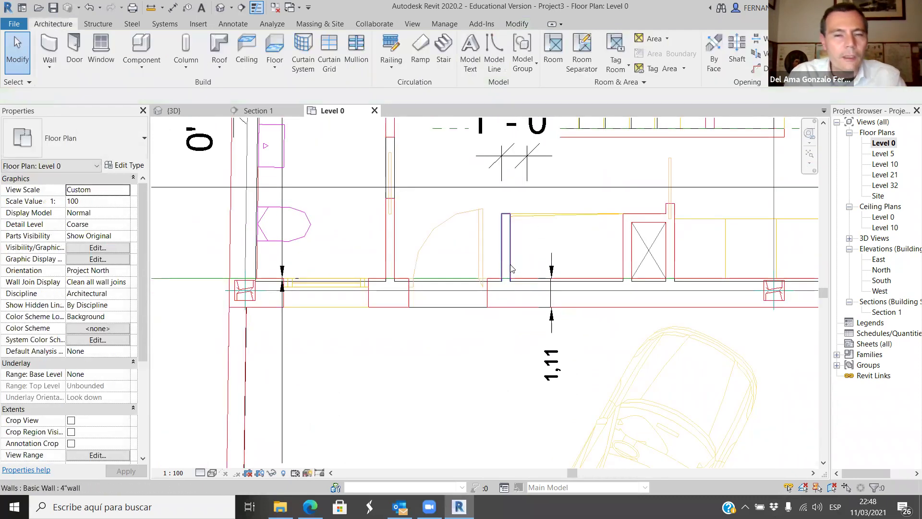
click(505, 274)
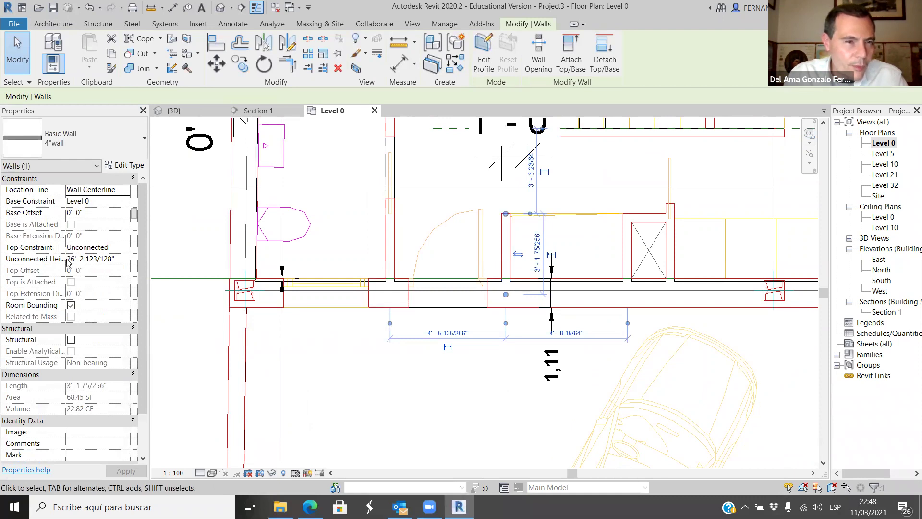
scroll(269, 231, down, 2)
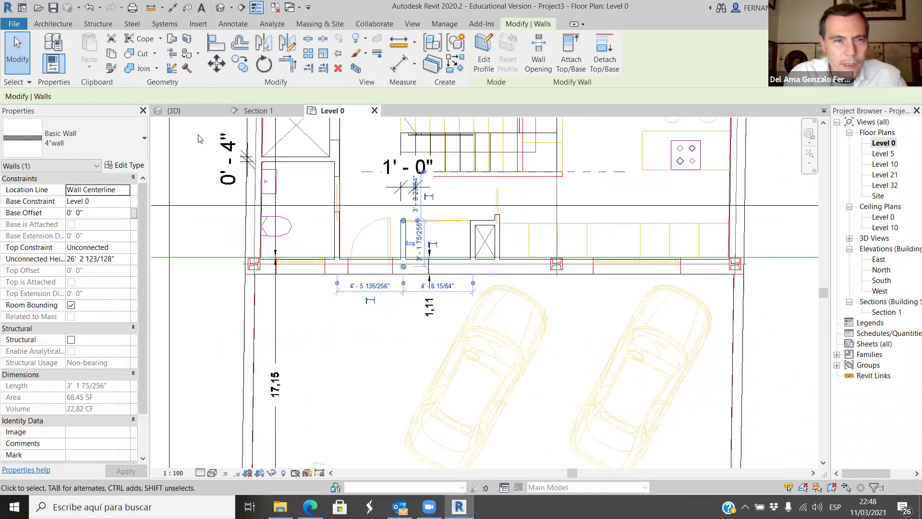
Switch to the {3D} view and orbit around the stair tower to inspect the enclosure walls.
click(204, 113)
scroll(480, 336, down, 3)
mouse_move(480, 384)
shift+middle_down()
mouse_move(552, 456)
mouse_move(675, 382)
mouse_move(373, 415)
mouse_move(463, 418)
mouse_move(472, 379)
shift+middle_up()
scroll(438, 390, up, 3)
shift+middle_drag(409, 418, 459, 284)
scroll(466, 382, down, 2)
mouse_move(537, 435)
shift+middle_down()
mouse_move(593, 366)
mouse_move(567, 390)
mouse_move(465, 417)
mouse_move(471, 447)
mouse_move(552, 433)
shift+middle_up()
shift+middle_drag(413, 214, 398, 171)
Attach the tops of two selected enclosure walls to the floor slab.
scroll(437, 194, up, 2)
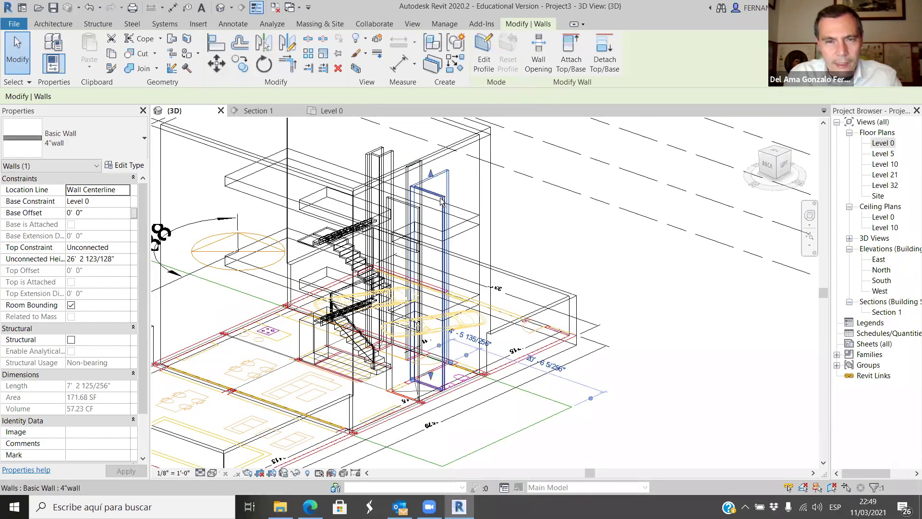
ctrl+click(531, 391)
shift+middle_drag(530, 390, 538, 312)
click(571, 56)
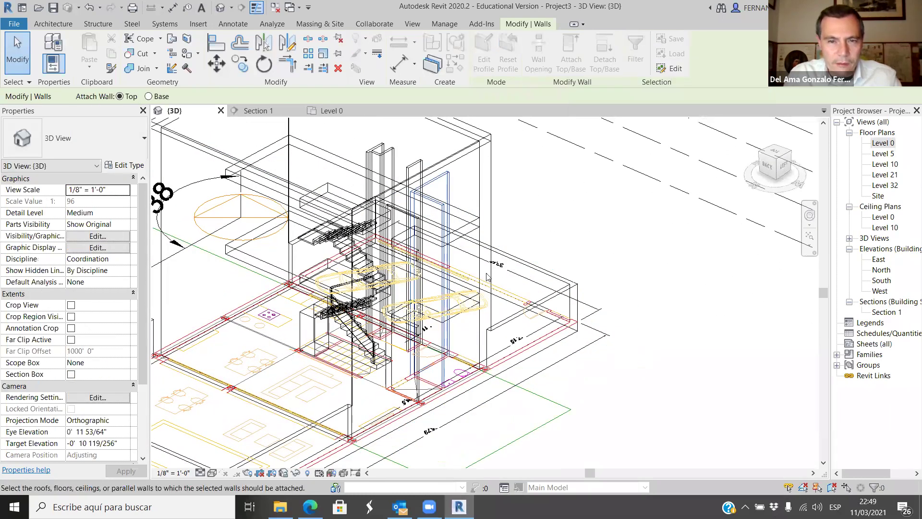
click(458, 318)
Attach the tops of two more enclosure walls to the floor slab.
key(ctrl+Left)
shift+middle_drag(524, 429, 337, 152)
click(375, 146)
scroll(385, 163, up, 6)
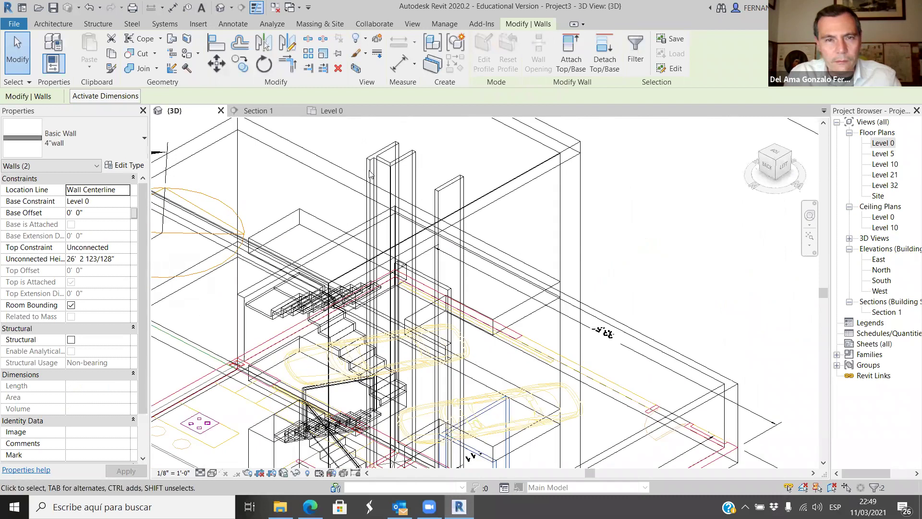
ctrl+click(434, 173)
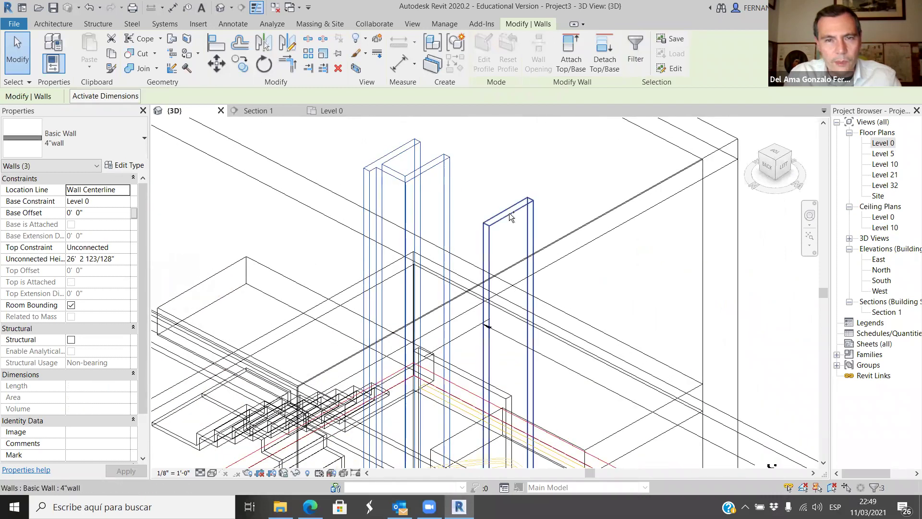
click(570, 59)
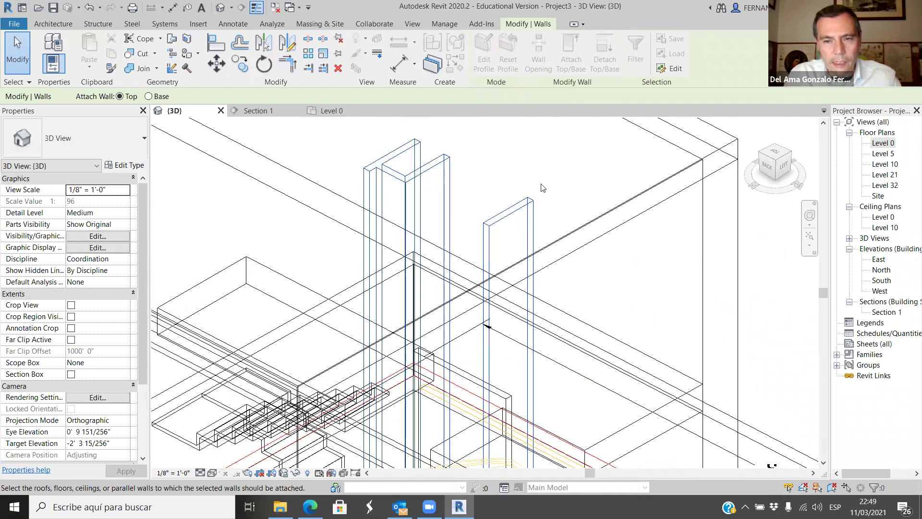
scroll(543, 188, down, 5)
click(546, 374)
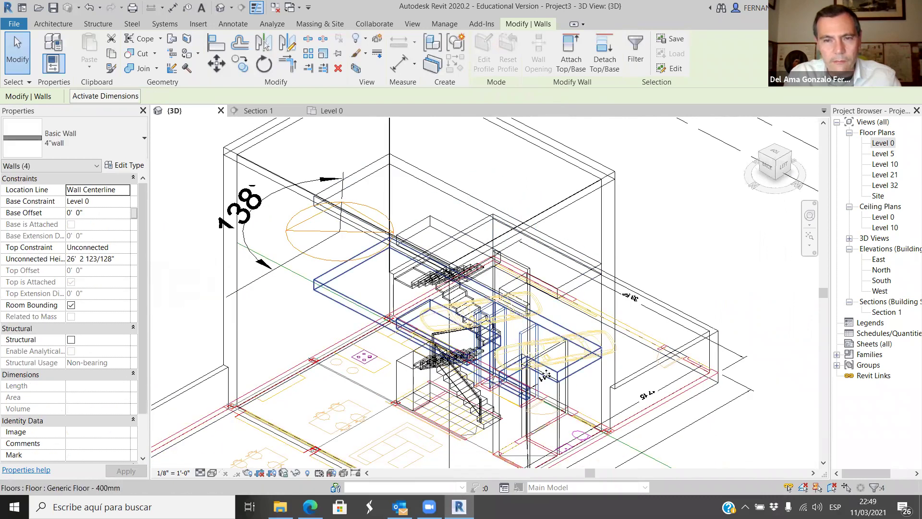
Set the 3D view's visual style to Hidden Line and orbit to inspect the building.
scroll(391, 235, down, 4)
click(606, 413)
shift+middle_drag(568, 446, 308, 456)
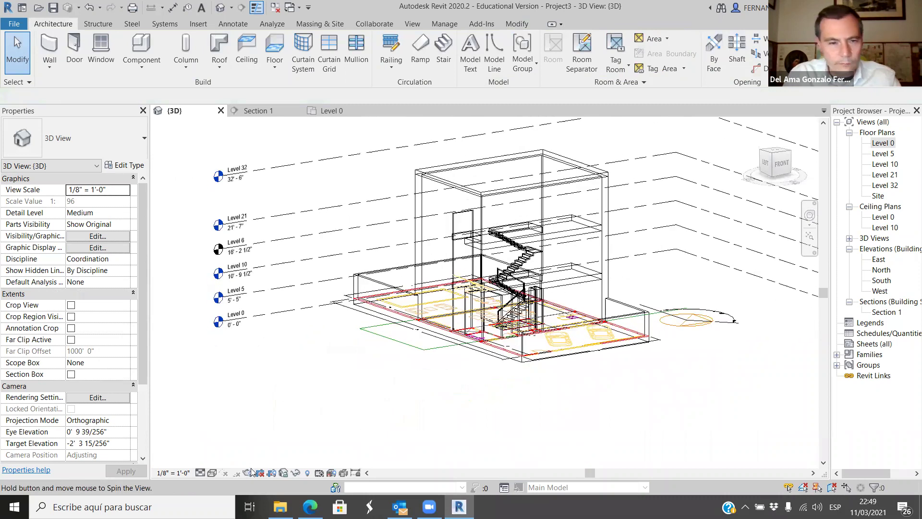
click(211, 473)
click(243, 412)
shift+middle_drag(436, 409, 473, 376)
scroll(473, 376, up, 5)
Attach the top of the wall inside the stair enclosure to the floor slab above.
shift+middle_drag(495, 418, 447, 258)
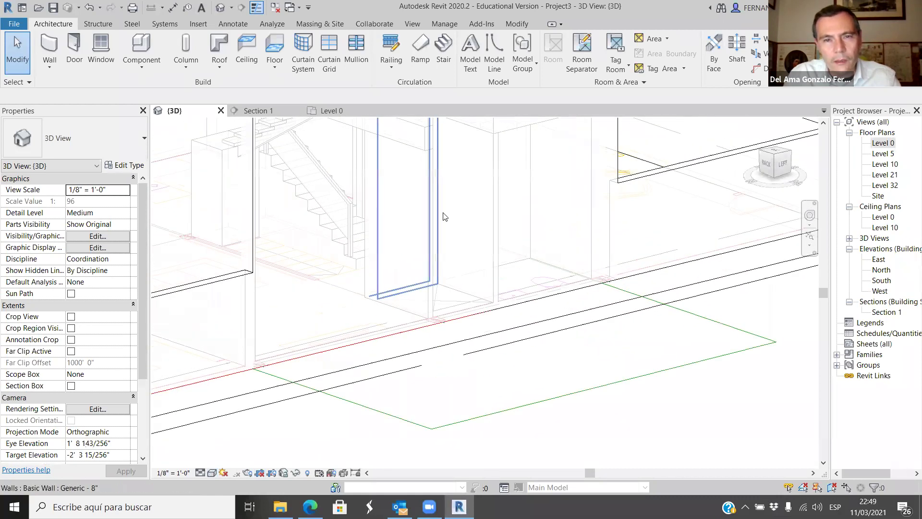
click(437, 255)
scroll(443, 349, down, 2)
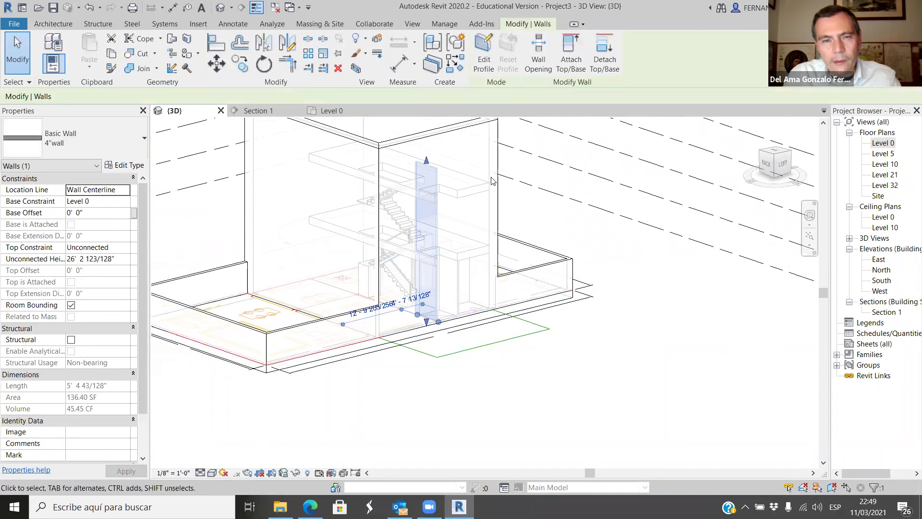
click(570, 55)
scroll(412, 216, up, 2)
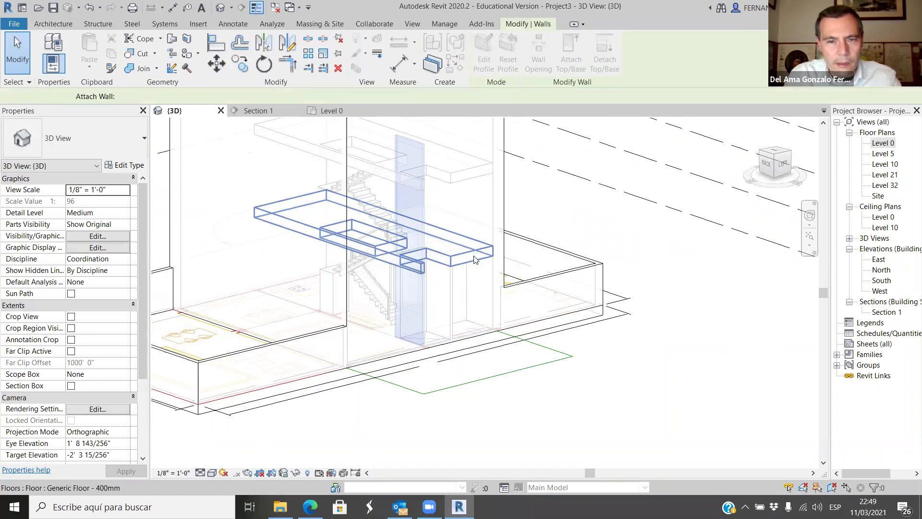
click(411, 216)
click(482, 426)
Attach the top of the tall 4" stair wall to the element above it.
shift+middle_drag(474, 428, 435, 413)
scroll(434, 413, up, 4)
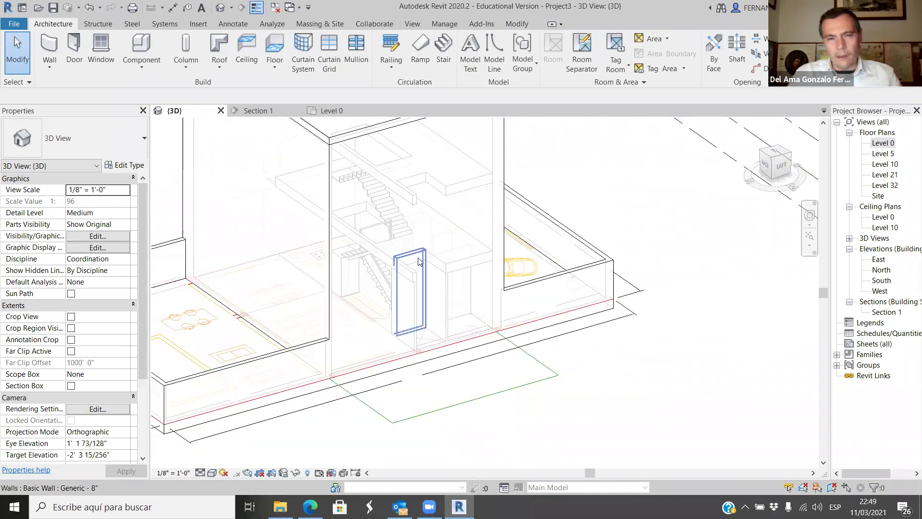
scroll(431, 286, up, 1)
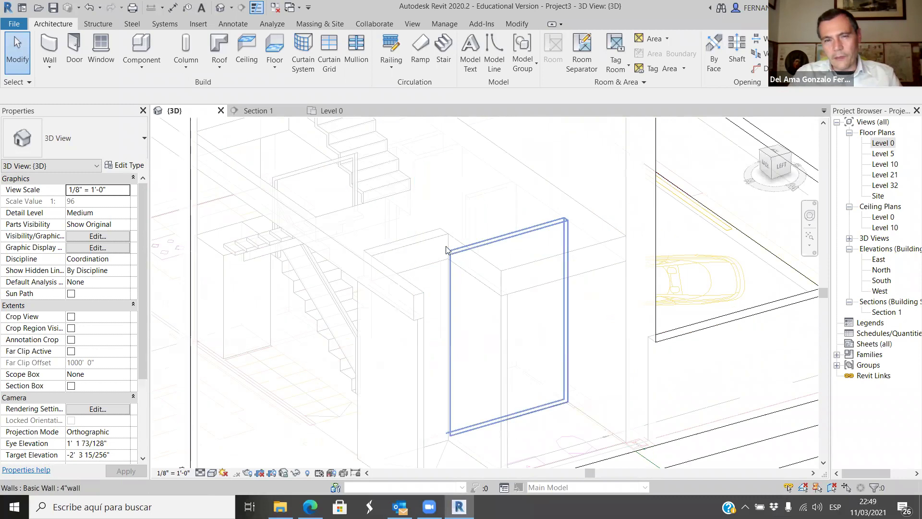
click(441, 274)
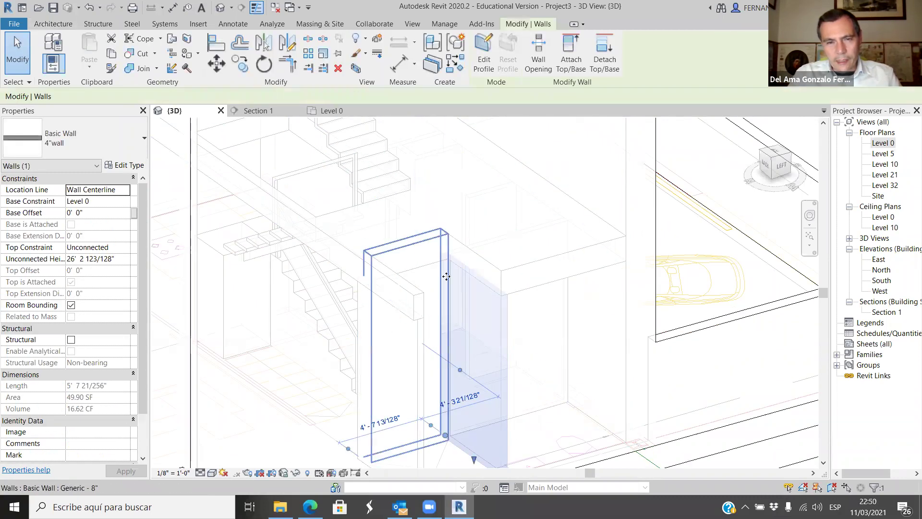
click(394, 288)
click(579, 58)
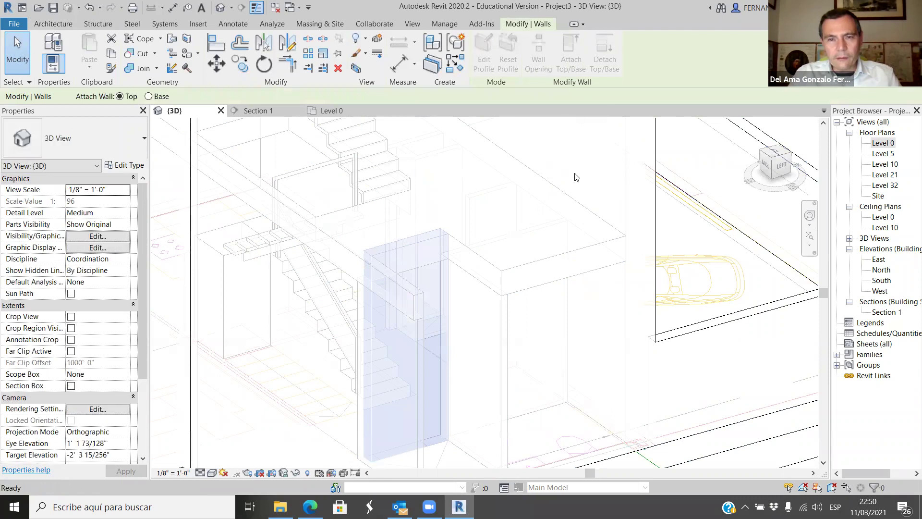
click(567, 250)
scroll(480, 240, down, 3)
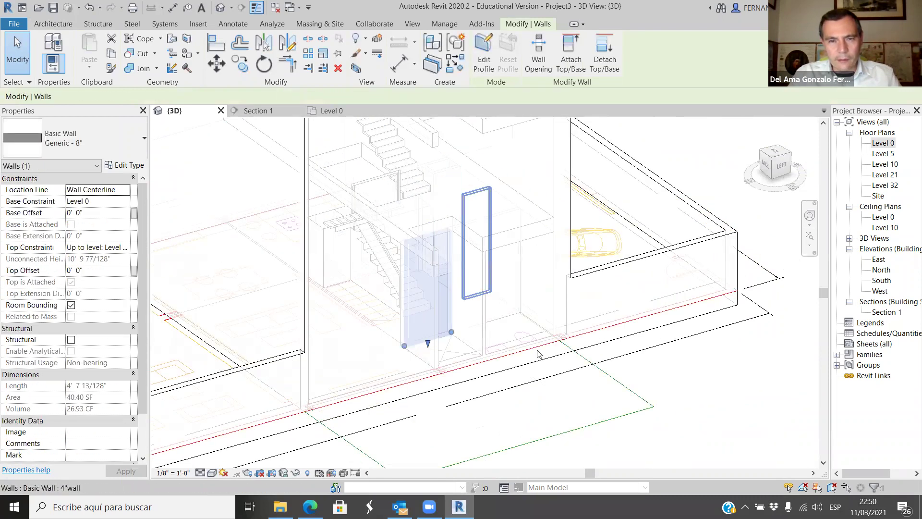
key(Escape)
Orbit to check the walls from the front and above, then return to the Level 0 plan.
shift+middle_drag(624, 355, 411, 244)
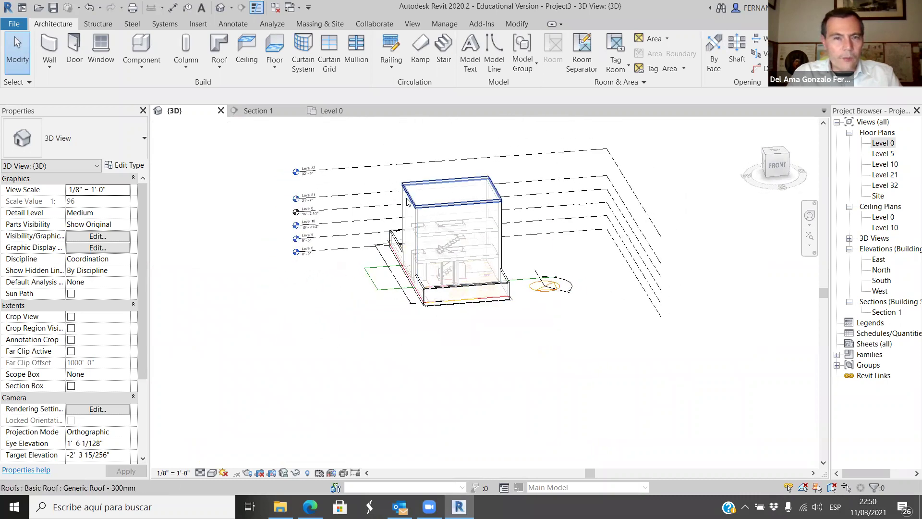
shift+middle_drag(411, 364, 308, 137)
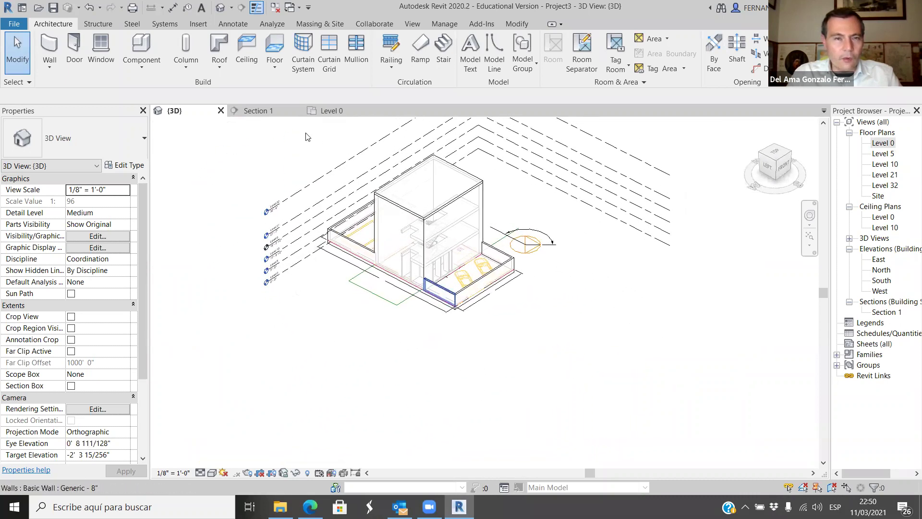
click(333, 109)
scroll(442, 226, down, 3)
scroll(442, 226, up, 2)
scroll(442, 225, up, 2)
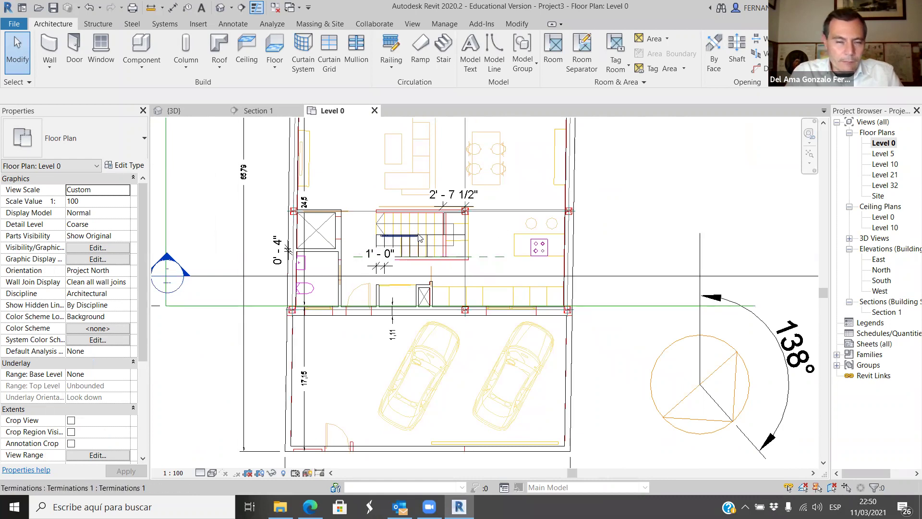
Open the Level 10 floor plan, zoom to the stair area and start placing walls.
scroll(382, 228, up, 1)
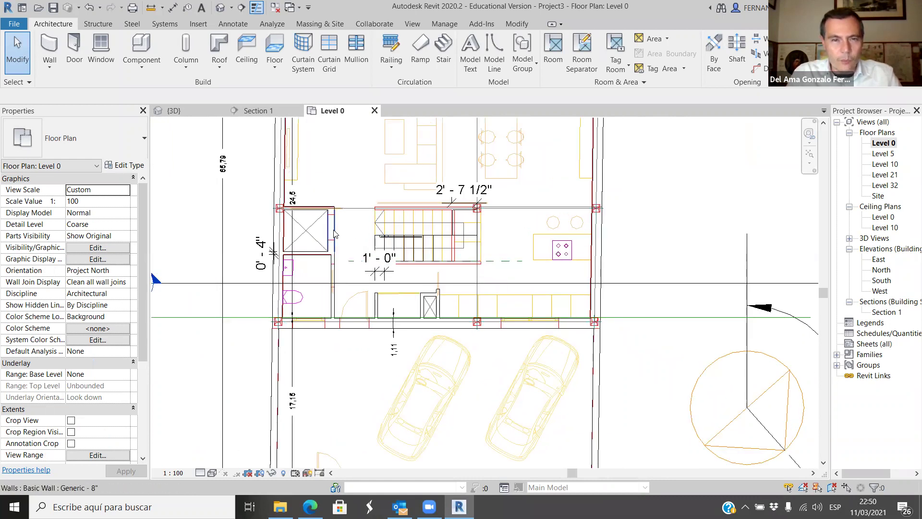
scroll(406, 290, down, 1)
double_click(892, 164)
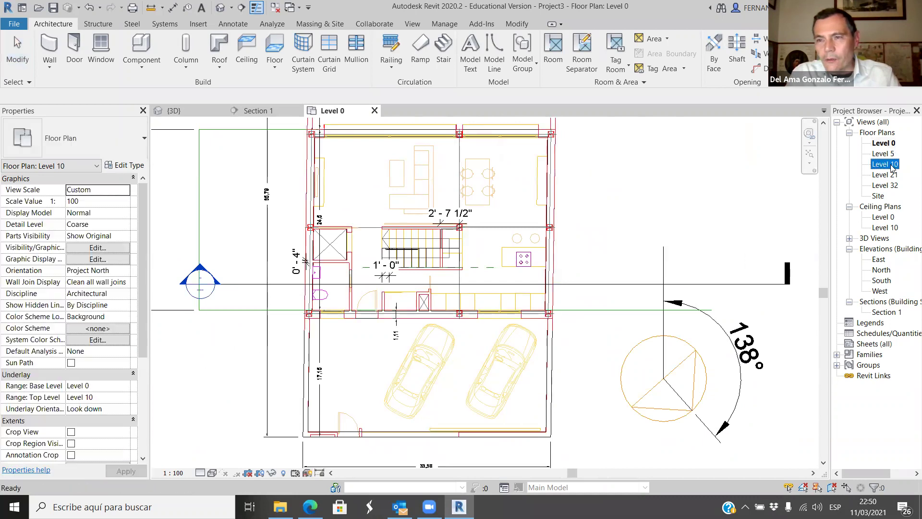
scroll(348, 273, up, 4)
scroll(342, 275, up, 2)
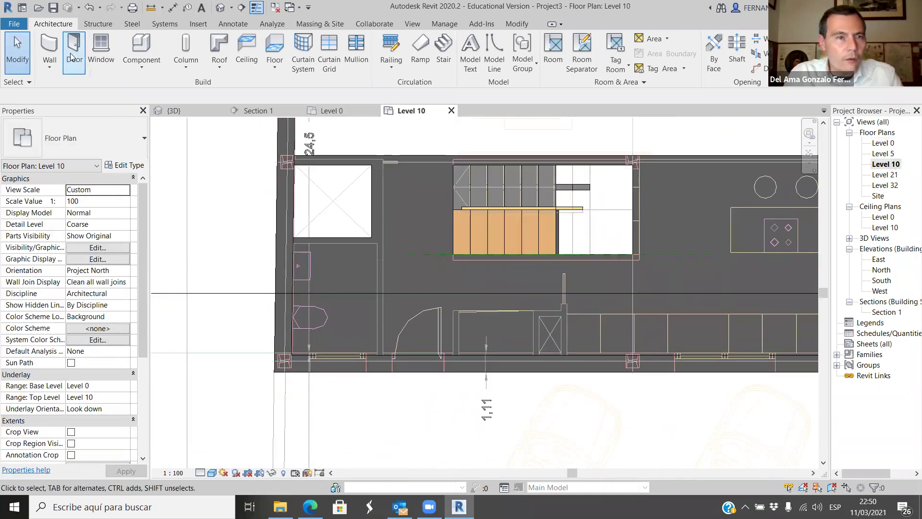
click(49, 46)
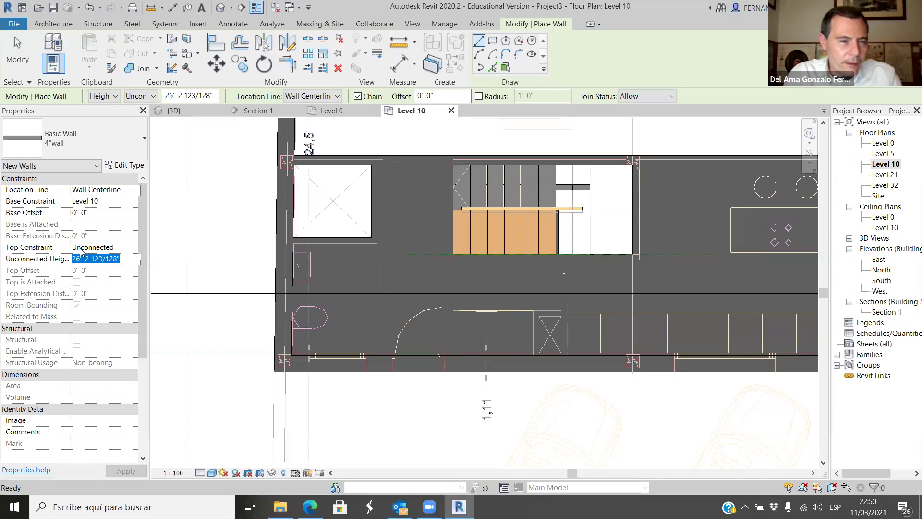
Set wall tops to Level 21 and draw a vertical and a horizontal wall to the intersection.
click(135, 247)
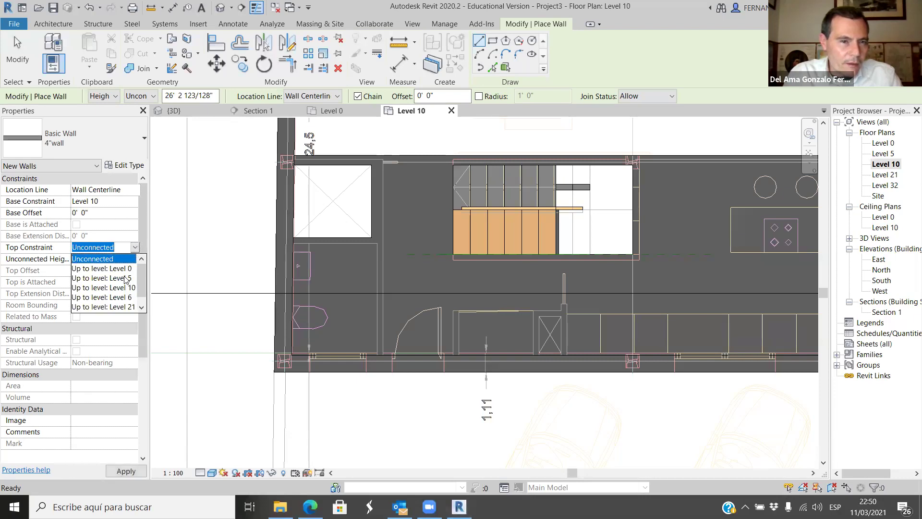
click(120, 307)
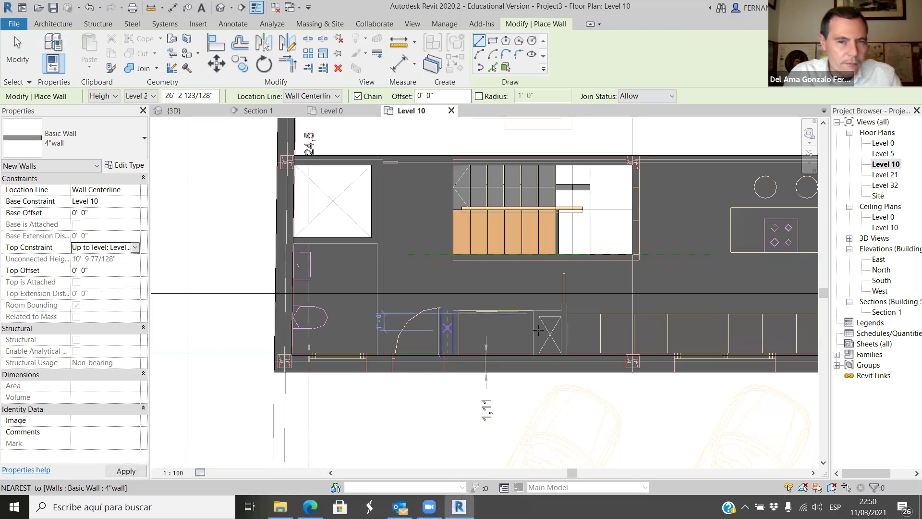
scroll(381, 359, up, 4)
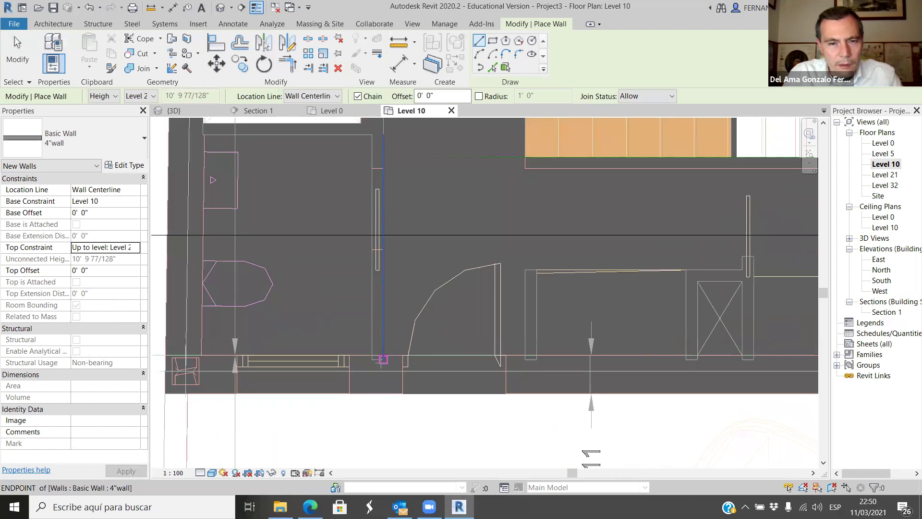
click(381, 359)
scroll(389, 342, down, 2)
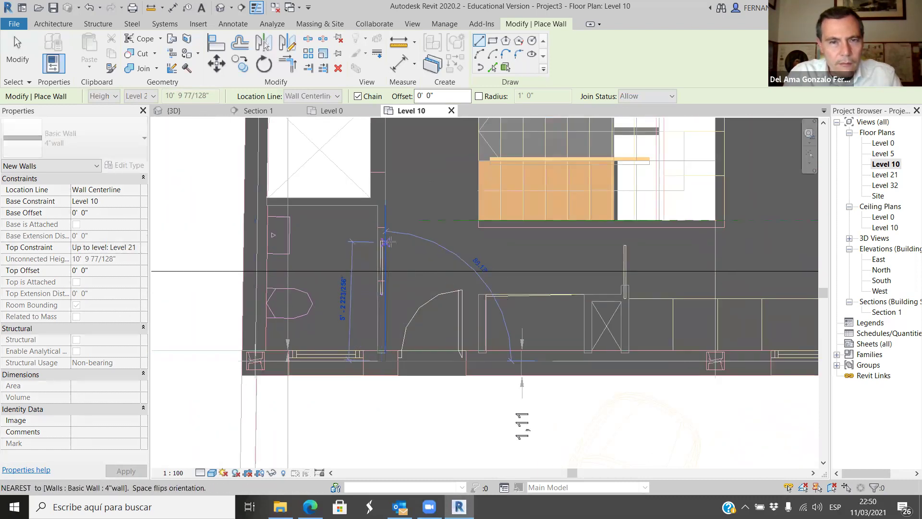
scroll(389, 243, up, 2)
click(379, 188)
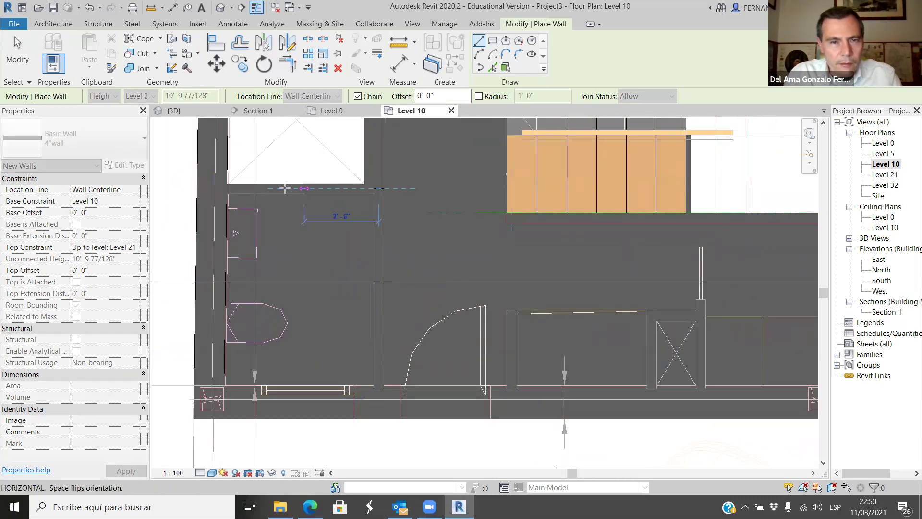
click(215, 187)
key(Escape)
Draw a wall along the top of the shaft from its top-left corner.
scroll(250, 212, down, 3)
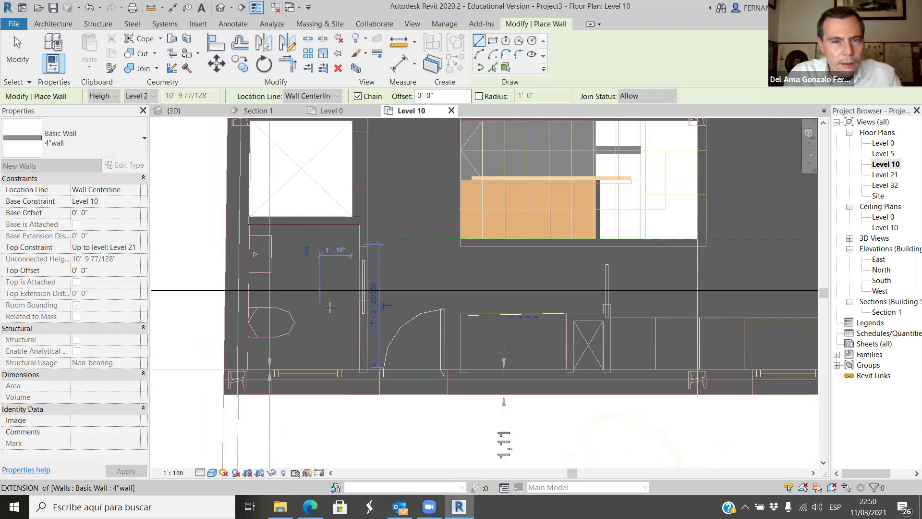
scroll(286, 231, up, 2)
scroll(286, 231, up, 2)
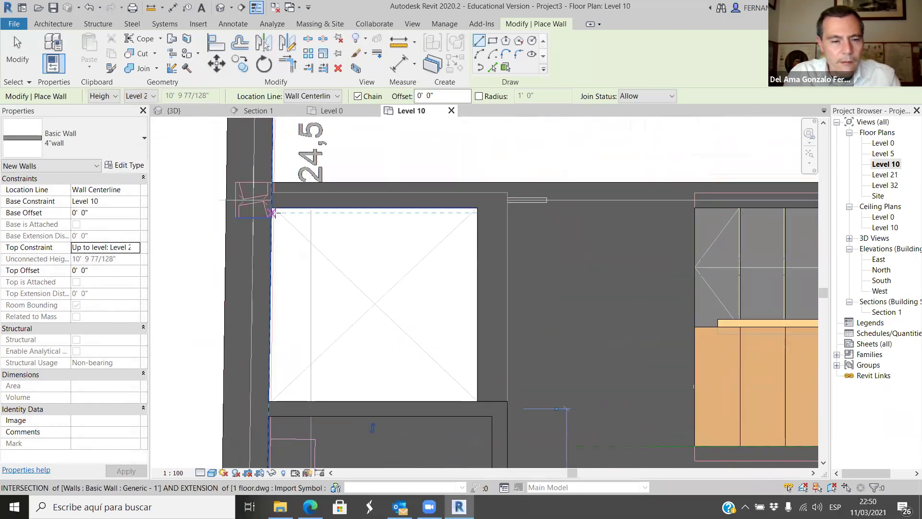
scroll(262, 200, up, 1)
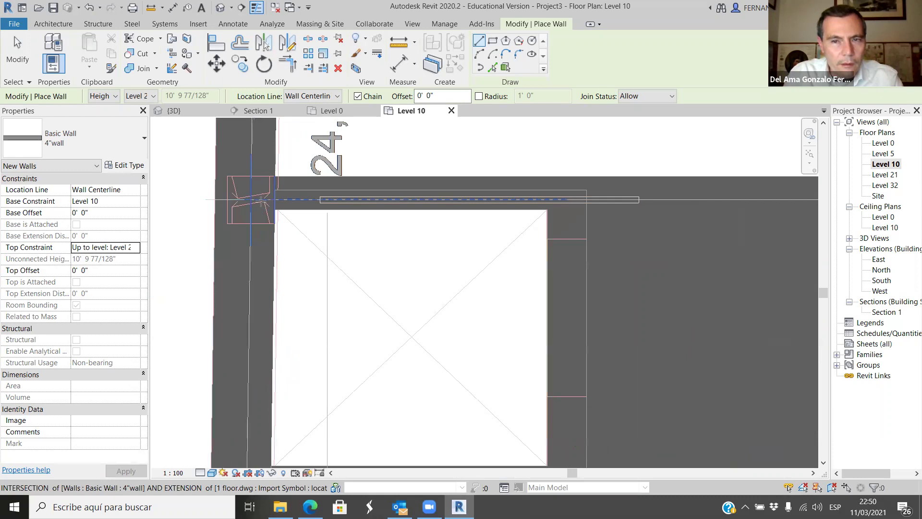
click(262, 199)
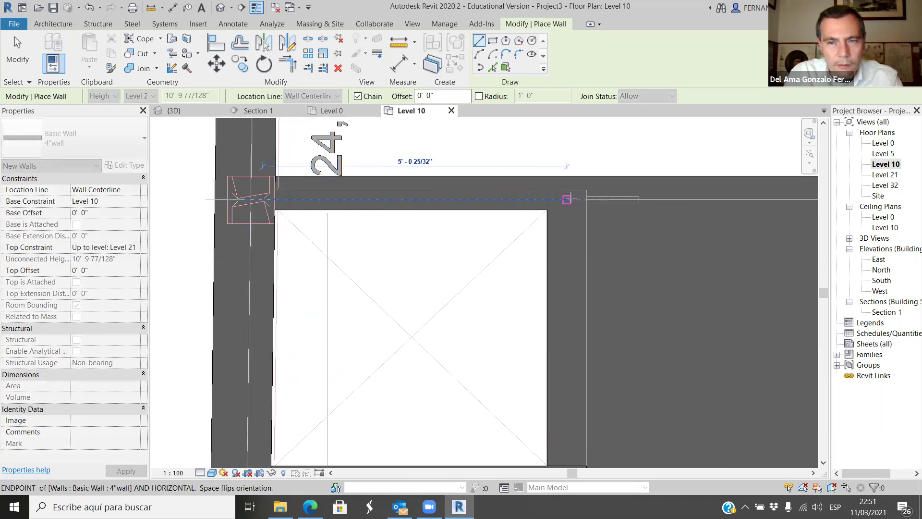
click(567, 199)
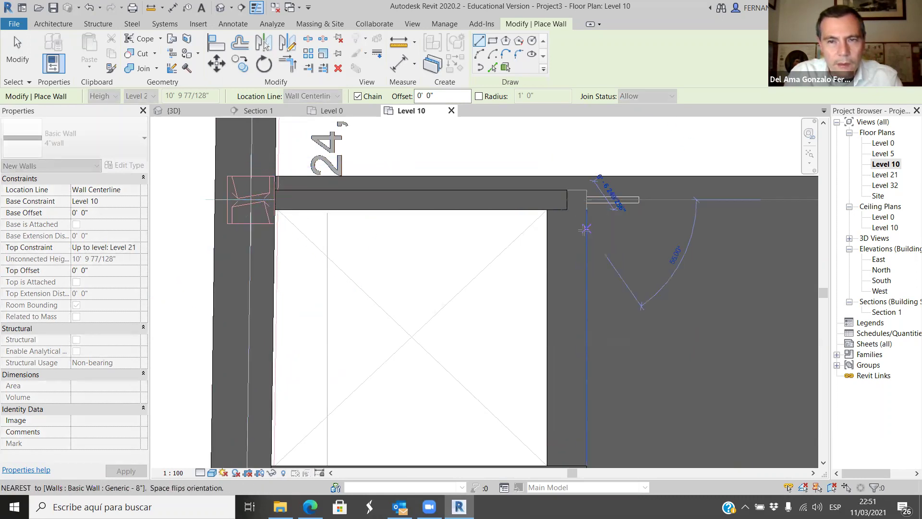
key(Escape)
Switch to Generic - 8" and place a wall down the shaft's right side.
click(134, 139)
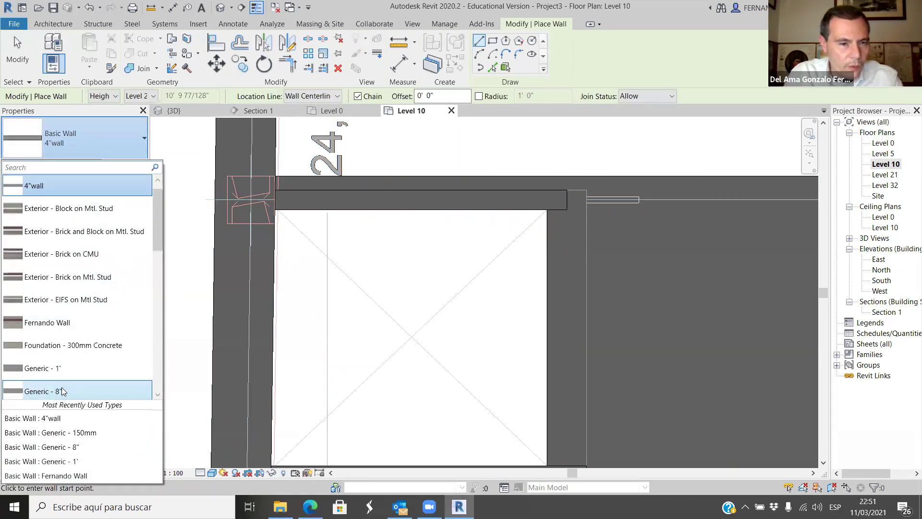
click(62, 392)
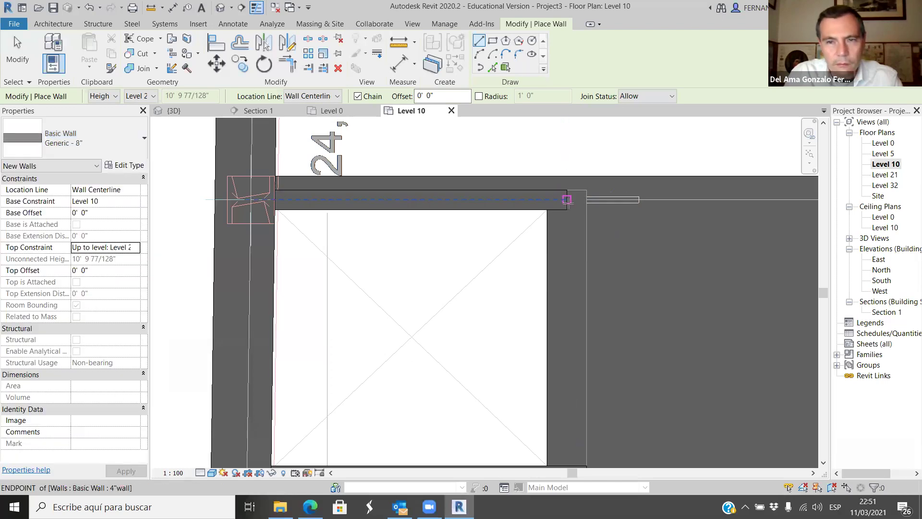
scroll(567, 200, down, 2)
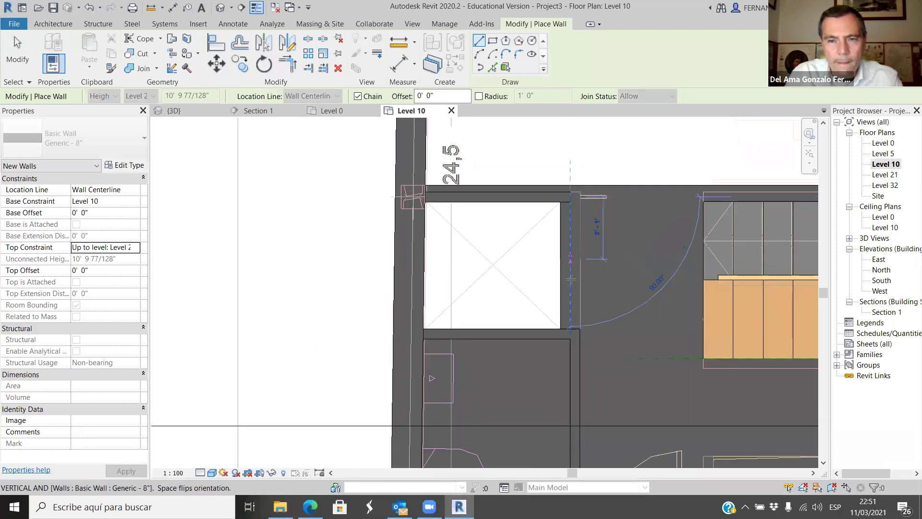
click(572, 343)
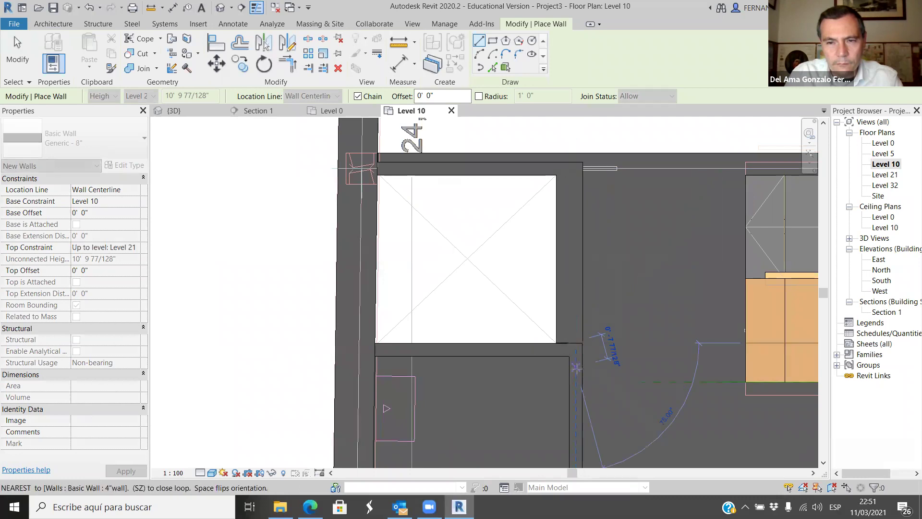
scroll(572, 356, up, 2)
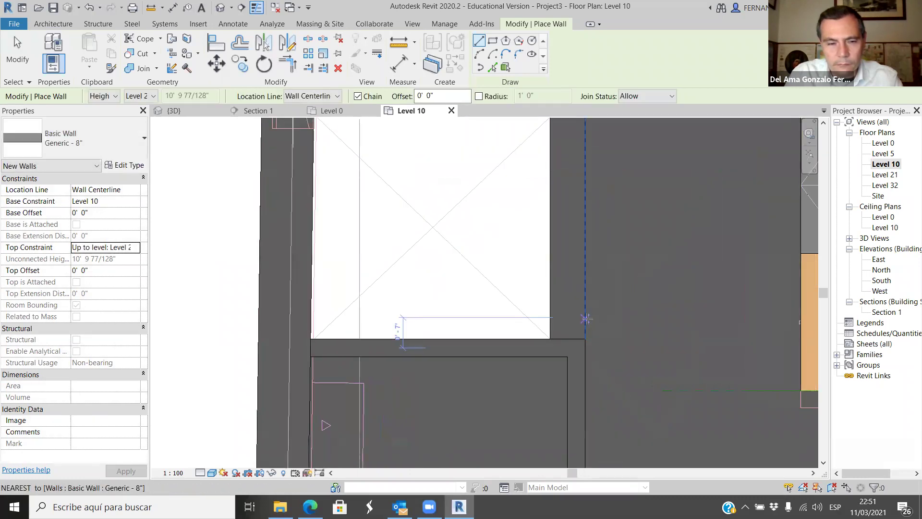
key(Escape)
key(Escape)
Extend the Generic - 8" wall's end down to meet the wall intersection.
click(571, 308)
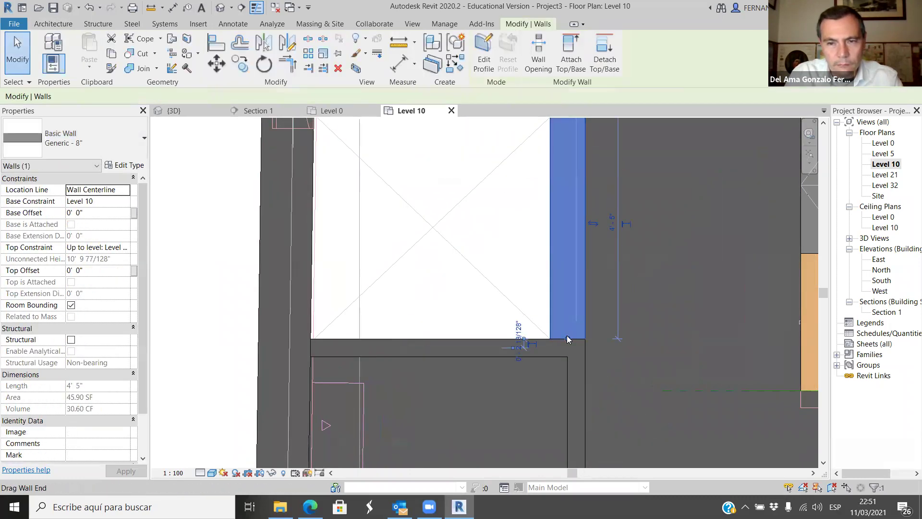
drag(568, 339, 567, 347)
scroll(505, 357, down, 6)
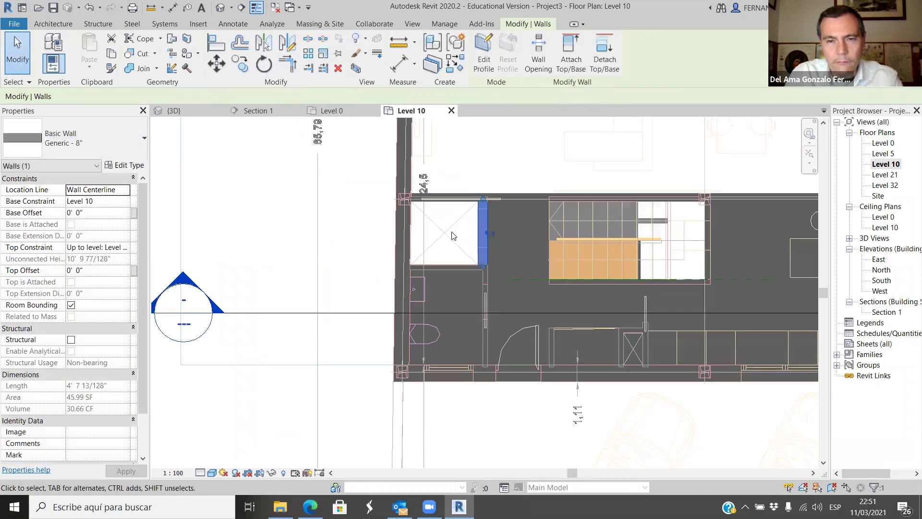
key(Escape)
scroll(552, 302, up, 4)
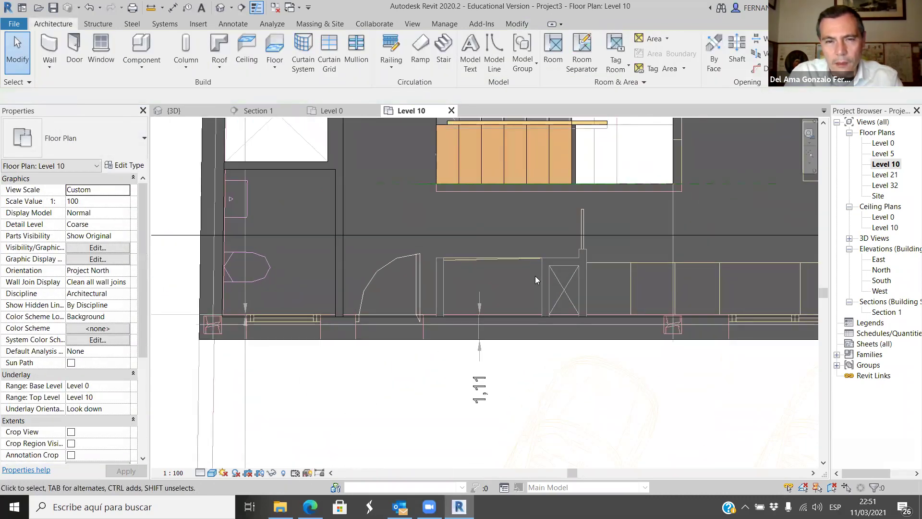
click(50, 48)
click(143, 142)
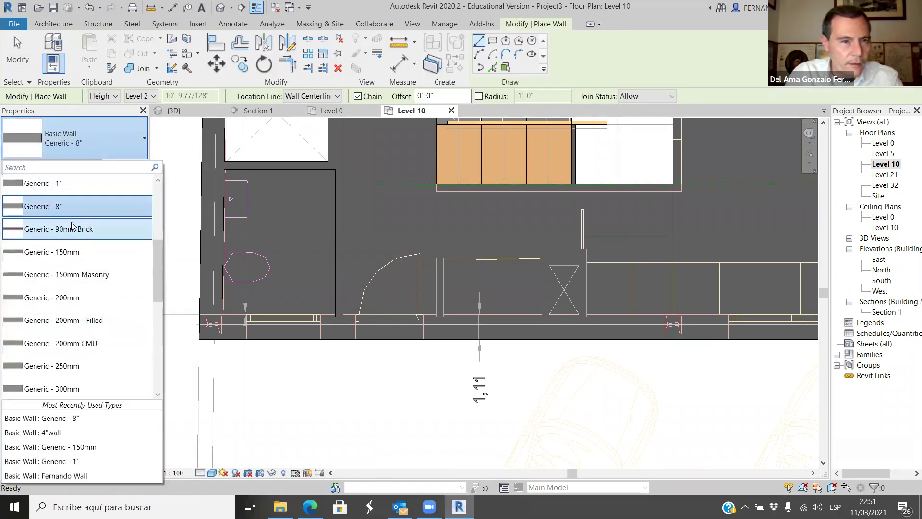
Pick the 4"wall type and draw a wall ending at the existing wall's endpoint.
scroll(72, 226, up, 3)
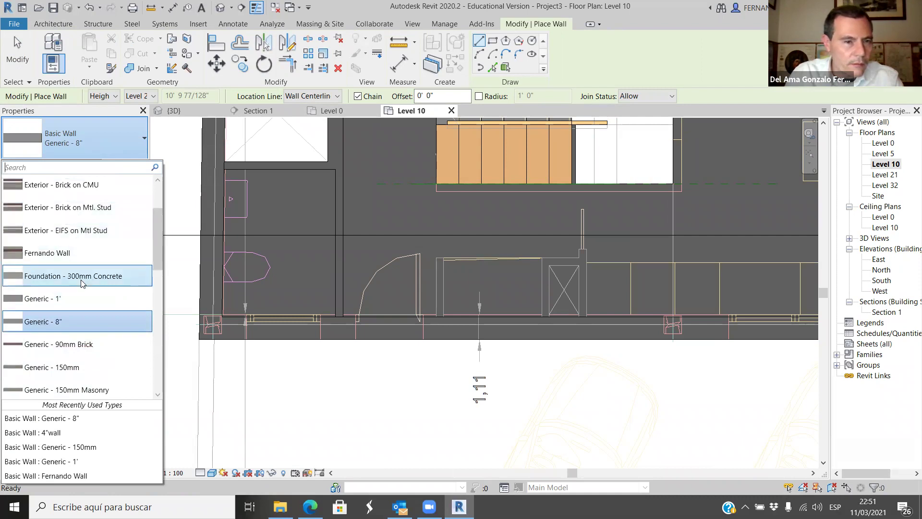
scroll(48, 230, up, 2)
click(34, 200)
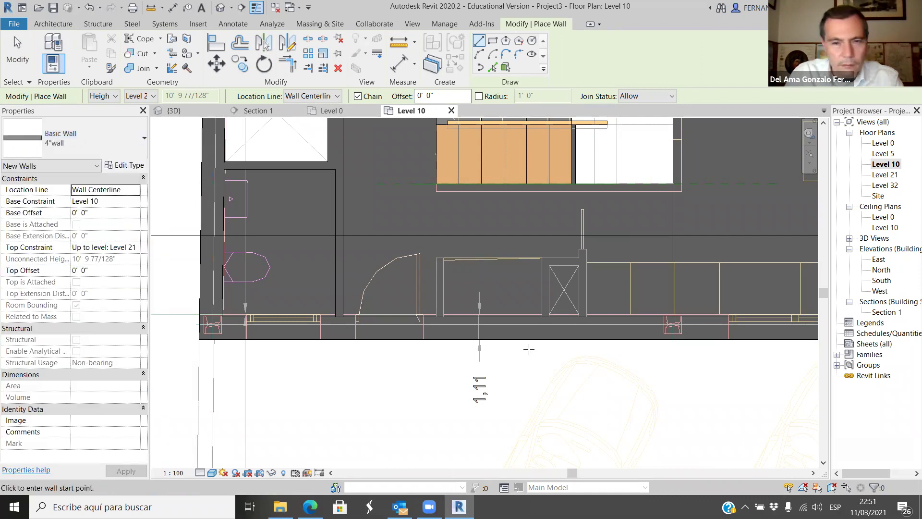
scroll(528, 350, up, 3)
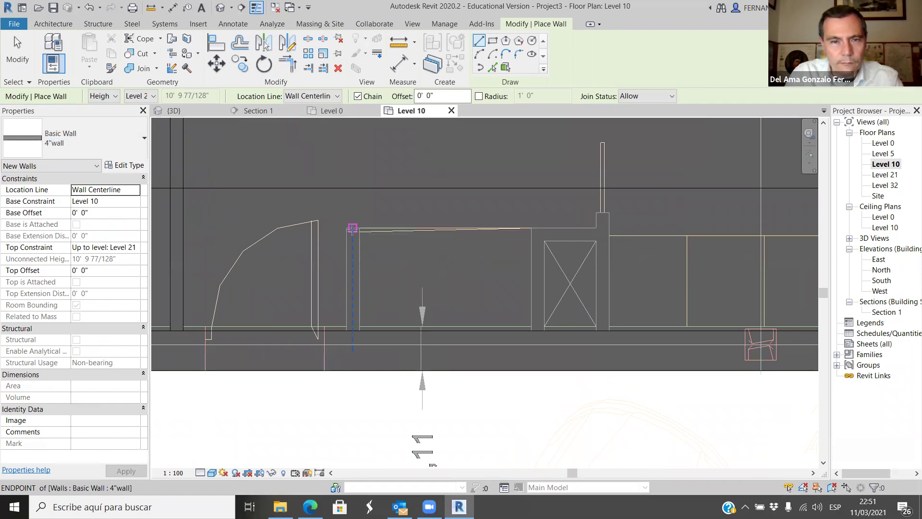
click(352, 327)
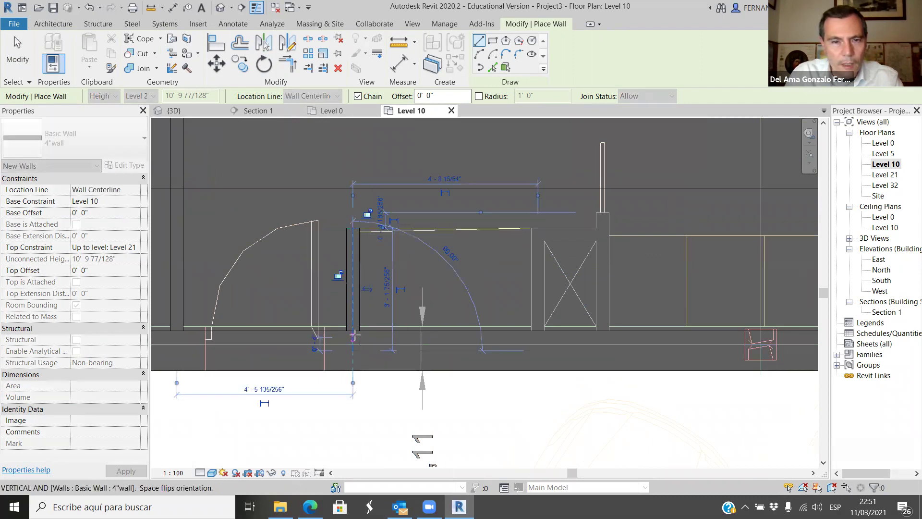
key(Escape)
Draw a vertical, short horizontal and vertical 4"wall chain beside the stair, then view 3D.
click(539, 338)
click(539, 234)
click(602, 233)
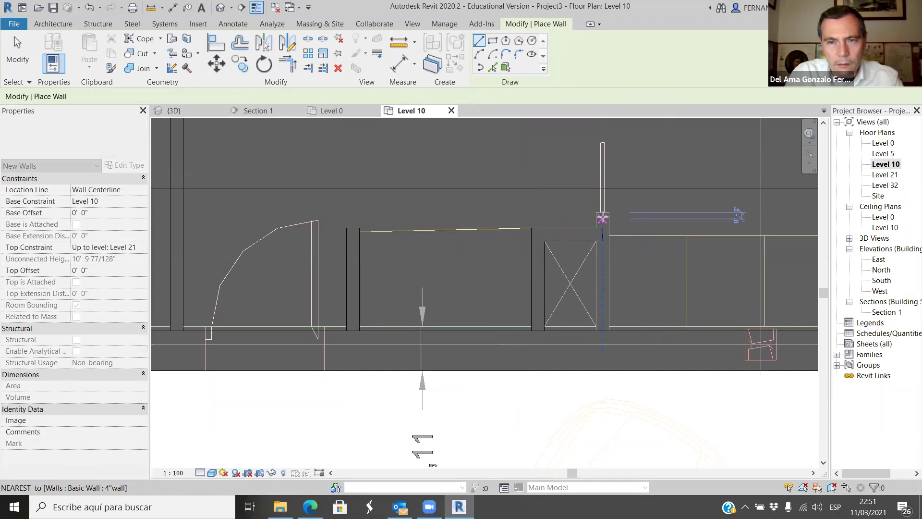
click(603, 327)
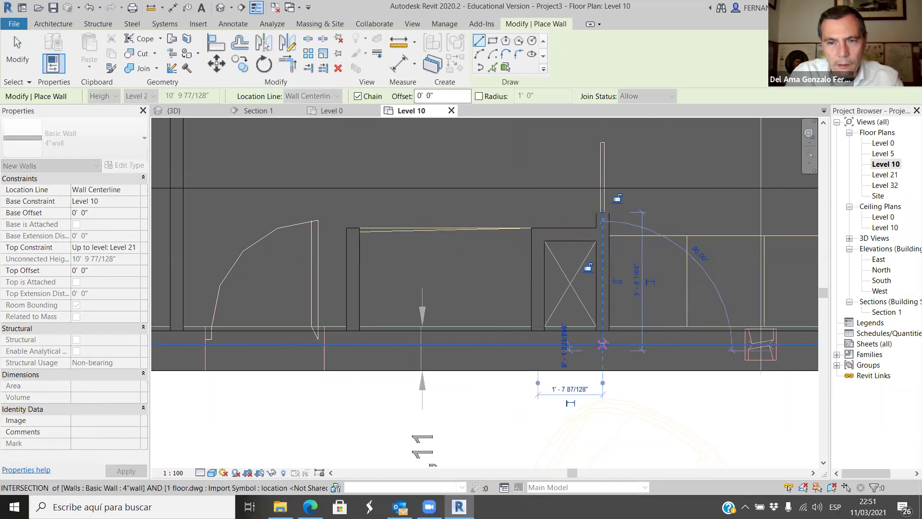
key(Escape)
scroll(489, 253, down, 5)
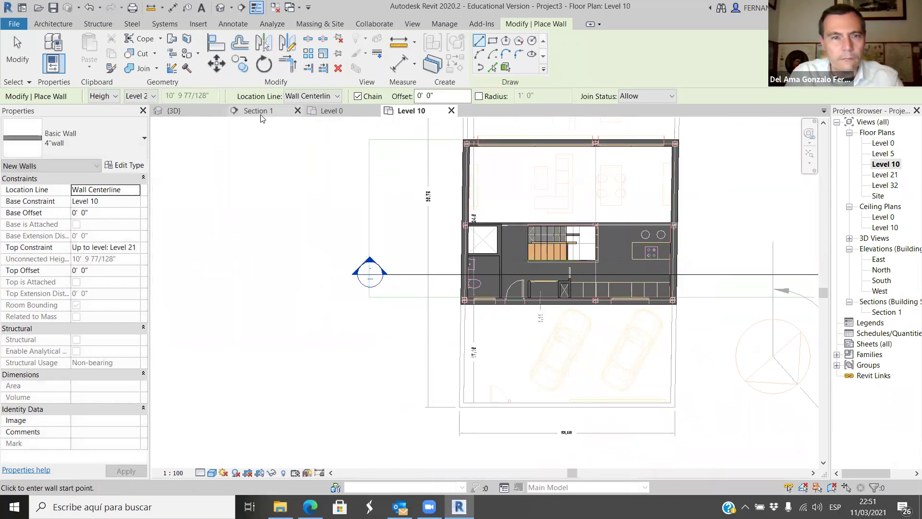
click(204, 116)
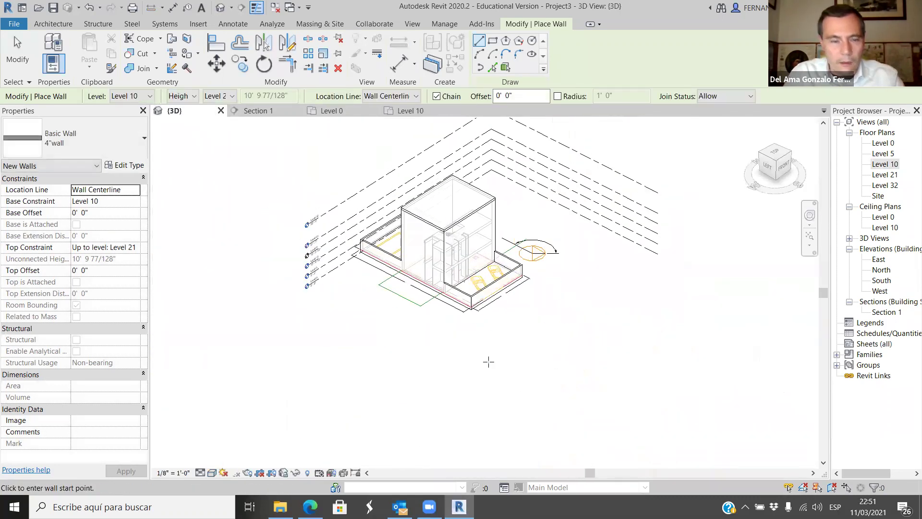
Orbit and fit the whole building in the 3D view, leaving wall drawing.
scroll(413, 372, up, 5)
shift+middle_drag(509, 361, 487, 217)
scroll(486, 221, up, 8)
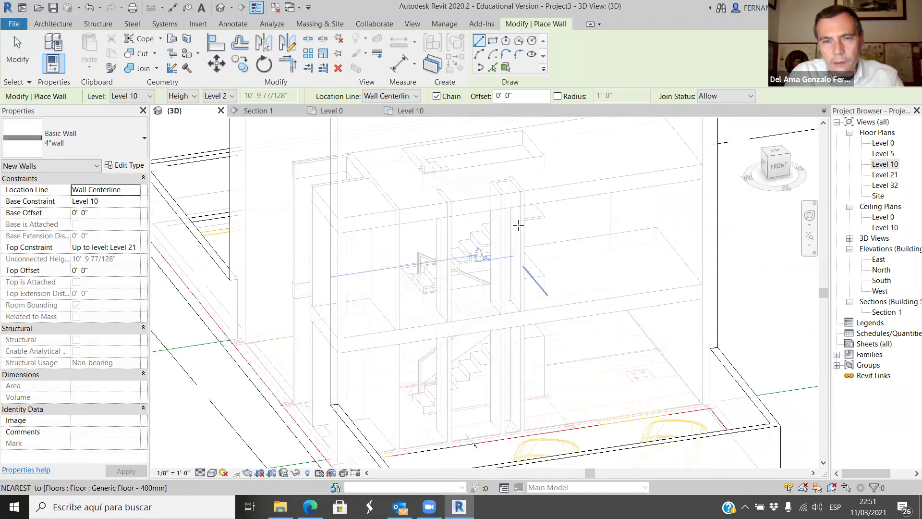
middle_click(501, 266)
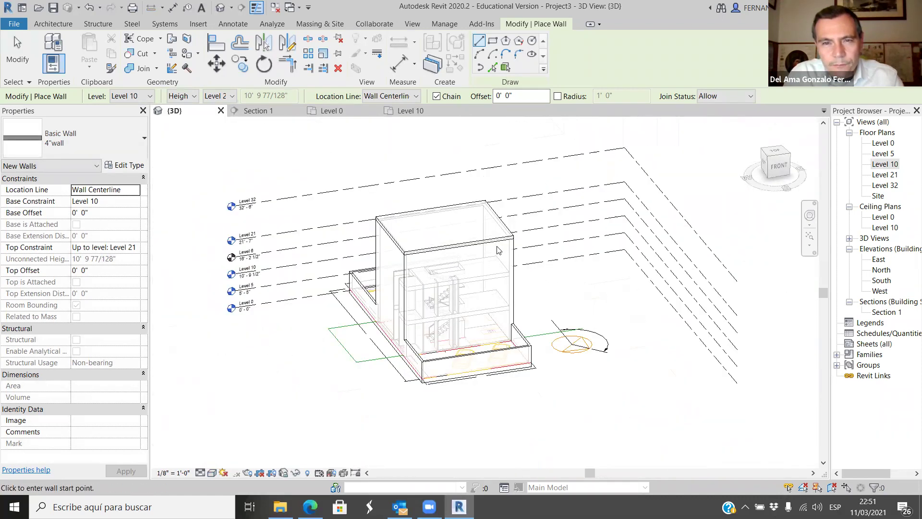
scroll(454, 291, up, 5)
key(Escape)
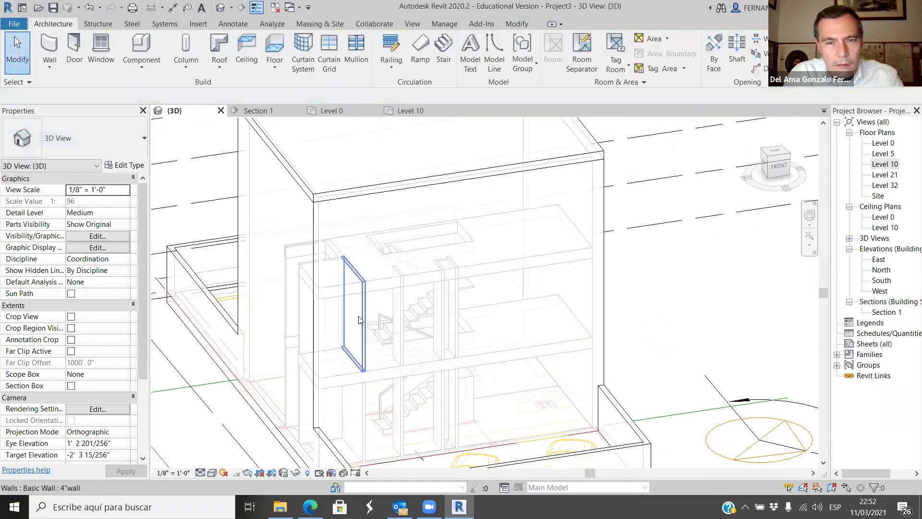
scroll(477, 280, up, 3)
scroll(478, 280, up, 3)
Attach the tops of three new stair walls to the floor above.
click(452, 288)
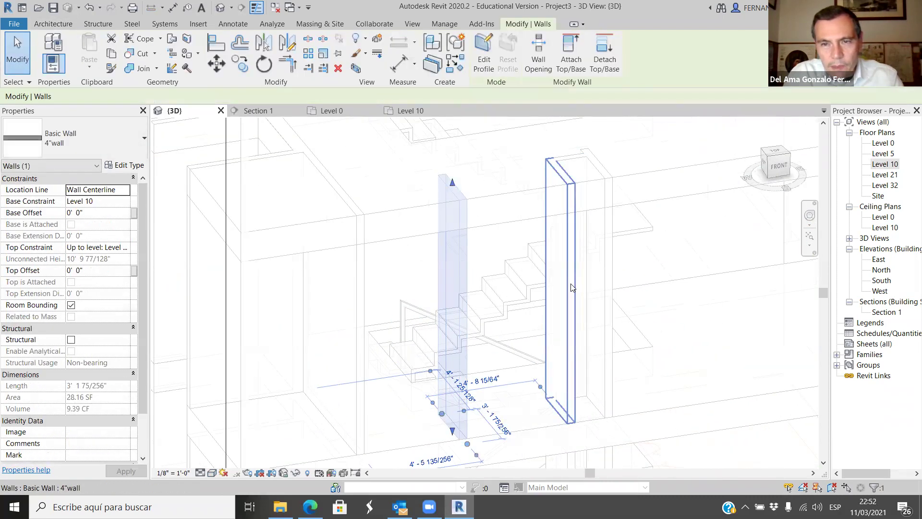
ctrl+click(571, 284)
ctrl+click(588, 164)
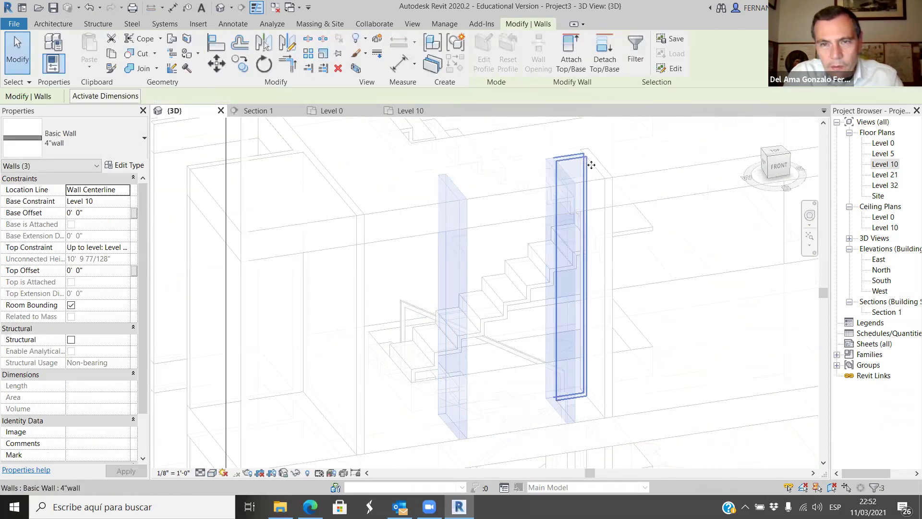
click(571, 58)
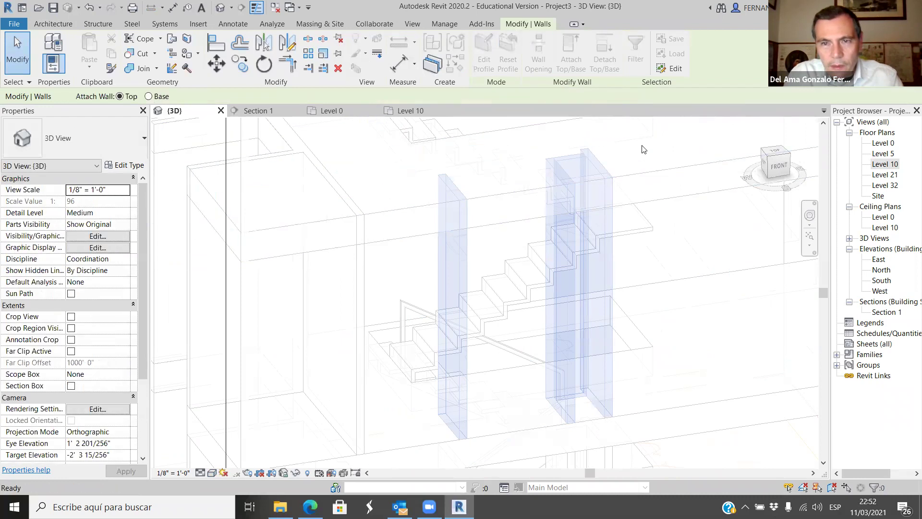
click(658, 180)
scroll(601, 242, down, 5)
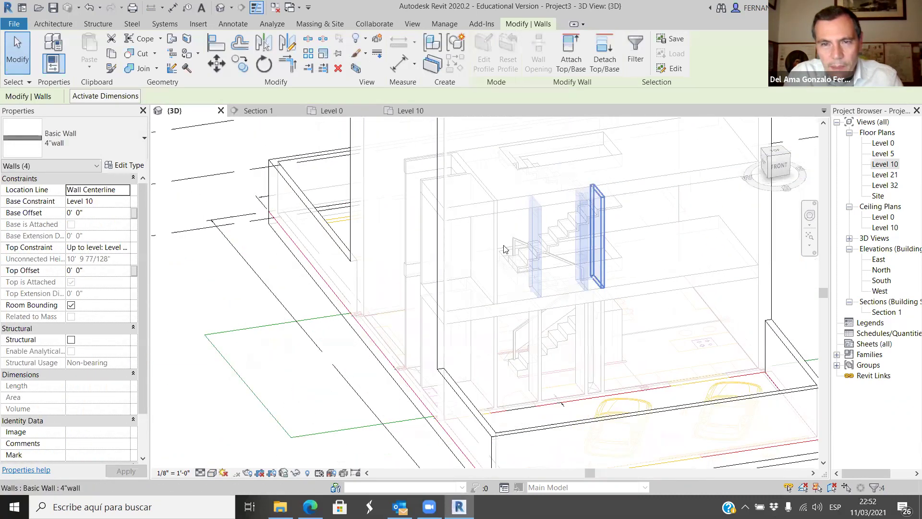
Attach the remaining enclosure walls, including the Generic - 8" wall, to the floor above.
click(495, 221)
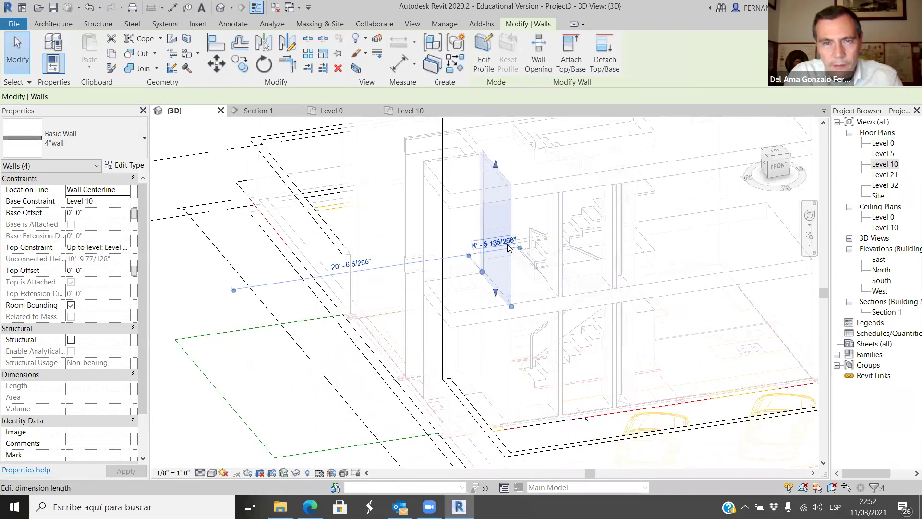
ctrl+click(428, 221)
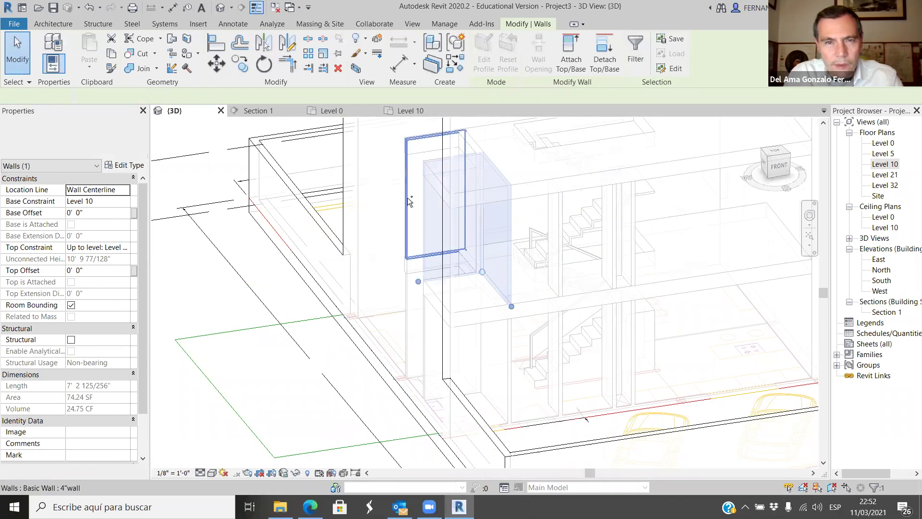
ctrl+click(473, 144)
click(572, 55)
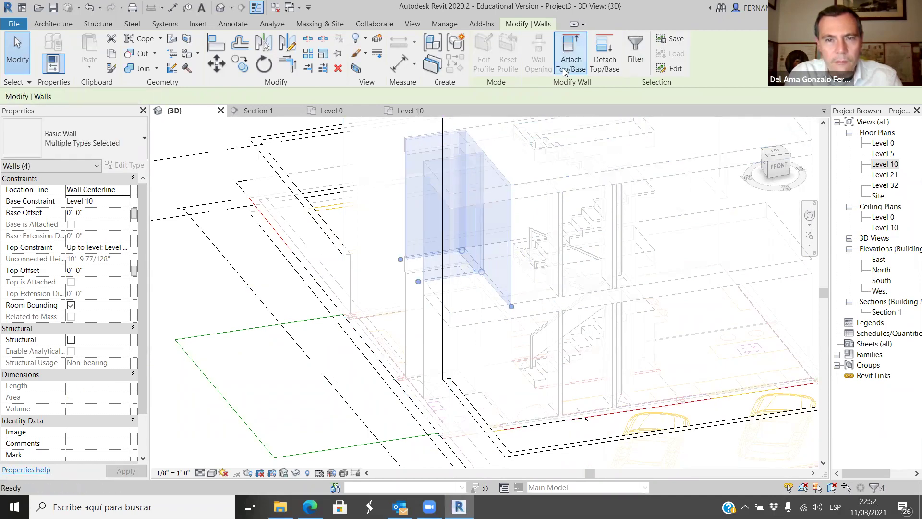
click(538, 197)
scroll(553, 240, down, 5)
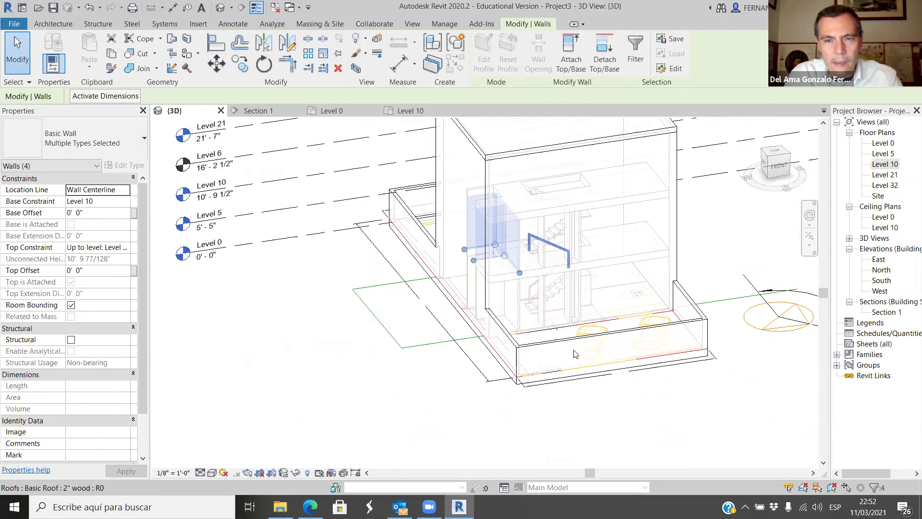
click(593, 380)
Orbit to a side view and zoom to inspect the attached stair walls.
shift+middle_drag(557, 384, 453, 199)
scroll(624, 360, up, 5)
scroll(451, 240, down, 5)
scroll(456, 202, up, 5)
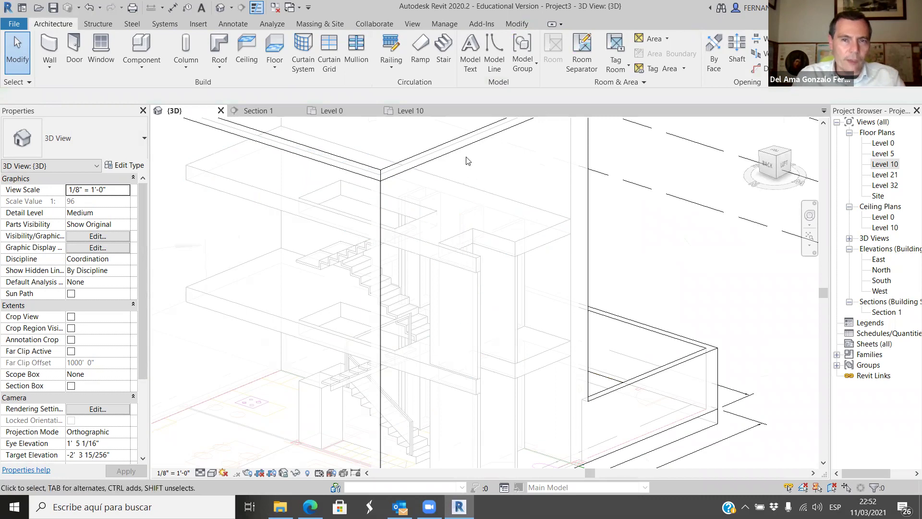
scroll(477, 239, down, 3)
scroll(478, 238, up, 4)
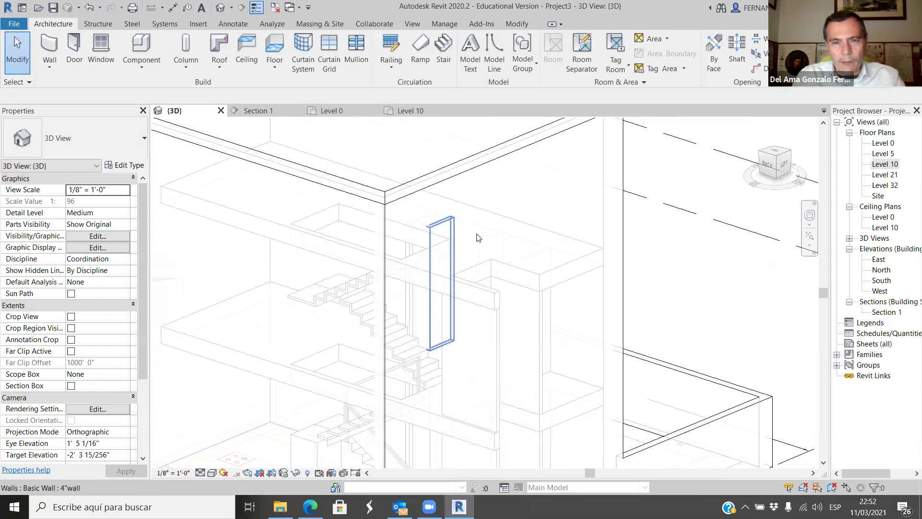
scroll(484, 246, down, 5)
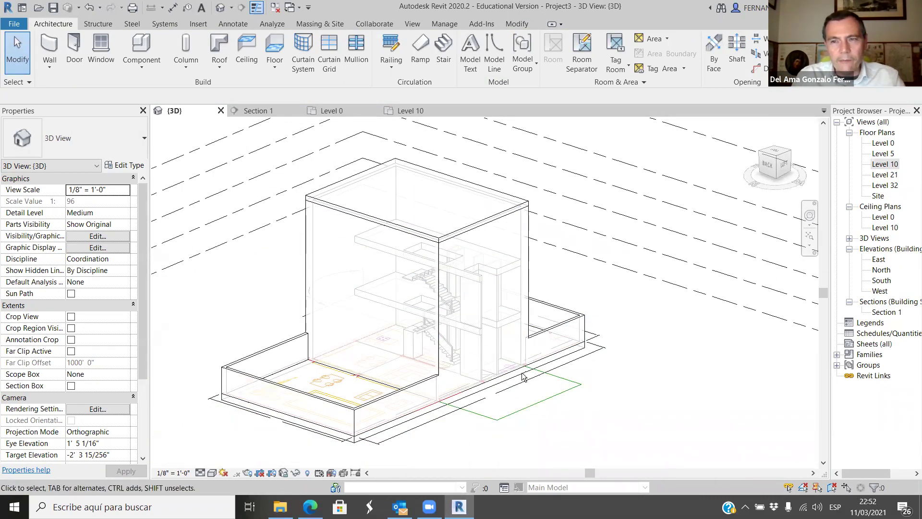
Review the stair on the Level 21 floor plan and in Section 1.
double_click(885, 175)
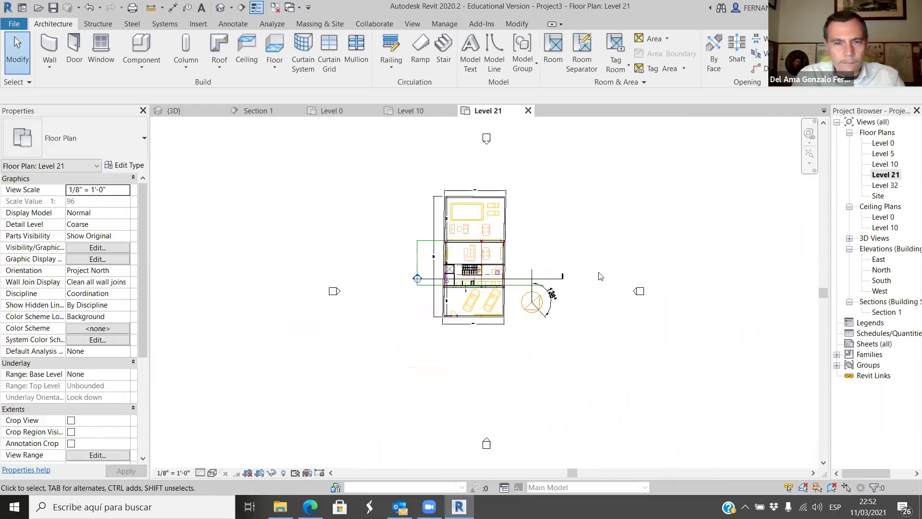
scroll(452, 289, up, 8)
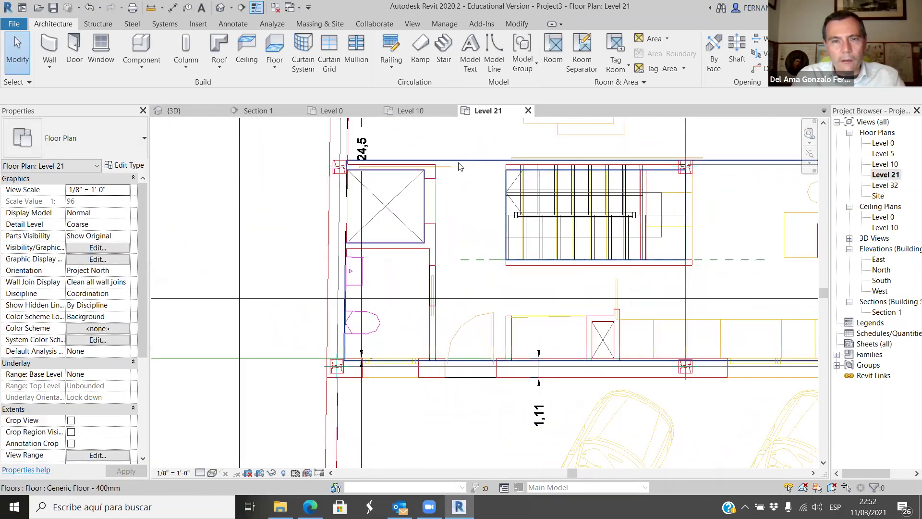
scroll(431, 206, down, 2)
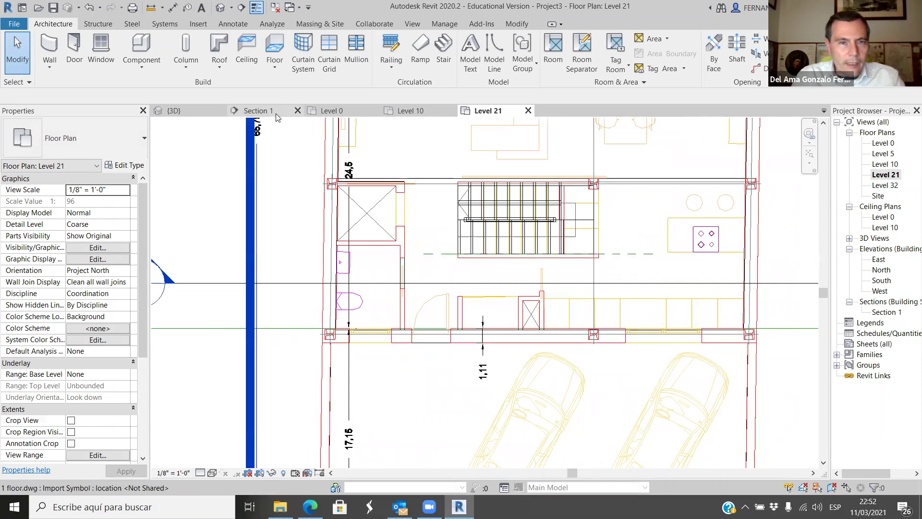
click(269, 110)
scroll(429, 312, down, 3)
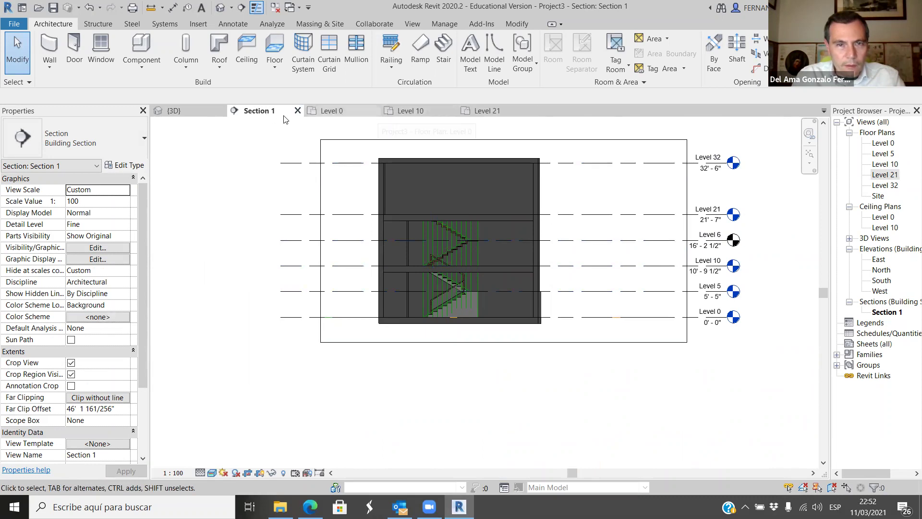
Back in 3D, orbit to a front view and select all eight stair-enclosure walls.
click(200, 111)
shift+middle_drag(538, 280, 504, 302)
scroll(492, 282, up, 10)
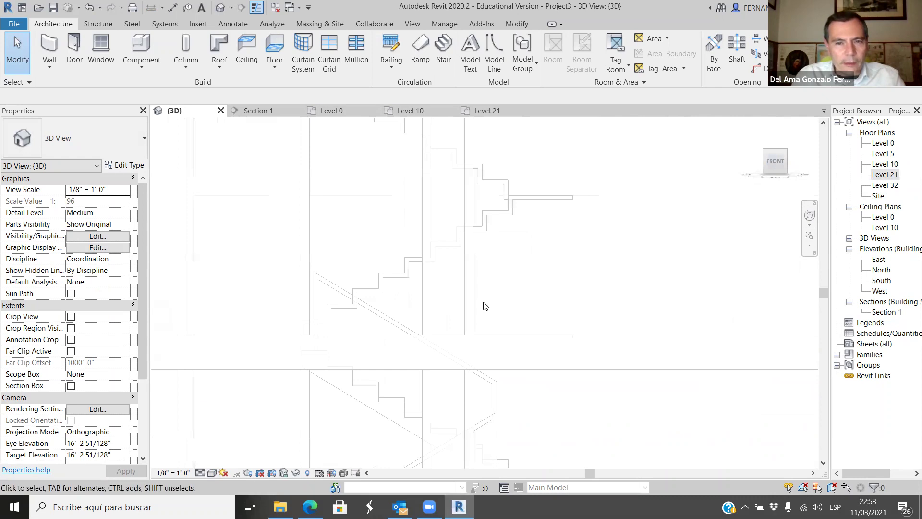
drag(419, 291, 418, 292)
scroll(482, 285, down, 2)
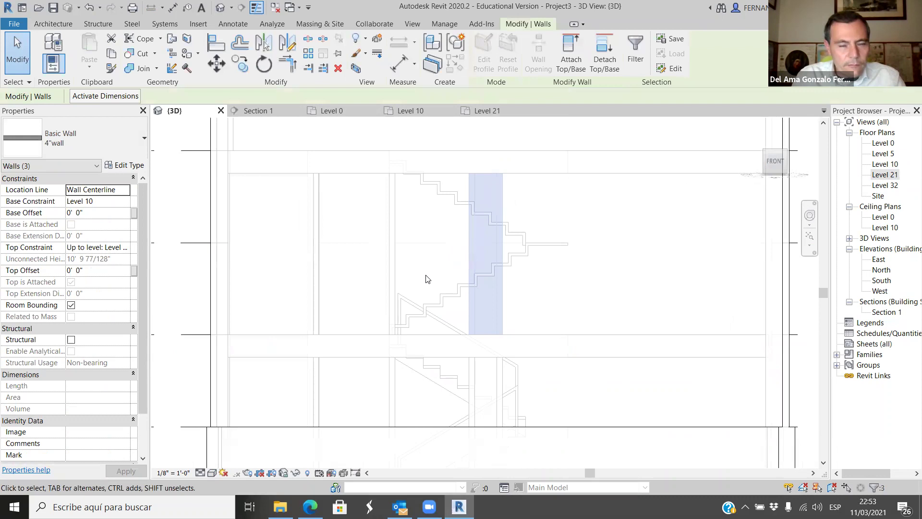
drag(417, 273, 303, 271)
scroll(444, 344, down, 2)
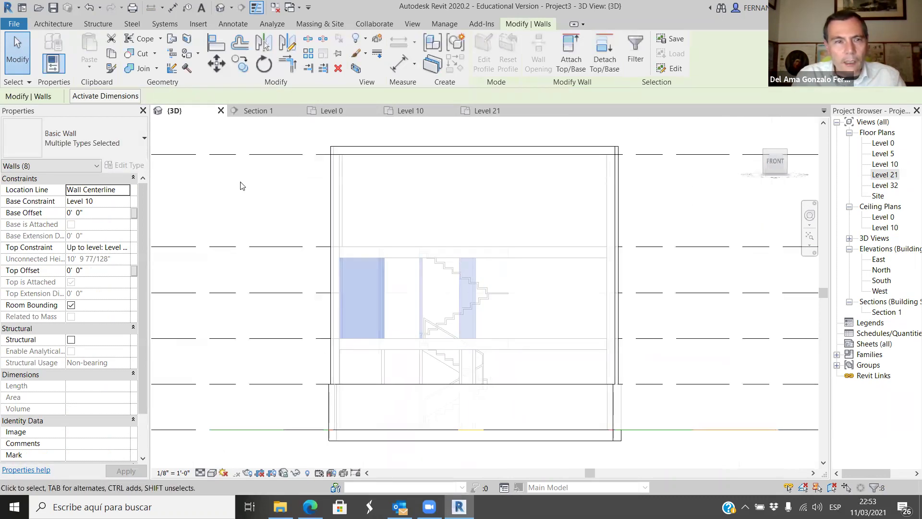
Copy the selected stair-enclosure walls up to Level 21.
click(240, 64)
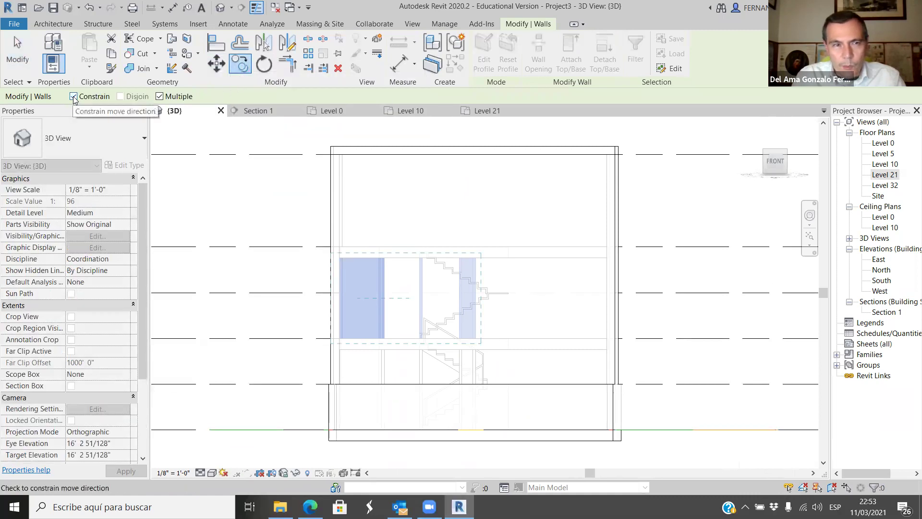
click(643, 339)
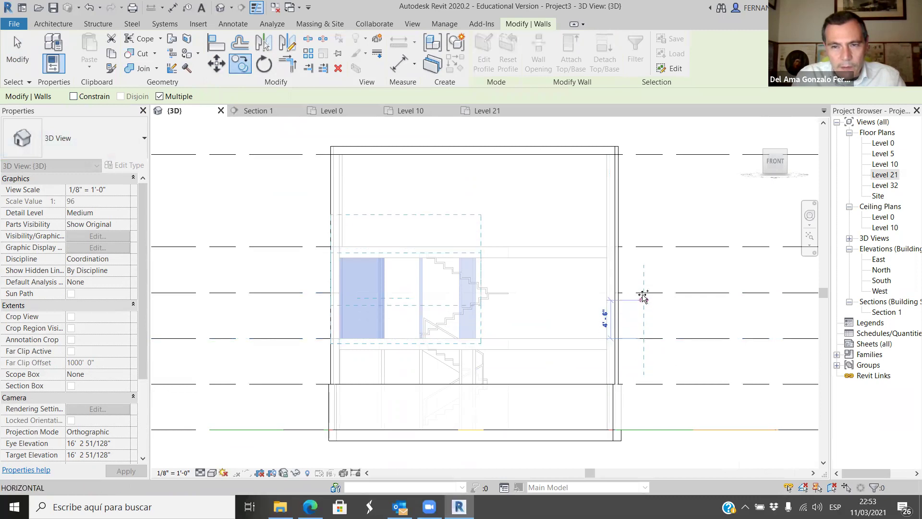
click(641, 248)
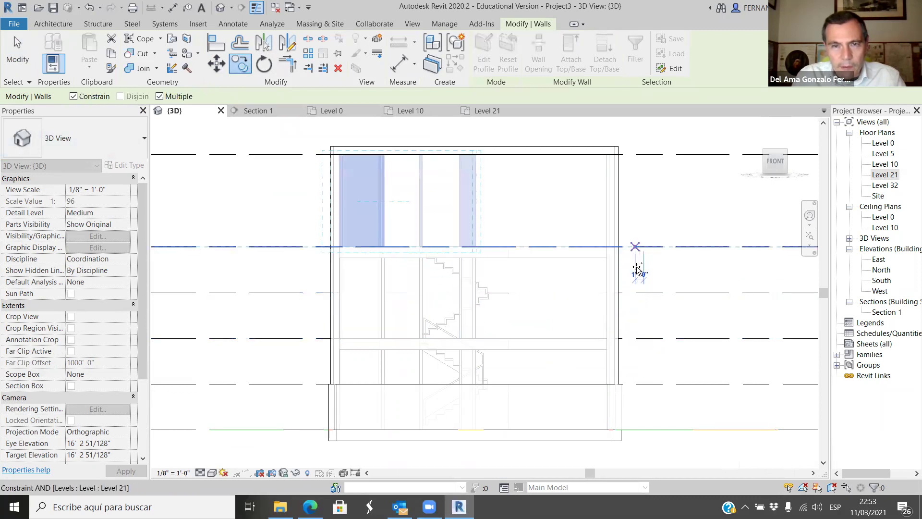
key(Escape)
key(Escape)
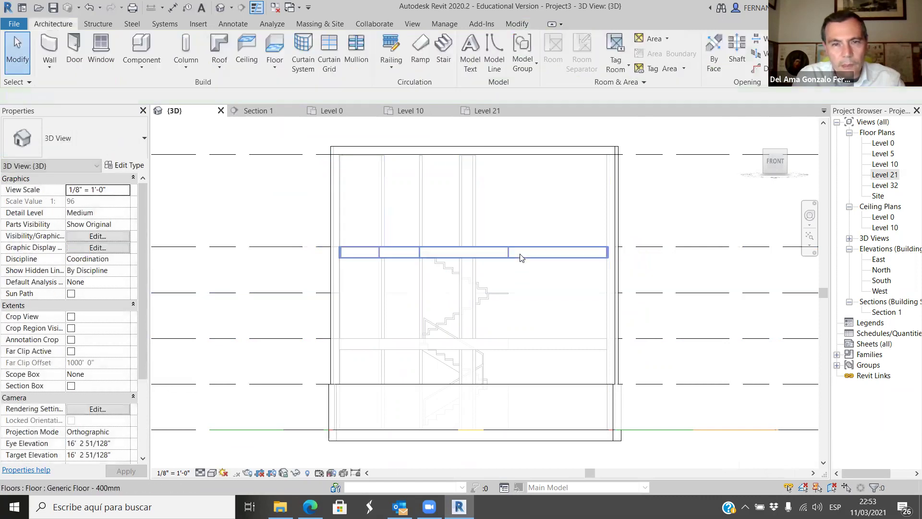
scroll(518, 220, up, 2)
scroll(552, 206, down, 3)
scroll(503, 234, up, 3)
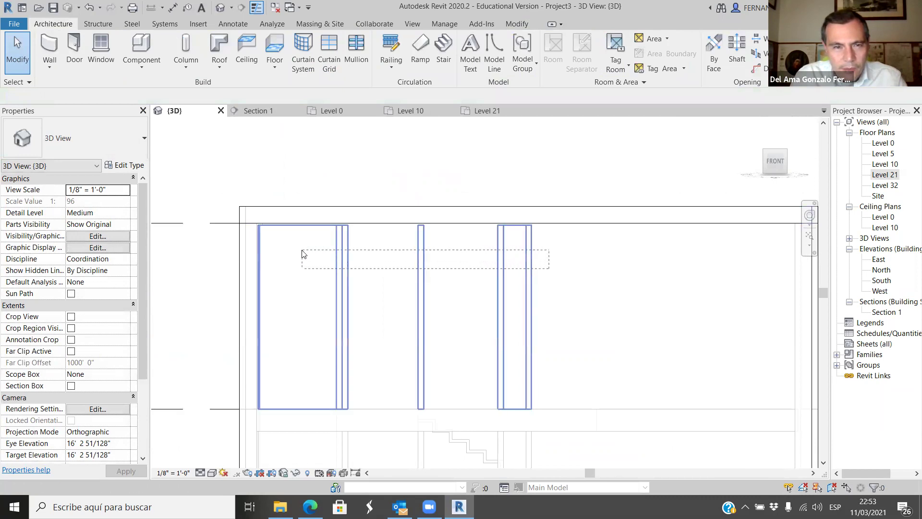
Attach the tops of the eight copied walls to the roof above.
drag(303, 250, 302, 251)
click(570, 53)
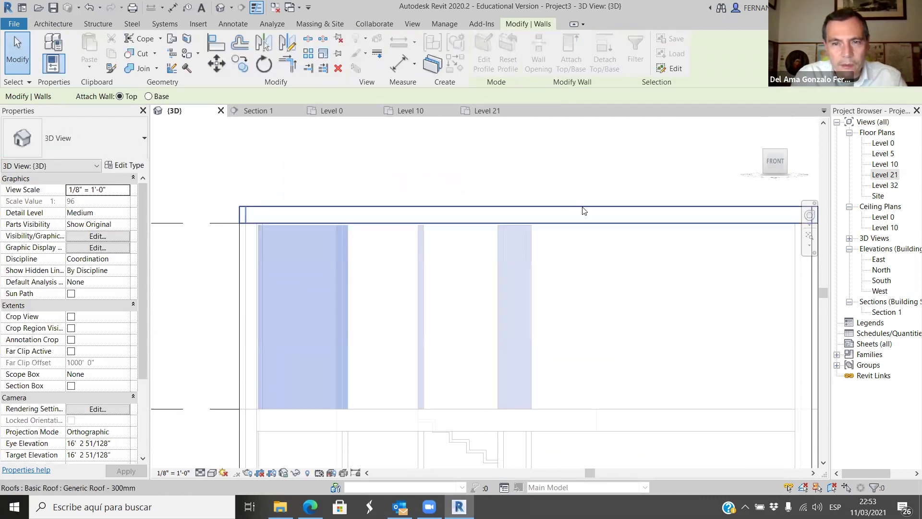
click(584, 212)
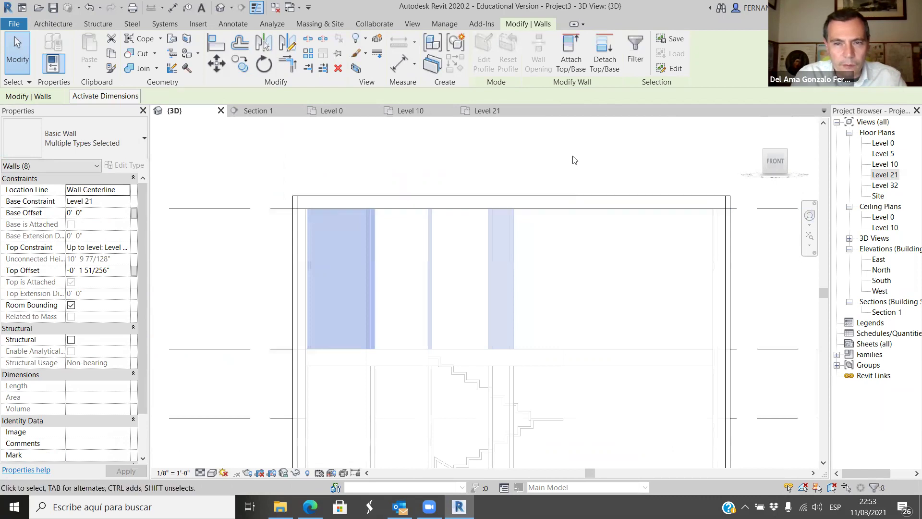
key(Escape)
Orbit the model to an isometric back view to check the stacked walls.
scroll(553, 162, down, 3)
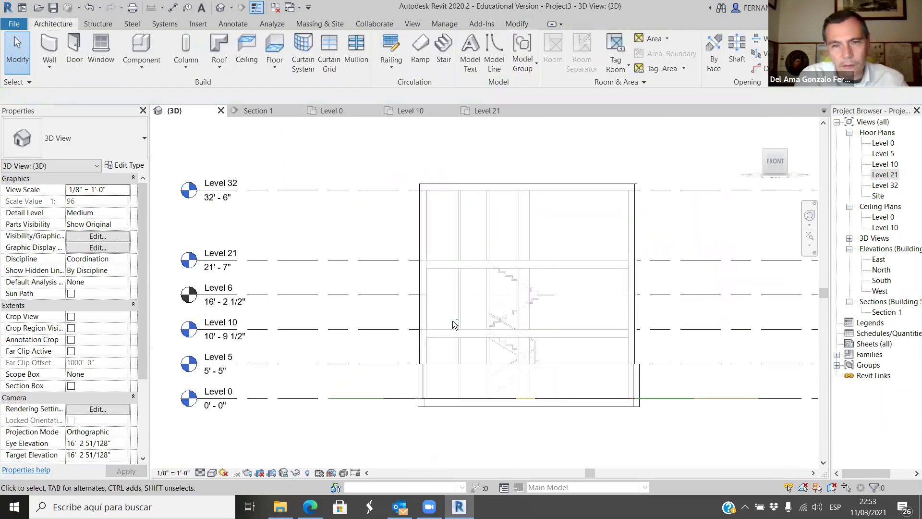
scroll(455, 325, down, 2)
scroll(459, 226, down, 1)
shift+middle_drag(419, 268, 432, 394)
scroll(399, 222, down, 4)
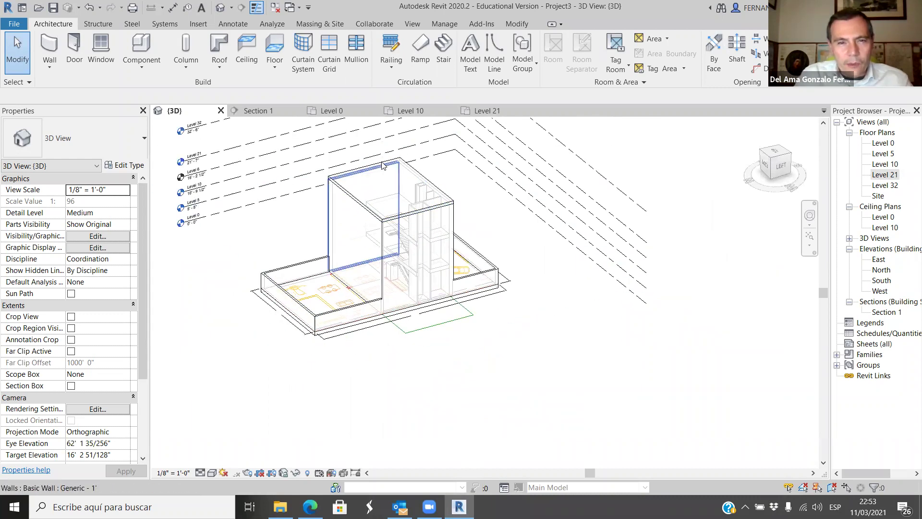
scroll(383, 164, up, 3)
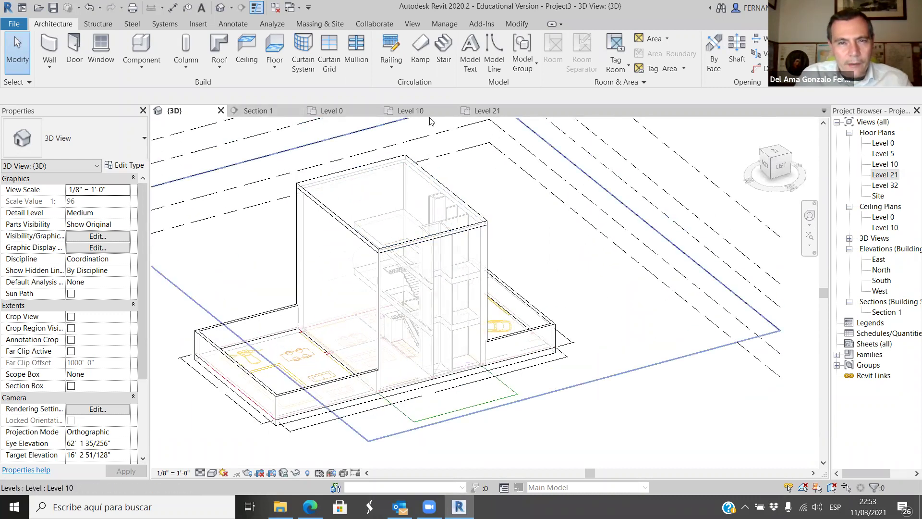
Look over the Level 0, Level 10 and Level 21 floor plans.
click(336, 111)
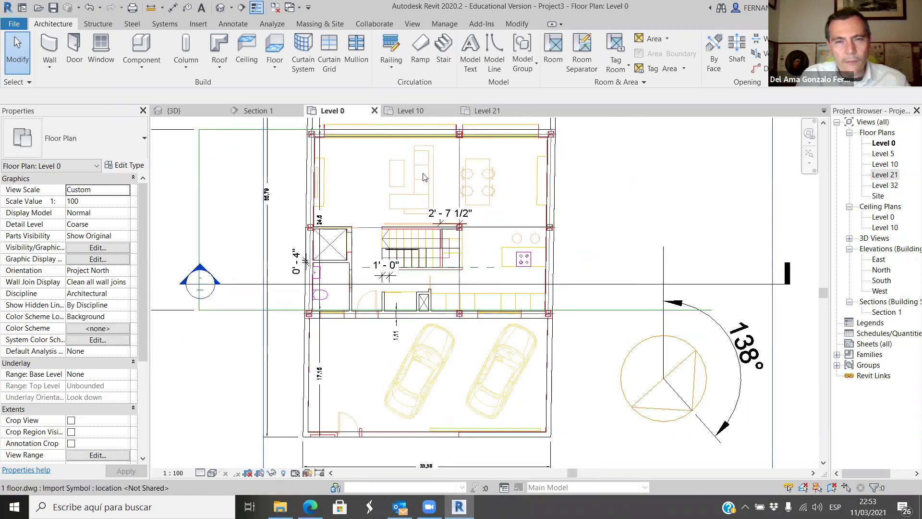
click(426, 112)
scroll(645, 216, up, 5)
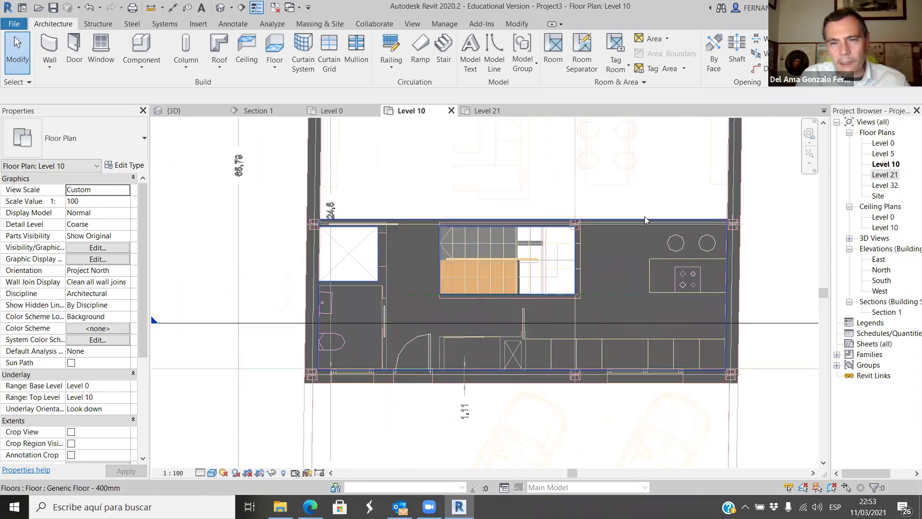
scroll(448, 204, down, 5)
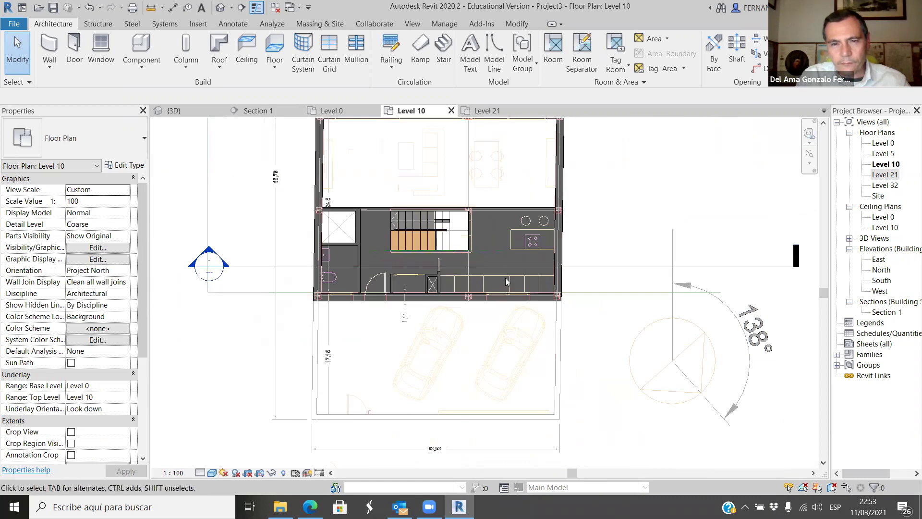
click(496, 111)
scroll(528, 192, up, 4)
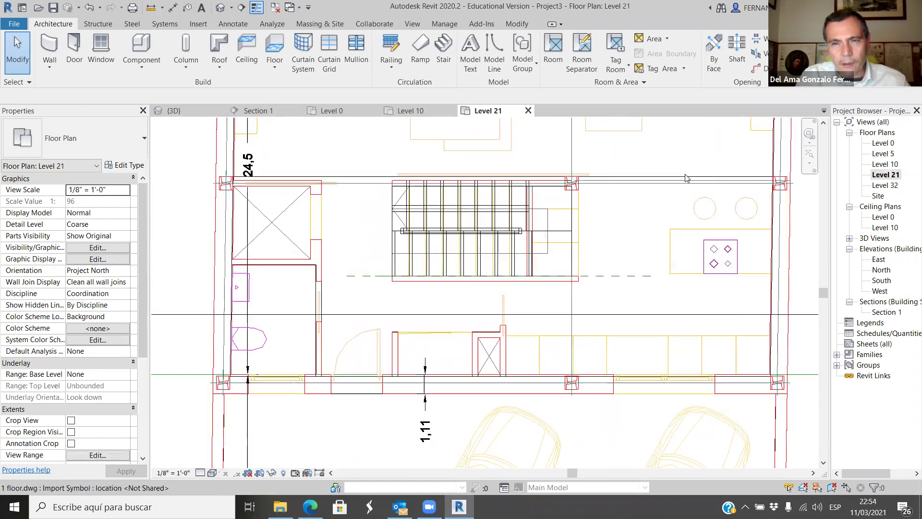
scroll(555, 198, down, 6)
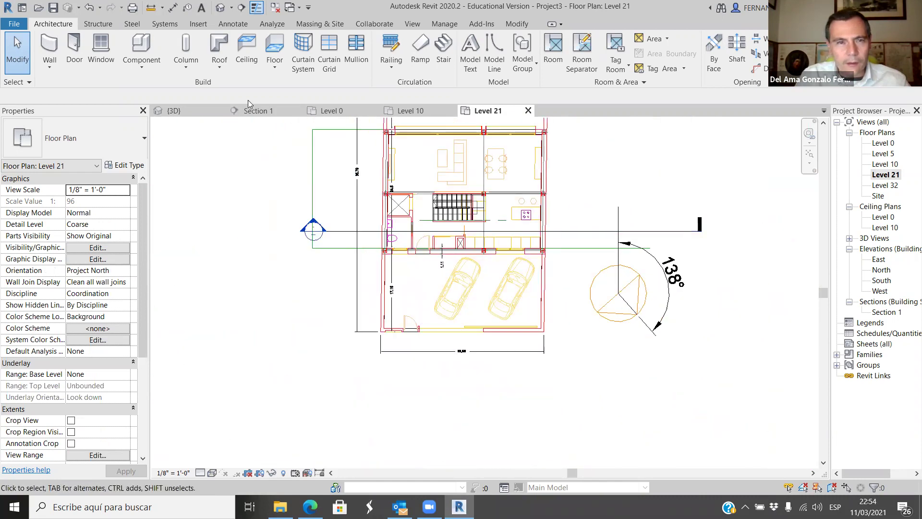
Hide the imported floor.dwg drawing in the Level 0 plan.
click(333, 111)
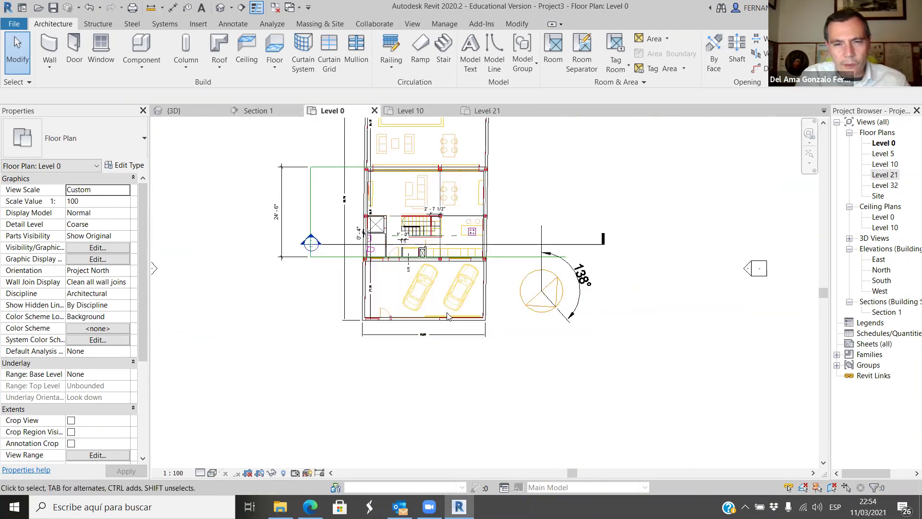
click(543, 311)
right_click(543, 312)
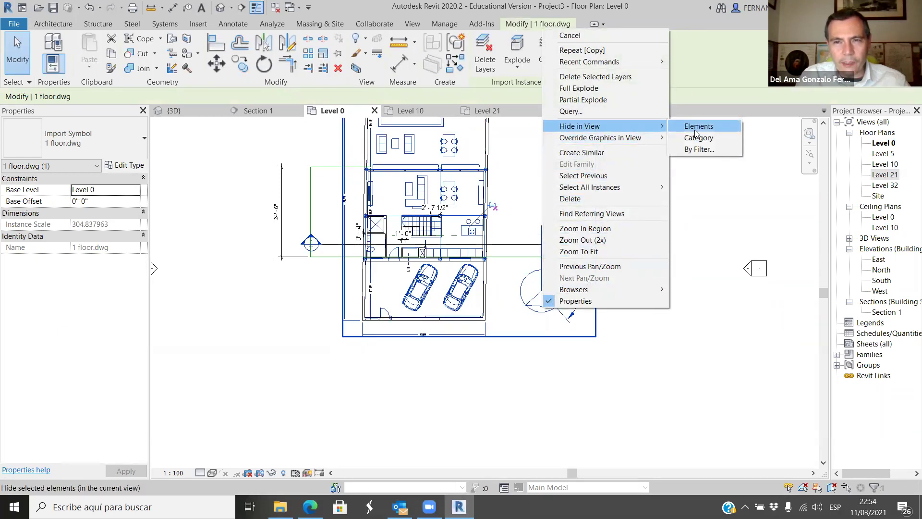
click(697, 130)
scroll(442, 366, down, 1)
scroll(442, 243, up, 5)
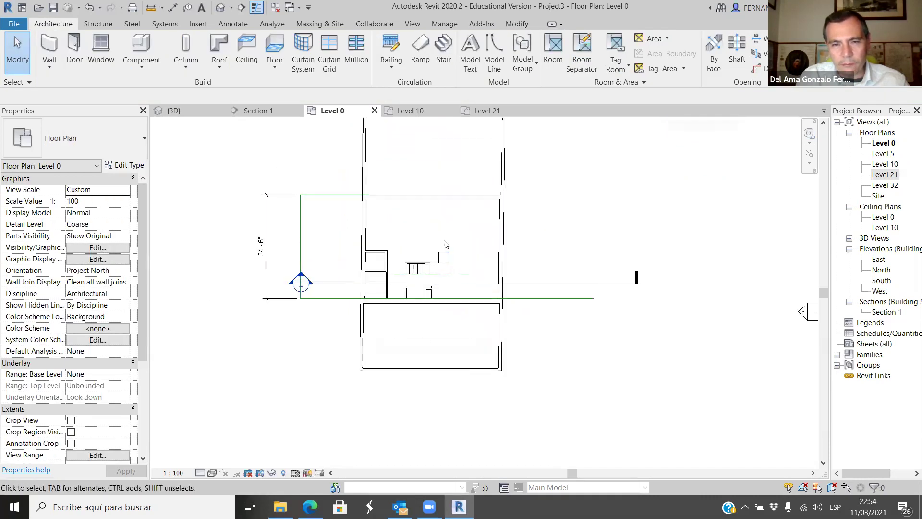
Hide the imported floor.dwg drawing in the Level 21 plan.
click(486, 110)
click(630, 308)
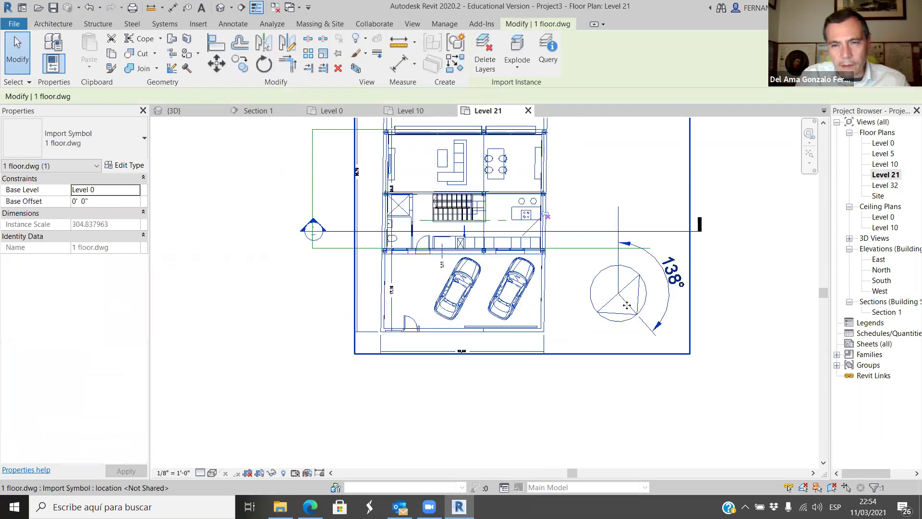
right_click(631, 307)
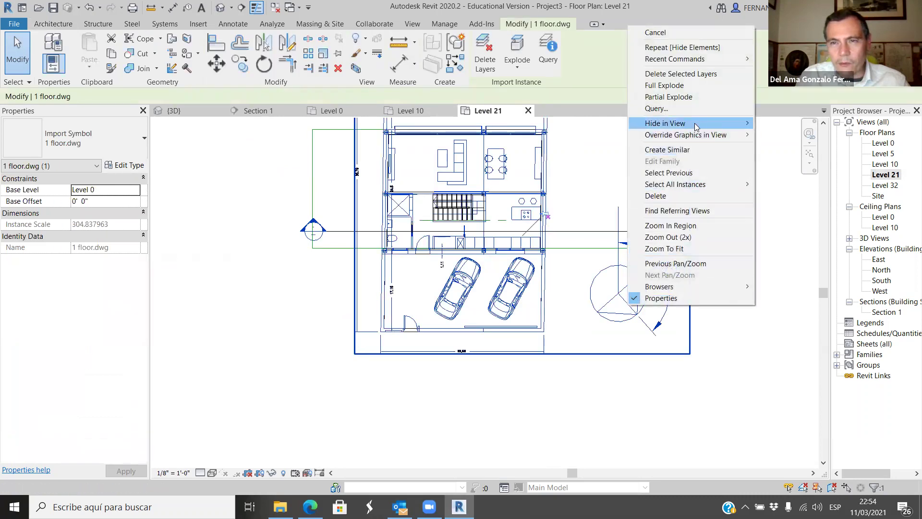
click(784, 124)
scroll(527, 389, down, 1)
scroll(538, 326, up, 4)
scroll(380, 216, up, 4)
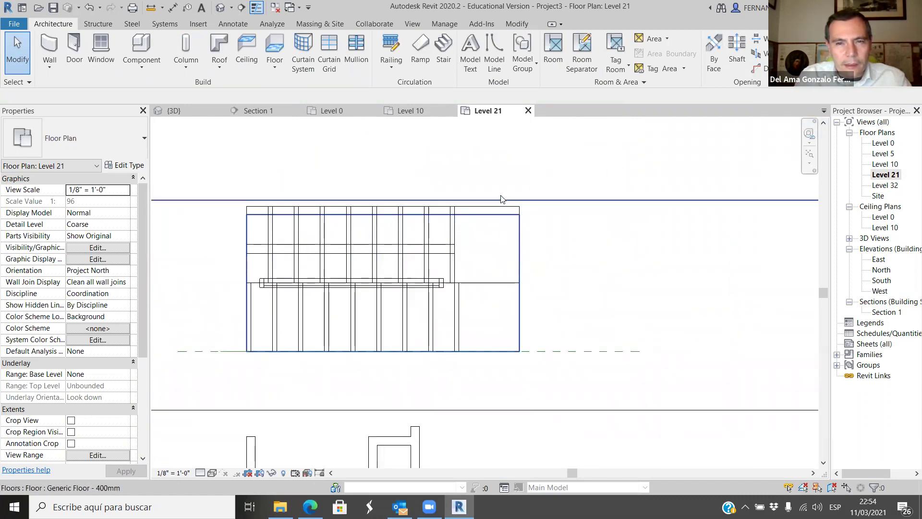
Pick the short wall beside the stairs, then the Level 21 floor slab.
scroll(545, 208, down, 3)
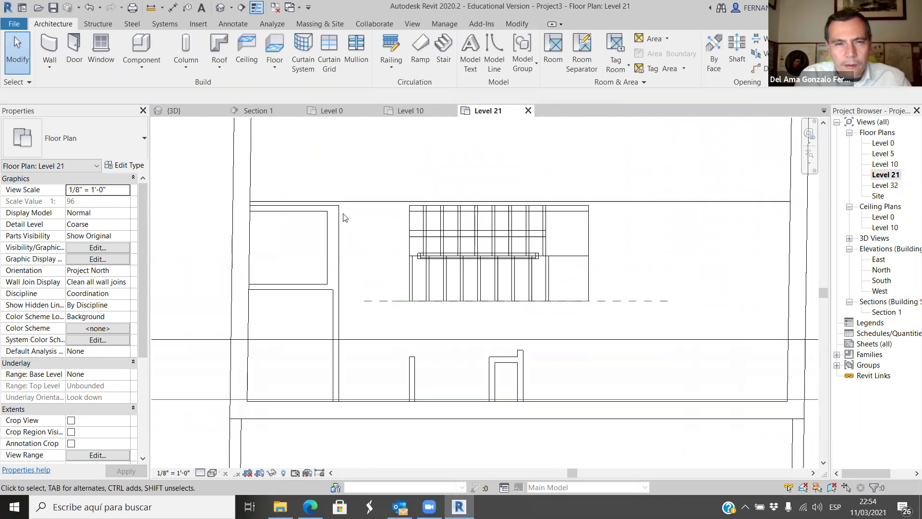
scroll(339, 217, up, 1)
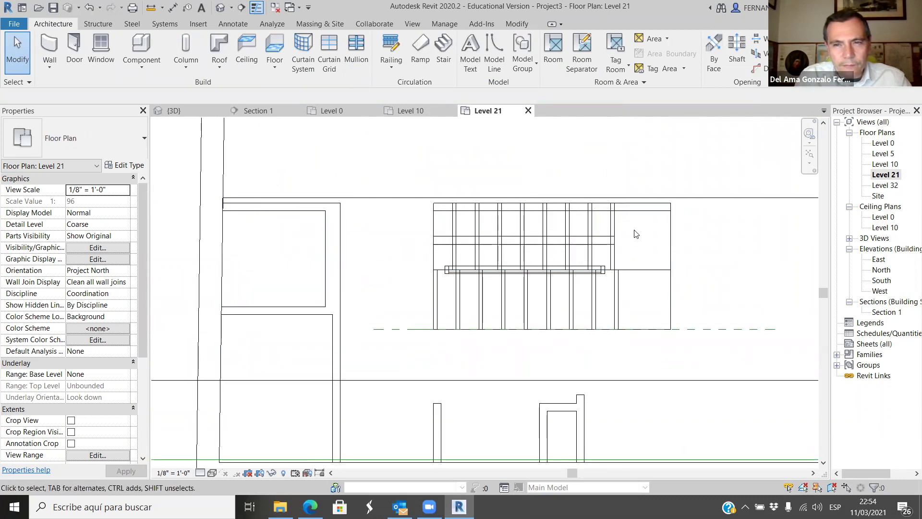
scroll(630, 237, up, 2)
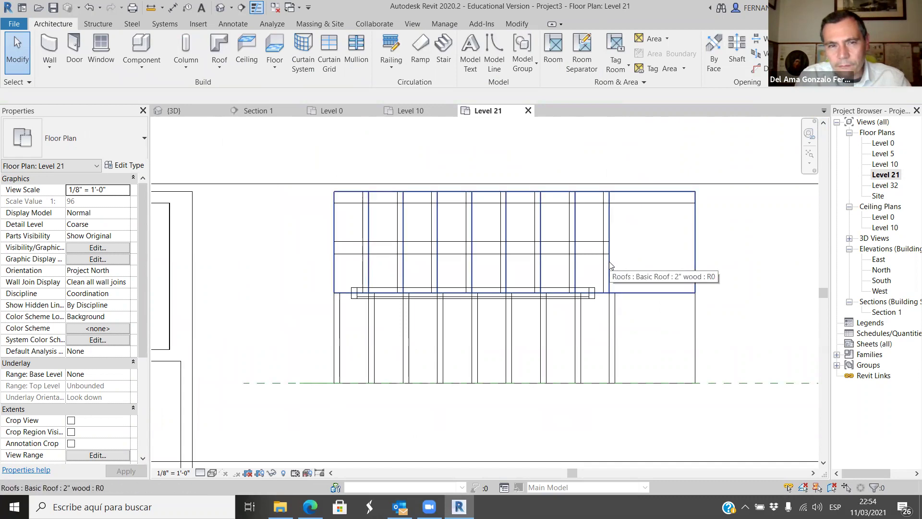
scroll(514, 251, down, 2)
click(269, 216)
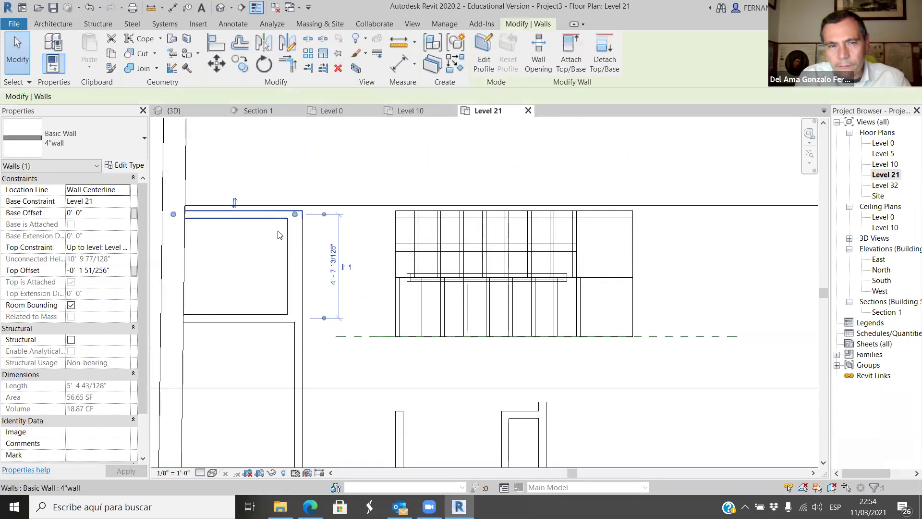
click(414, 212)
Pull the stair roof's top edge down to 2'-7 31/64" and deselect it.
scroll(421, 215, up, 1)
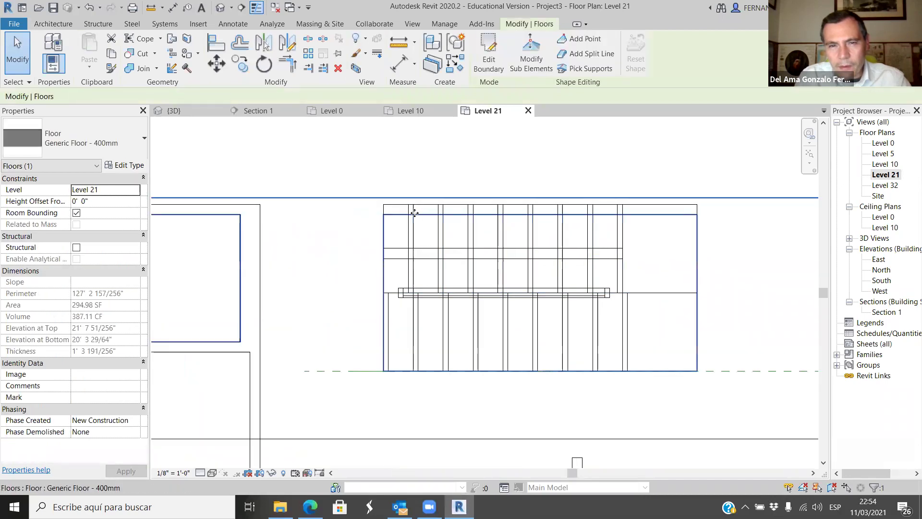
click(423, 210)
scroll(533, 201, up, 1)
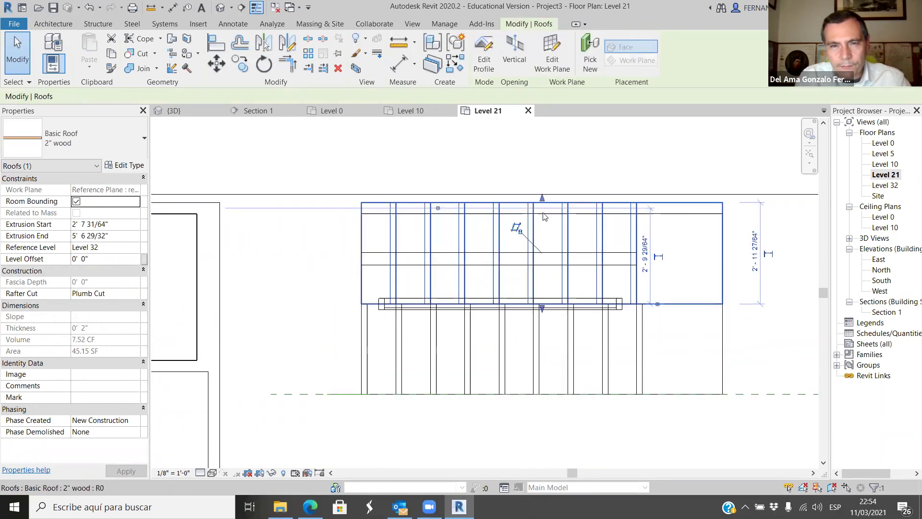
drag(541, 200, 540, 214)
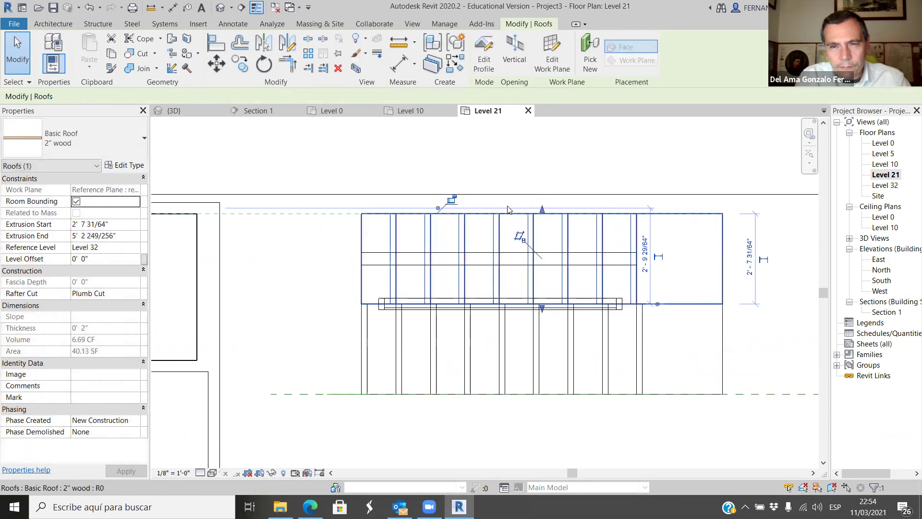
scroll(495, 262, down, 1)
scroll(242, 263, down, 1)
click(216, 264)
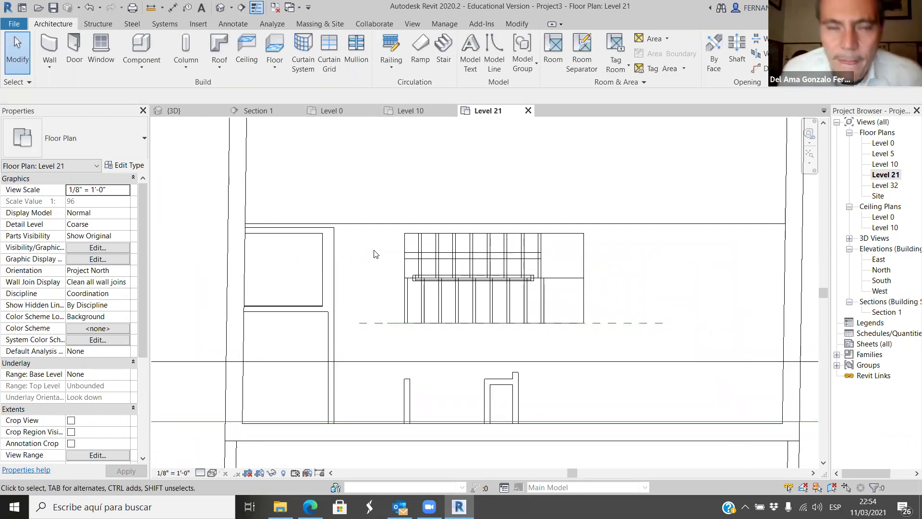
Select the Level 21 Generic Floor - 400mm slab.
scroll(365, 249, up, 1)
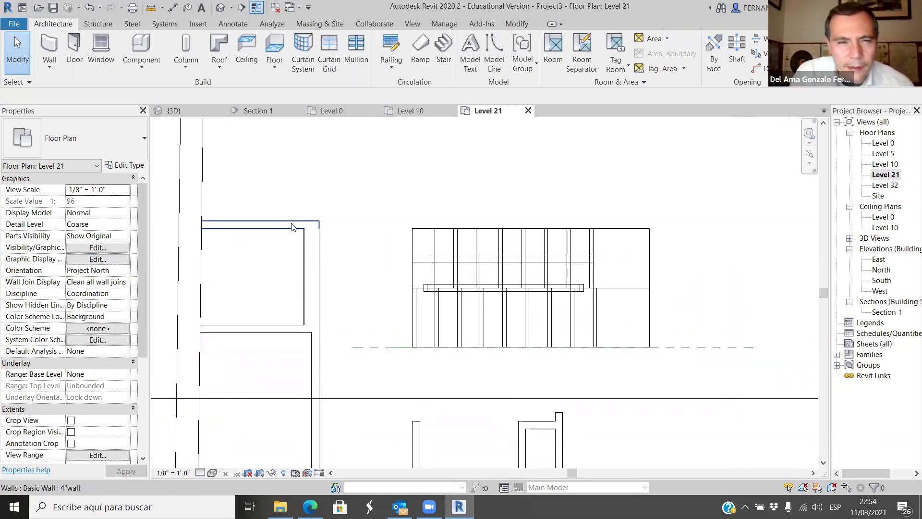
scroll(286, 230, up, 2)
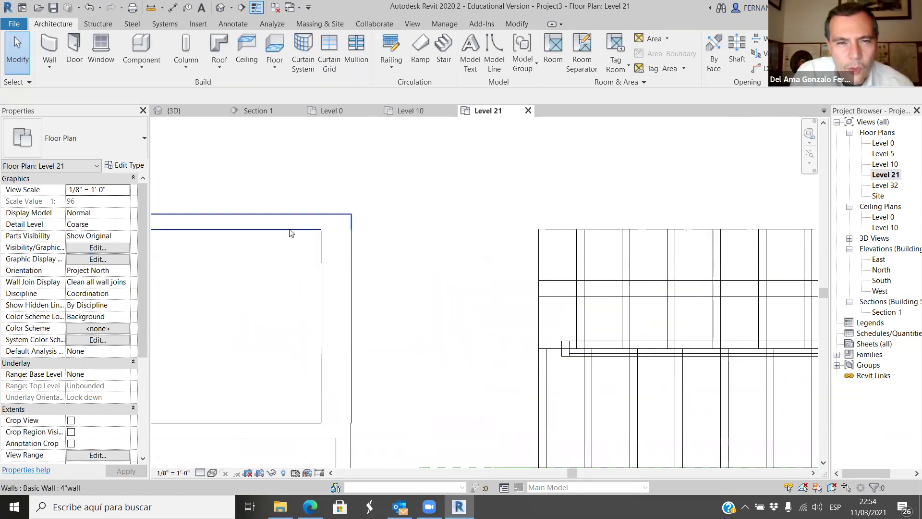
click(296, 205)
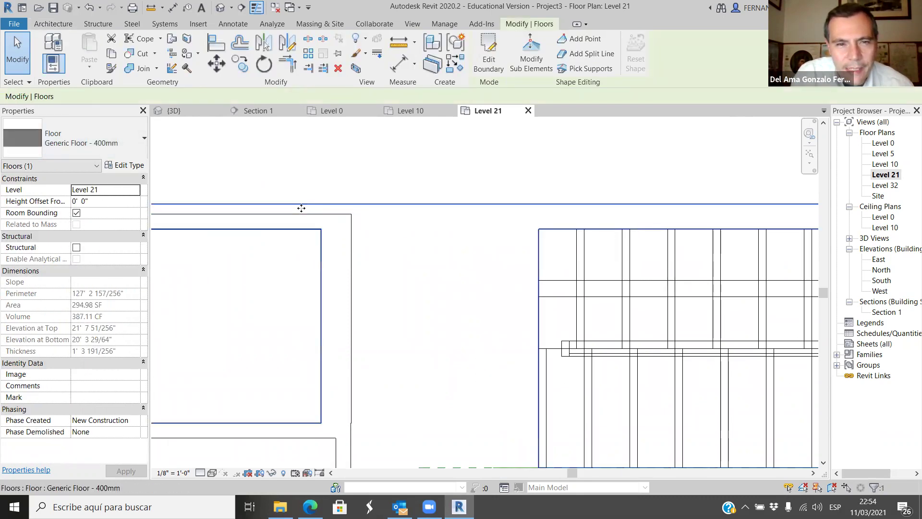
scroll(331, 215, down, 3)
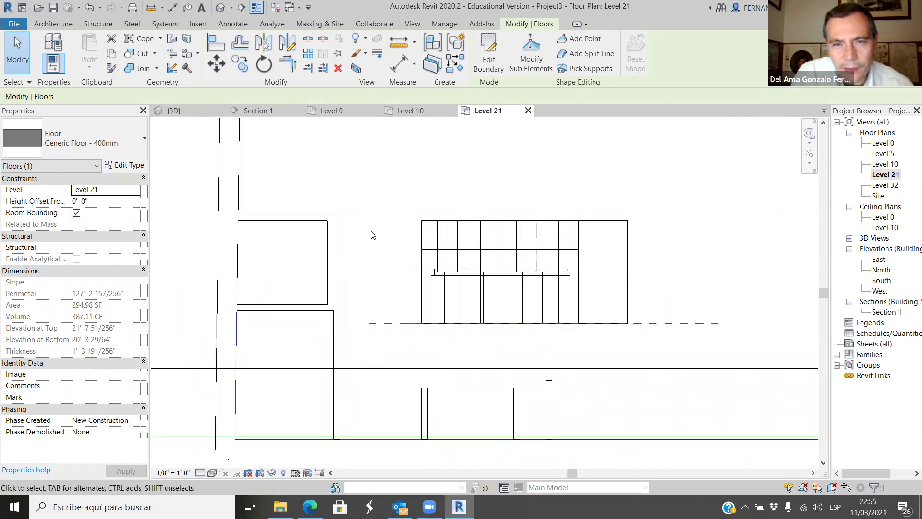
scroll(438, 223, down, 2)
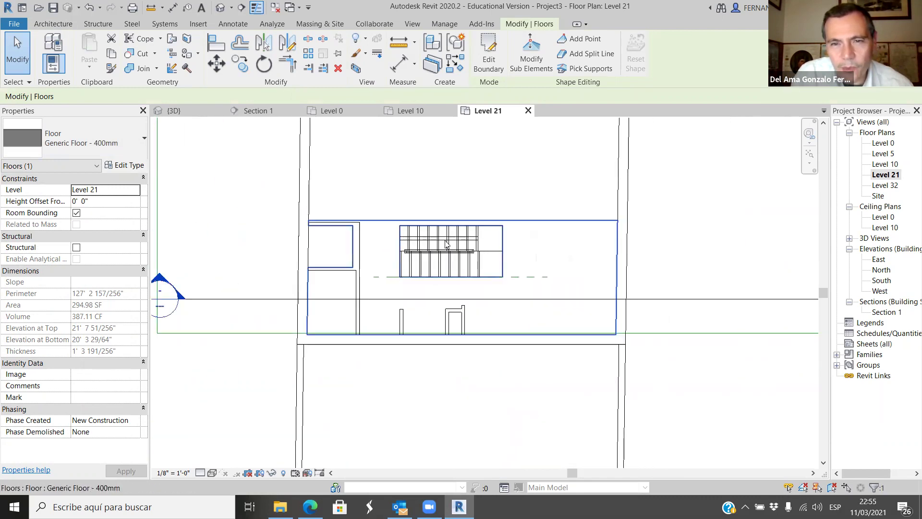
Align the Level 21 floor's top boundary edge to the wall line and attach the walls below.
click(490, 61)
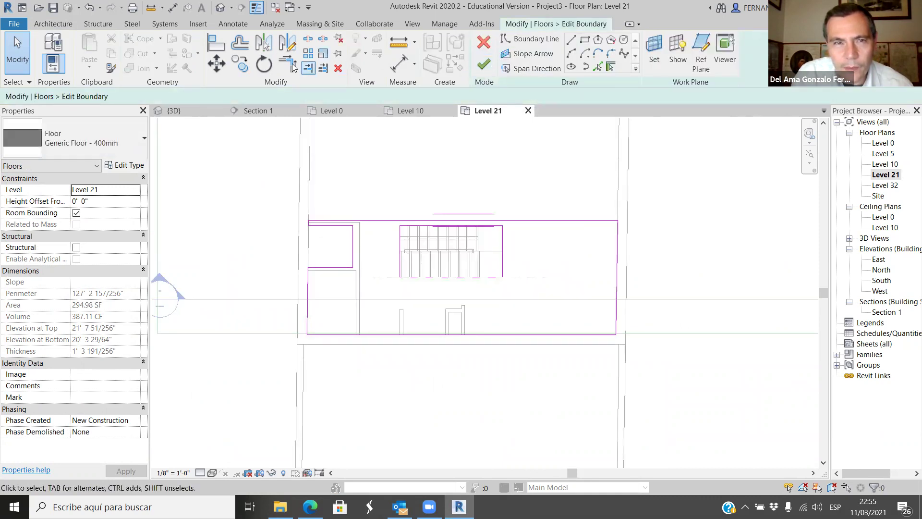
key(a)
key(l)
scroll(342, 228, up, 5)
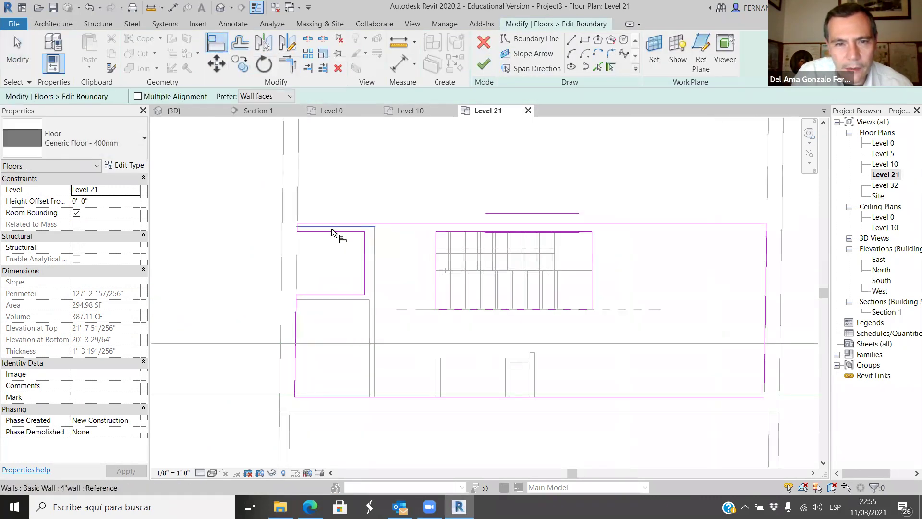
click(343, 227)
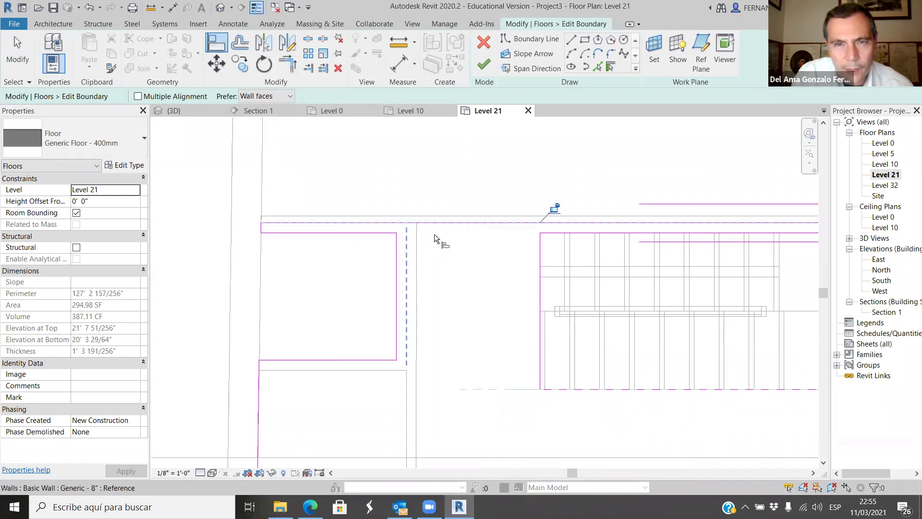
click(484, 64)
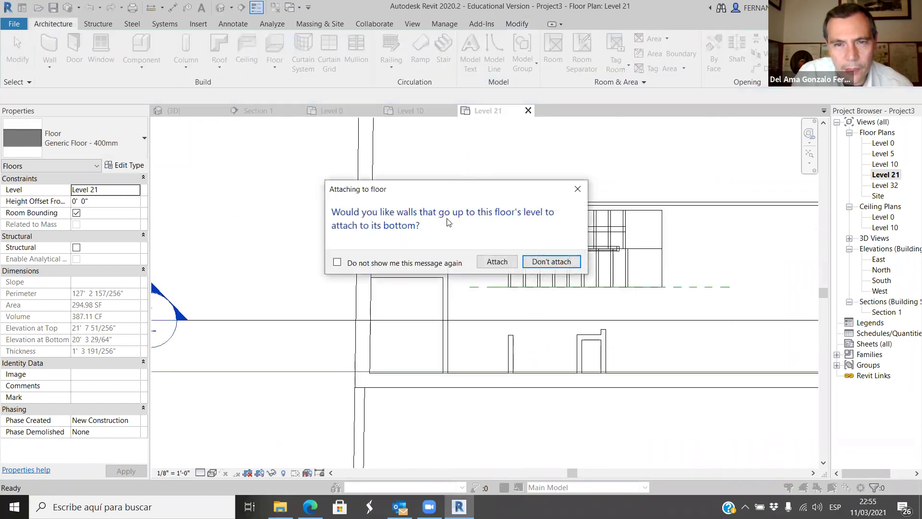
click(497, 262)
scroll(432, 219, up, 4)
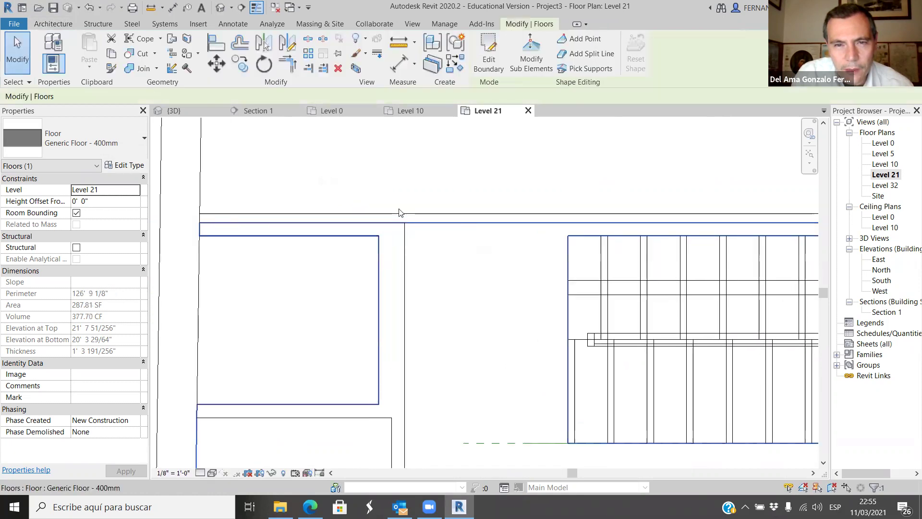
Align the Level 10 floor's top boundary edge to the wall line and attach the walls below.
click(437, 217)
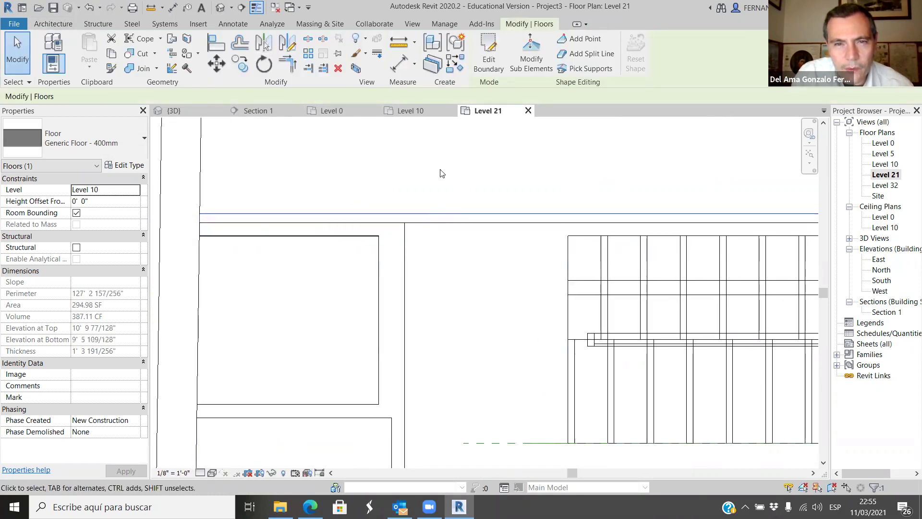
click(489, 60)
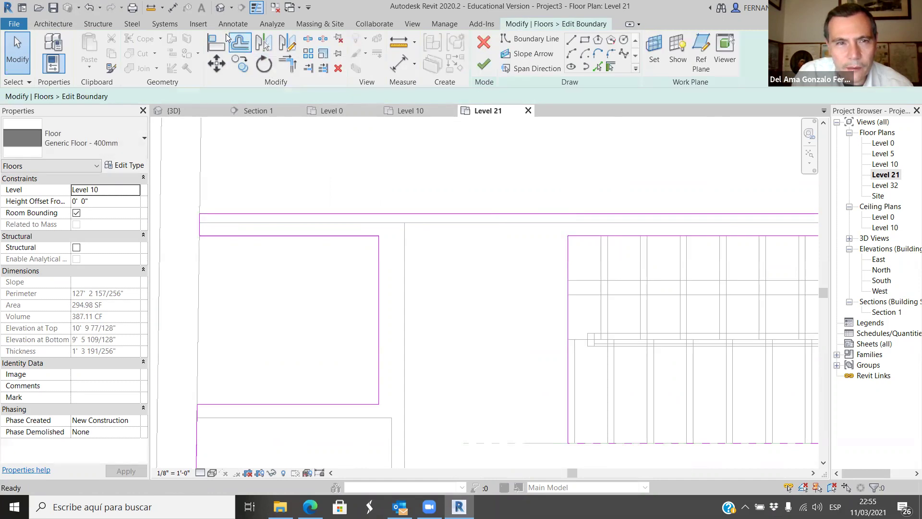
key(a)
key(l)
scroll(344, 212, up, 1)
click(349, 226)
click(484, 64)
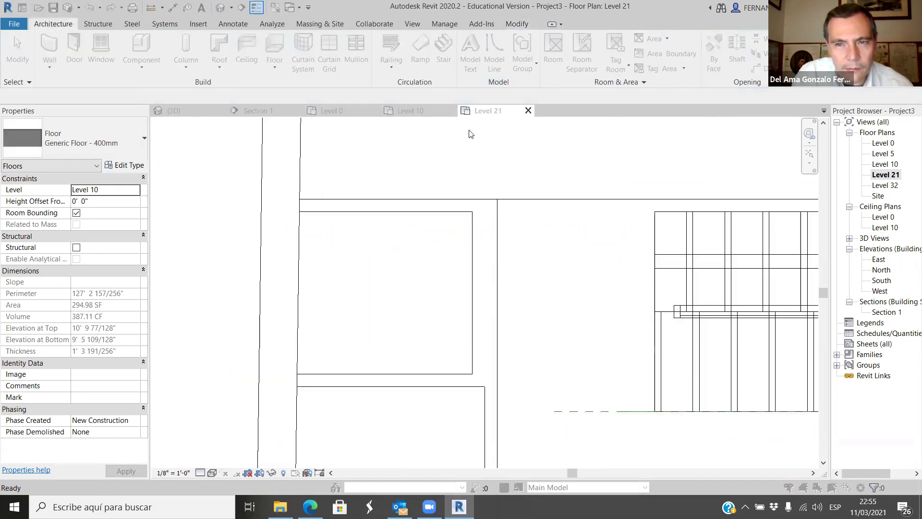
click(497, 261)
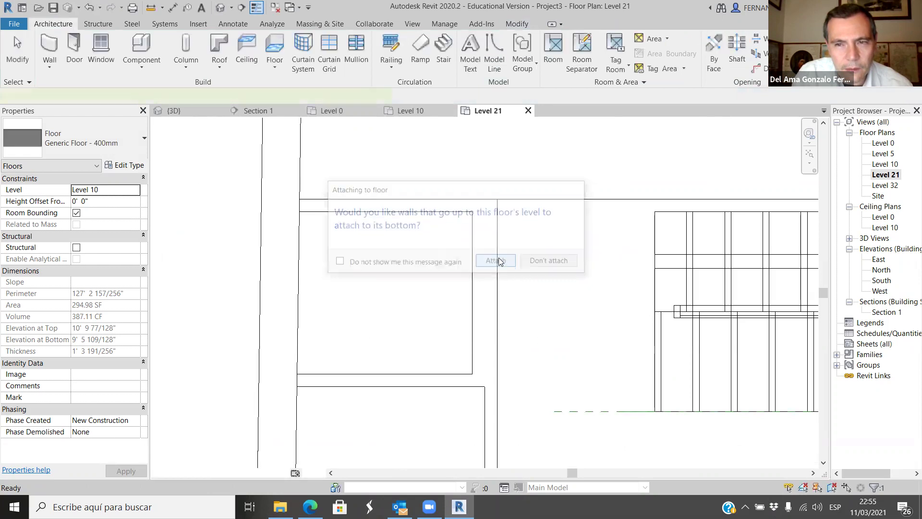
scroll(577, 264, down, 2)
key(Escape)
scroll(555, 253, up, 1)
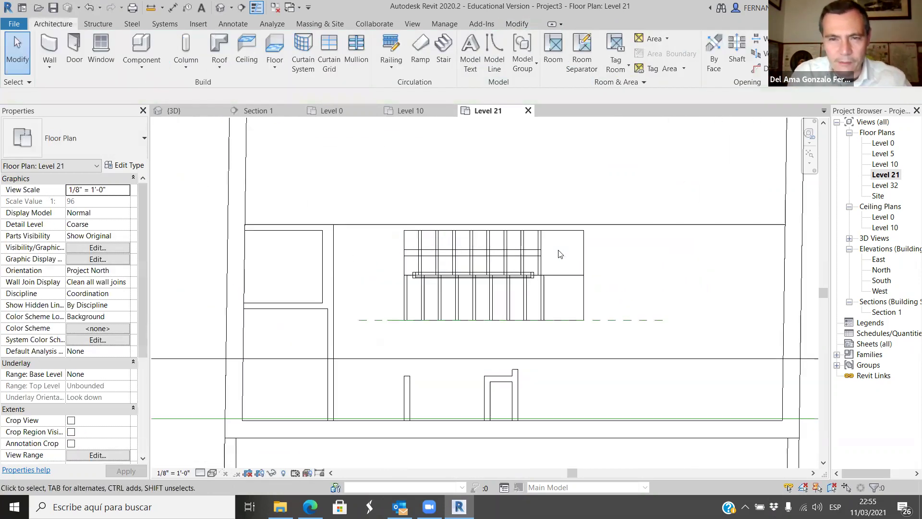
scroll(509, 276, down, 1)
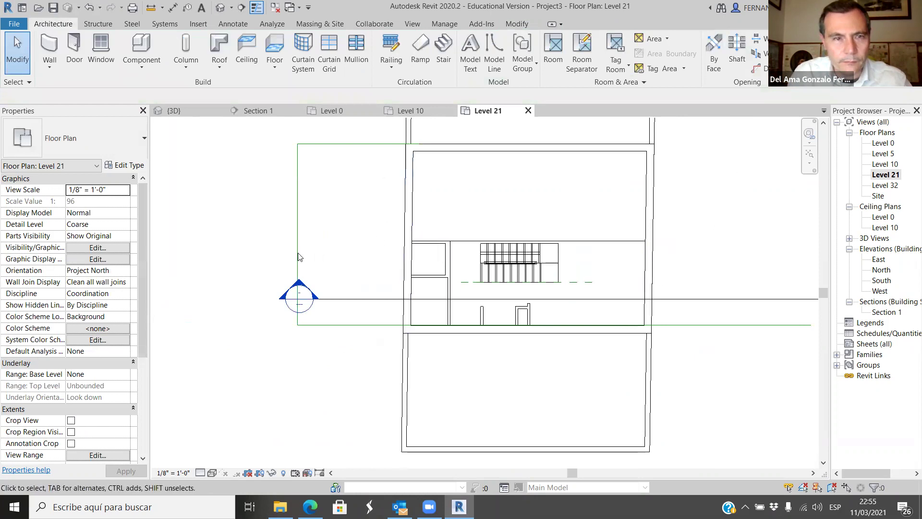
In the 3D view, orbit around the new floors, dismissing an email notification.
click(189, 114)
shift+middle_drag(423, 384, 442, 277)
scroll(442, 277, up, 5)
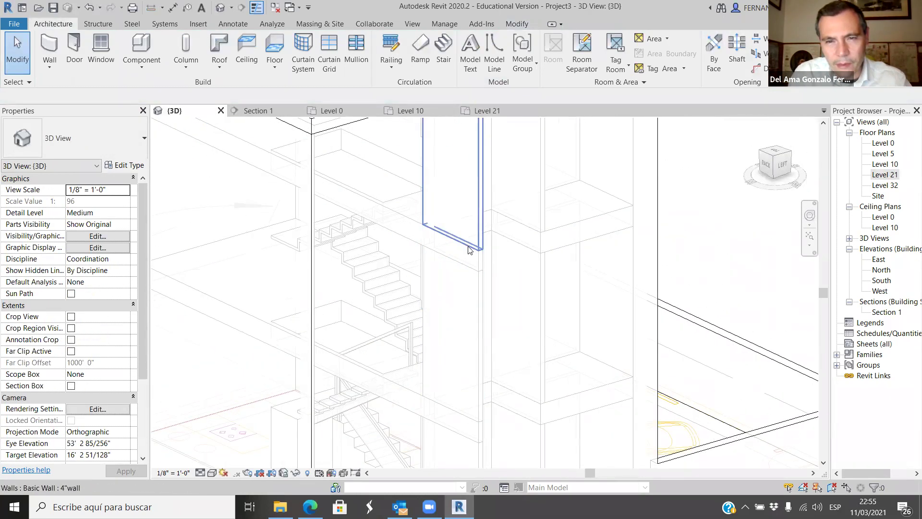
scroll(468, 249, up, 2)
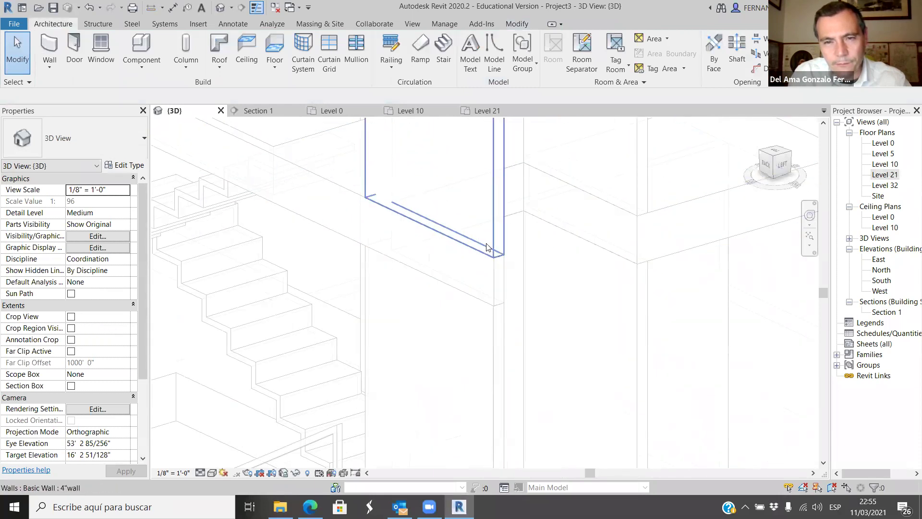
scroll(486, 247, up, 1)
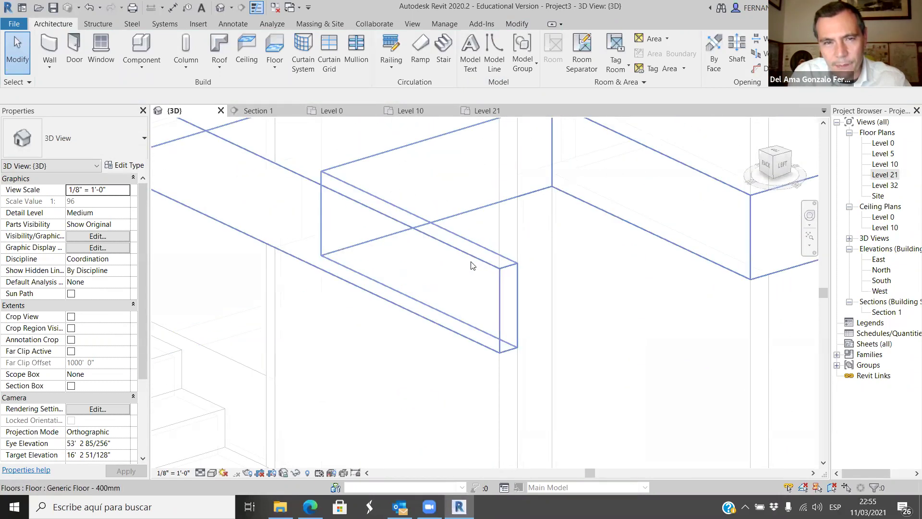
scroll(471, 266, down, 8)
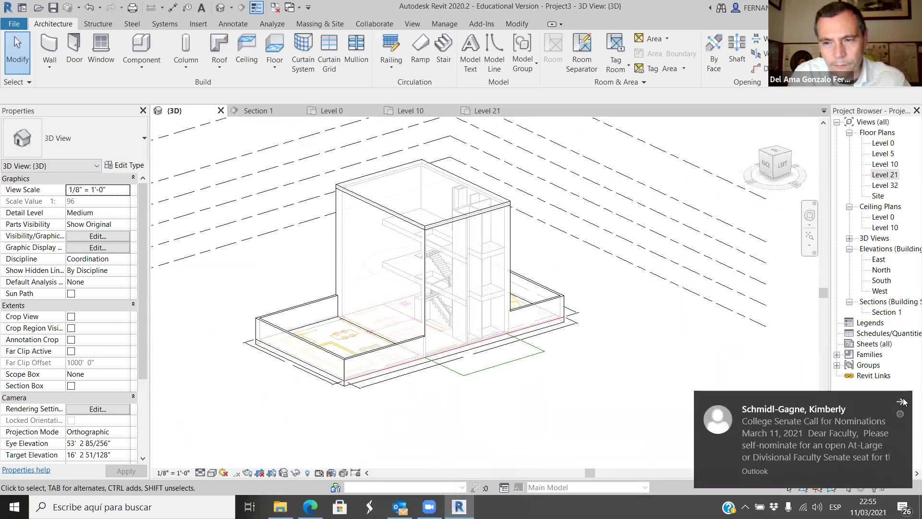
click(902, 401)
shift+middle_drag(572, 318, 433, 398)
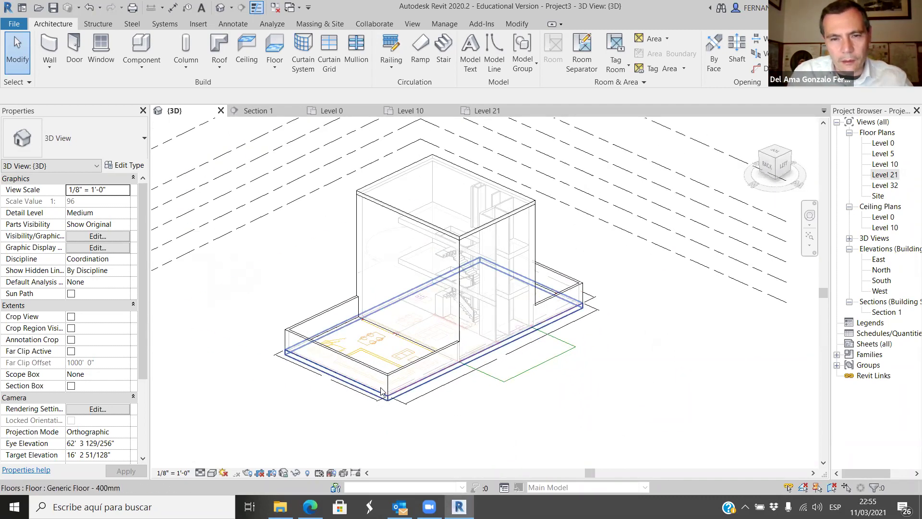
scroll(432, 384, up, 3)
scroll(601, 348, down, 4)
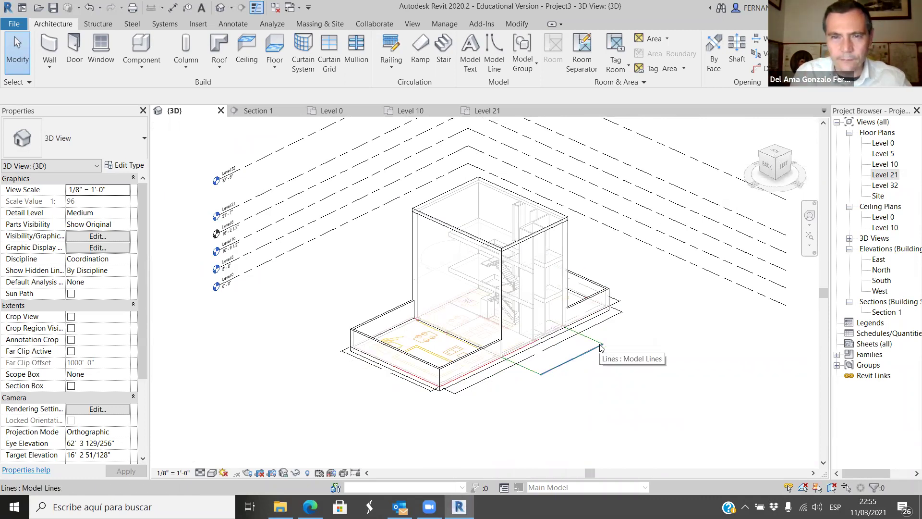
scroll(553, 355, down, 3)
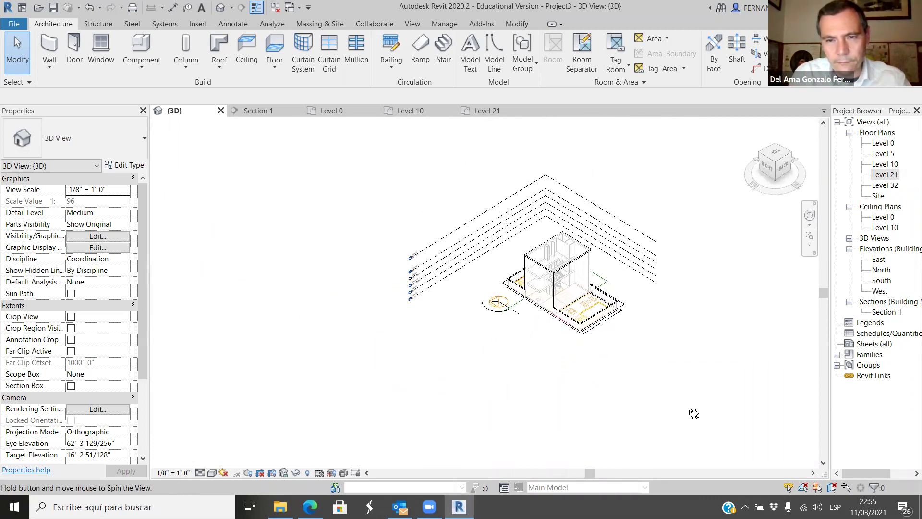
scroll(504, 307, up, 5)
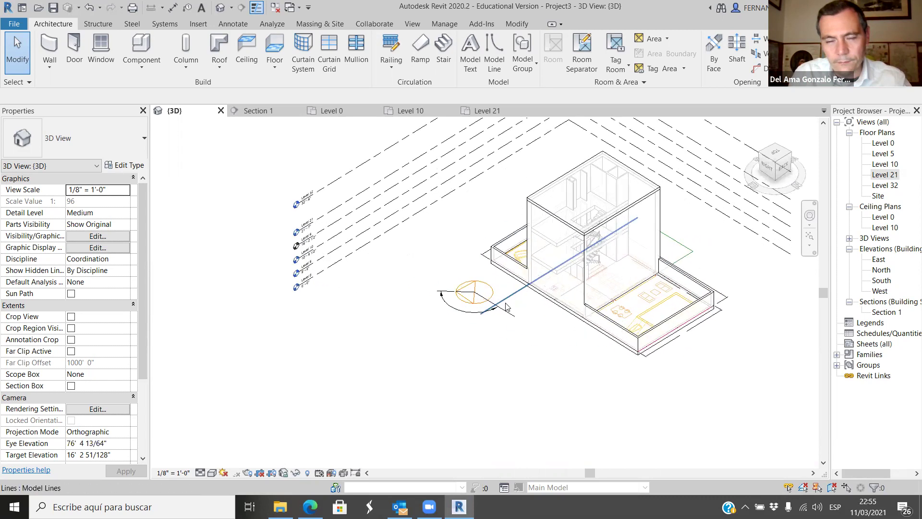
Hide the imported 1 floor.dwg drawing in the 3D view.
click(479, 296)
right_click(479, 296)
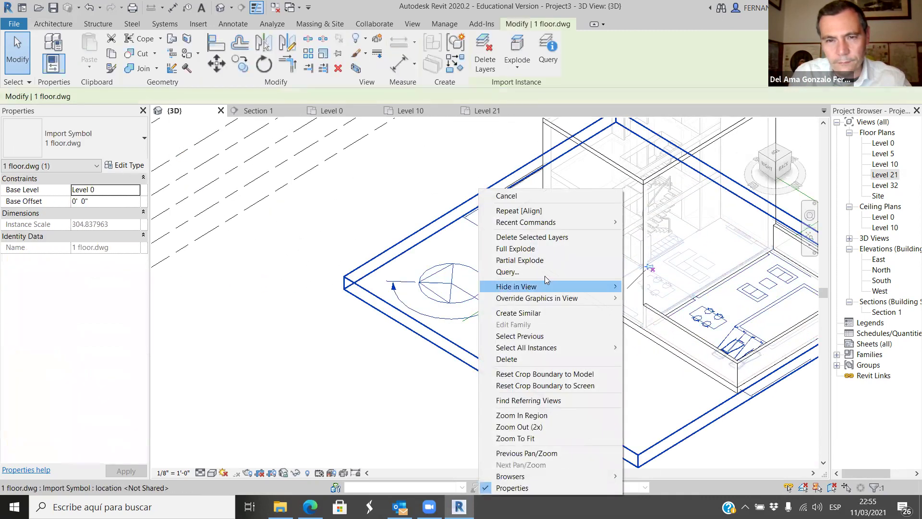
click(634, 287)
scroll(533, 331, down, 4)
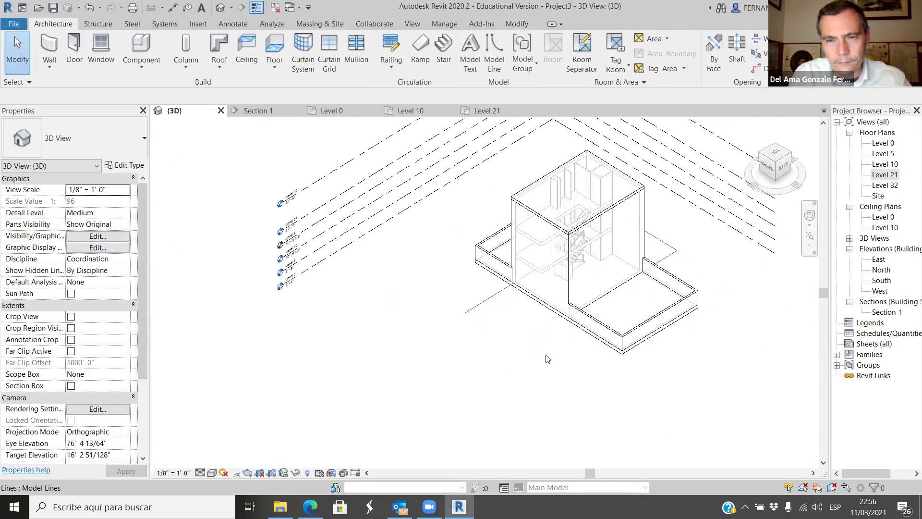
Orbit around the building to inspect the stairs and the stair enclosure.
shift+middle_drag(571, 388, 490, 299)
shift+middle_drag(207, 319, 528, 341)
shift+middle_drag(459, 322, 611, 283)
scroll(611, 283, up, 5)
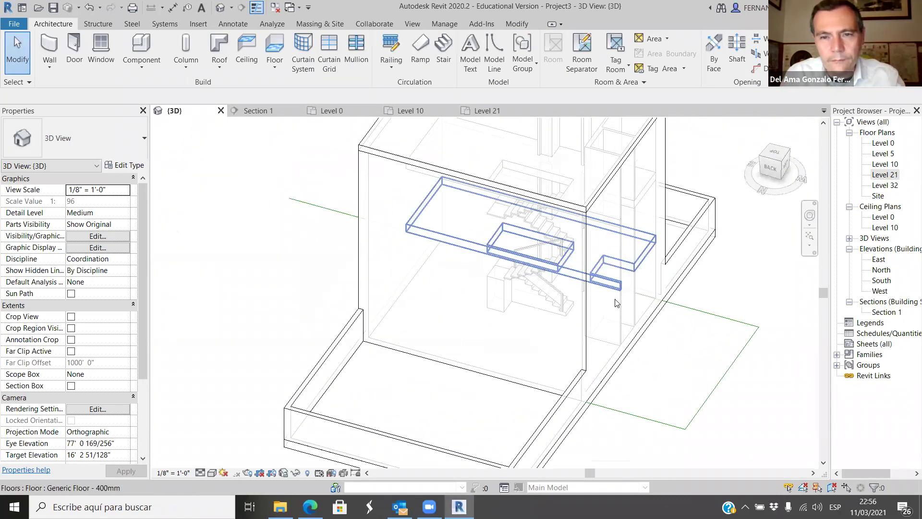
scroll(534, 302, down, 3)
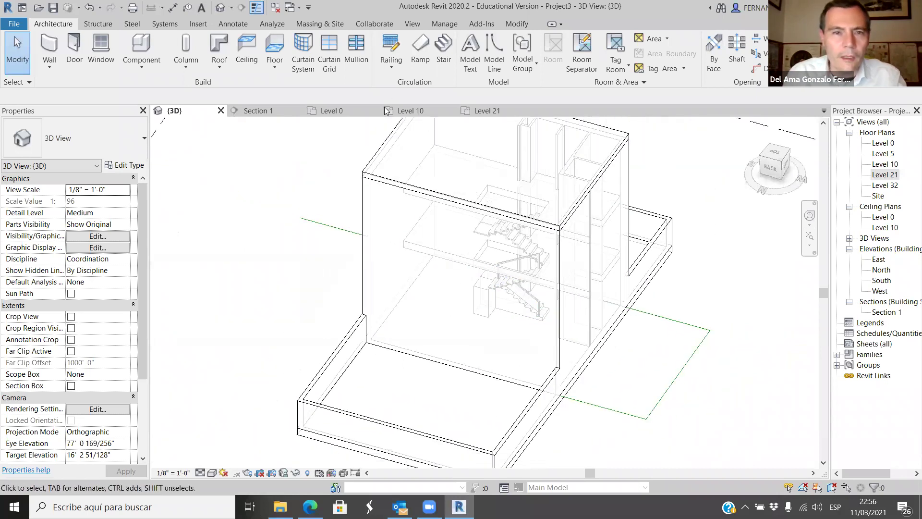
scroll(482, 207, down, 3)
shift+middle_drag(528, 269, 609, 320)
scroll(507, 336, up, 4)
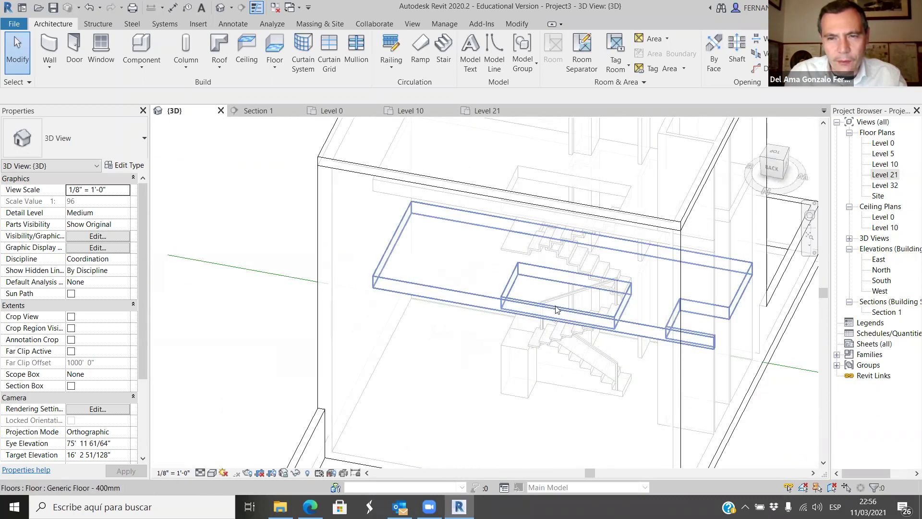
shift+middle_drag(496, 264, 529, 286)
scroll(548, 387, down, 5)
shift+middle_drag(548, 387, 480, 312)
scroll(441, 278, up, 4)
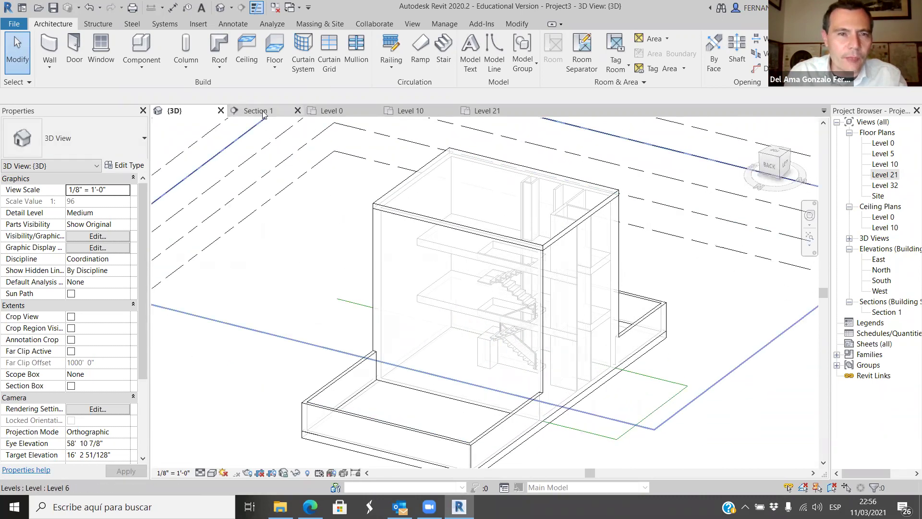
On Level 0, draw 4" walls from the stair corner along its edge, up the right side and across the top.
click(363, 113)
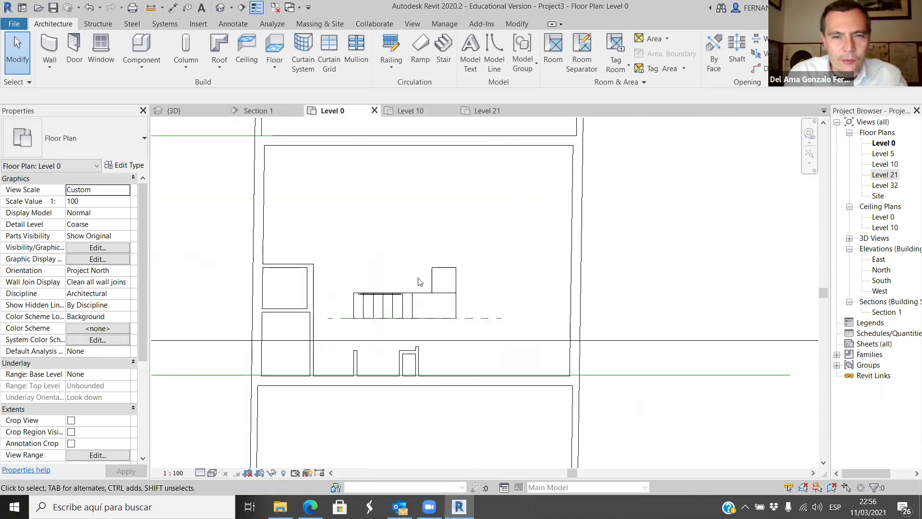
scroll(398, 299, up, 4)
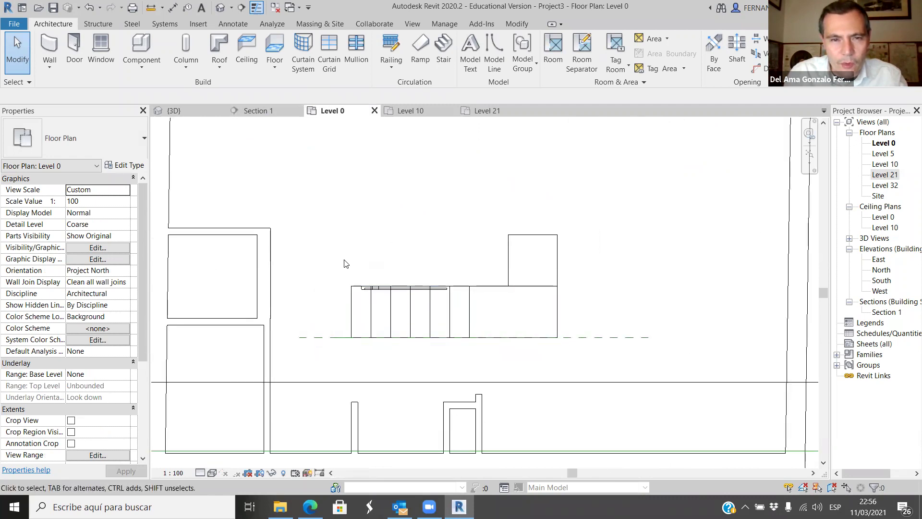
click(49, 56)
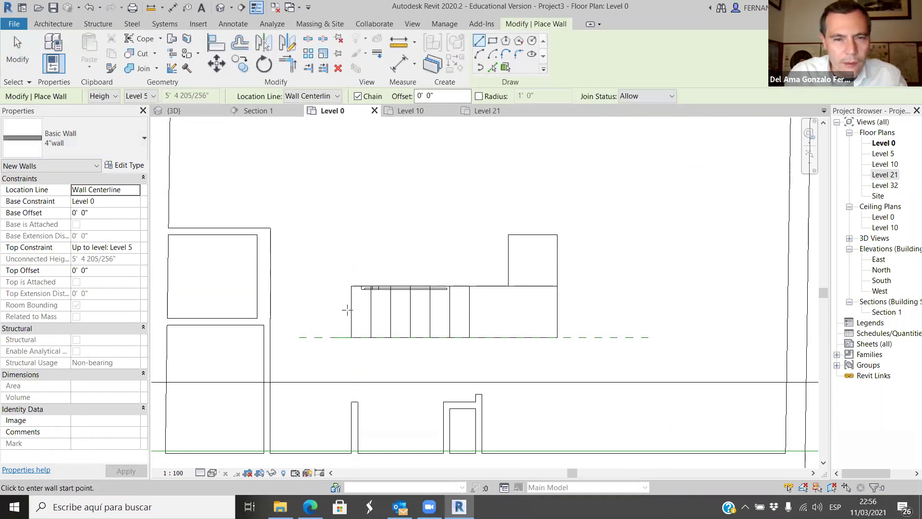
scroll(351, 337, up, 3)
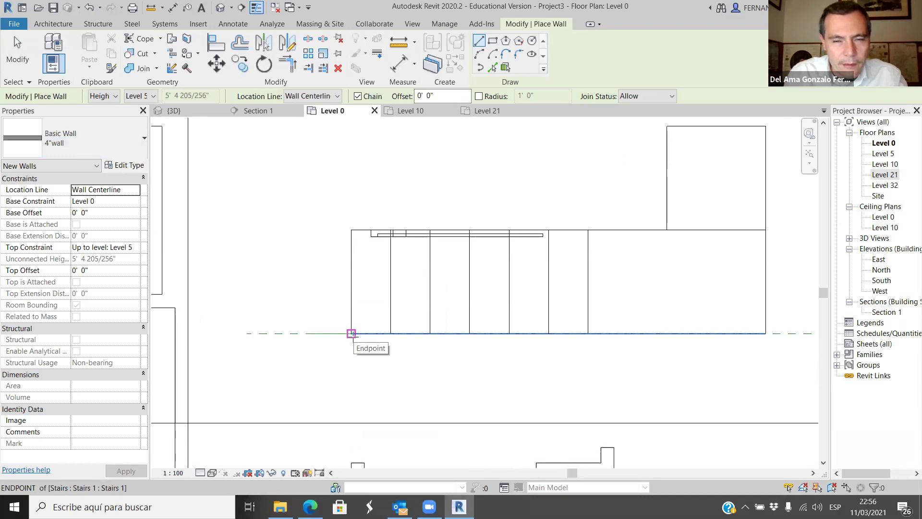
click(351, 333)
scroll(379, 324, down, 3)
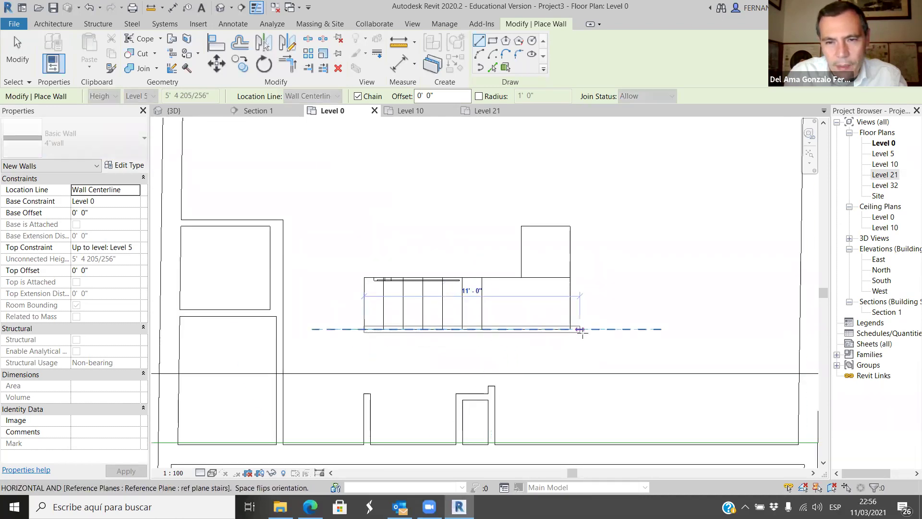
click(591, 347)
click(513, 210)
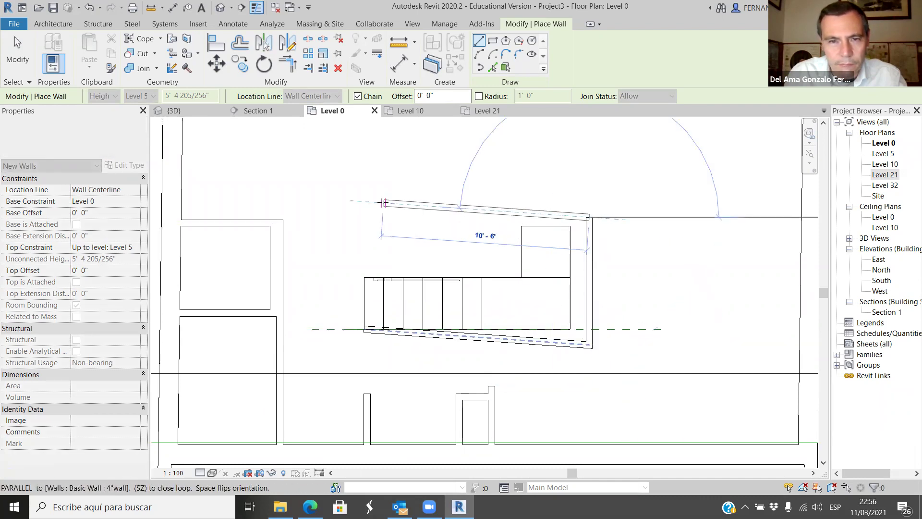
click(360, 199)
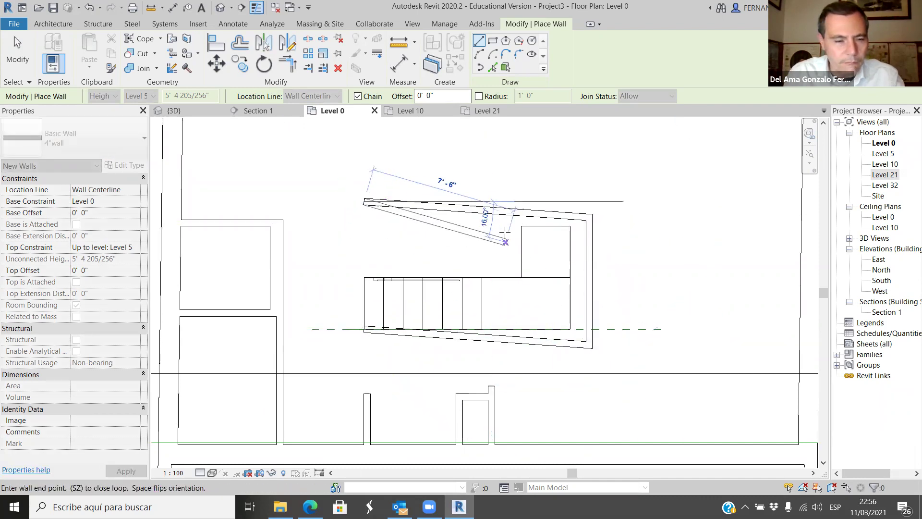
key(Escape)
key(Escape)
scroll(541, 246, up, 1)
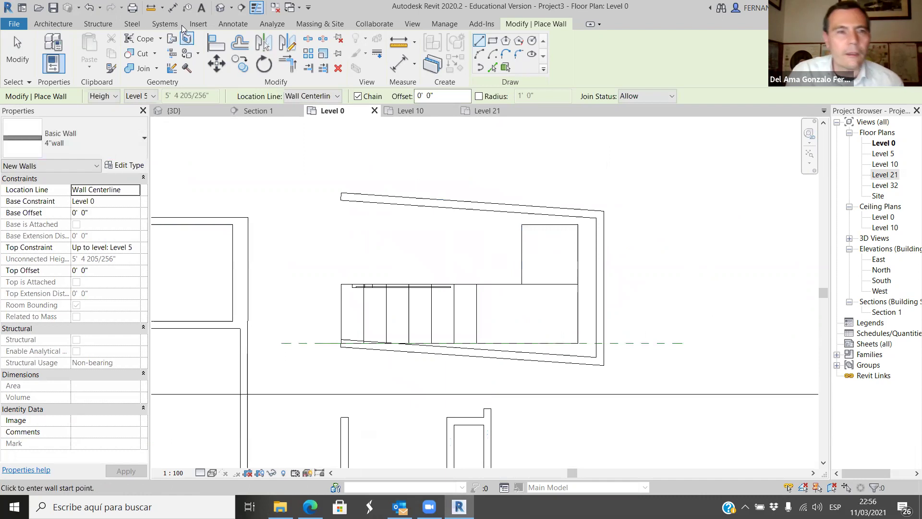
click(220, 48)
Align the slanted bottom and right enclosure walls square to their reference edges.
scroll(523, 371, up, 4)
click(515, 318)
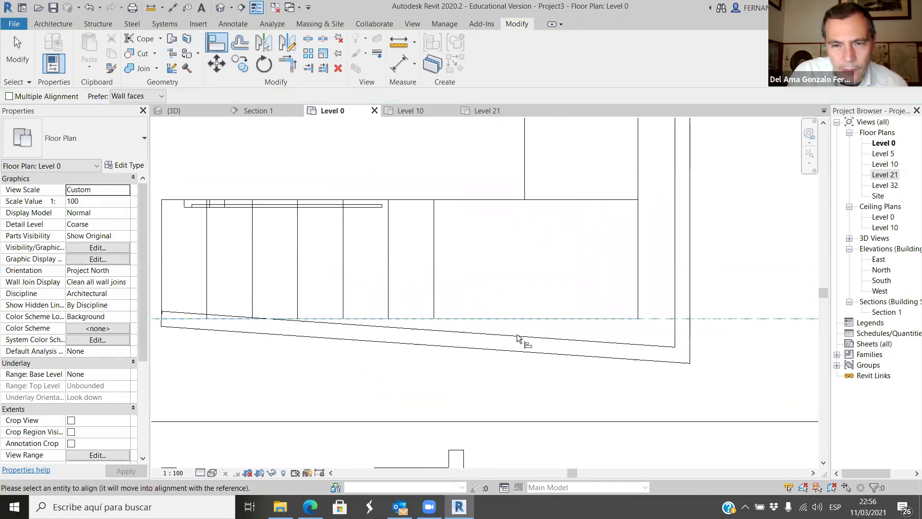
click(522, 338)
scroll(620, 307, down, 3)
click(654, 283)
click(632, 287)
Straighten the slanted top wall to horizontal against the stair edge.
scroll(646, 287, down, 3)
scroll(622, 201, up, 4)
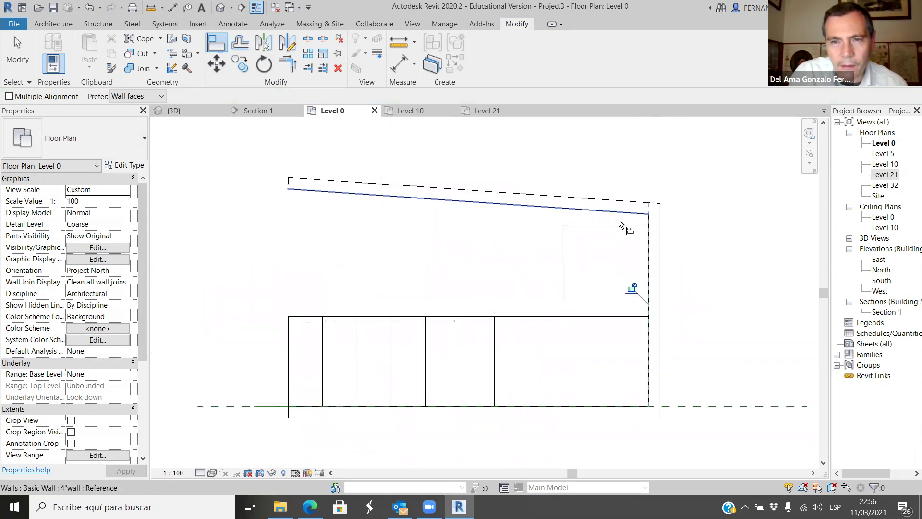
click(618, 216)
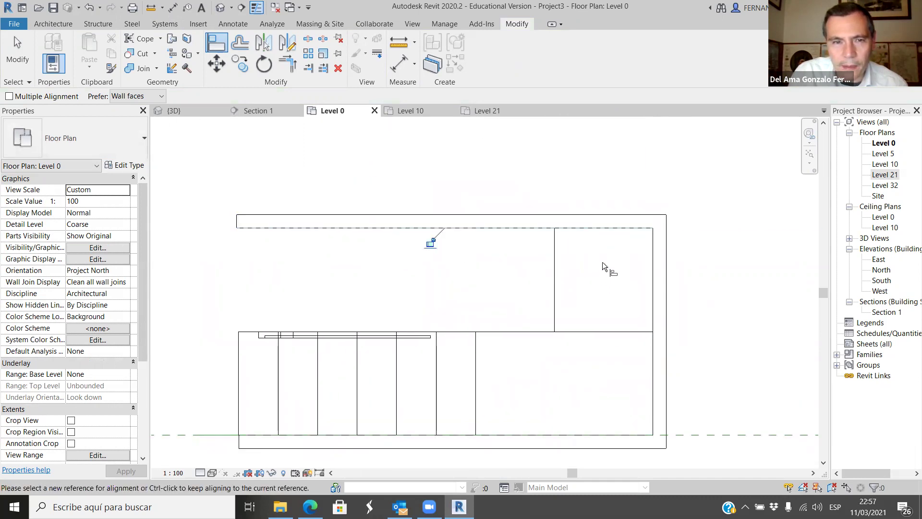
scroll(602, 261, down, 2)
click(402, 334)
scroll(403, 241, up, 5)
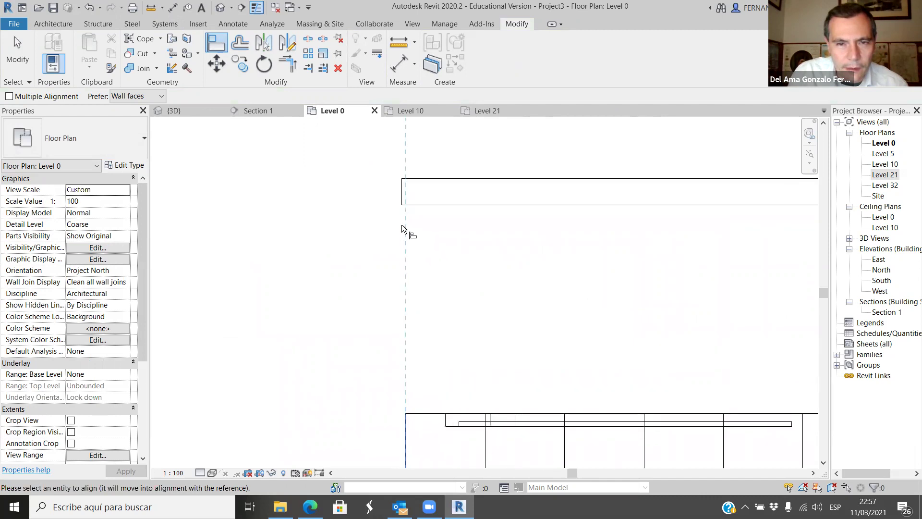
scroll(403, 262, down, 5)
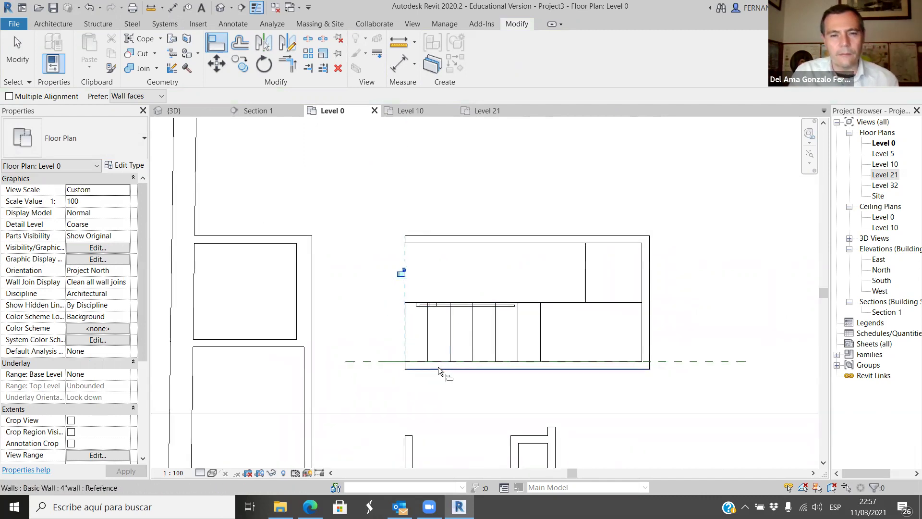
click(17, 59)
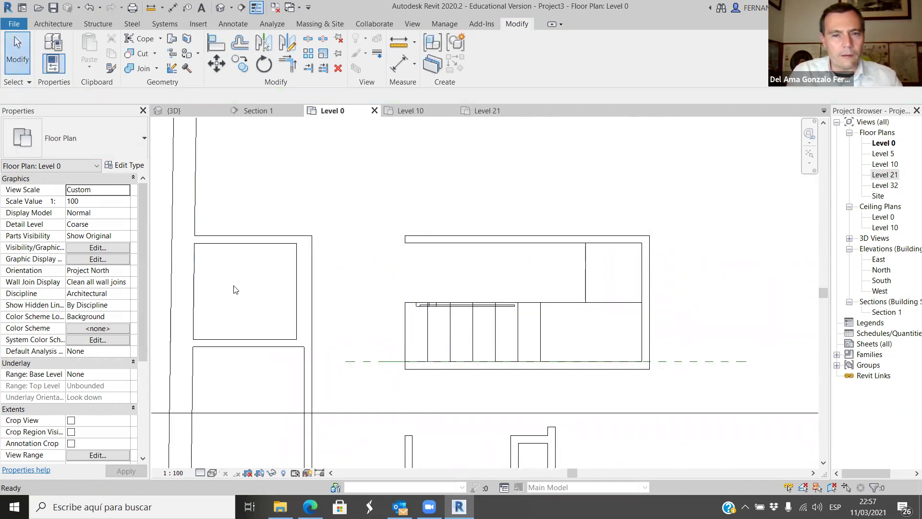
Select the bottom enclosure wall to check its length.
click(456, 369)
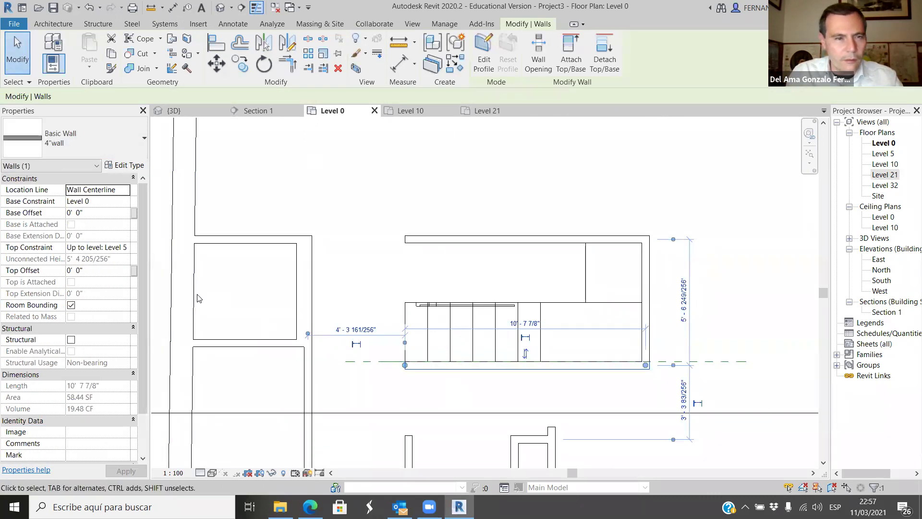
click(289, 206)
scroll(289, 206, down, 2)
In 3D, attach the tops of the three stair-enclosure walls to the floor slab above.
click(206, 113)
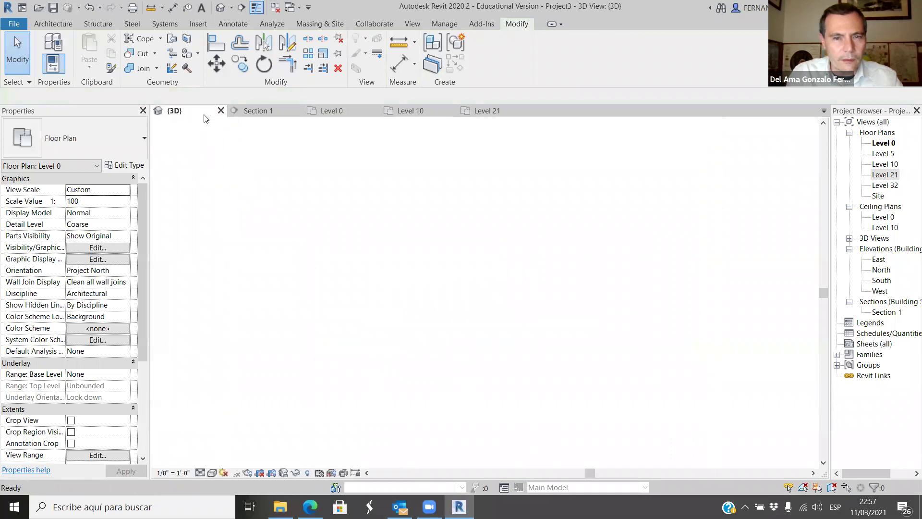
shift+middle_drag(422, 336, 456, 372)
scroll(451, 336, up, 6)
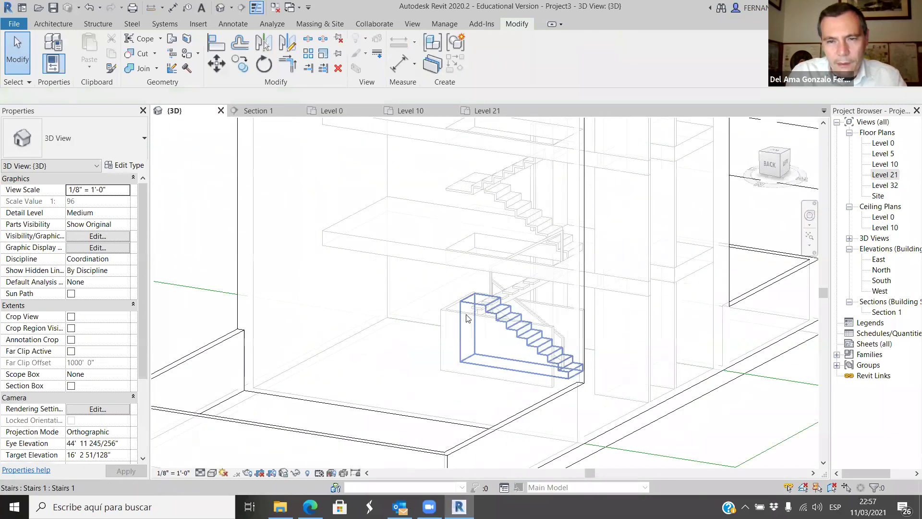
click(522, 323)
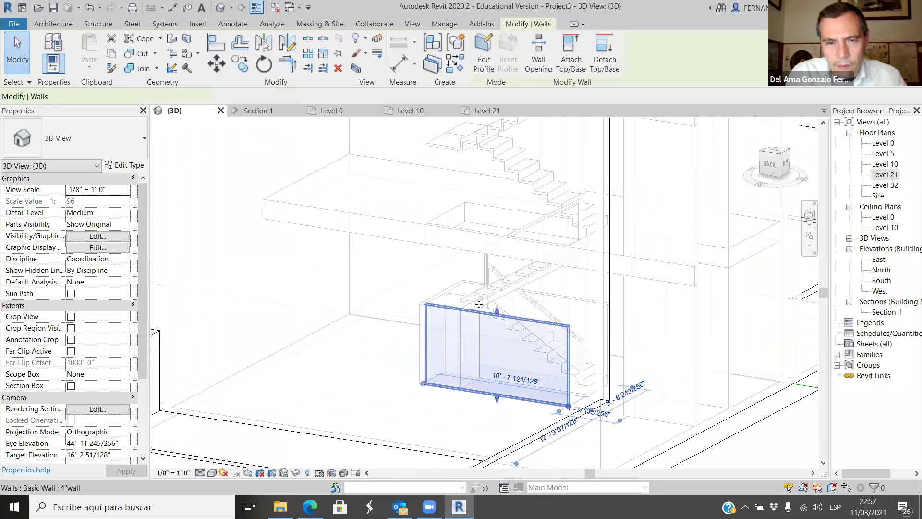
ctrl+click(445, 294)
ctrl+click(555, 295)
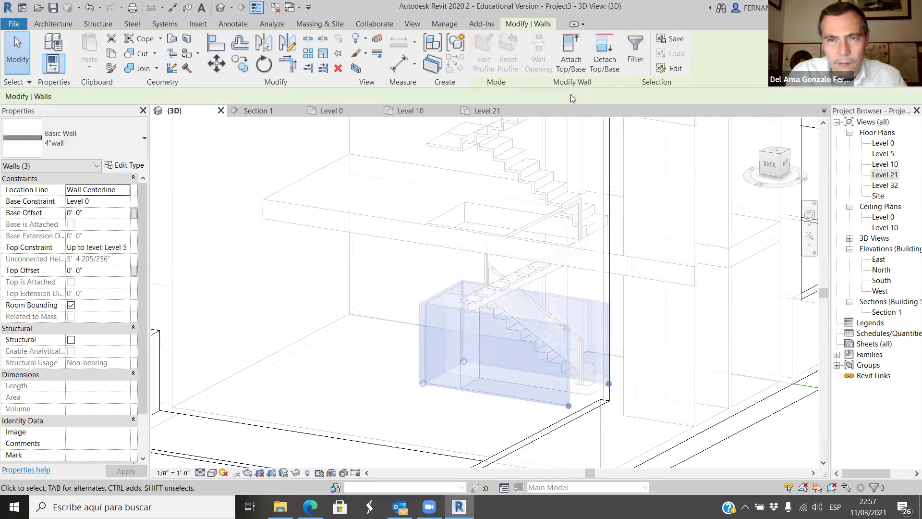
click(561, 74)
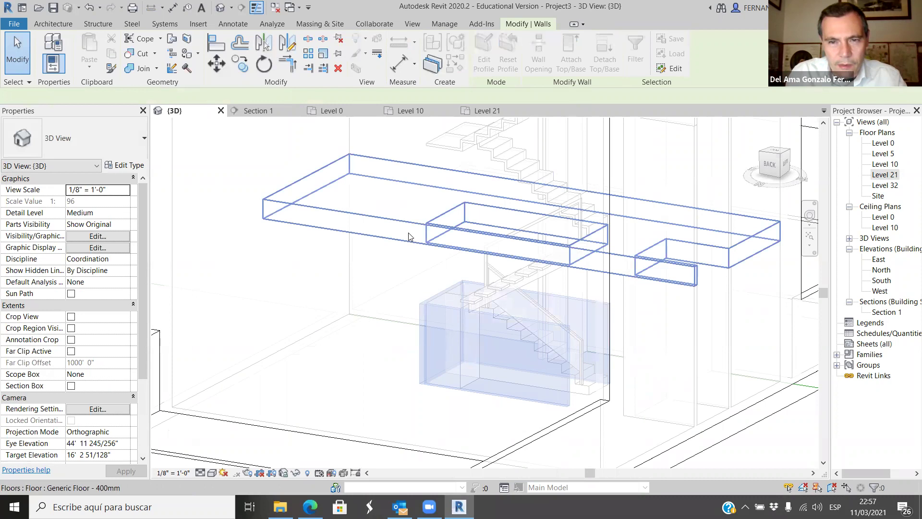
click(411, 229)
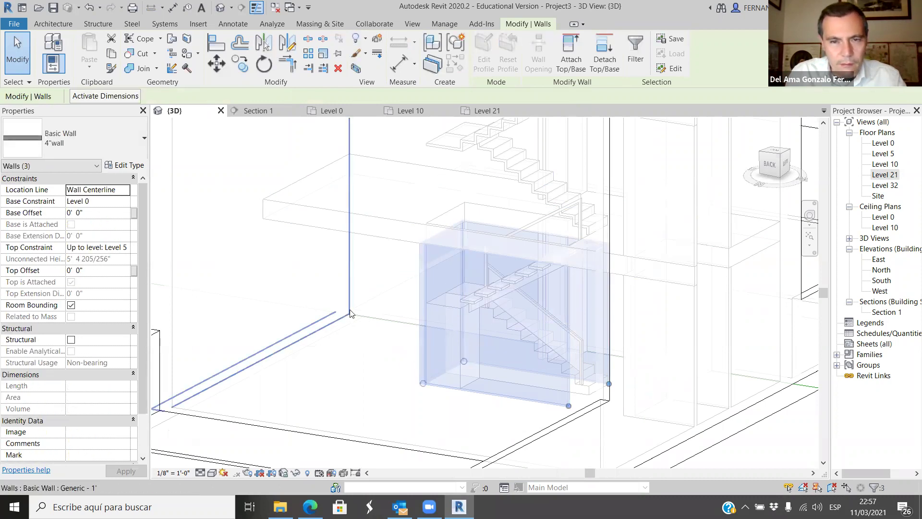
scroll(349, 313, down, 5)
click(567, 397)
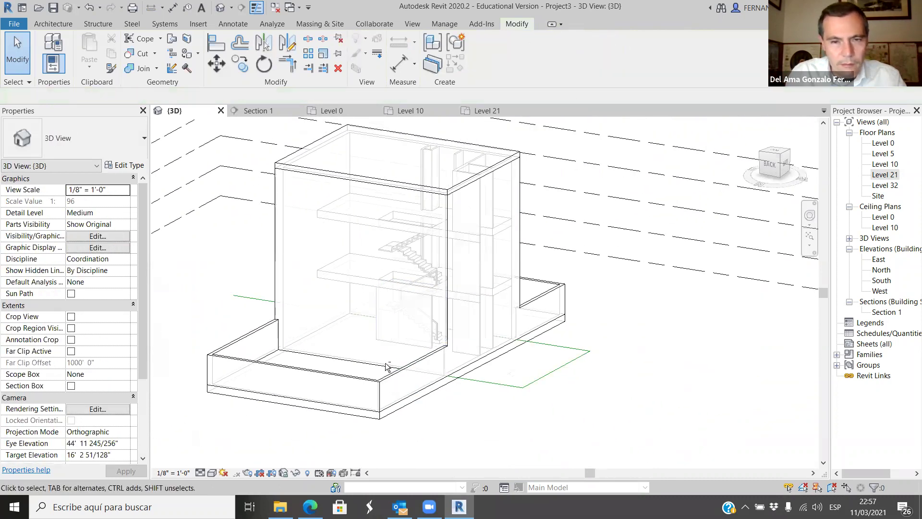
Orbit around the stair enclosure and floor slabs, finishing on the Top view.
scroll(388, 368, up, 8)
mouse_move(439, 379)
shift+middle_down()
mouse_move(461, 373)
mouse_move(432, 373)
shift+middle_up()
scroll(505, 381, down, 5)
shift+middle_drag(585, 383, 579, 377)
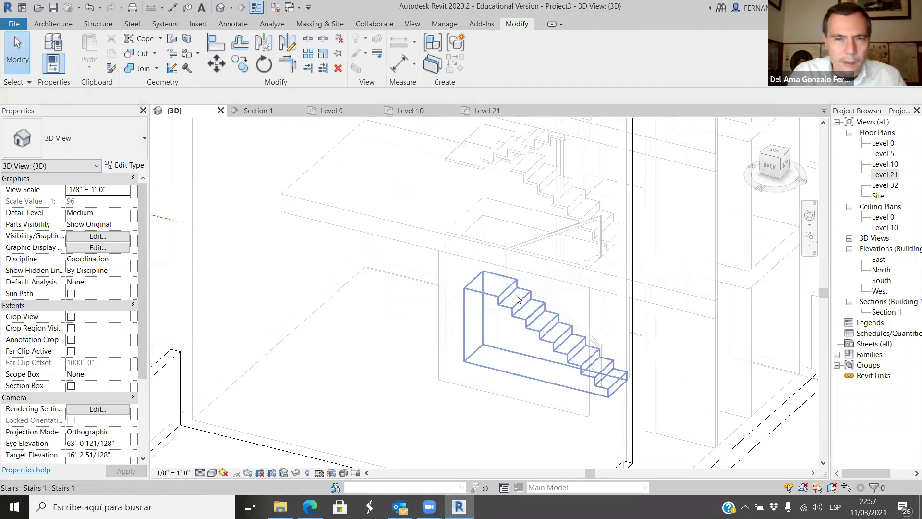
shift+middle_drag(521, 359, 501, 335)
mouse_move(503, 379)
shift+middle_down()
mouse_move(540, 330)
mouse_move(496, 374)
mouse_move(517, 368)
mouse_move(509, 389)
shift+middle_up()
shift+middle_drag(519, 375, 531, 335)
shift+middle_drag(590, 217, 571, 206)
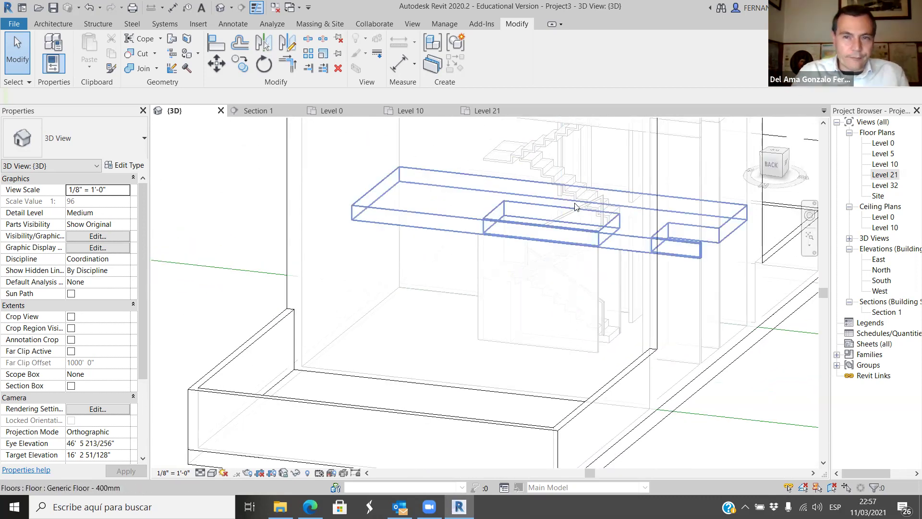
shift+middle_drag(500, 231, 478, 308)
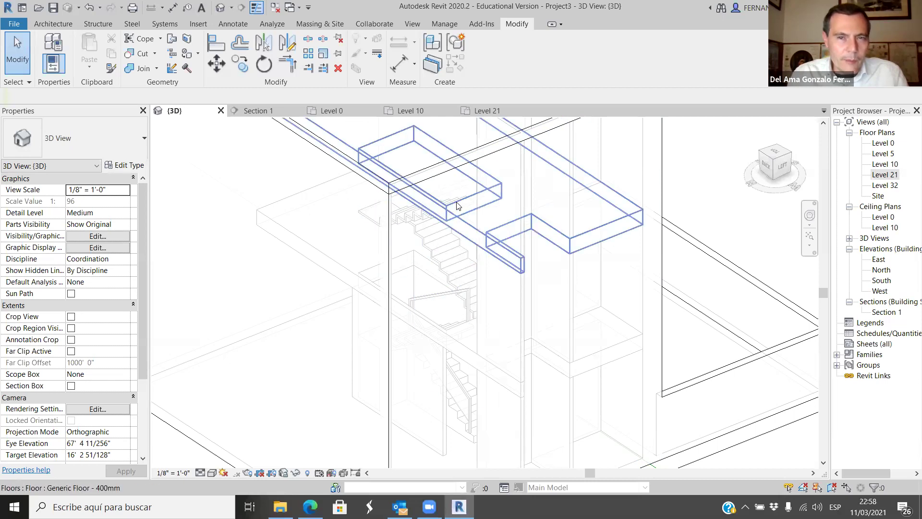
scroll(456, 206, down, 3)
shift+middle_drag(470, 265, 413, 182)
click(777, 157)
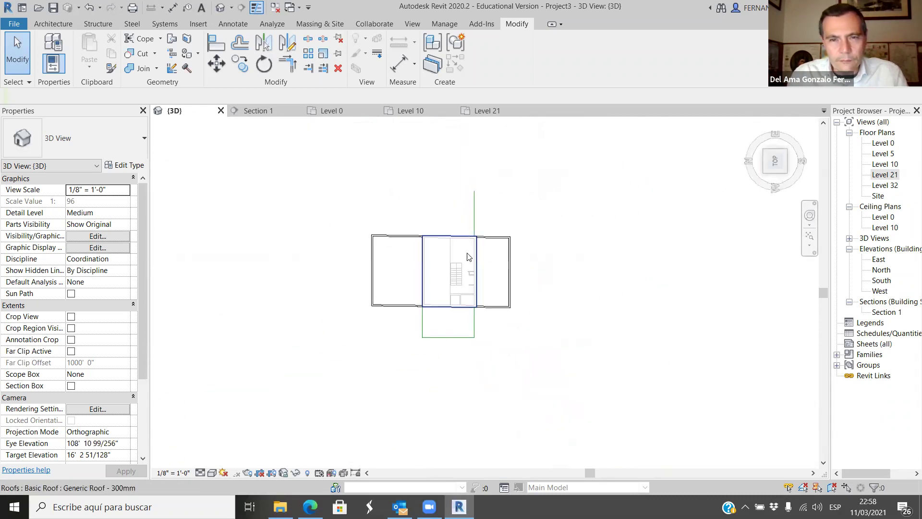
Start a wall with base and top constraint Level 21 and a 0' 3" top offset.
scroll(444, 311, up, 5)
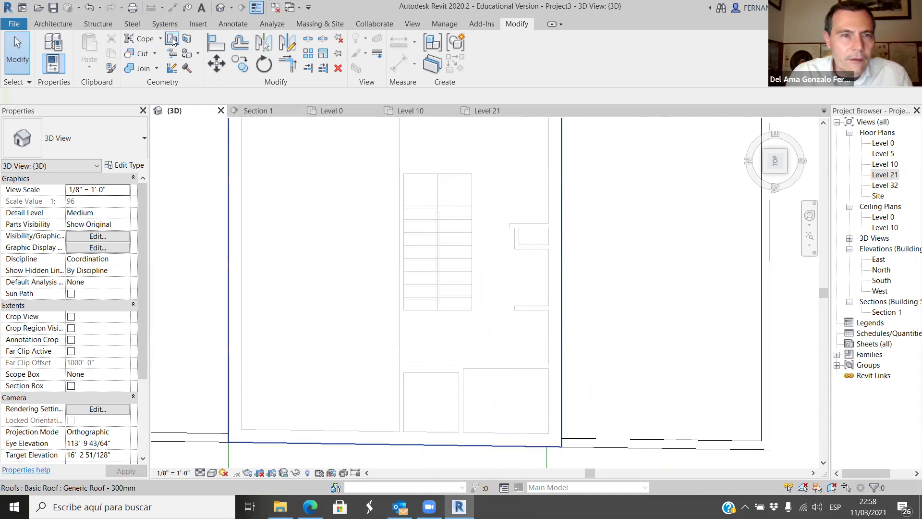
click(70, 30)
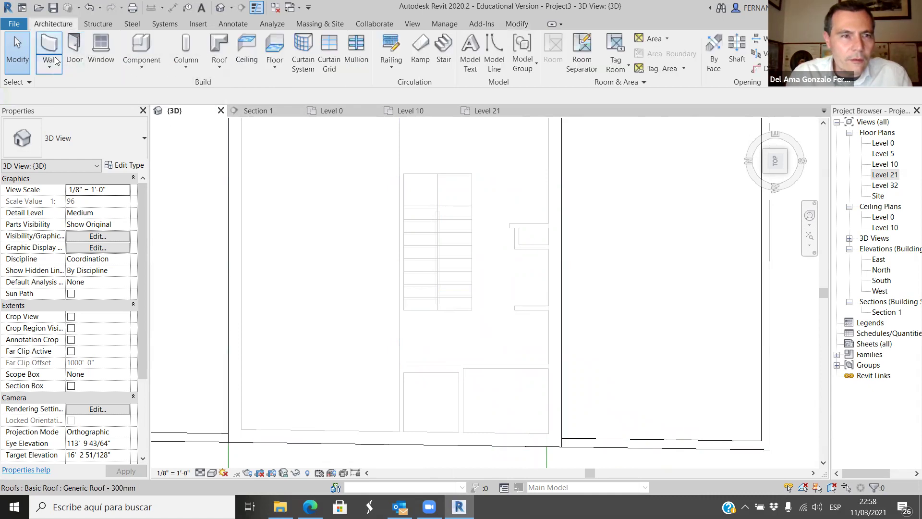
click(49, 53)
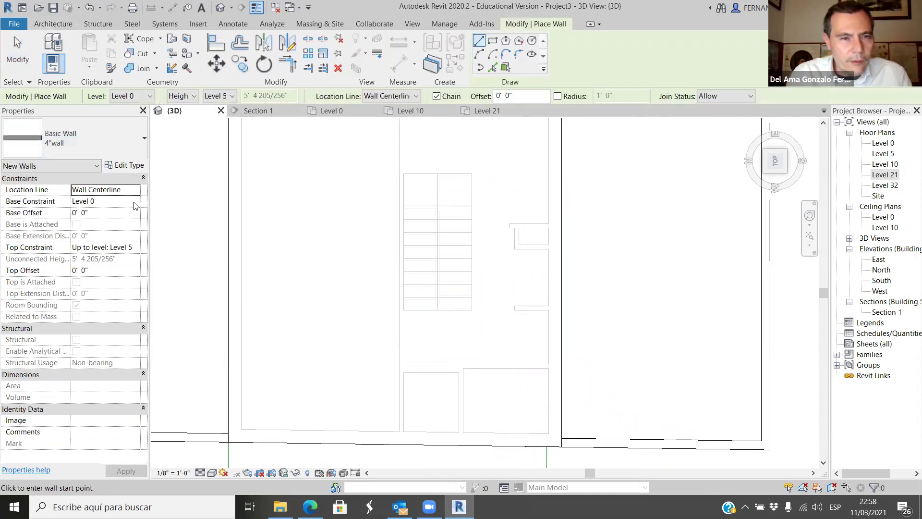
click(134, 201)
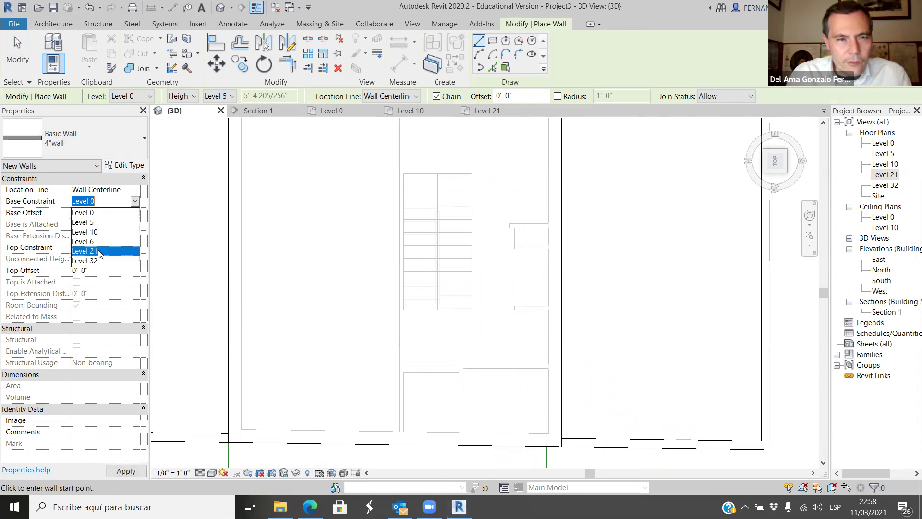
click(99, 251)
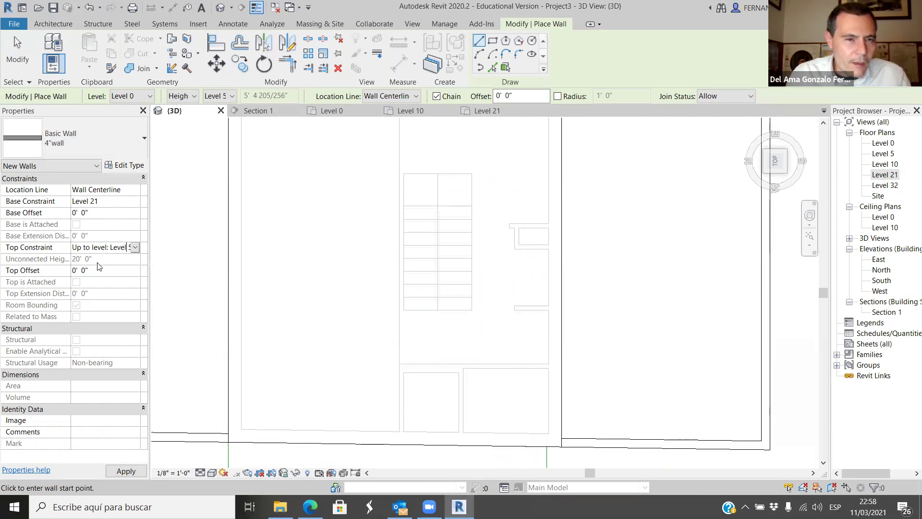
click(134, 248)
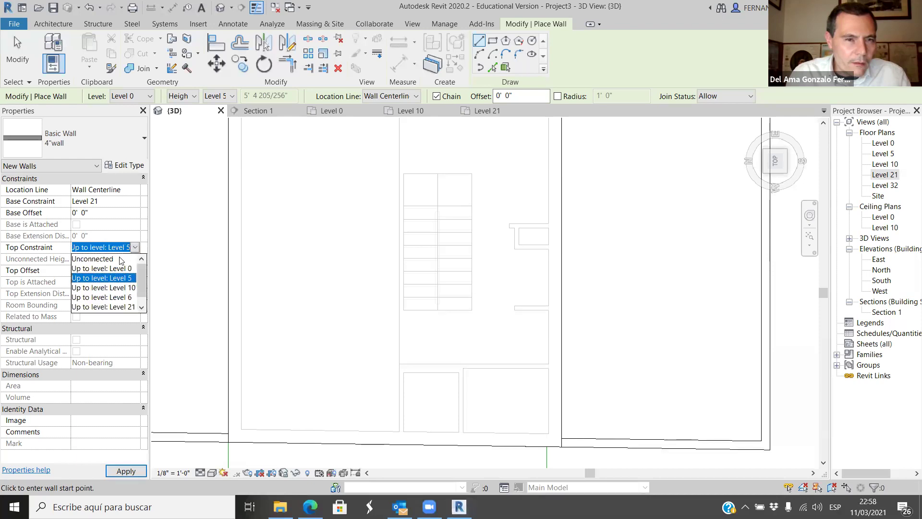
click(117, 307)
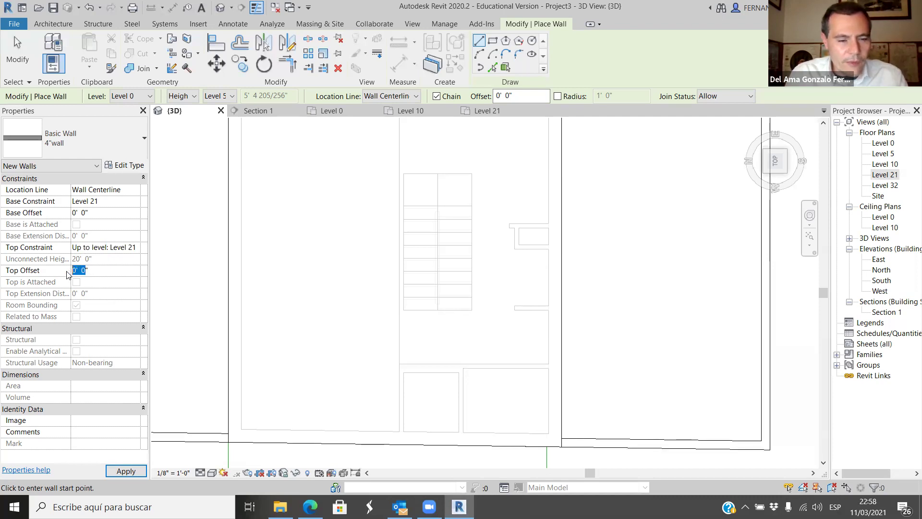
text(0 3)
Draw the chain of walls around the stair opening, then select the top wall.
scroll(430, 311, up, 2)
click(441, 310)
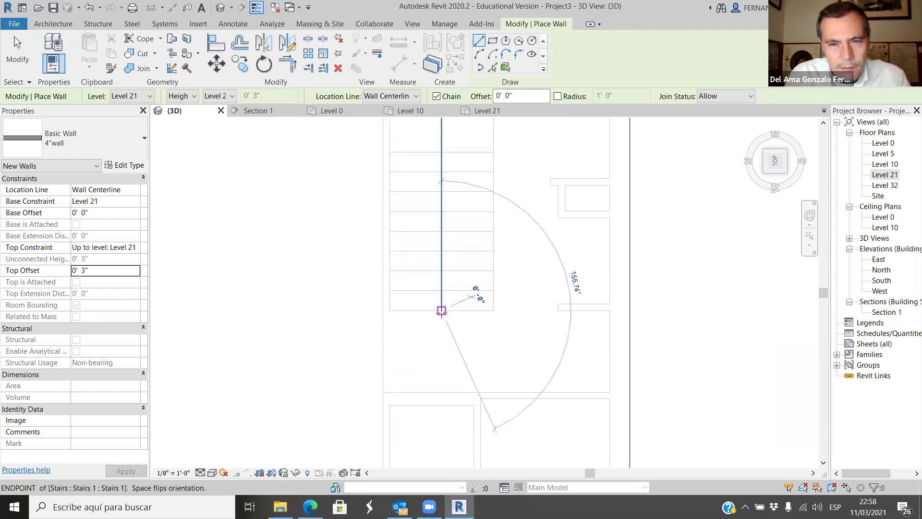
click(501, 311)
scroll(525, 348, down, 2)
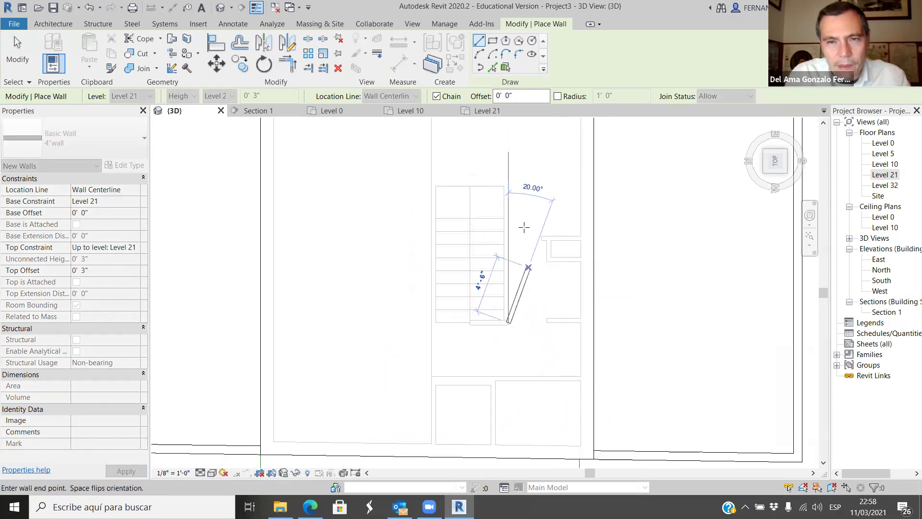
click(513, 178)
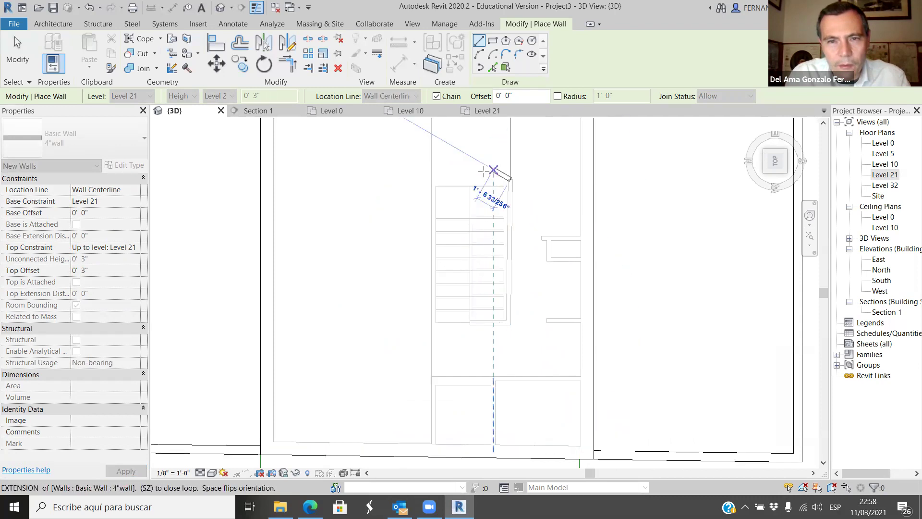
click(432, 179)
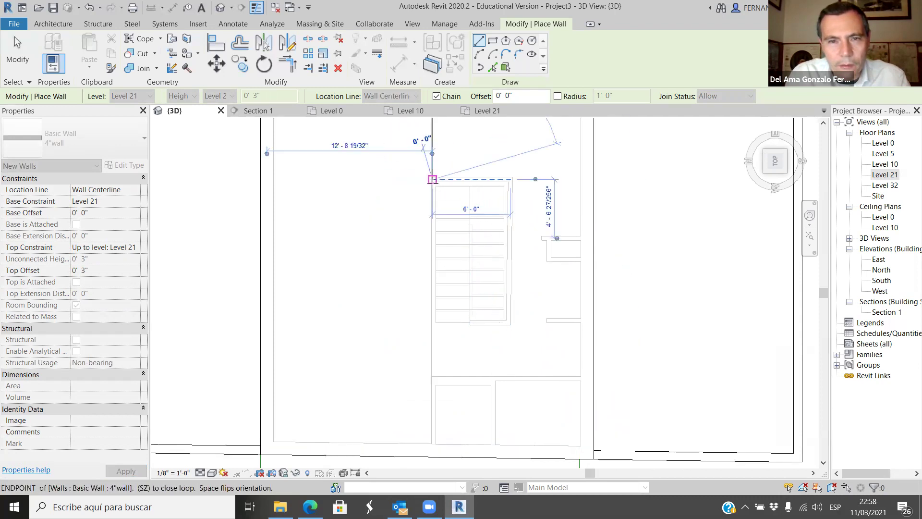
click(432, 330)
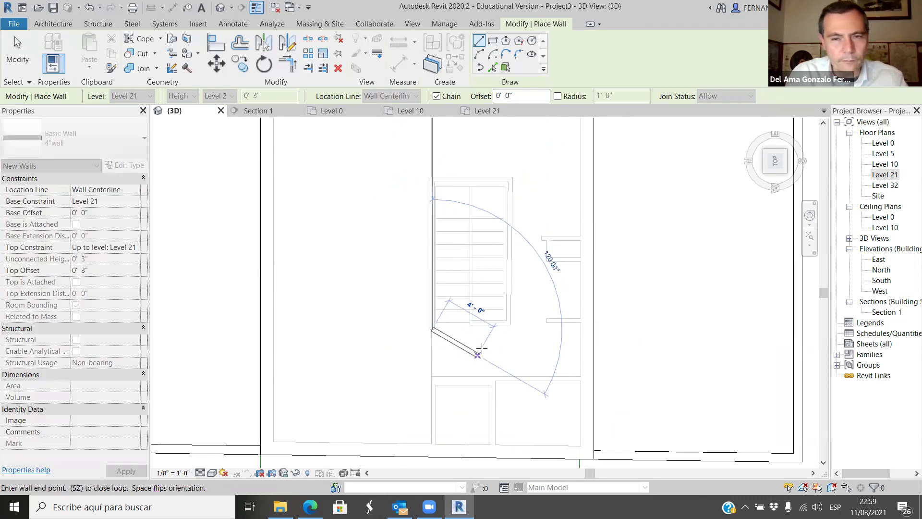
key(Escape)
key(Escape)
scroll(524, 255, up, 2)
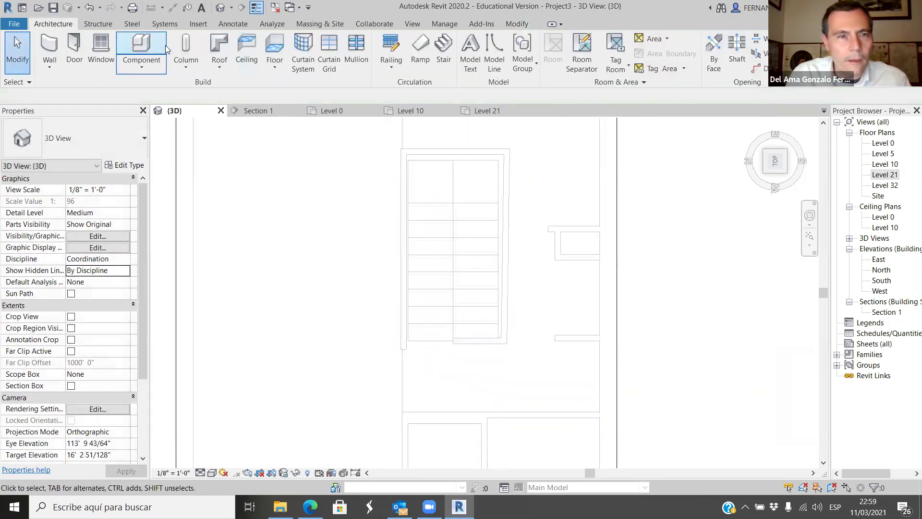
click(447, 156)
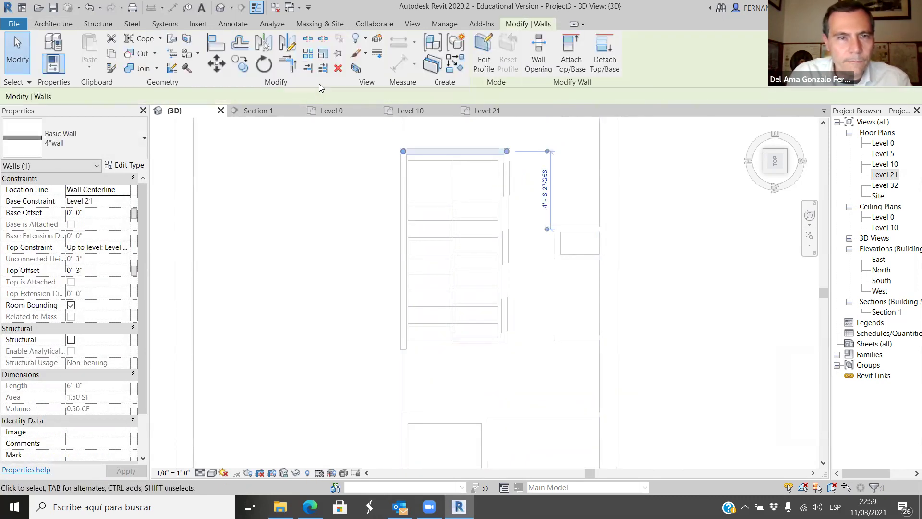
Align the right and lower wall faces to the roof edge, then orbit to an isometric view.
click(216, 44)
scroll(469, 146, up, 2)
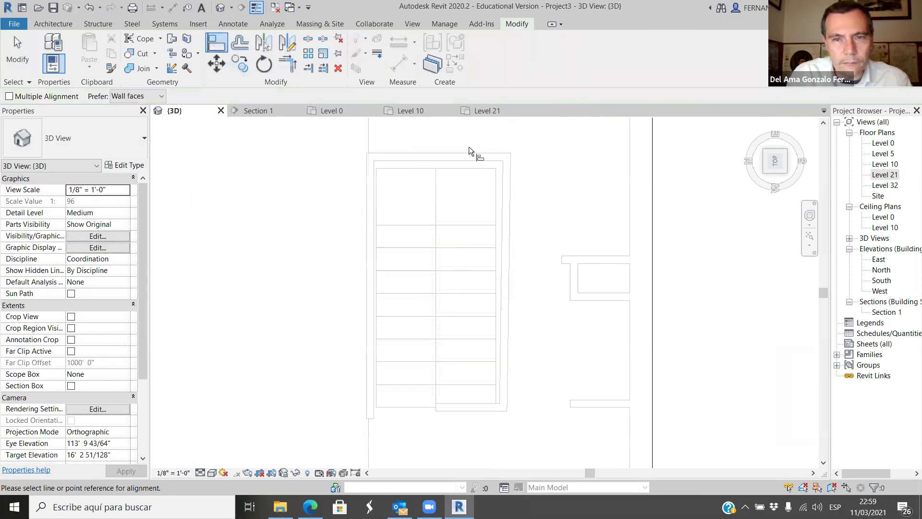
click(457, 173)
click(512, 205)
scroll(365, 206, up, 2)
scroll(328, 197, up, 1)
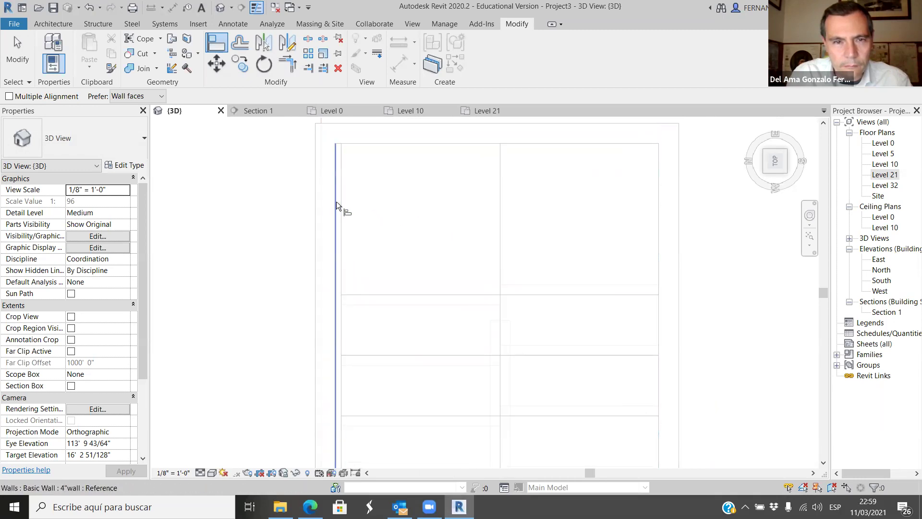
scroll(382, 202, down, 3)
scroll(388, 358, up, 4)
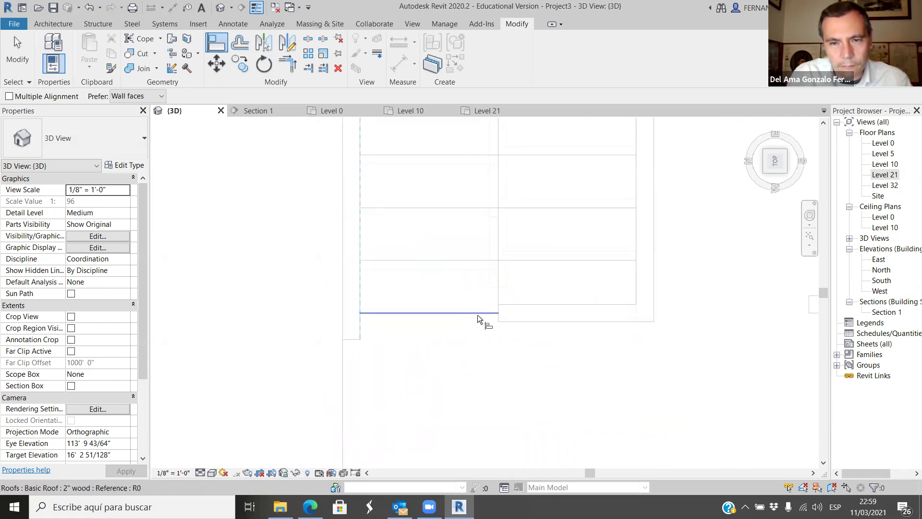
click(527, 307)
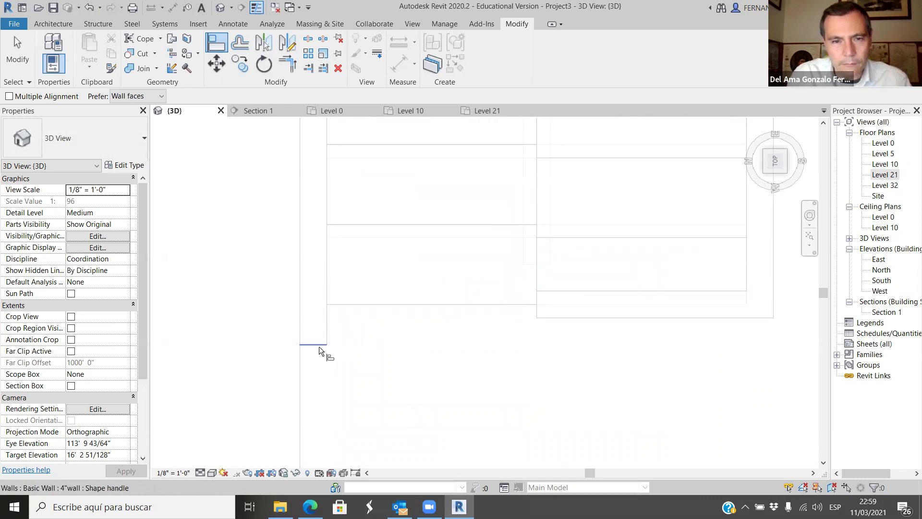
scroll(413, 330, down, 3)
scroll(318, 272, down, 3)
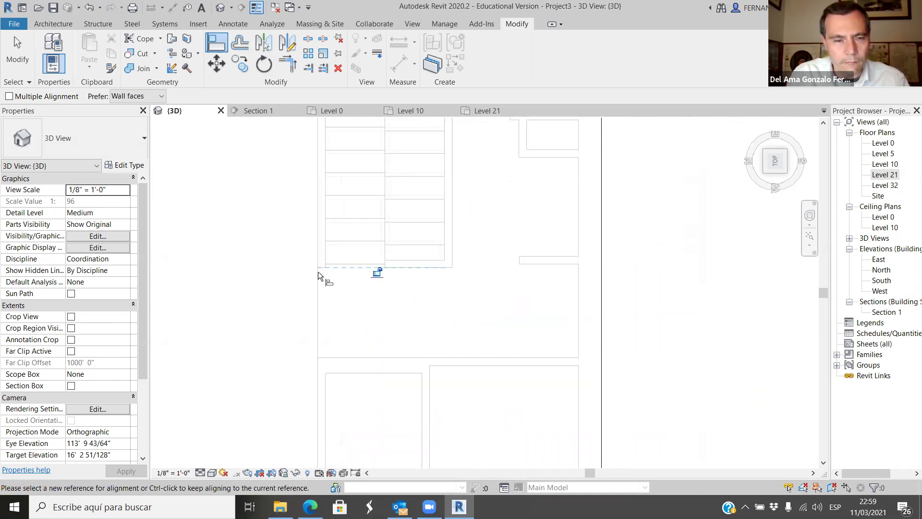
key(Escape)
scroll(411, 329, down, 2)
shift+middle_drag(410, 329, 483, 202)
Select three stair-opening walls and raise their Top Offset to 3' 0".
scroll(483, 201, up, 6)
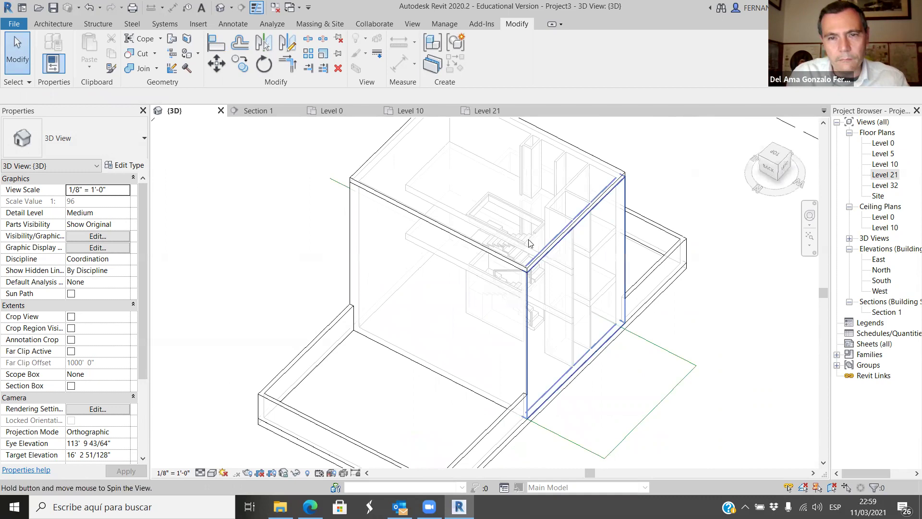
shift+middle_drag(642, 164, 429, 214)
click(428, 214)
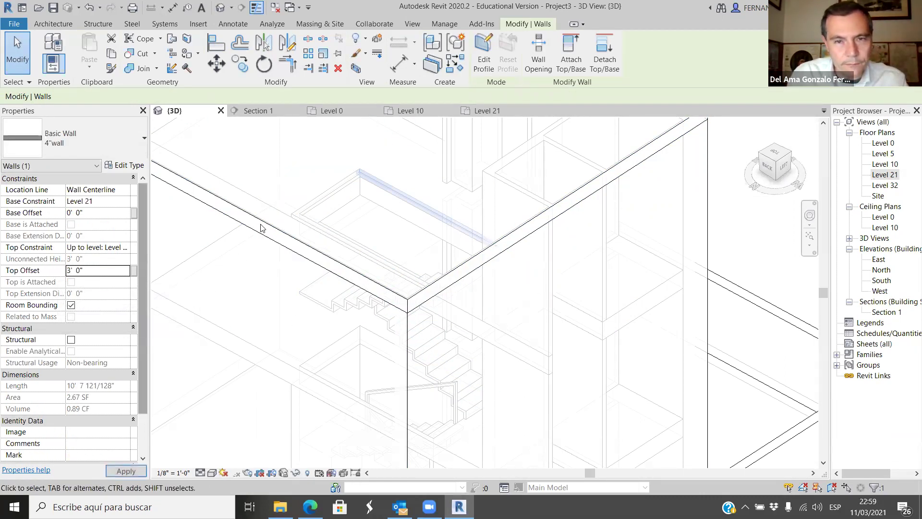
click(326, 190)
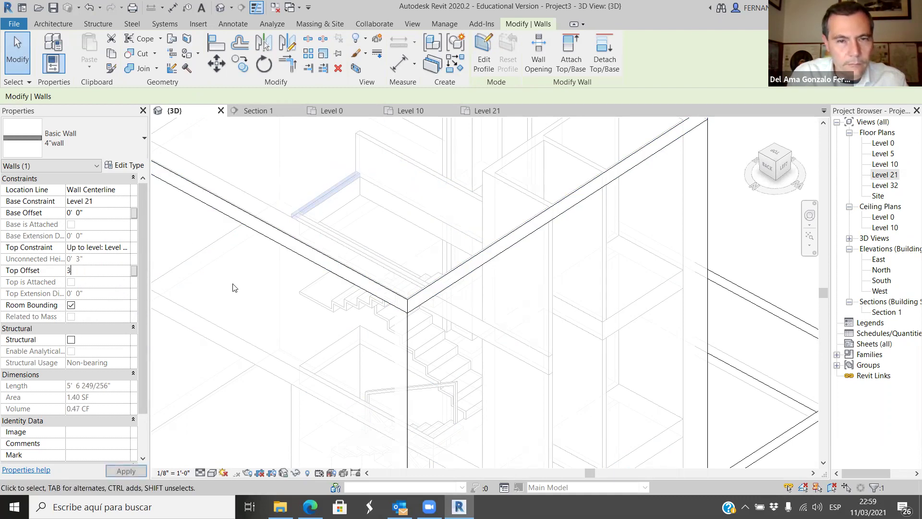
click(337, 238)
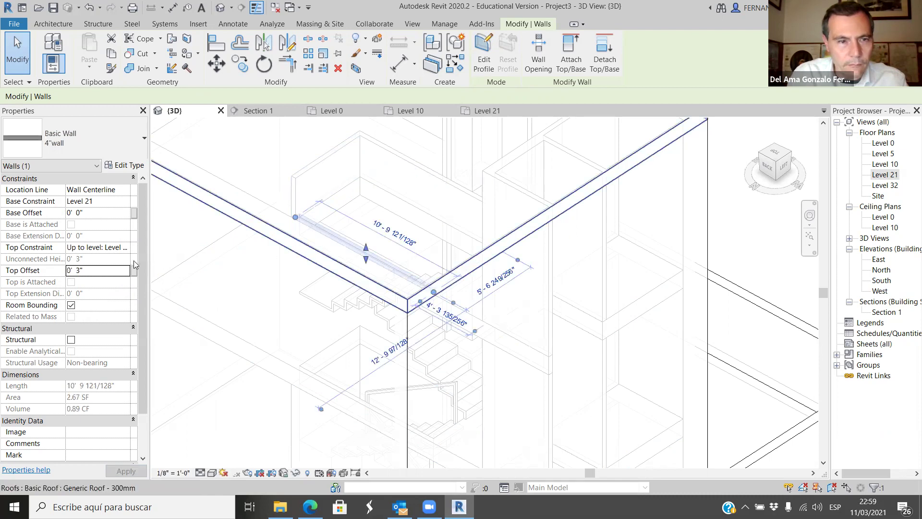
click(102, 269)
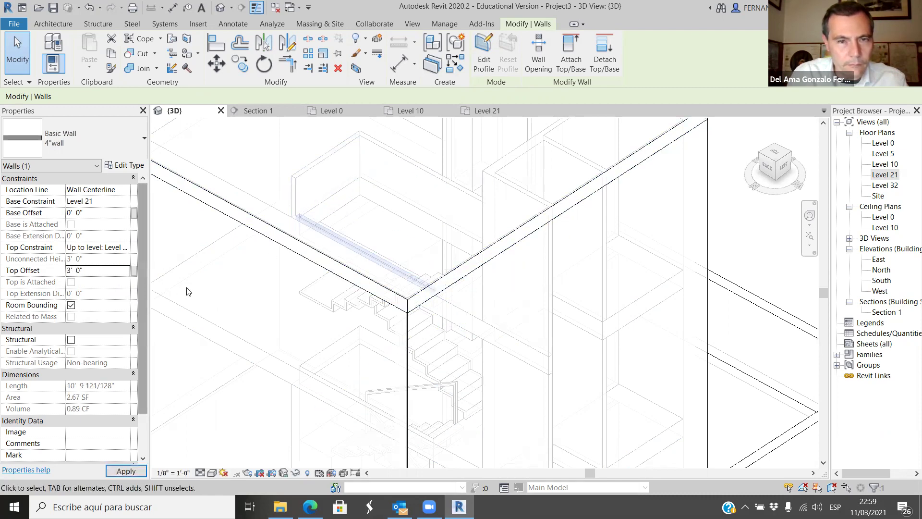
click(243, 290)
Raise the small wall by the stair to a 3' 0" top offset as well.
scroll(365, 308, down, 3)
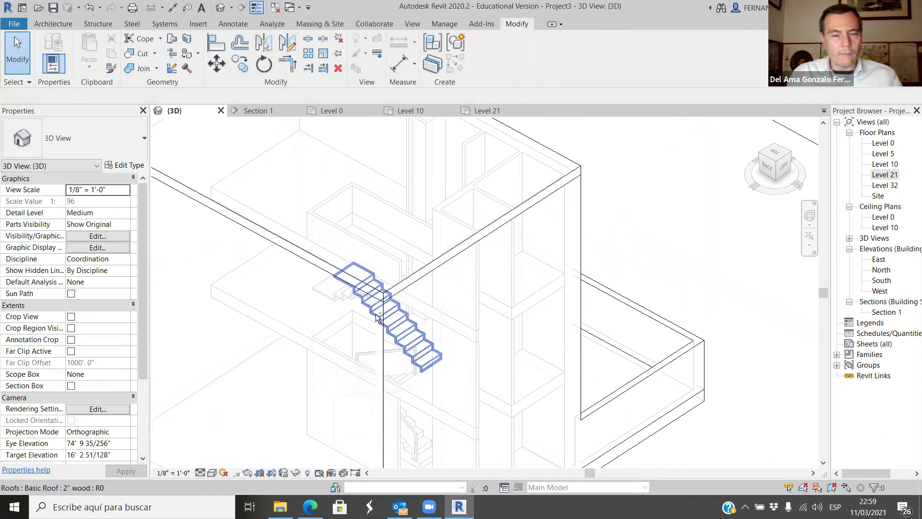
scroll(389, 331, down, 5)
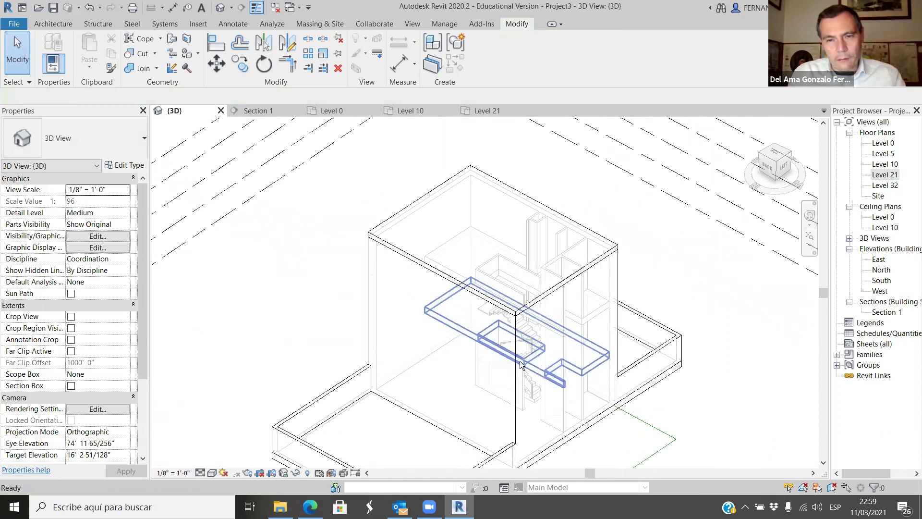
shift+middle_drag(468, 375, 576, 346)
scroll(540, 323, up, 6)
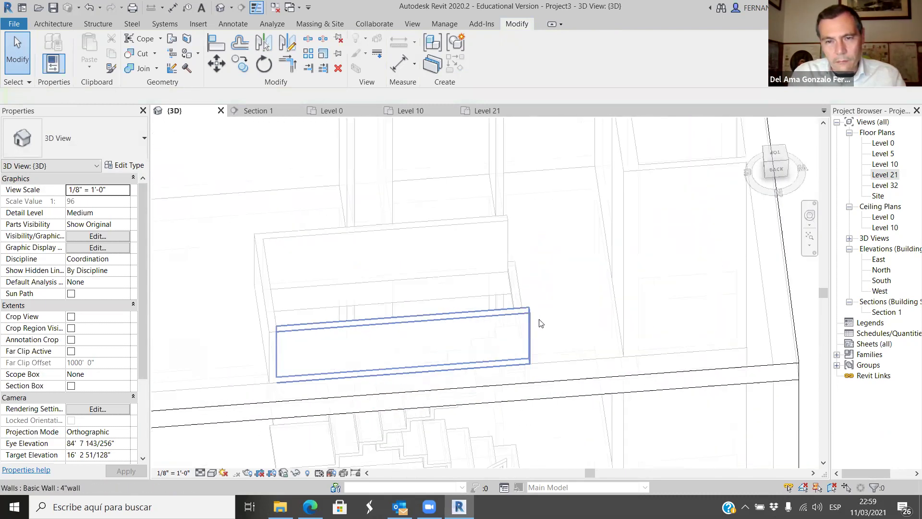
click(516, 287)
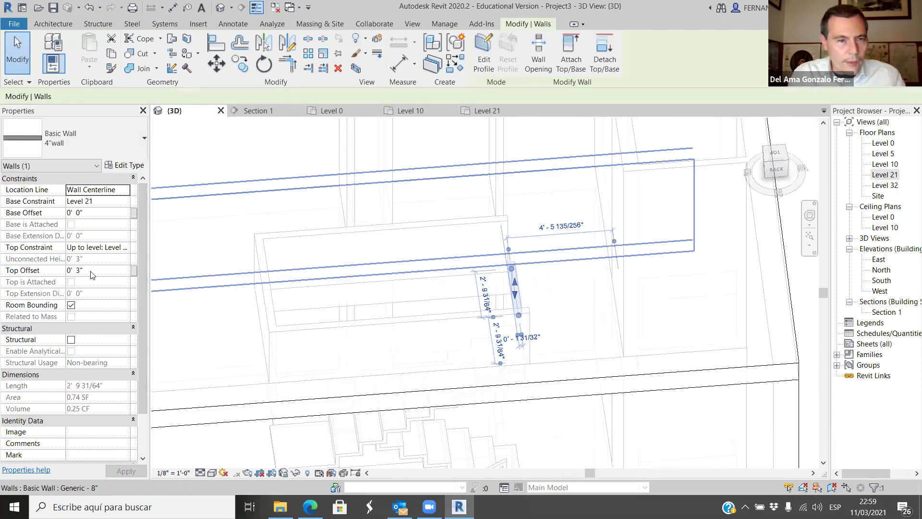
click(93, 271)
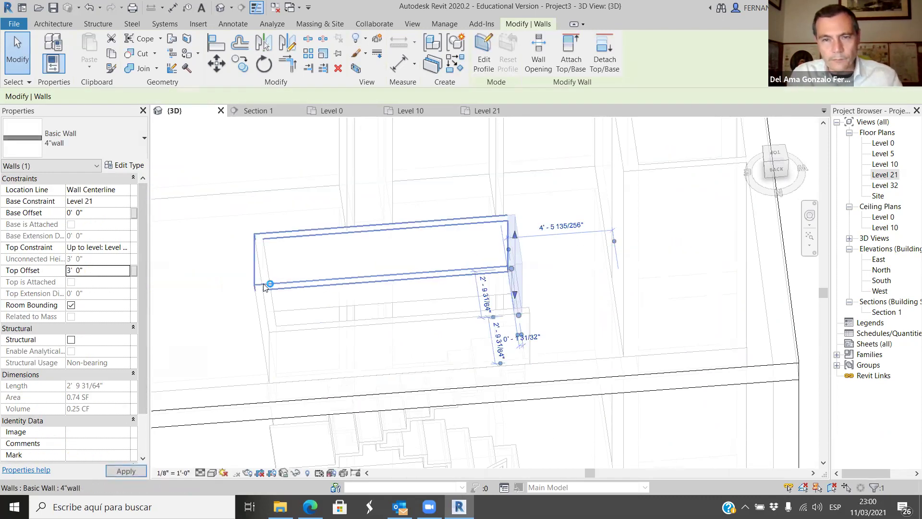
scroll(235, 245, down, 3)
shift+middle_drag(288, 312, 328, 335)
scroll(328, 336, up, 5)
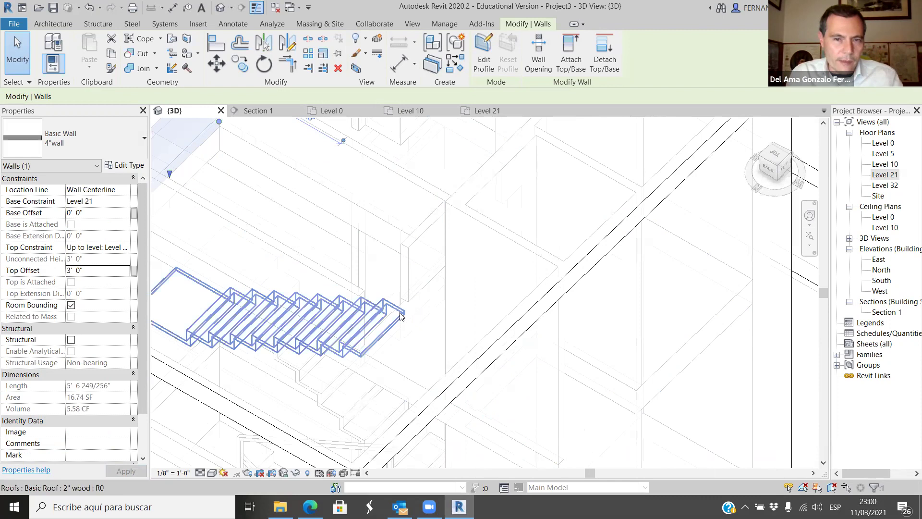
scroll(411, 310, down, 3)
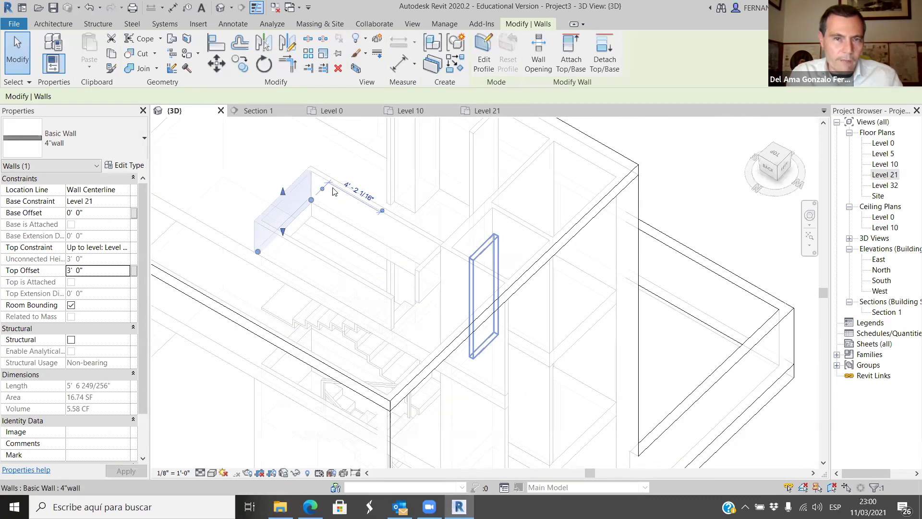
scroll(447, 289, down, 3)
key(Escape)
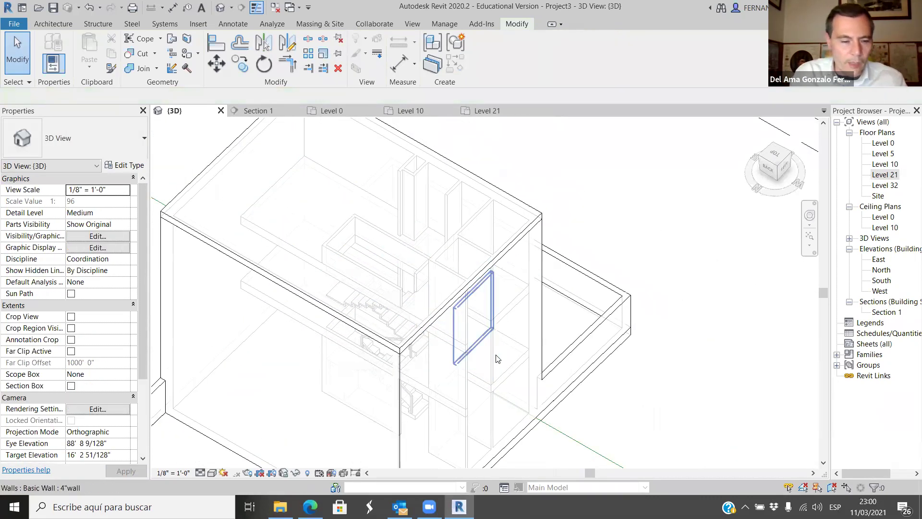
Orbit around the 3D building from several angles, then go to the Level 0 plan.
shift+middle_drag(600, 432, 651, 313)
scroll(398, 317, up, 4)
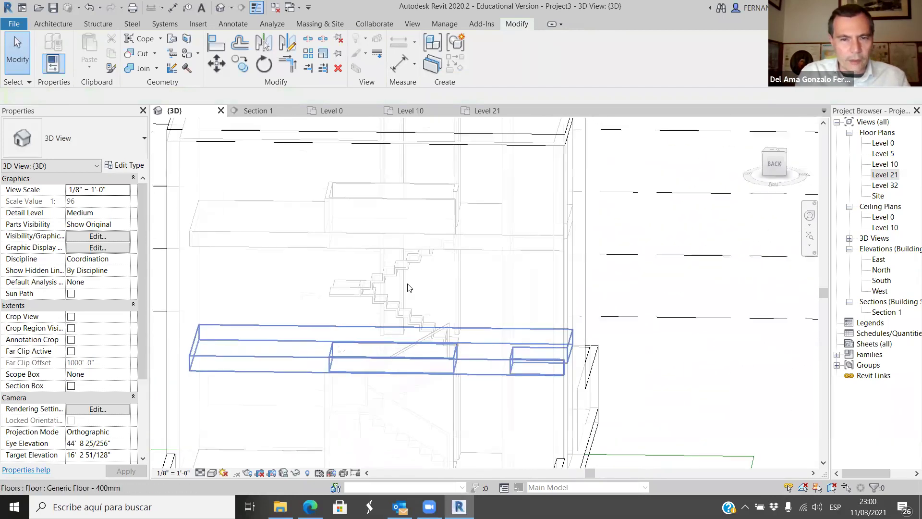
scroll(409, 287, up, 2)
scroll(370, 316, down, 5)
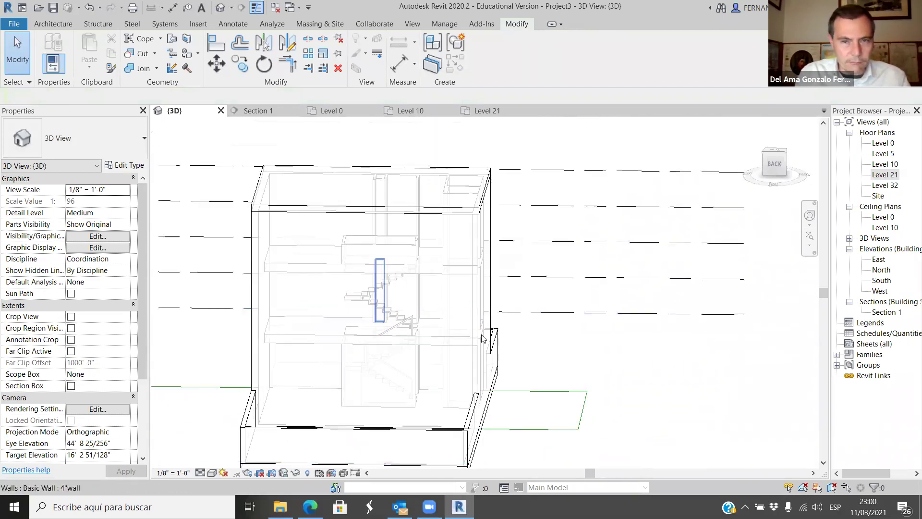
shift+middle_drag(588, 373, 609, 395)
scroll(525, 265, down, 3)
scroll(610, 395, up, 5)
shift+middle_drag(569, 429, 515, 436)
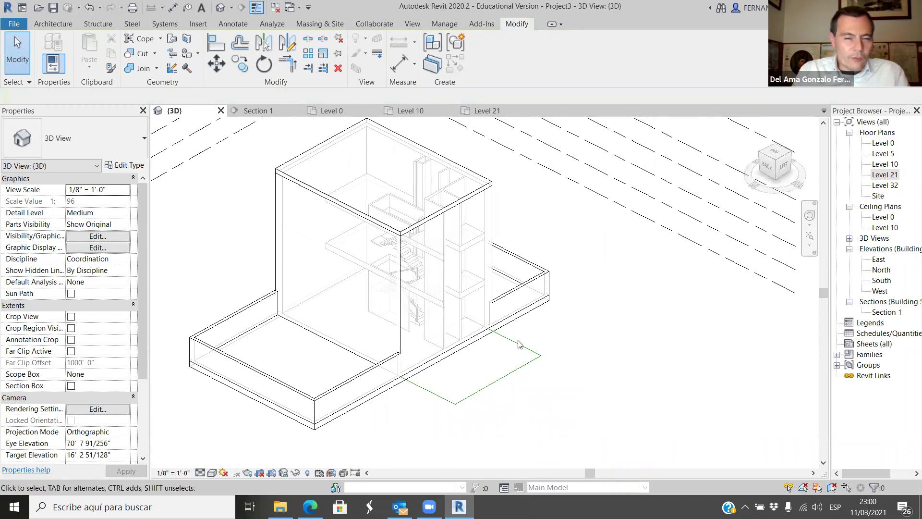
scroll(519, 344, down, 3)
shift+middle_drag(519, 390, 385, 465)
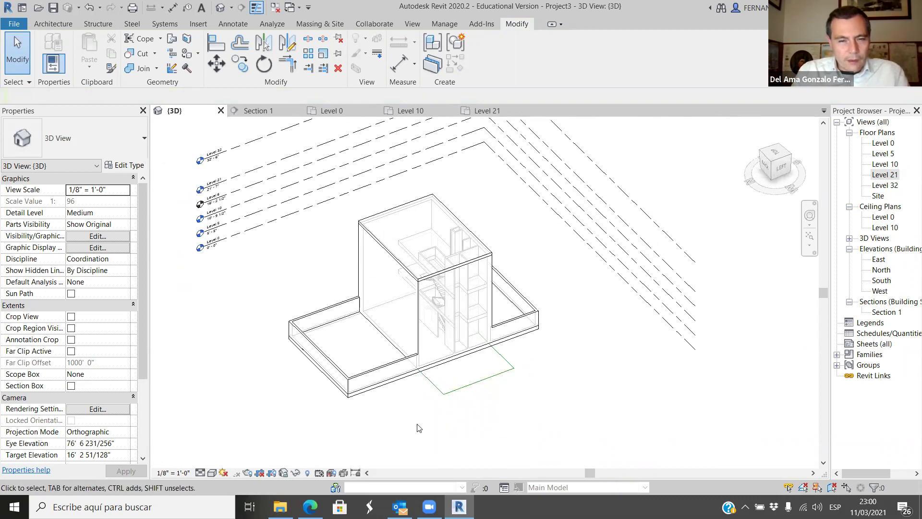
click(352, 116)
scroll(360, 257, down, 2)
Reveal hidden elements, unhide 1 floor.dwg in this view, and return to normal display.
scroll(229, 454, up, 2)
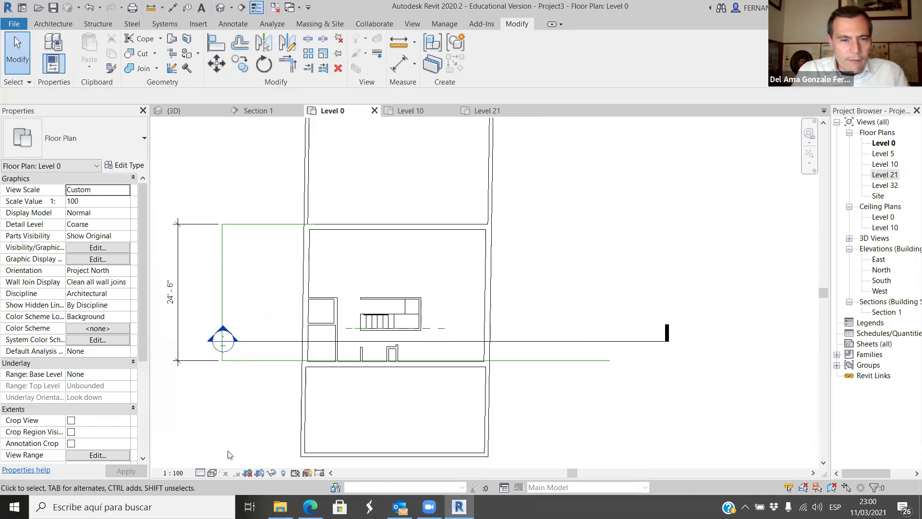
click(283, 473)
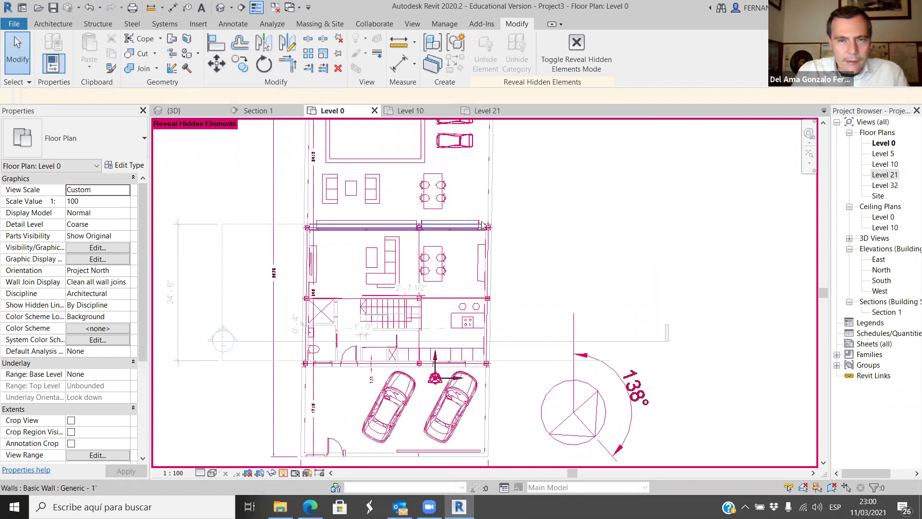
scroll(487, 234, down, 3)
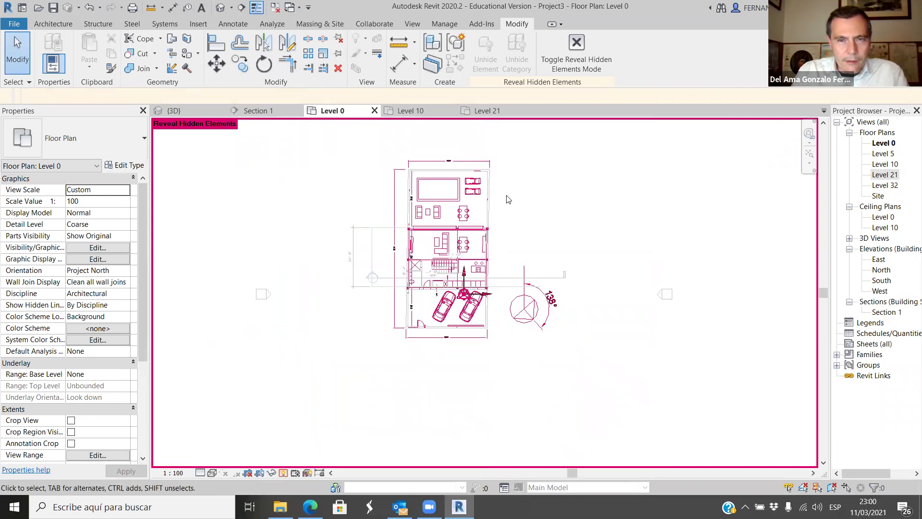
click(533, 317)
right_click(533, 317)
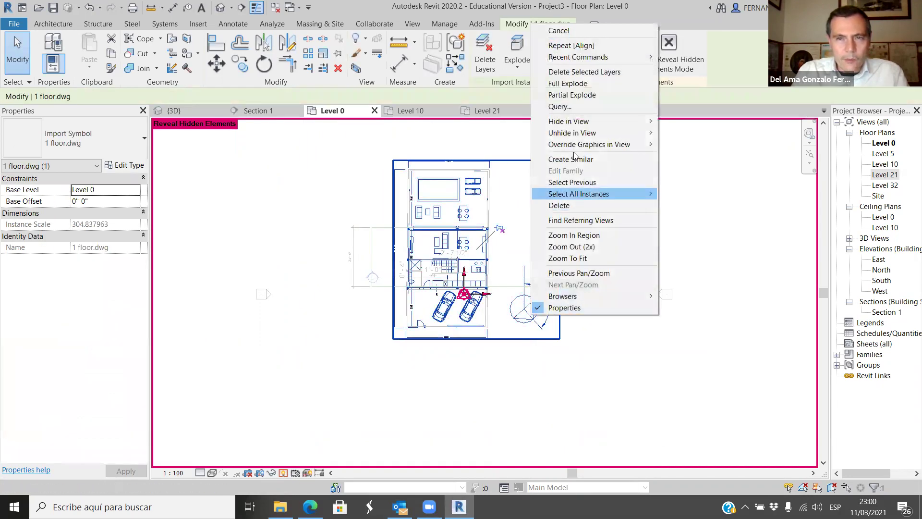
mouse_move(648, 134)
click(684, 134)
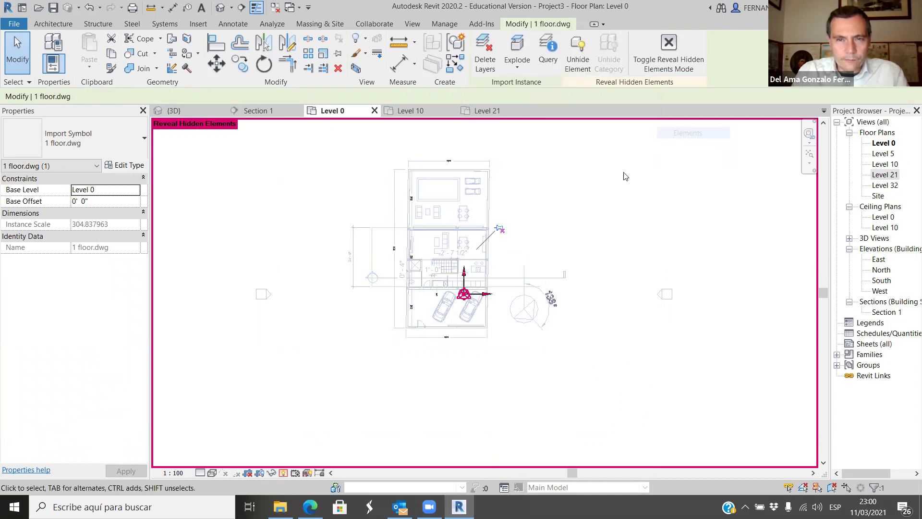
click(284, 473)
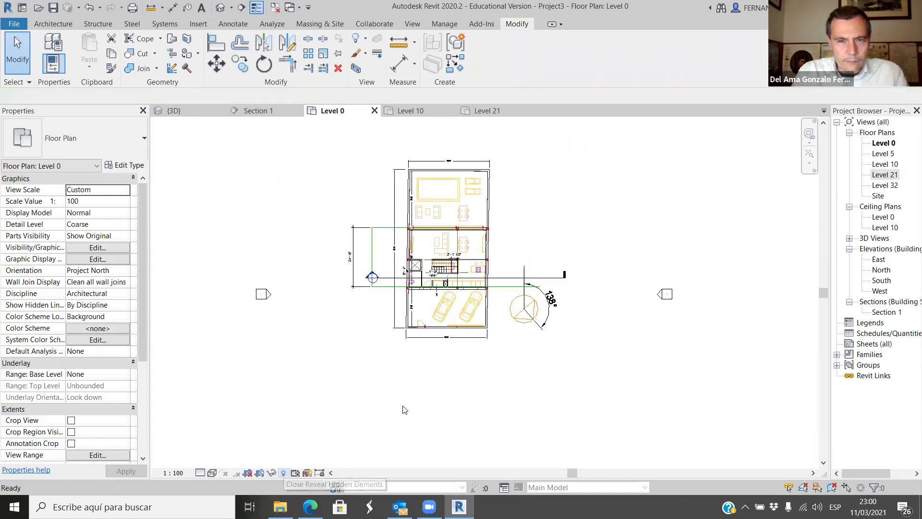
scroll(450, 264, up, 4)
scroll(399, 206, up, 5)
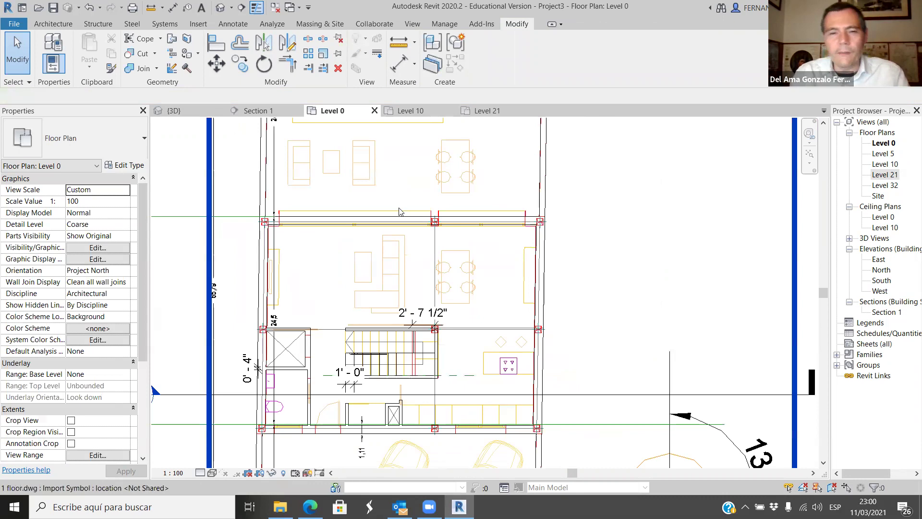
middle_drag(316, 221, 219, 237)
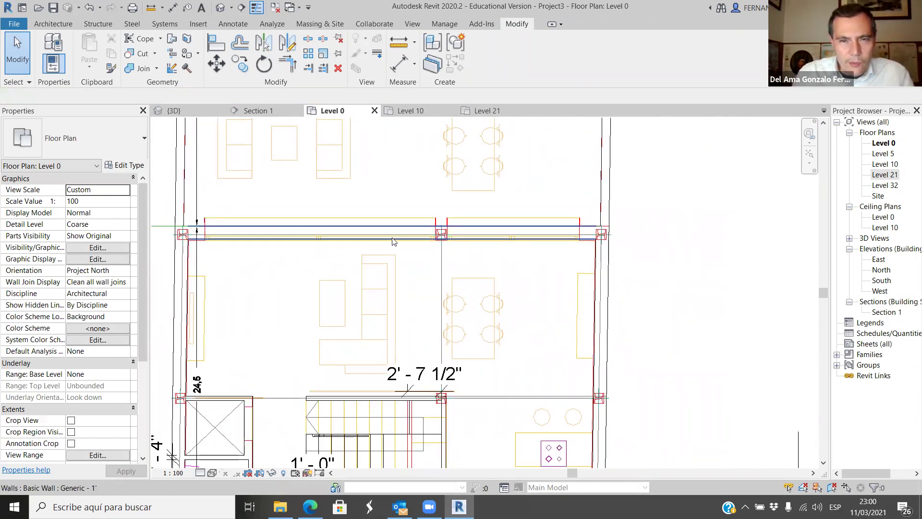
scroll(429, 240, up, 3)
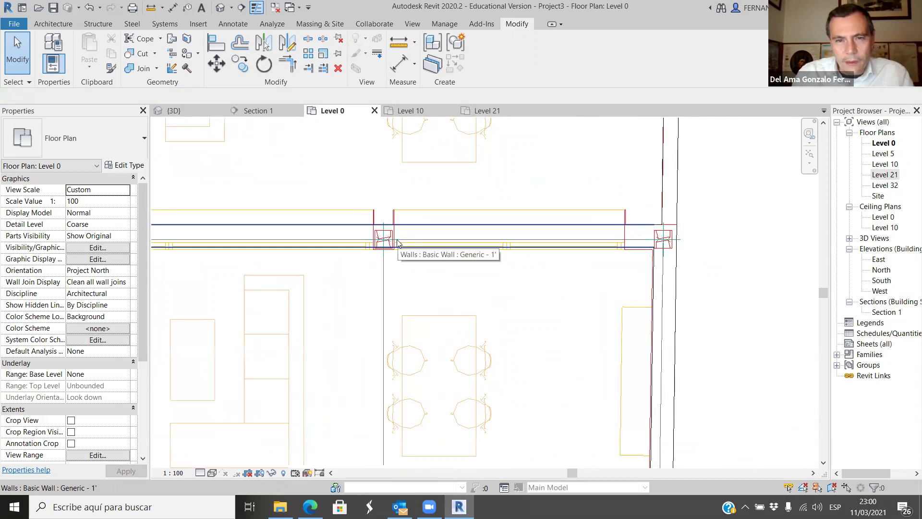
scroll(629, 251, down, 5)
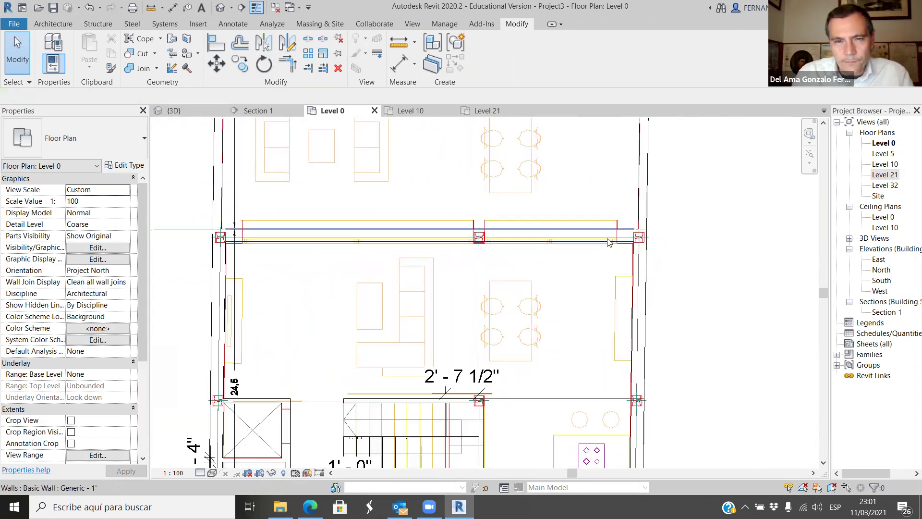
scroll(425, 236, down, 1)
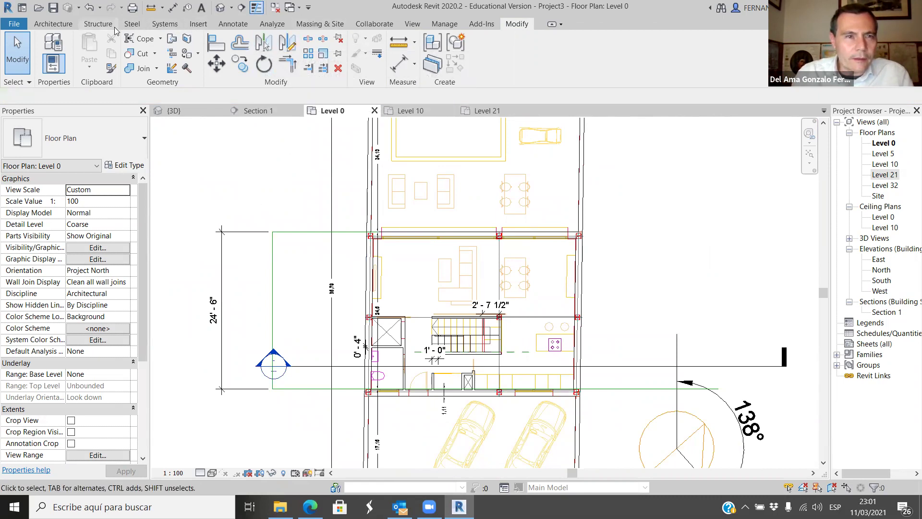
Check the available window sizes, keeping 0406 x 0610mm, then cancel window placement.
click(52, 25)
click(101, 46)
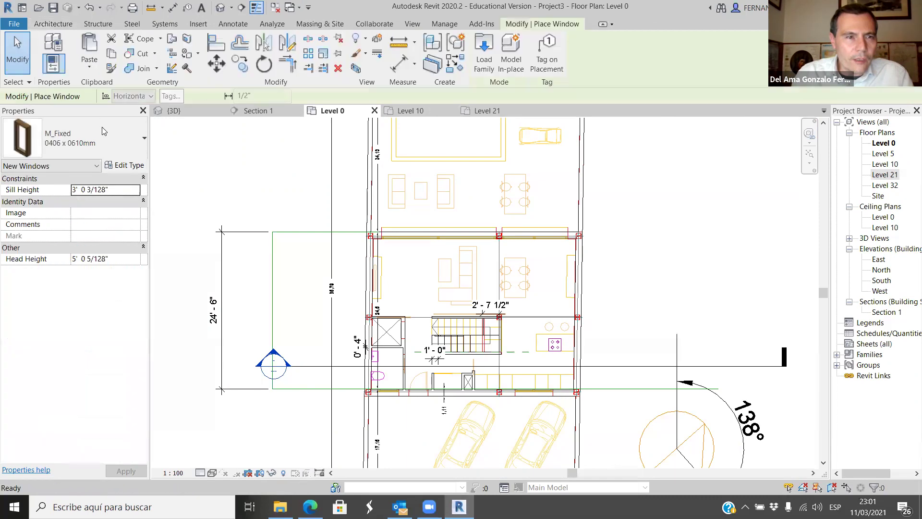
click(139, 154)
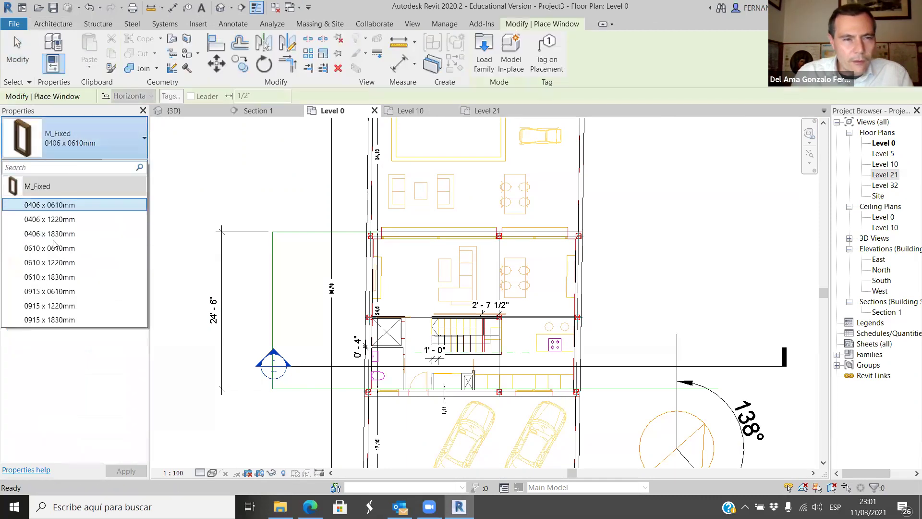
click(173, 361)
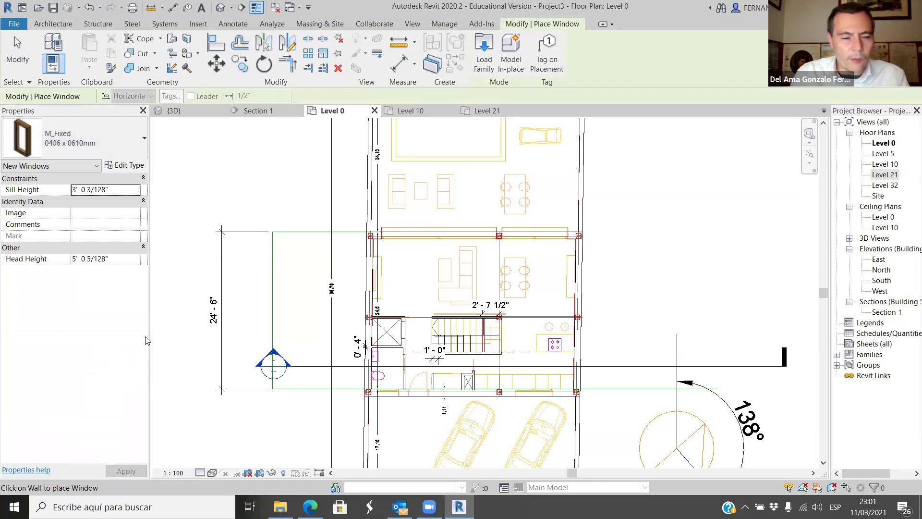
key(Escape)
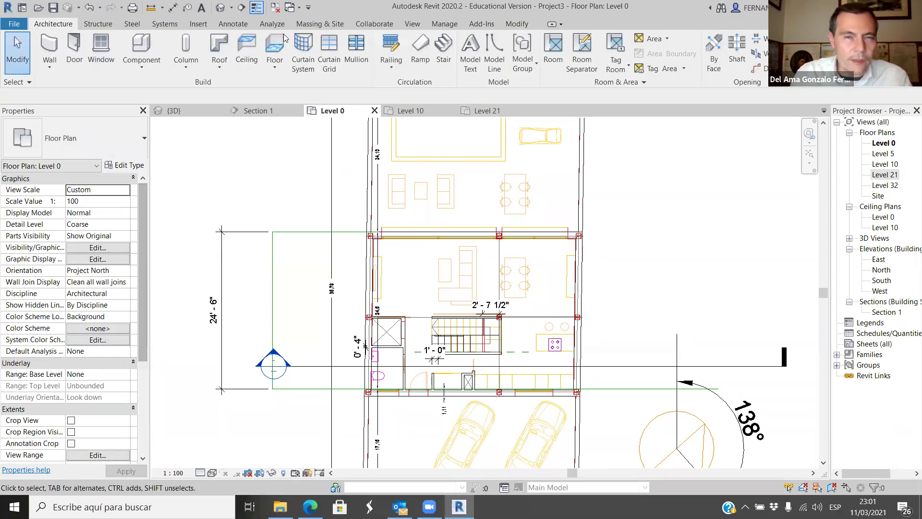
Load Window-Casement-Multi-Sash-Horizontal from the US Imperial Windows library folder.
click(197, 24)
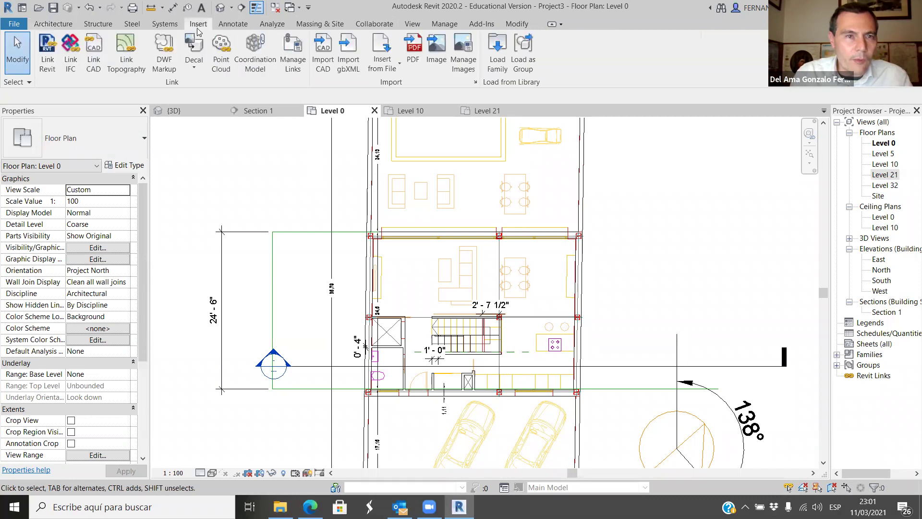
click(497, 50)
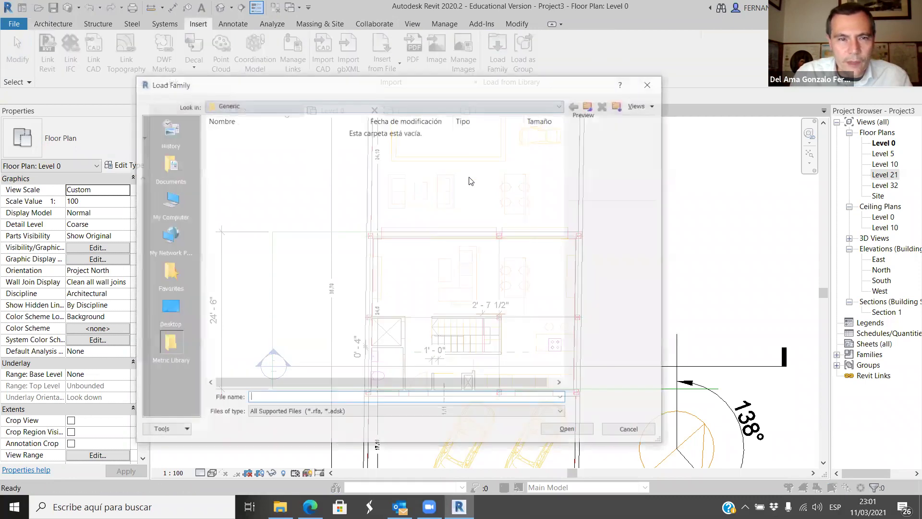
click(560, 104)
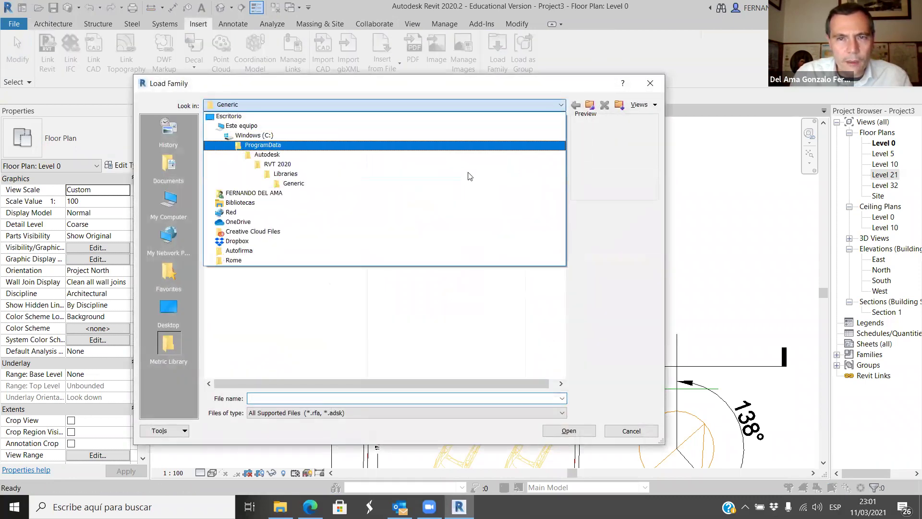
click(282, 174)
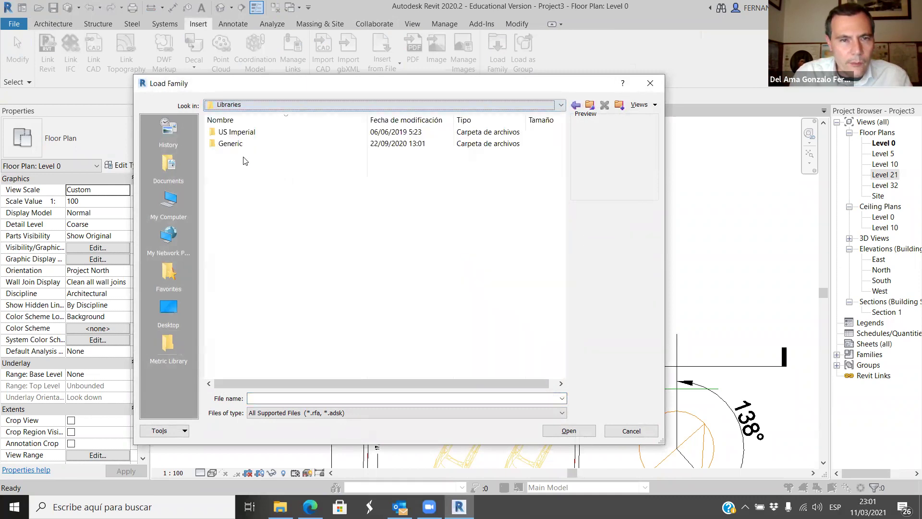
double_click(240, 133)
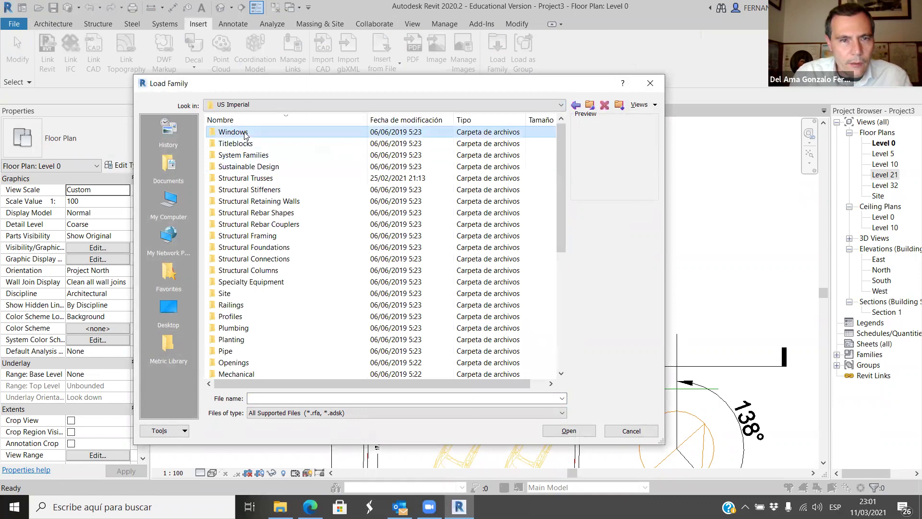
double_click(235, 133)
click(249, 135)
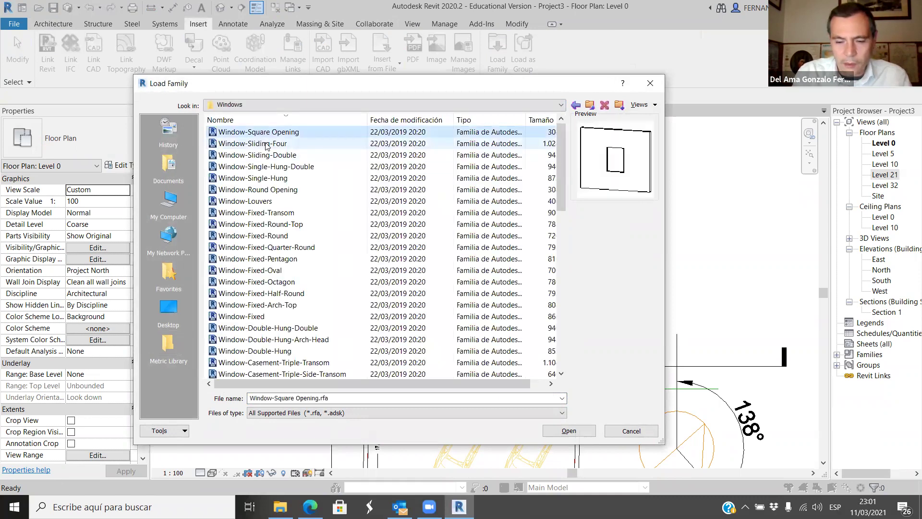
key(Down)
key(Down)
key(Down)
key(Down)
key(Down)
key(Down)
key(Down)
key(Down)
key(Down)
key(Down)
key(Down)
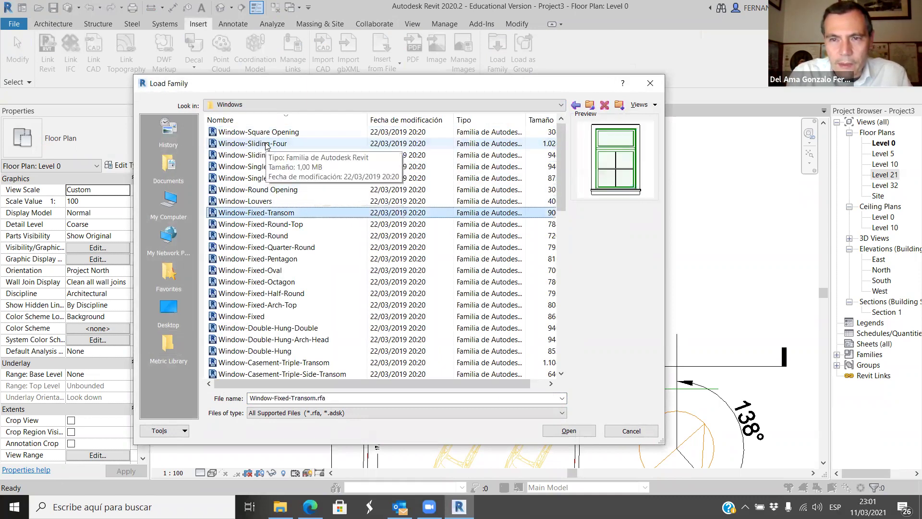
key(Down)
key(Down)
key(Down)
key(Down)
key(Down)
key(Down)
key(Down)
key(Down)
key(Down)
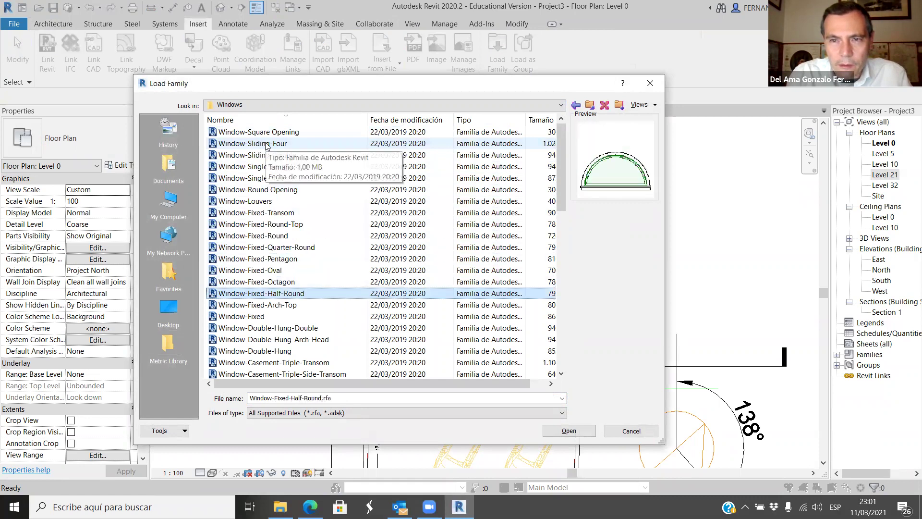
key(Down)
key(Down)
key(Down)
key(Down)
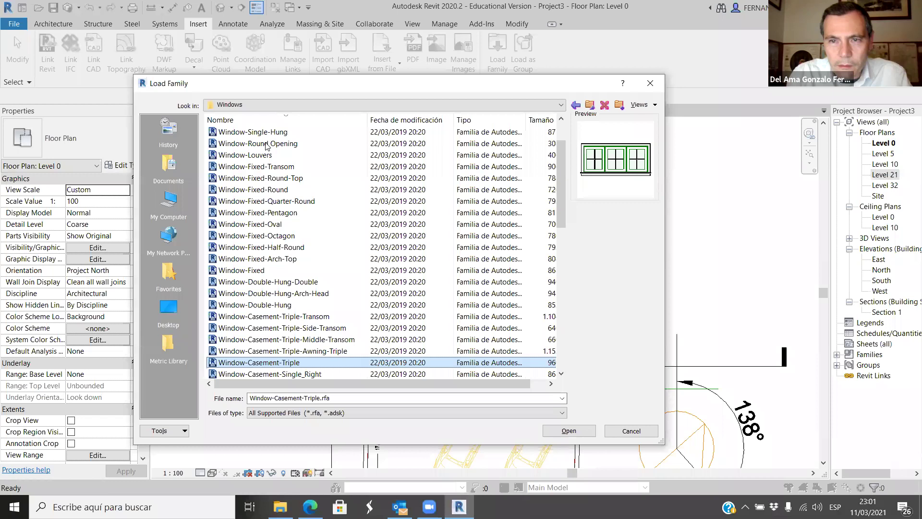
key(Down)
key(Down)
key(Down)
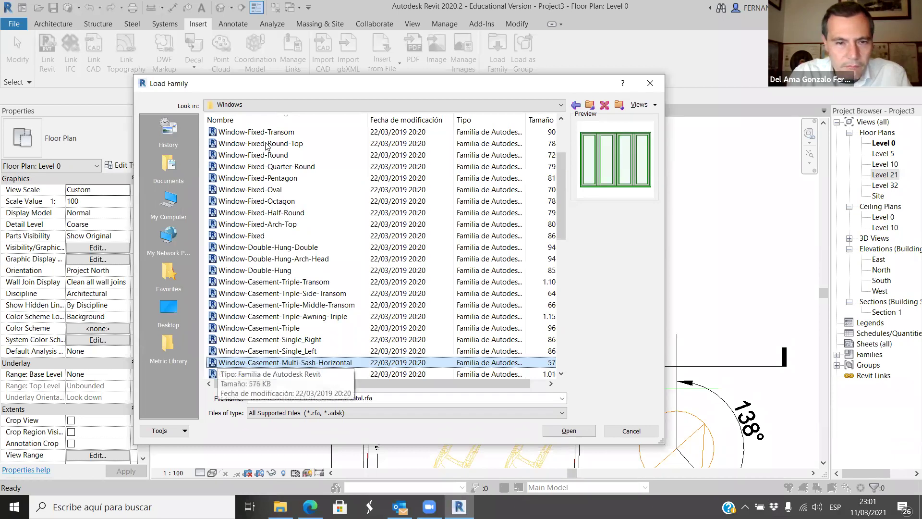
scroll(472, 375, down, 2)
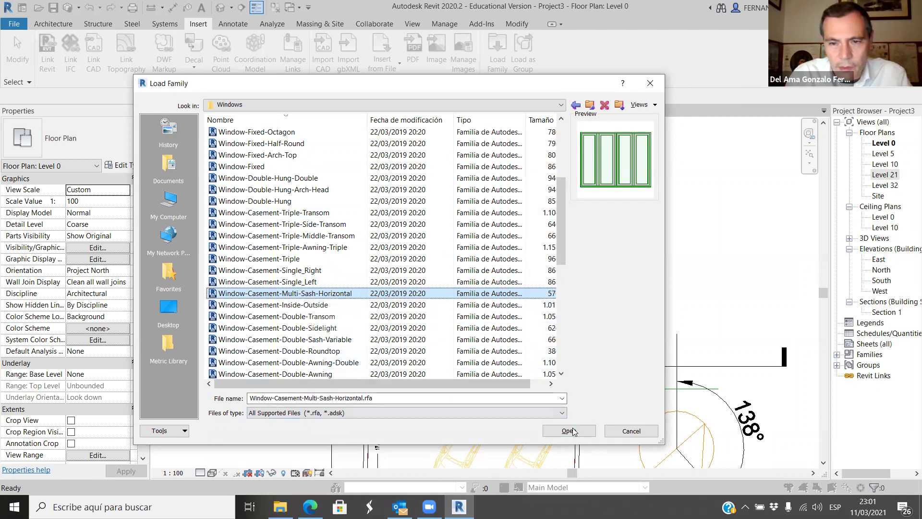
click(553, 433)
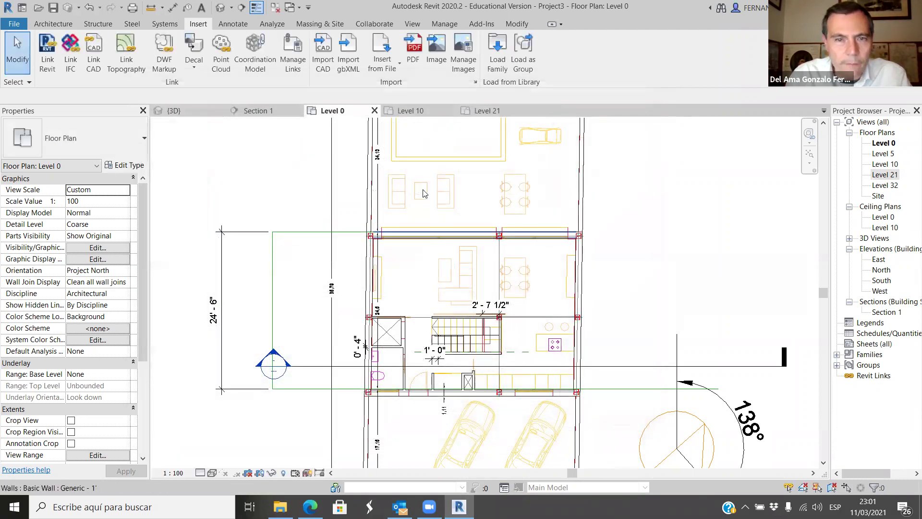
In Load Family, browse the Windows folder down to Skylight-Top-Hung.
click(497, 52)
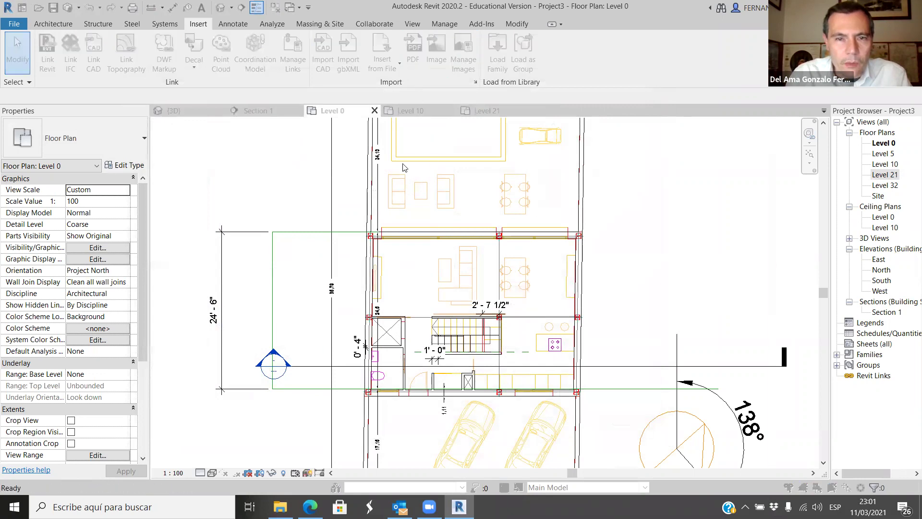
click(276, 332)
key(Down)
key(Down)
key(Down)
key(Down)
key(Down)
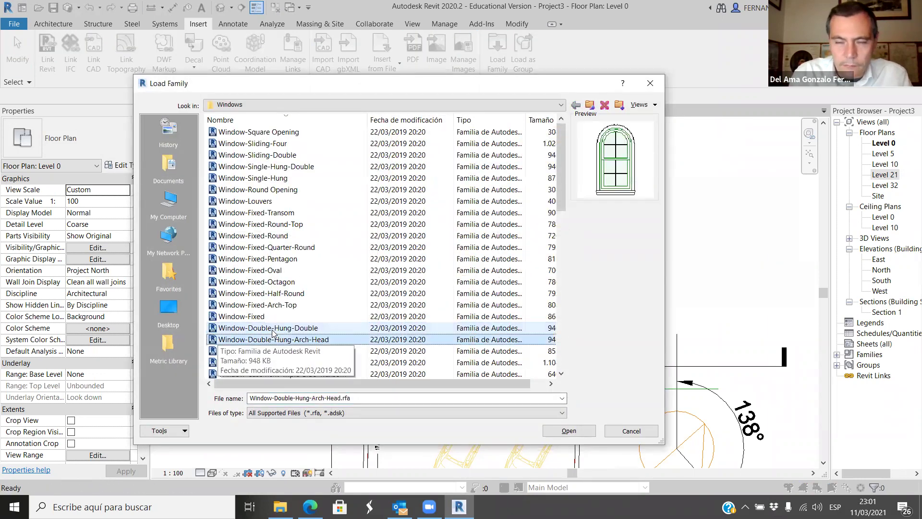
key(Down)
key(Down)
key(Down)
key(Down)
key(Down)
key(Down)
key(Down)
key(Down)
key(Down)
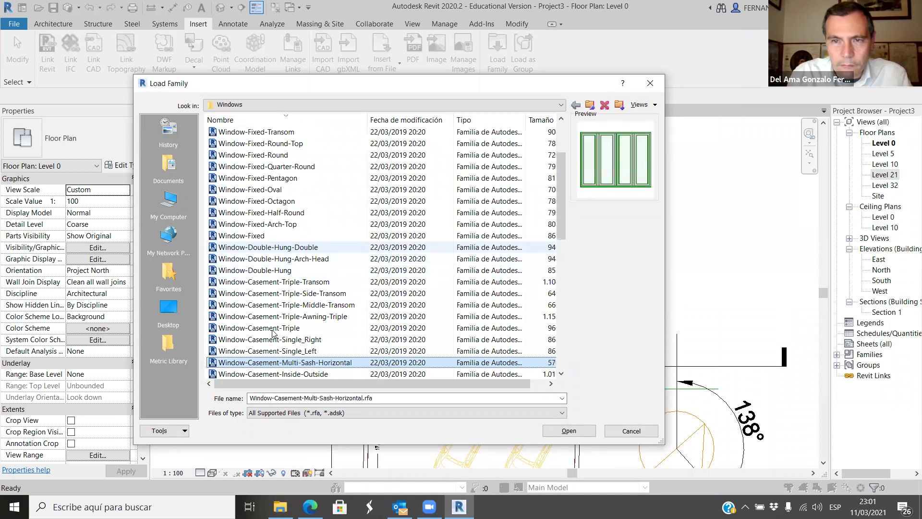
key(Down)
key(Down)
key(Down)
key(Down)
key(Down)
key(Down)
key(Down)
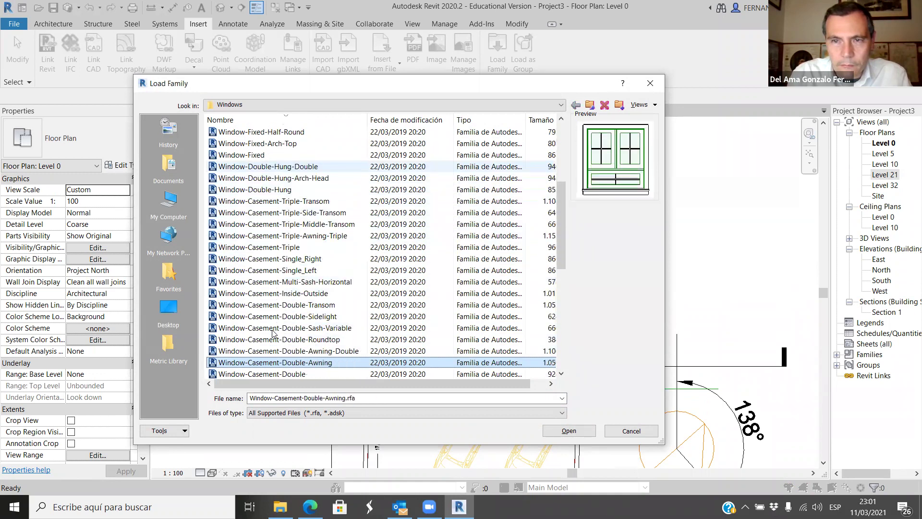
key(Down)
key(Down)
key(Down)
key(Down)
key(Down)
key(Down)
key(Down)
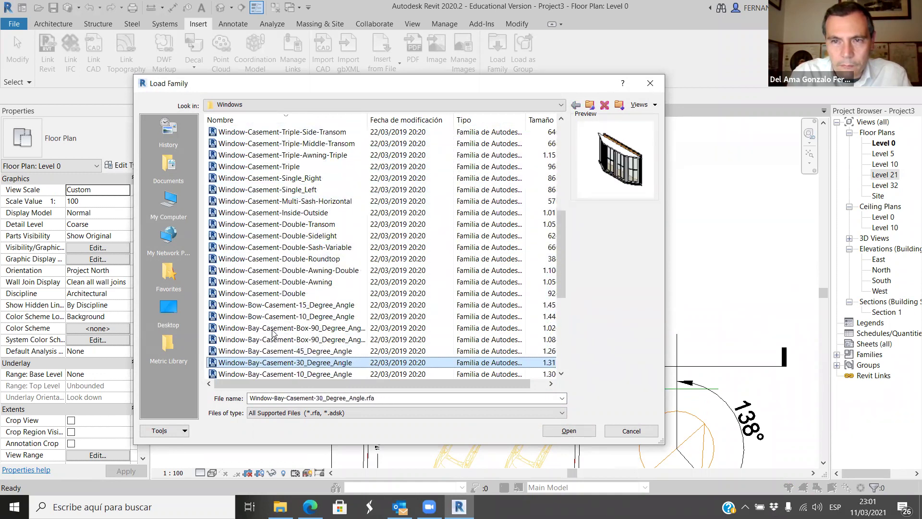
key(Down)
key(Down)
key(Down)
key(Down)
key(Down)
key(Down)
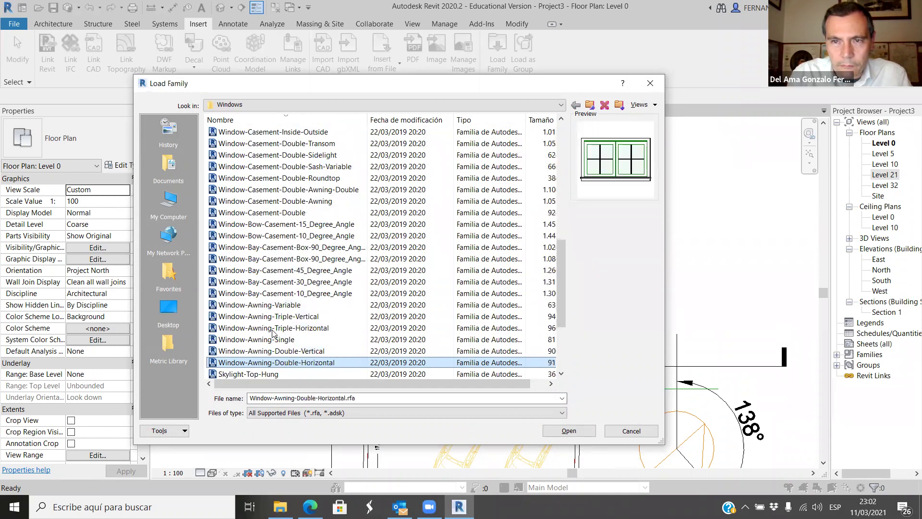
key(Up)
key(Up)
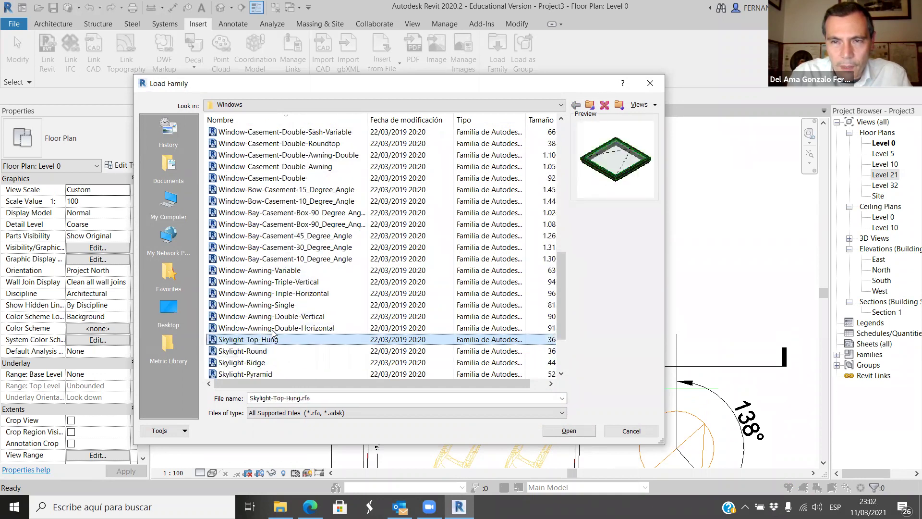
Open Skylight-Top-Hung.rfa and load only its 60" x 36" type.
click(569, 430)
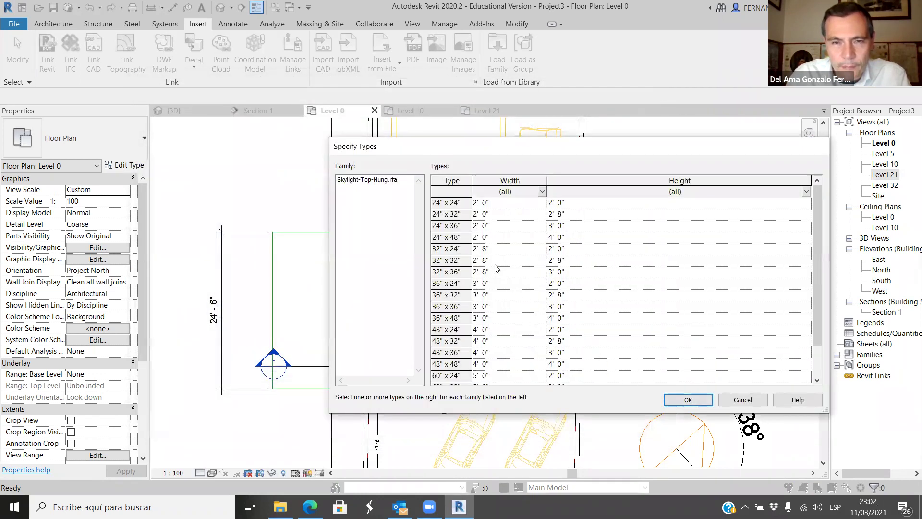
scroll(500, 275, down, 1)
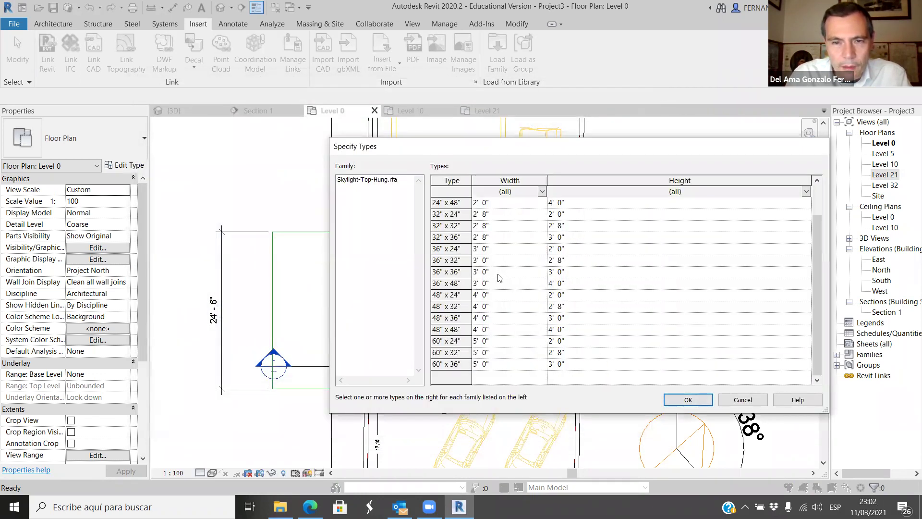
click(483, 365)
click(680, 400)
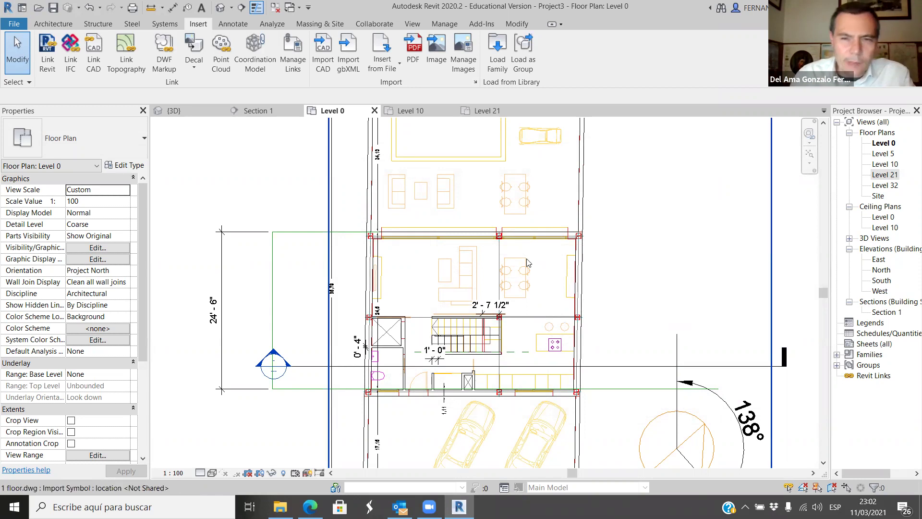
scroll(459, 235, up, 1)
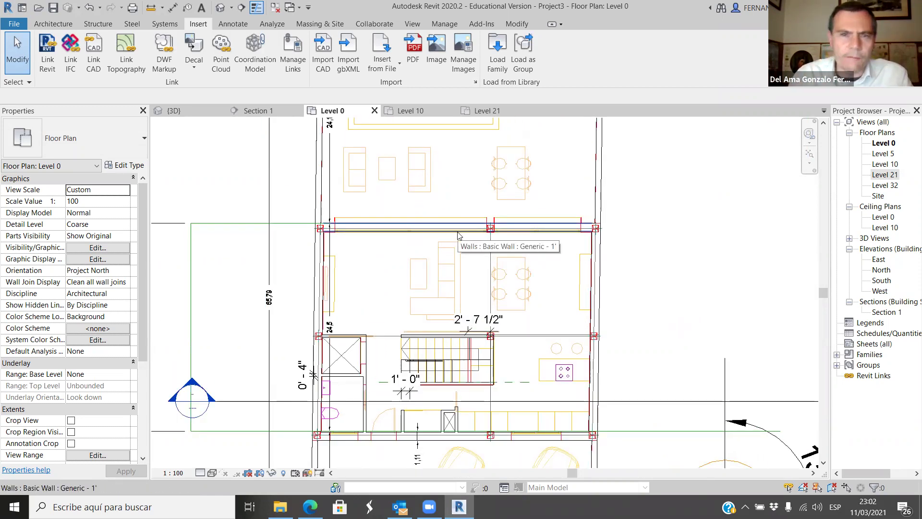
scroll(383, 333, down, 1)
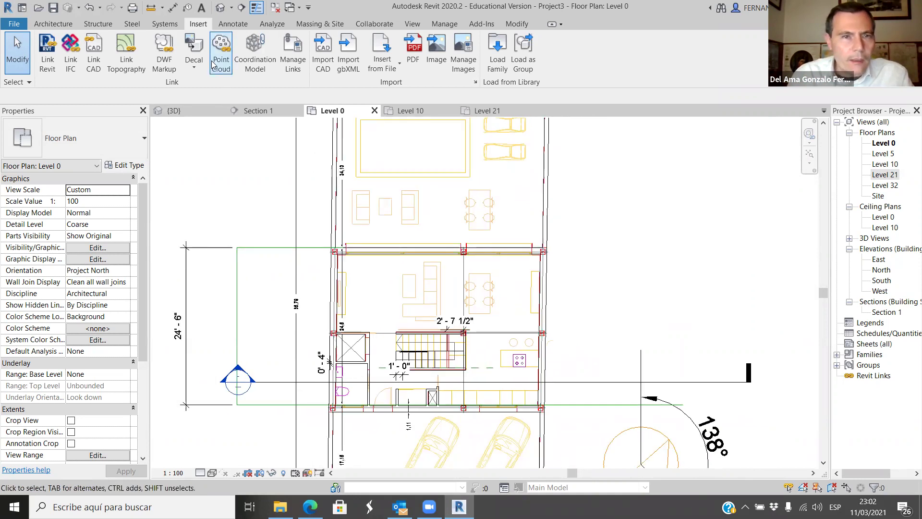
click(53, 24)
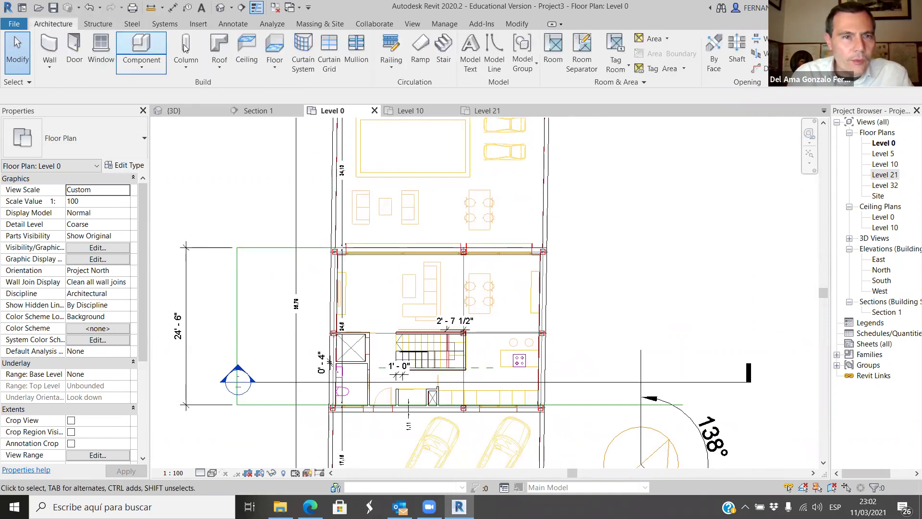
Choose the Window-Casement-Multi-Sash-Horizontal 85" x 60" window type, then stop without placing.
click(101, 48)
click(134, 140)
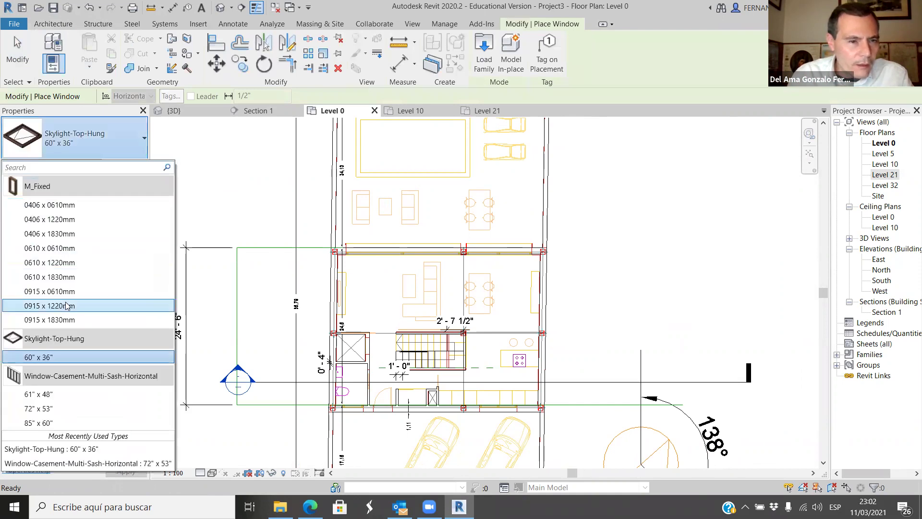
click(55, 423)
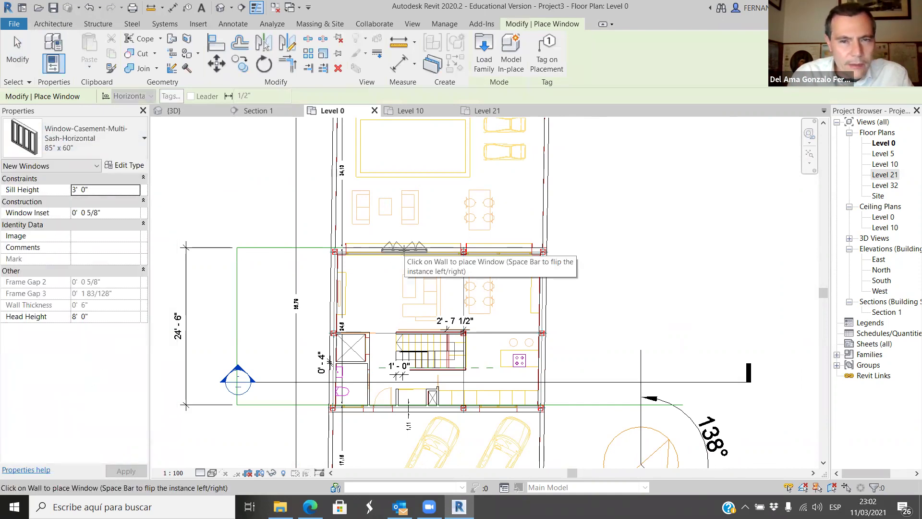
scroll(400, 240, up, 4)
scroll(400, 240, up, 2)
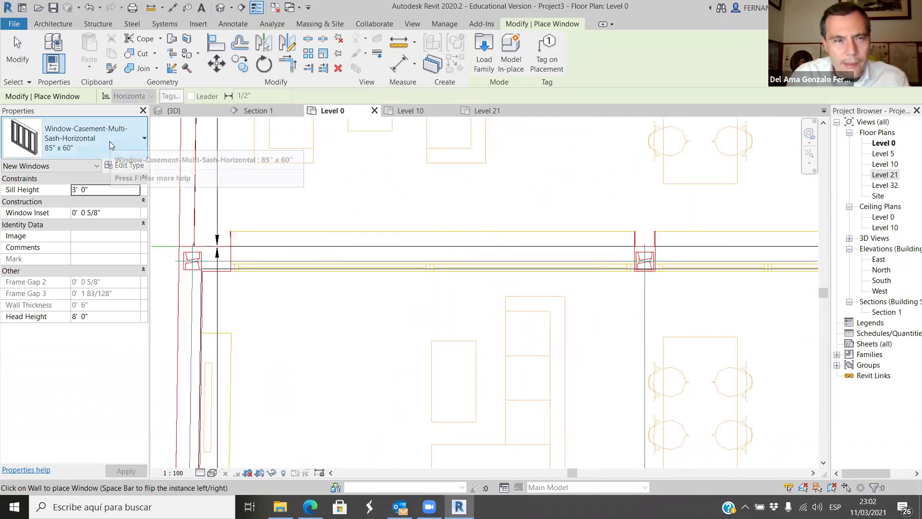
key(Escape)
key(Escape)
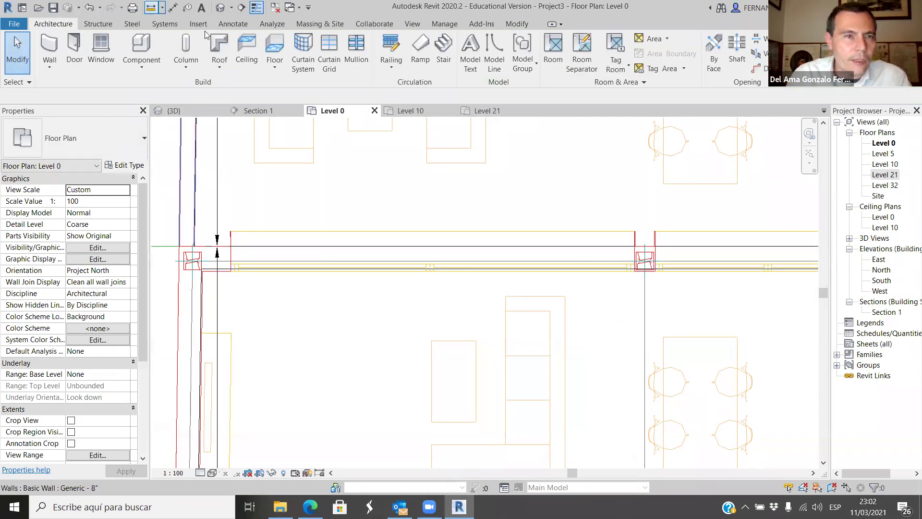
Add a 17' - 10 1/2" aligned dimension from the wall corner to the column.
click(233, 24)
click(58, 48)
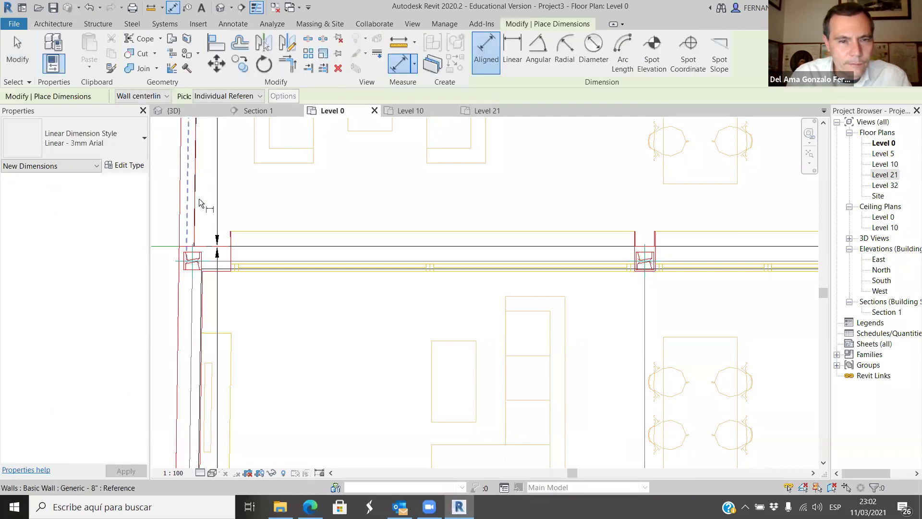
scroll(199, 197, up, 1)
click(255, 272)
scroll(257, 282, down, 1)
scroll(620, 274, up, 1)
scroll(619, 273, up, 2)
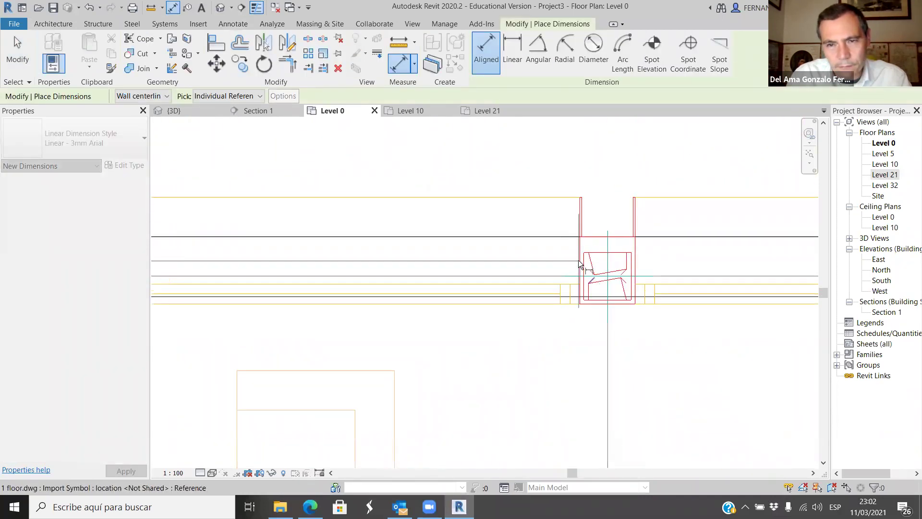
click(578, 266)
scroll(518, 275, down, 3)
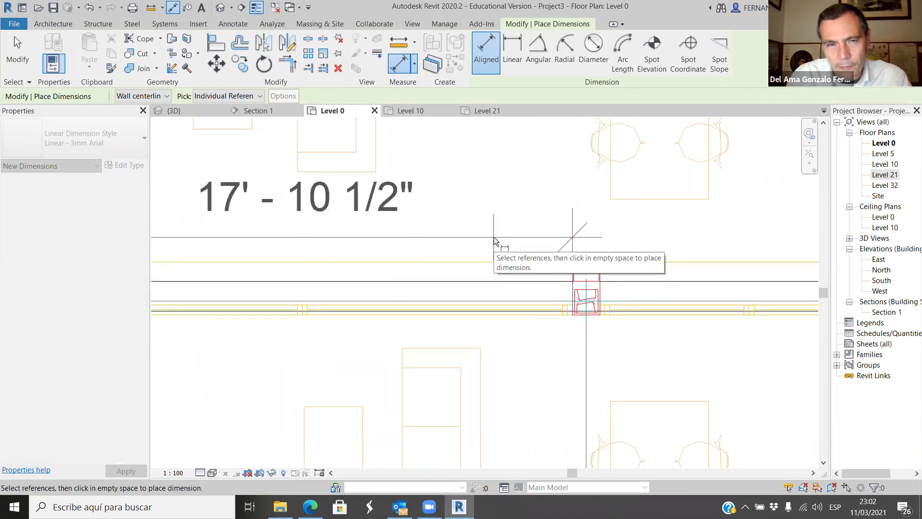
click(494, 238)
scroll(473, 292, up, 1)
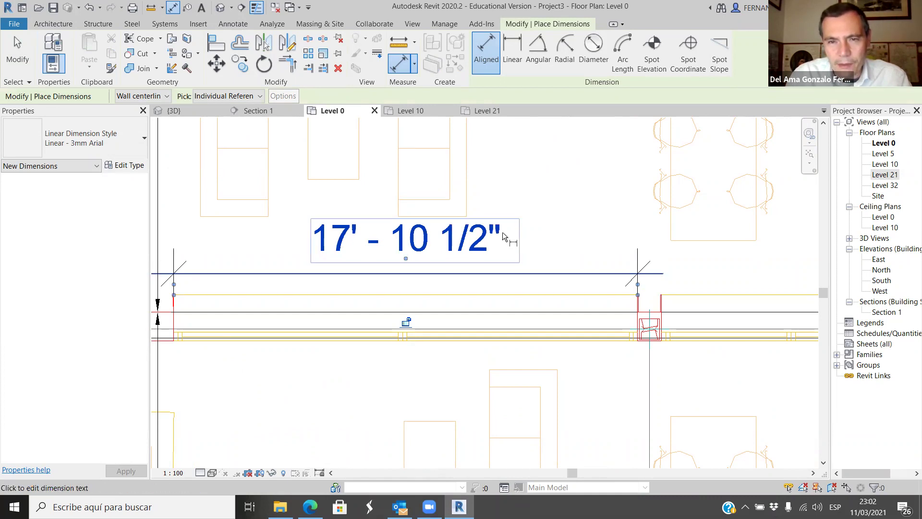
scroll(497, 236, down, 2)
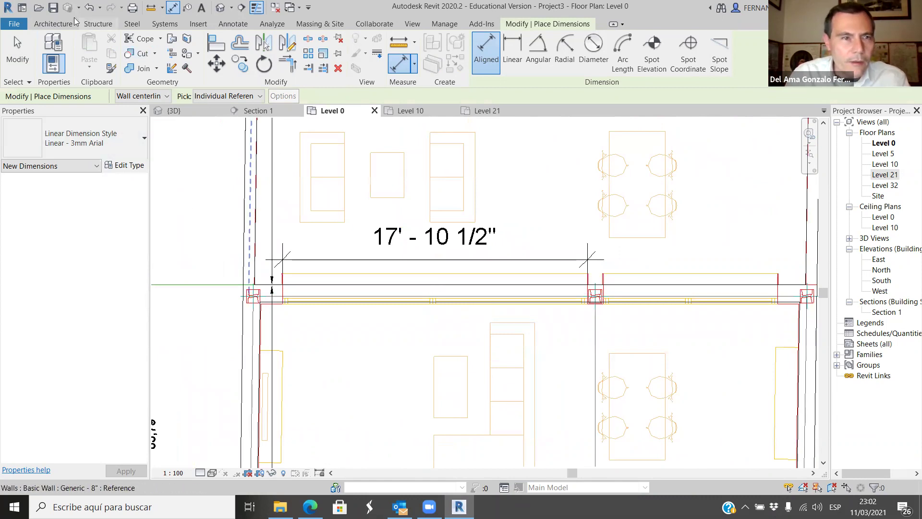
Start the Window tool again, then cancel it.
click(52, 24)
click(101, 51)
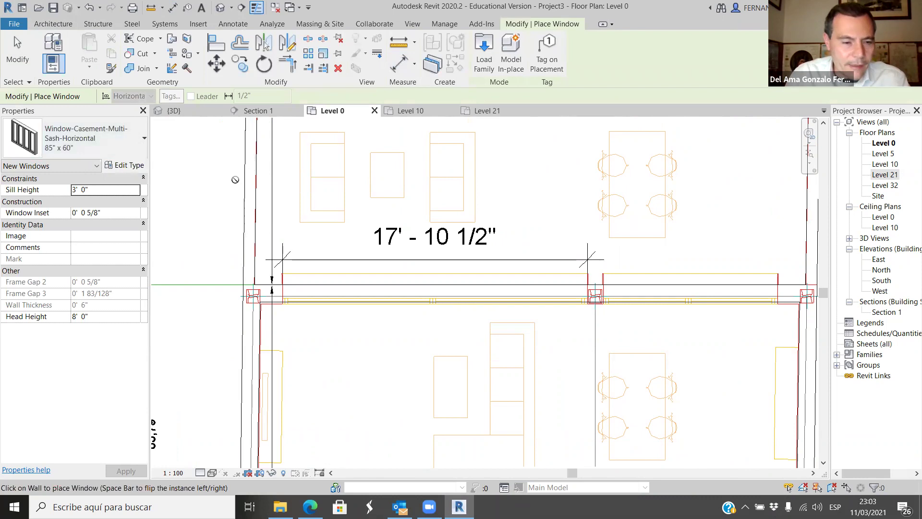
key(Escape)
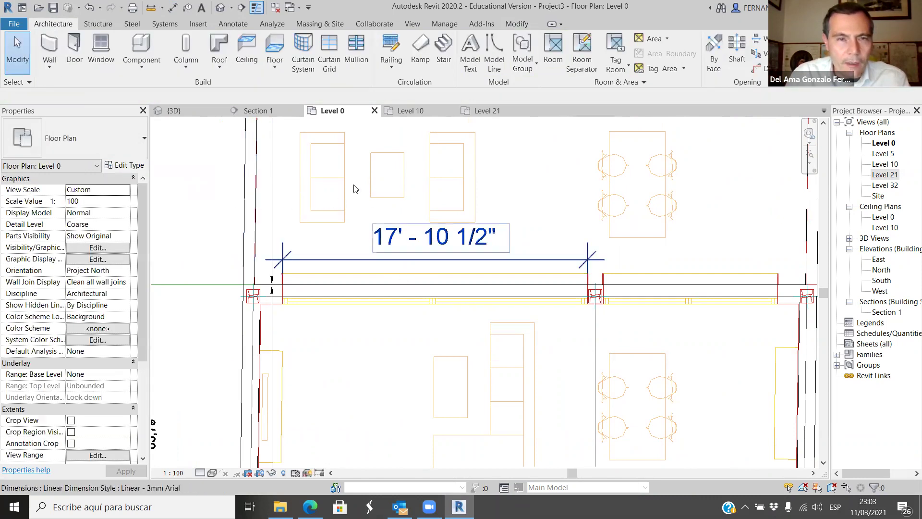
Pass through Section 1 to the {3D} view and zoom into the ViewCube's LEFT side.
click(277, 114)
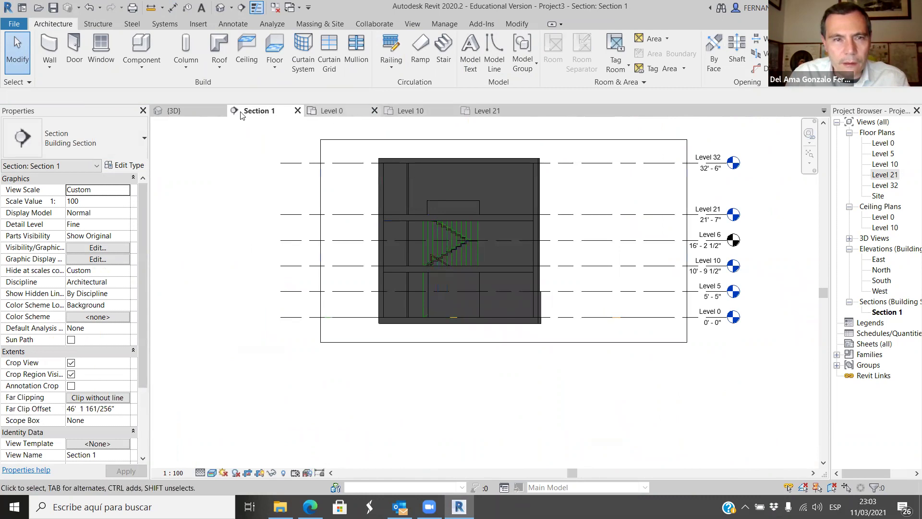
click(181, 111)
scroll(357, 312, up, 2)
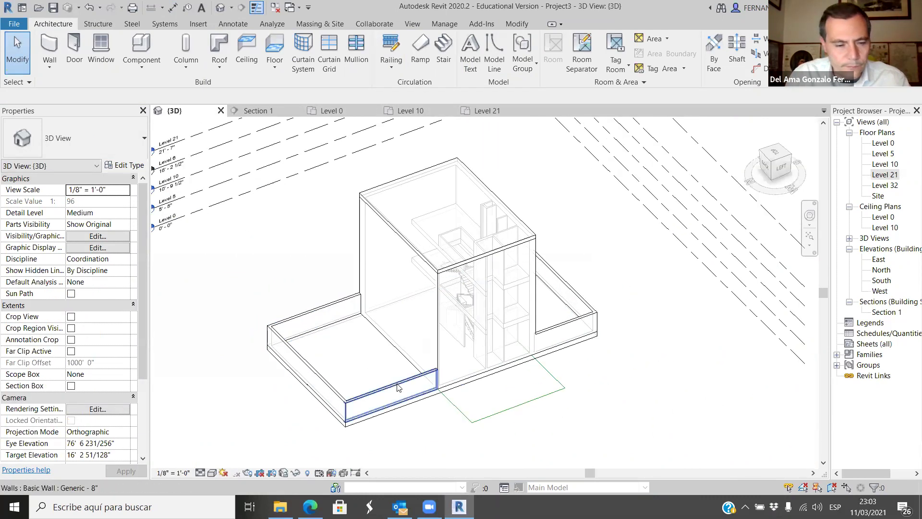
click(779, 168)
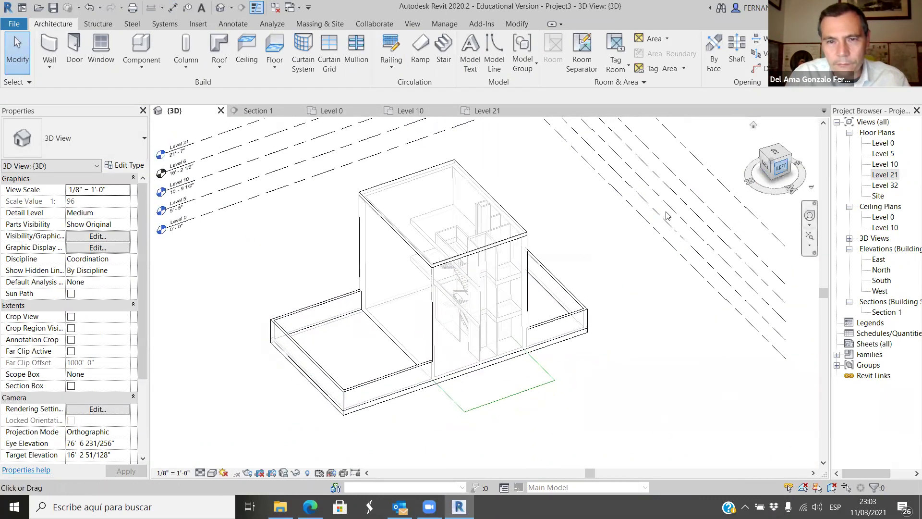
scroll(478, 369, up, 2)
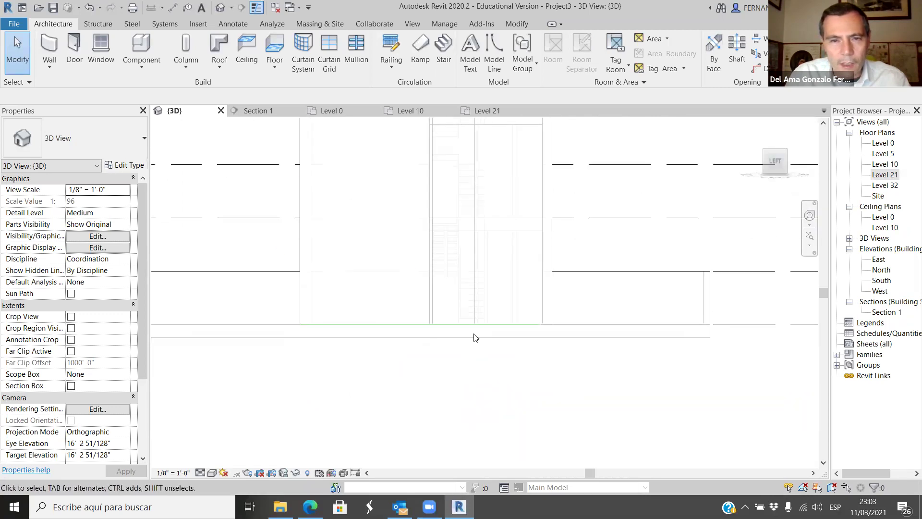
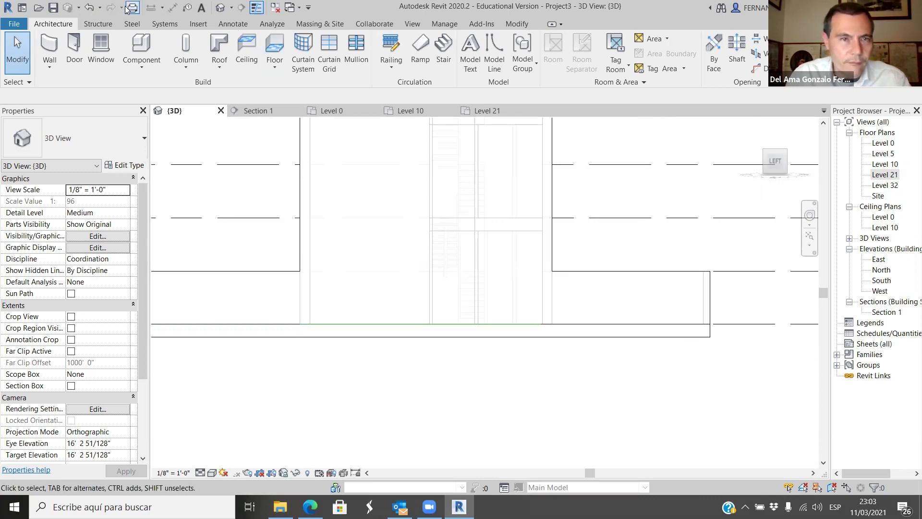
Add a 9'-6" aligned dimension between the two lower floors in Section 1, then open Level 0.
click(231, 24)
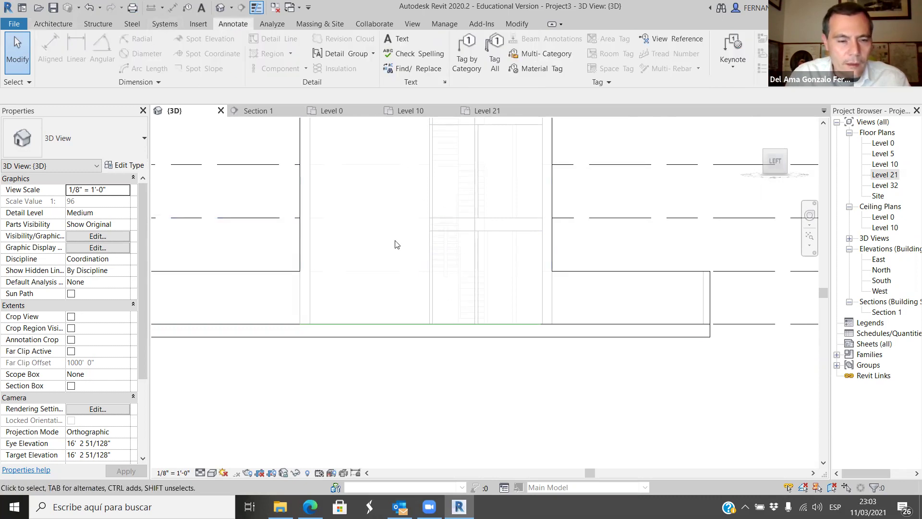
click(267, 112)
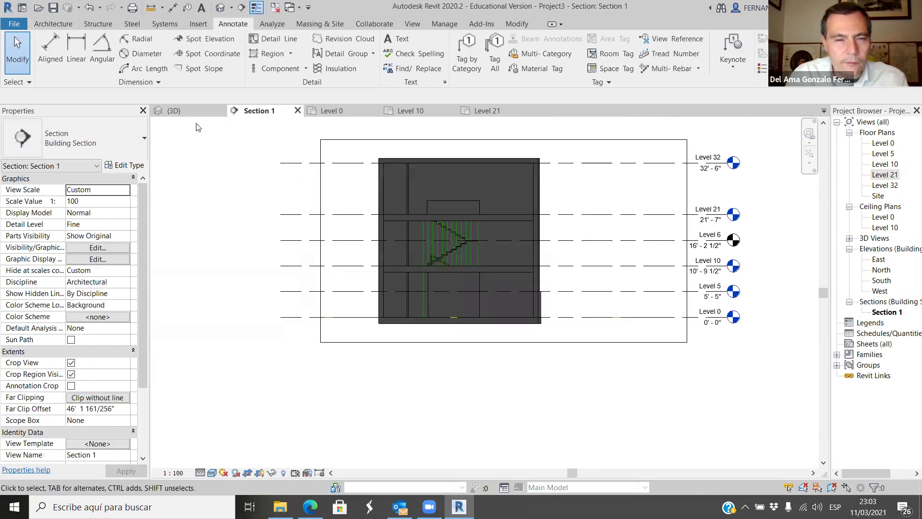
click(56, 51)
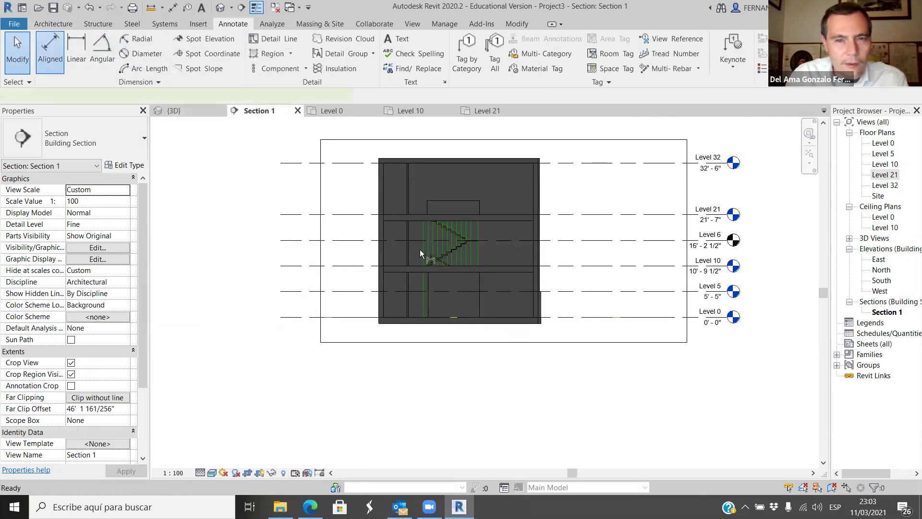
scroll(399, 292, up, 5)
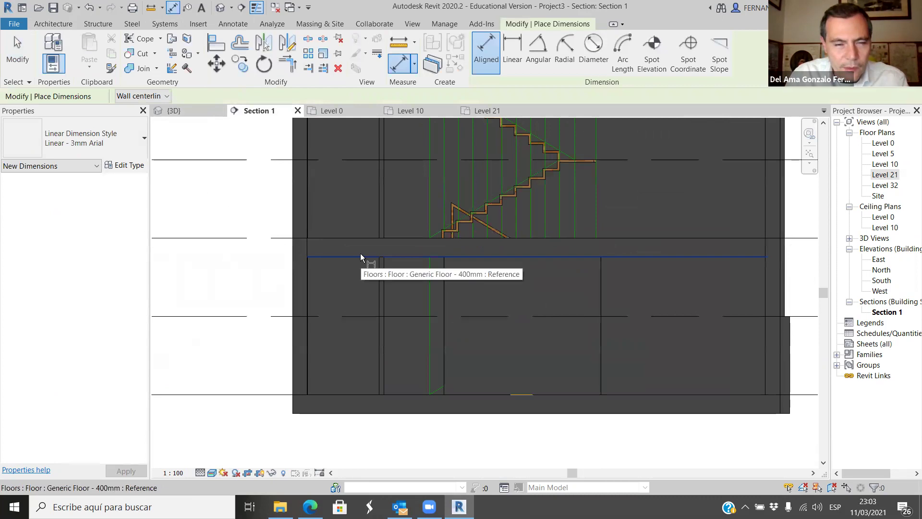
click(361, 255)
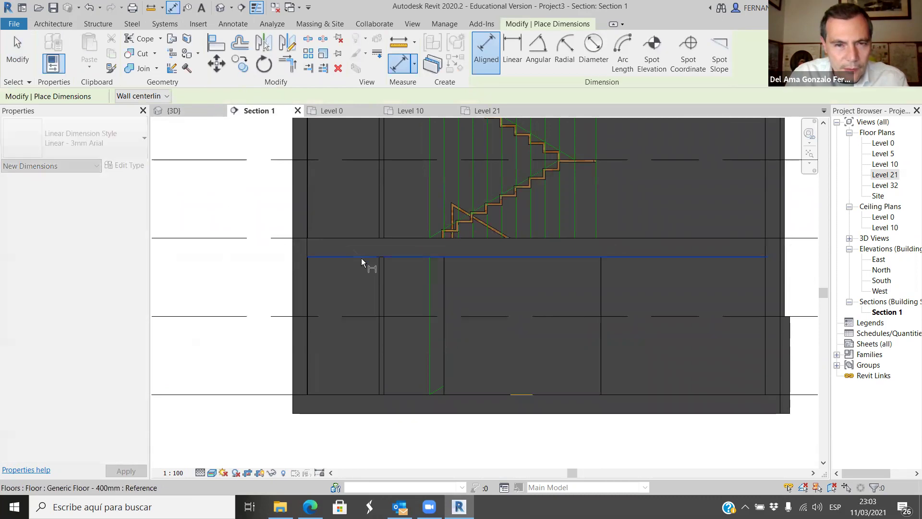
click(360, 390)
scroll(411, 353, down, 3)
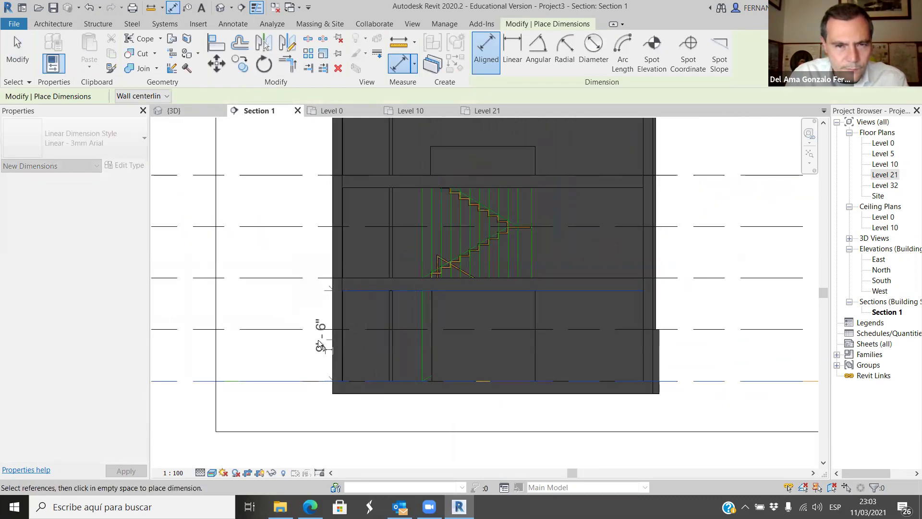
click(302, 336)
scroll(290, 355, up, 3)
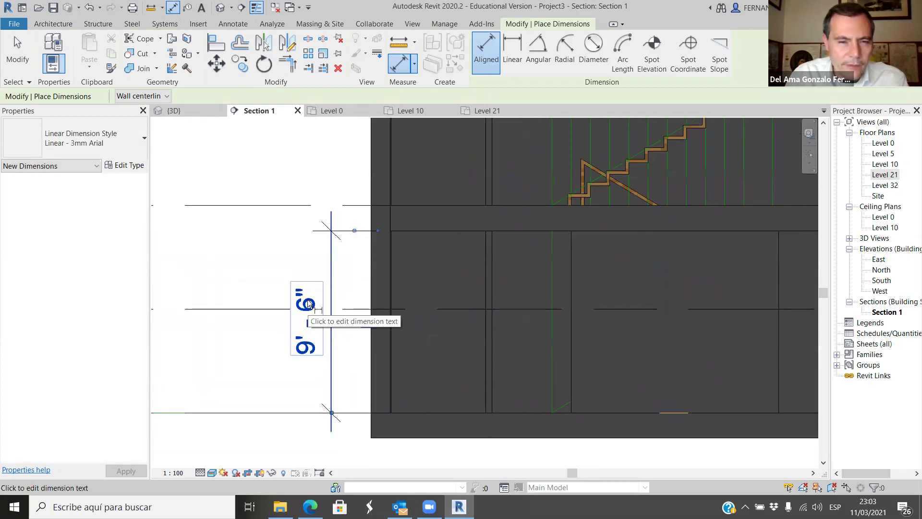
key(Escape)
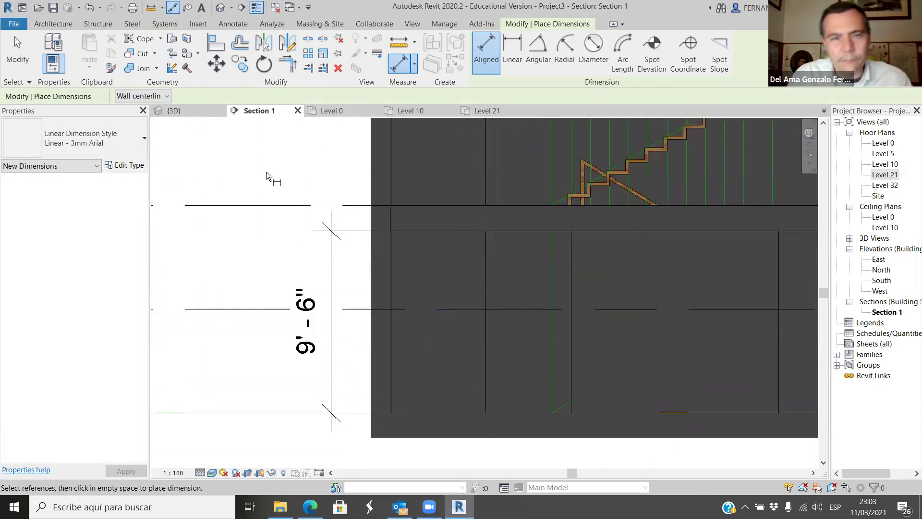
scroll(318, 260, down, 4)
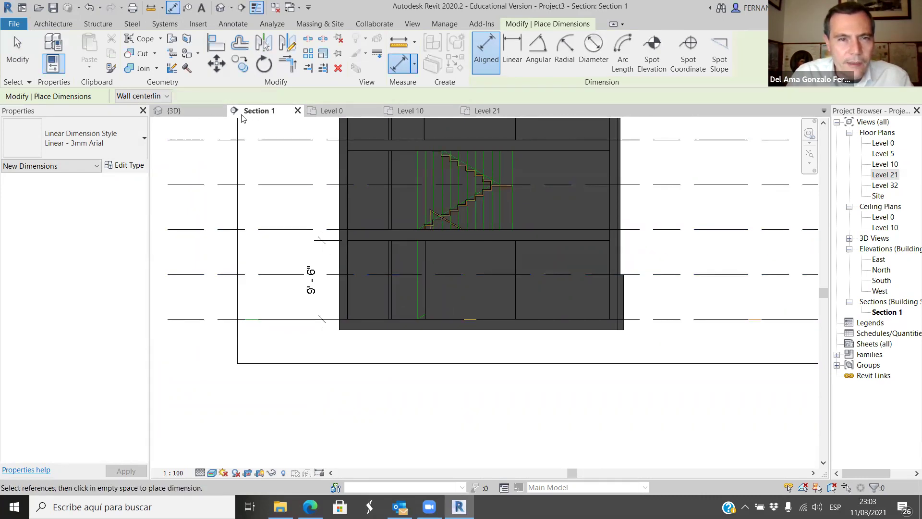
click(332, 110)
scroll(382, 252, up, 1)
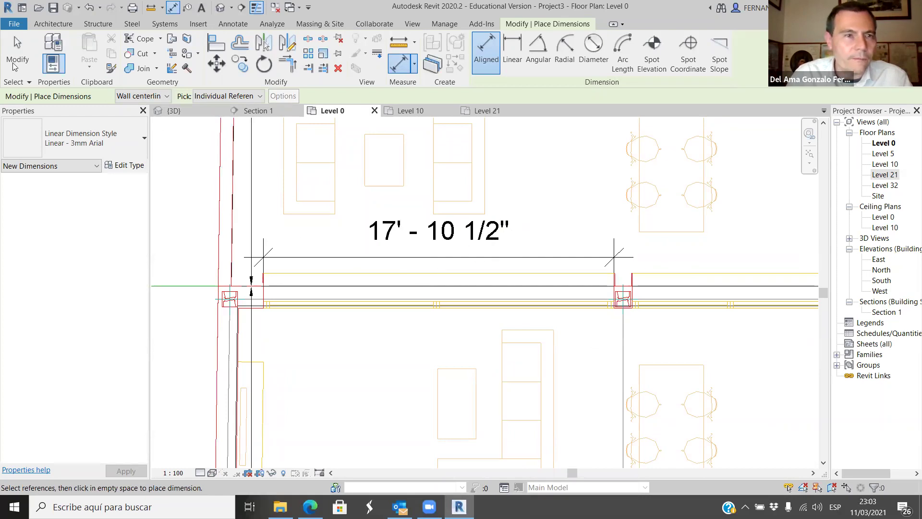
Duplicate the casement window type under the name 17' 10 1/2" x 9' 6".
click(53, 24)
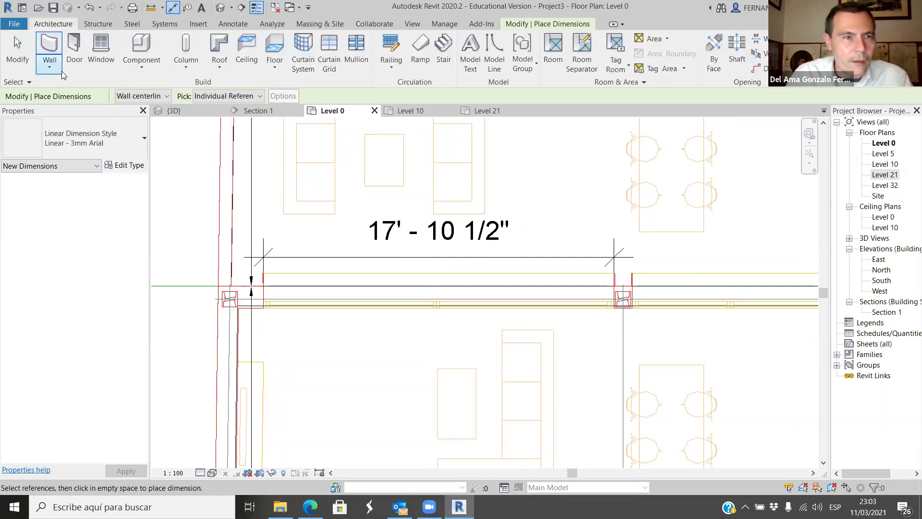
click(101, 51)
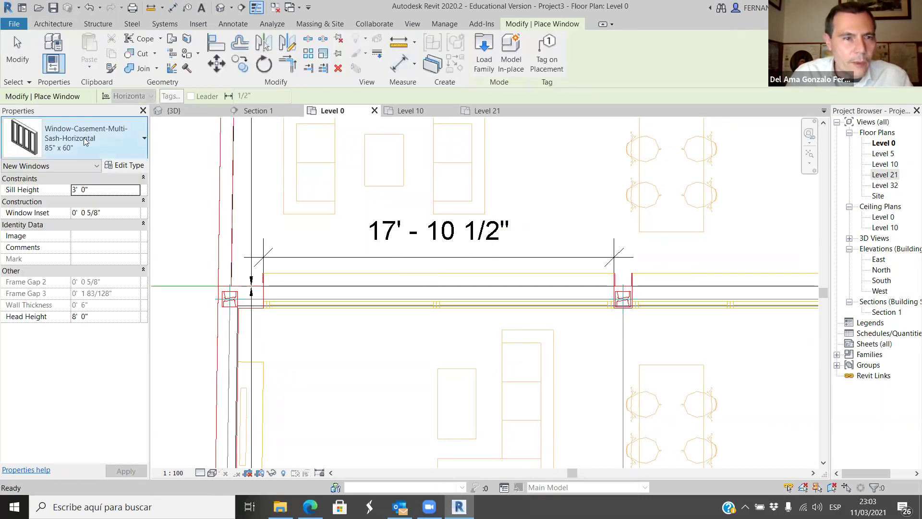
click(123, 165)
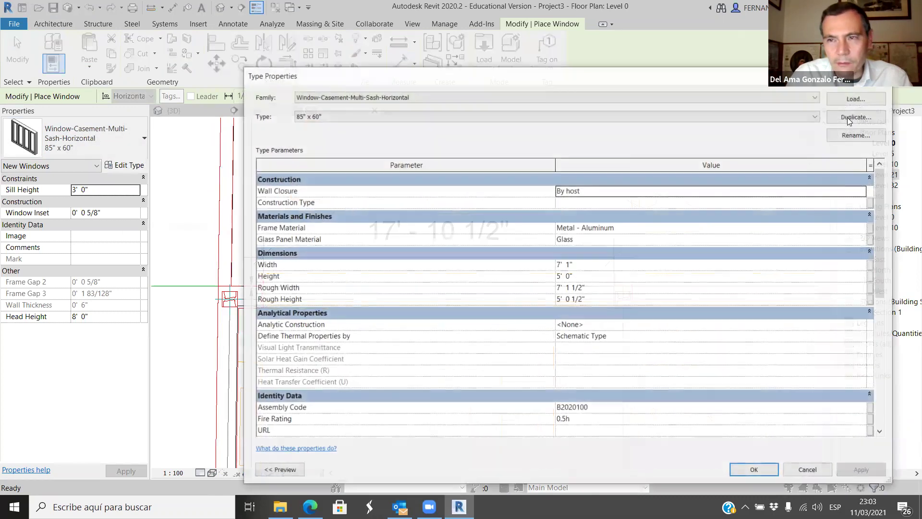
click(851, 117)
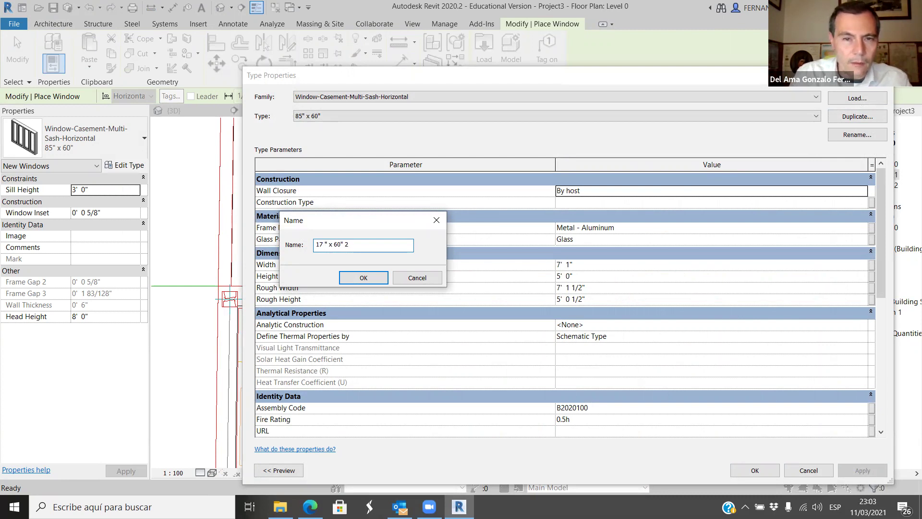
drag(383, 222, 443, 214)
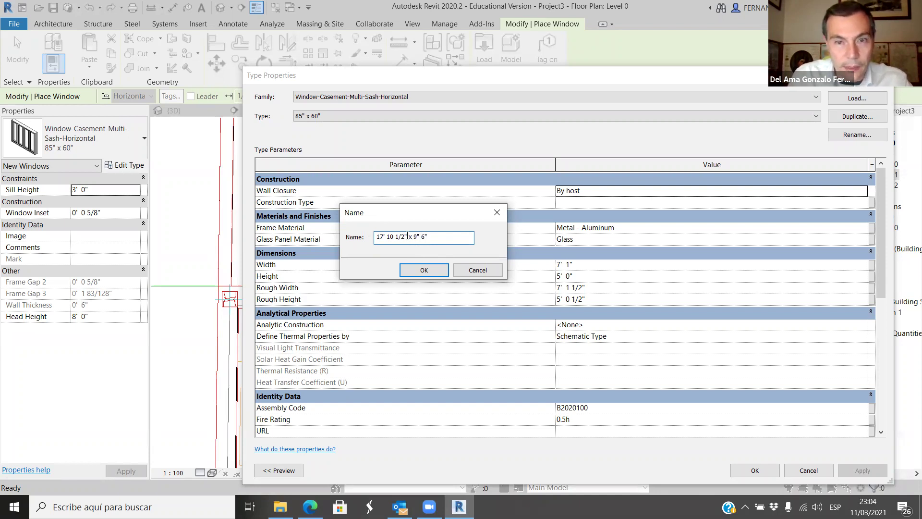
key(Delete)
text(')
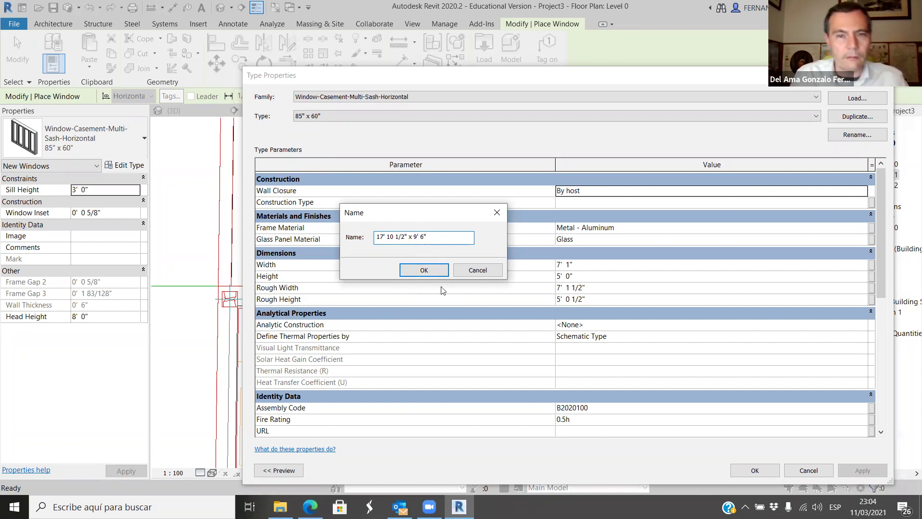
click(424, 271)
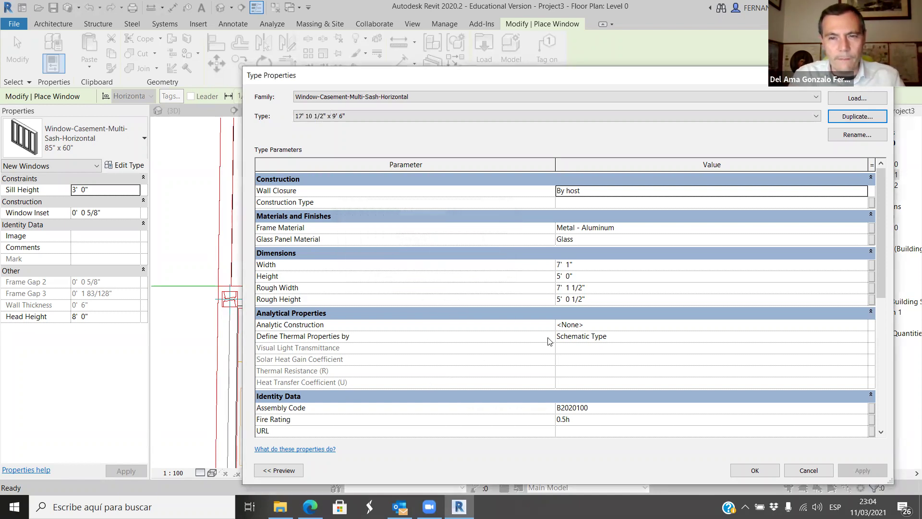
Set the new type's Width to 17' 10 1/2" and Height to 9' 6".
click(561, 264)
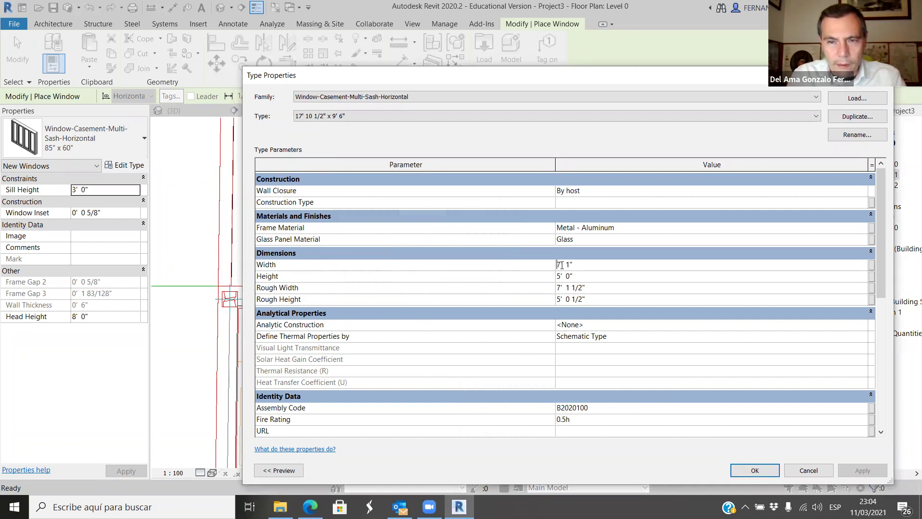
text(17)
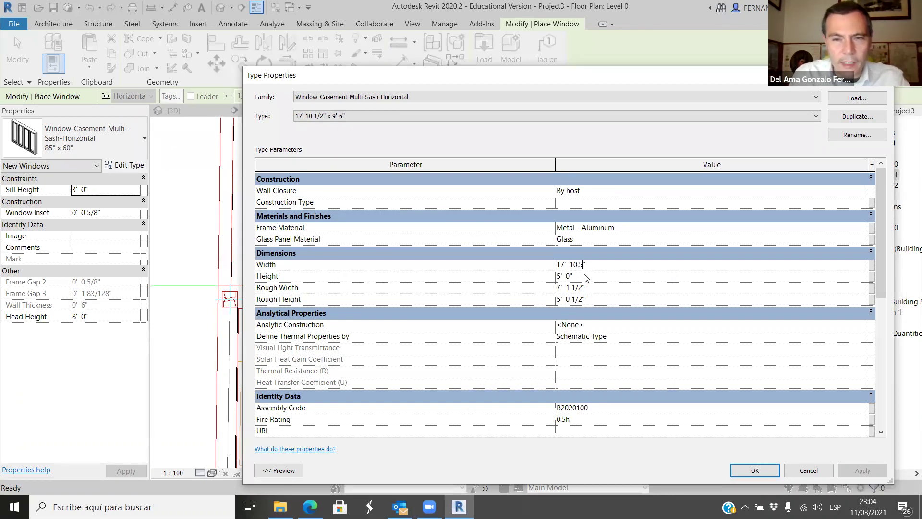
click(558, 287)
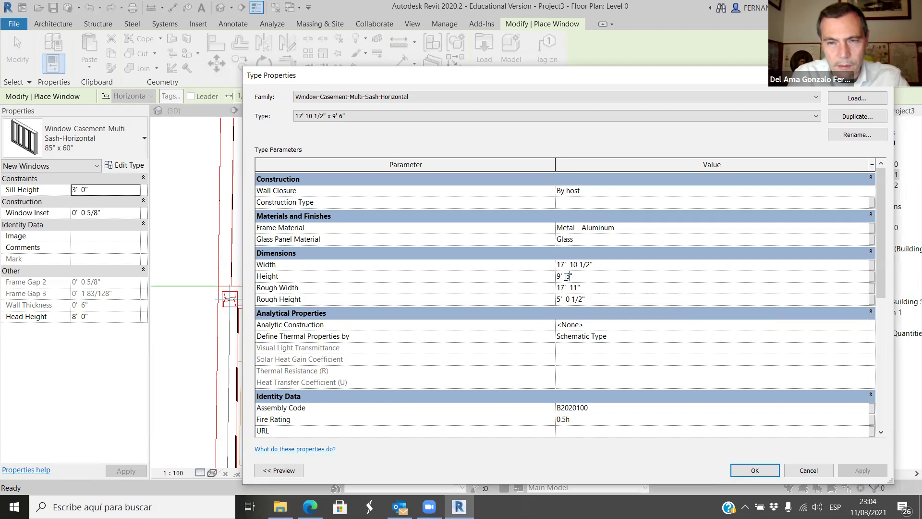
click(755, 470)
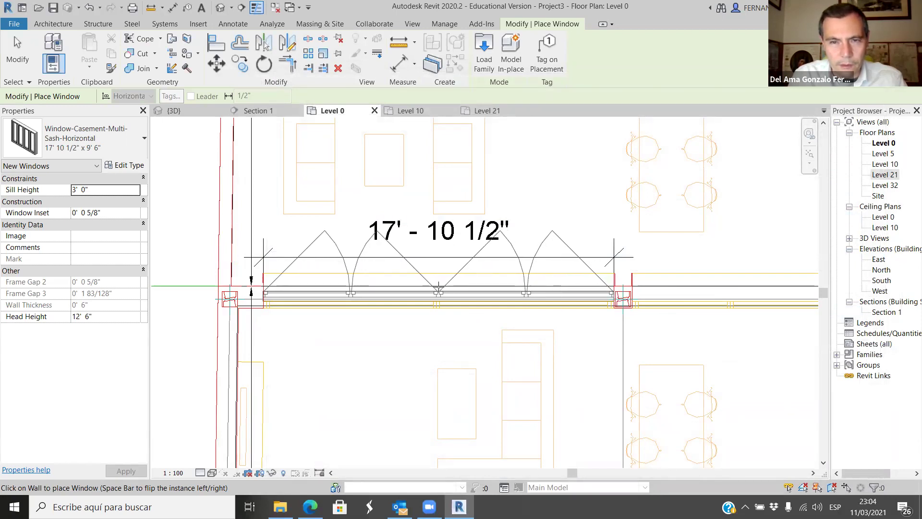
Place the casement window along the dimensioned Level 0 wall.
click(434, 404)
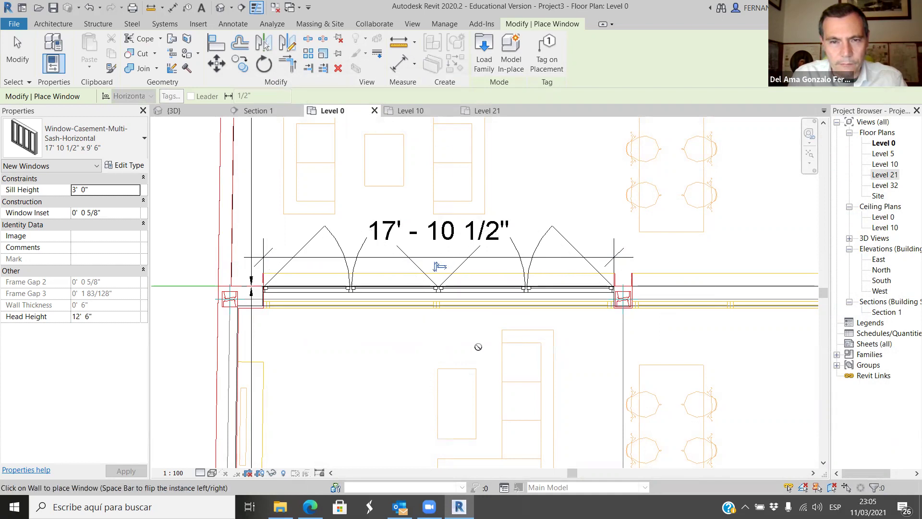
key(Escape)
key(Escape)
scroll(513, 242, down, 2)
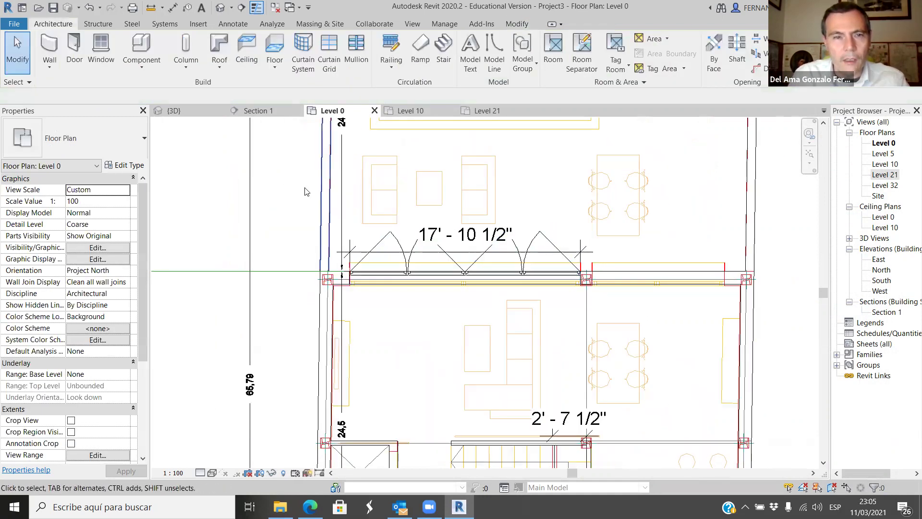
In the 3D view, set the casement window's Sill Height to 0' 0".
click(191, 111)
scroll(365, 284, down, 4)
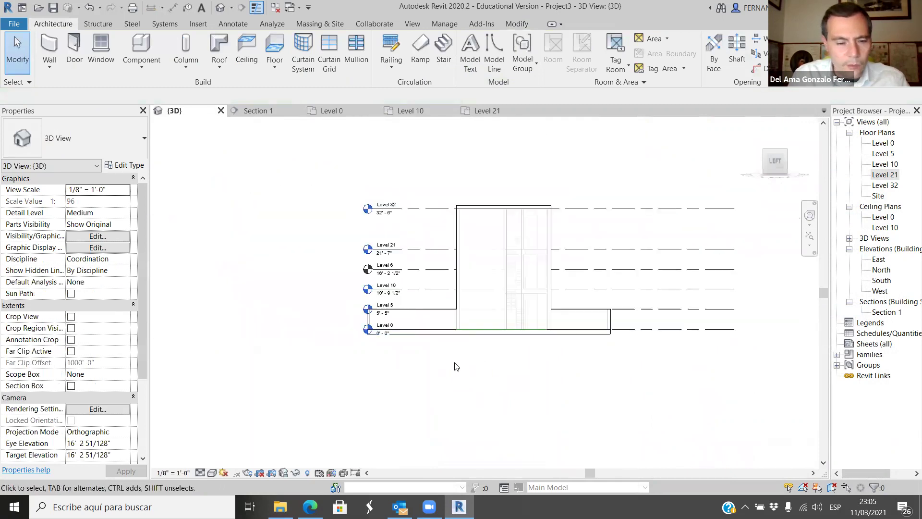
shift+middle_drag(450, 396, 521, 445)
scroll(551, 397, up, 3)
click(541, 279)
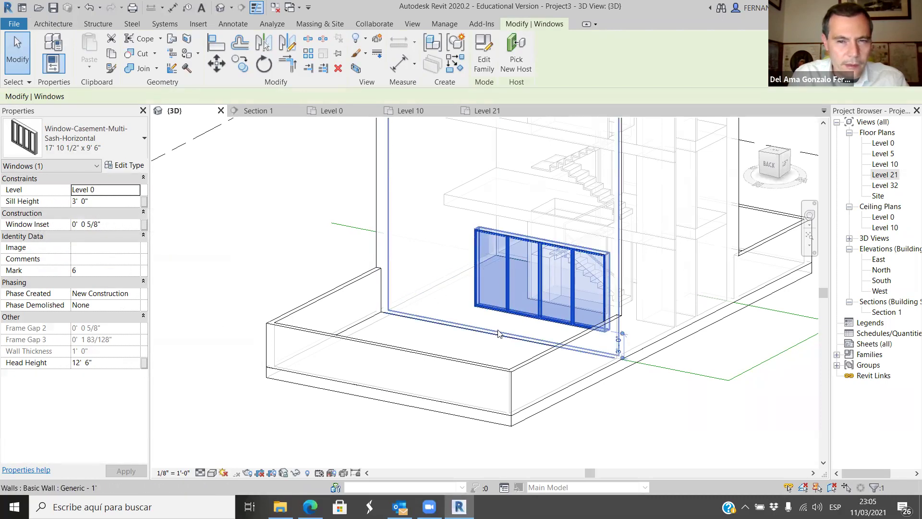
click(98, 198)
text(0)
key(Return)
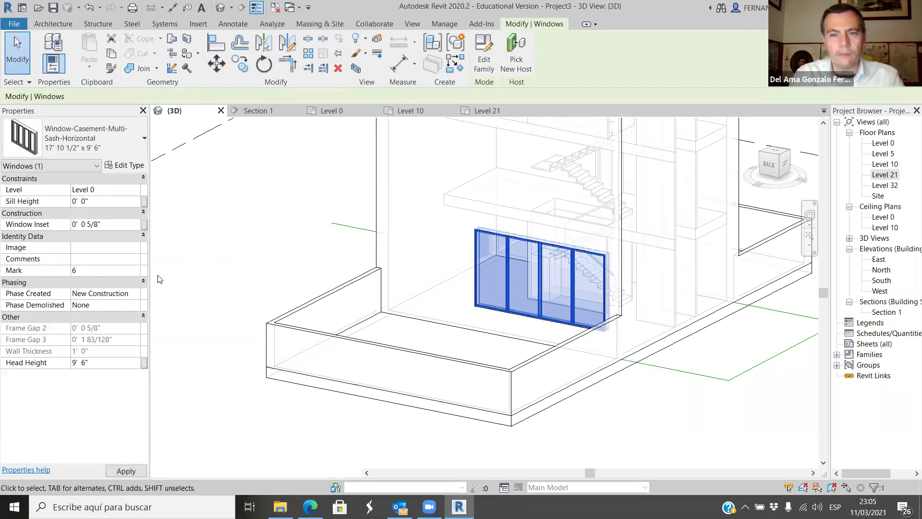
click(545, 442)
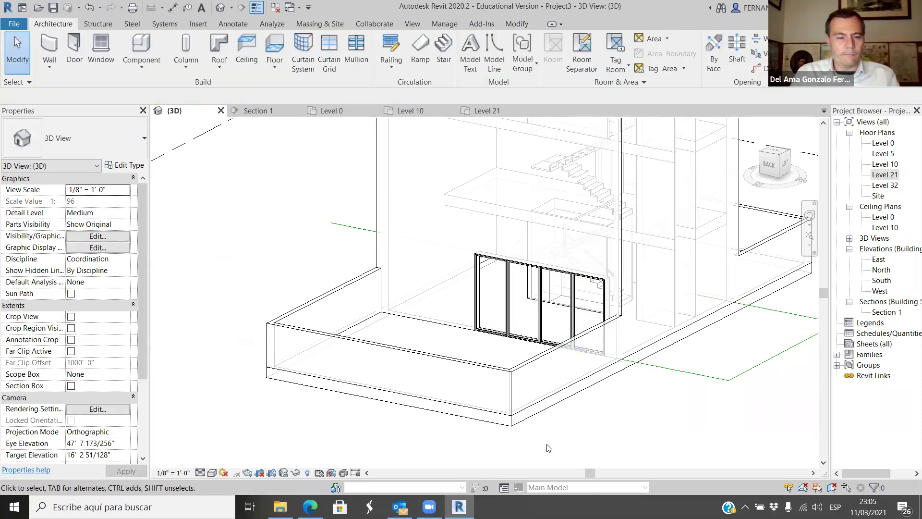
Orbit the 3D model to check the window, then return to the Level 0 plan.
shift+middle_drag(636, 469, 538, 336)
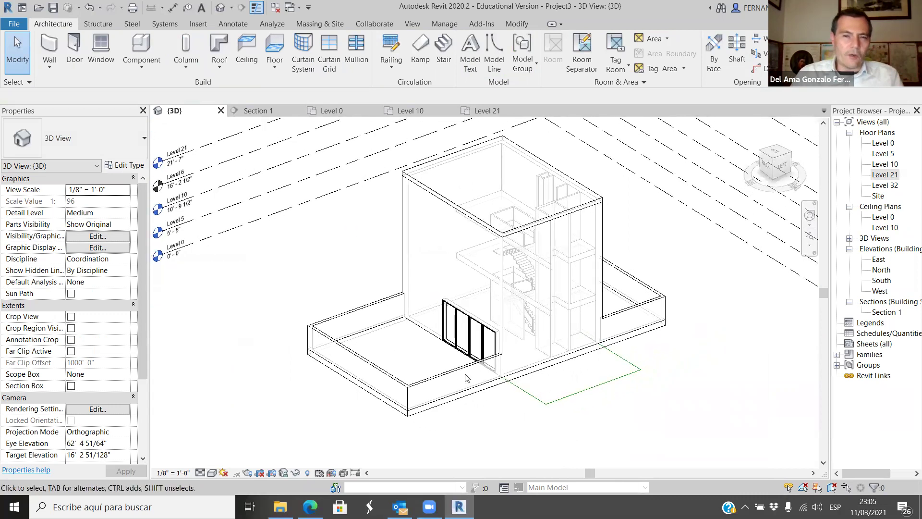
scroll(537, 333, up, 3)
shift+middle_drag(479, 448, 433, 298)
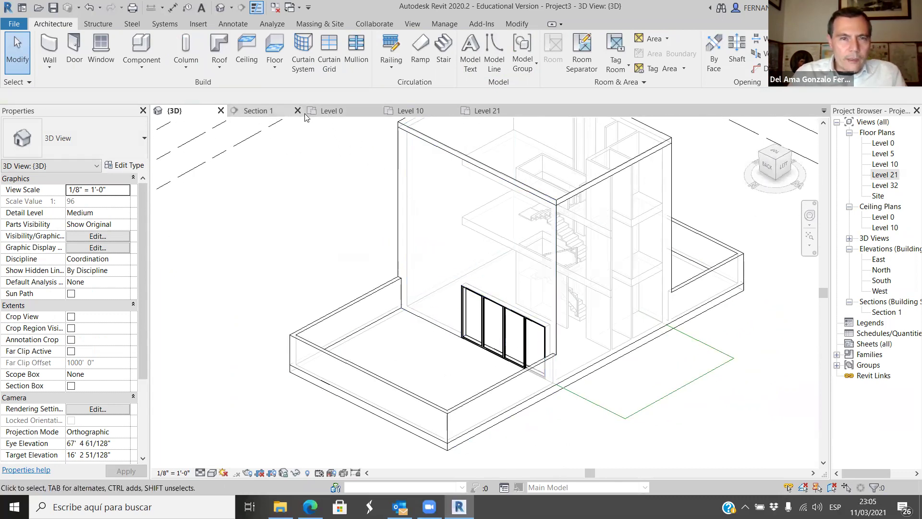
click(331, 110)
scroll(682, 283, up, 3)
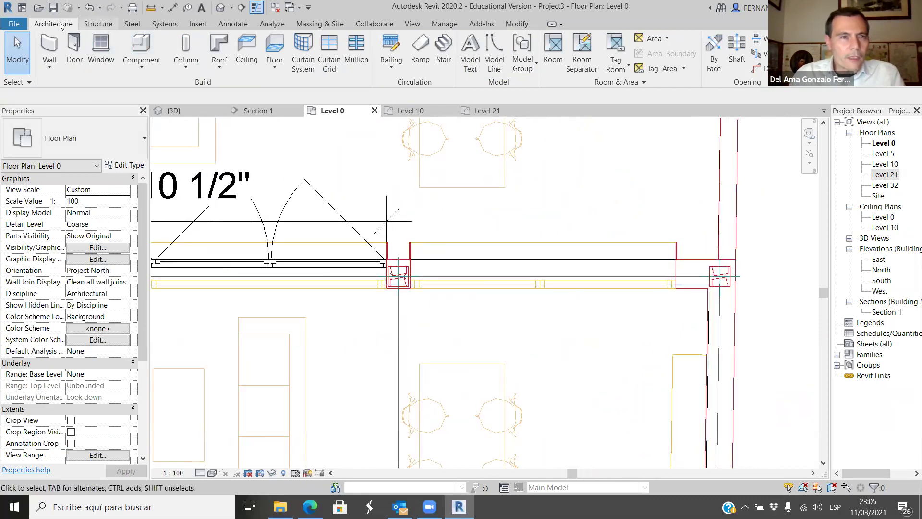
With the Aligned dimension tool active, pan along the Level 0 wall to check the 10' - 2 1/2" opening.
click(233, 23)
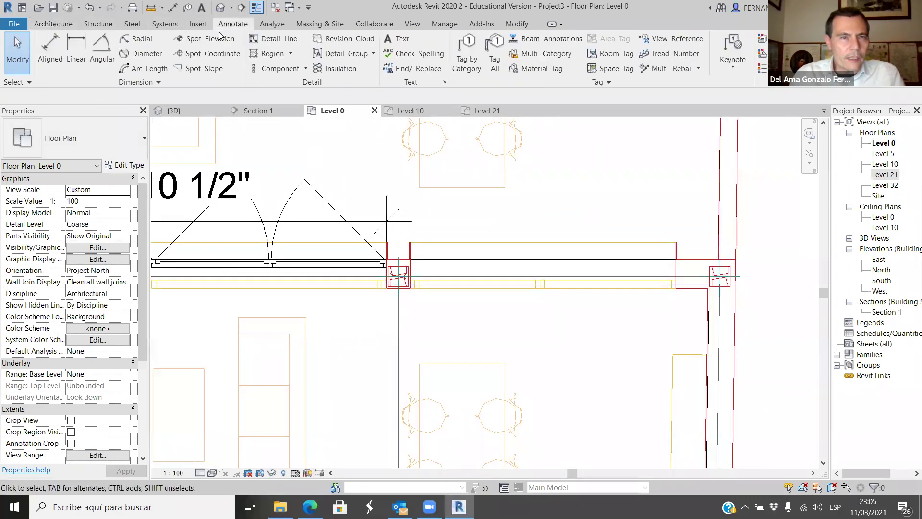
click(52, 52)
scroll(403, 267, up, 3)
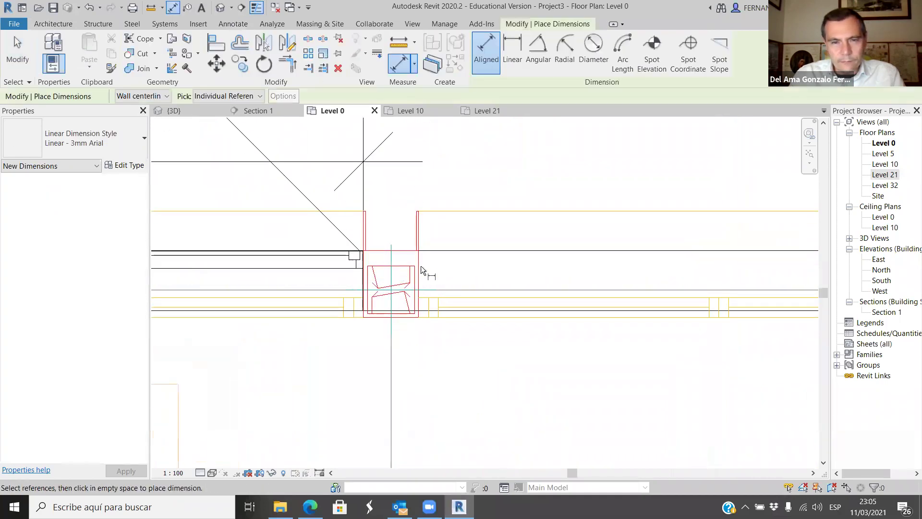
middle_drag(421, 276, 722, 275)
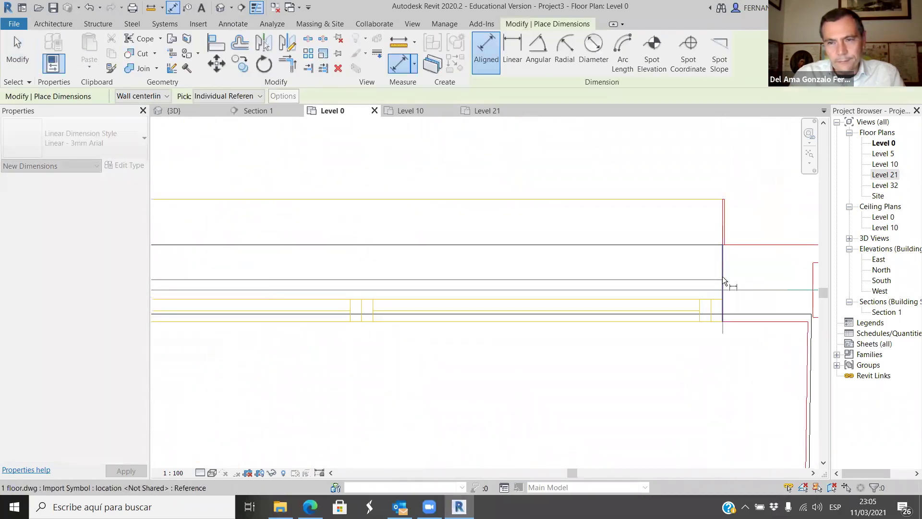
scroll(719, 281, down, 3)
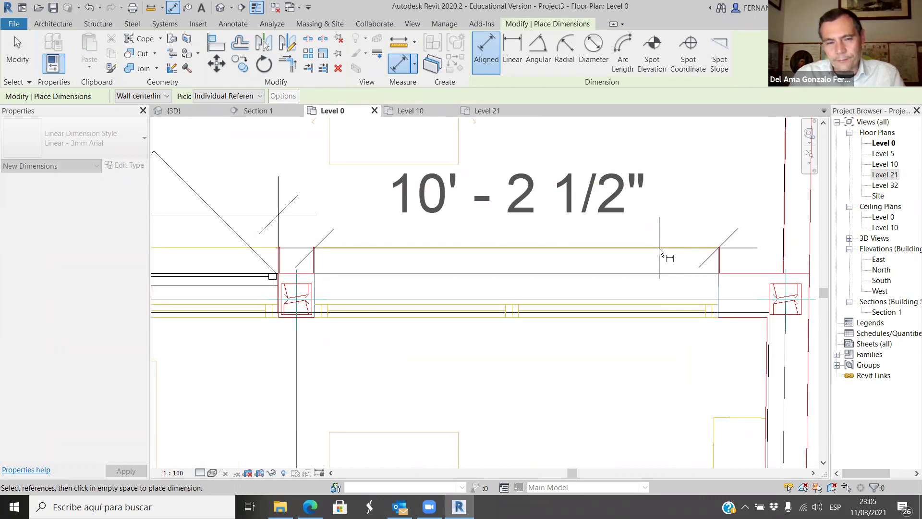
scroll(659, 247, down, 1)
scroll(303, 242, down, 3)
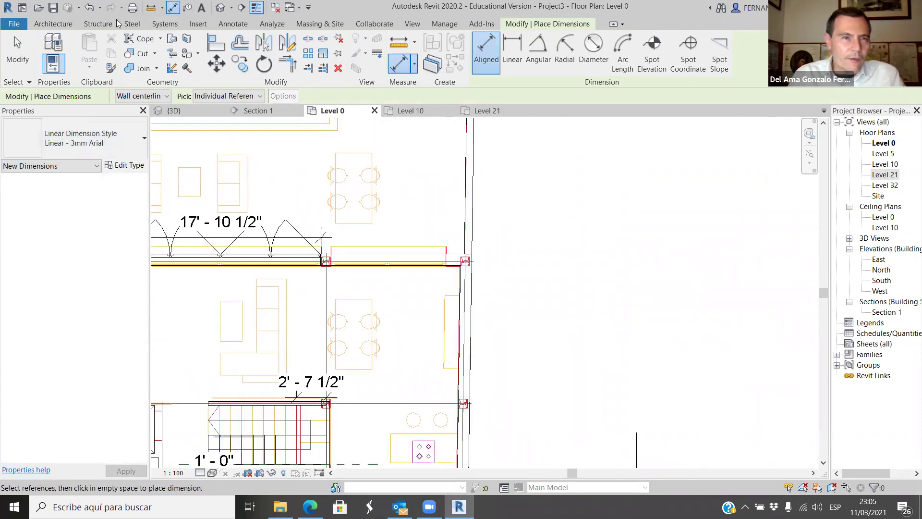
Start a window and choose the M_Fixed 0915 x 1830mm type.
click(58, 24)
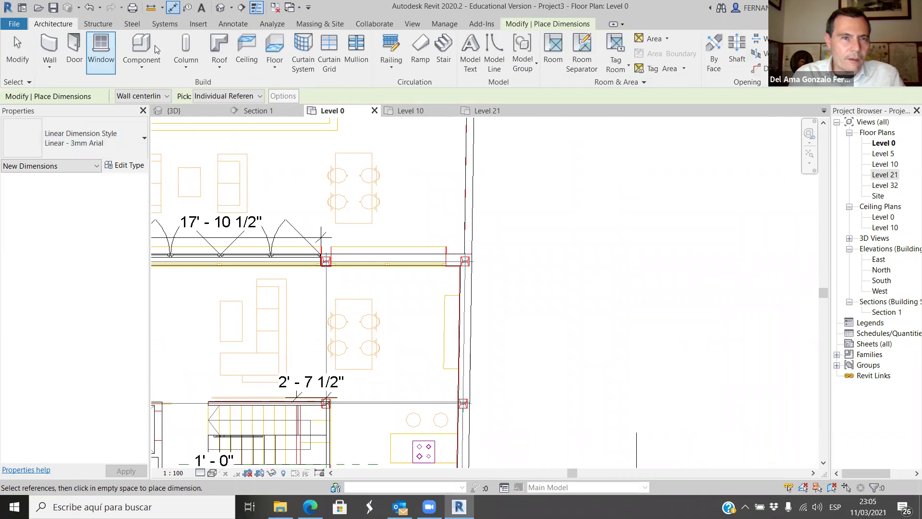
click(100, 51)
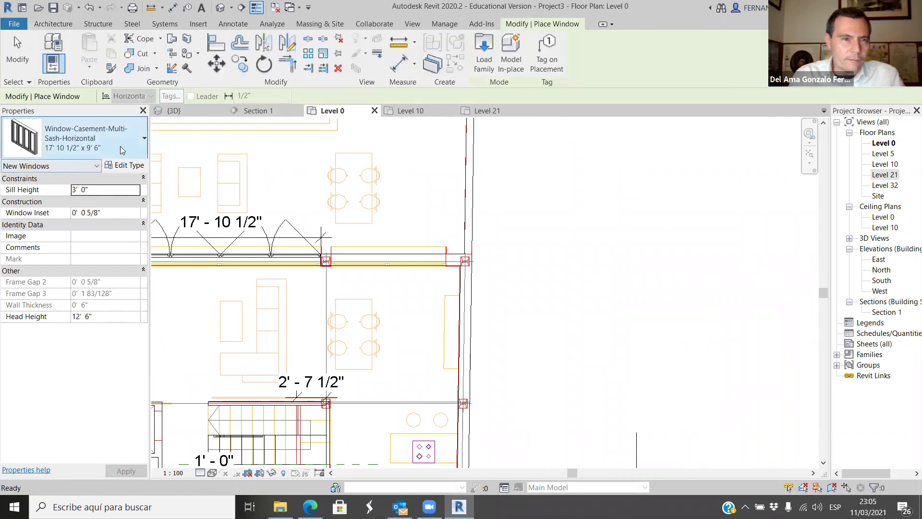
click(97, 150)
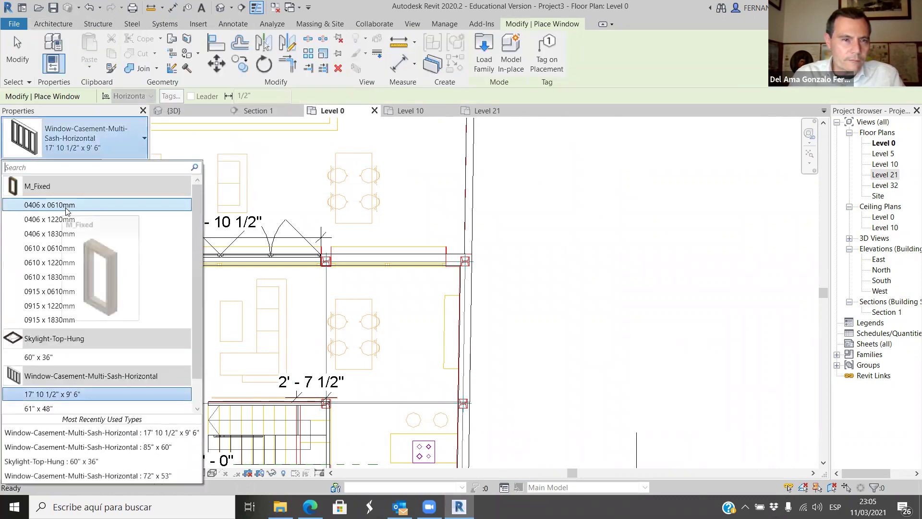
click(69, 320)
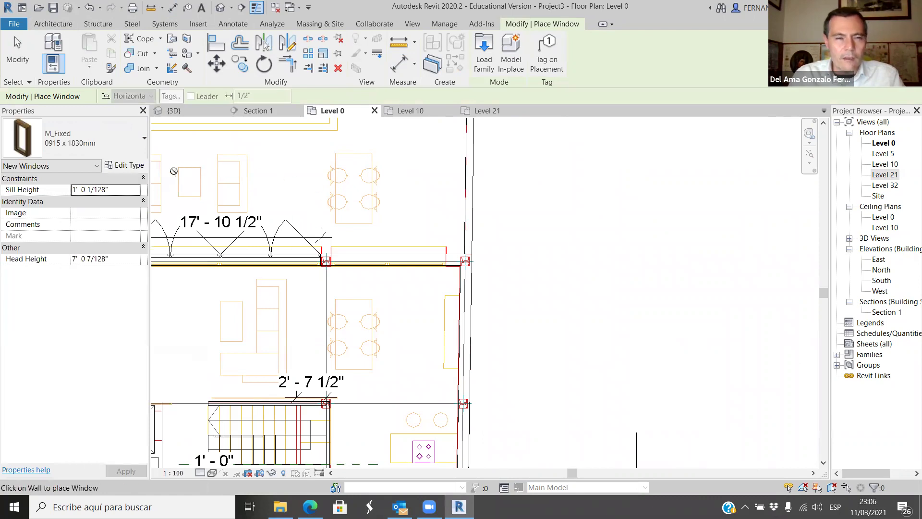
Duplicate it as a new type named 9' 6" x 9' 6".
click(126, 166)
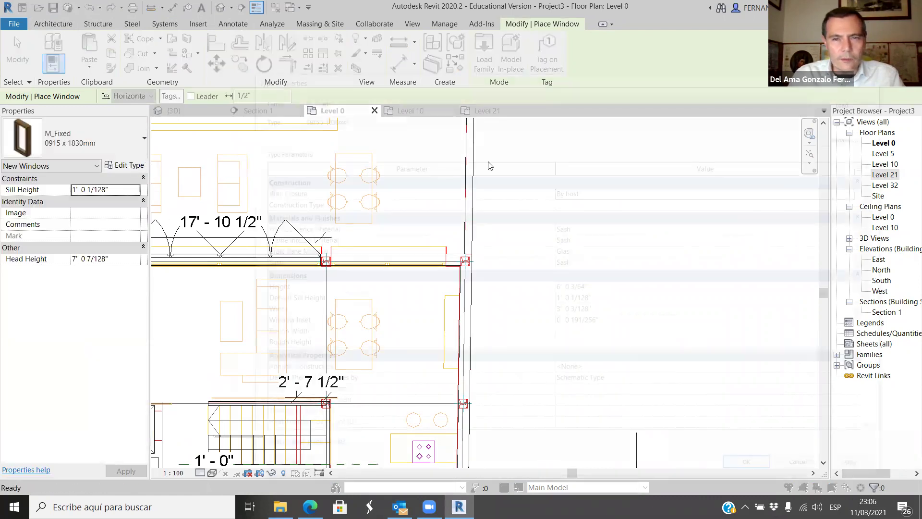
click(852, 117)
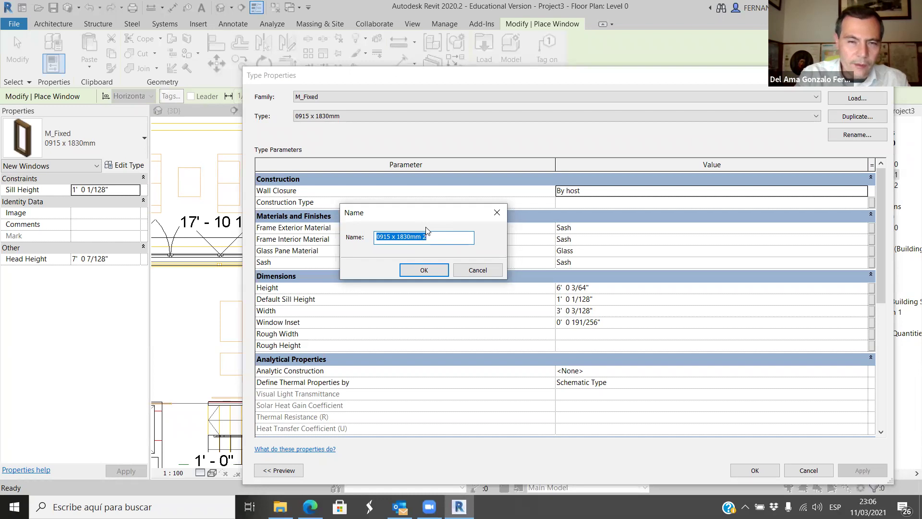
text(9)
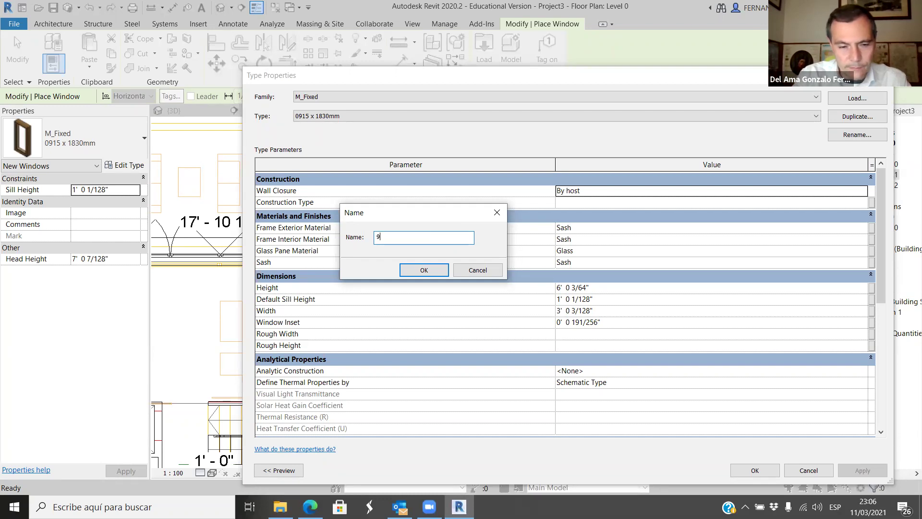
text(' )
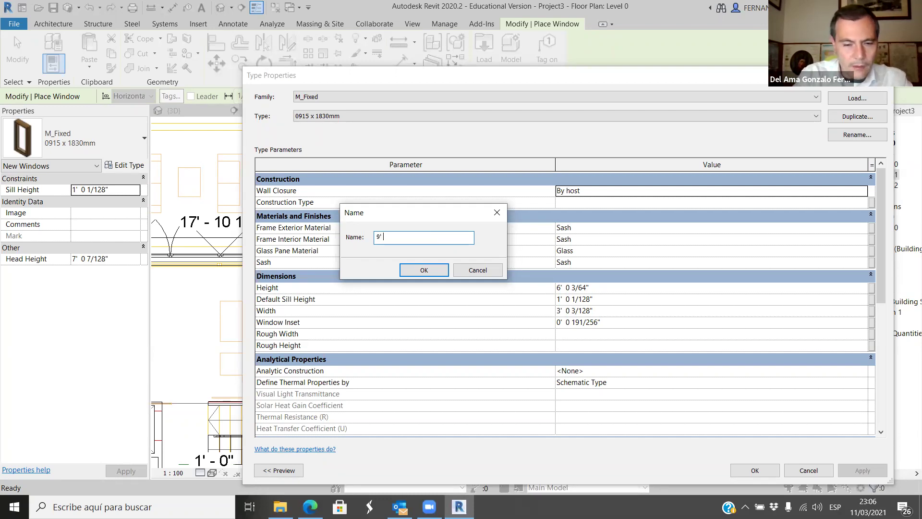
text(6" x 9' 6)
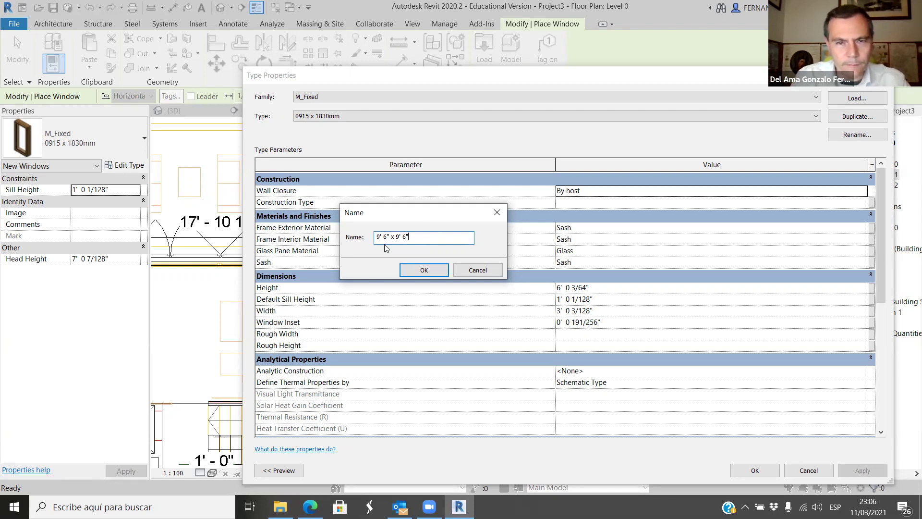
click(417, 270)
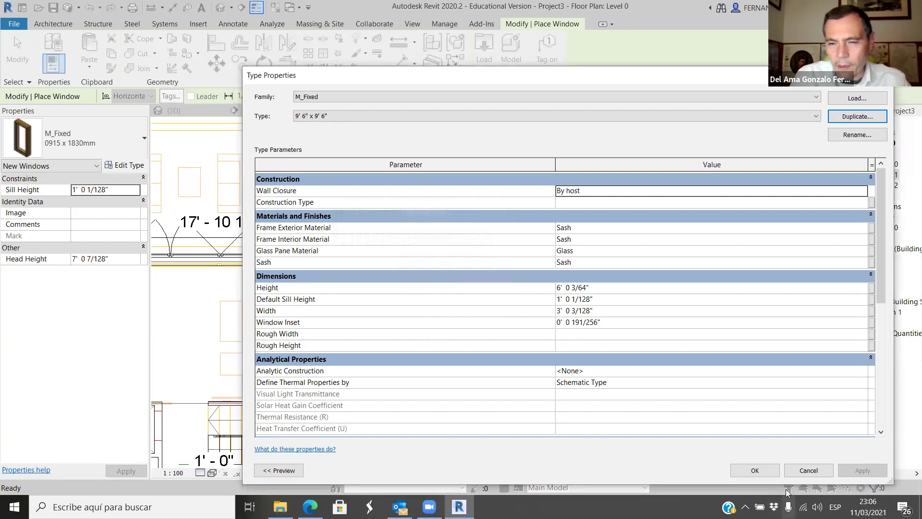
click(752, 465)
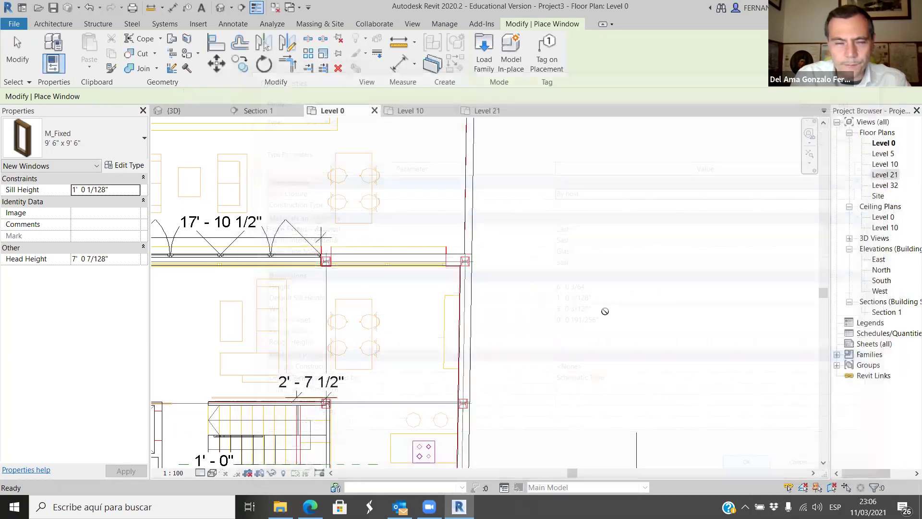
Give the 9' 6" x 9' 6" window type a Height and Width of 9' 6" and apply.
scroll(384, 259, up, 2)
scroll(382, 264, up, 1)
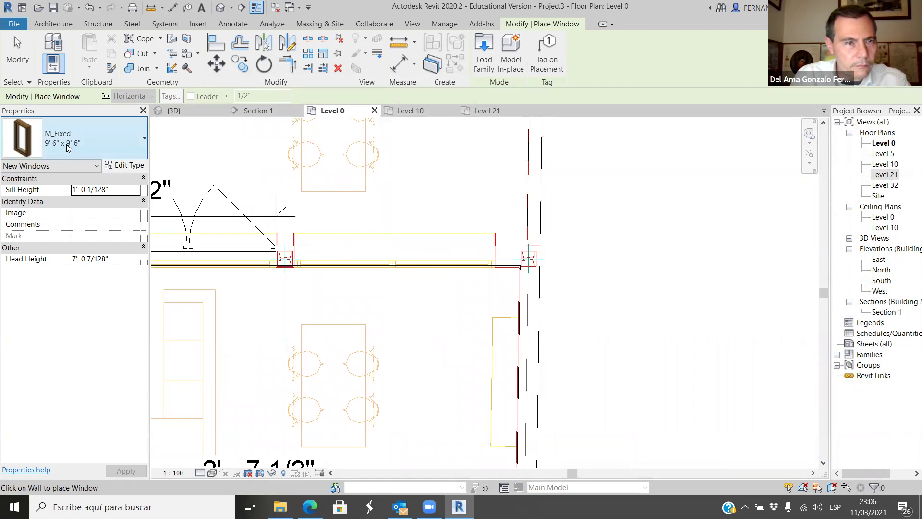
click(137, 165)
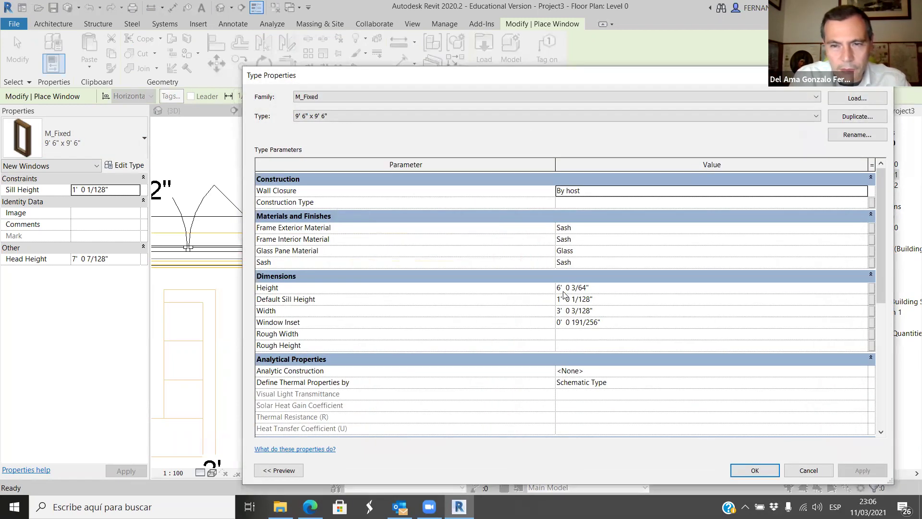
click(584, 288)
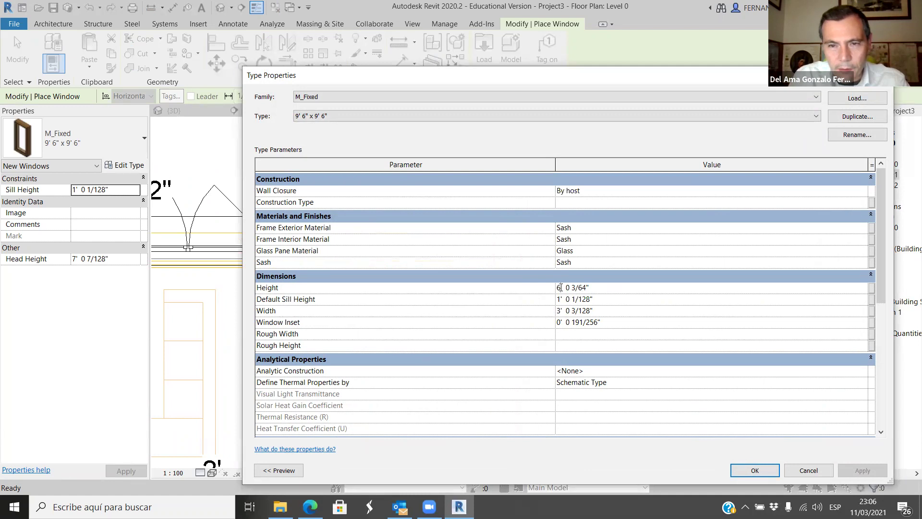
text(9'  6)
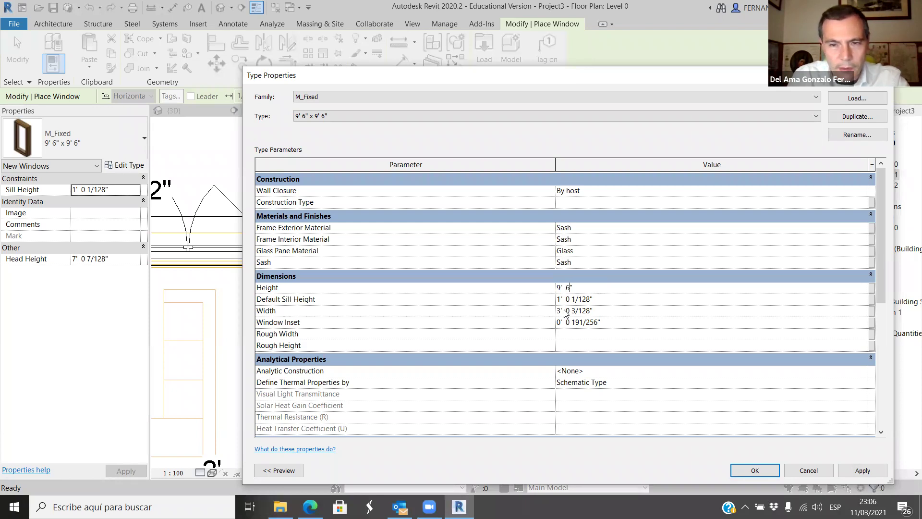
click(561, 309)
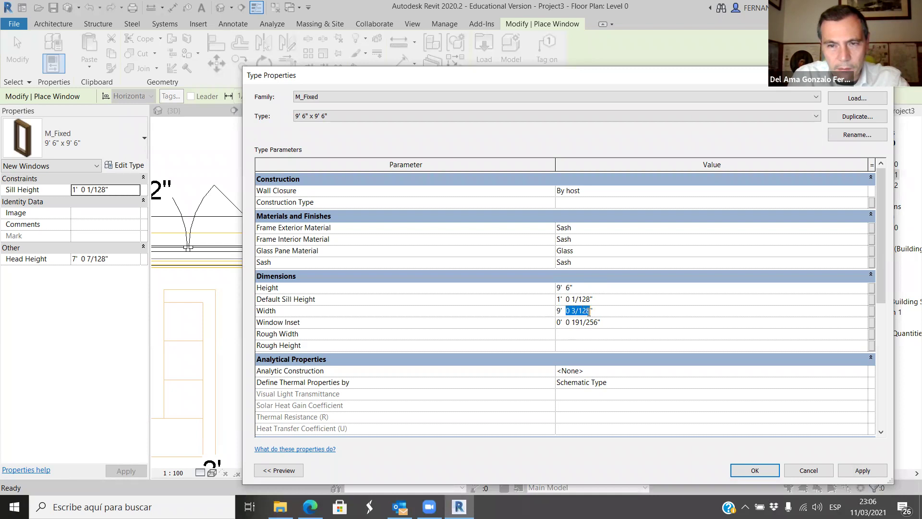
text(6)
key(Return)
click(848, 471)
click(764, 471)
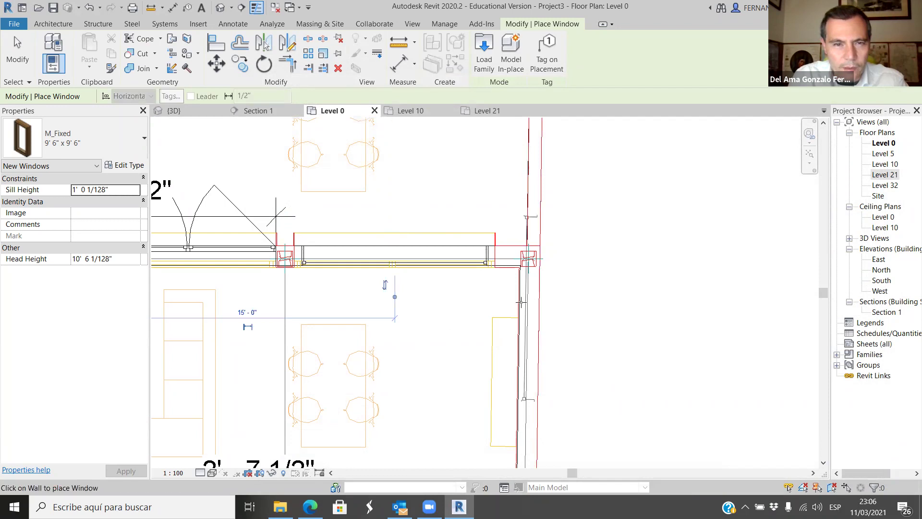
In the 3D view, lower the new fixed window's Sill Height to 0.
scroll(541, 315, down, 2)
key(Escape)
scroll(607, 282, down, 3)
click(174, 110)
scroll(436, 311, up, 2)
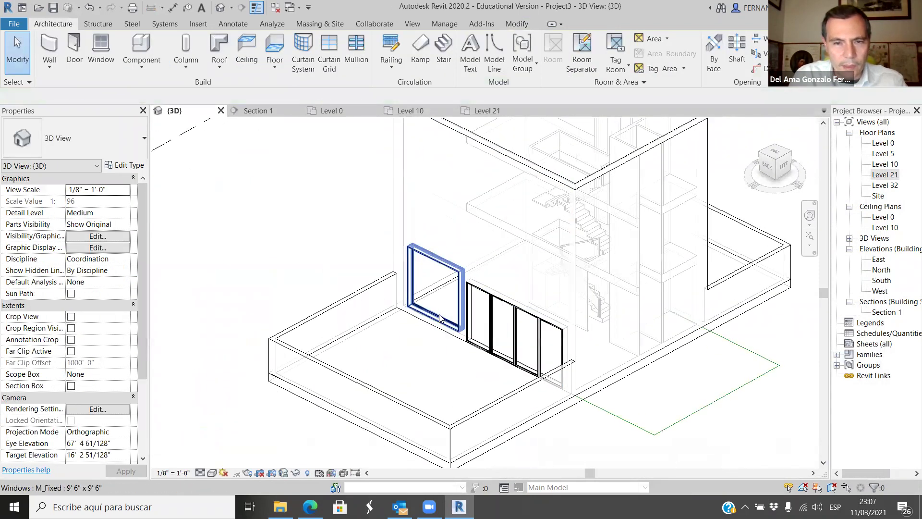
click(437, 311)
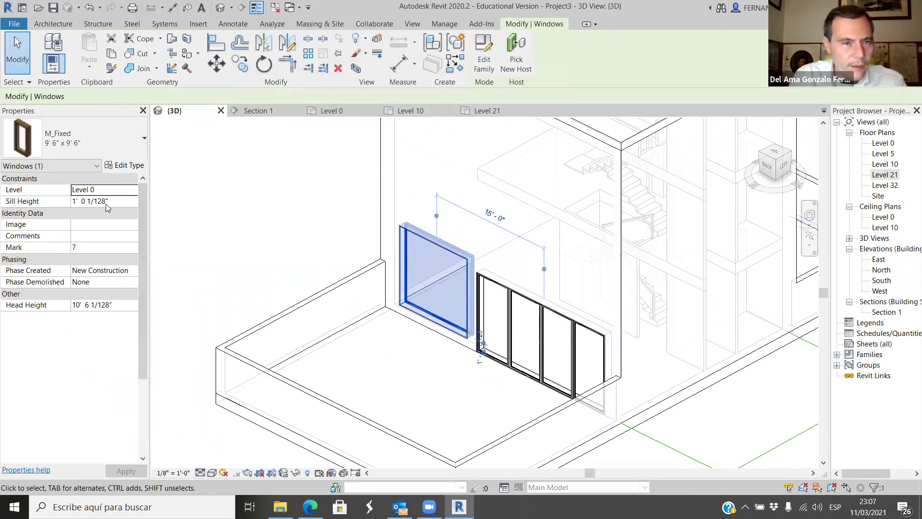
click(115, 201)
drag(116, 201, 38, 206)
text(0)
click(317, 246)
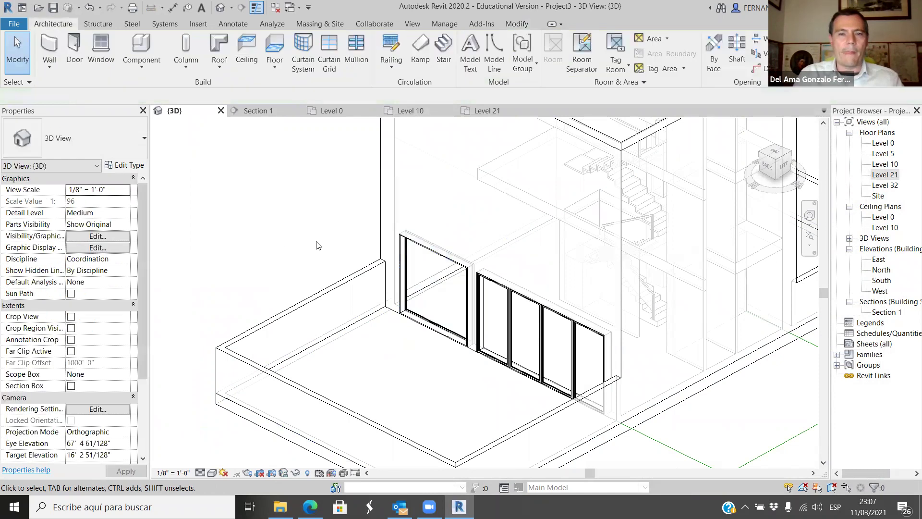
Orbit and zoom the 3D model to inspect the windows and stairs from several angles.
scroll(351, 349, down, 5)
shift+middle_drag(400, 338, 519, 312)
scroll(509, 302, up, 3)
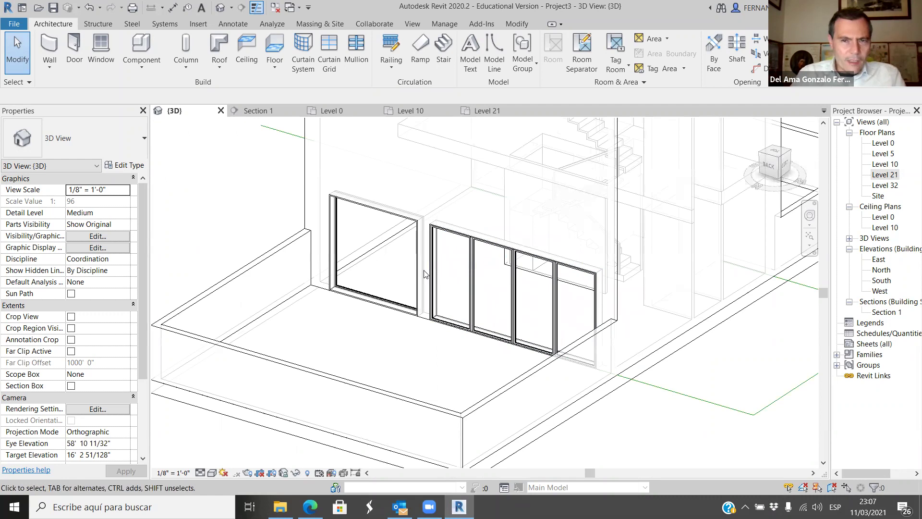
scroll(499, 305, up, 3)
scroll(565, 401, down, 5)
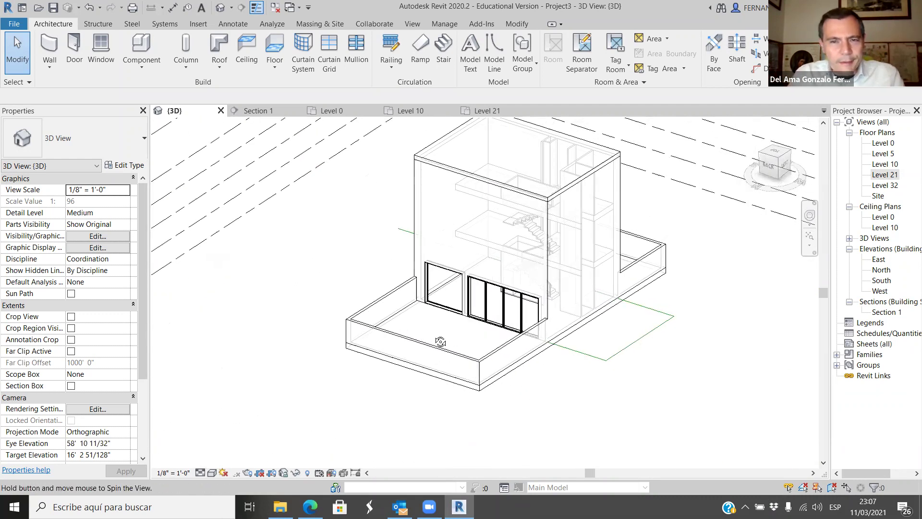
shift+middle_drag(445, 404, 543, 327)
scroll(531, 235, up, 4)
scroll(532, 236, down, 2)
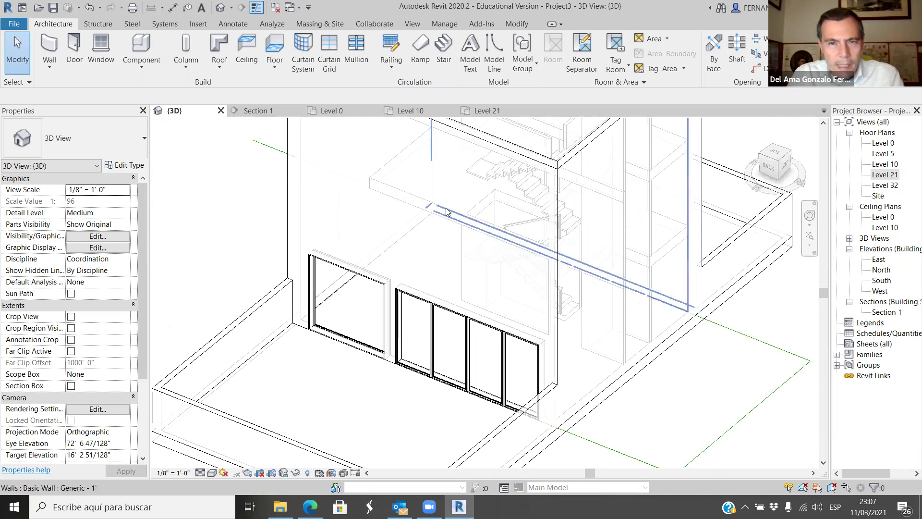
shift+middle_drag(538, 384, 495, 376)
scroll(494, 376, down, 5)
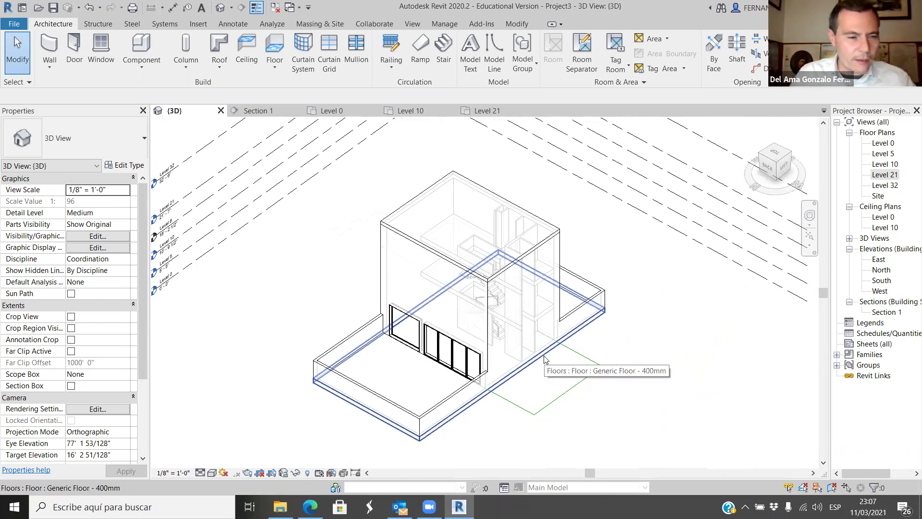
scroll(538, 378, up, 3)
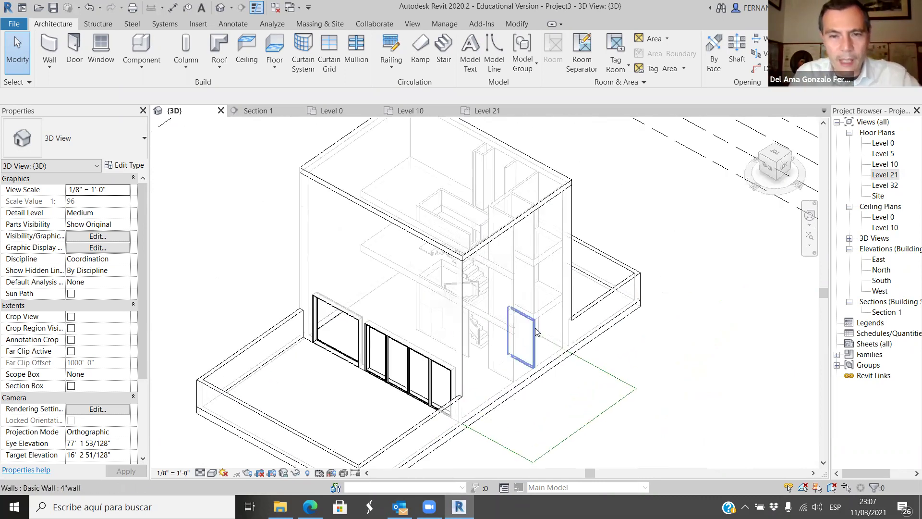
shift+middle_drag(559, 433, 438, 342)
scroll(477, 326, up, 3)
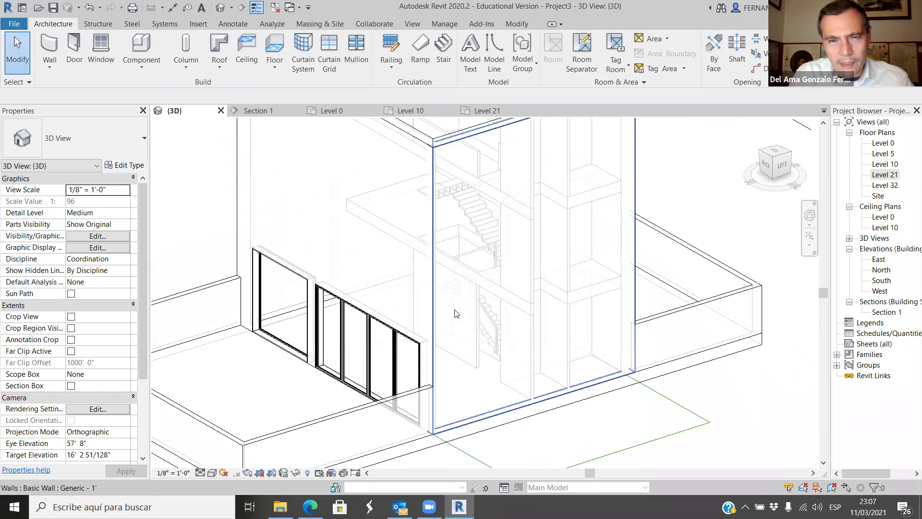
scroll(457, 282, down, 1)
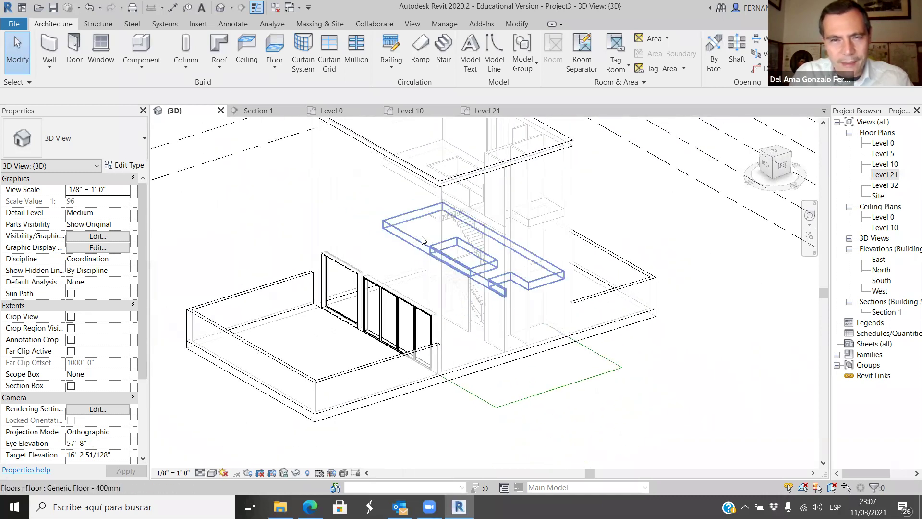
scroll(423, 242, up, 2)
scroll(510, 336, down, 5)
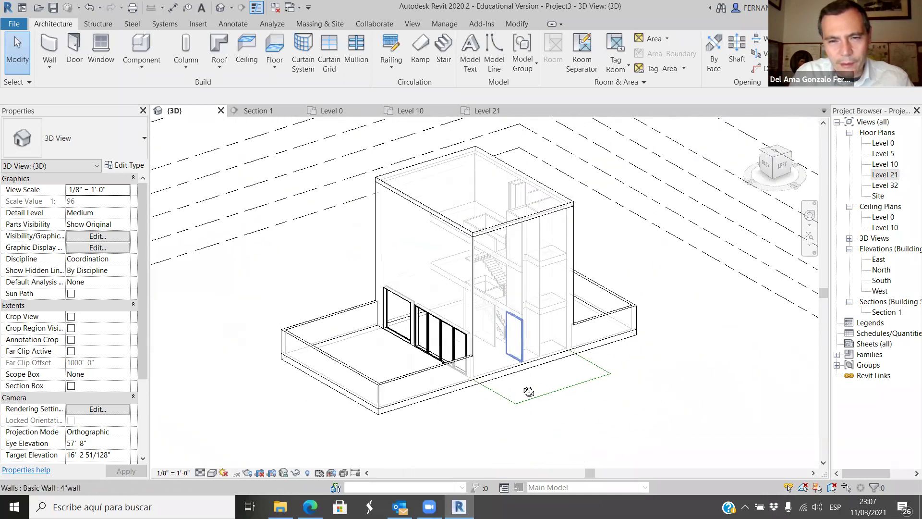
shift+middle_drag(461, 298, 468, 284)
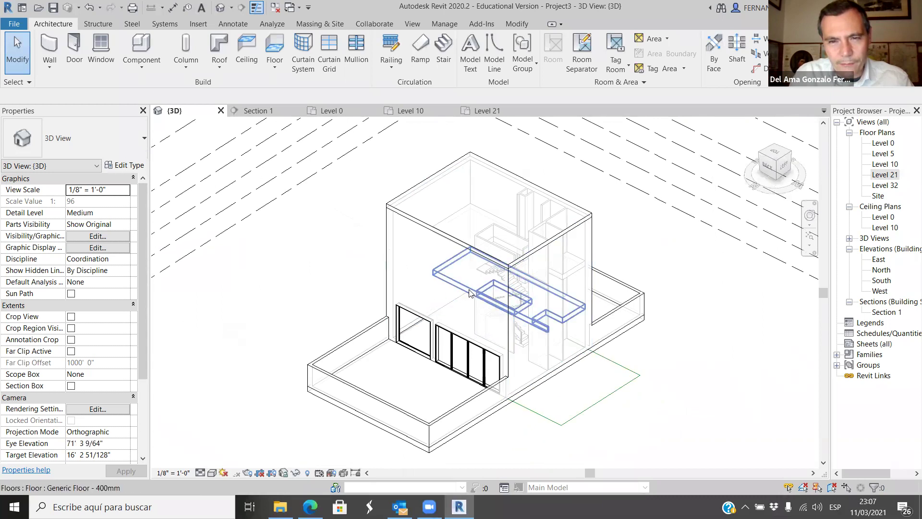
Select the upper Level 10 floor slab to check it, then deselect it.
click(470, 293)
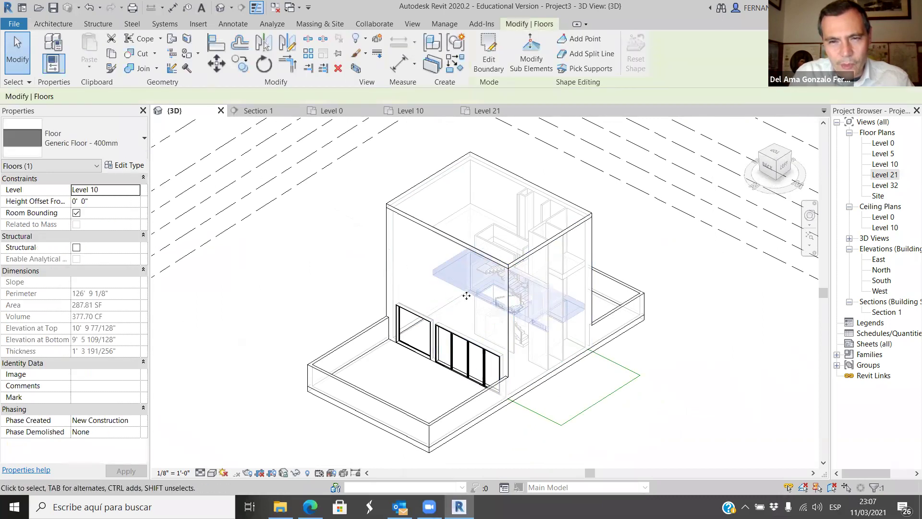
scroll(468, 298, up, 1)
scroll(469, 300, up, 3)
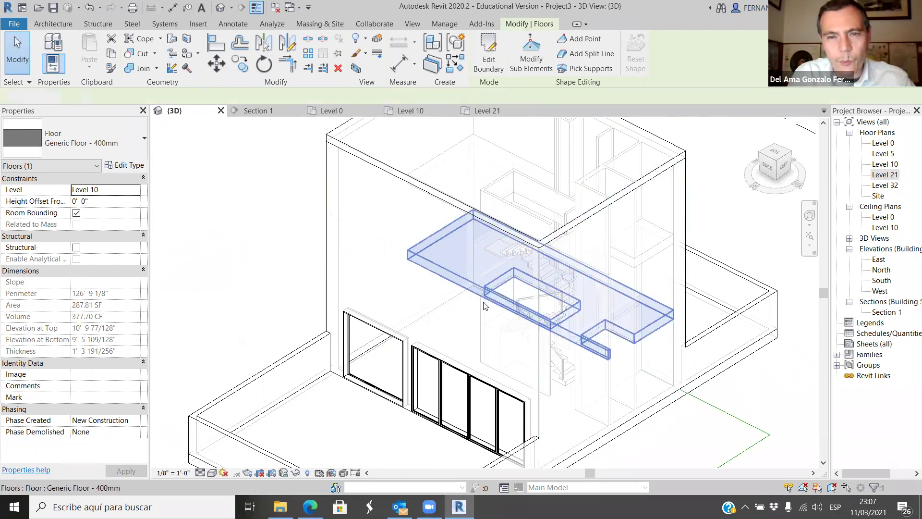
key(Escape)
scroll(429, 262, down, 5)
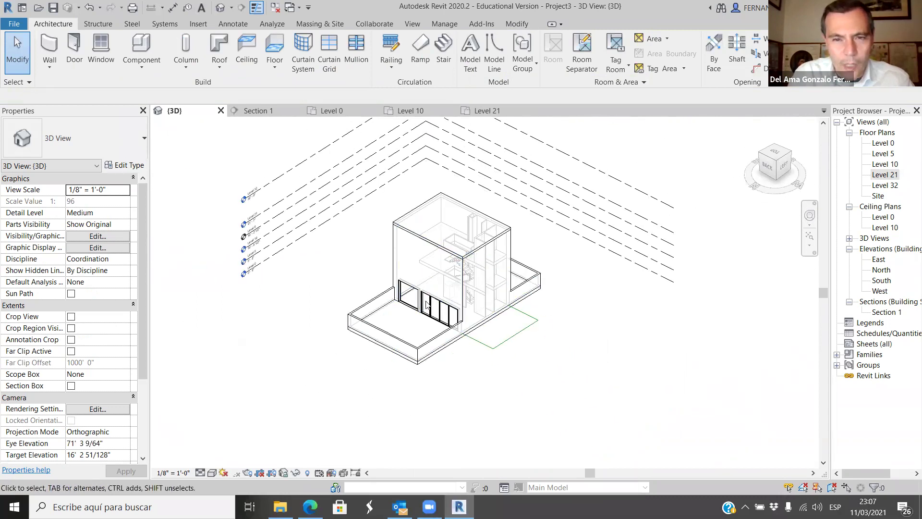
From the exploded views tab, search Bing for 'casa turegano' and show image results.
click(309, 506)
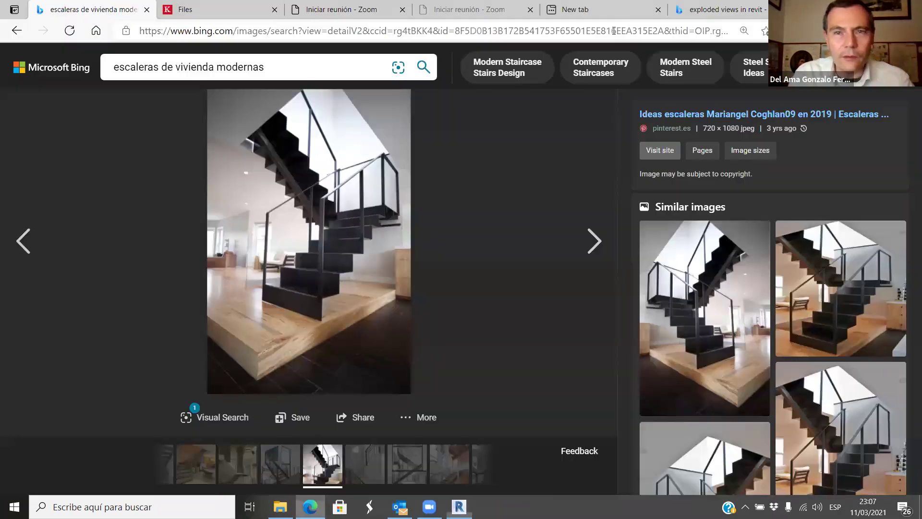
key(ctrl+shift+Tab)
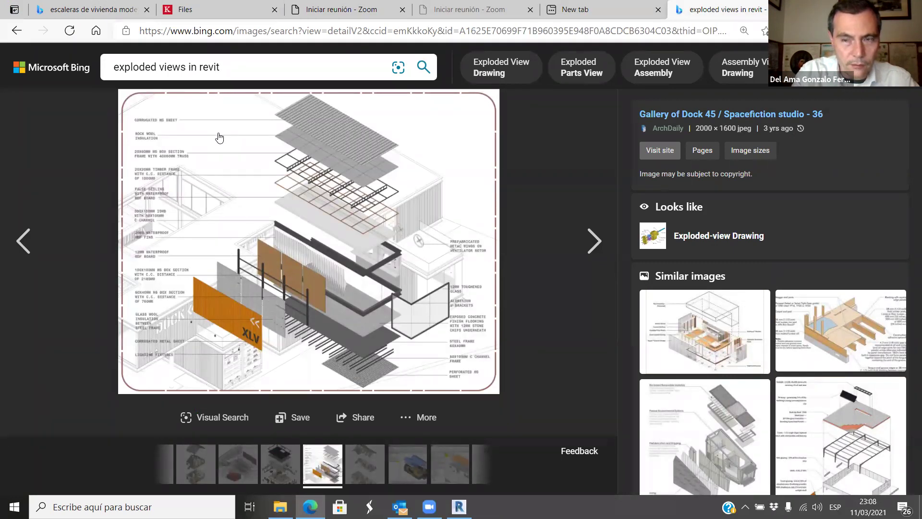
click(196, 32)
text(casa turegano)
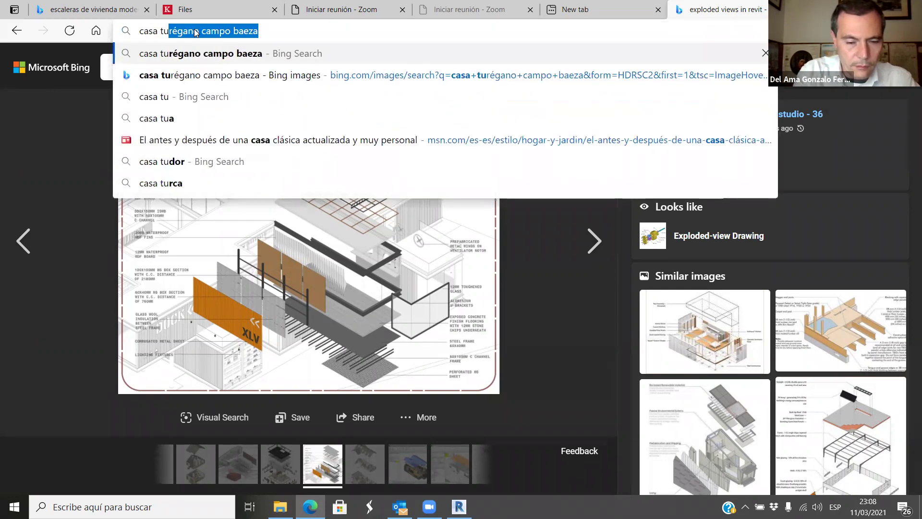
key(Return)
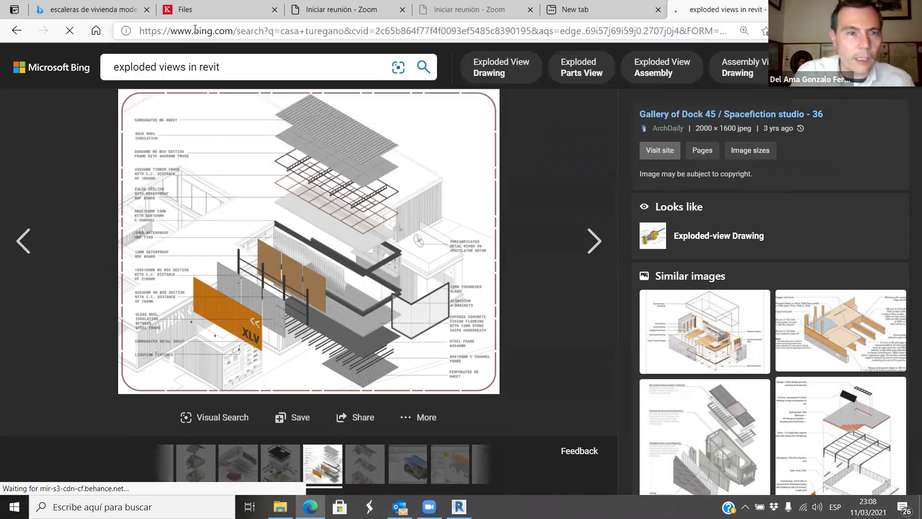
click(200, 97)
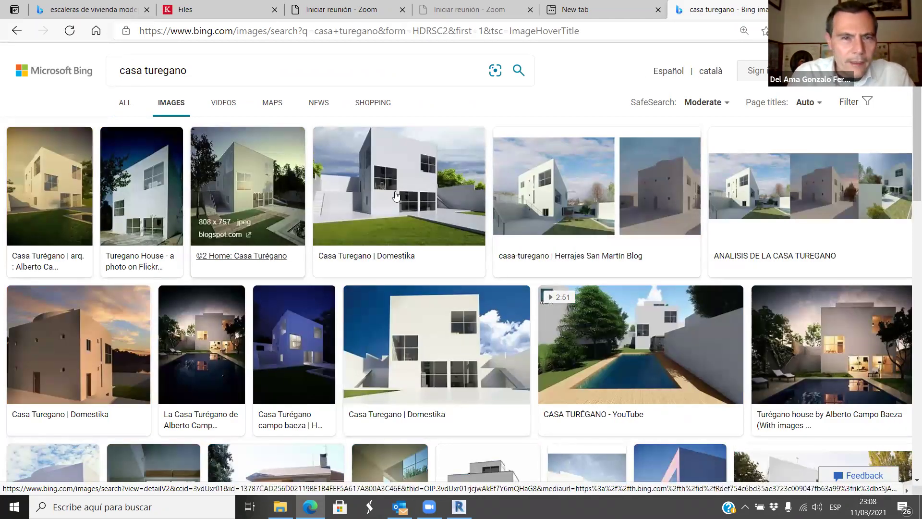
Preview the Casa Turegano | Domestika image, then scroll down the results.
click(401, 206)
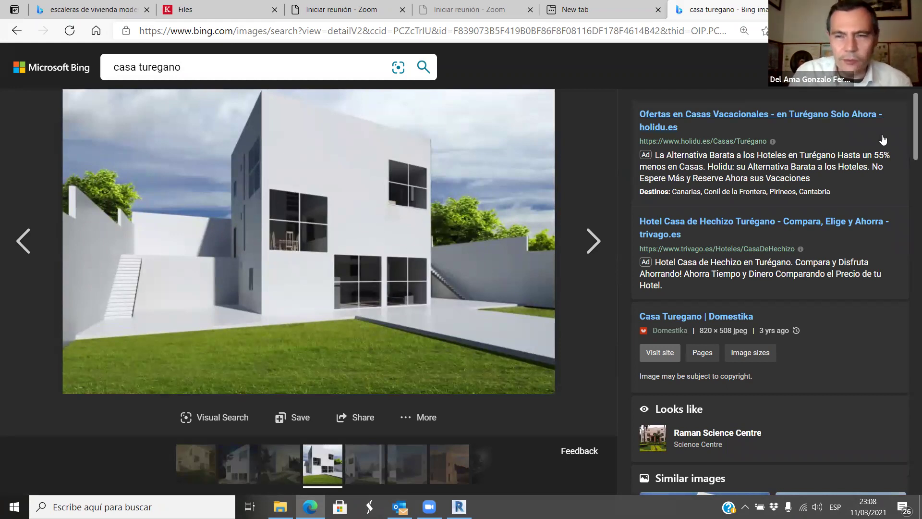
click(867, 77)
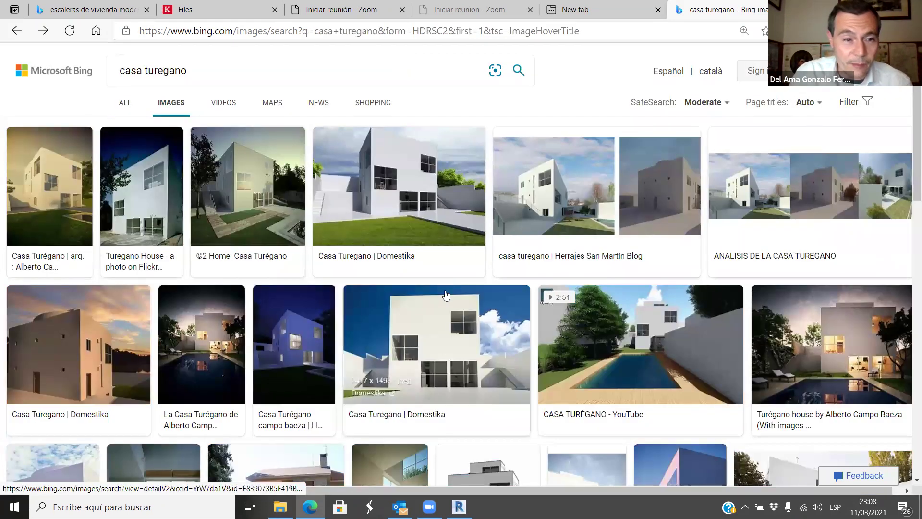
scroll(442, 300, down, 1)
scroll(442, 301, down, 1)
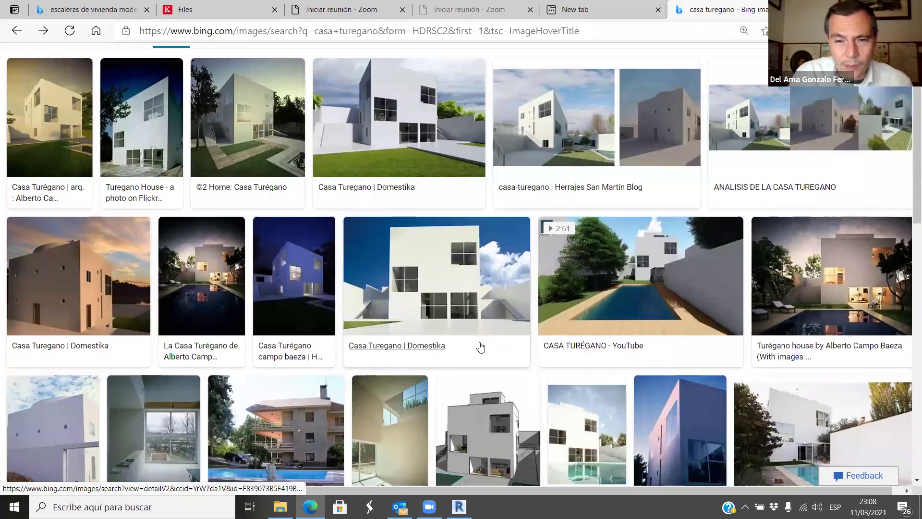
scroll(494, 382, down, 1)
scroll(427, 388, down, 1)
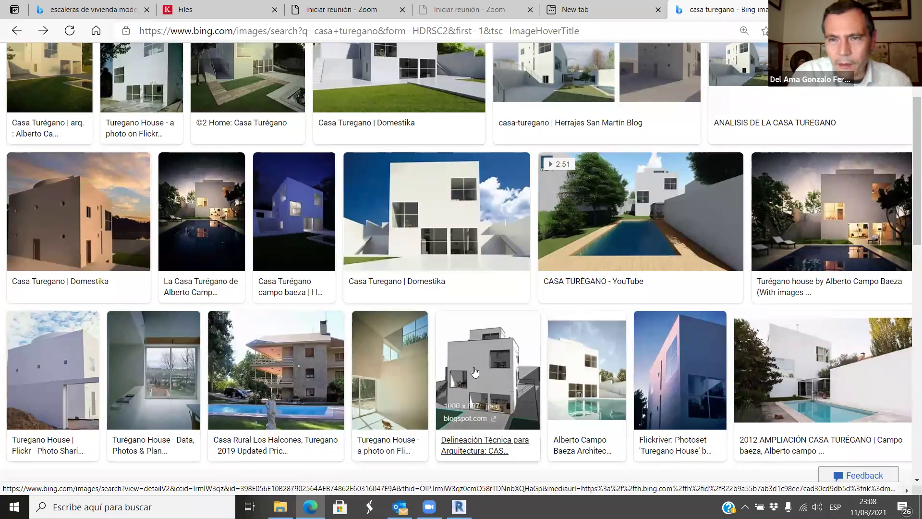
Preview the Domestika image again and browse further through the image results.
click(449, 220)
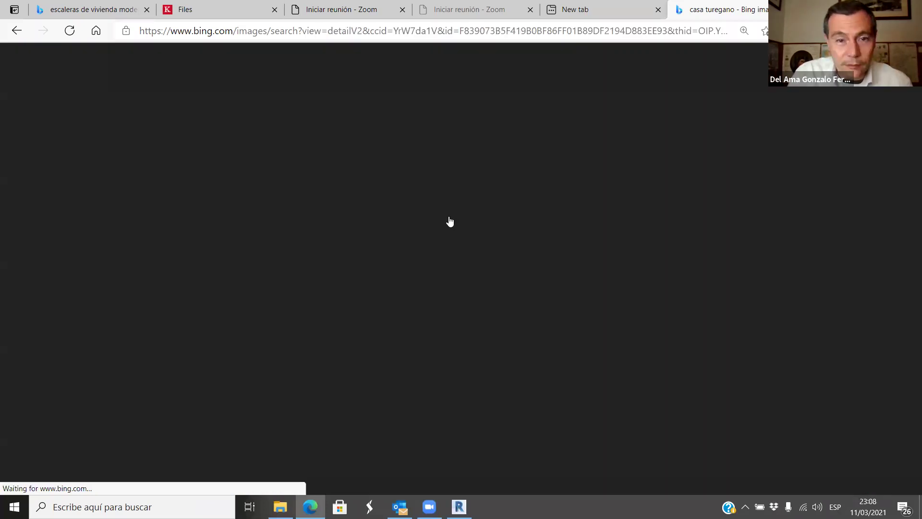
click(901, 98)
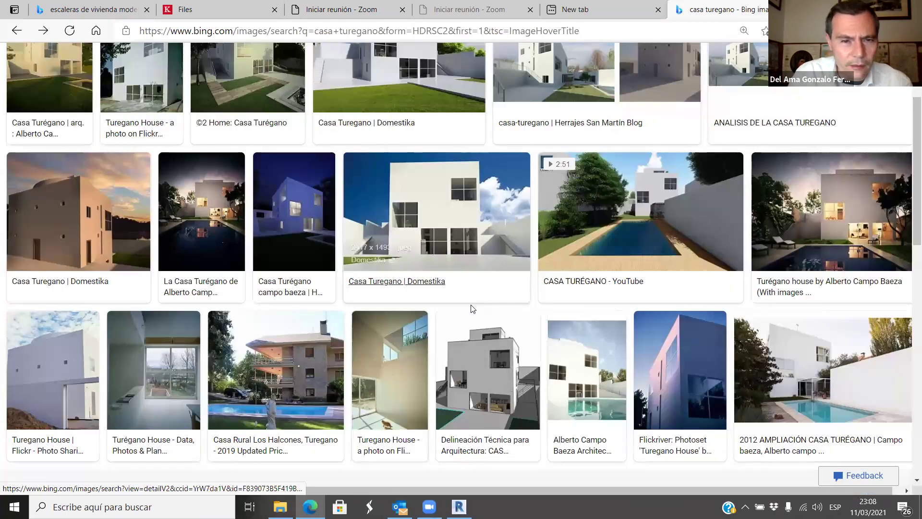
scroll(470, 310, down, 1)
scroll(469, 309, down, 3)
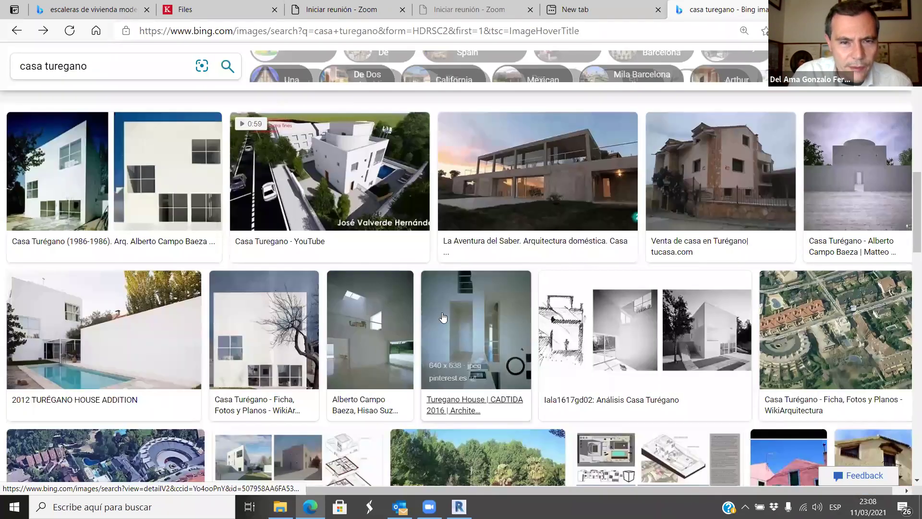
scroll(450, 366, down, 3)
scroll(451, 366, up, 3)
scroll(451, 366, up, 10)
Refine the query to 'casa turégano alberto campo baeza'.
click(216, 71)
text(al)
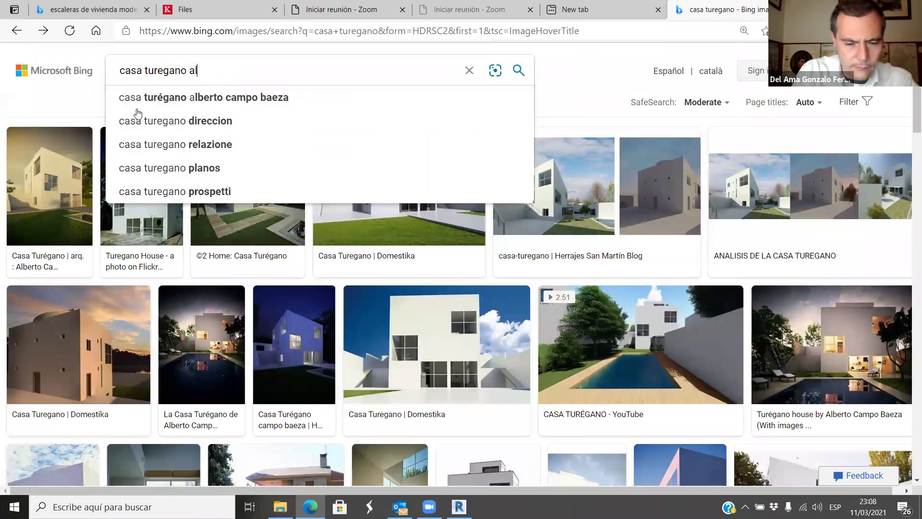
text(bdeto campo)
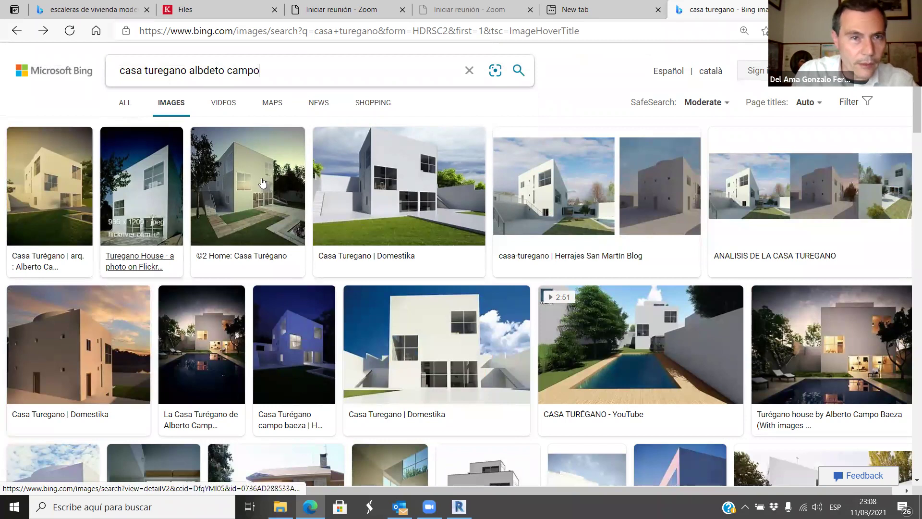
double_click(207, 71)
text(alberto)
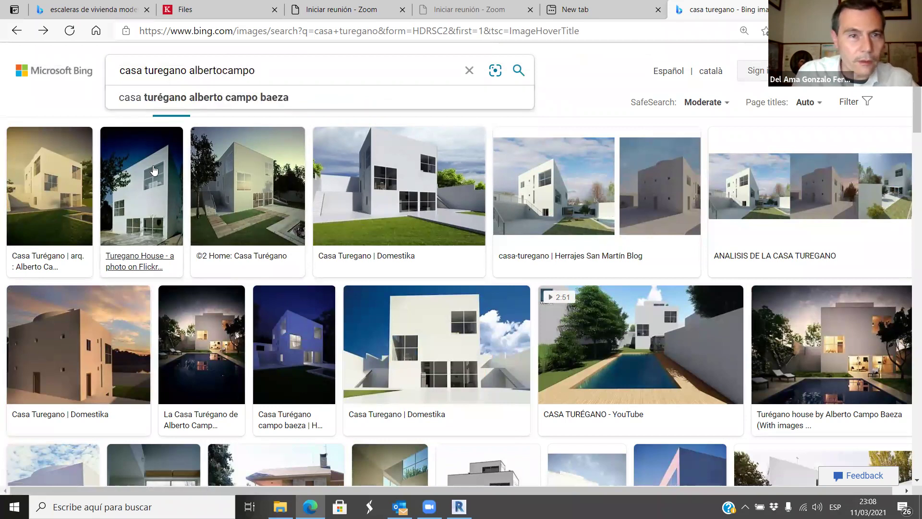
click(246, 109)
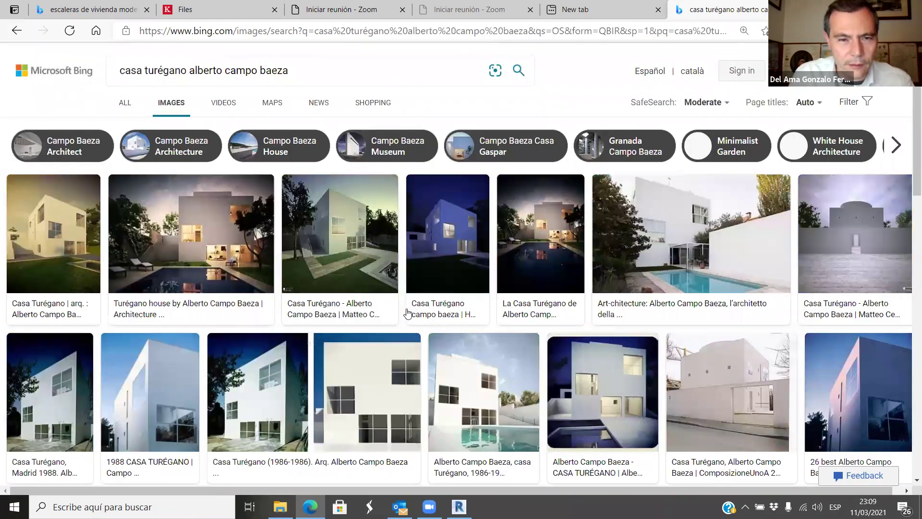
Scroll the new results down to the interior photos and 'Explore more searches' row.
scroll(407, 313, down, 10)
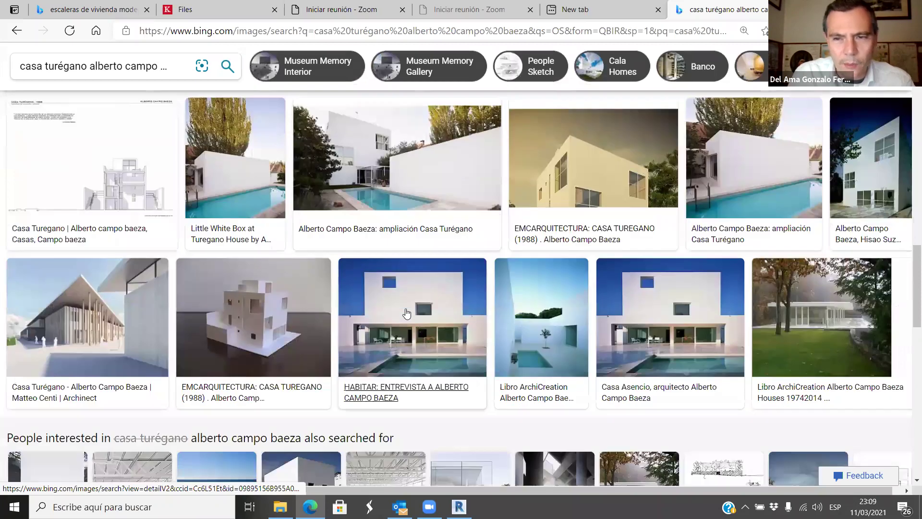
scroll(407, 313, down, 10)
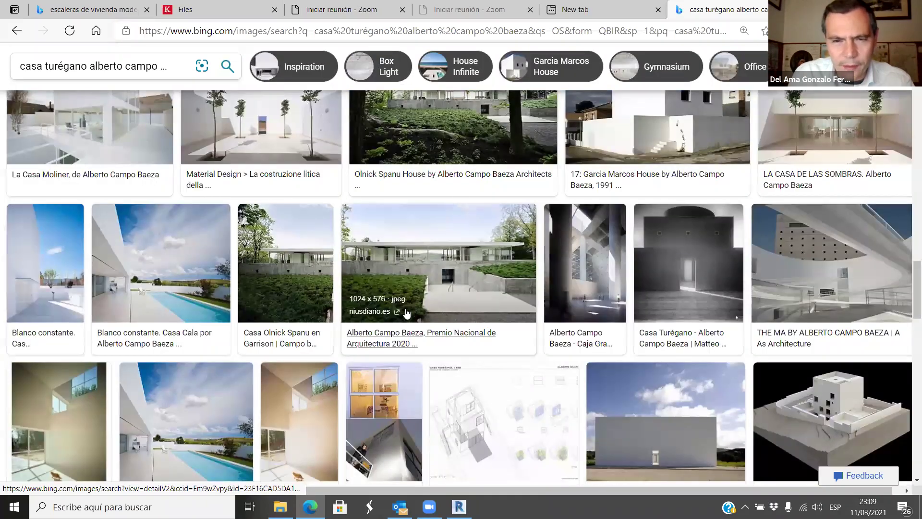
scroll(408, 313, up, 7)
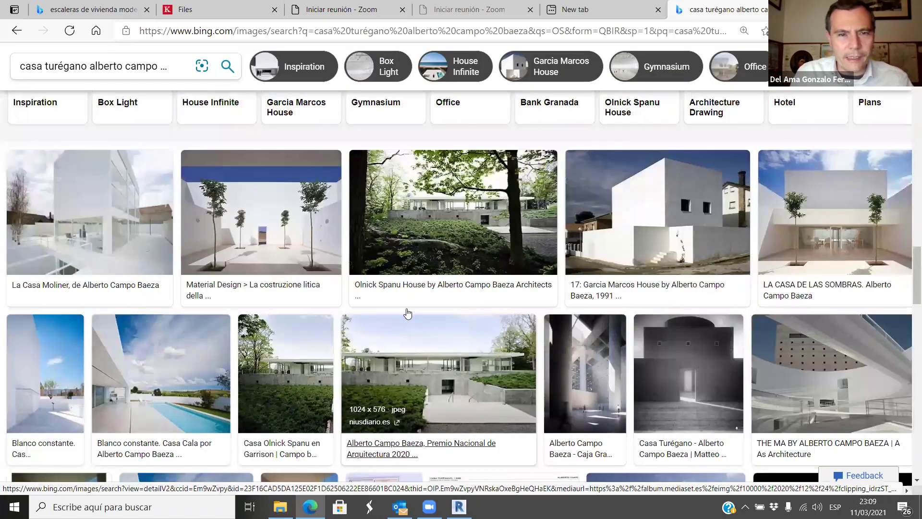
scroll(407, 313, up, 5)
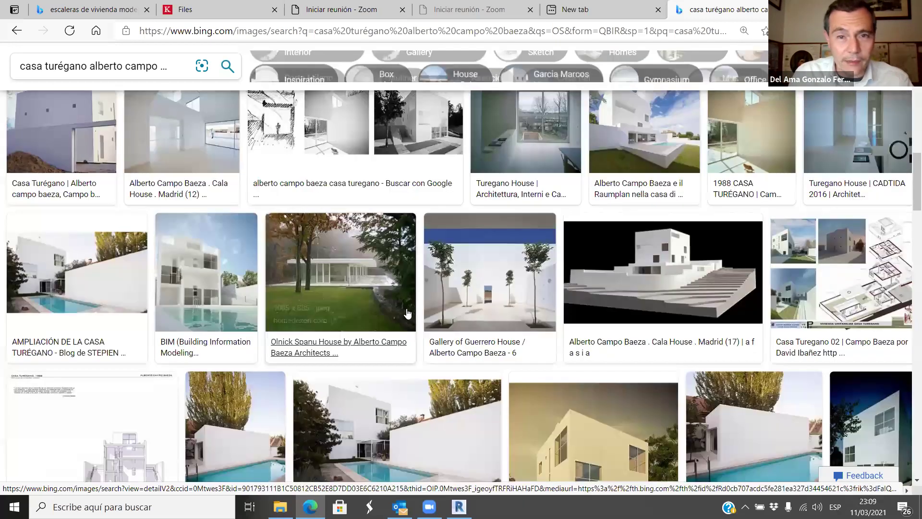
scroll(407, 314, up, 5)
scroll(408, 311, up, 5)
scroll(410, 313, down, 1)
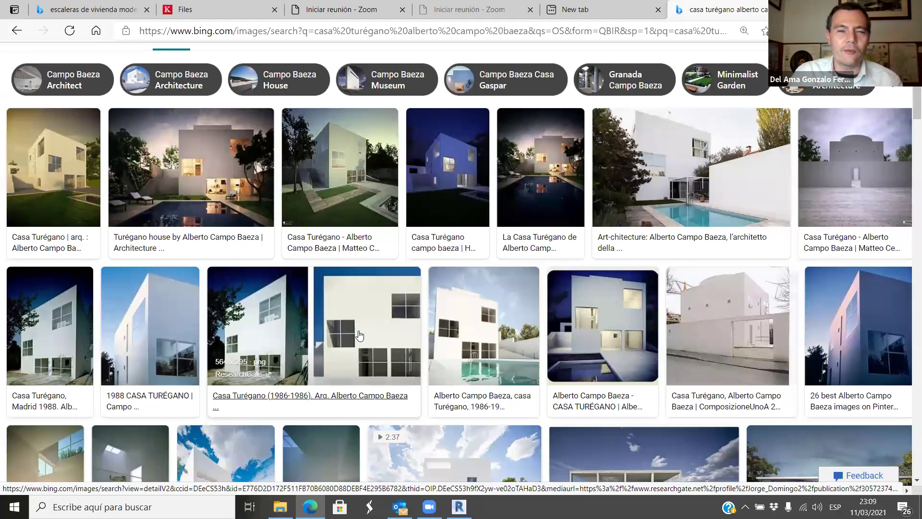
scroll(391, 235, down, 1)
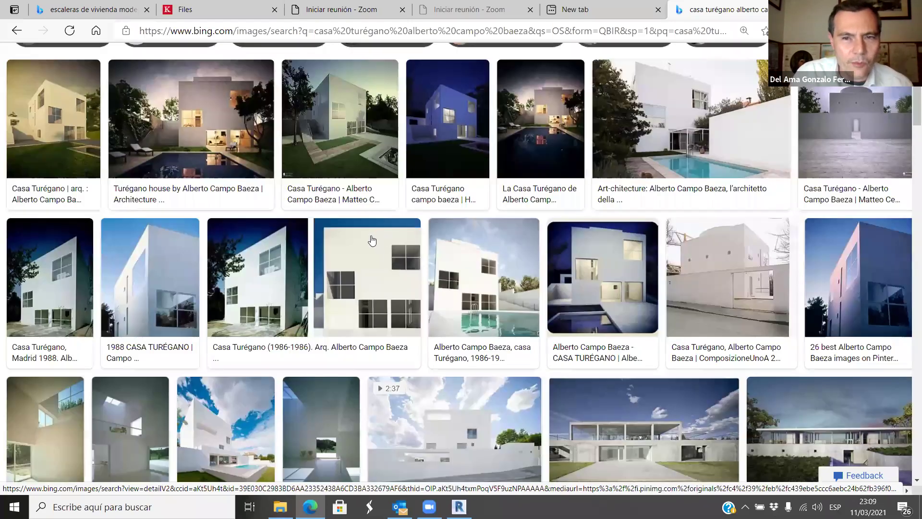
scroll(384, 260, down, 5)
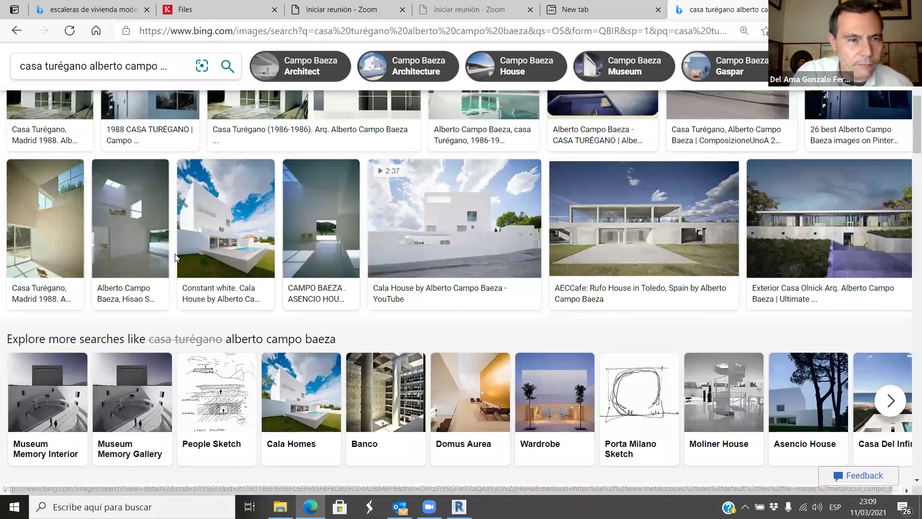
click(132, 237)
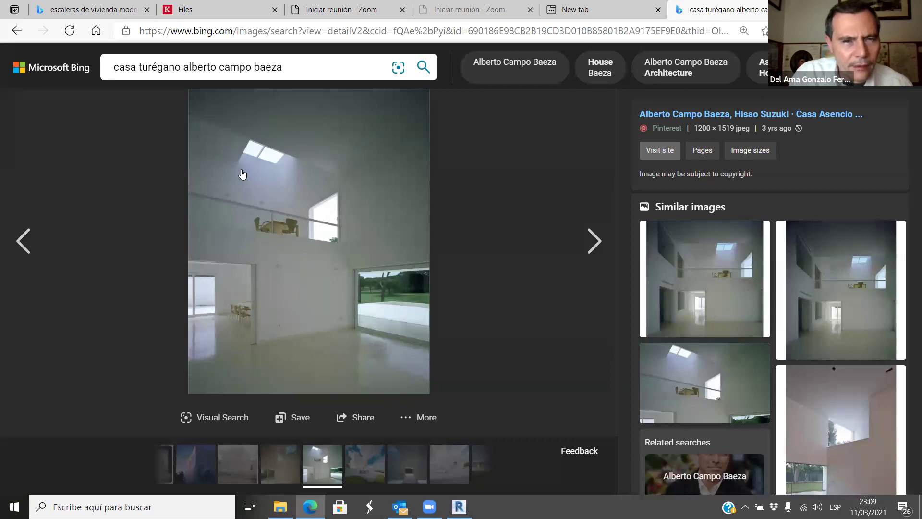
click(705, 278)
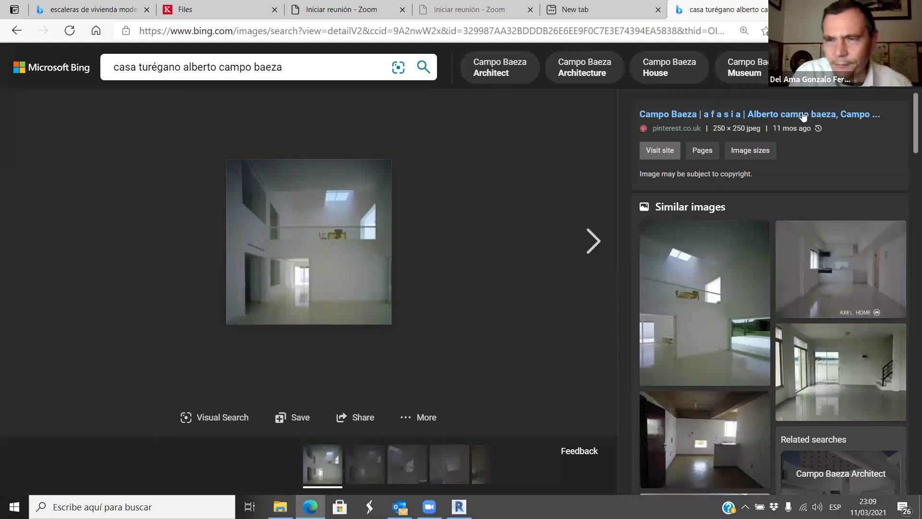
click(902, 70)
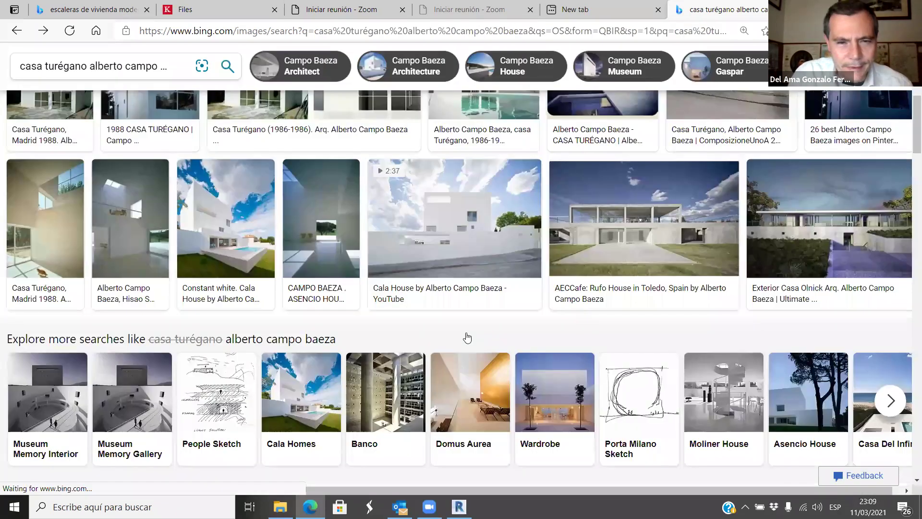
scroll(280, 212, down, 3)
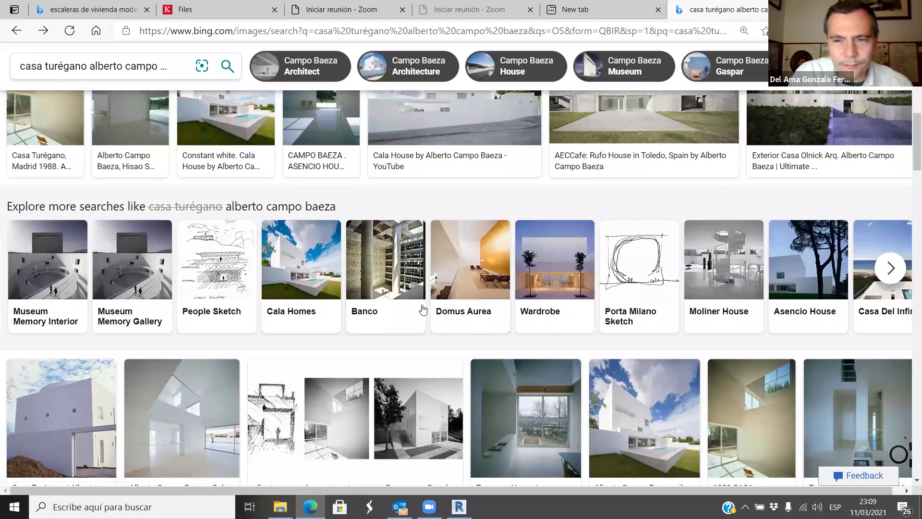
scroll(423, 309, down, 5)
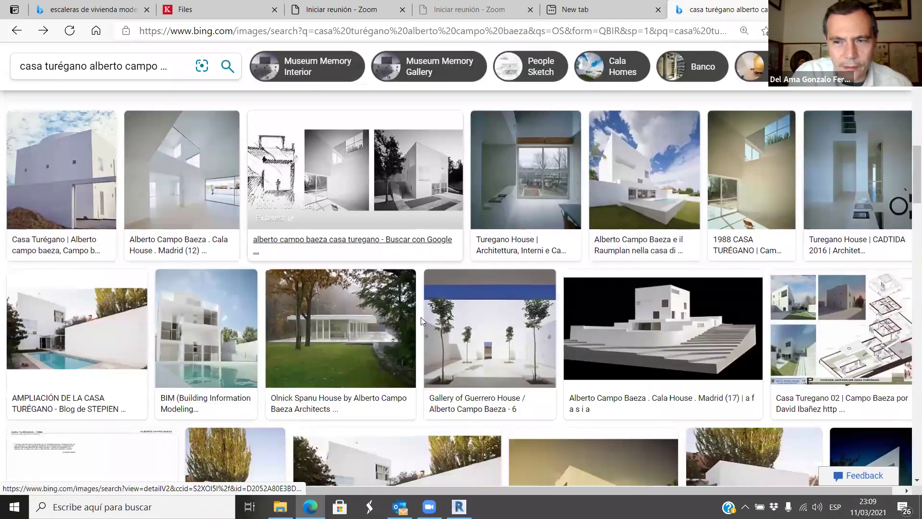
scroll(427, 332, up, 5)
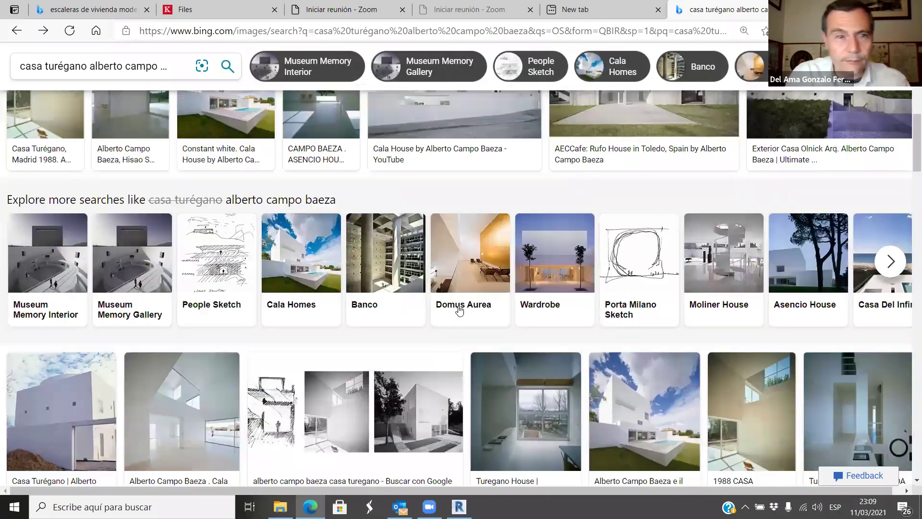
scroll(456, 287, up, 10)
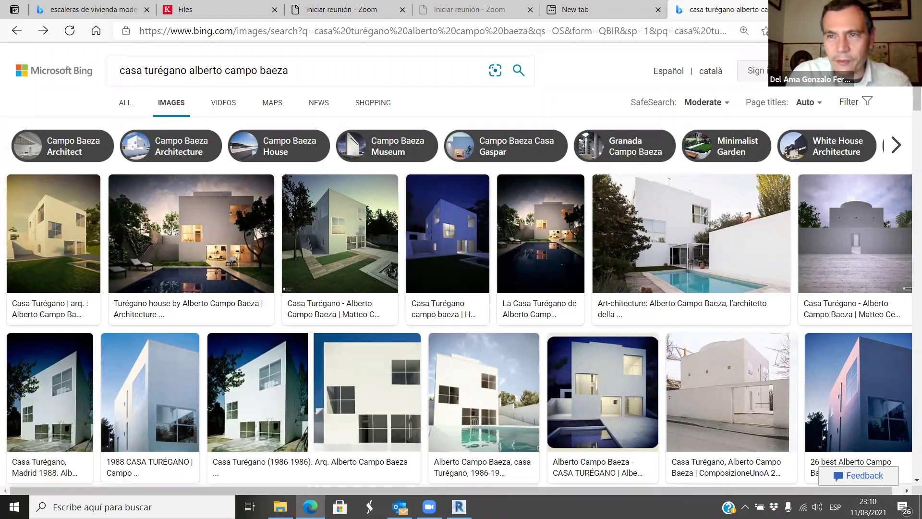
Search Bing Images for 'minimalist architecture' in a new tab.
key(ctrl+t)
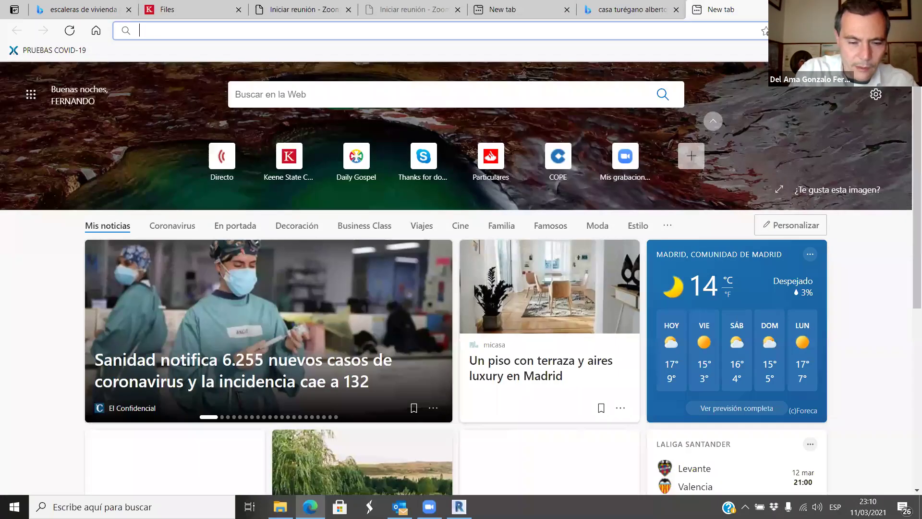
text(minimalist architecture)
key(Return)
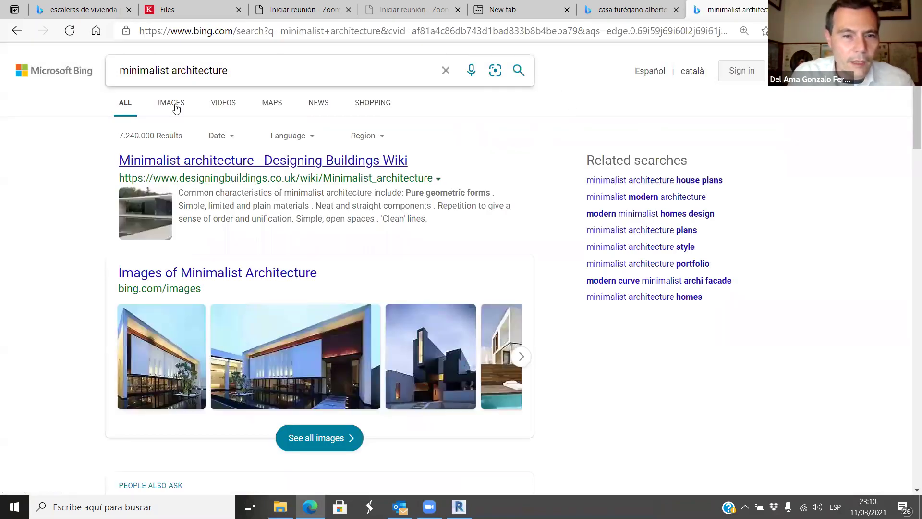
click(175, 109)
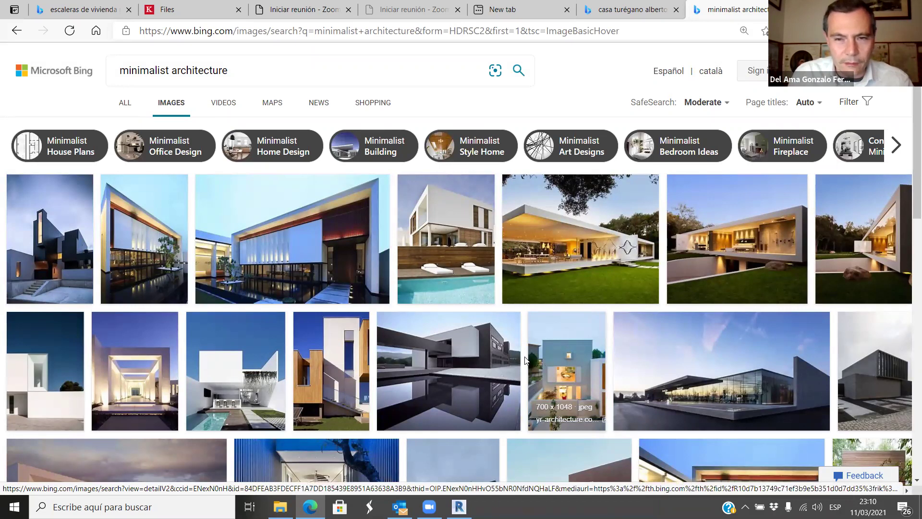
Enlarge and close the dark modern, glass-fronted, white courtyard and pink building photos.
click(502, 361)
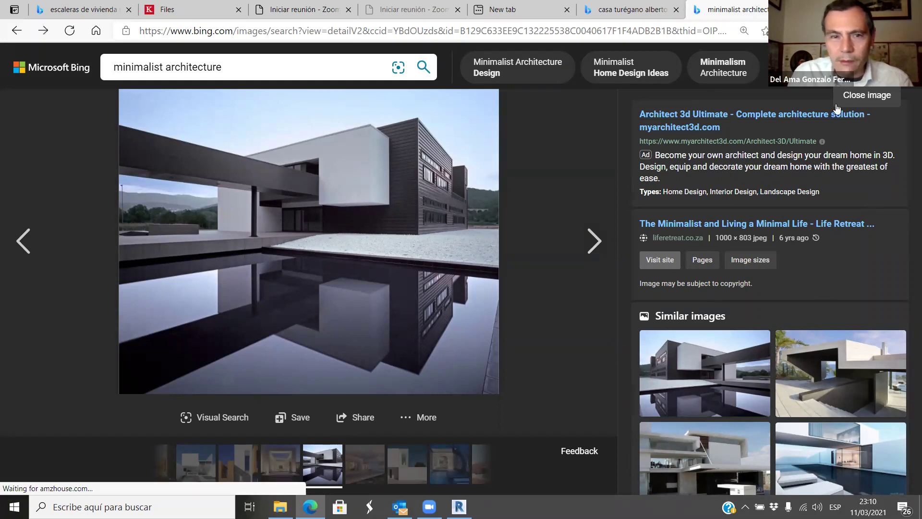
click(901, 95)
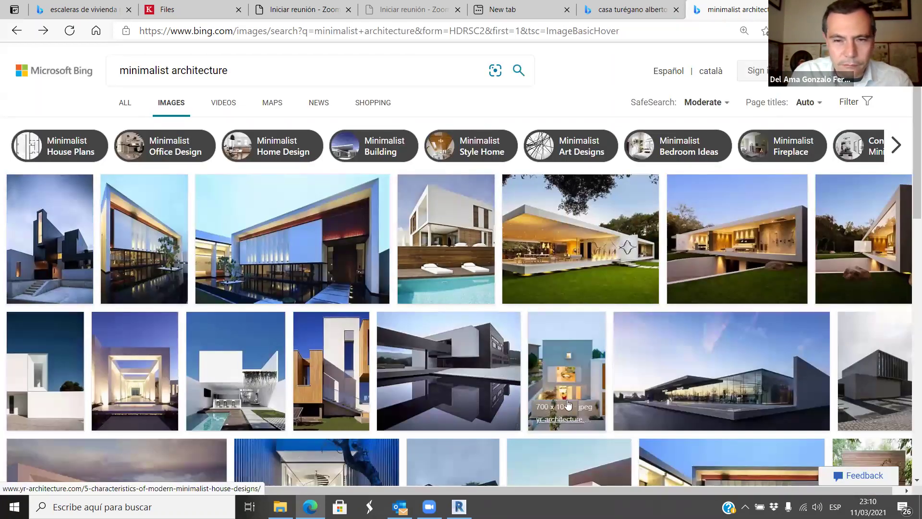
click(726, 390)
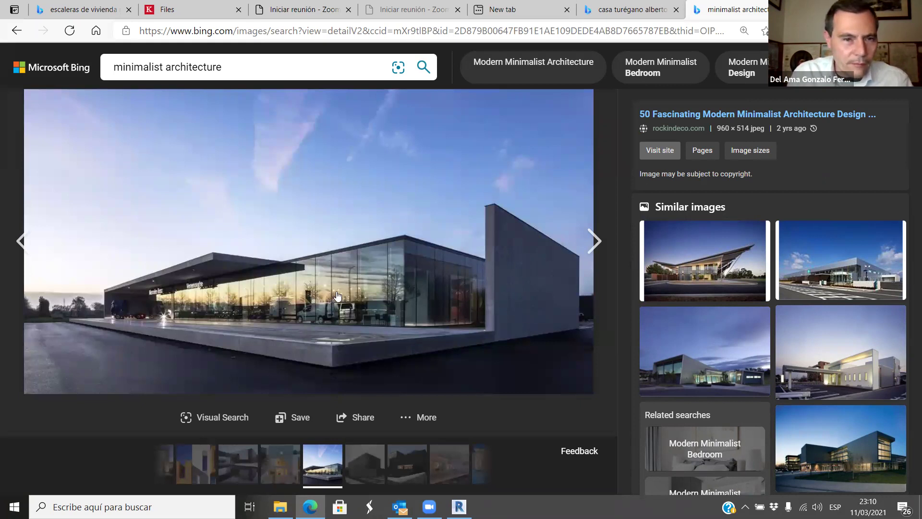
key(Escape)
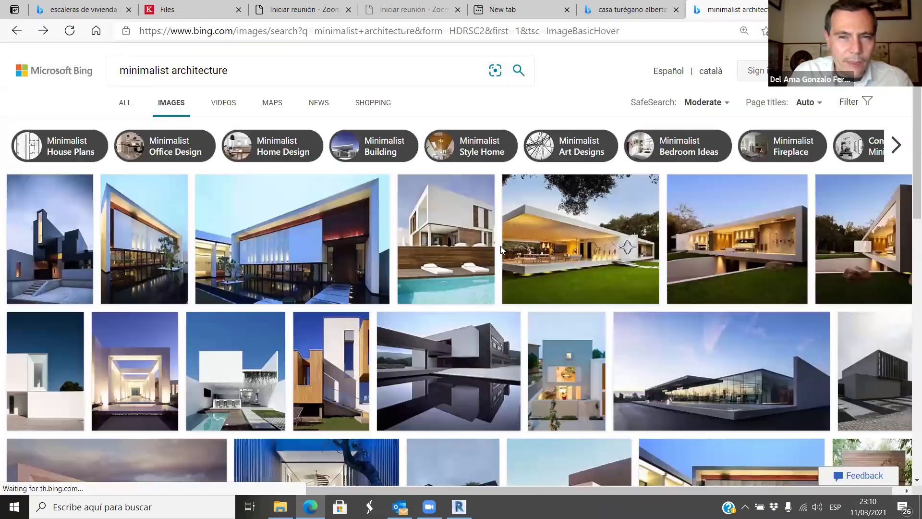
scroll(408, 369, down, 2)
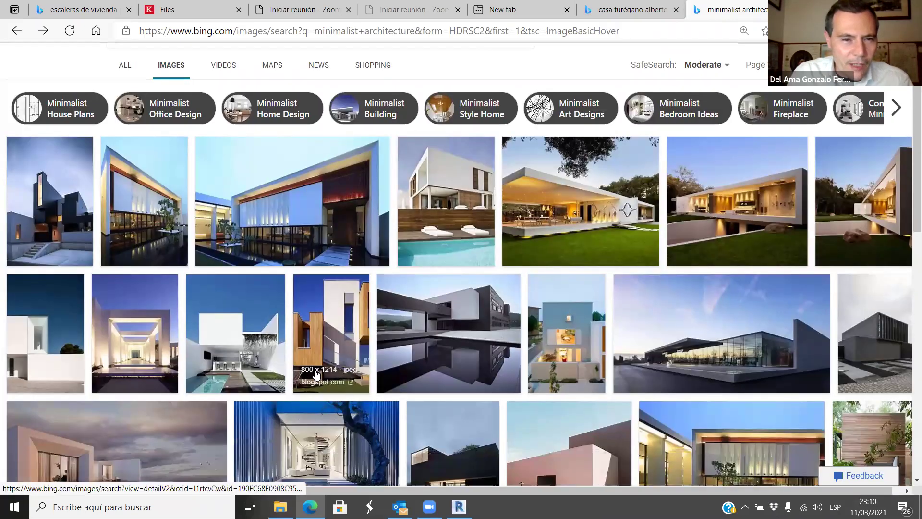
key(alt+Right)
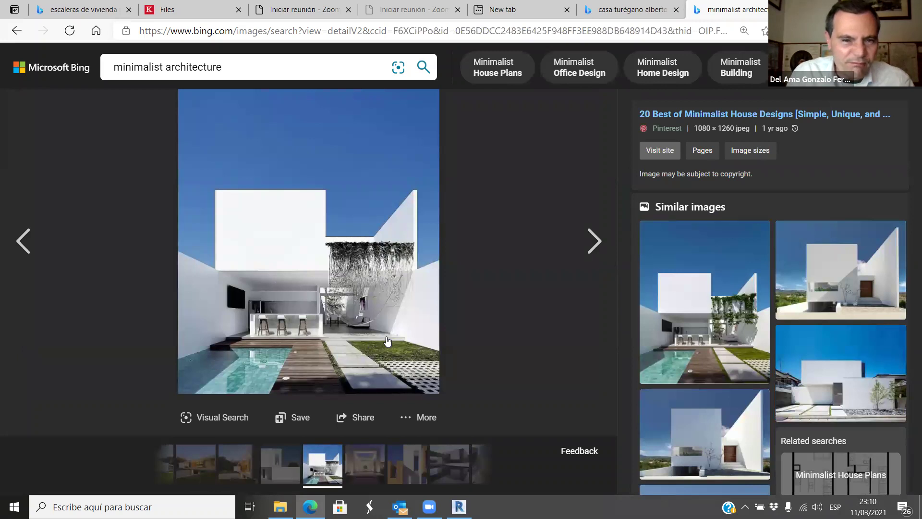
click(908, 94)
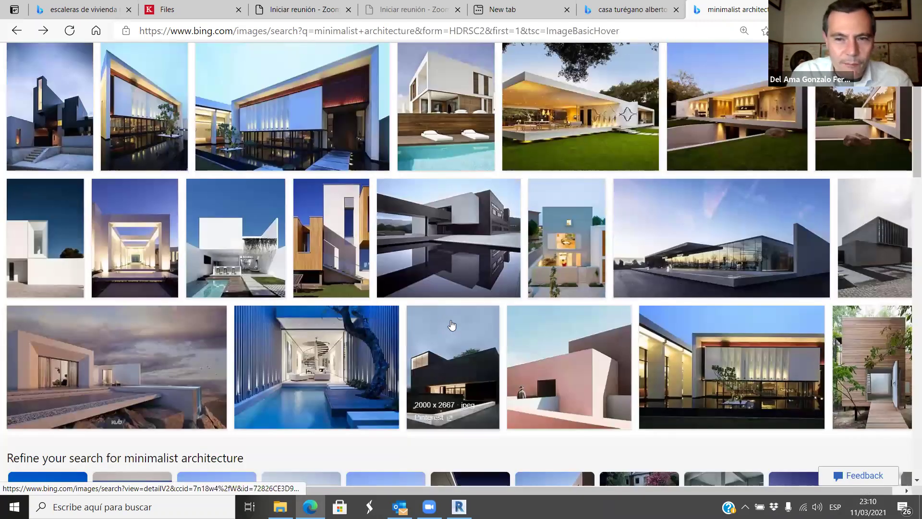
scroll(570, 197, down, 1)
key(alt+Right)
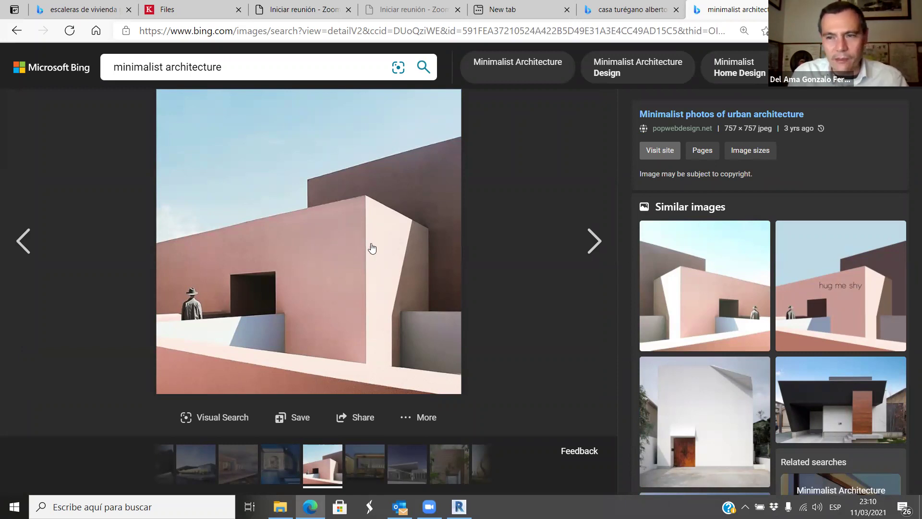
click(890, 93)
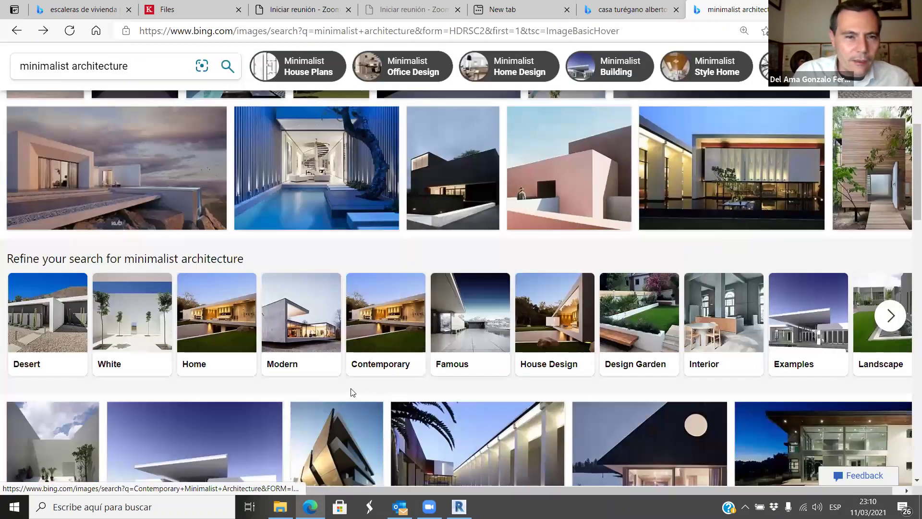
scroll(288, 366, up, 7)
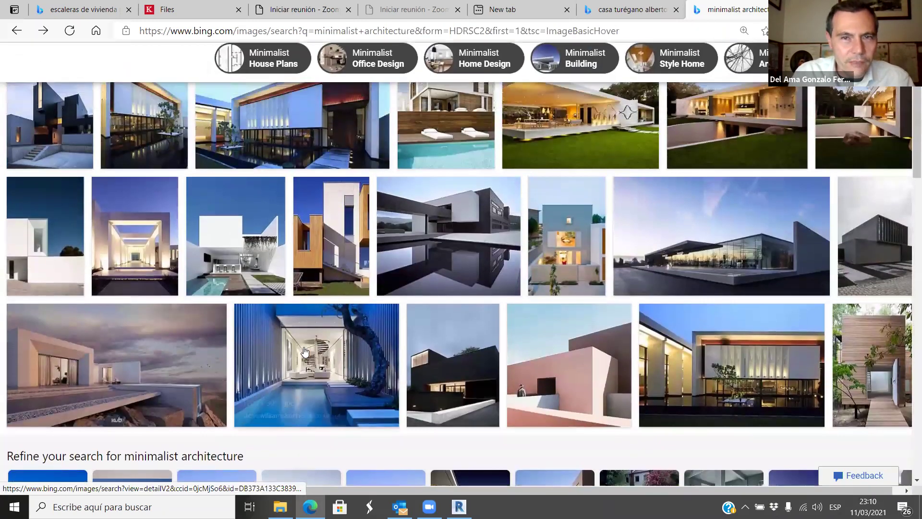
Back on the Casa Turégano results, view the 'Casa Turégano, Madrid 1988' interior photo, then return to Revit.
key(ctrl+shift+Tab)
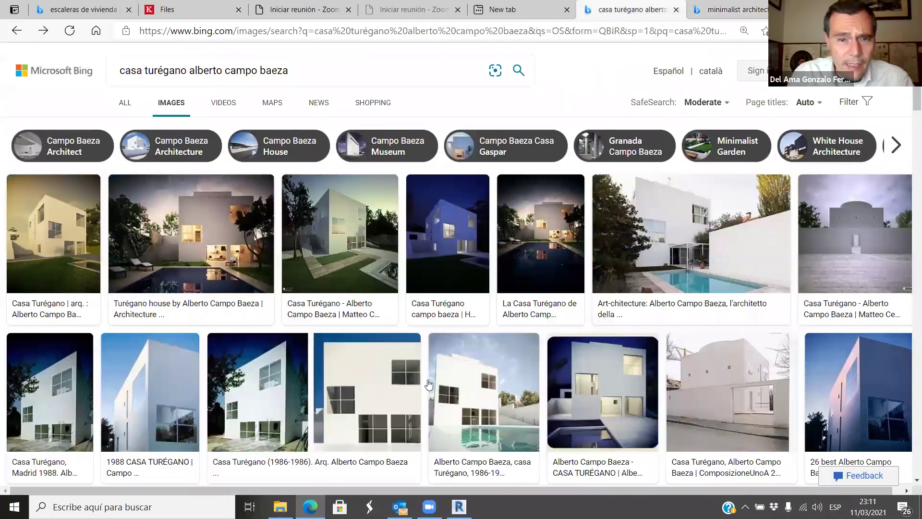
scroll(405, 321, down, 2)
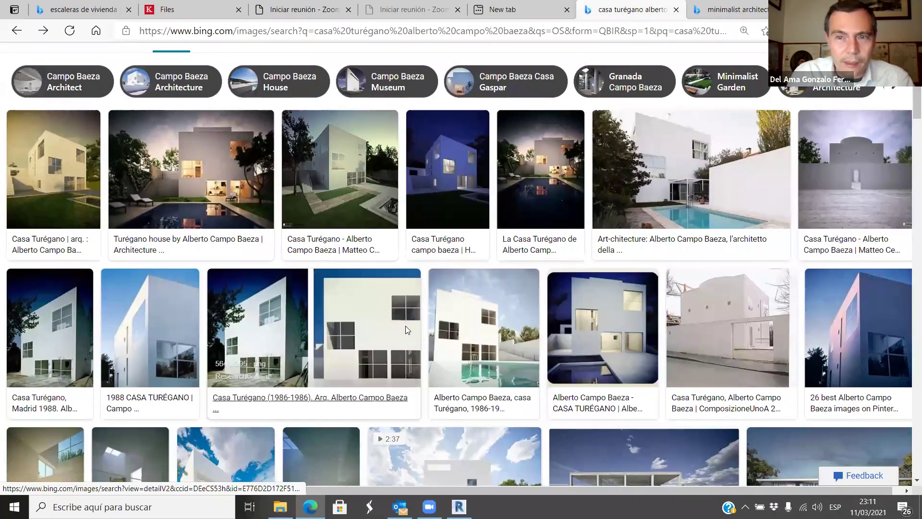
scroll(406, 330, down, 3)
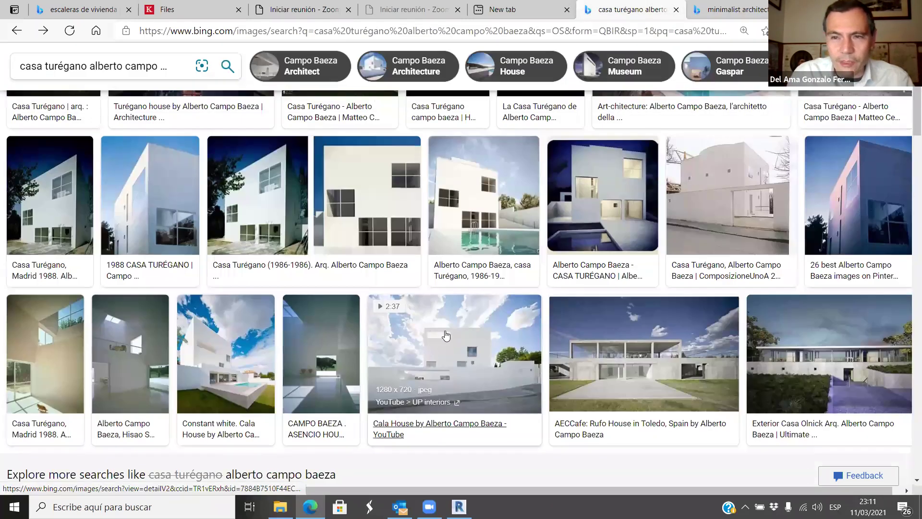
scroll(437, 341, up, 1)
scroll(413, 351, up, 3)
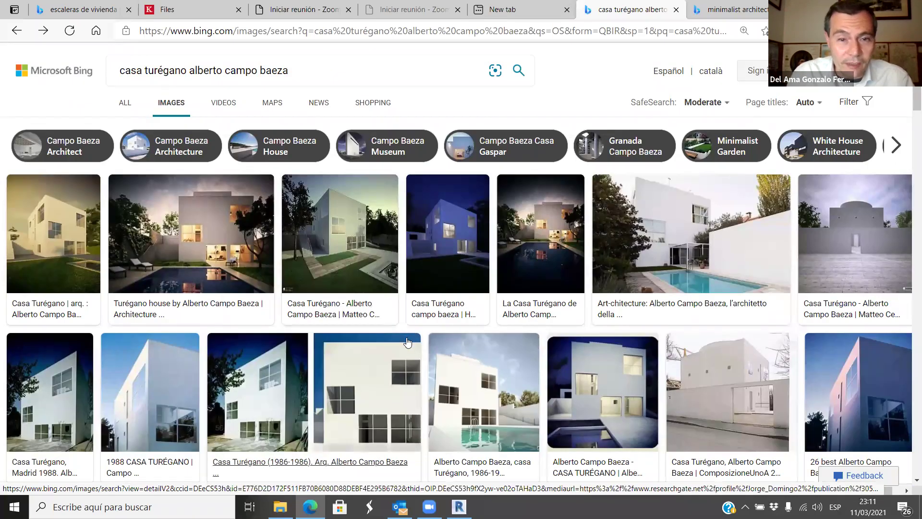
scroll(408, 343, down, 1)
scroll(340, 331, down, 3)
scroll(54, 251, down, 3)
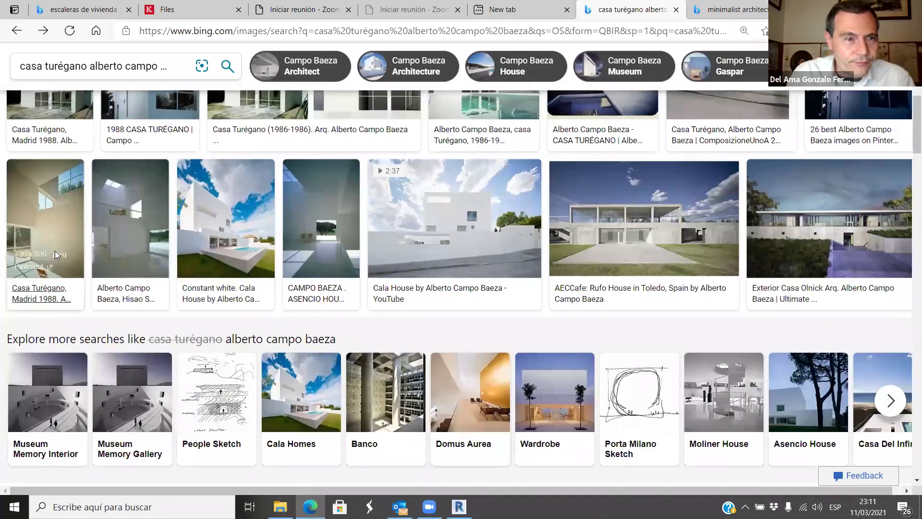
click(55, 250)
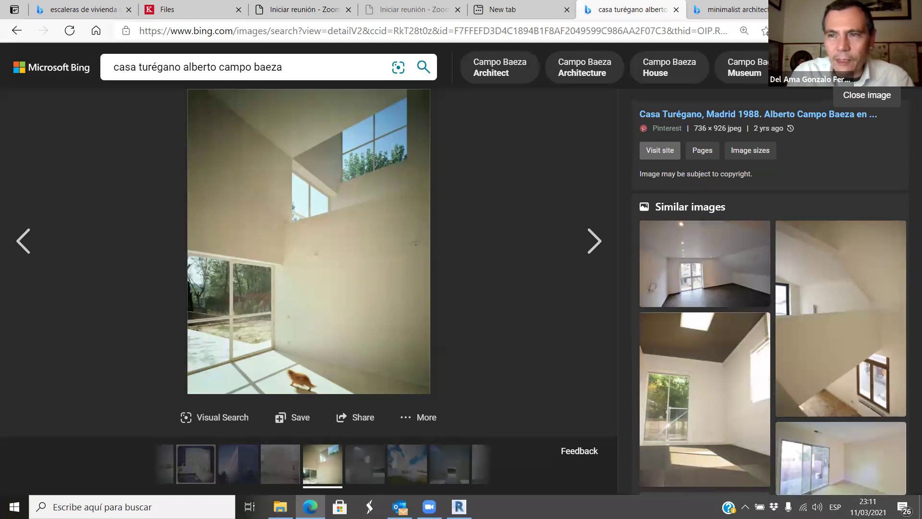
click(903, 67)
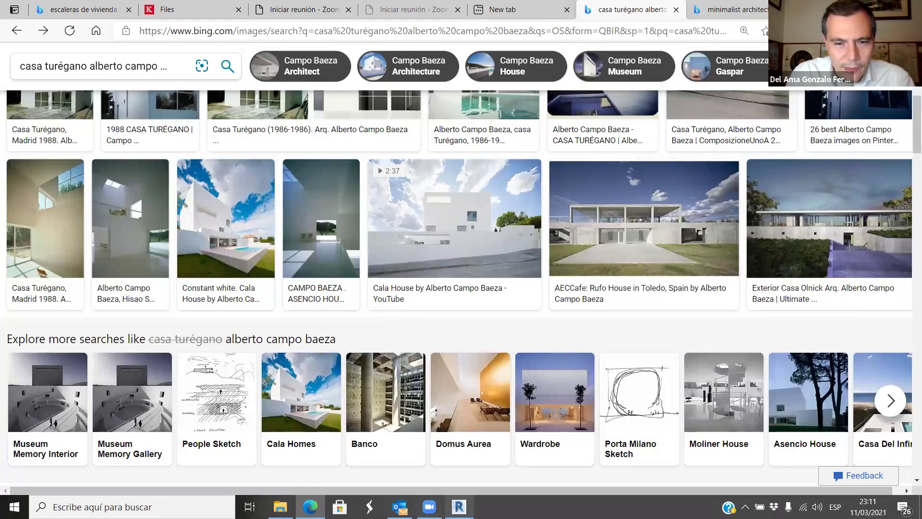
key(alt+Tab)
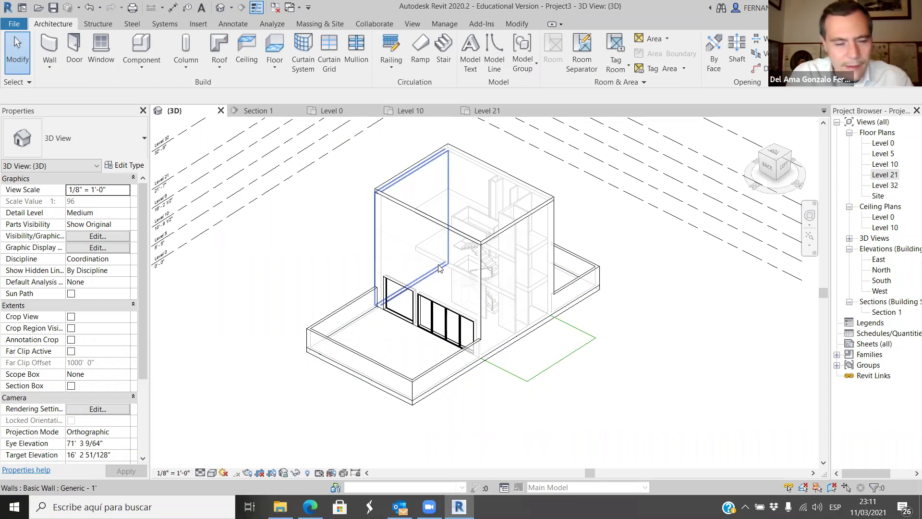
Orbit the 3D house and select the Level 10 Generic Floor - 400mm slab.
shift+middle_drag(434, 276, 430, 301)
scroll(431, 301, up, 3)
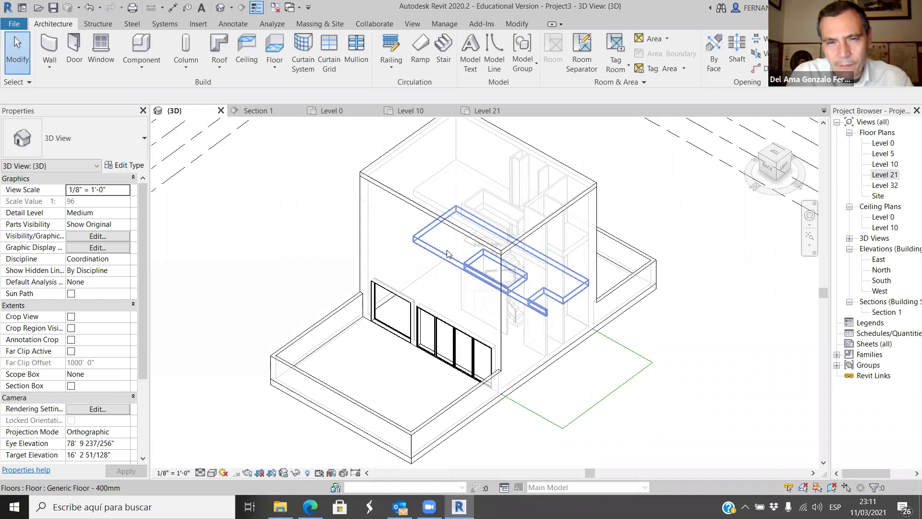
click(447, 255)
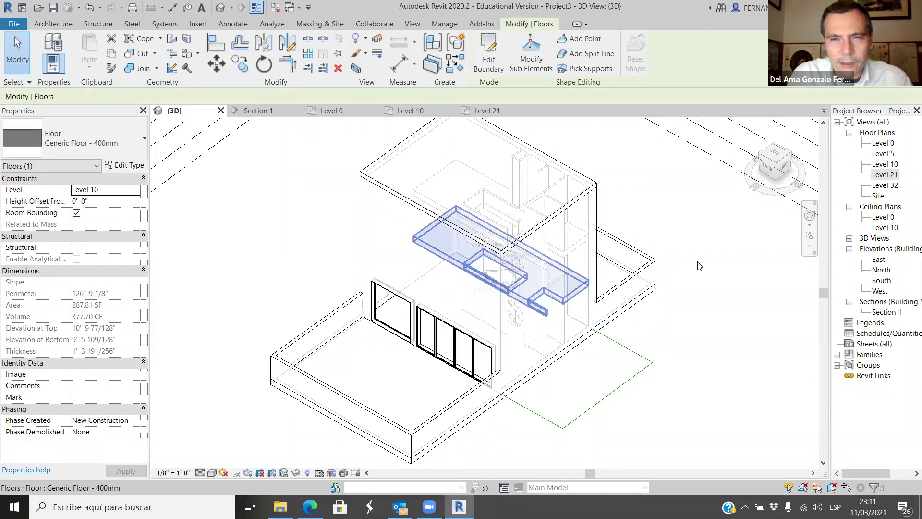
Edit the floor boundary in Top view, sketching 12'-0" vertical and 11'-0" horizontal lines below the stair.
click(487, 55)
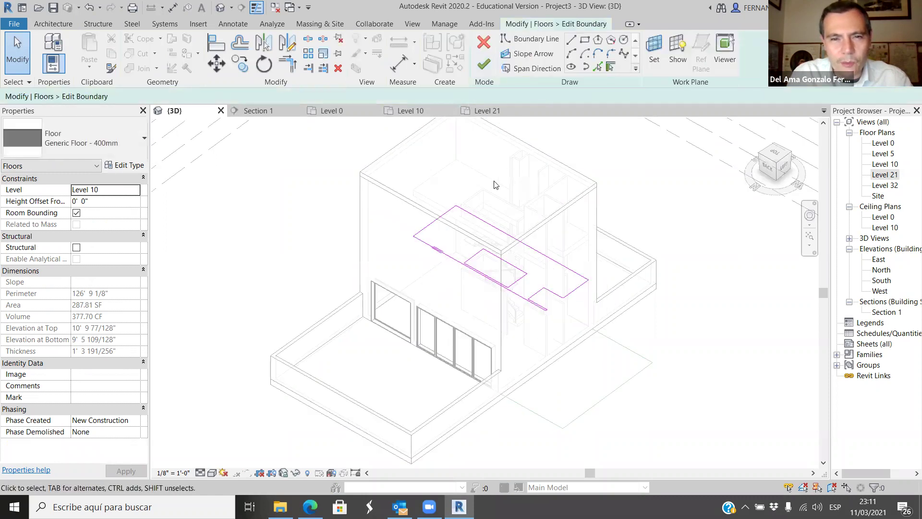
click(775, 154)
scroll(489, 345, up, 3)
scroll(468, 236, up, 2)
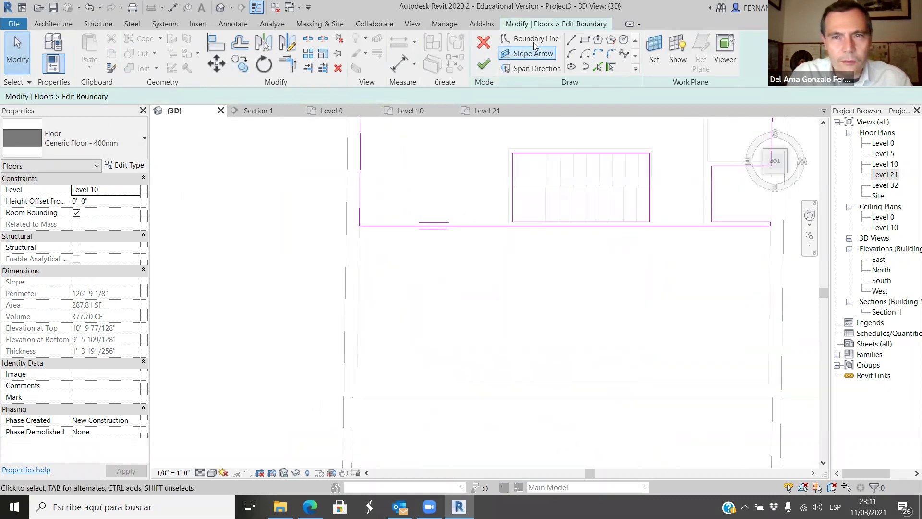
click(572, 46)
scroll(512, 217, up, 2)
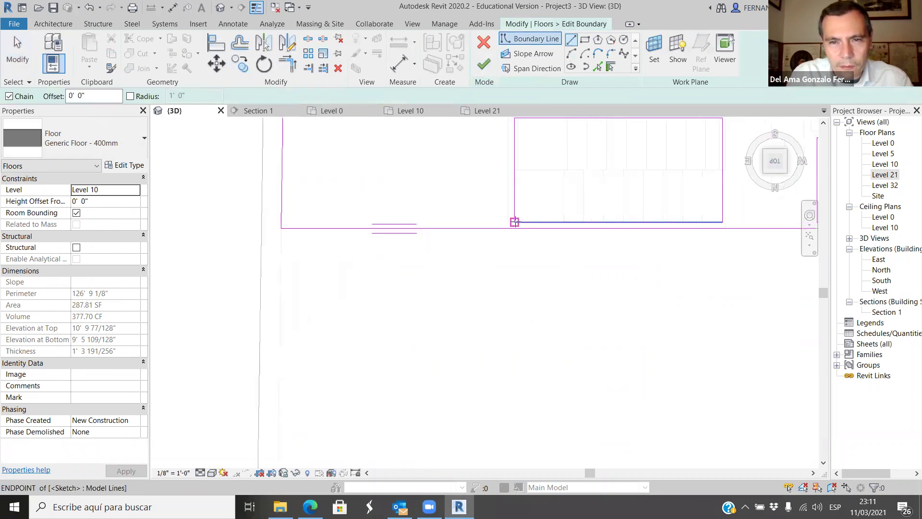
click(515, 230)
scroll(516, 267, down, 2)
scroll(516, 268, down, 1)
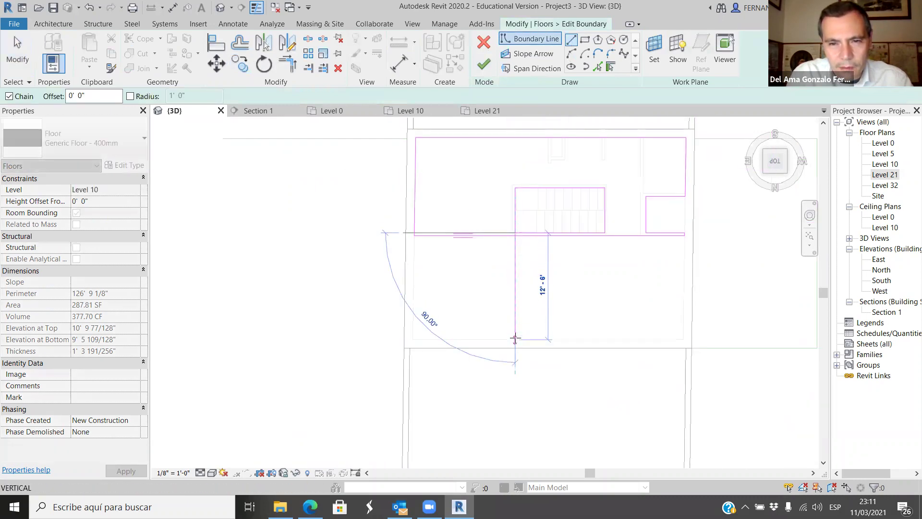
click(515, 339)
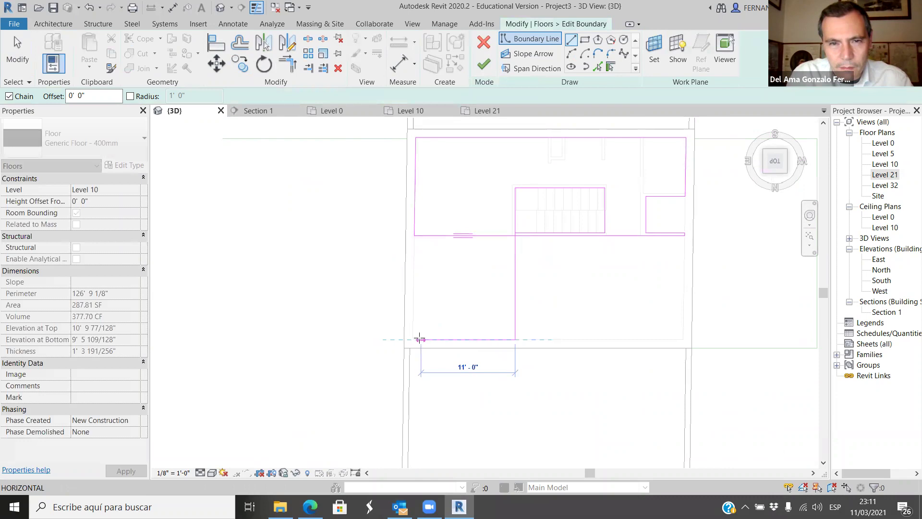
click(420, 339)
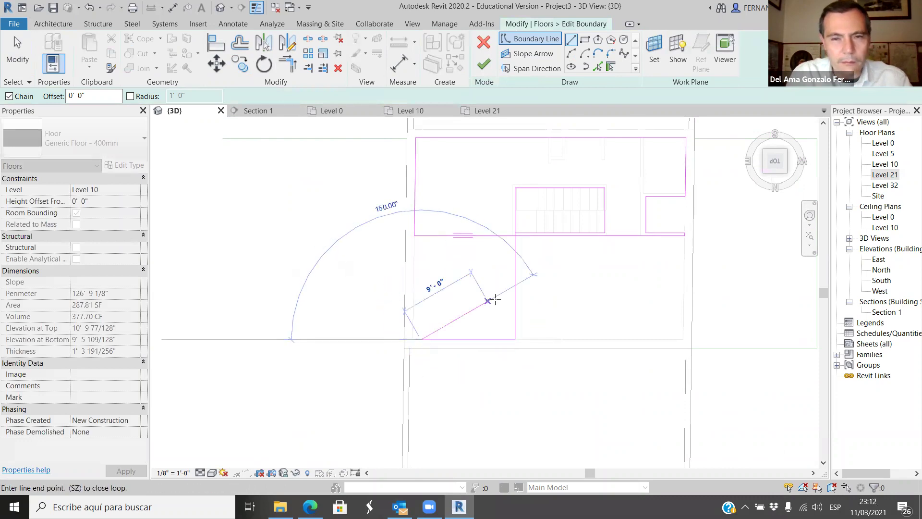
key(Escape)
key(Escape)
Corner-join the new lines to the boundary, delete the leftover segment, and finish the sketch.
click(288, 70)
scroll(495, 243, up, 4)
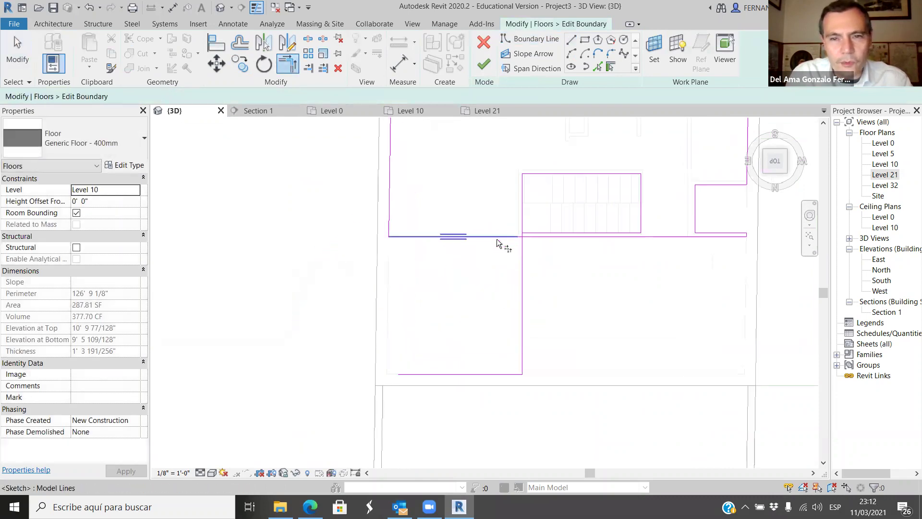
click(550, 233)
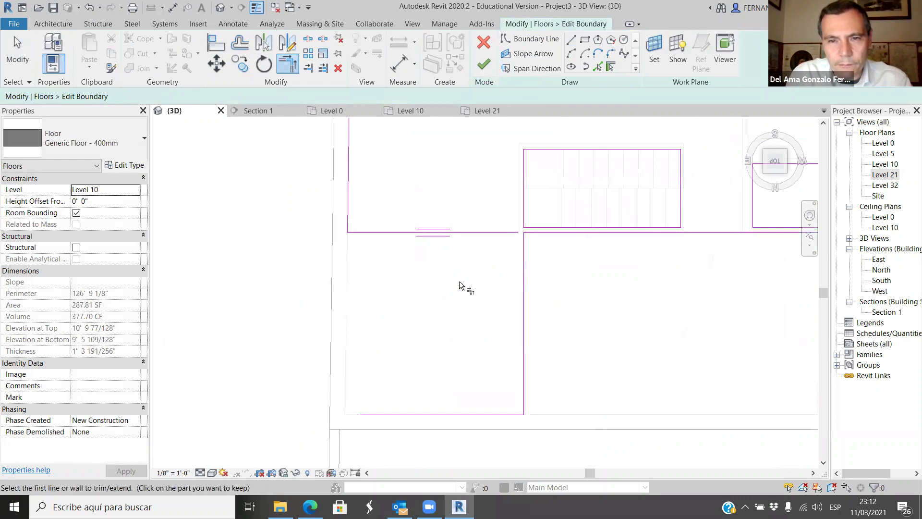
click(351, 216)
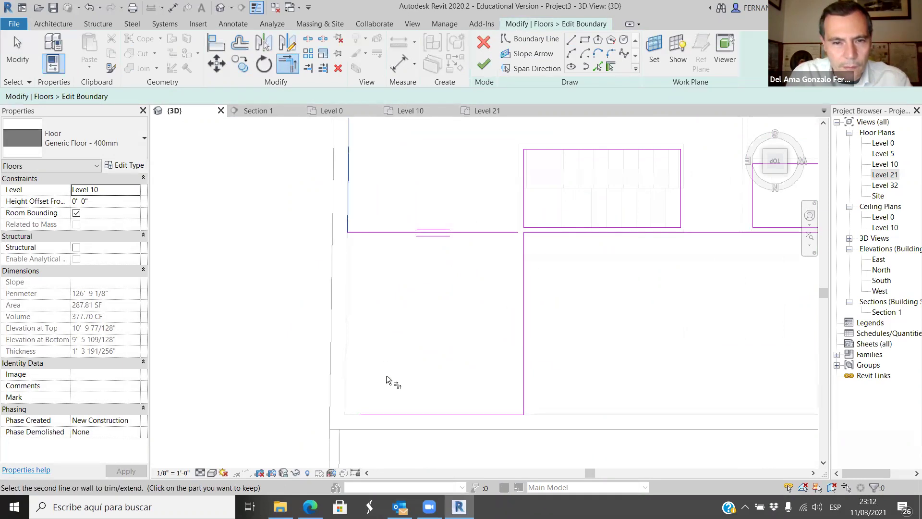
click(391, 420)
scroll(376, 355, down, 3)
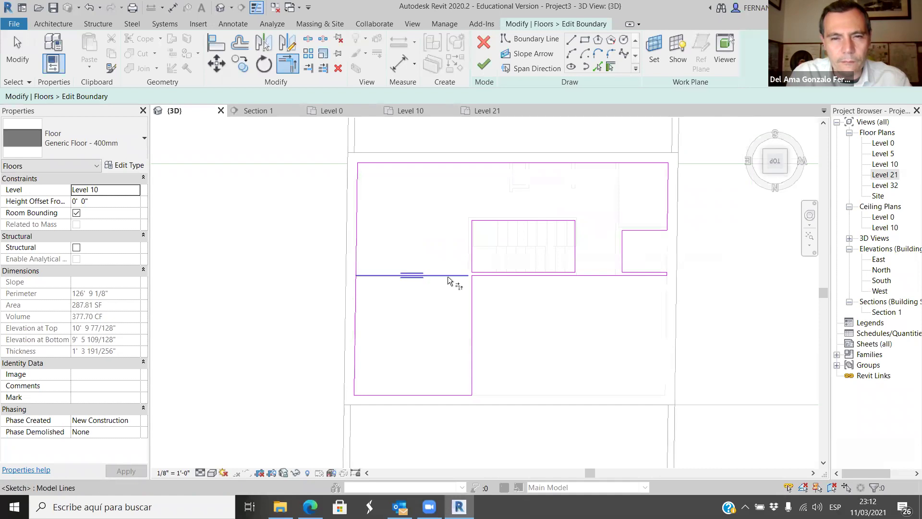
key(Escape)
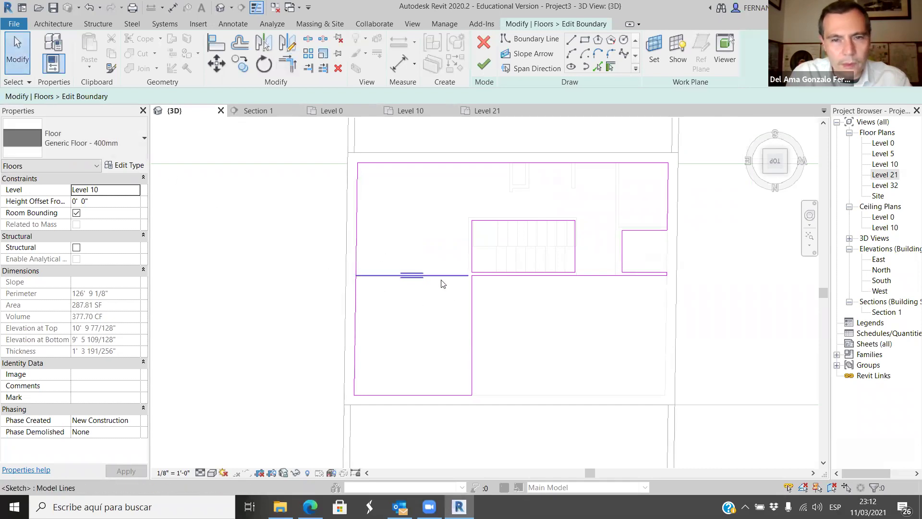
click(444, 283)
key(Delete)
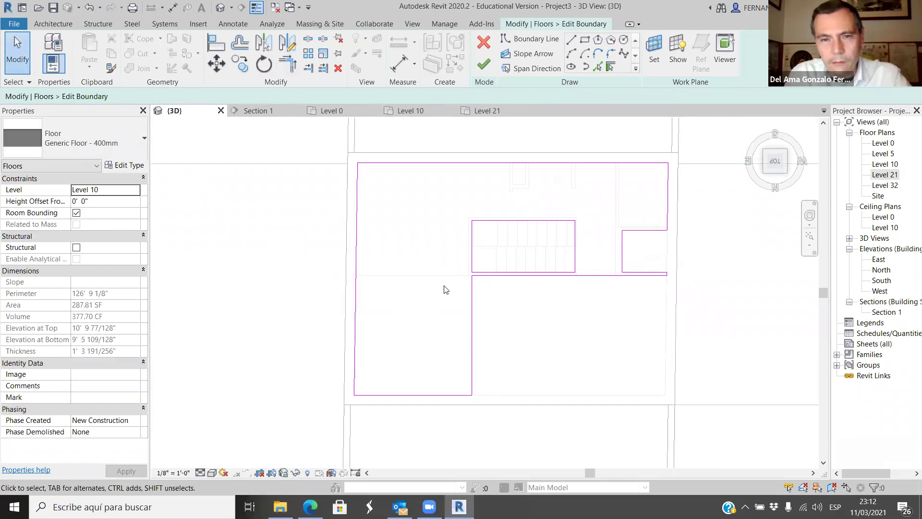
click(489, 67)
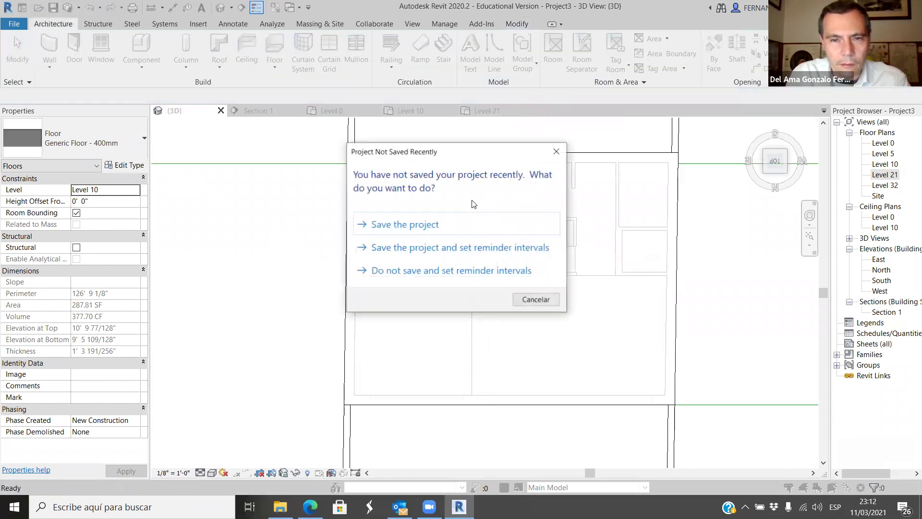
Skip the save reminder, attach the walls below, and check the floor's 432.41 SF area.
click(535, 302)
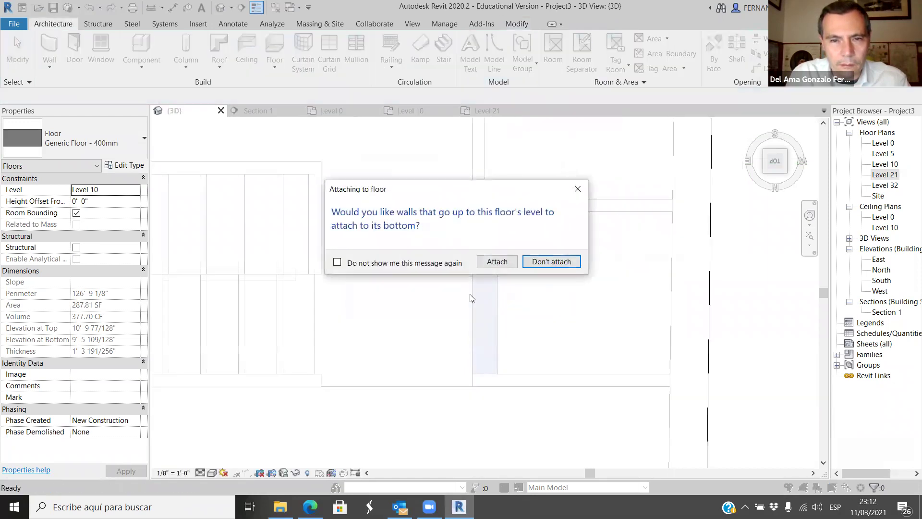
click(497, 262)
scroll(468, 269, down, 4)
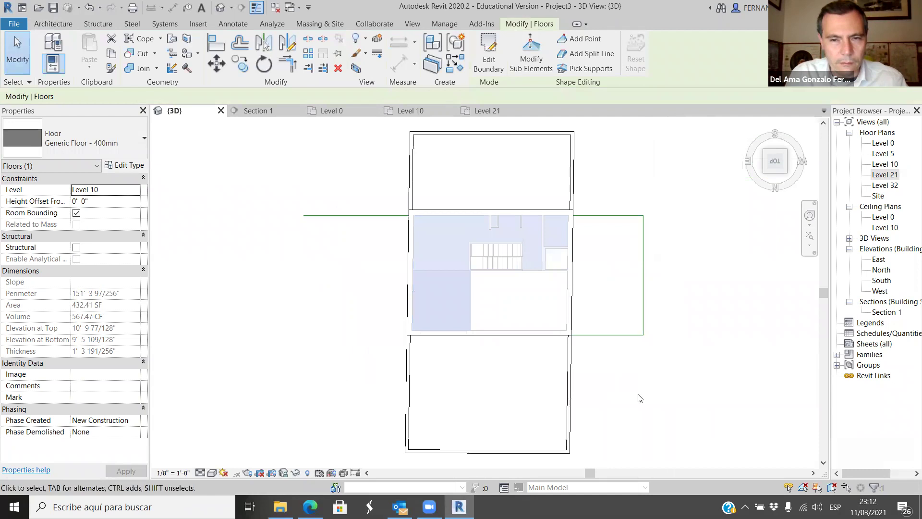
key(Escape)
click(478, 303)
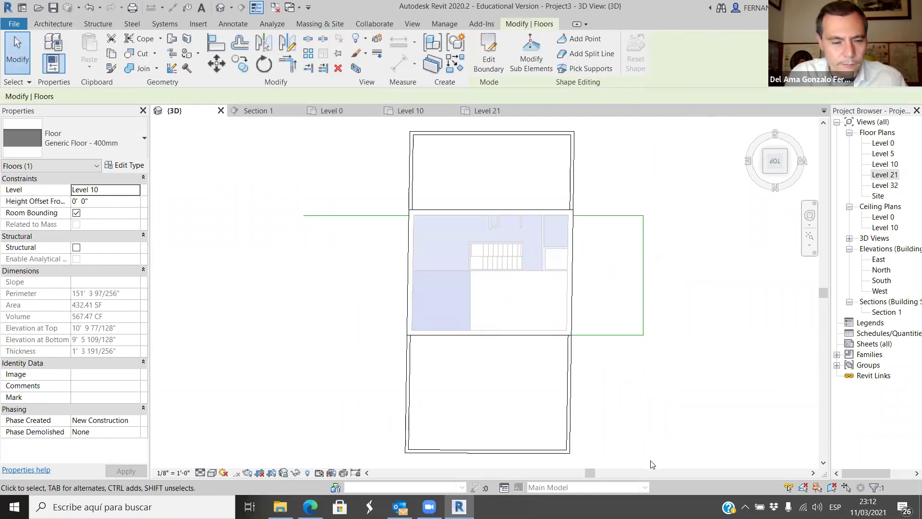
Orbit and zoom the 3D model to inspect the enlarged Level 10 slab beneath the stair.
key(Escape)
shift+middle_drag(611, 428, 566, 418)
shift+middle_drag(528, 257, 475, 336)
scroll(438, 257, up, 5)
scroll(438, 255, down, 2)
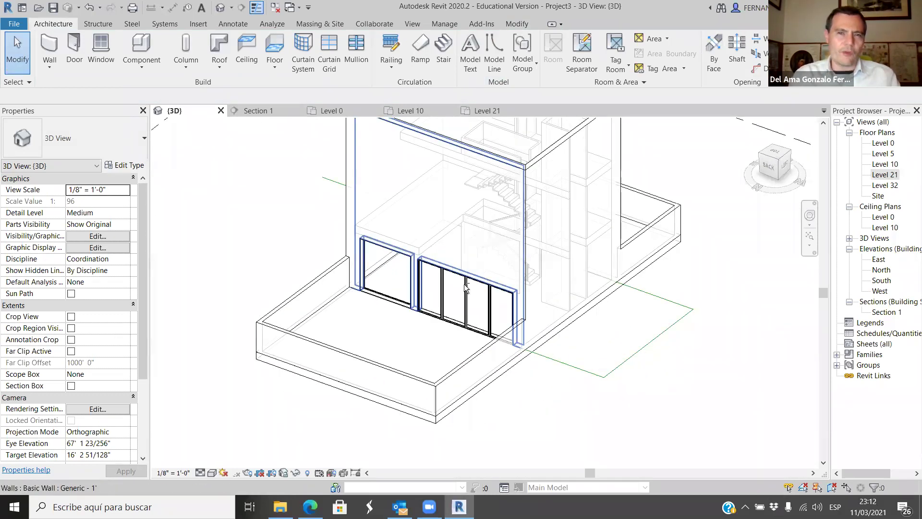
shift+middle_drag(454, 259, 416, 188)
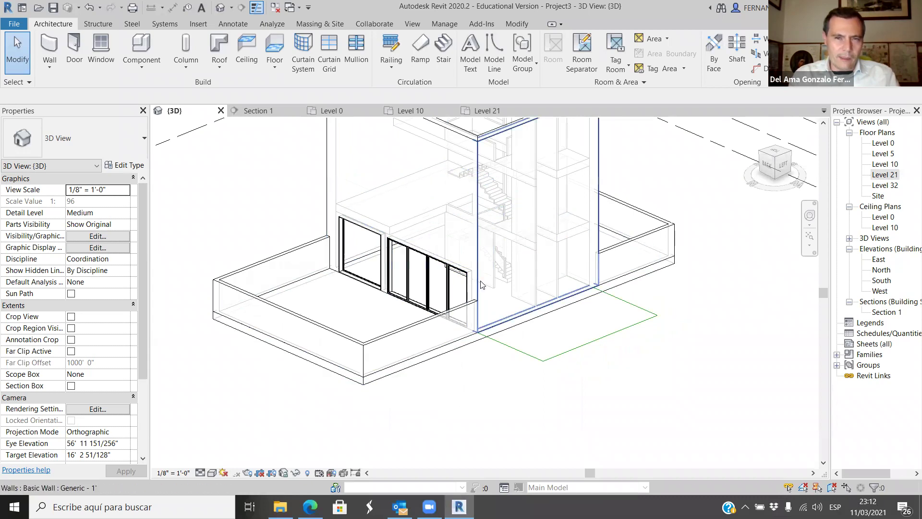
scroll(482, 284, down, 4)
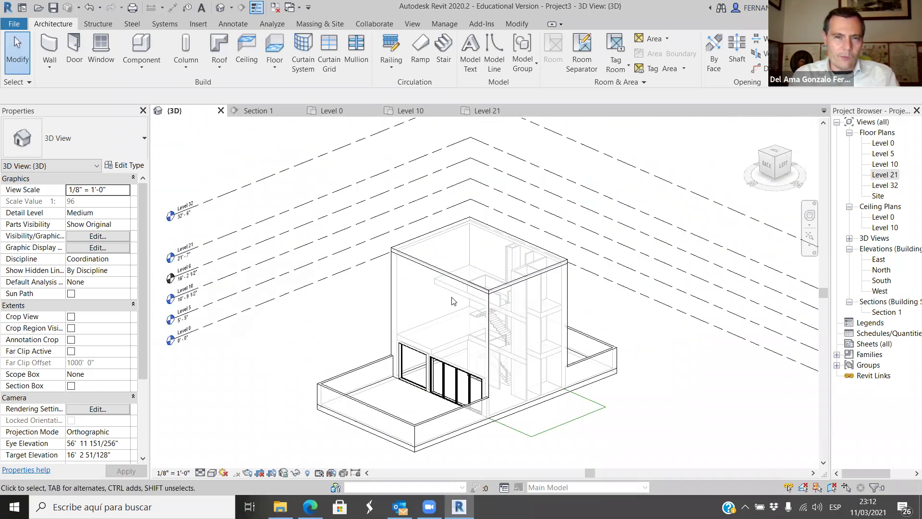
scroll(452, 301, up, 3)
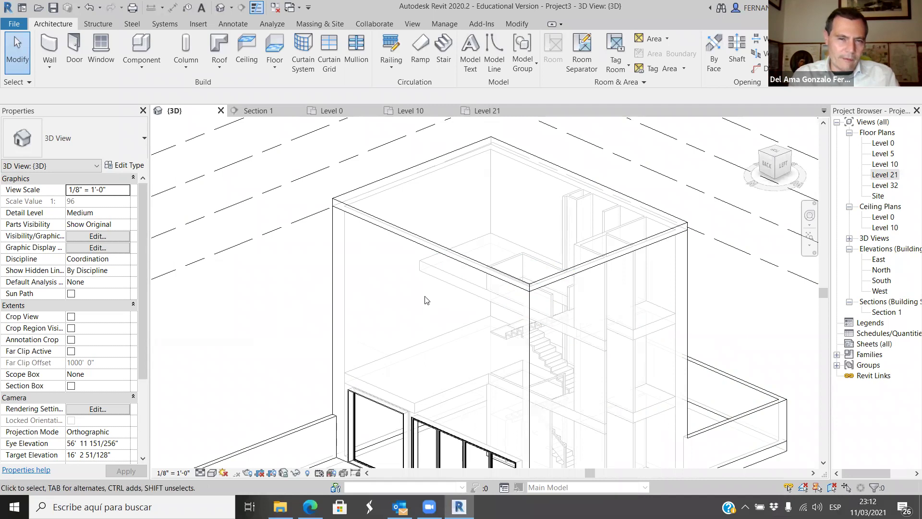
scroll(425, 300, down, 4)
shift+middle_drag(475, 374, 576, 369)
scroll(611, 361, up, 3)
scroll(613, 355, up, 4)
scroll(618, 364, up, 1)
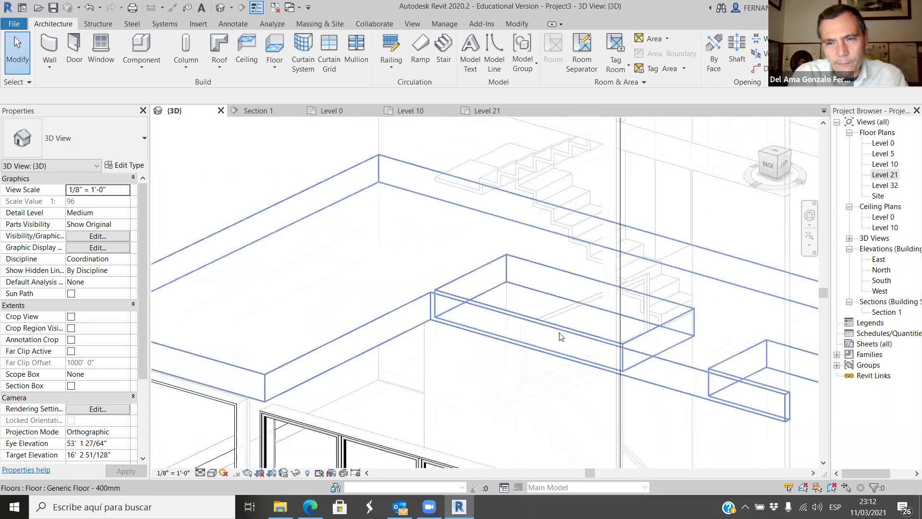
scroll(676, 369, down, 2)
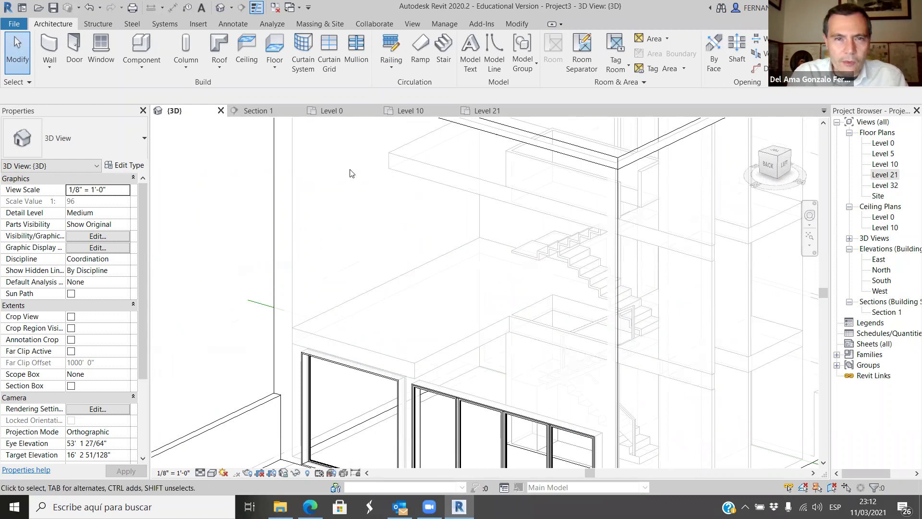
Open the Level 10 floor plan and set its visual style to Wireframe.
click(410, 110)
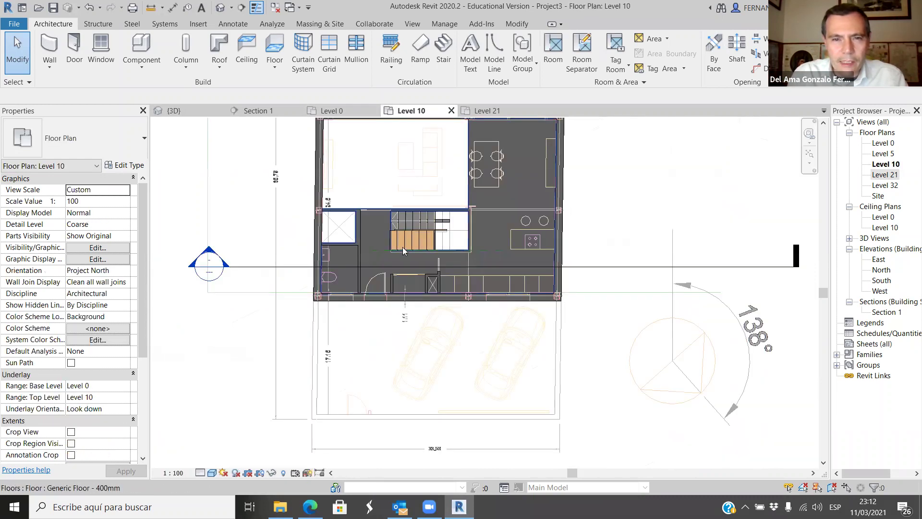
scroll(430, 281, down, 3)
scroll(257, 421, up, 5)
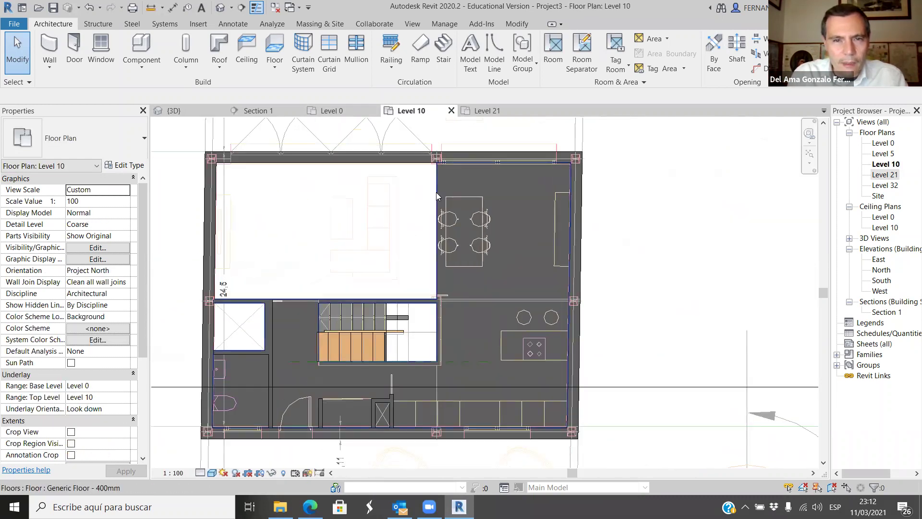
click(212, 473)
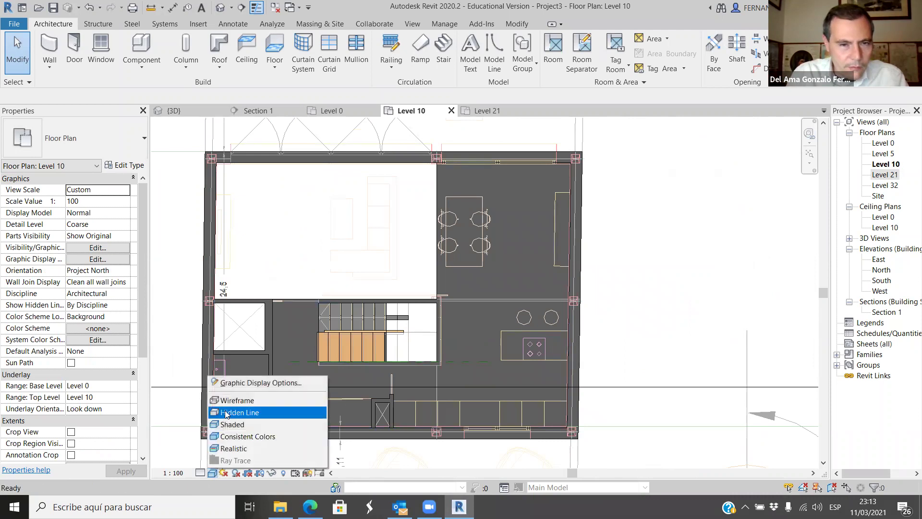
click(235, 398)
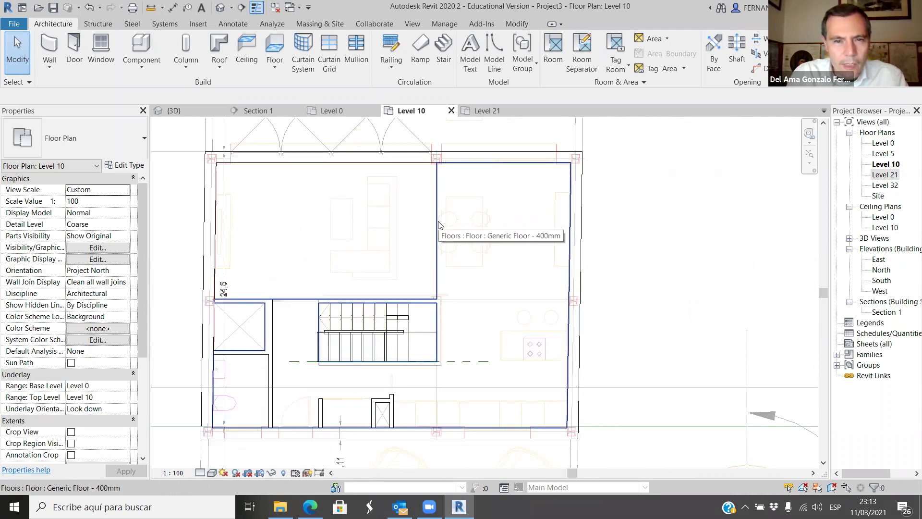
scroll(355, 323, up, 2)
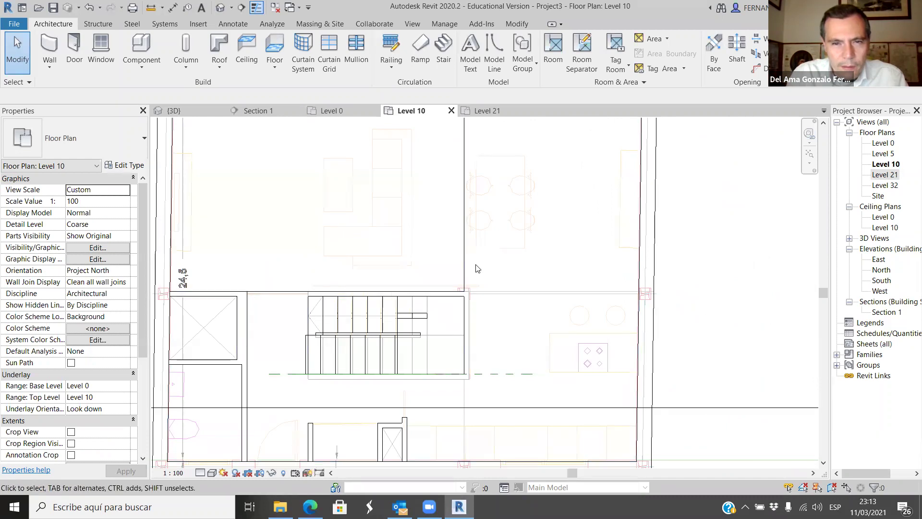
scroll(373, 337, down, 3)
Draw a 3' 0" high wall along the stair-opening edge on Level 10.
click(50, 48)
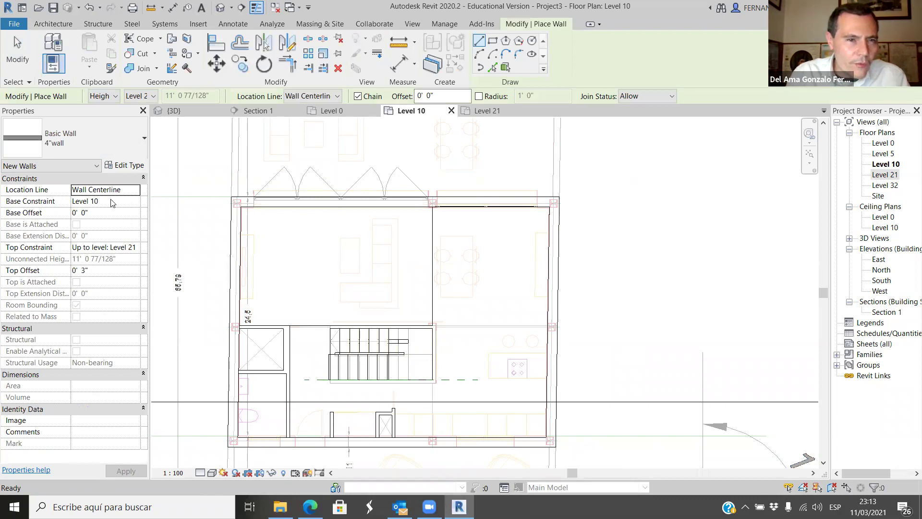
click(136, 248)
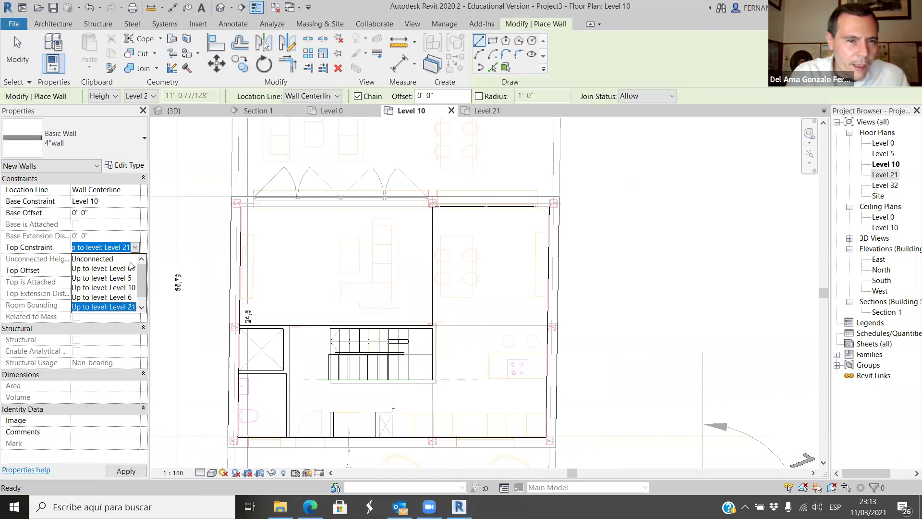
click(124, 287)
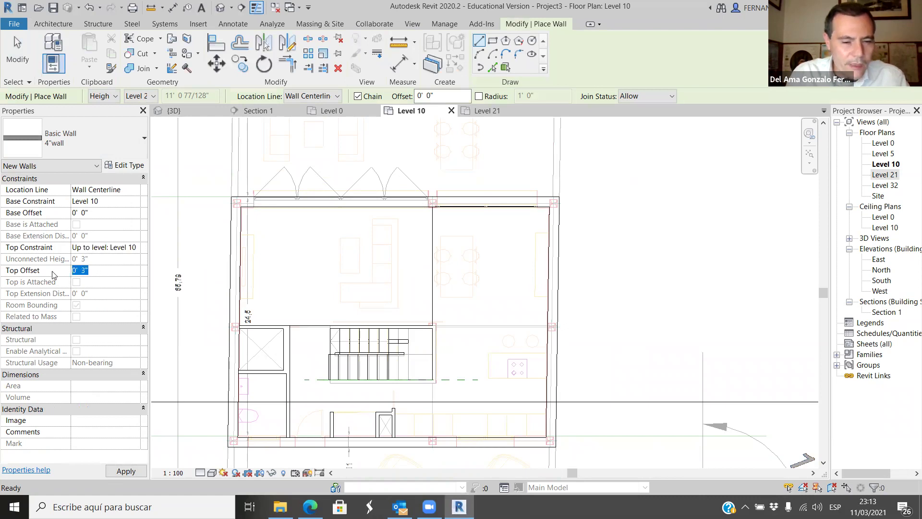
text(3)
scroll(289, 329, up, 4)
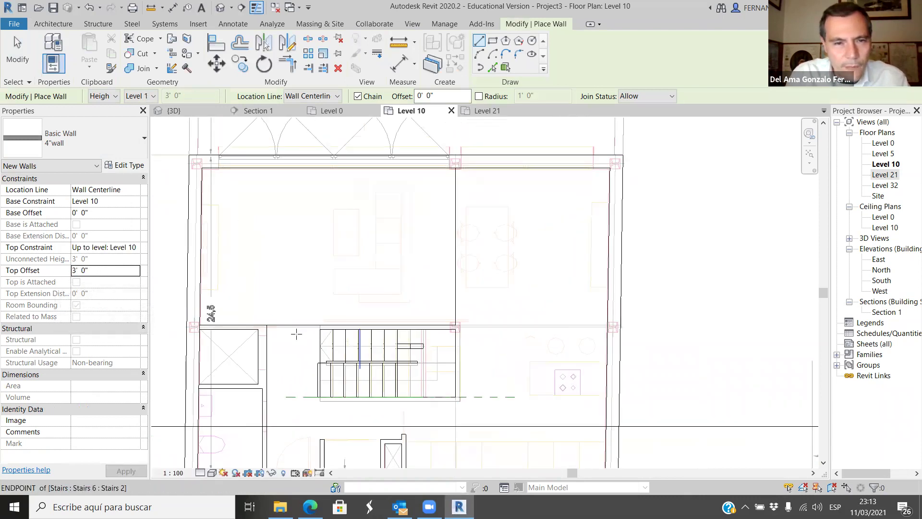
click(230, 322)
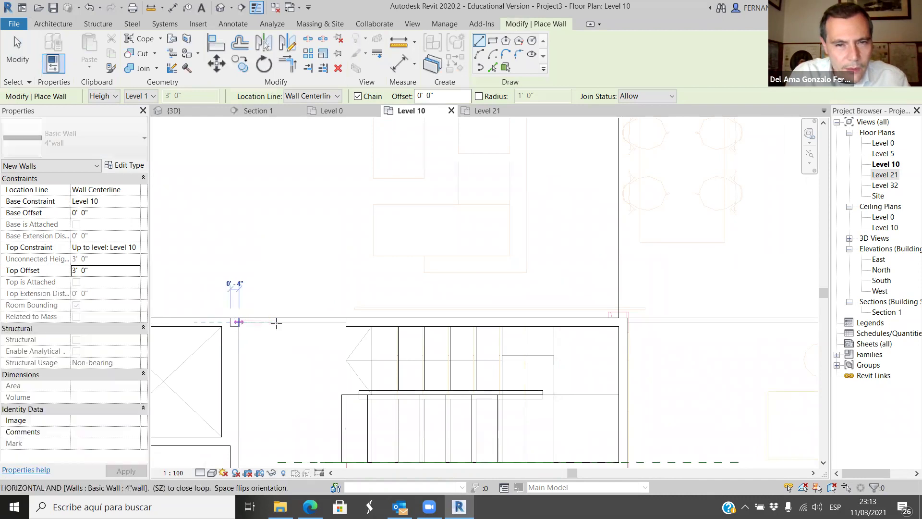
click(619, 323)
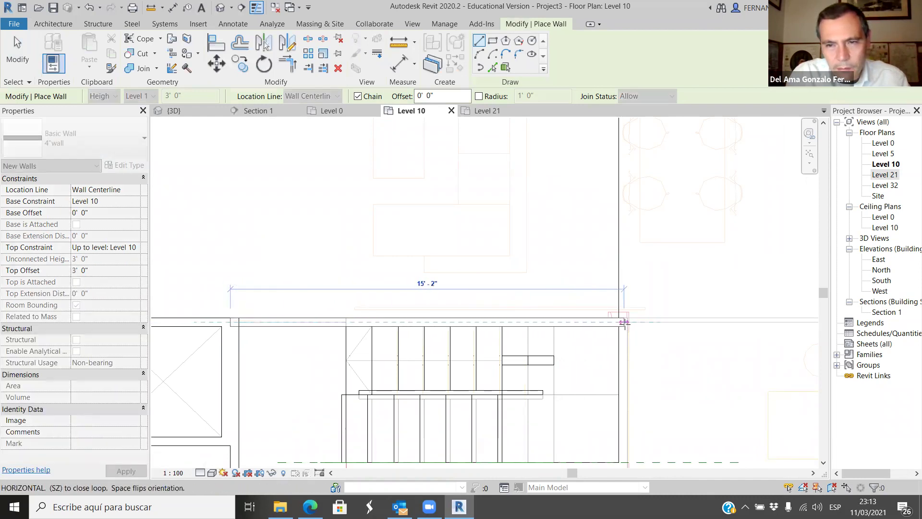
scroll(619, 322, up, 4)
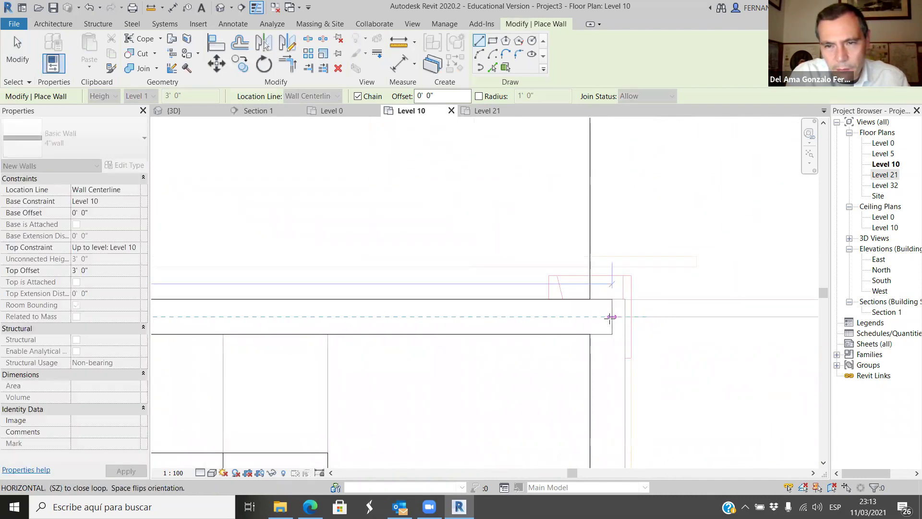
scroll(611, 317, down, 2)
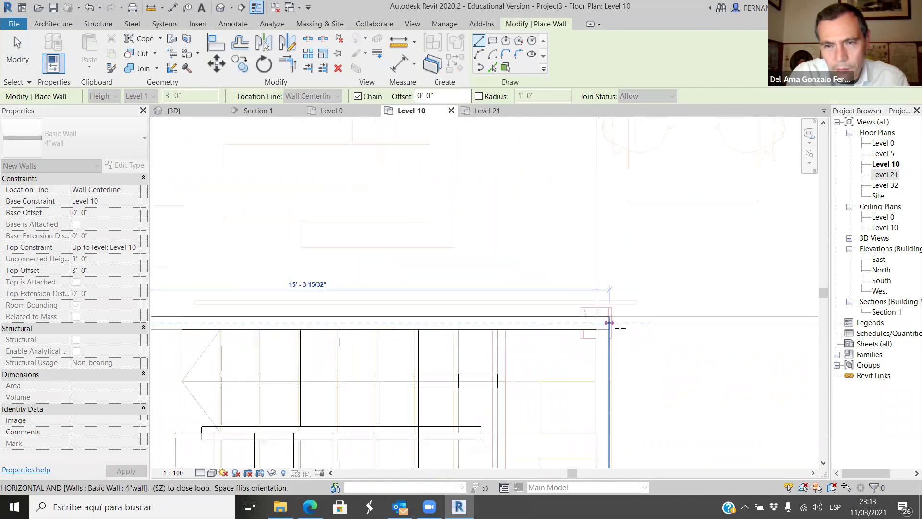
key(Escape)
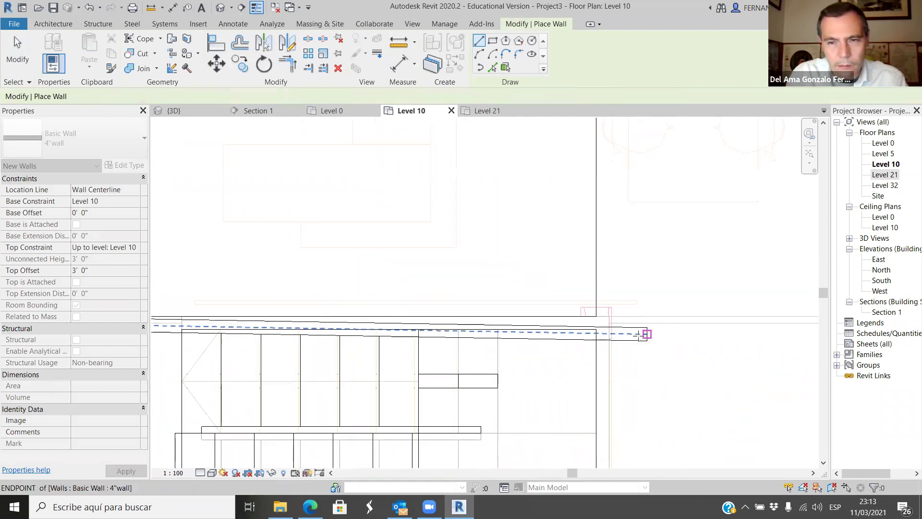
key(Escape)
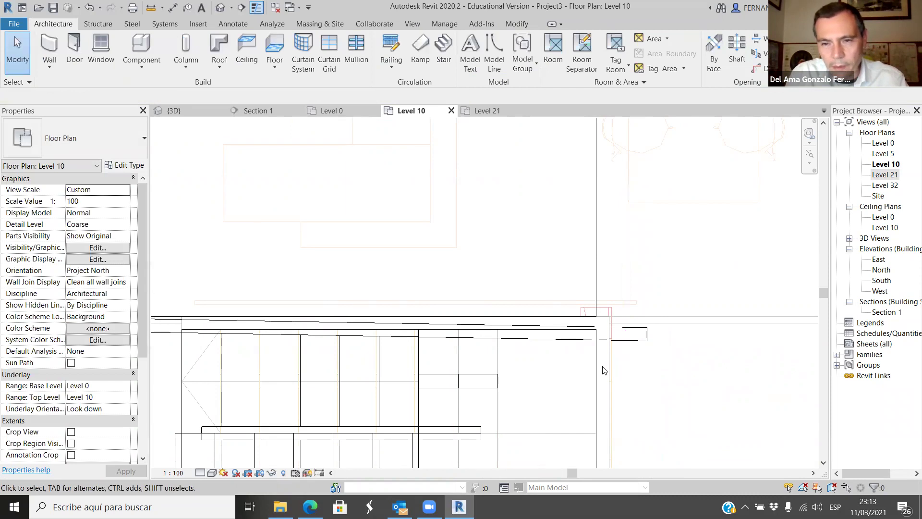
Draw a second low wall with WA, from the stair edge to the wall intersection.
key(w)
key(a)
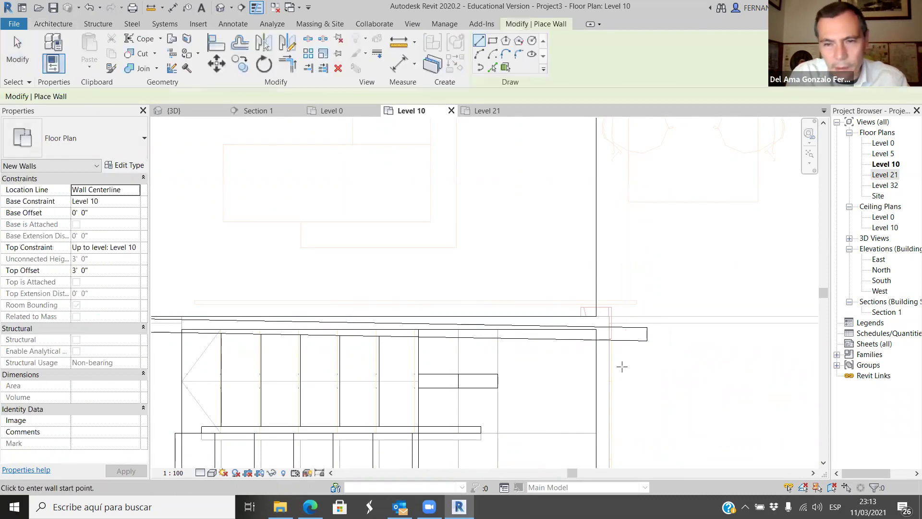
click(600, 370)
scroll(600, 372, down, 2)
scroll(600, 375, down, 2)
scroll(597, 288, up, 2)
click(595, 206)
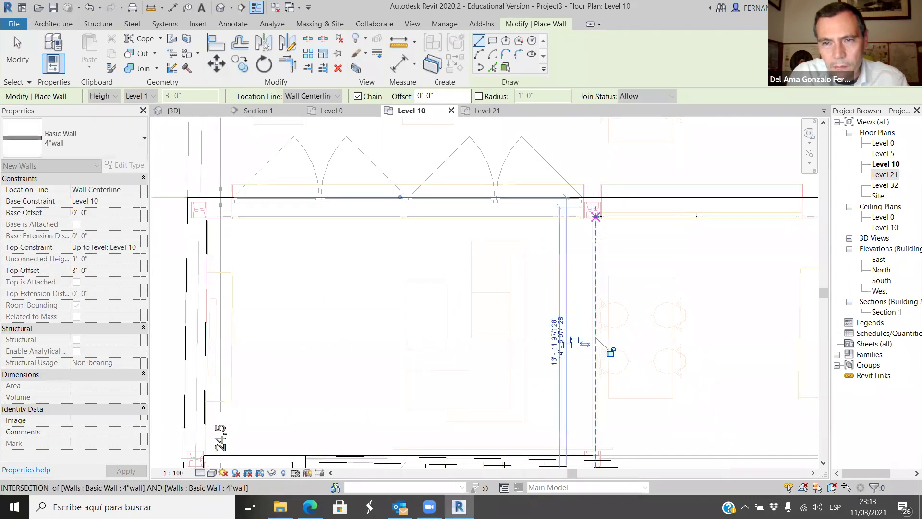
key(Escape)
scroll(597, 277, down, 2)
key(Escape)
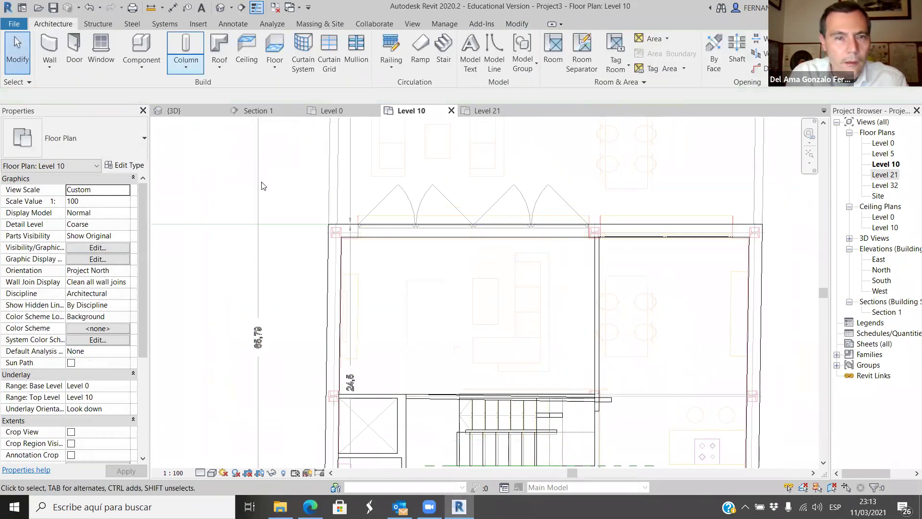
Align the skewed low wall onto the stair-edge reference line.
click(591, 399)
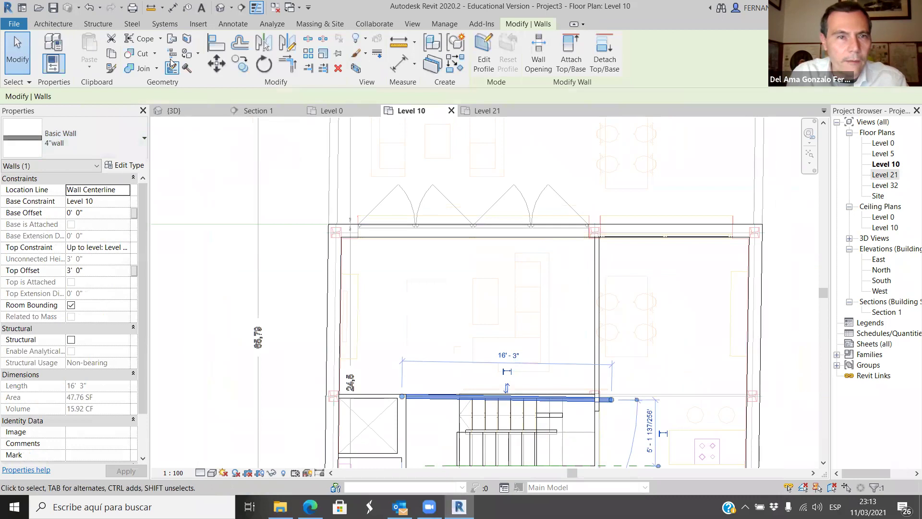
click(212, 46)
scroll(586, 409, up, 4)
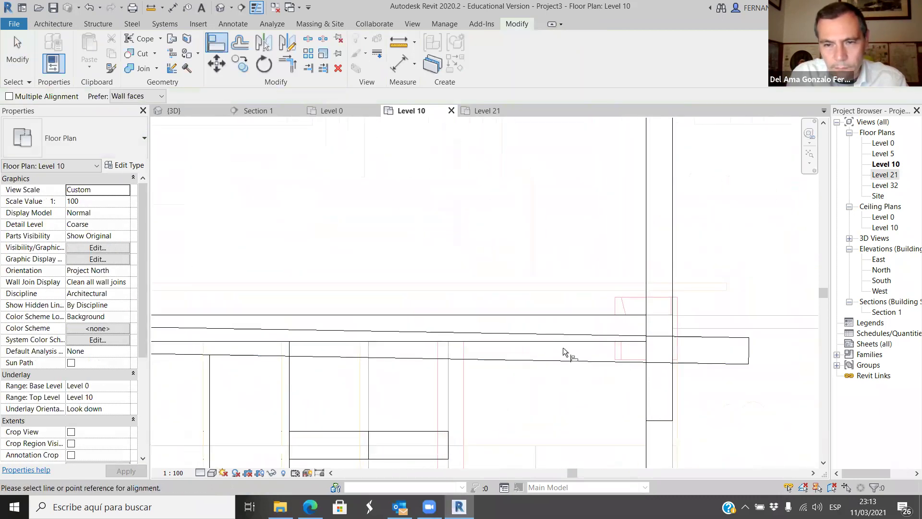
click(562, 316)
click(574, 334)
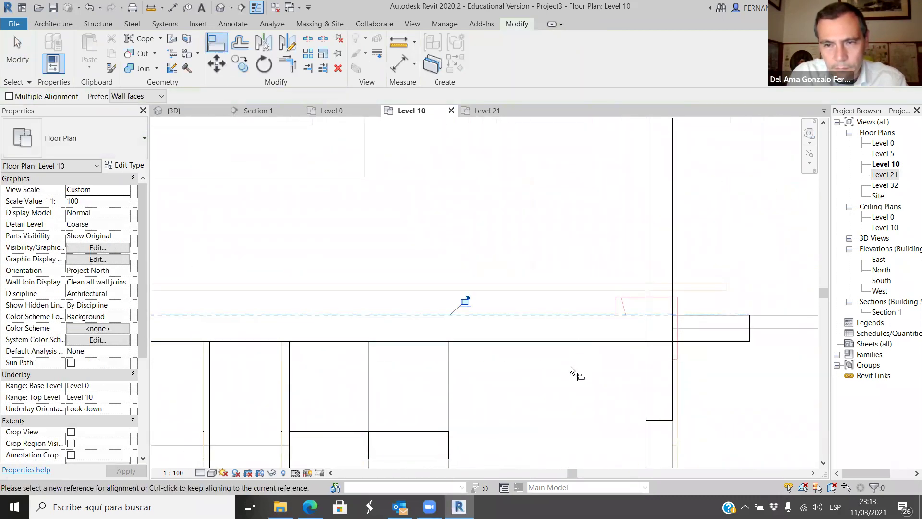
key(Escape)
key(Escape)
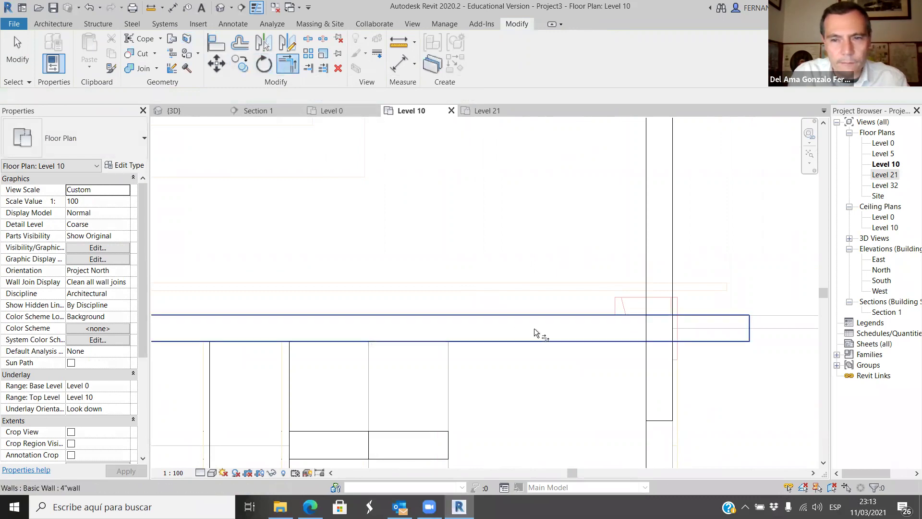
Join the low wall and the horizontal wall into a clean corner, then open the {3D} view.
click(556, 331)
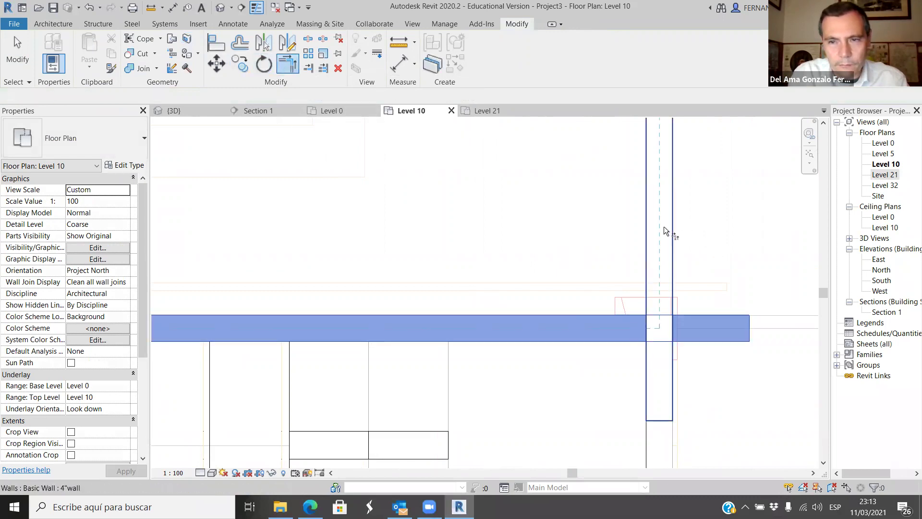
click(659, 255)
scroll(442, 275, down, 4)
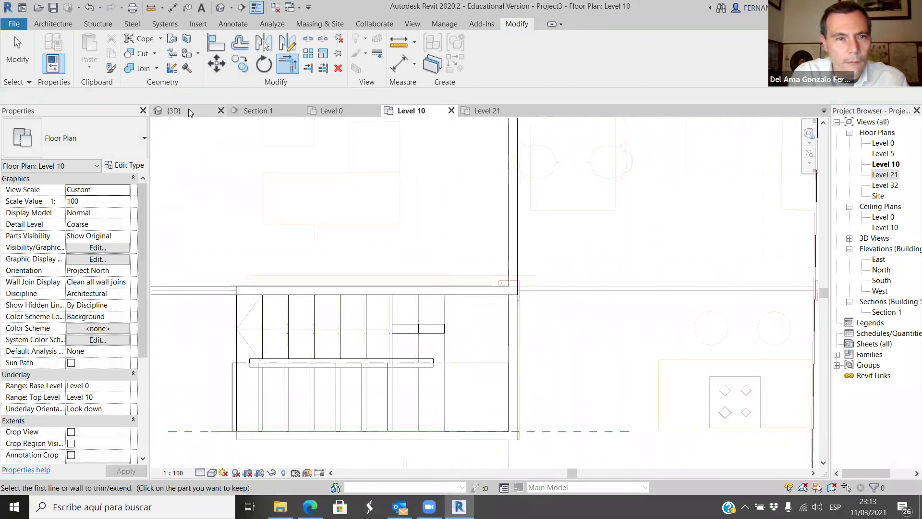
click(189, 110)
scroll(462, 386, down, 5)
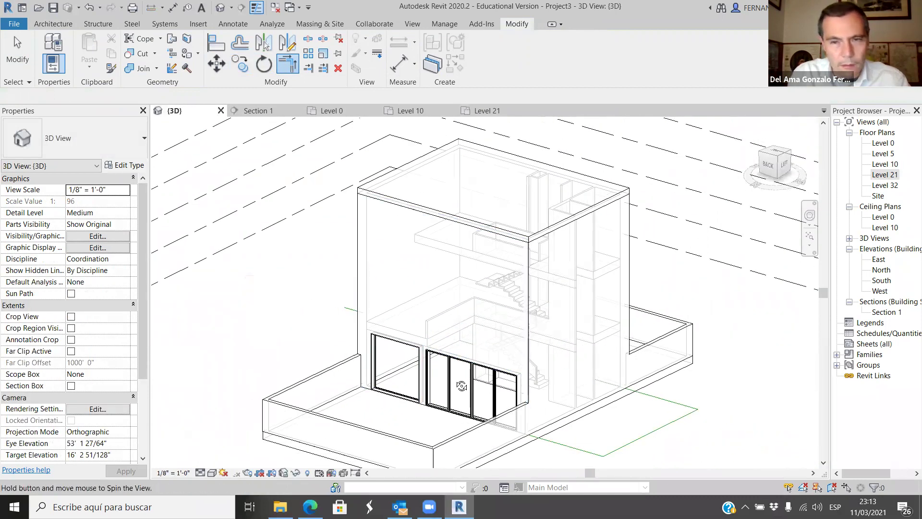
Zoom and orbit the 3D model to the front ground-floor windows, then switch to the Bing results.
scroll(462, 385, up, 4)
scroll(423, 292, up, 3)
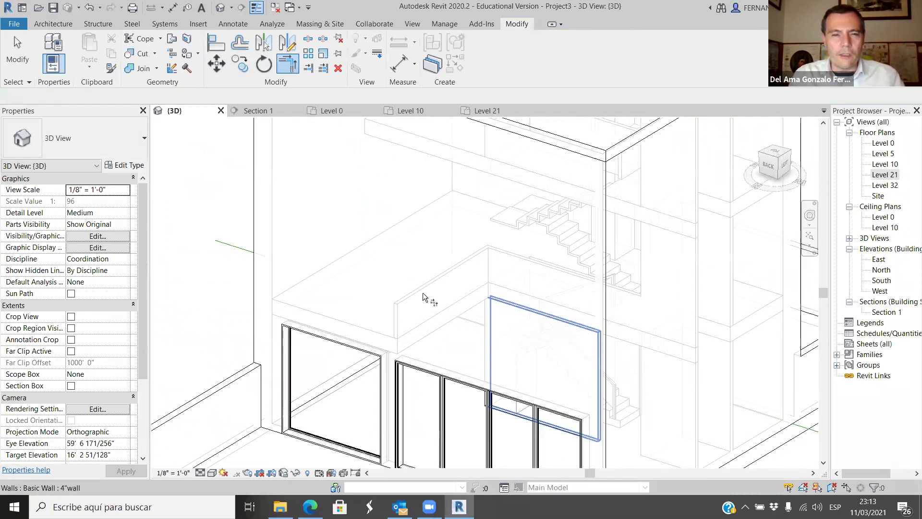
middle_drag(425, 259, 417, 258)
shift+middle_drag(535, 381, 499, 395)
scroll(455, 301, up, 5)
key(t)
key(r)
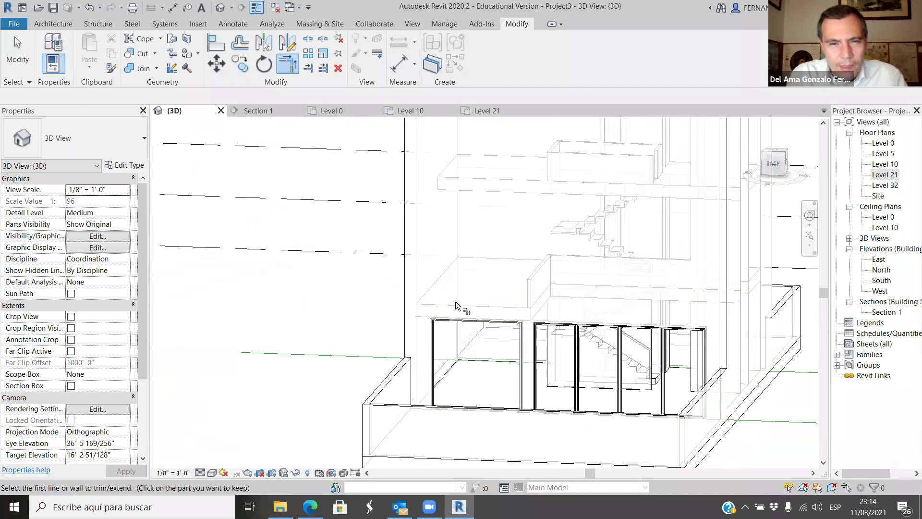
scroll(498, 255, up, 2)
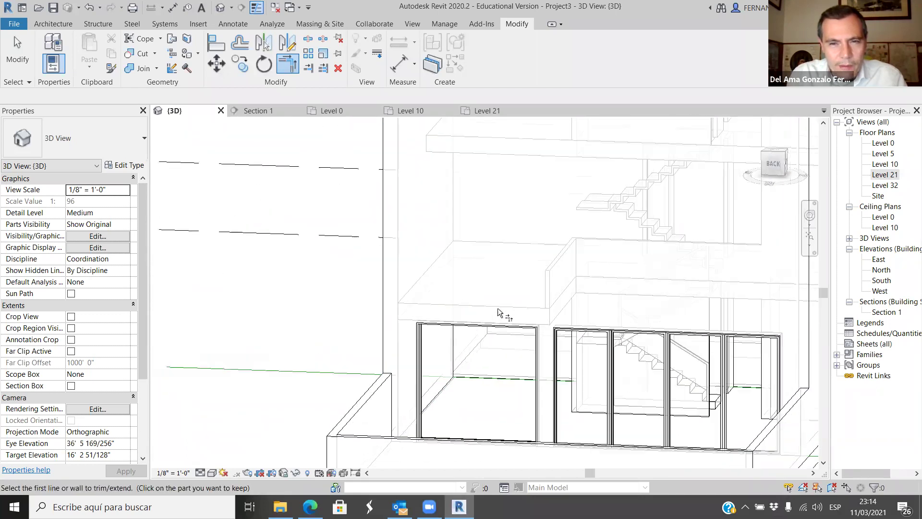
key(alt+Tab)
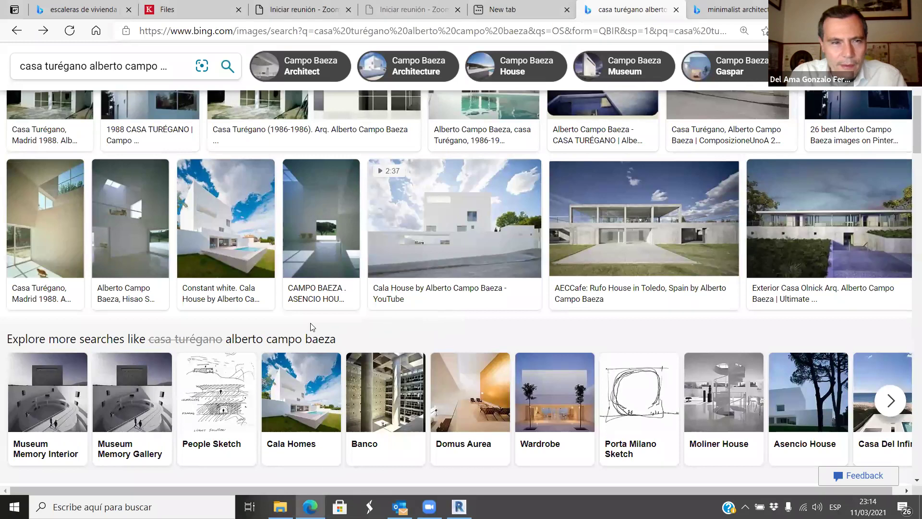
Open the Casa Turégano, Madrid 1988 interior photo full size in Bing Images.
click(63, 235)
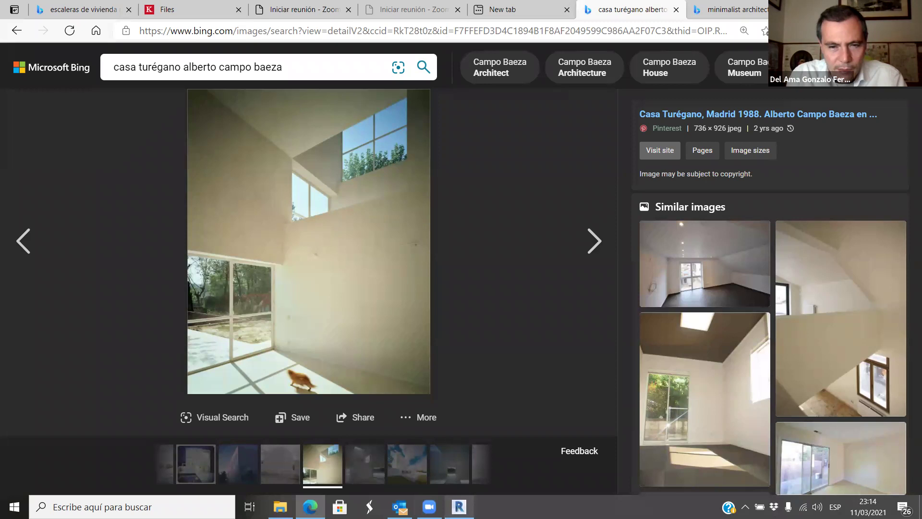
Back in Revit, turn to the back view and set the window type to 9' 6" x 9' 6" M_Fixed.
mouse_move(459, 507)
click(461, 432)
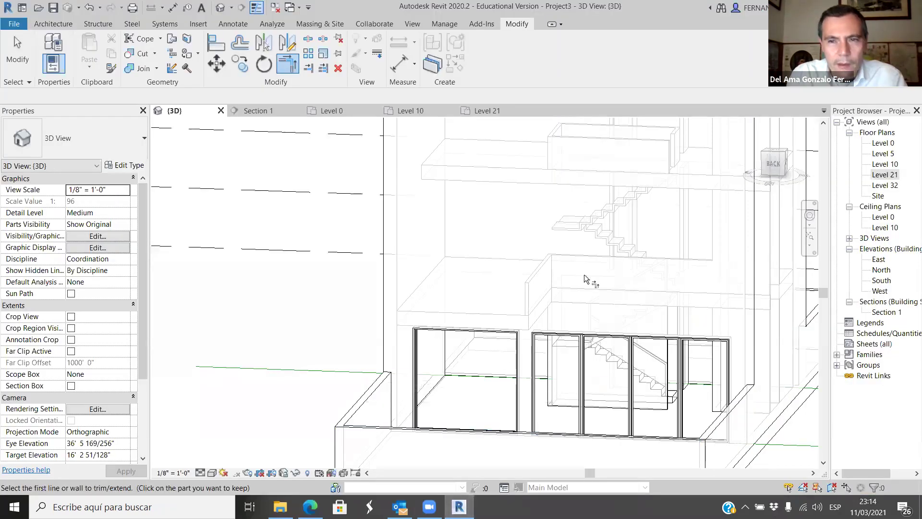
click(770, 165)
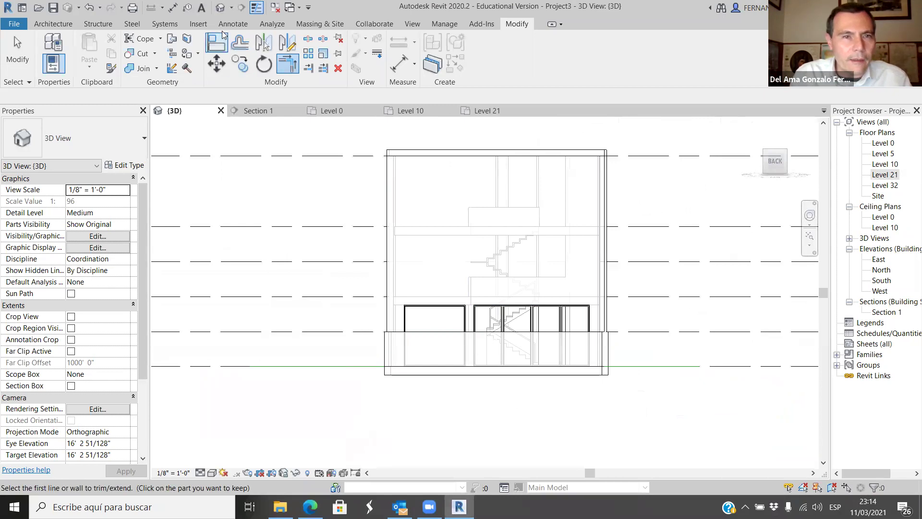
click(59, 23)
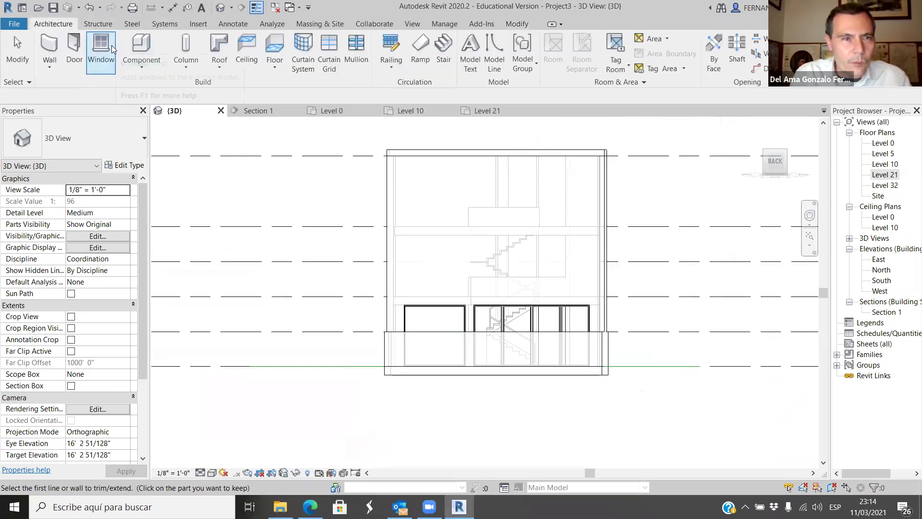
click(99, 50)
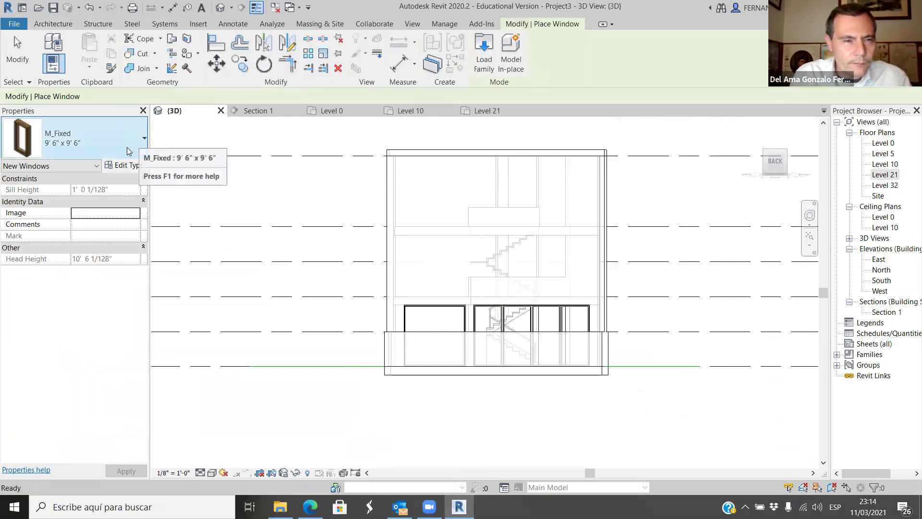
click(67, 142)
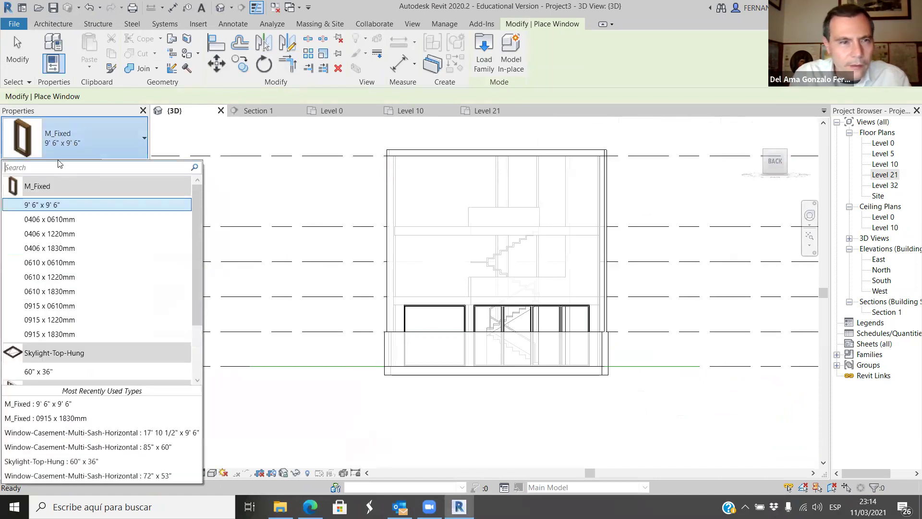
click(320, 272)
scroll(437, 271, up, 3)
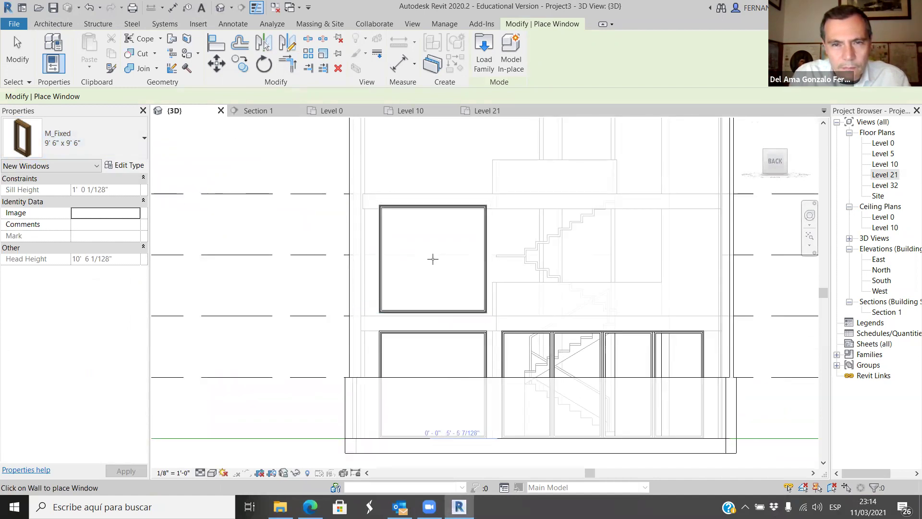
key(Escape)
key(Escape)
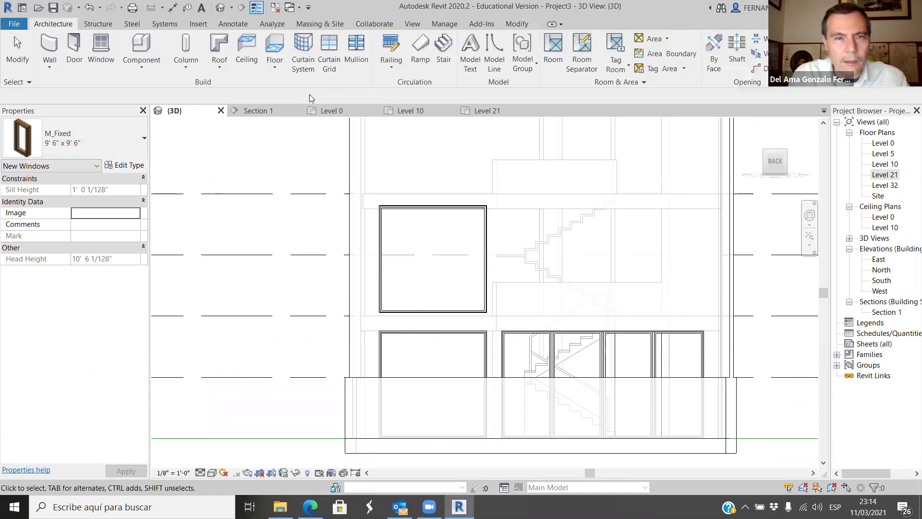
Align the upper M_Fixed window's left edge with the window below using AL.
click(384, 228)
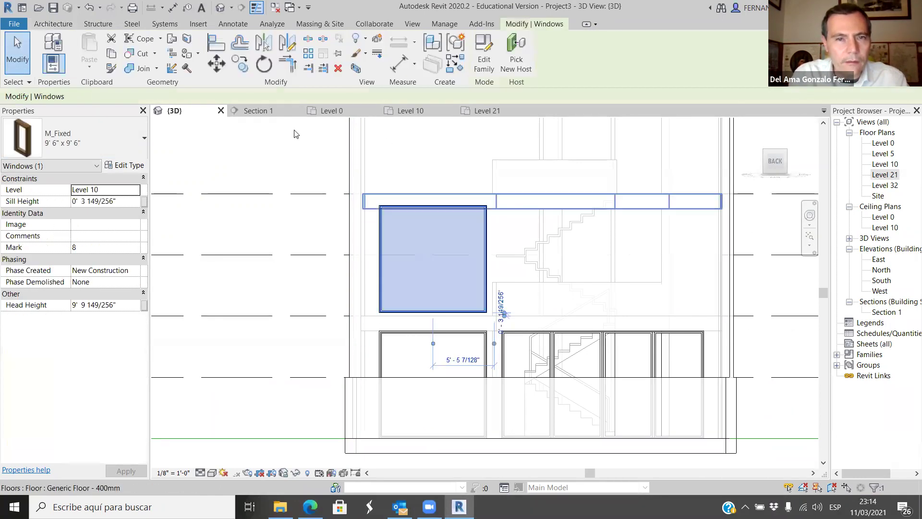
key(a)
key(l)
scroll(359, 214, up, 5)
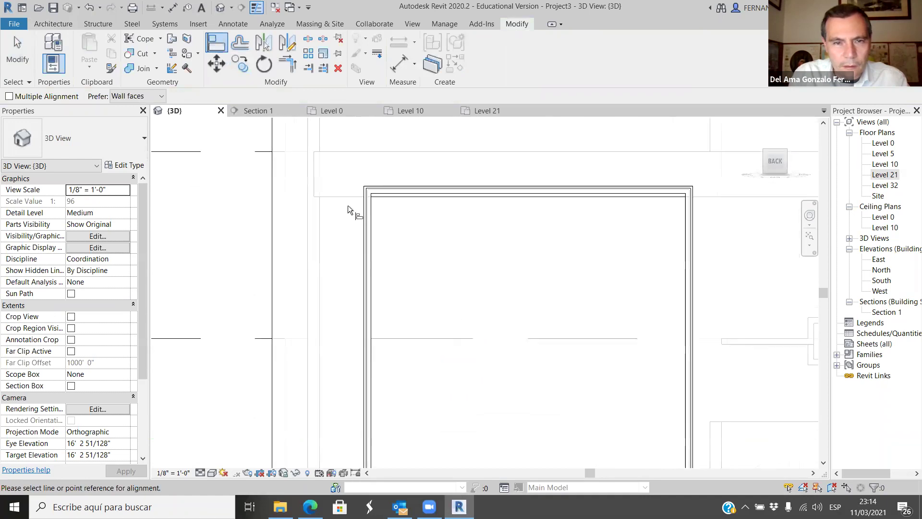
click(390, 185)
scroll(429, 194, down, 3)
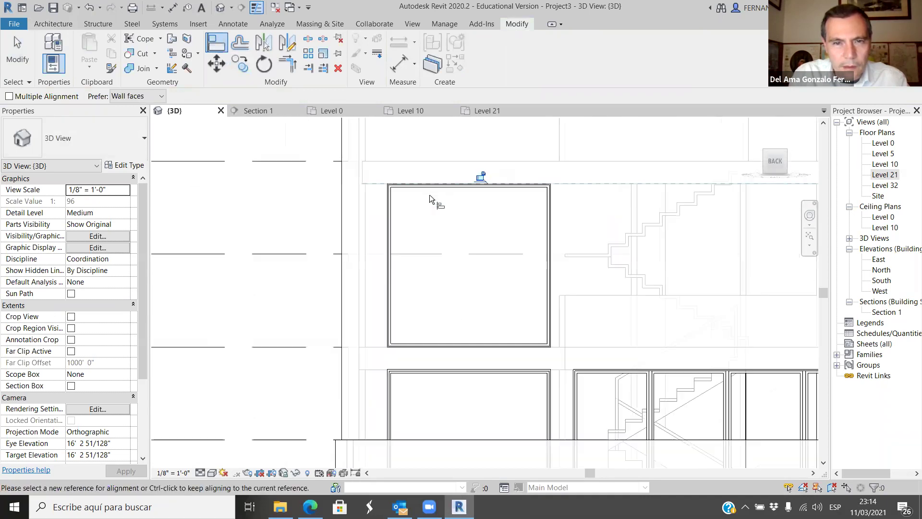
scroll(408, 330, up, 2)
scroll(404, 344, up, 2)
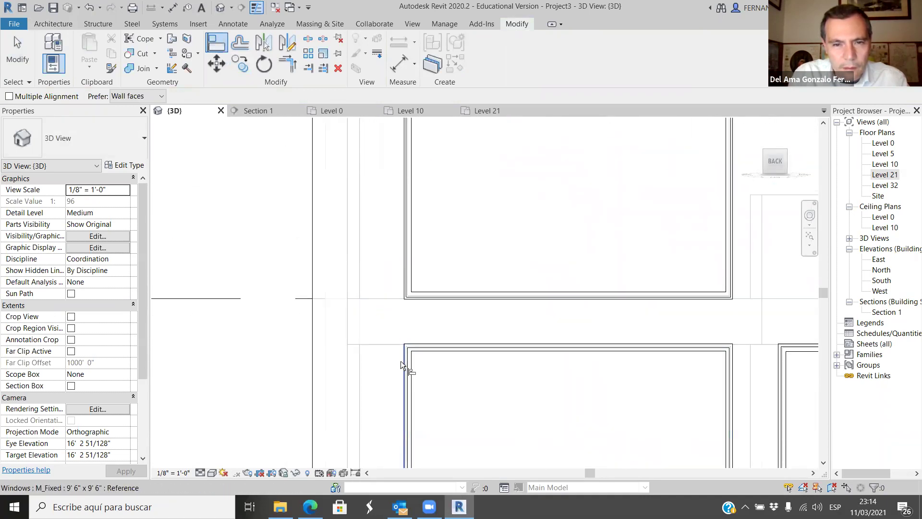
click(385, 295)
click(401, 281)
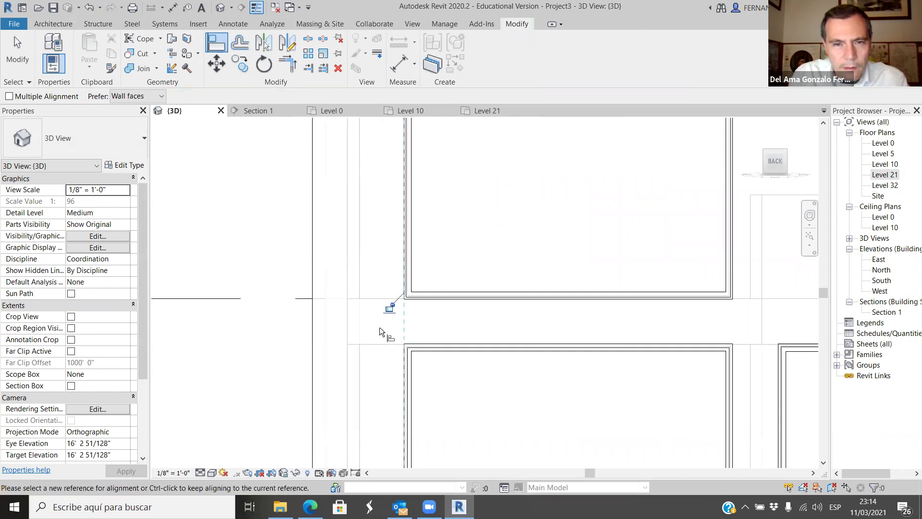
scroll(383, 331, down, 4)
scroll(298, 254, down, 3)
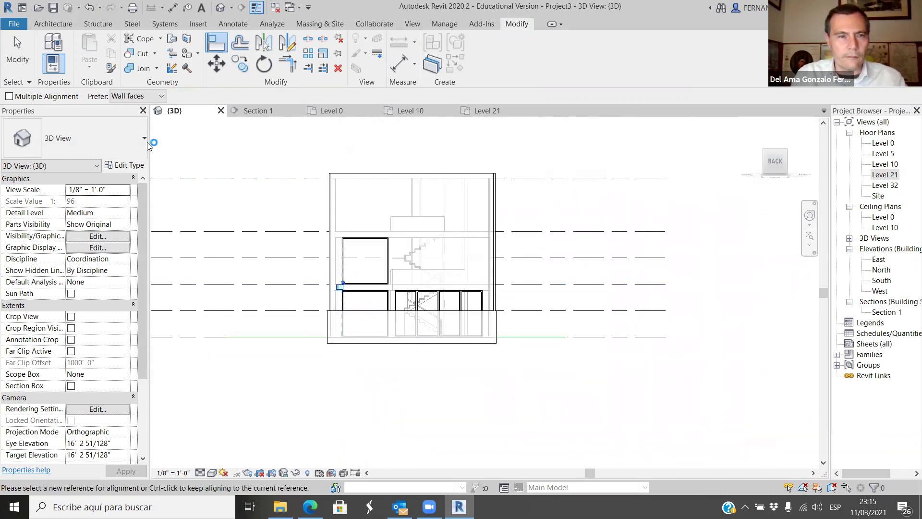
Turn to the back facade and place an M_Fixed window high on it.
click(20, 58)
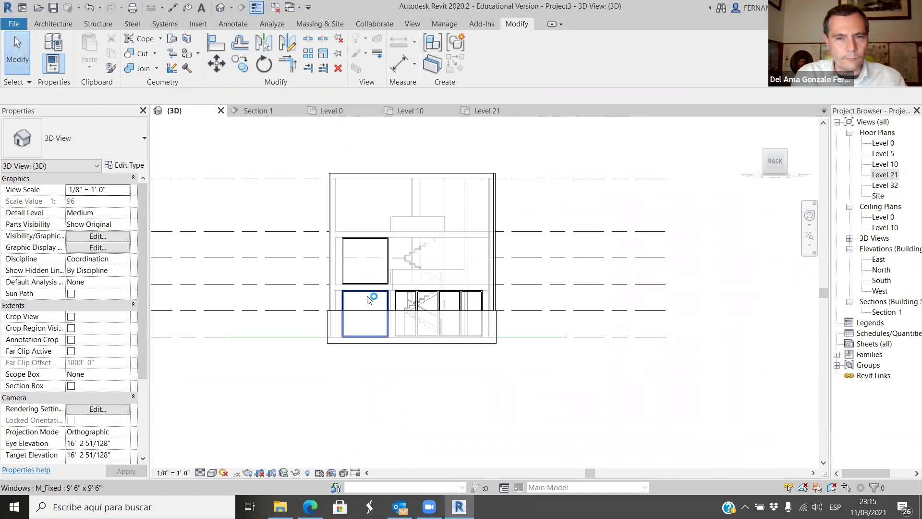
scroll(366, 298, down, 2)
shift+middle_drag(389, 405, 421, 383)
shift+middle_drag(360, 387, 397, 175)
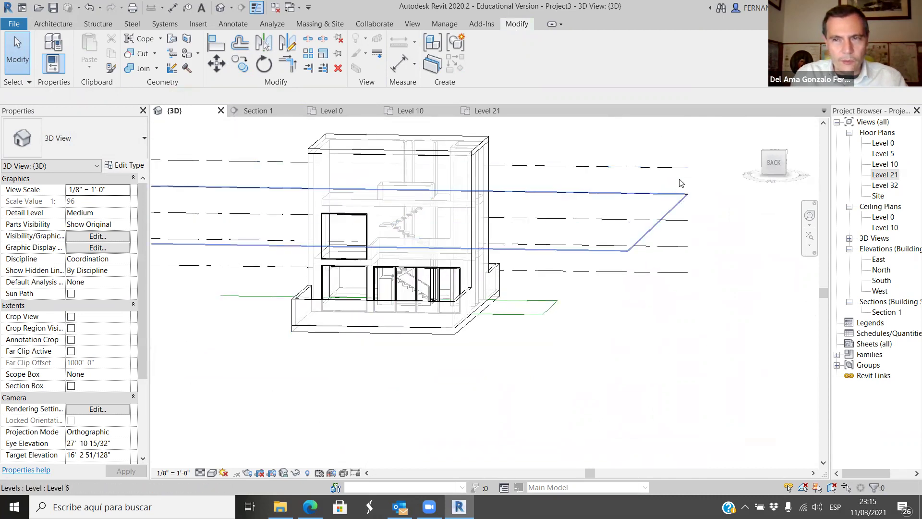
click(774, 162)
scroll(474, 256, up, 5)
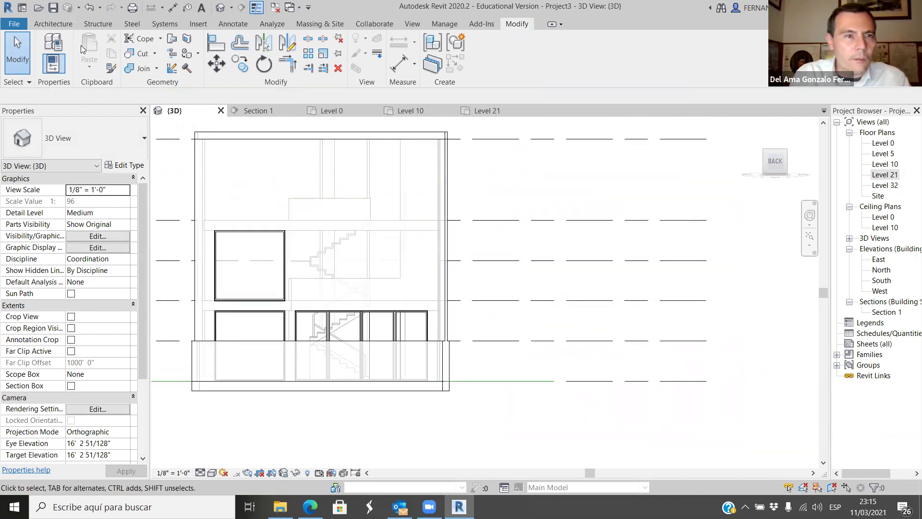
click(65, 27)
click(99, 48)
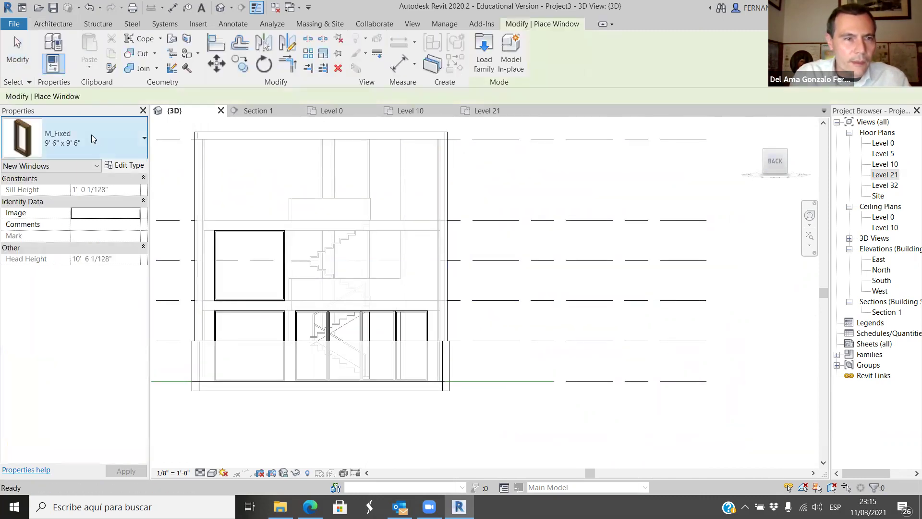
click(337, 196)
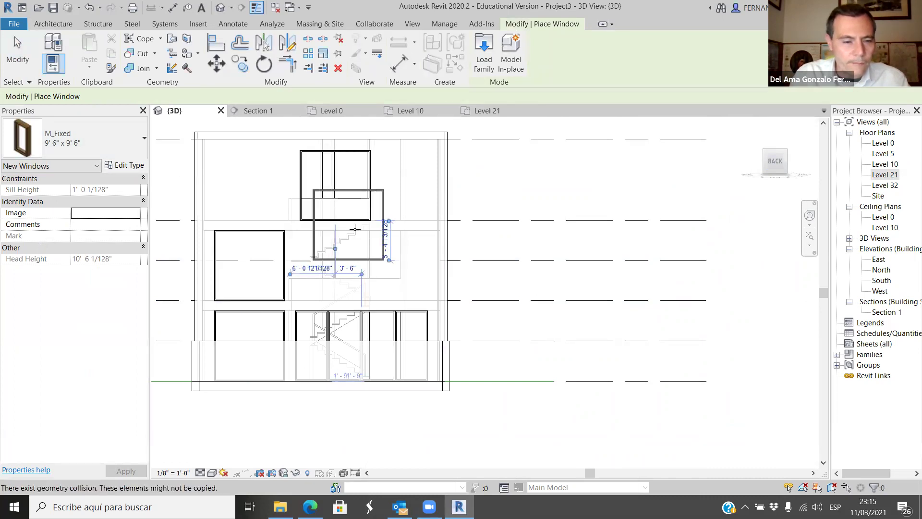
key(Escape)
key(Escape)
scroll(285, 172, up, 1)
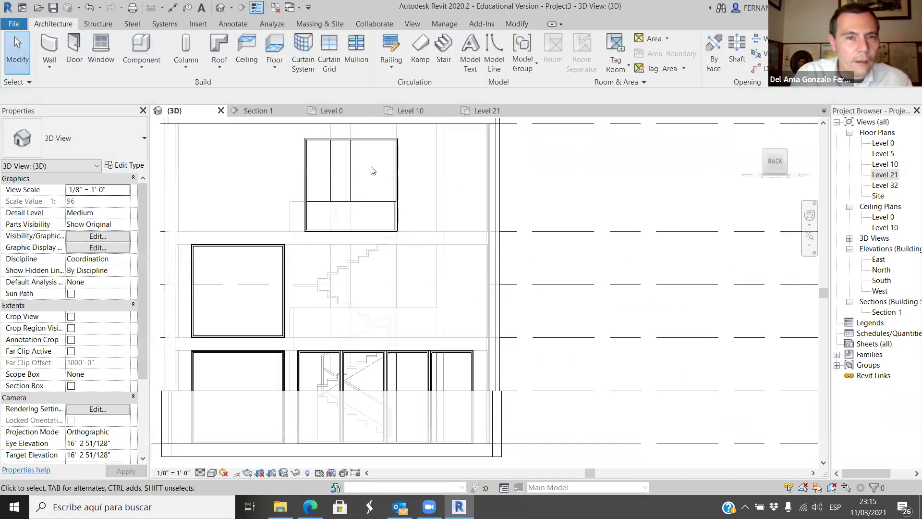
Align the new upper window's edge to the roof edge.
click(387, 159)
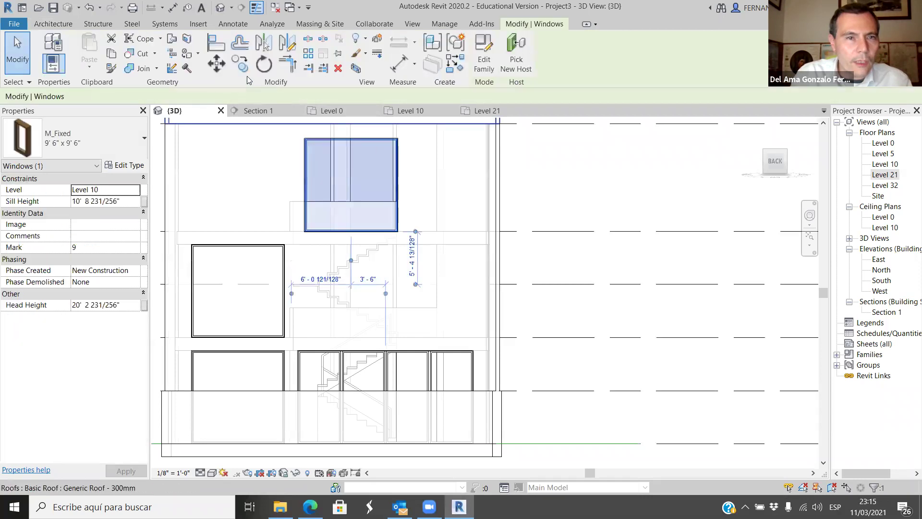
click(218, 49)
scroll(285, 209, up, 2)
scroll(326, 393, down, 2)
scroll(321, 431, up, 2)
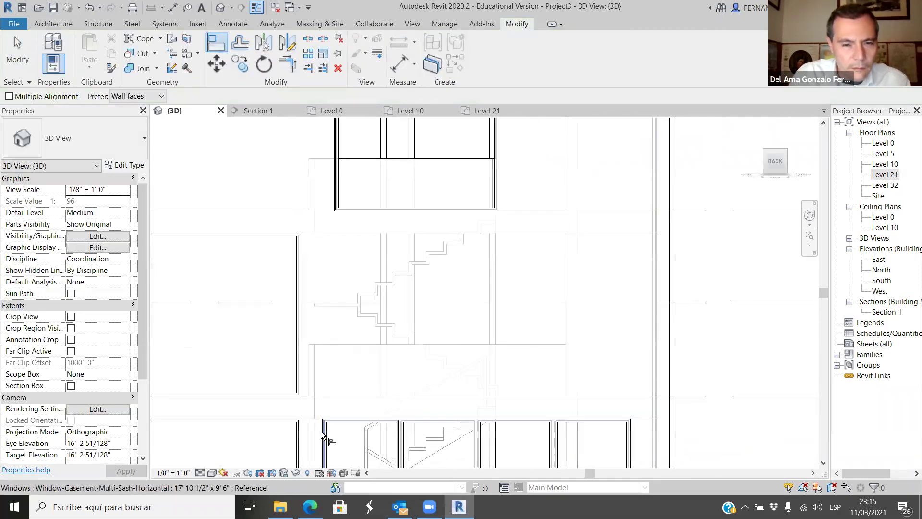
click(331, 180)
scroll(581, 198, up, 2)
scroll(528, 201, up, 2)
click(496, 203)
scroll(480, 269, down, 1)
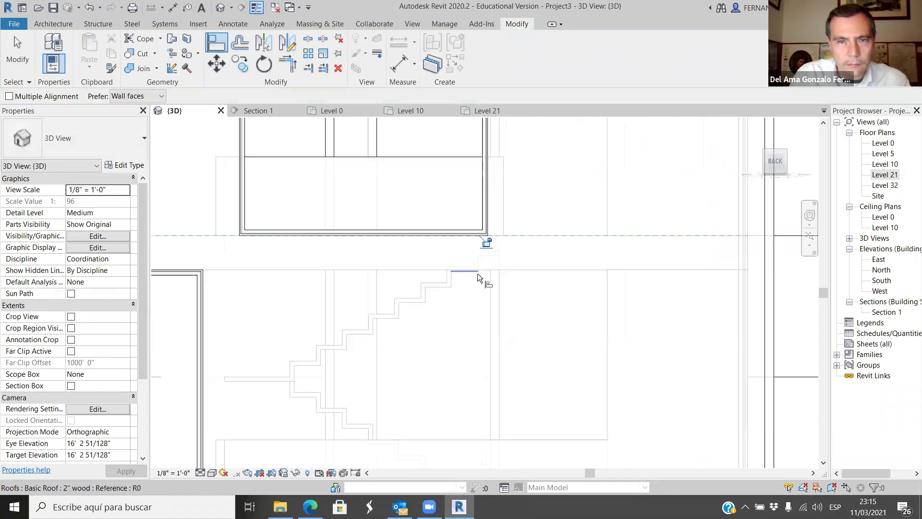
scroll(477, 272, down, 4)
key(Escape)
Orbit the model to an isometric, more frontal angle to check the new window.
scroll(298, 251, down, 3)
shift+middle_drag(331, 367, 307, 380)
scroll(348, 364, up, 5)
scroll(348, 364, down, 3)
shift+middle_drag(366, 385, 437, 385)
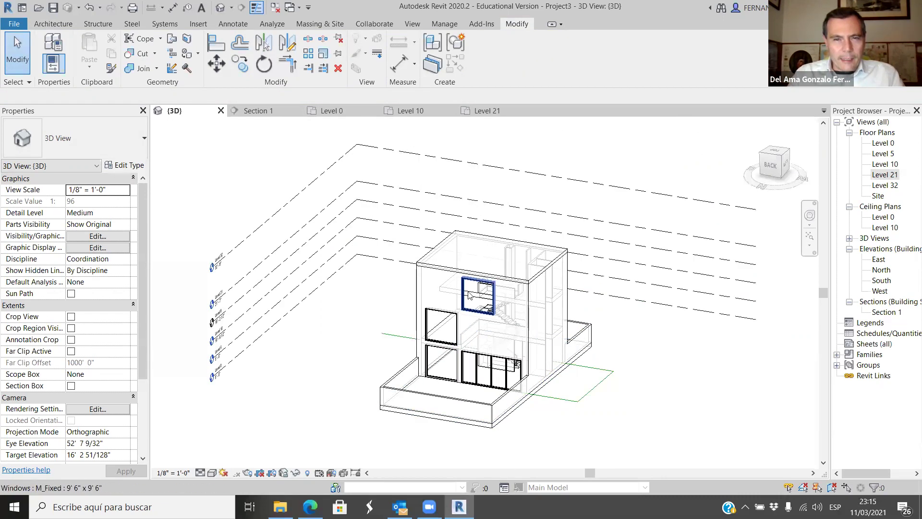
scroll(453, 234, up, 2)
scroll(390, 210, down, 2)
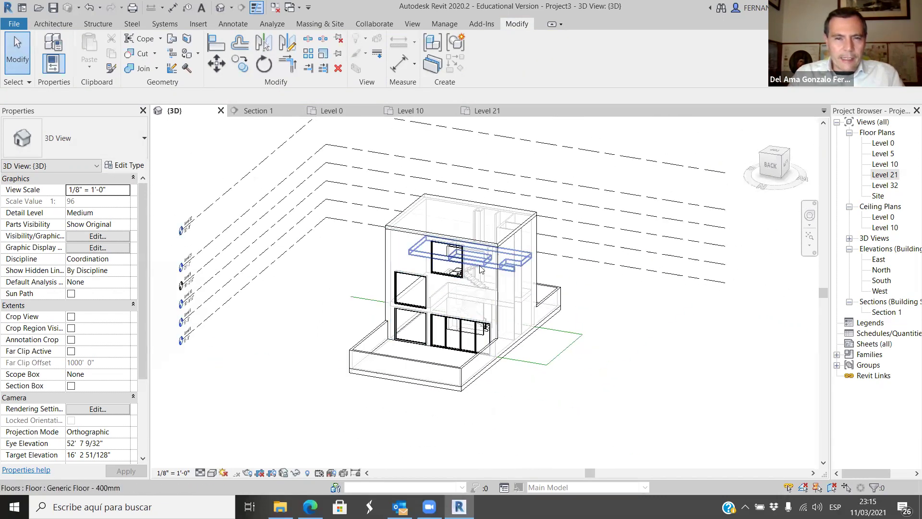
Look down from the Top view and select the Skylight-Top-Hung 60" x 36" window type.
click(775, 158)
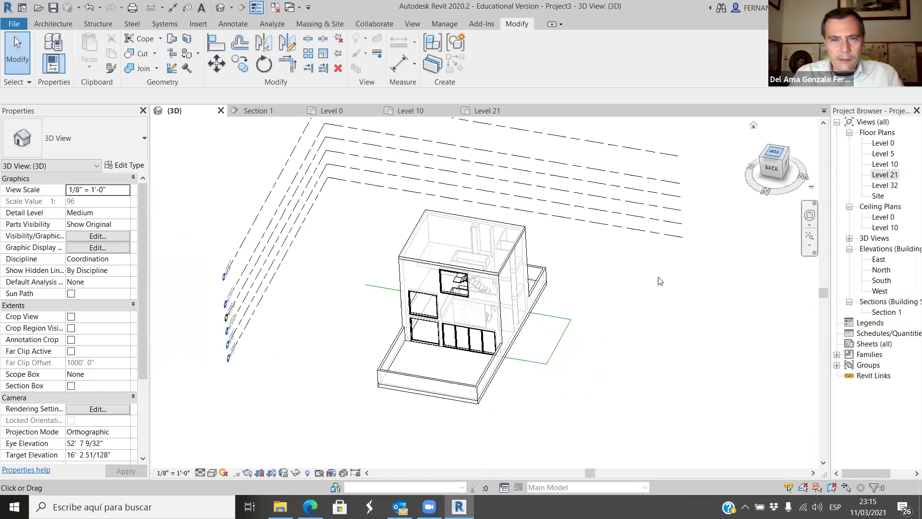
scroll(523, 366, up, 4)
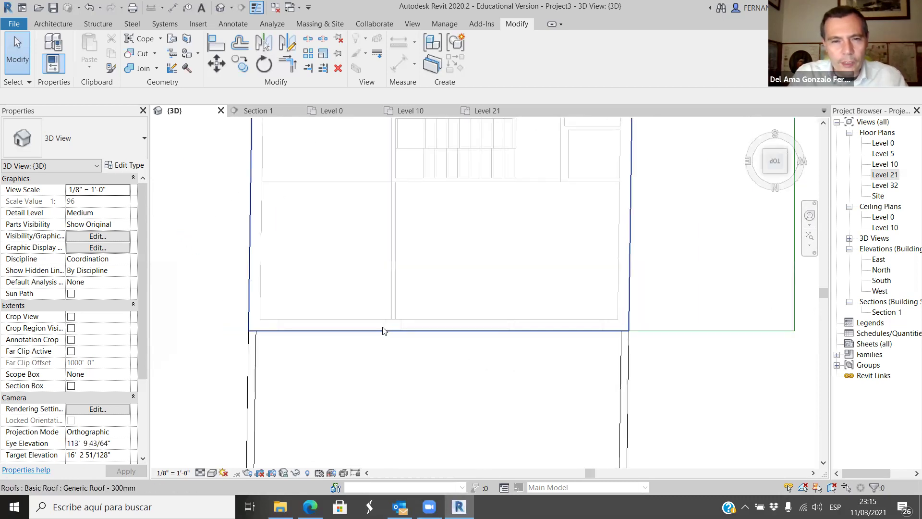
scroll(391, 303, down, 1)
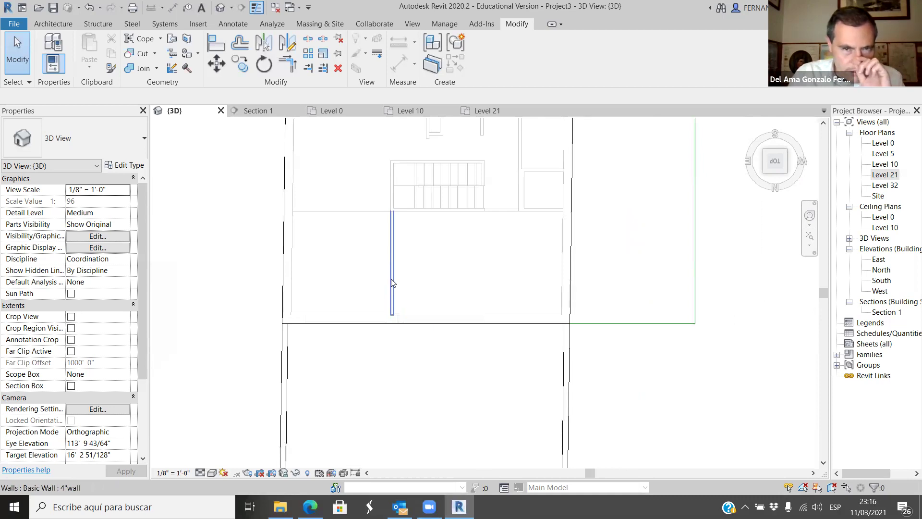
scroll(370, 302, up, 1)
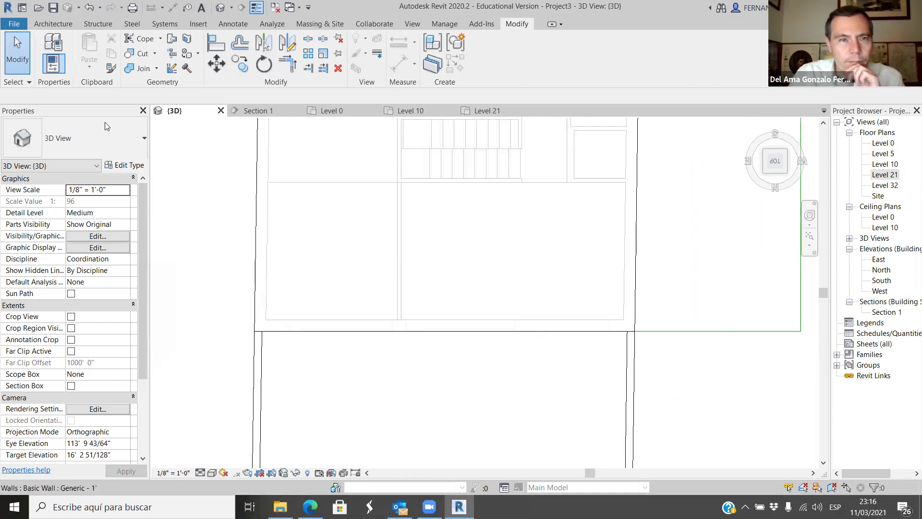
click(64, 26)
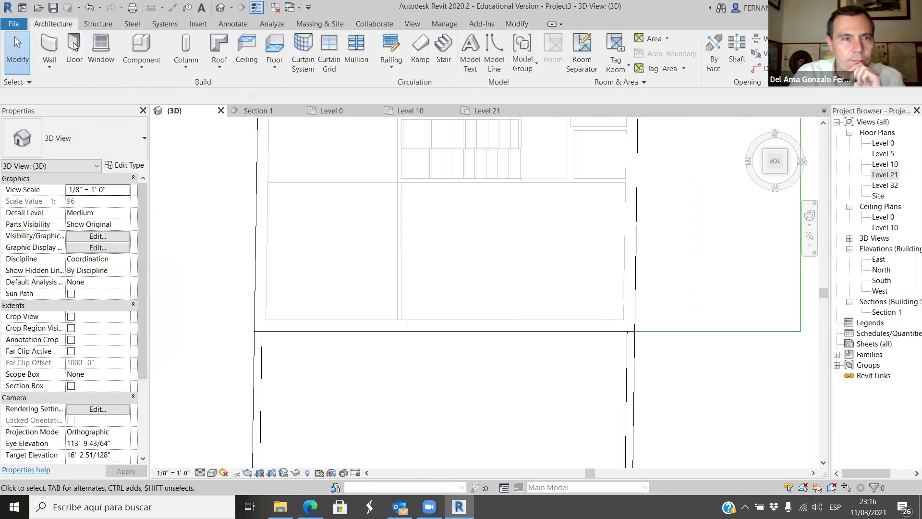
click(101, 50)
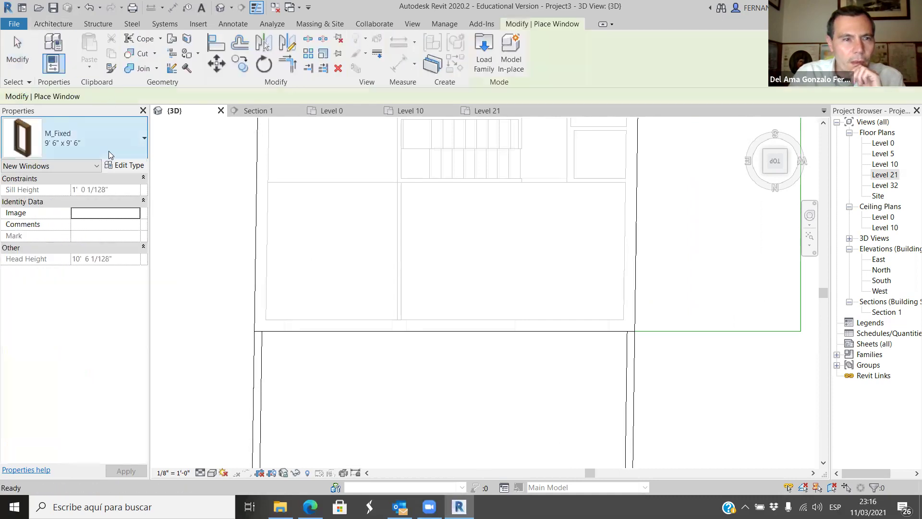
click(140, 145)
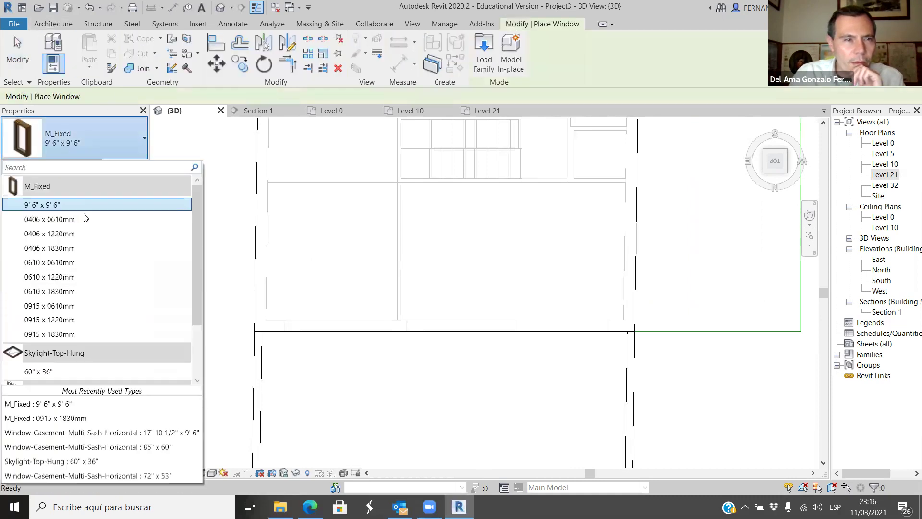
click(51, 366)
scroll(363, 300, up, 3)
scroll(363, 299, up, 1)
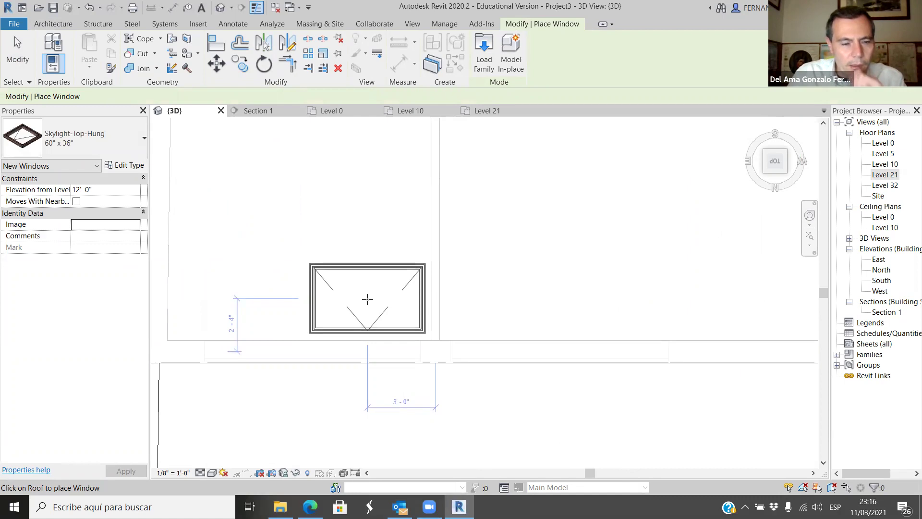
key(Escape)
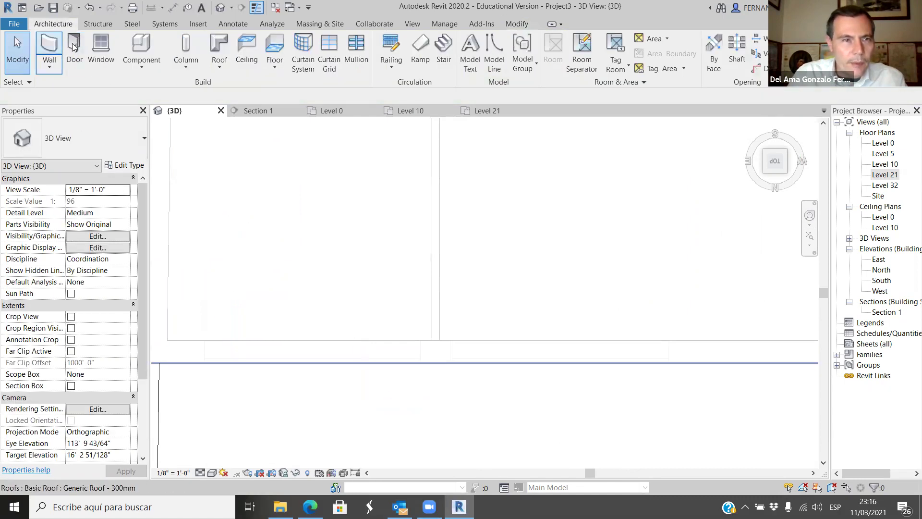
Duplicate the Skylight-Top-Hung type as 5' x 5' with Height set to 5' 0".
click(101, 48)
click(124, 165)
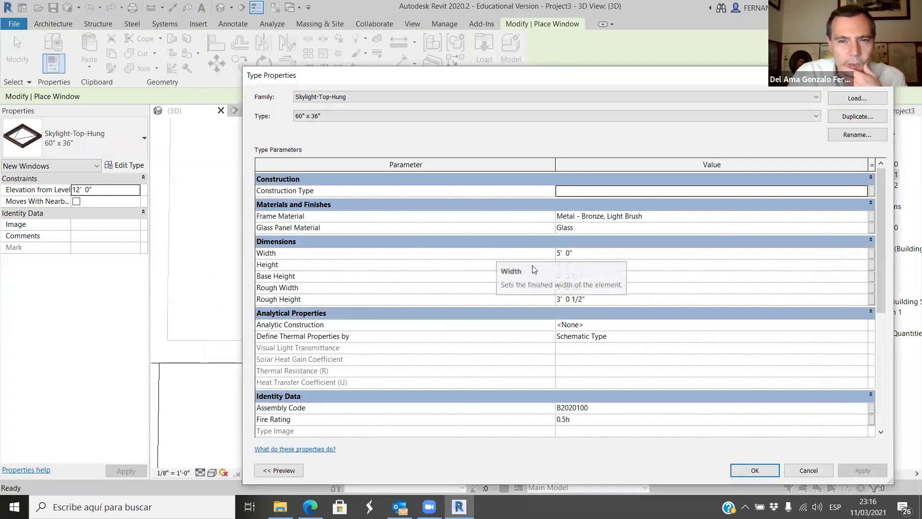
click(882, 116)
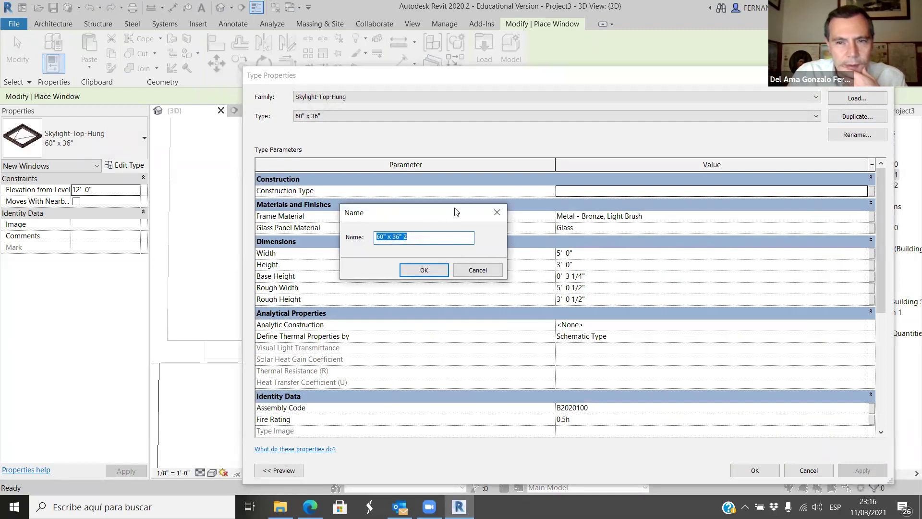
drag(457, 212, 733, 121)
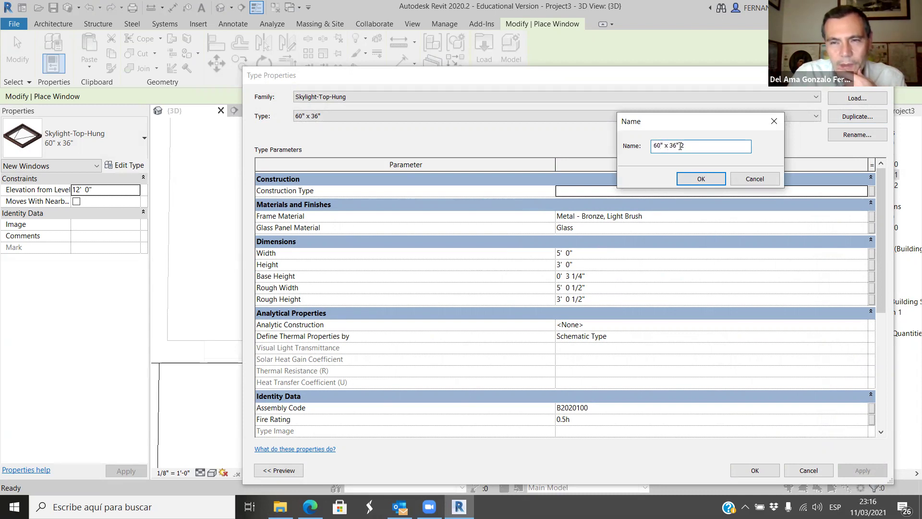
key(ctrl+a)
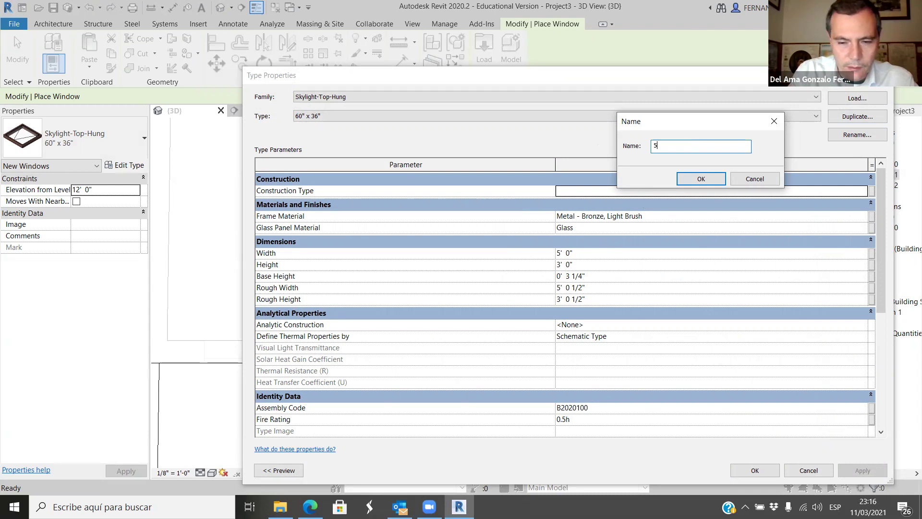
text(5')
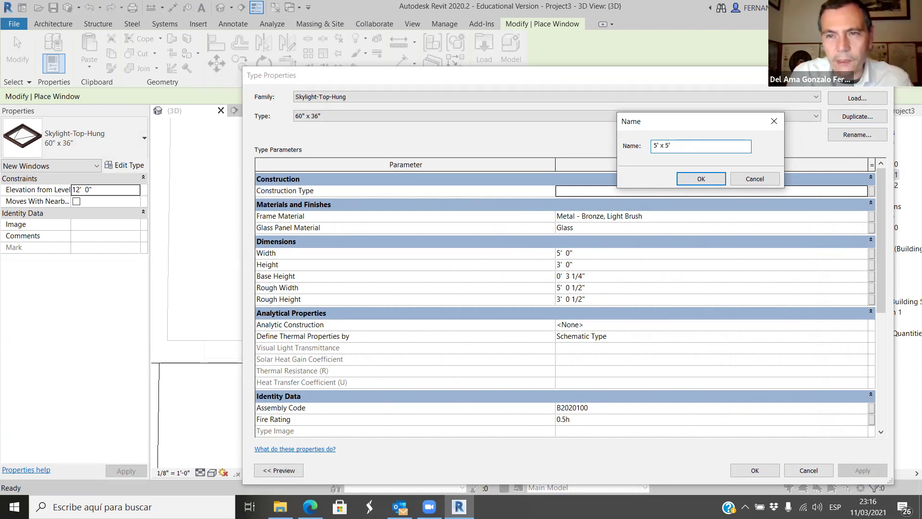
click(690, 177)
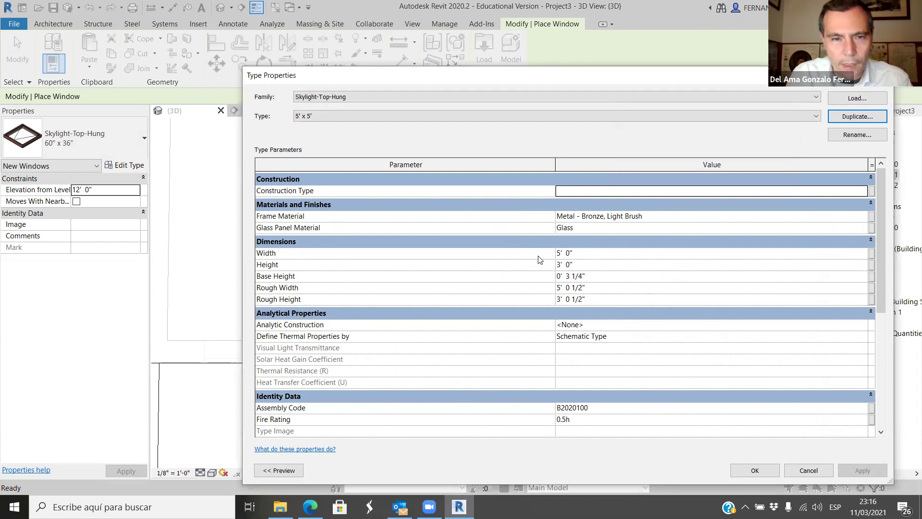
click(575, 266)
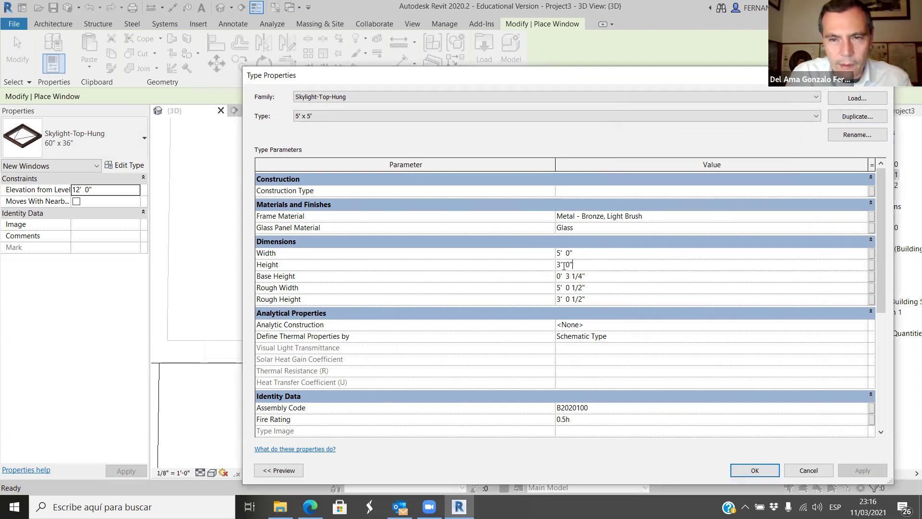
text(5)
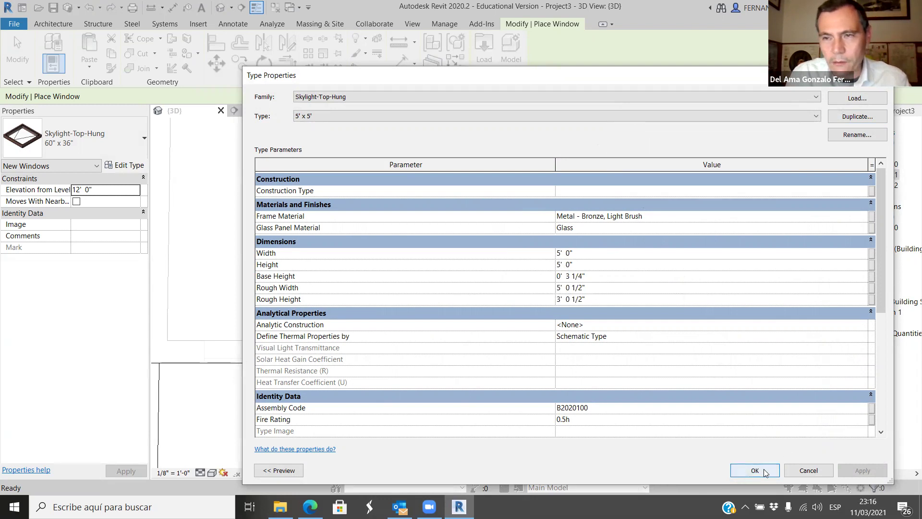
key(Return)
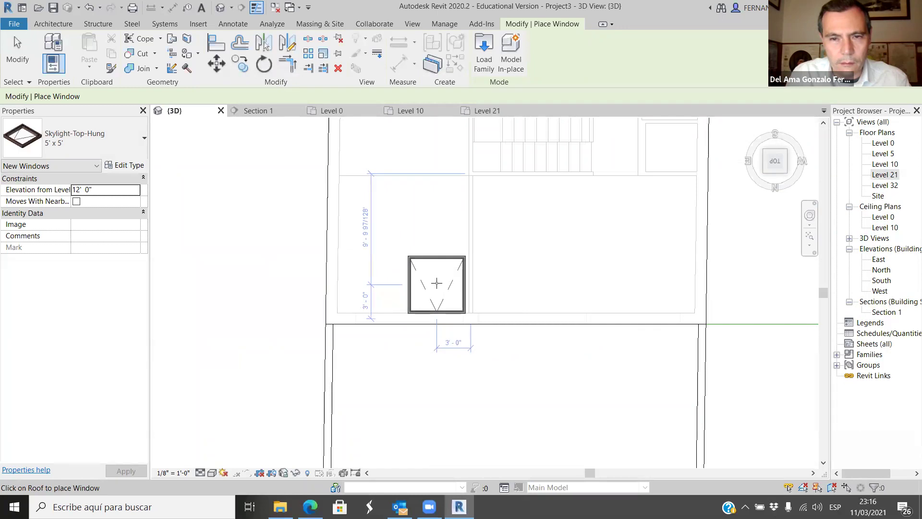
Place a 5' x 5' skylight on the roof and align its right and bottom edges to the wall lines.
click(439, 283)
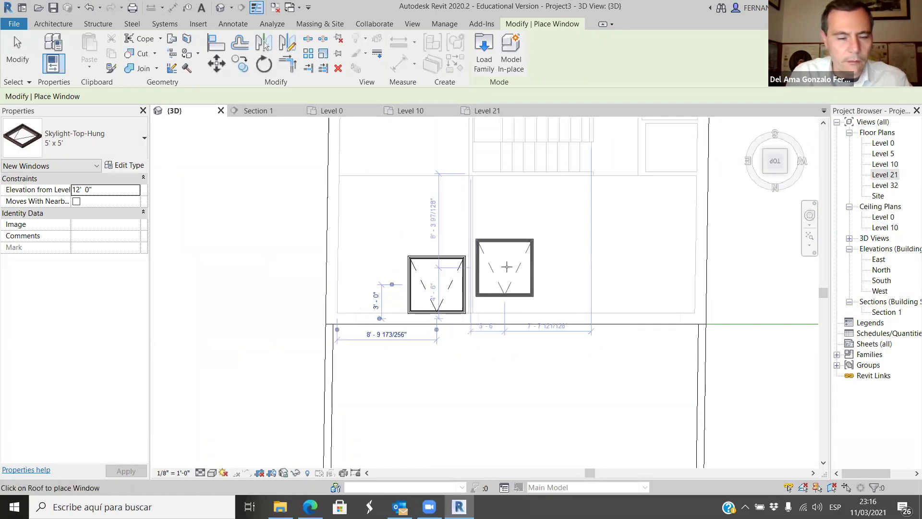
key(Escape)
key(Escape)
scroll(519, 290, up, 2)
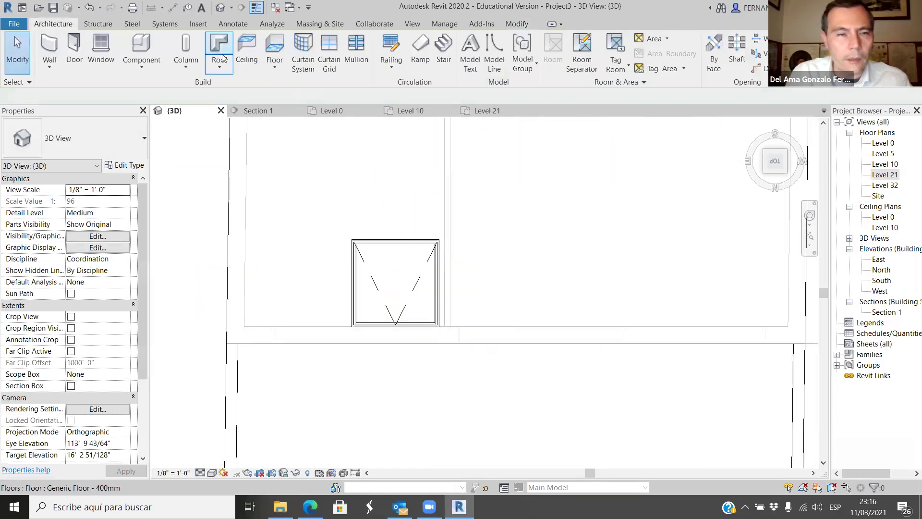
click(360, 246)
key(a)
key(l)
scroll(447, 298, up, 1)
click(445, 299)
click(439, 299)
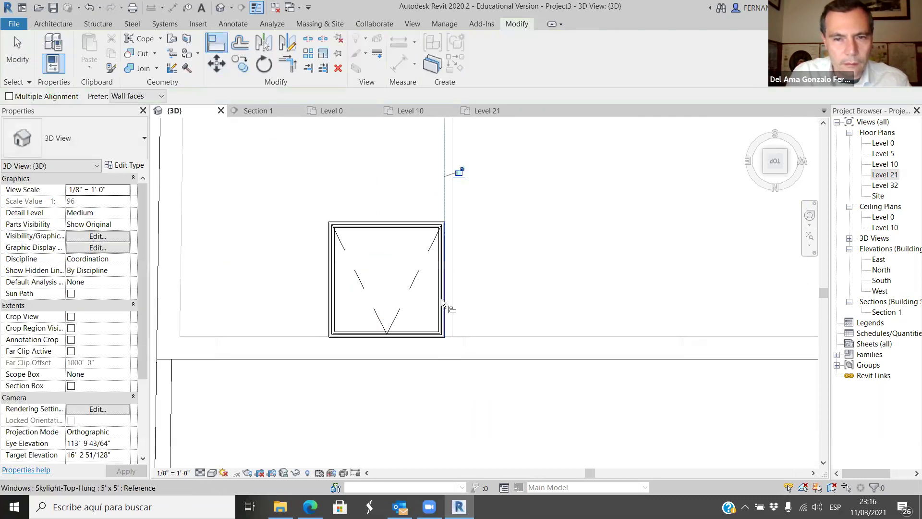
click(300, 338)
scroll(339, 339, up, 2)
click(368, 327)
scroll(384, 324, down, 5)
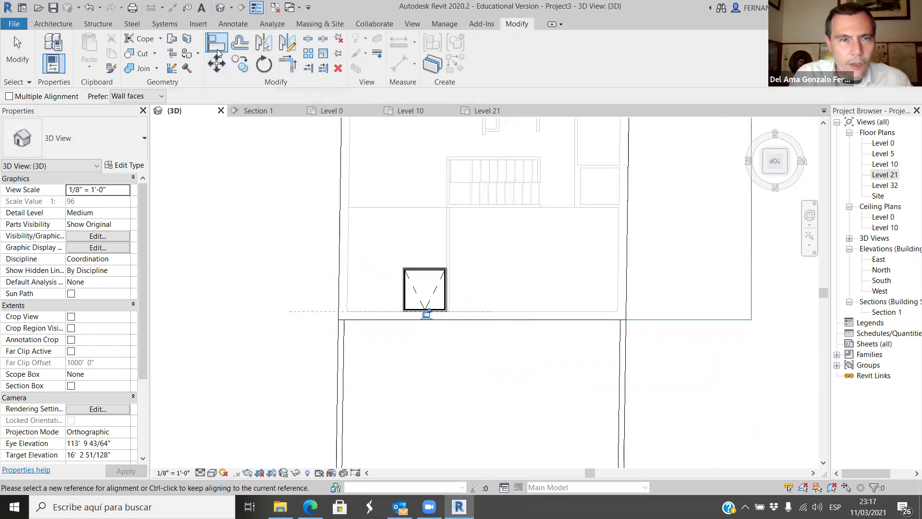
key(Escape)
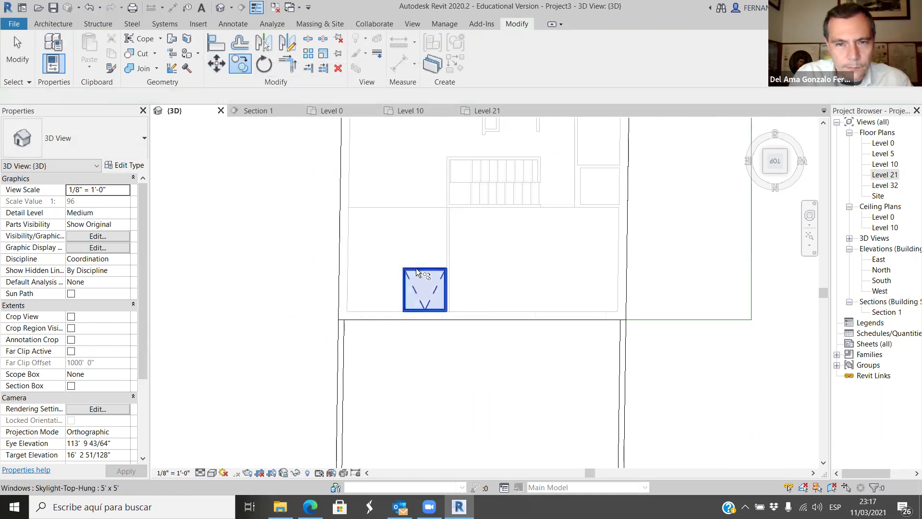
Copy the skylight once, right next to the original.
scroll(387, 214, up, 2)
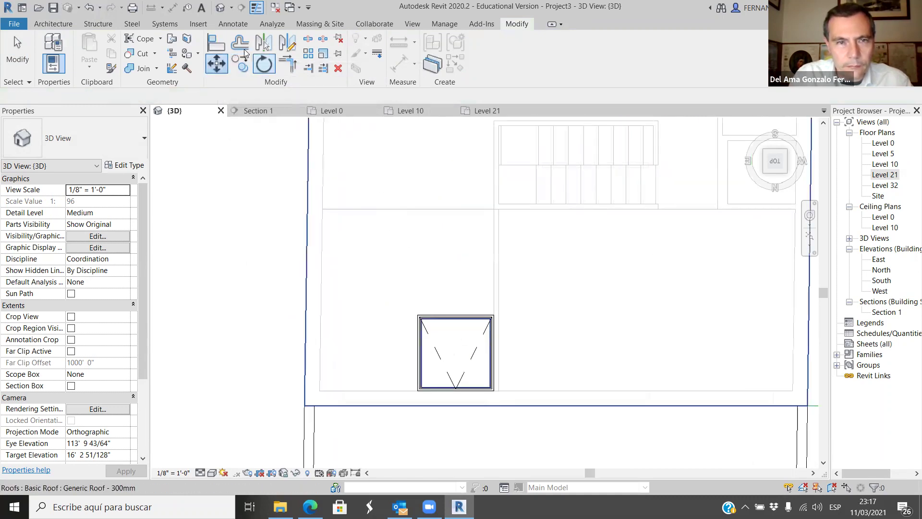
click(461, 315)
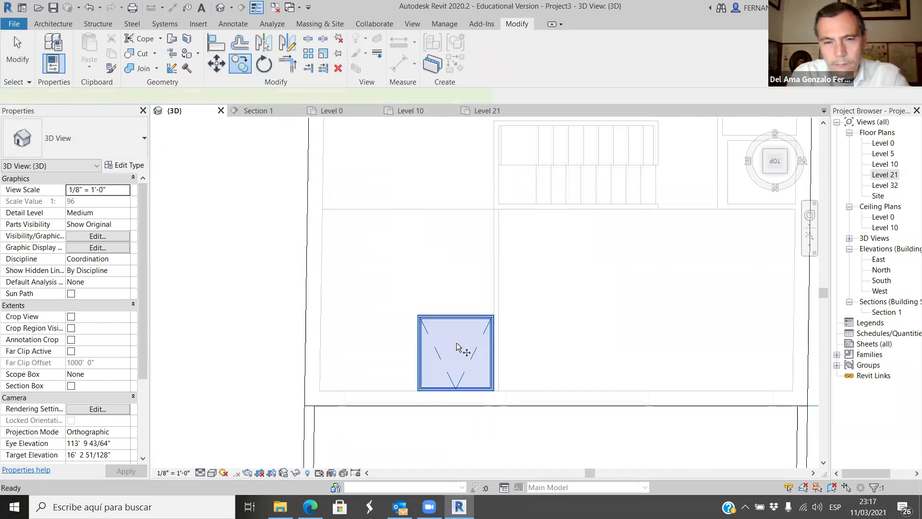
scroll(416, 395, up, 2)
scroll(418, 391, up, 1)
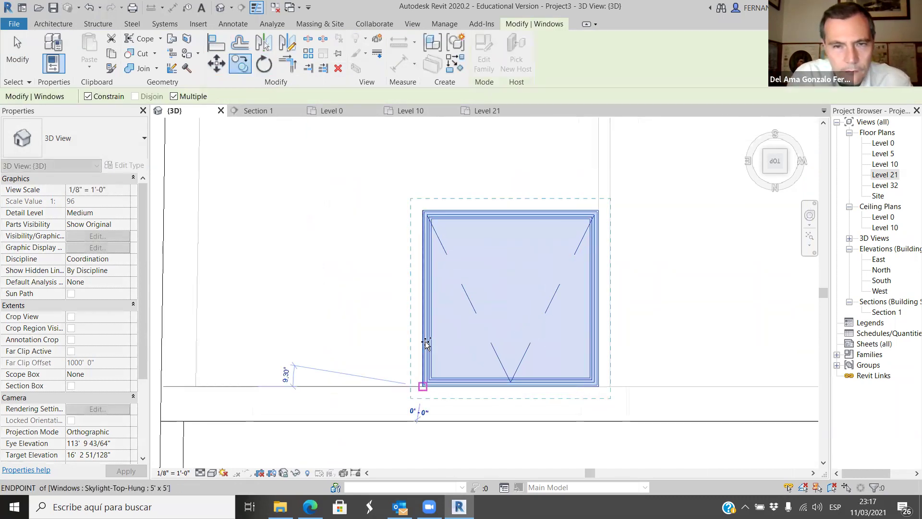
click(422, 212)
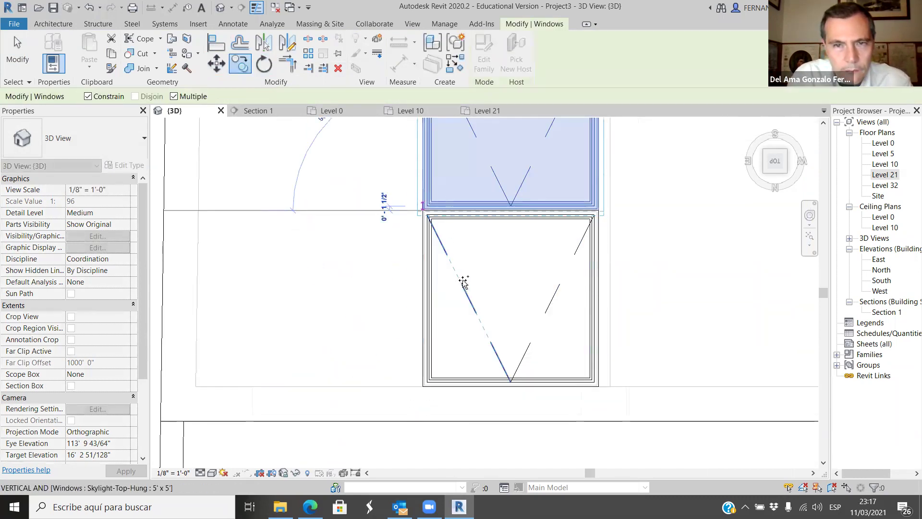
scroll(463, 282, down, 2)
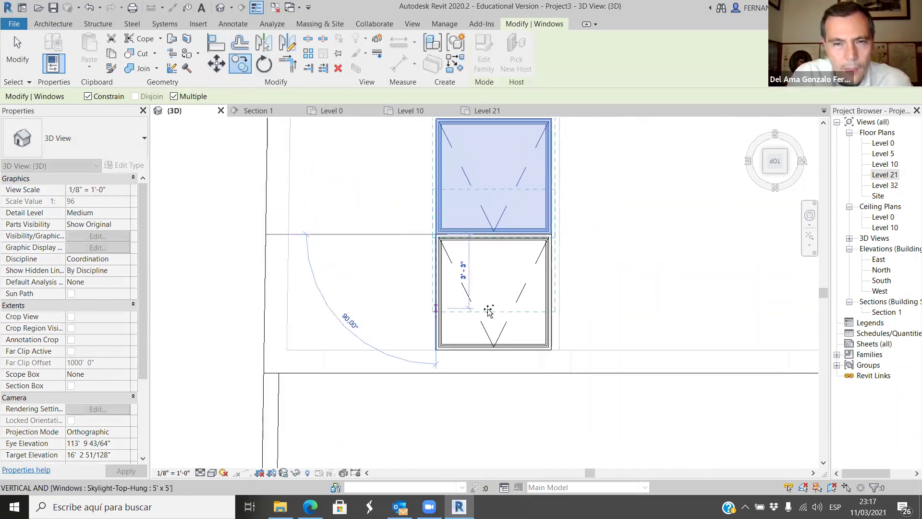
click(488, 345)
key(Escape)
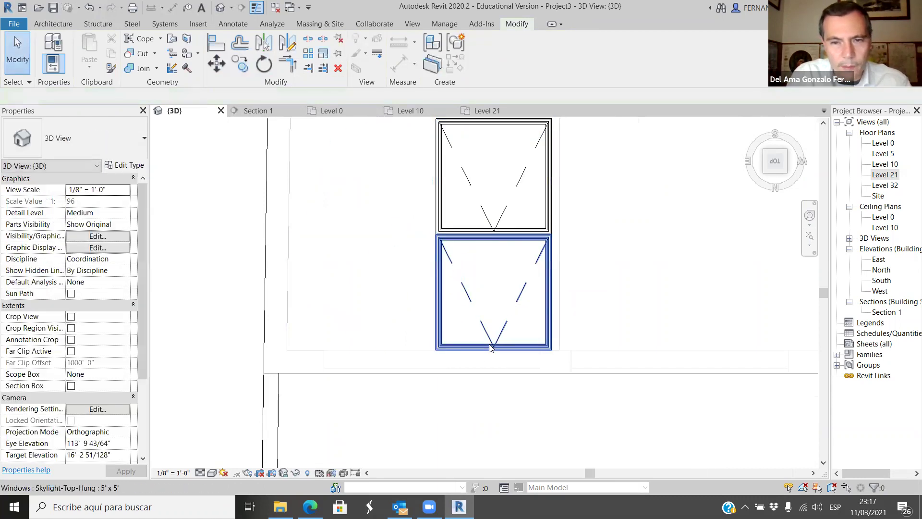
Copy both skylights together to complete a 2x2 cluster of four.
ctrl+click(497, 229)
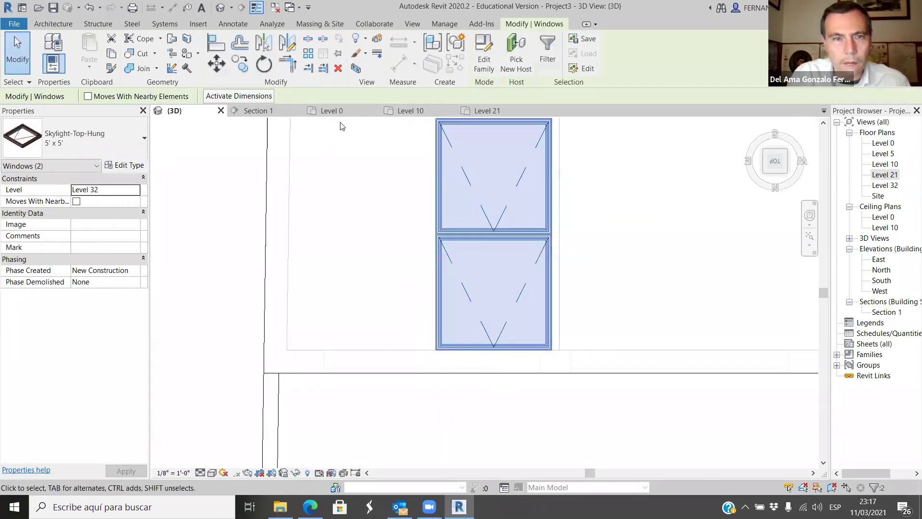
click(245, 71)
scroll(552, 360, up, 3)
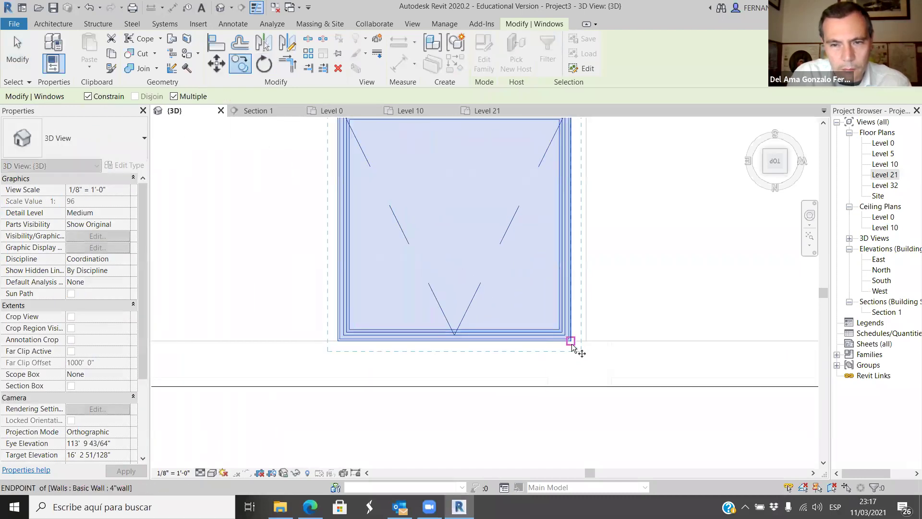
click(572, 343)
scroll(337, 343, down, 3)
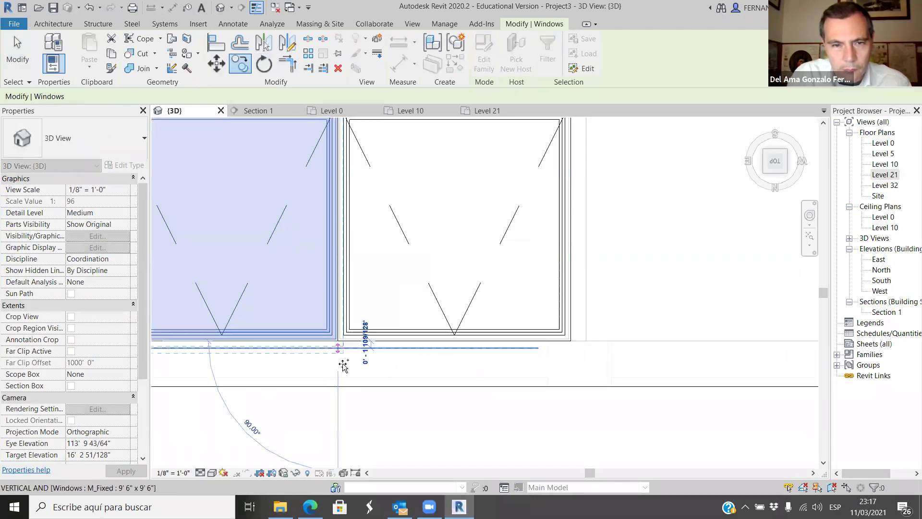
scroll(384, 345, down, 3)
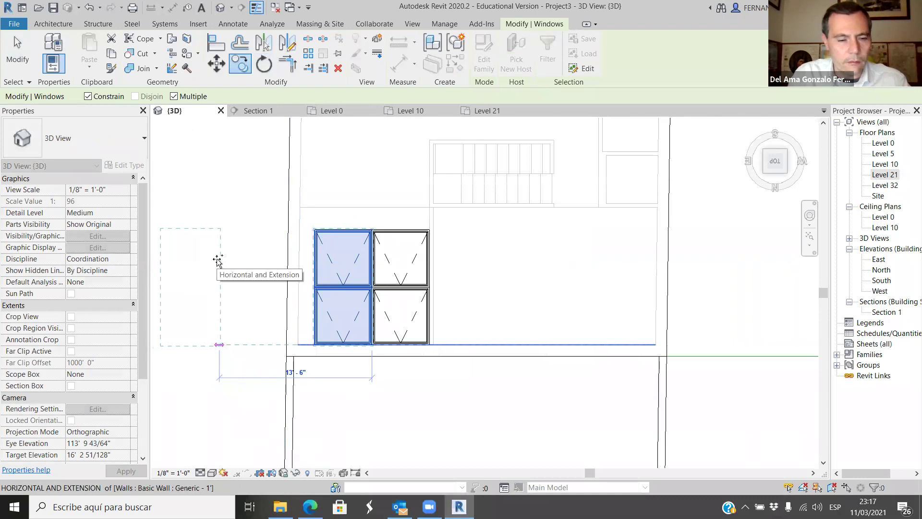
key(Escape)
key(Escape)
scroll(290, 268, down, 4)
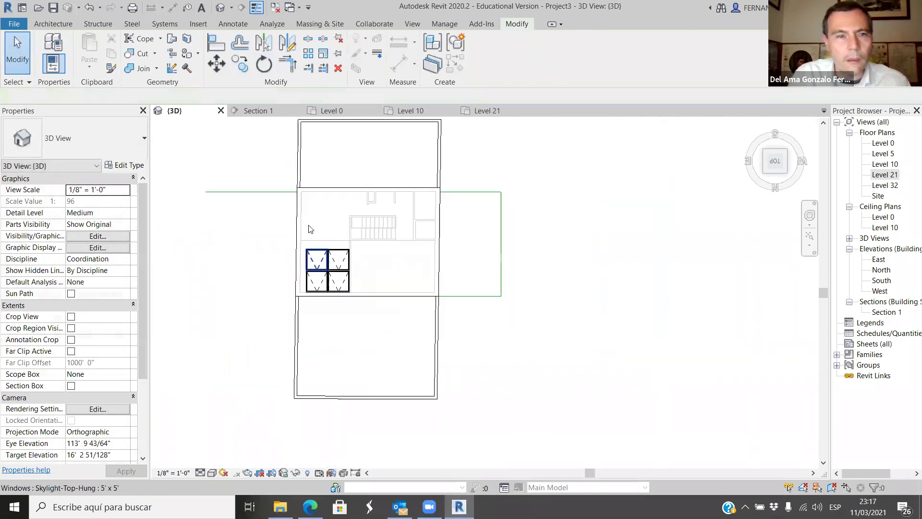
scroll(309, 228, up, 1)
Orbit and zoom the 3D view to inspect the four roof skylights from several angles.
shift+middle_drag(319, 284, 348, 199)
scroll(432, 332, up, 2)
shift+middle_drag(445, 339, 358, 365)
scroll(384, 343, down, 2)
shift+middle_drag(404, 401, 367, 368)
scroll(445, 405, up, 2)
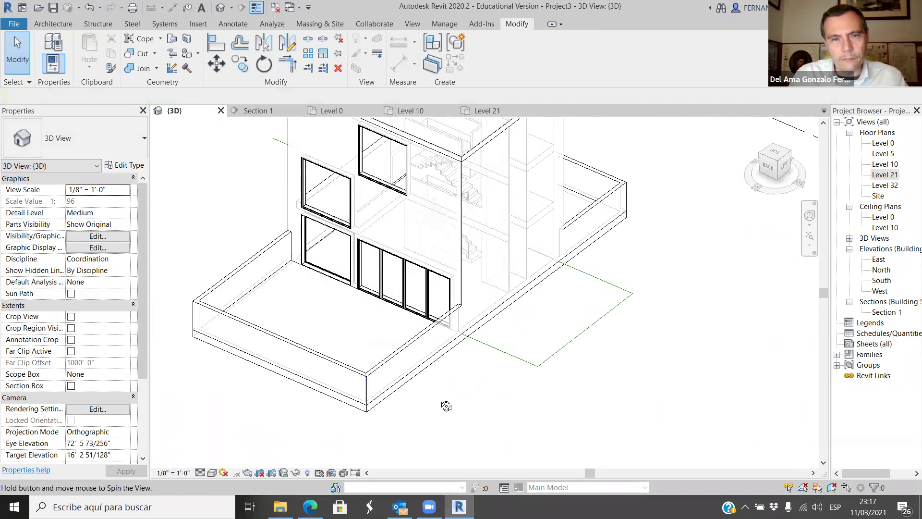
scroll(458, 394, down, 2)
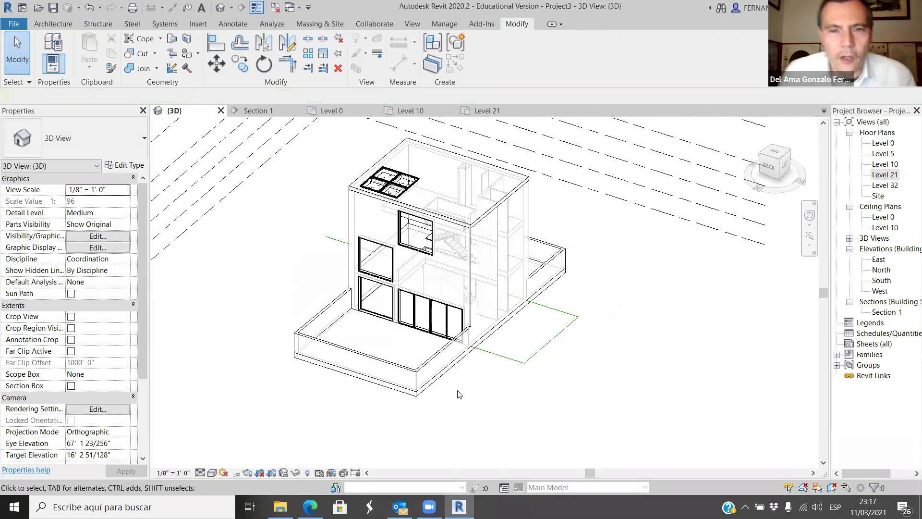
shift+middle_drag(457, 394, 417, 377)
scroll(422, 309, up, 2)
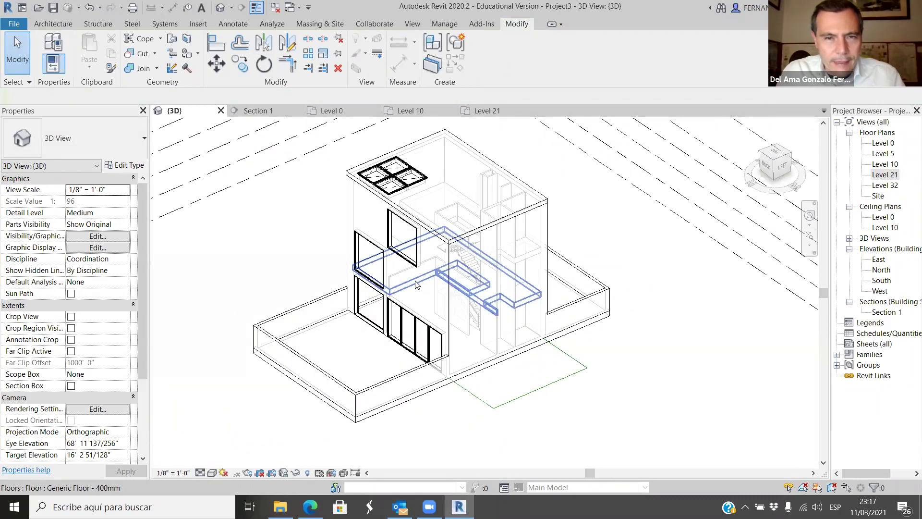
scroll(390, 179, up, 4)
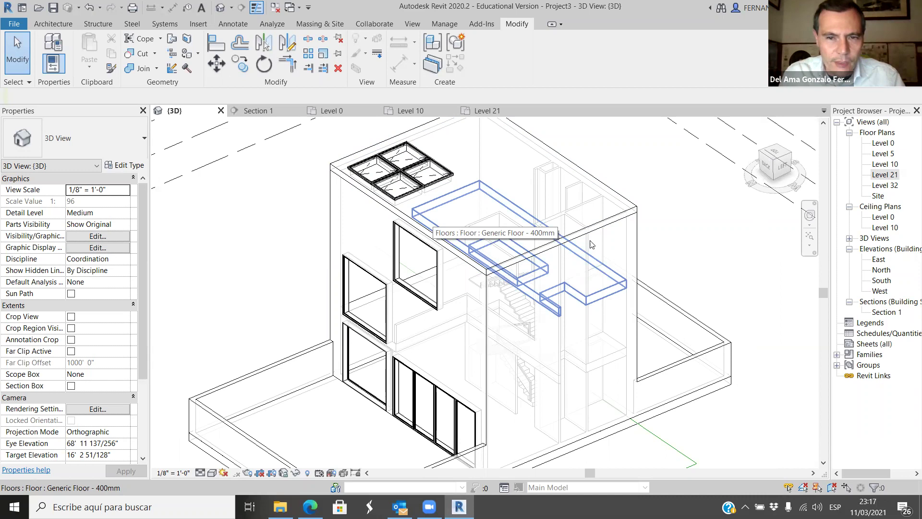
scroll(426, 167, down, 2)
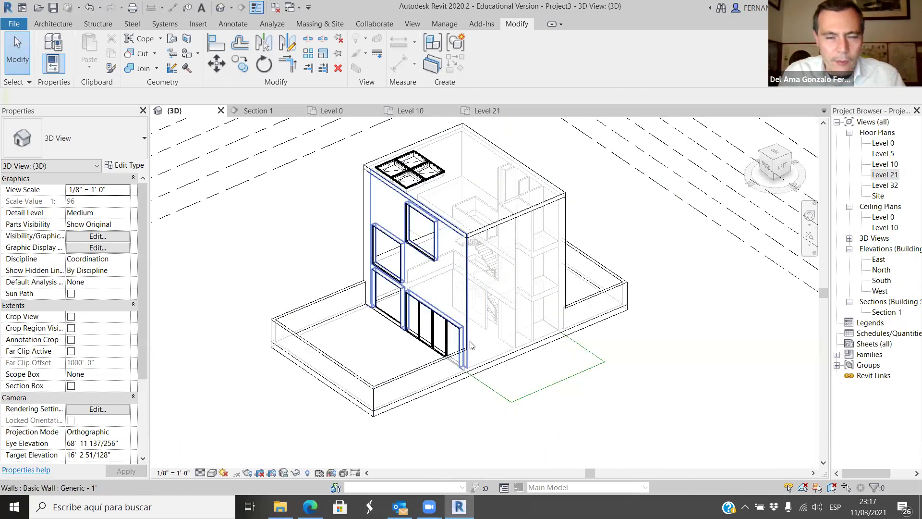
shift+middle_drag(477, 426, 413, 302)
double_click(404, 293)
scroll(405, 293, down, 5)
click(561, 376)
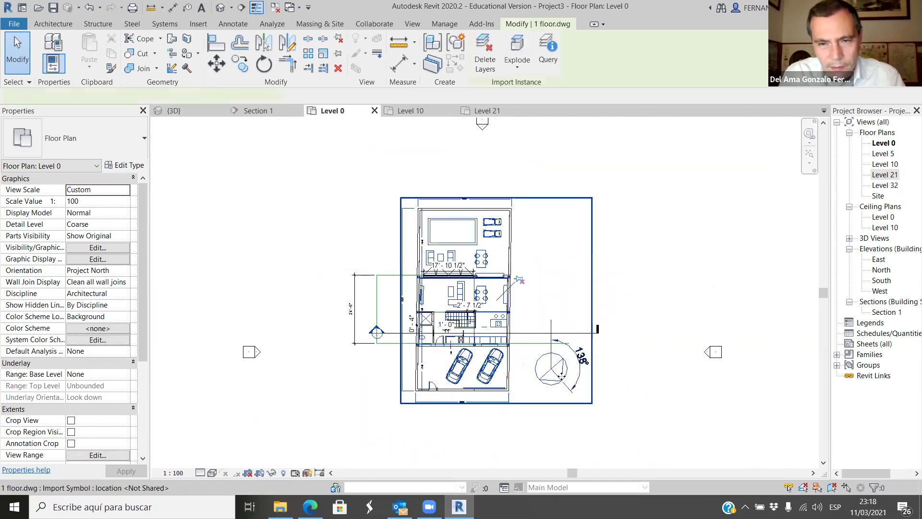
right_click(560, 375)
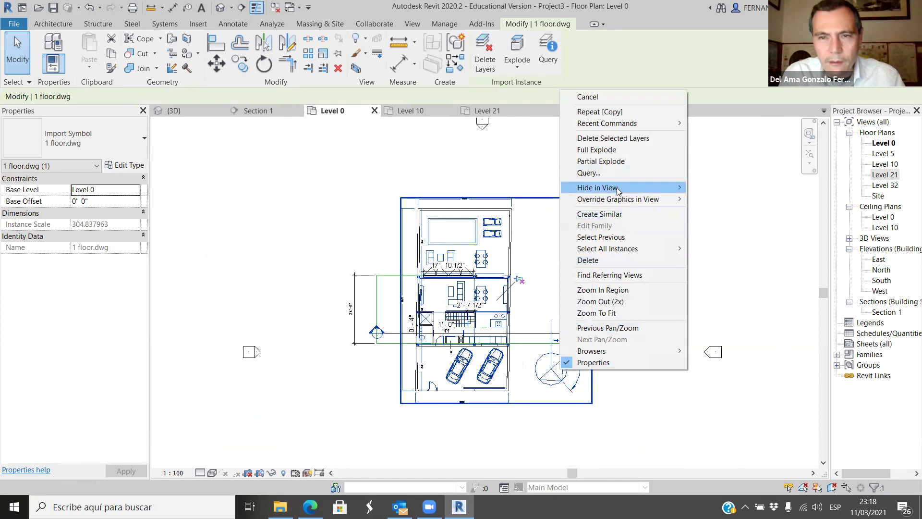
mouse_move(625, 188)
click(716, 188)
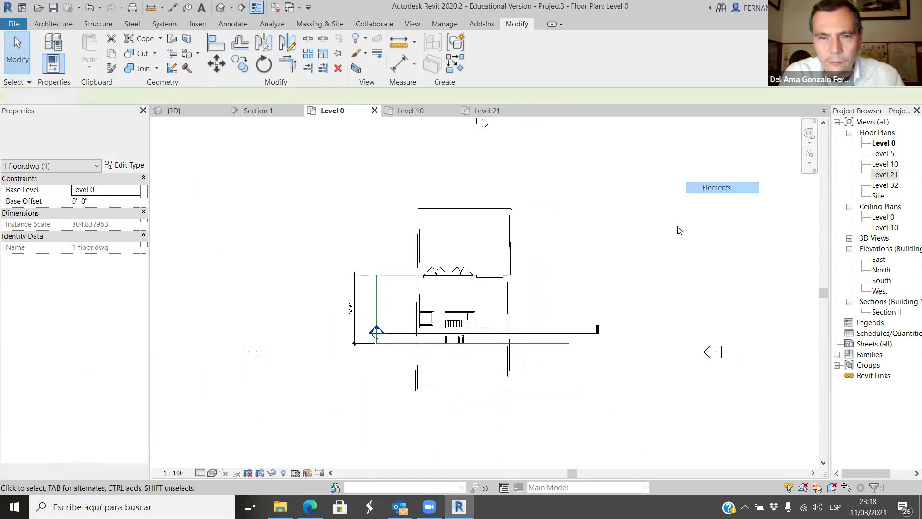
scroll(469, 291, up, 4)
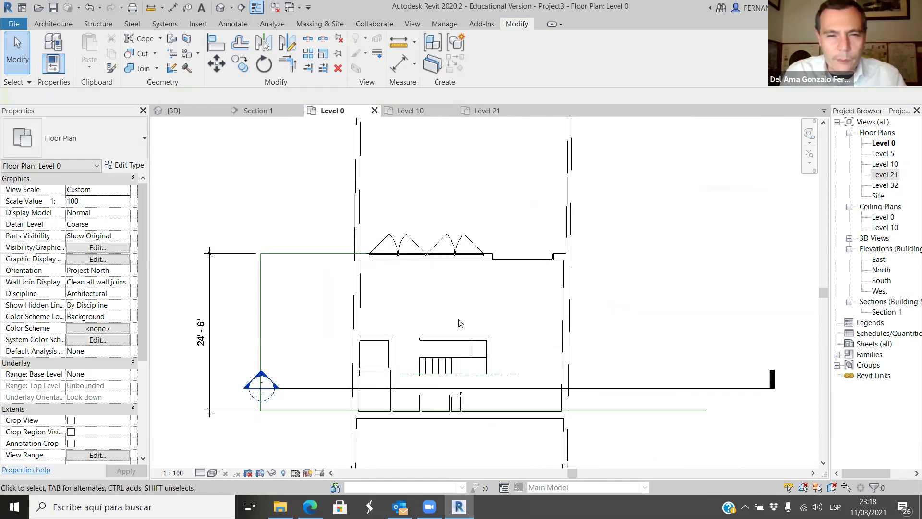
scroll(458, 321, up, 1)
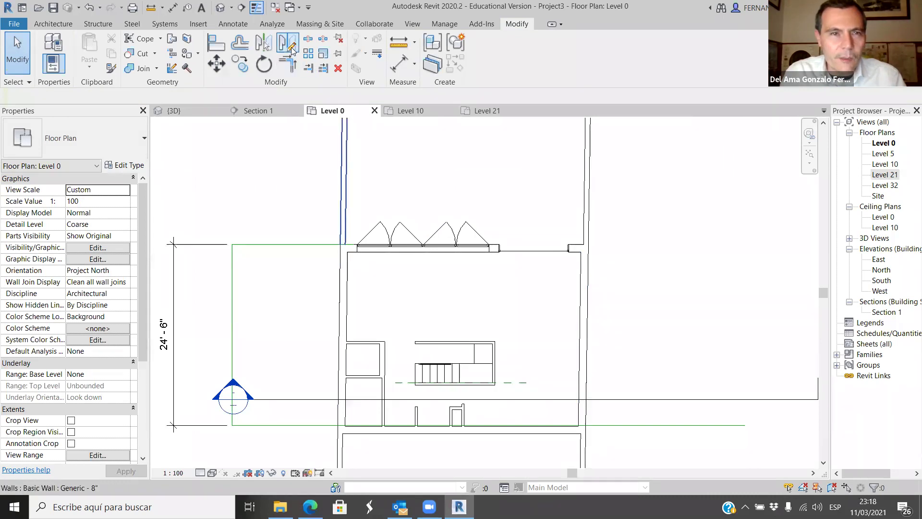
Place a camera at the Level 0 room's left side aimed across to the right, creating 3D View 1.
click(245, 41)
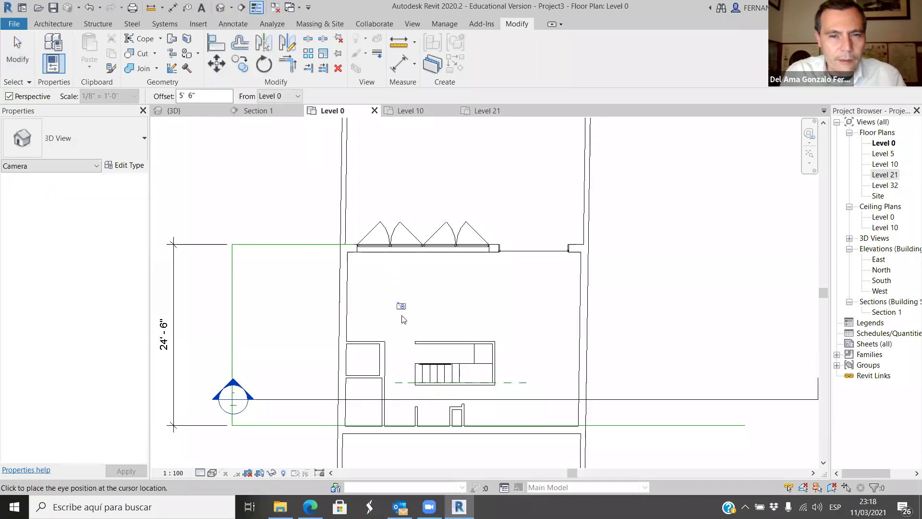
click(357, 307)
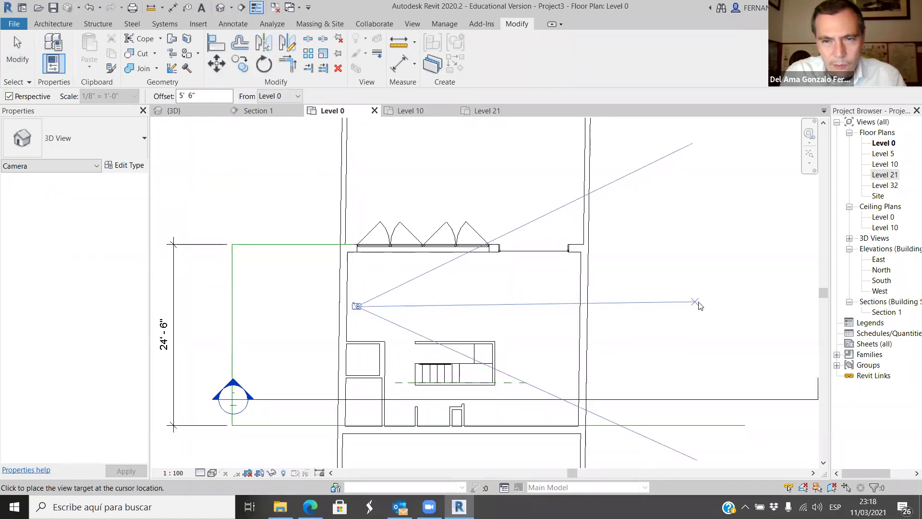
click(747, 313)
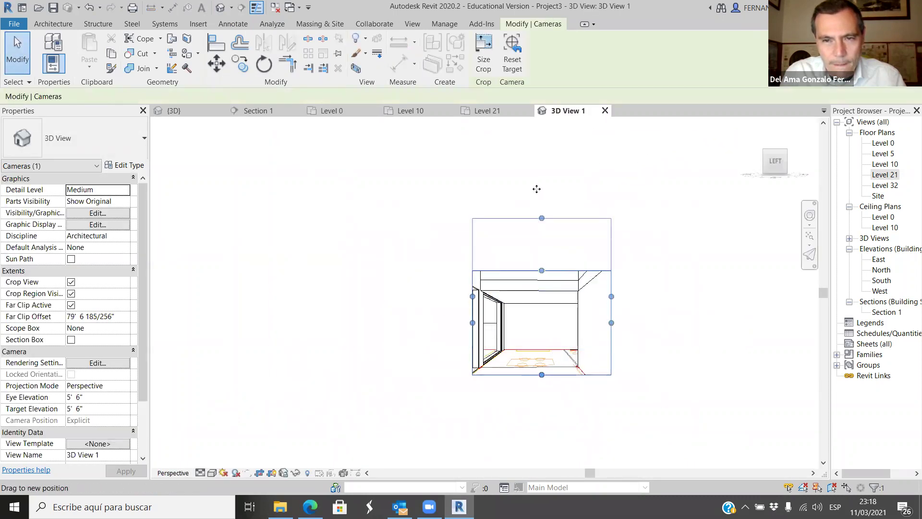
Drag the camera crop's left, right, bottom and top edges outward.
drag(473, 273, 447, 272)
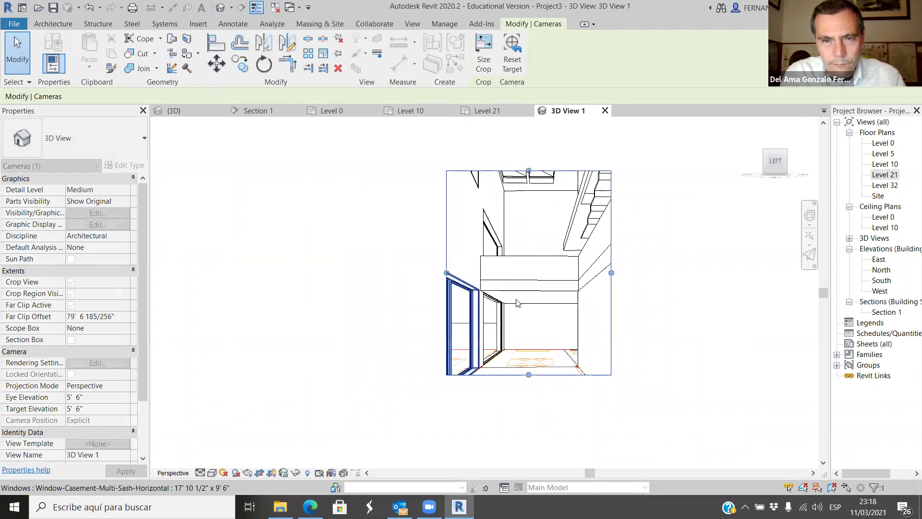
drag(612, 273, 639, 273)
drag(543, 375, 542, 391)
drag(543, 170, 543, 146)
scroll(541, 371, down, 3)
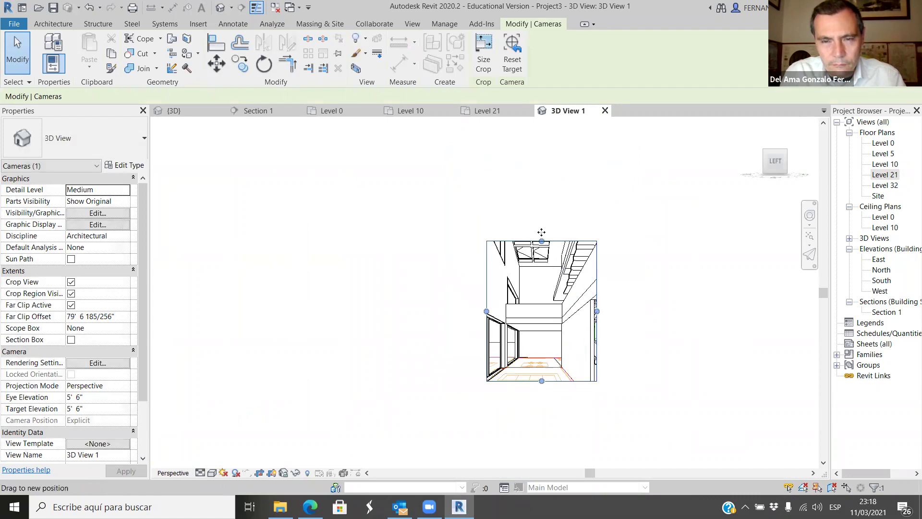
Extend the crop further up to the skylights and right to the stair, then deselect it.
drag(541, 232, 542, 208)
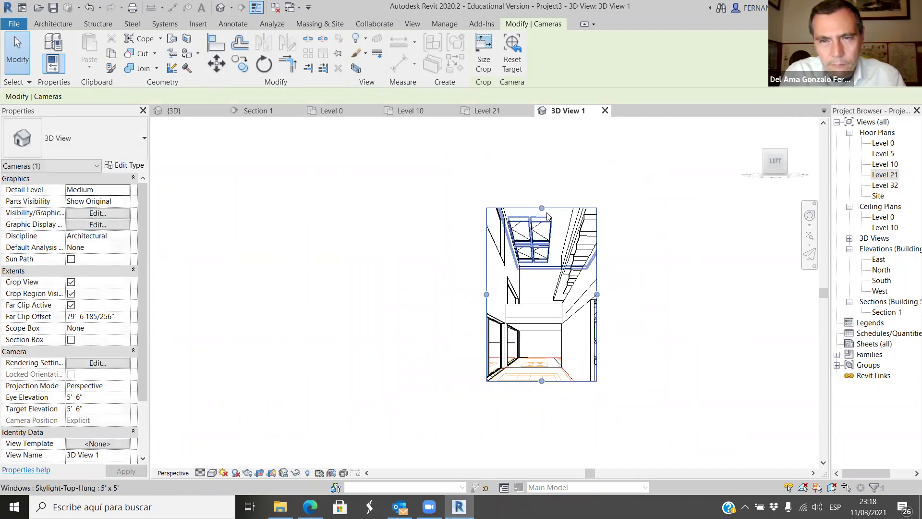
drag(597, 294, 611, 294)
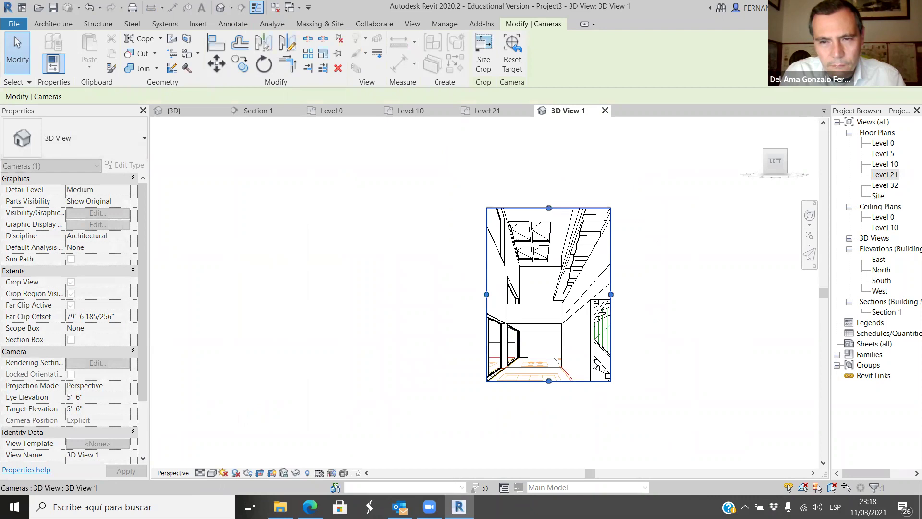
drag(549, 382, 549, 392)
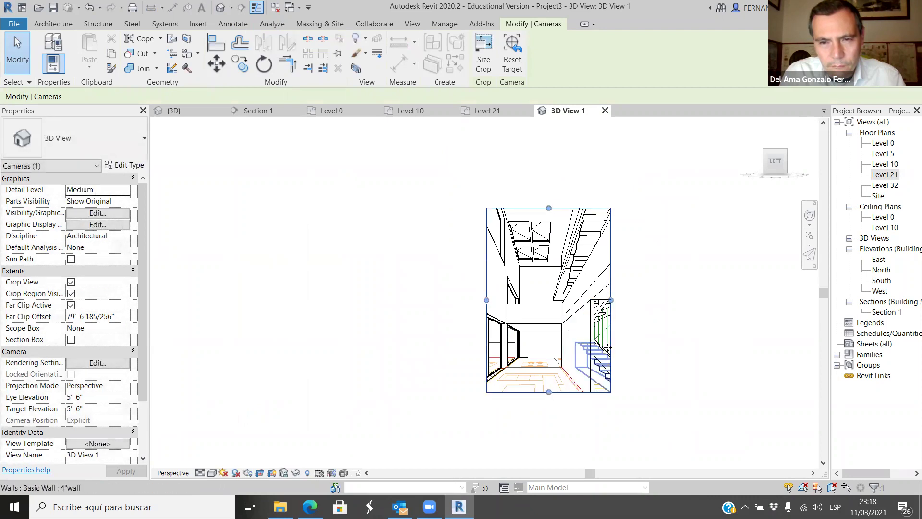
mouse_move(613, 300)
mouse_down()
mouse_move(652, 301)
mouse_move(615, 300)
mouse_up()
click(669, 337)
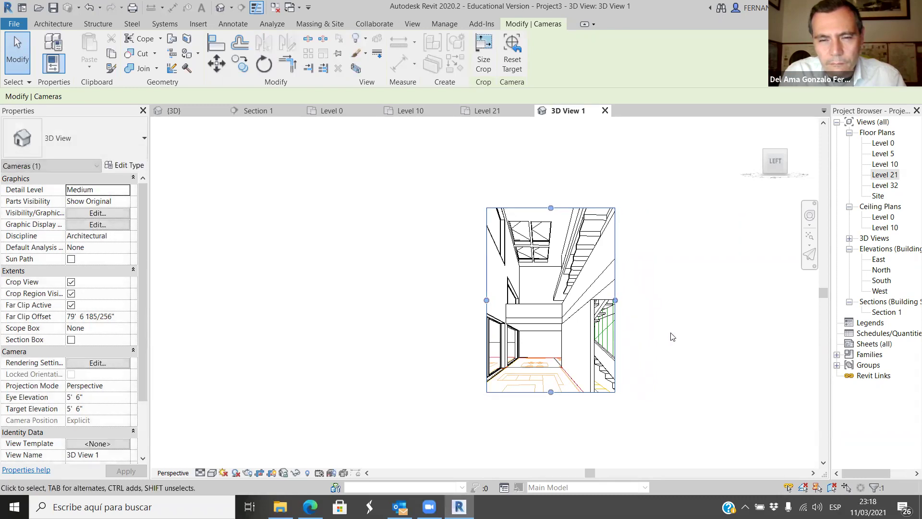
scroll(670, 345, up, 5)
scroll(663, 288, down, 2)
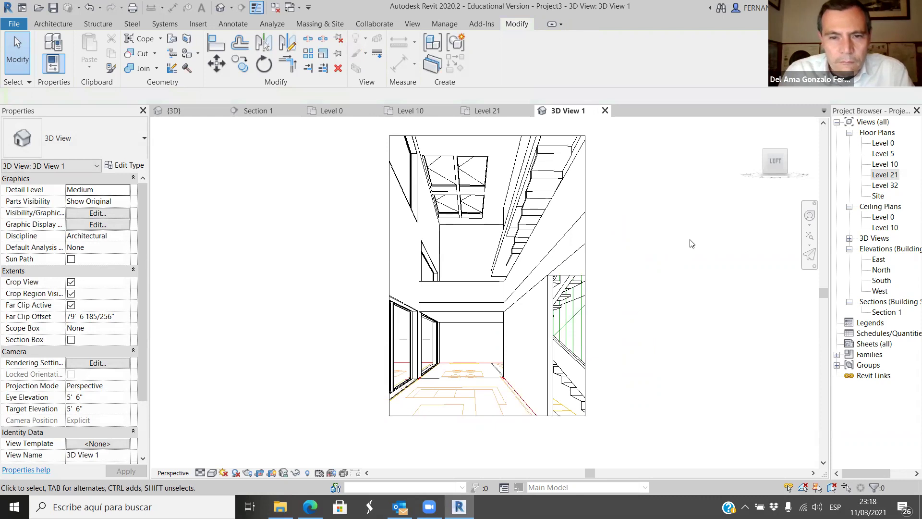
scroll(691, 244, down, 2)
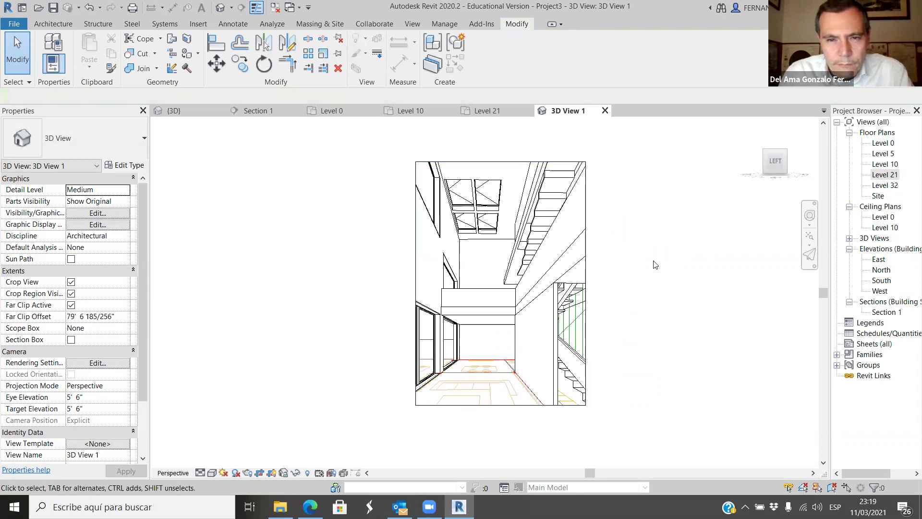
Turn shadows on in 3D View 1 and enable Cast and Ambient Shadows in Graphic Display Options.
click(224, 473)
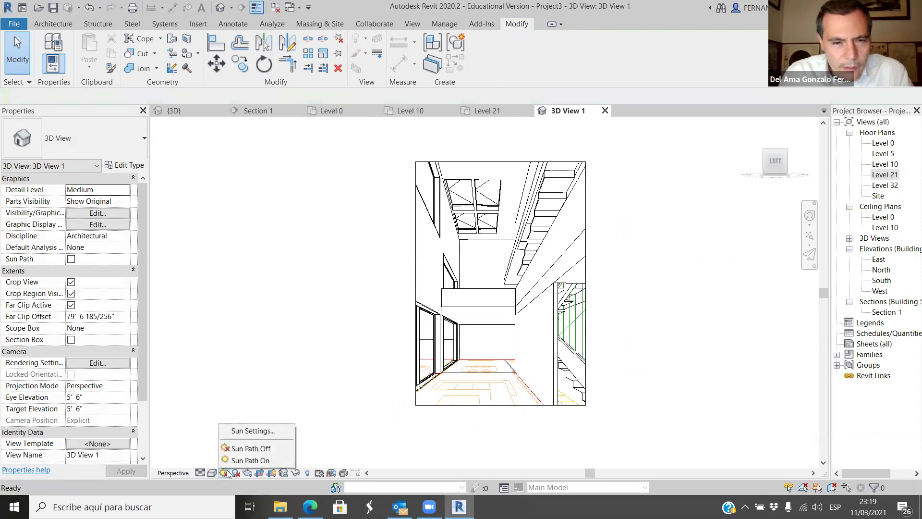
click(236, 473)
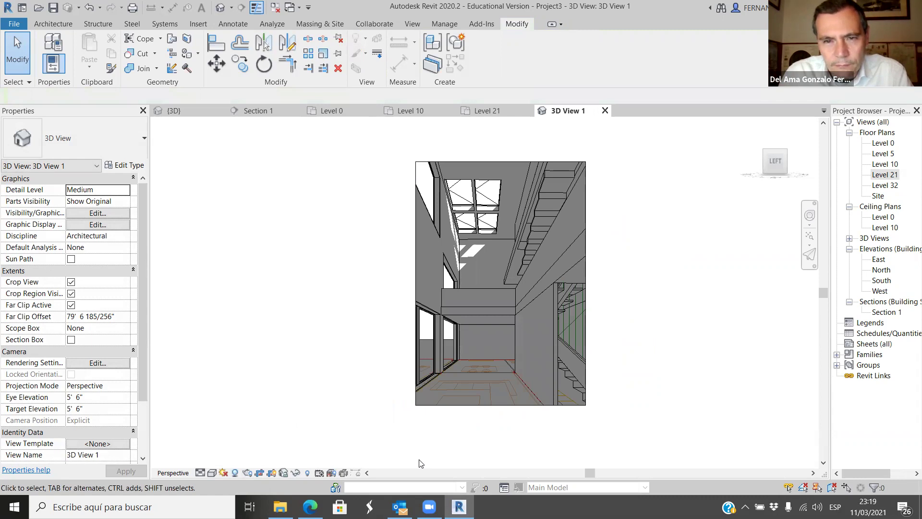
click(212, 473)
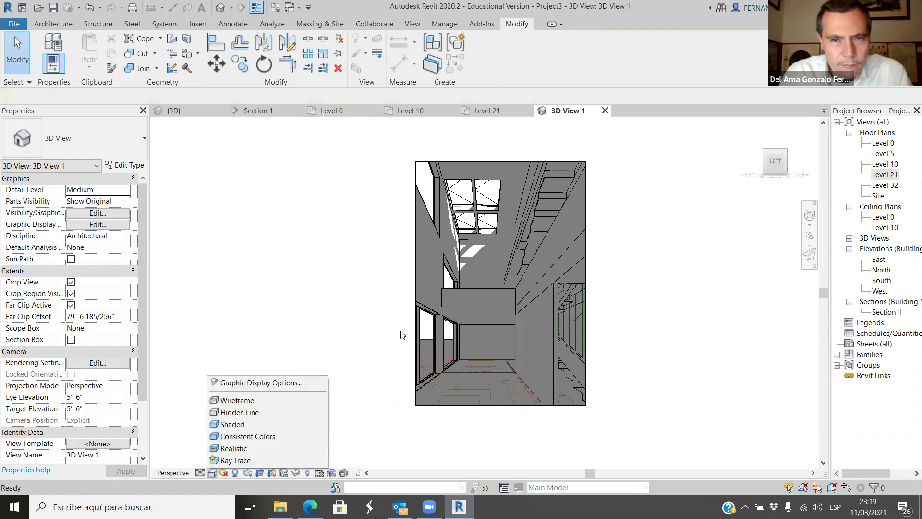
click(250, 381)
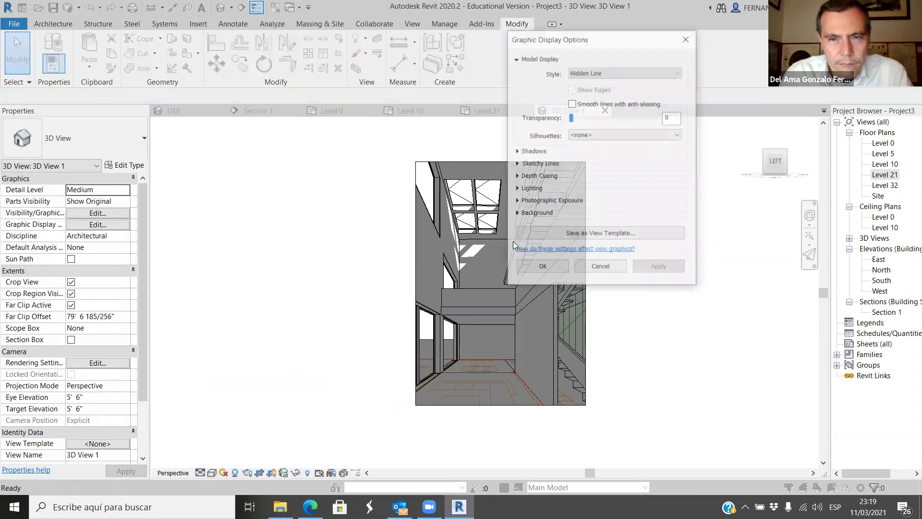
click(517, 152)
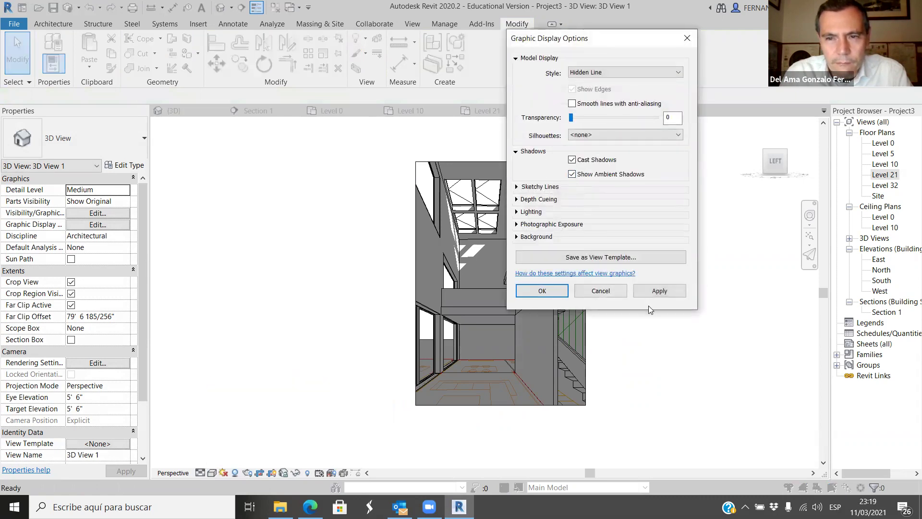
click(639, 294)
click(542, 290)
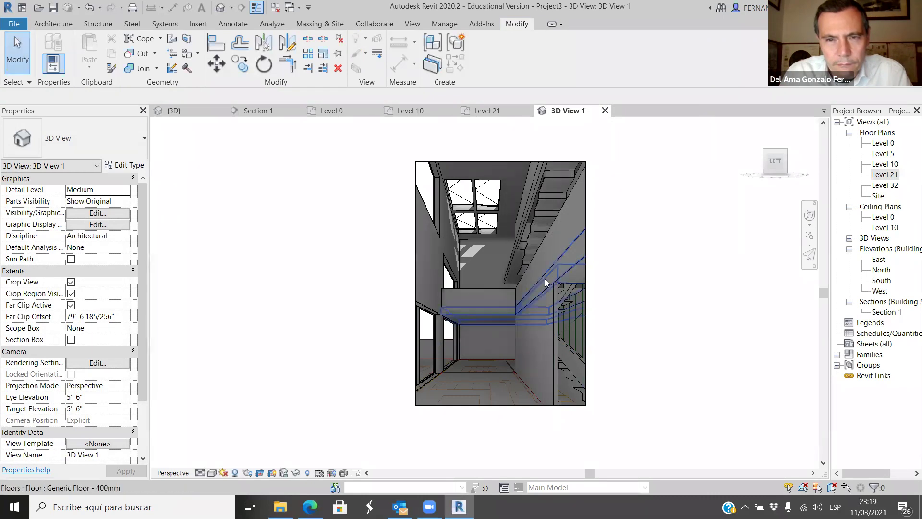
scroll(544, 278, up, 2)
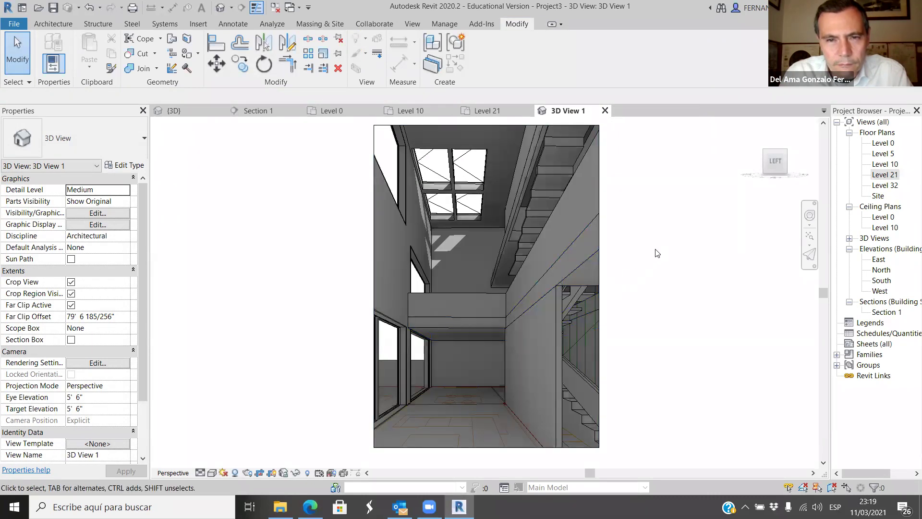
scroll(657, 254, up, 1)
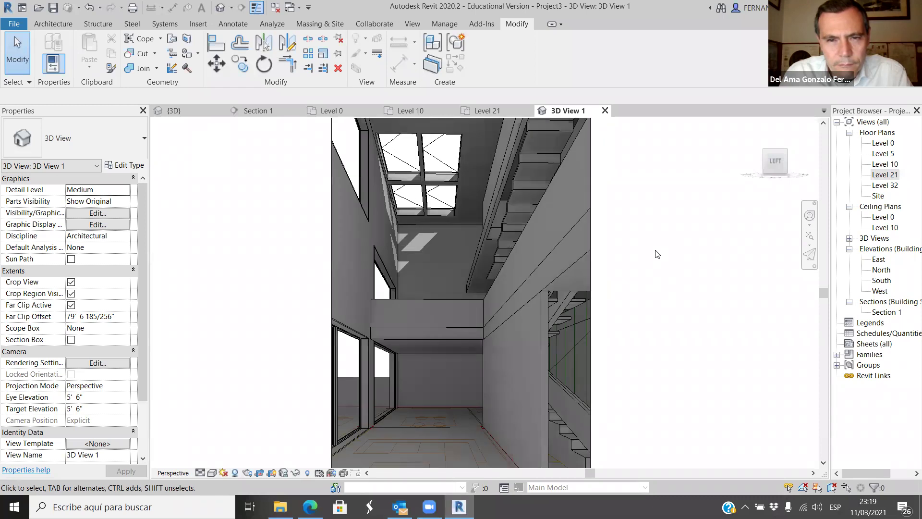
scroll(657, 254, down, 1)
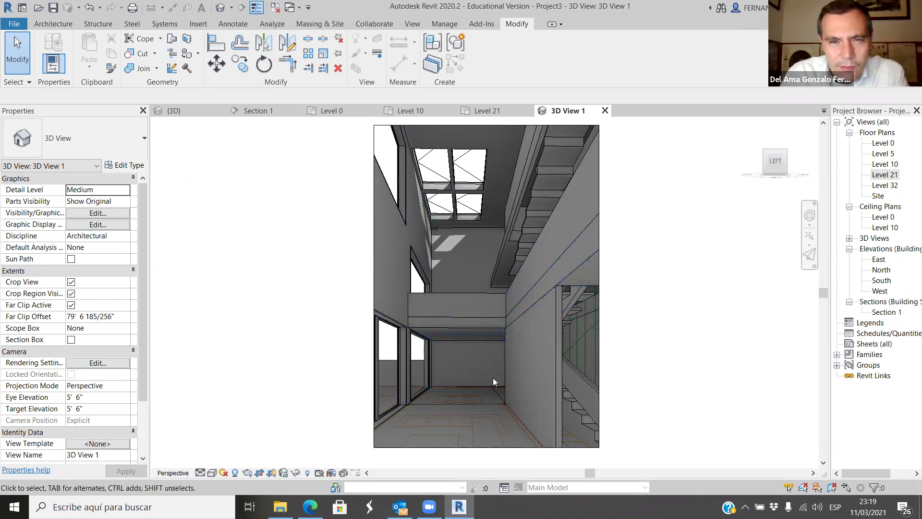
scroll(493, 377, down, 1)
Drag the camera crop frame's top edge up for more ceiling and fine-tune its left edge.
click(480, 187)
drag(488, 186, 488, 157)
drag(403, 293, 371, 292)
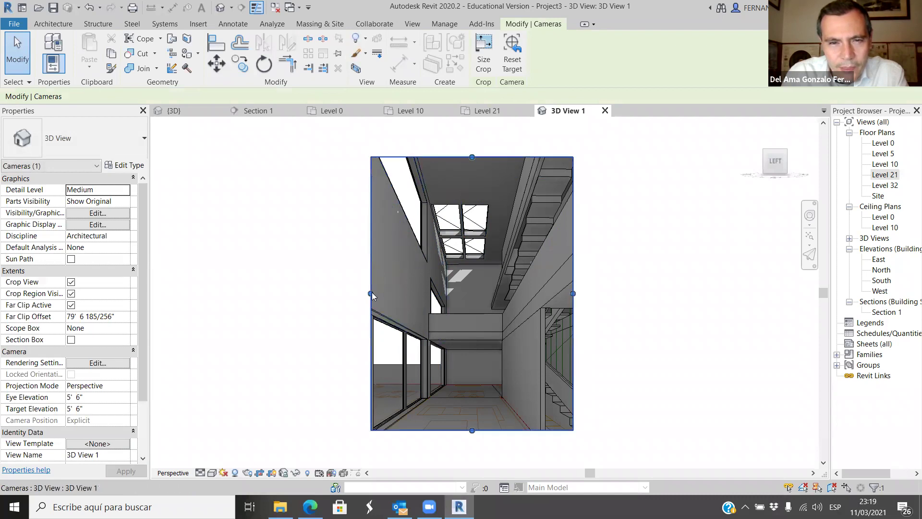
drag(373, 290, 401, 293)
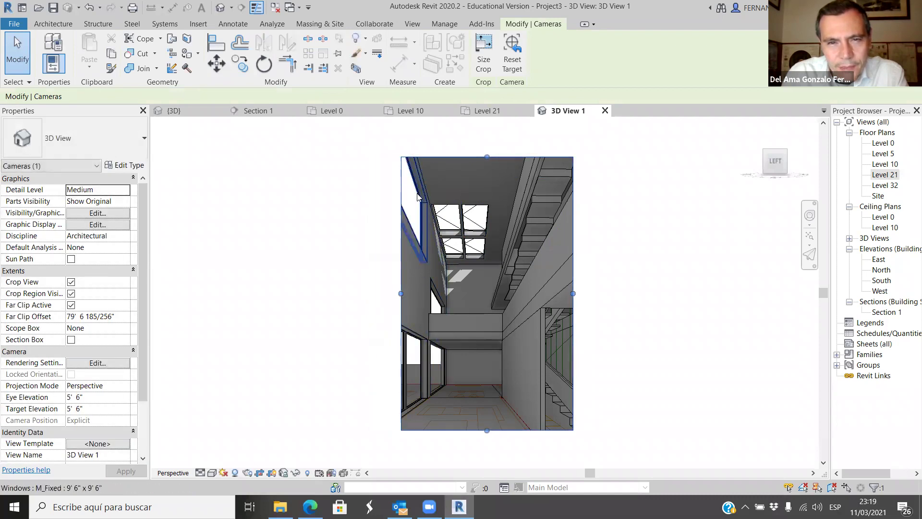
drag(401, 293, 403, 293)
click(634, 328)
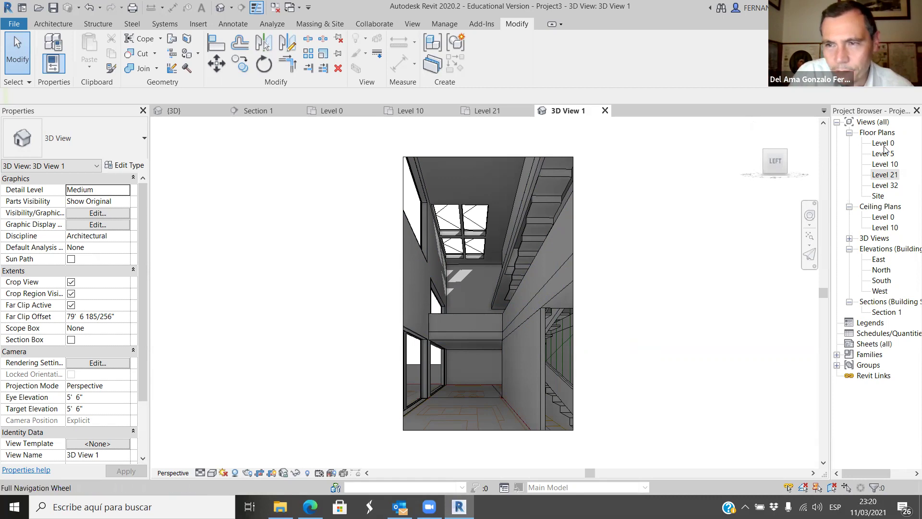
Switch to the Level 0 floor plan and set it to Hidden Line visual style.
click(340, 111)
scroll(392, 208, down, 4)
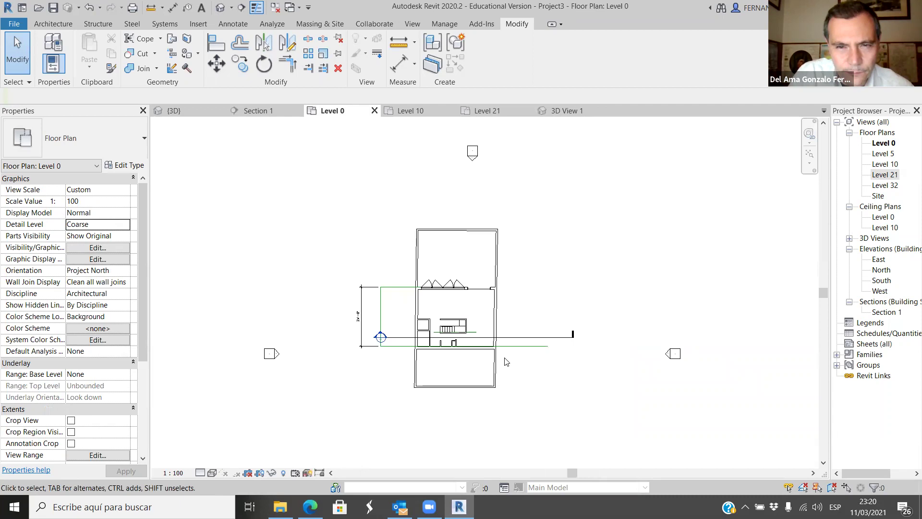
scroll(505, 361, down, 2)
scroll(239, 447, down, 1)
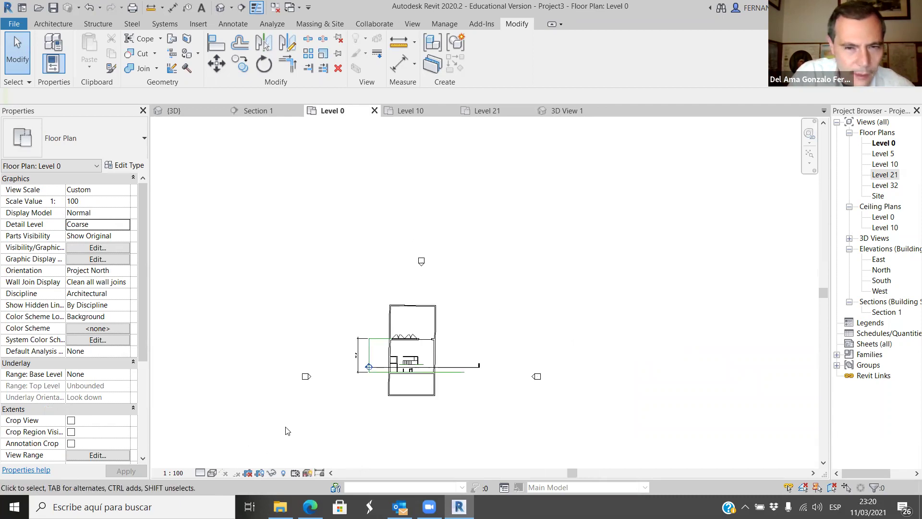
click(212, 474)
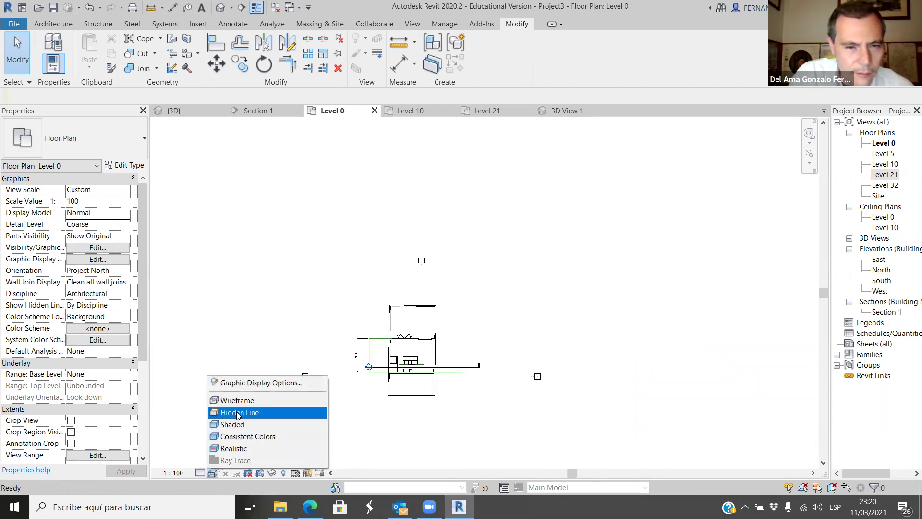
click(233, 412)
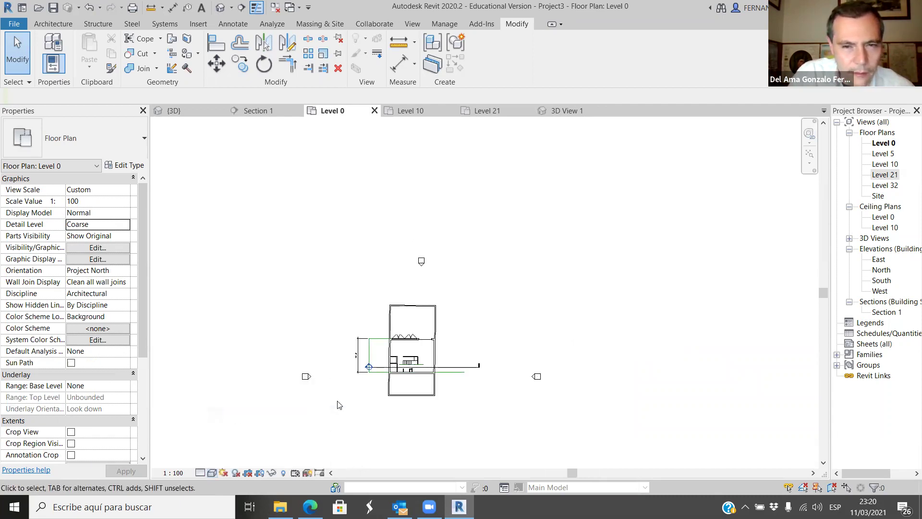
Turn on the sun path in plan using the project's specified location, date and time.
click(222, 474)
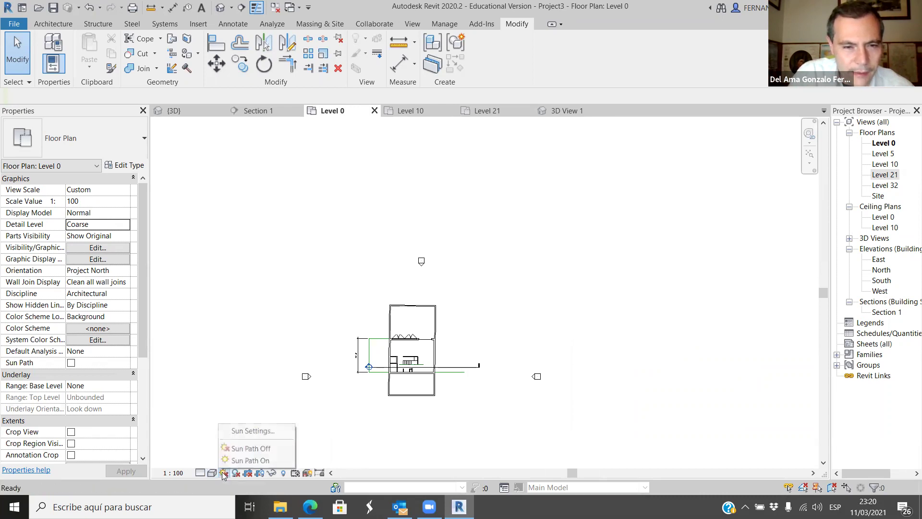
click(249, 460)
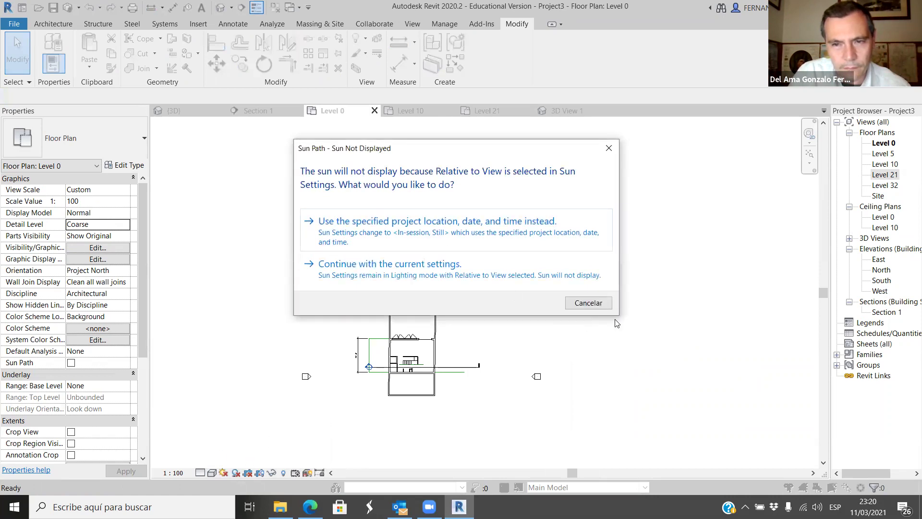
click(474, 237)
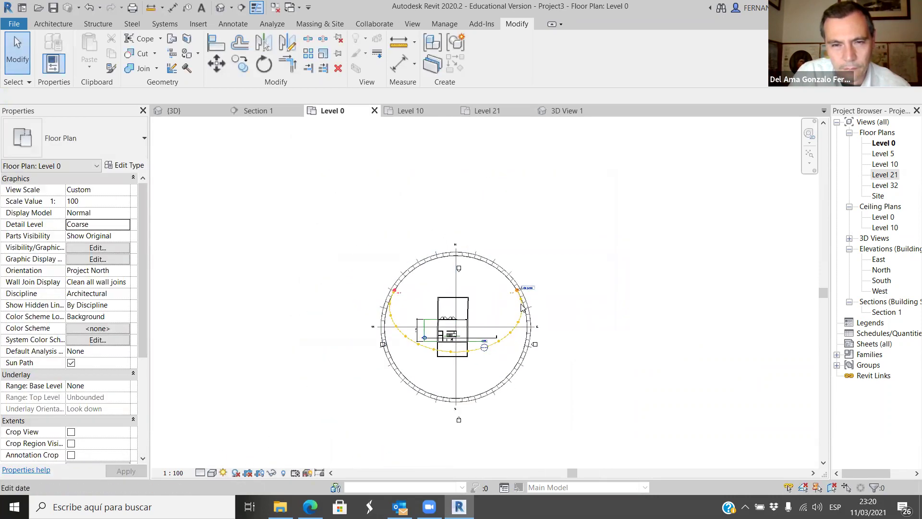
scroll(476, 384, up, 1)
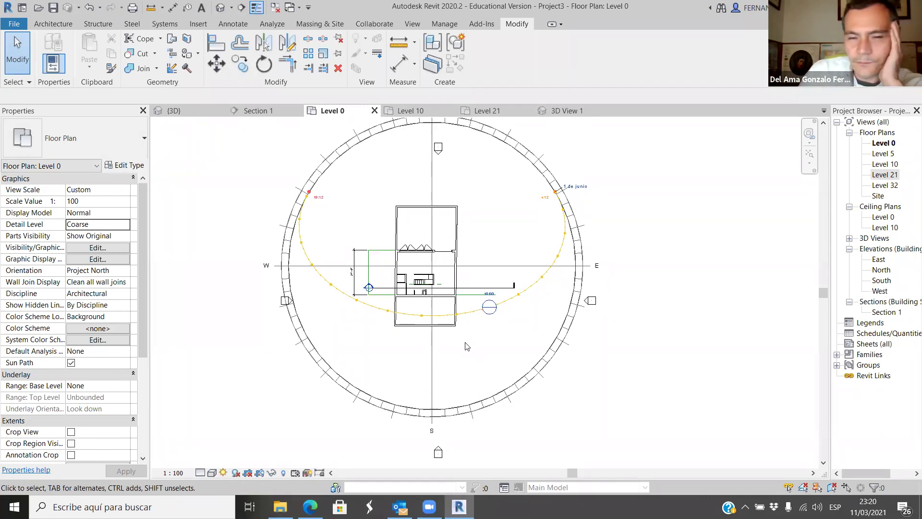
scroll(451, 214, up, 4)
scroll(444, 408, down, 3)
scroll(442, 385, down, 3)
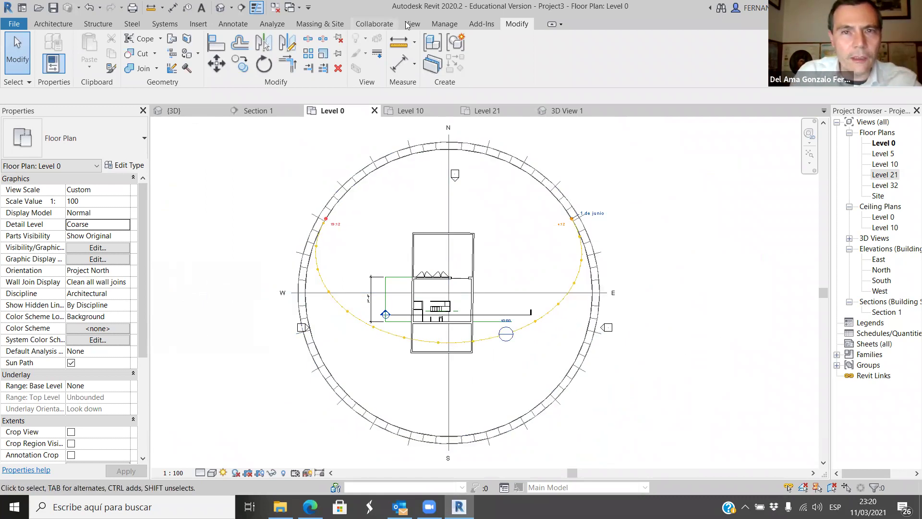
click(446, 24)
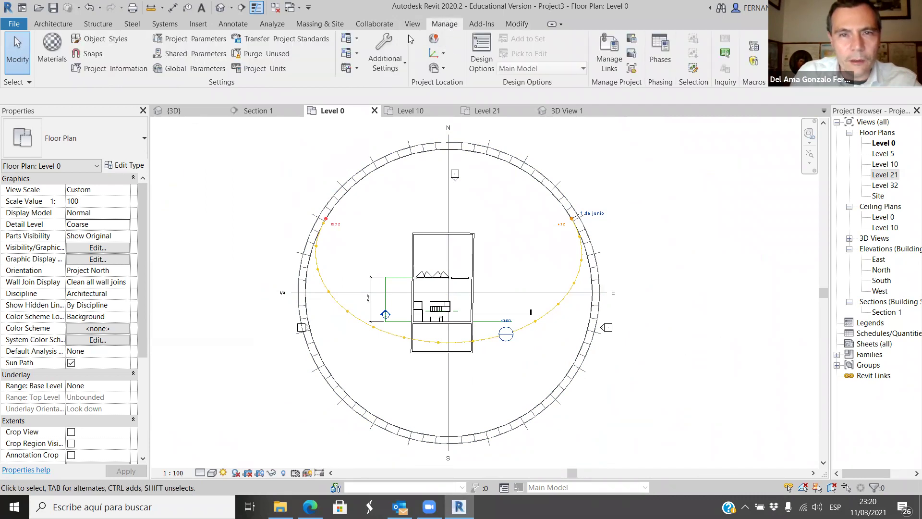
Review the Boston, MA project location and cancel without changes.
click(434, 38)
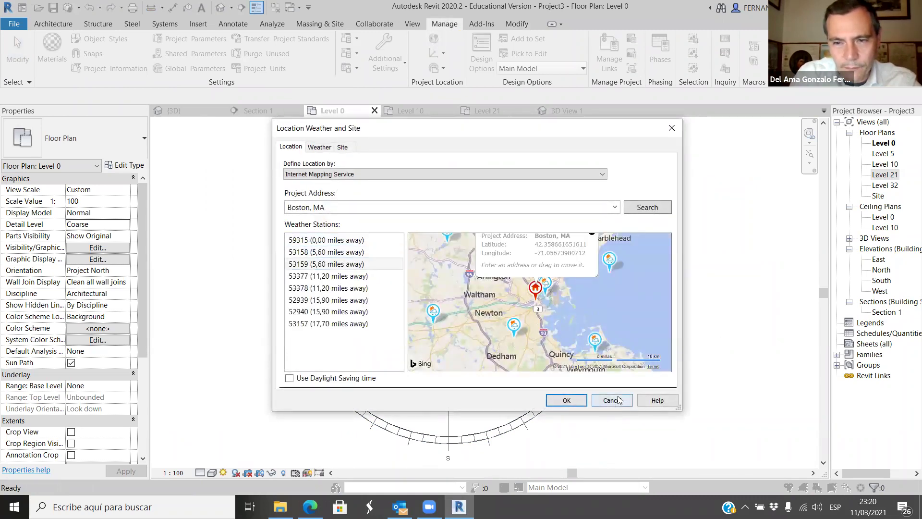
click(611, 400)
scroll(471, 294, up, 5)
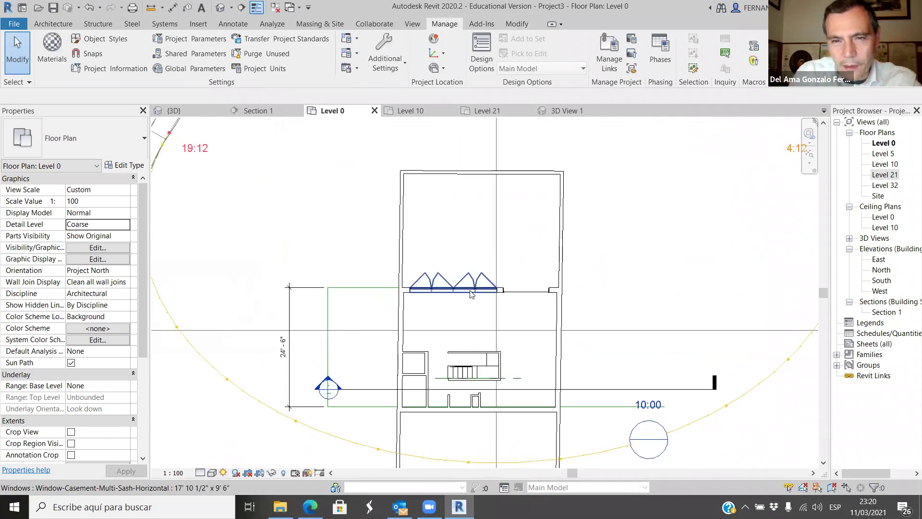
scroll(416, 272, down, 5)
Orbit and zoom the default {3D} view of the house, then switch to the Edge browser.
click(174, 110)
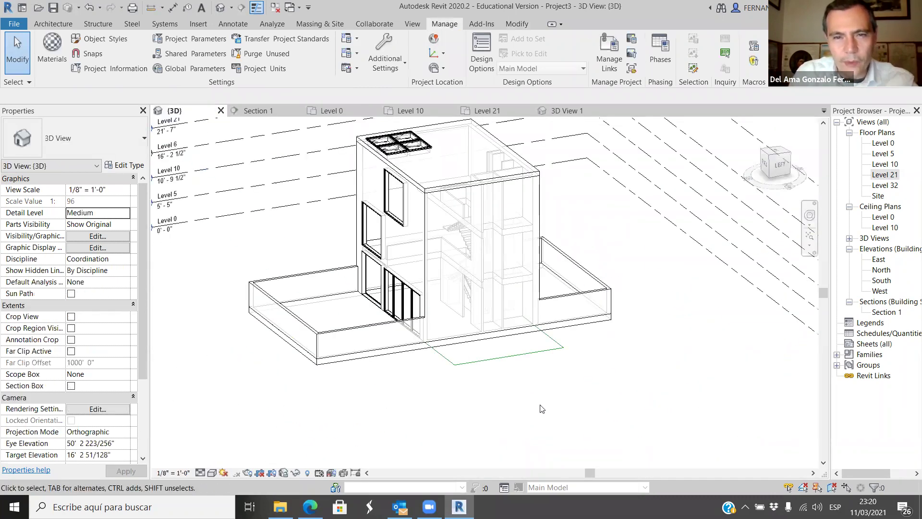
shift+middle_drag(469, 408, 464, 307)
scroll(465, 308, up, 6)
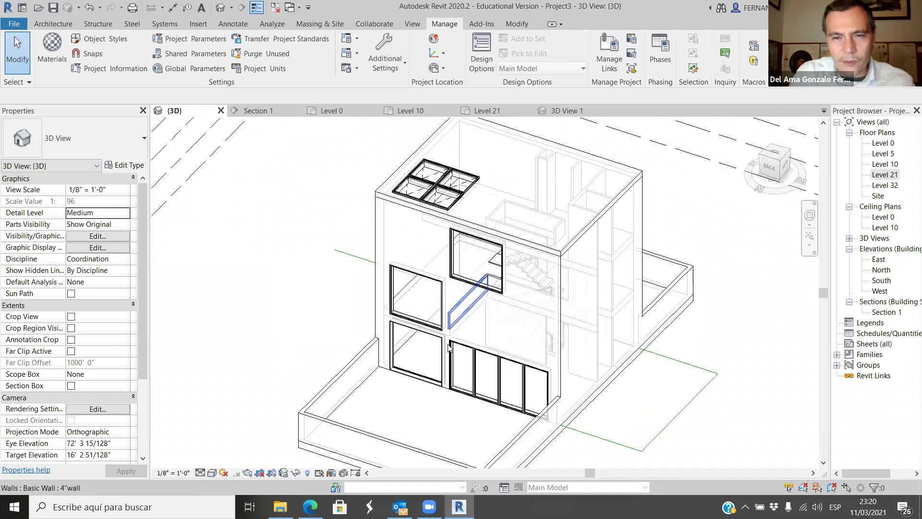
scroll(430, 332, down, 3)
scroll(490, 419, down, 2)
shift+middle_drag(490, 419, 401, 312)
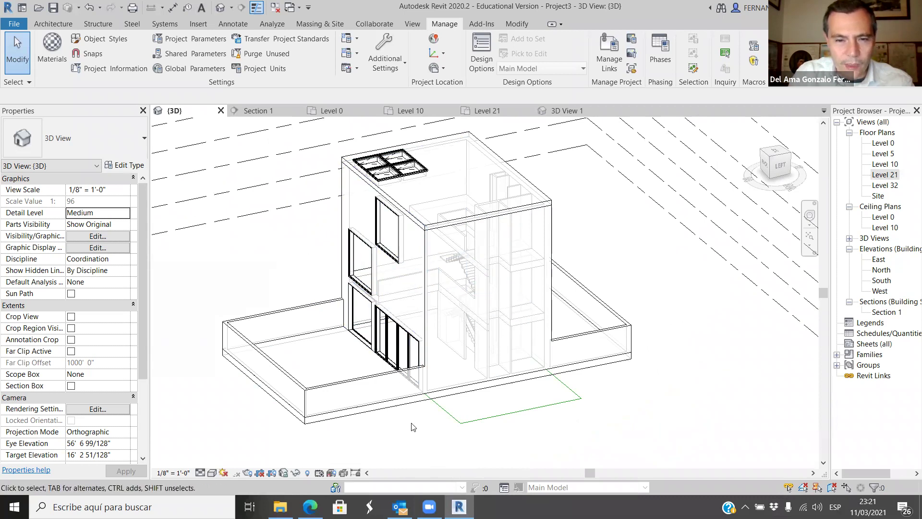
scroll(408, 416, down, 2)
key(alt+Tab)
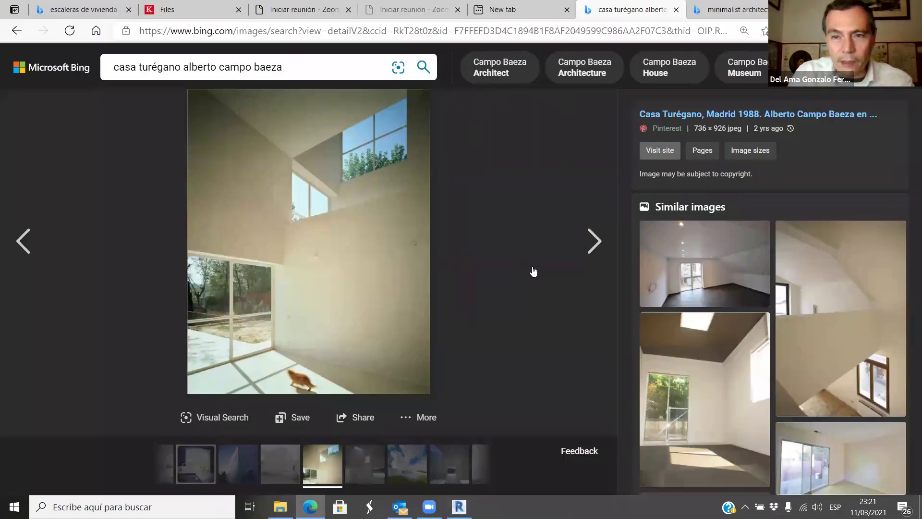
Enlarge and close several Casa Turégano images, including the walled-courtyard rendering, in Bing results.
click(465, 283)
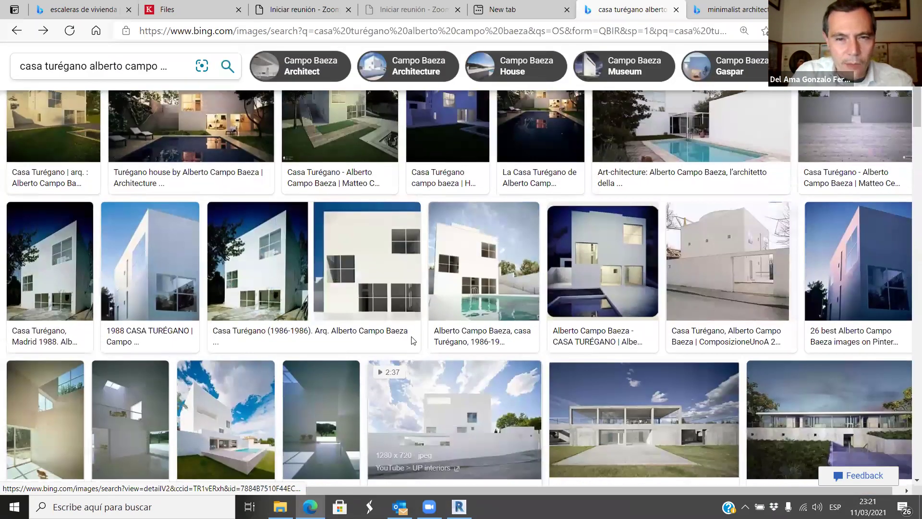
click(415, 341)
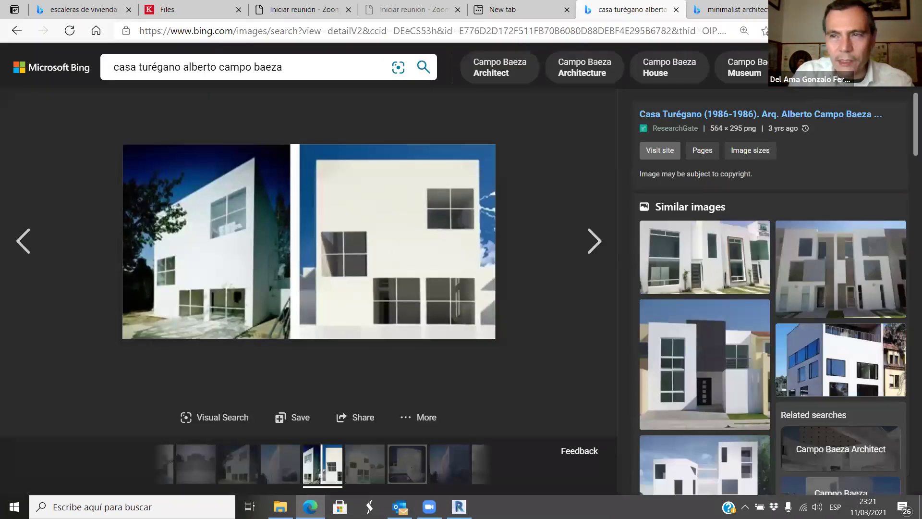
key(Escape)
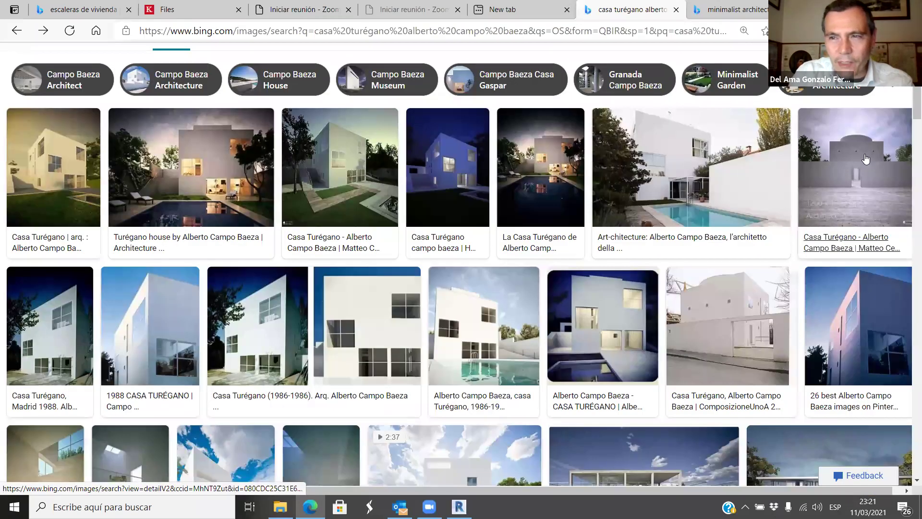
click(854, 228)
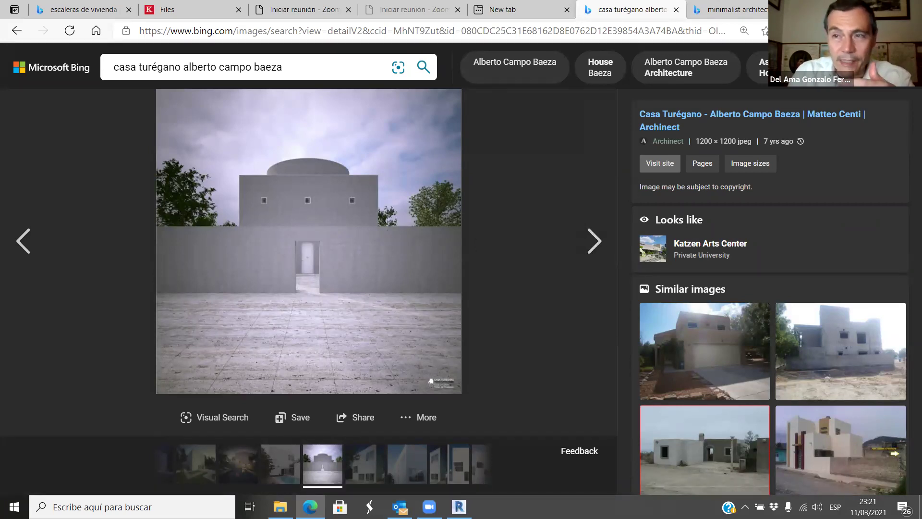
click(867, 77)
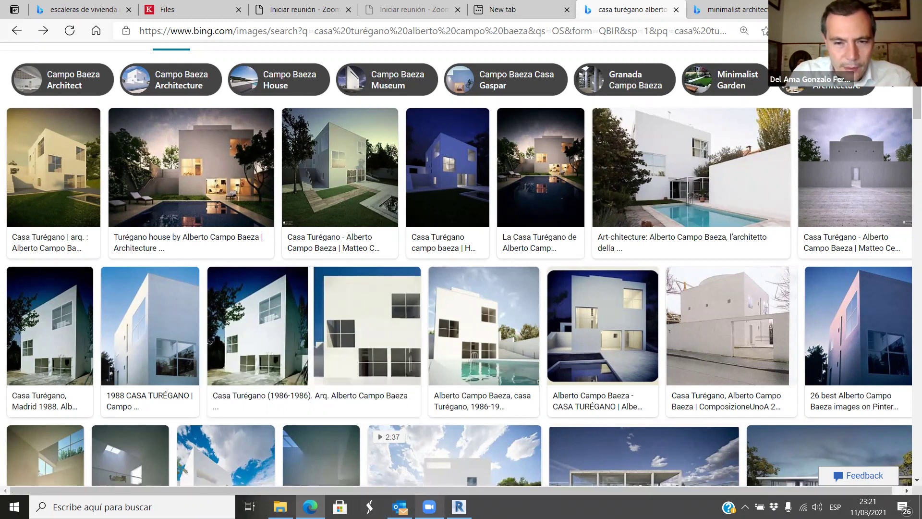
Back in Revit, check the Level 0 sun path, then view 3D View 1's skylit interior.
click(459, 507)
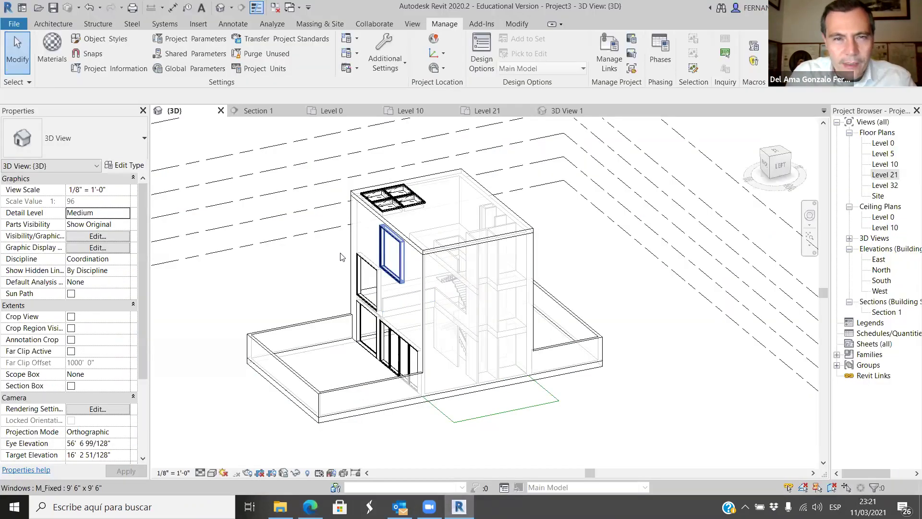
click(353, 114)
scroll(448, 285, down, 4)
scroll(449, 181, up, 3)
scroll(449, 180, down, 2)
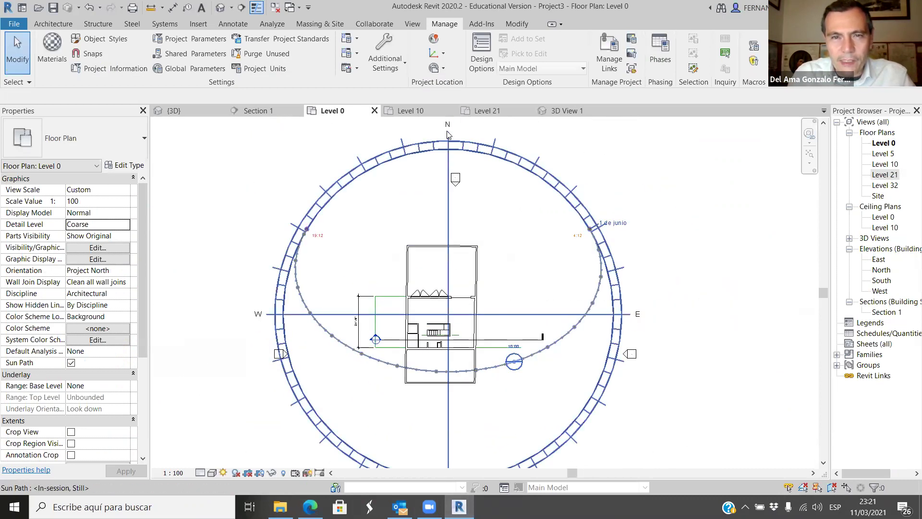
scroll(451, 155, down, 2)
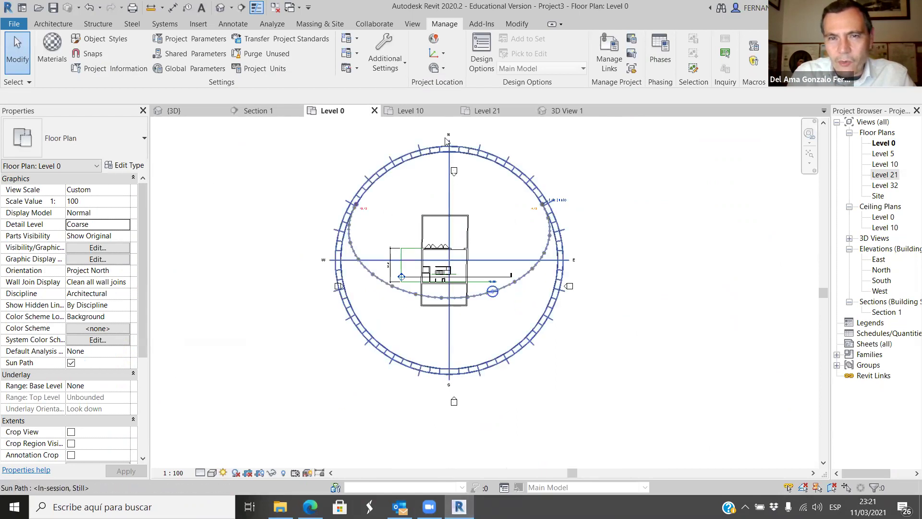
scroll(448, 140, up, 2)
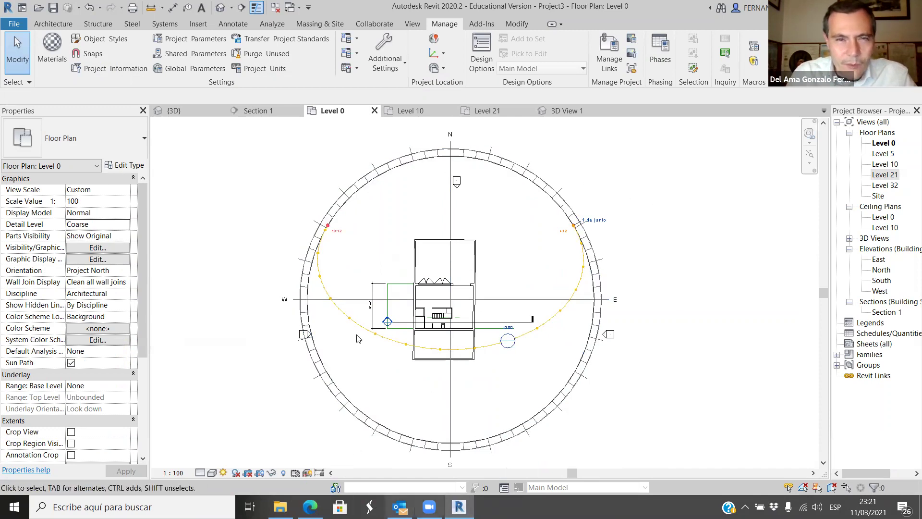
click(567, 110)
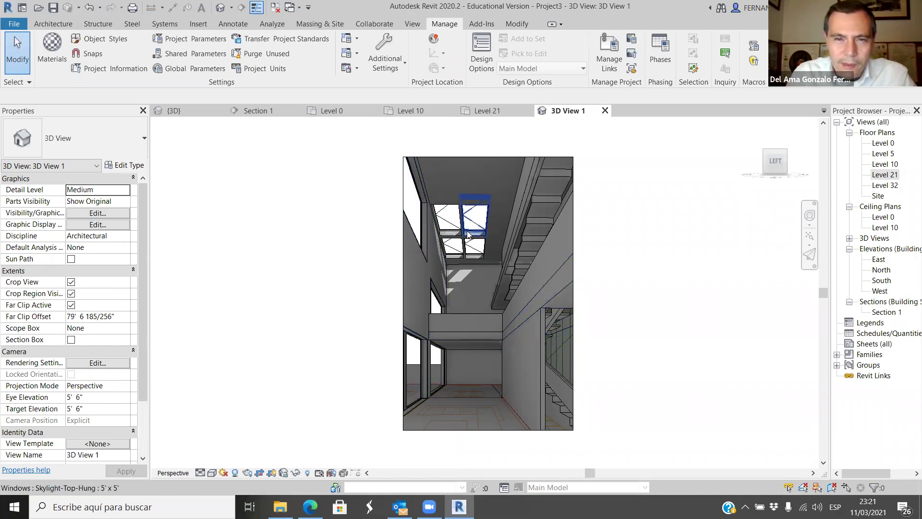
scroll(468, 234, up, 1)
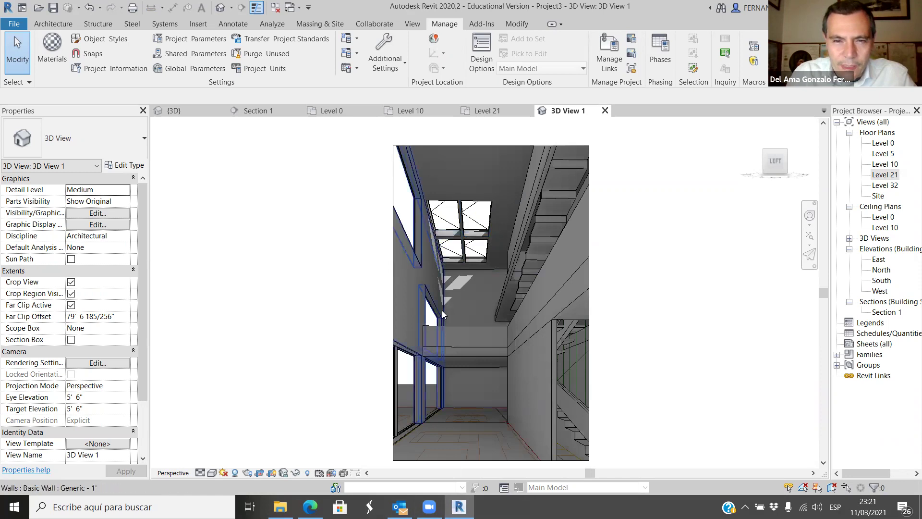
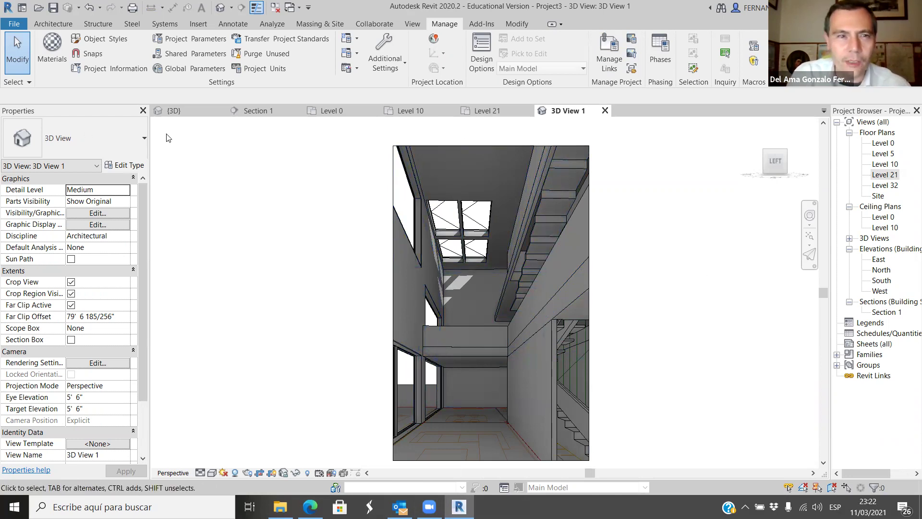
Switch to the Level 0 floor plan and turn Sun Path On.
click(336, 112)
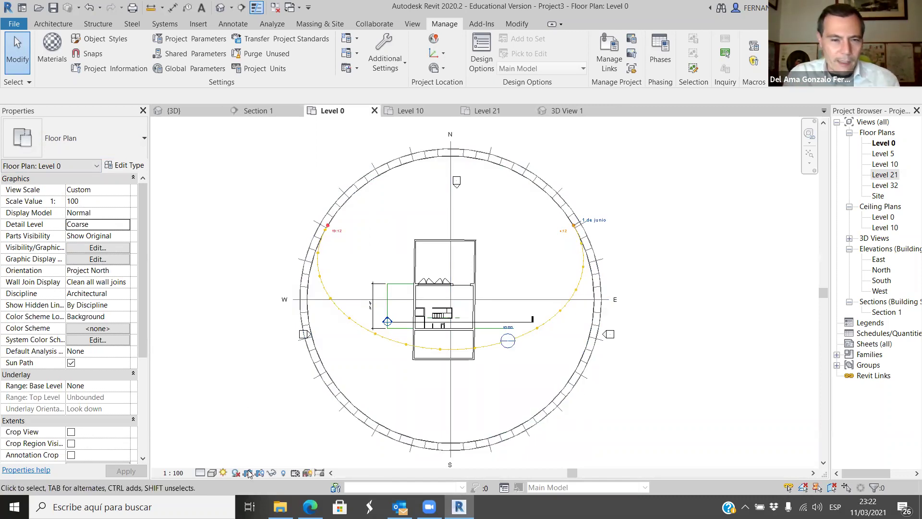
click(223, 473)
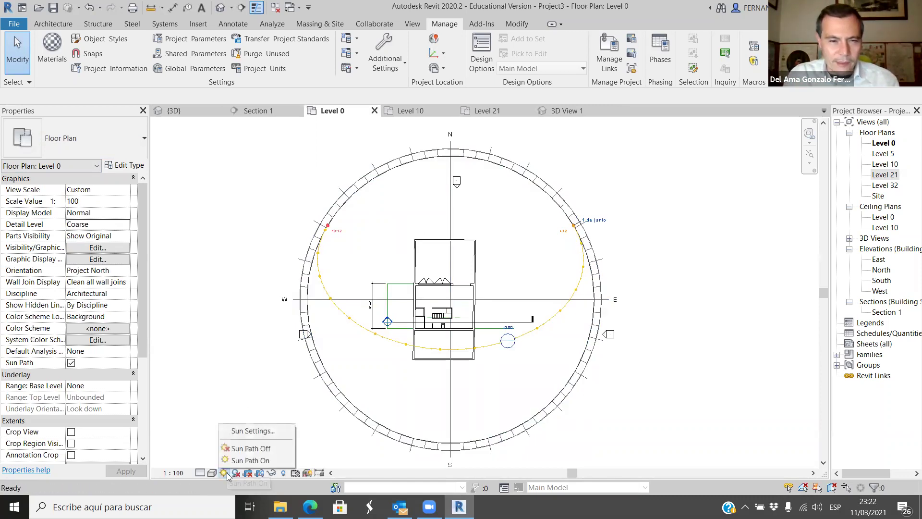
click(249, 461)
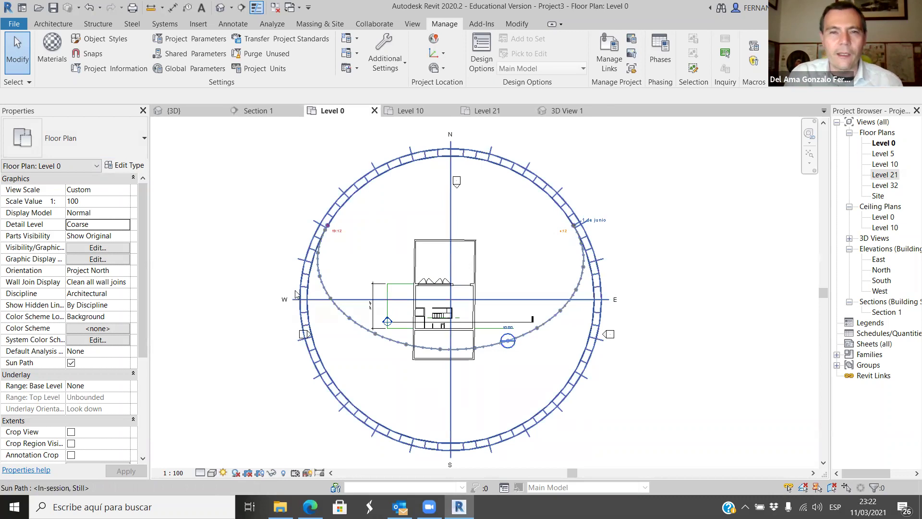
scroll(296, 300, down, 1)
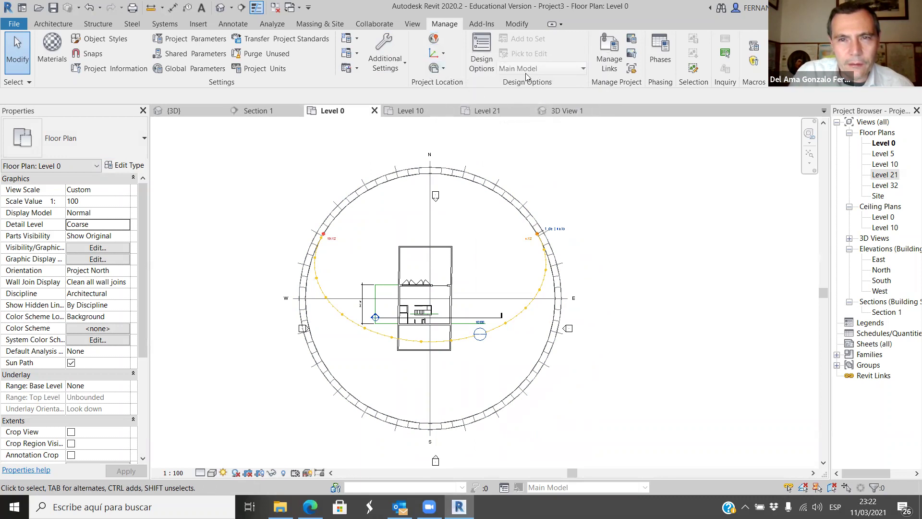
Set the Level 0 plan's Orientation property to True North.
click(436, 68)
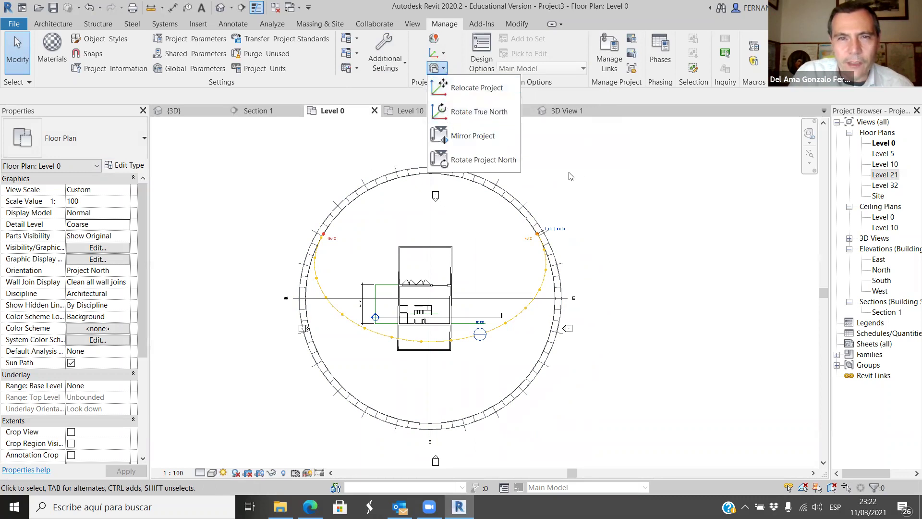
click(448, 69)
click(446, 71)
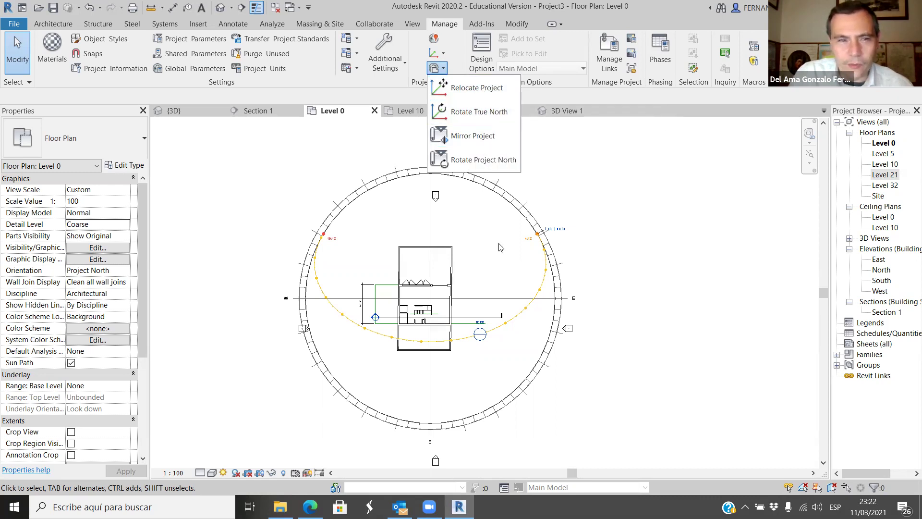
click(92, 132)
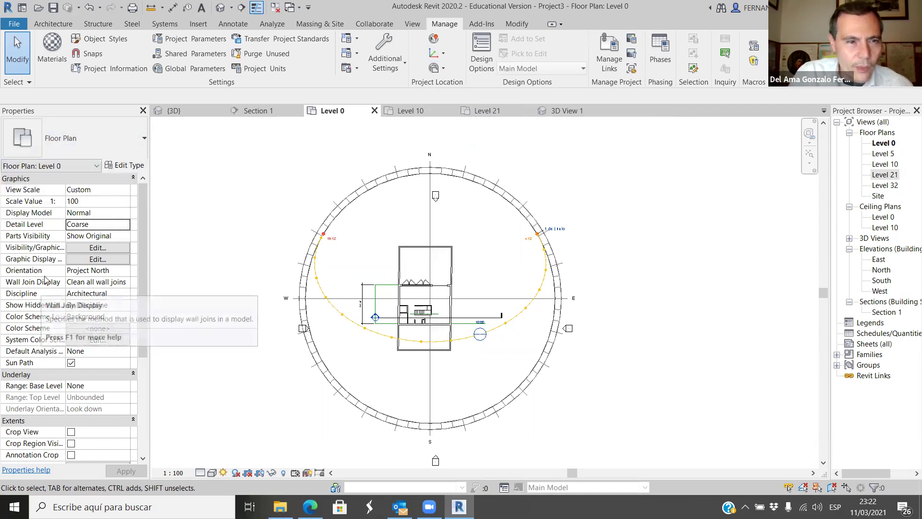
click(124, 272)
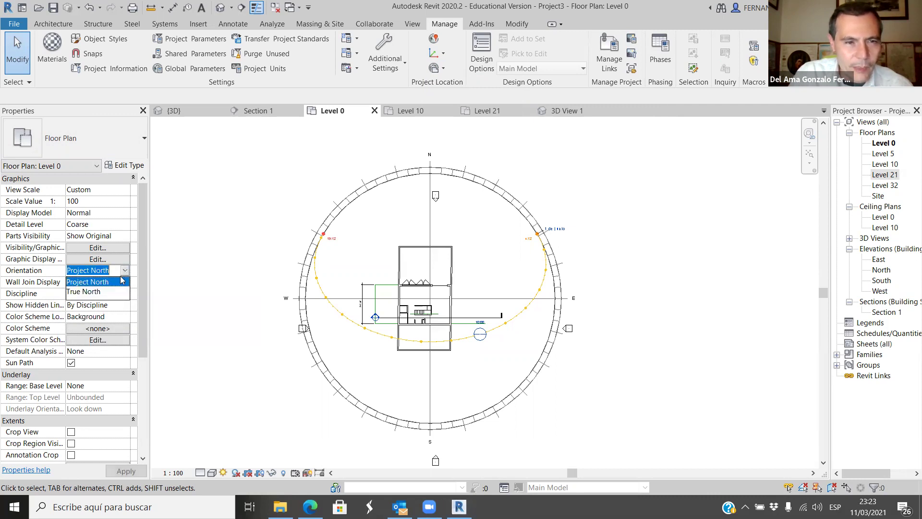
click(96, 292)
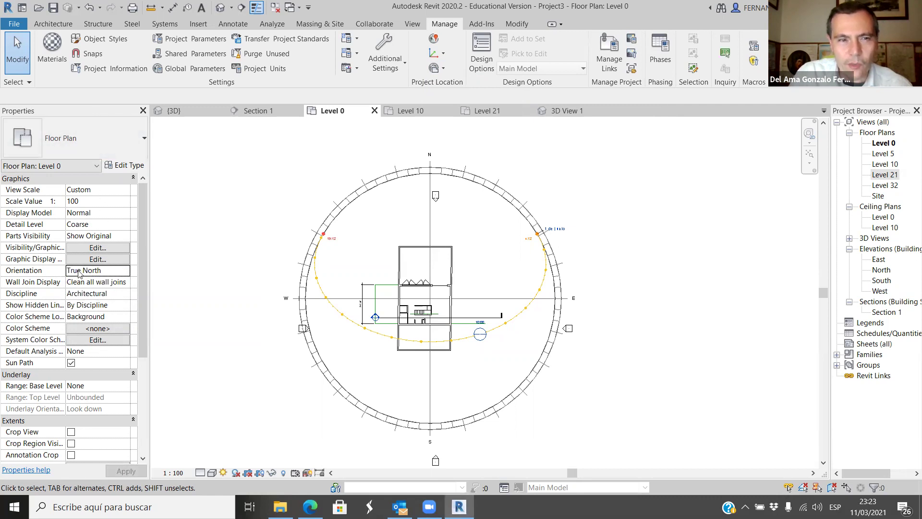
click(436, 68)
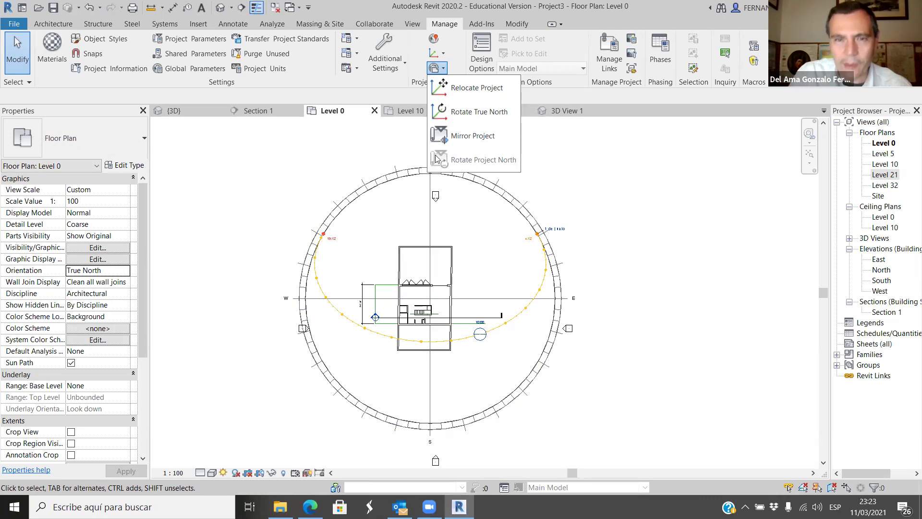
Rotate True North 180° about a centre placed on the stairs.
click(469, 113)
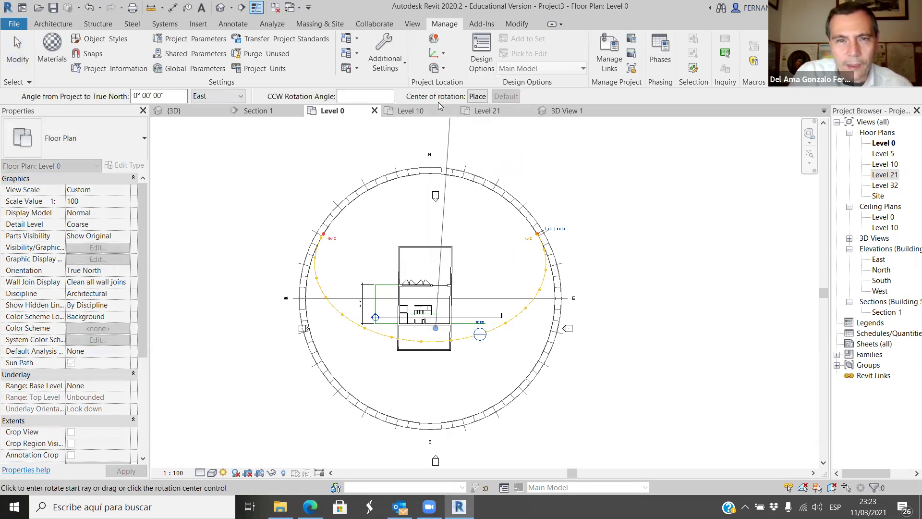
click(478, 97)
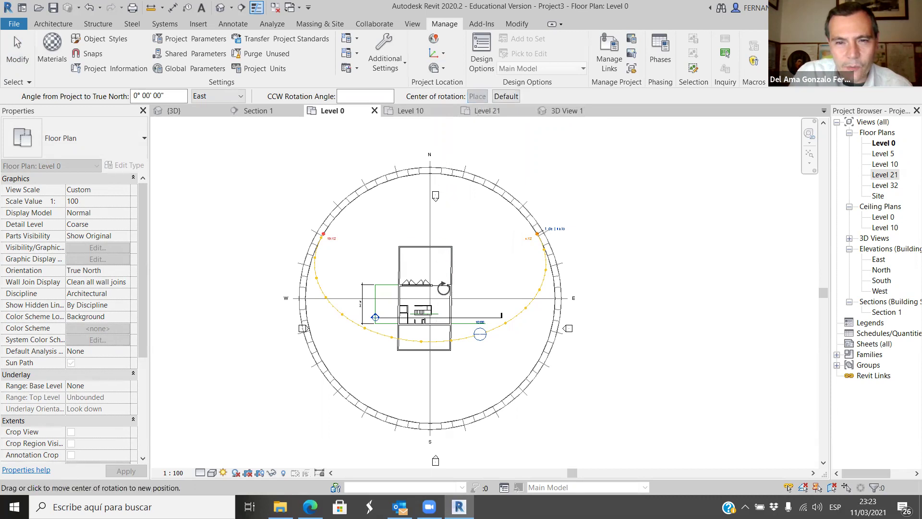
scroll(433, 298, up, 2)
scroll(423, 303, up, 5)
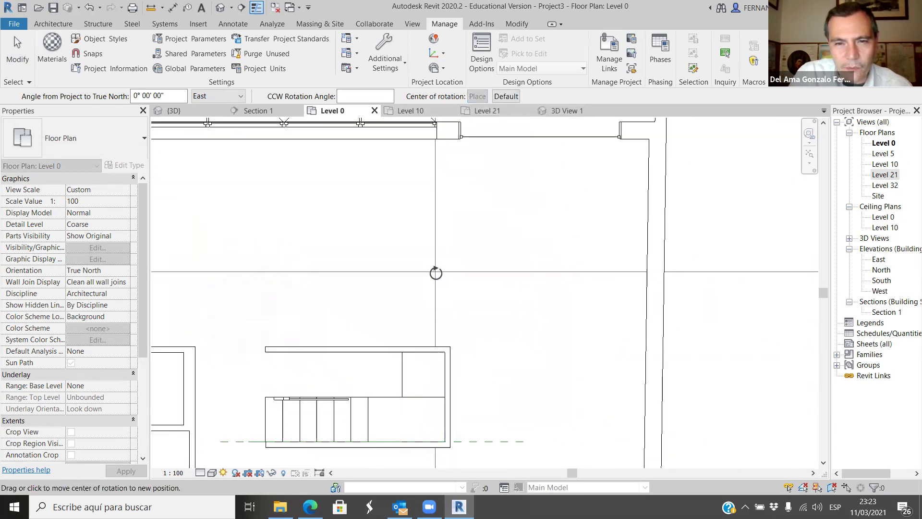
click(437, 272)
scroll(456, 273, down, 6)
scroll(457, 273, down, 4)
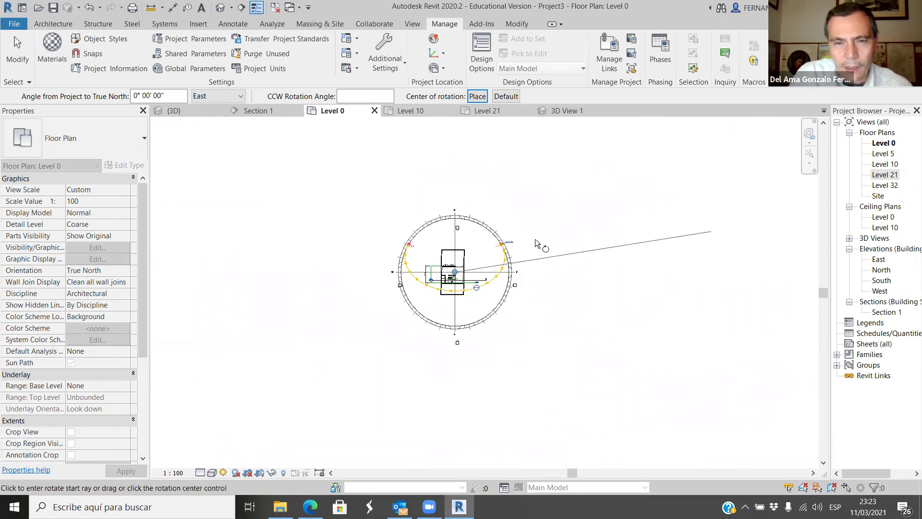
scroll(458, 178, up, 4)
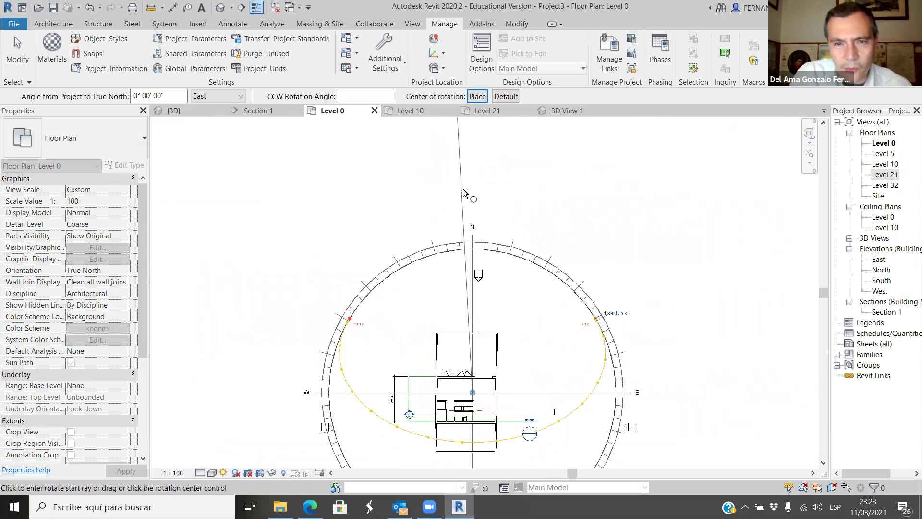
click(469, 186)
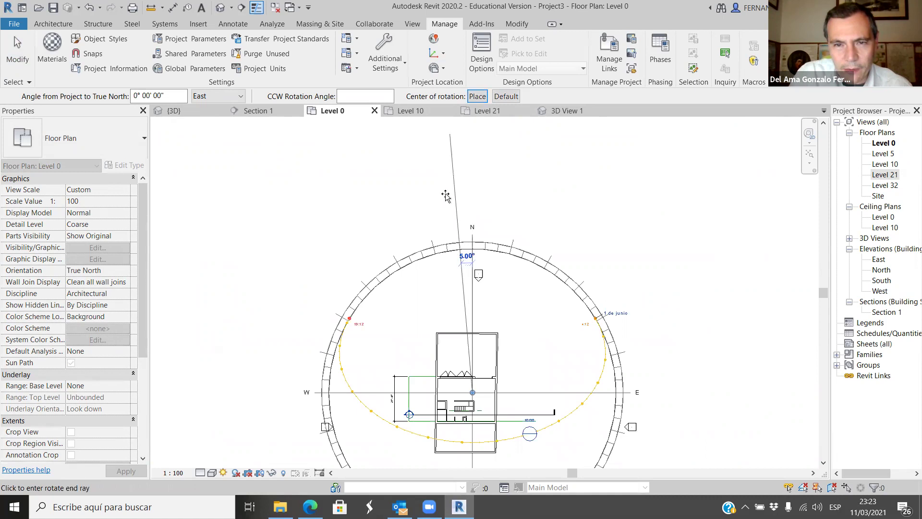
scroll(417, 179, down, 5)
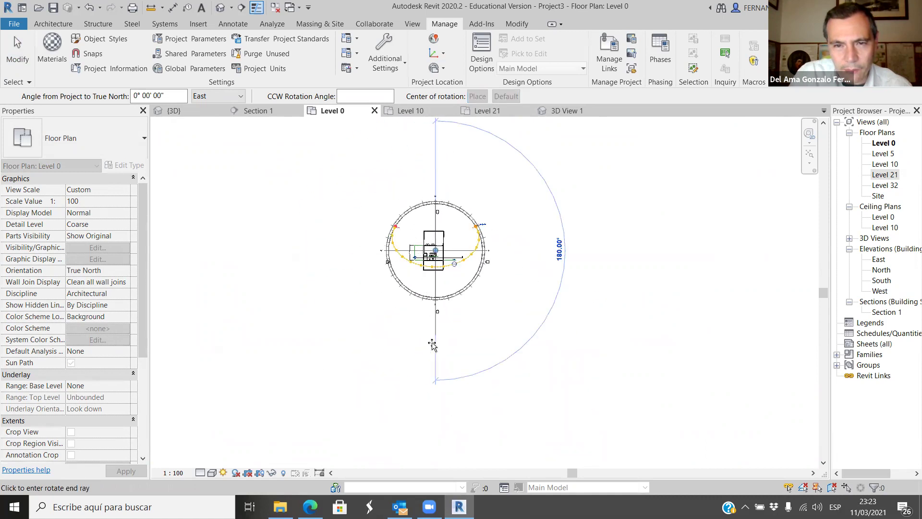
click(436, 341)
key(Escape)
Set the plan Orientation back to Project North and switch to 3D View 1.
scroll(436, 374, up, 6)
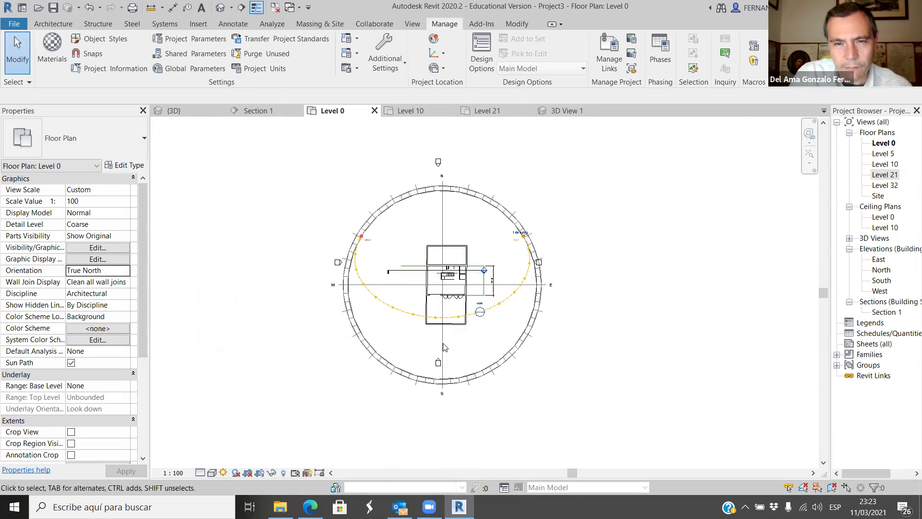
scroll(469, 271, up, 1)
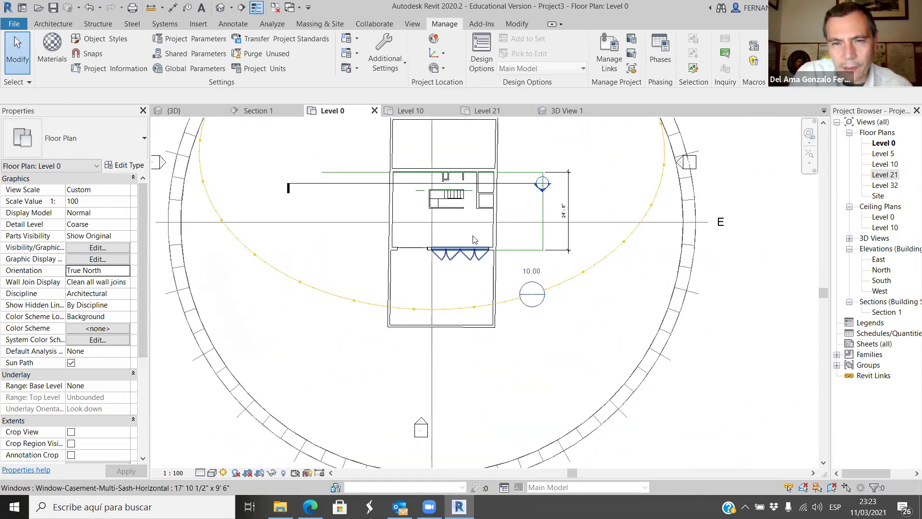
scroll(469, 263, down, 1)
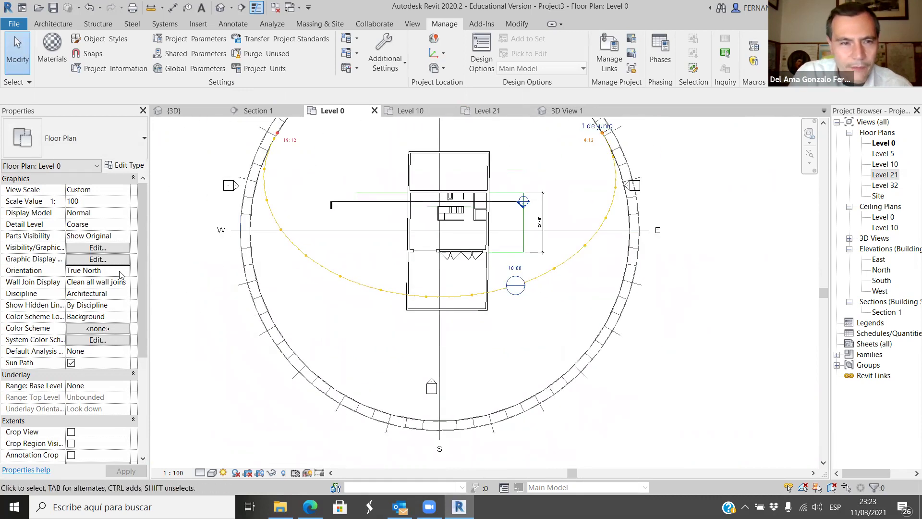
click(120, 272)
click(103, 282)
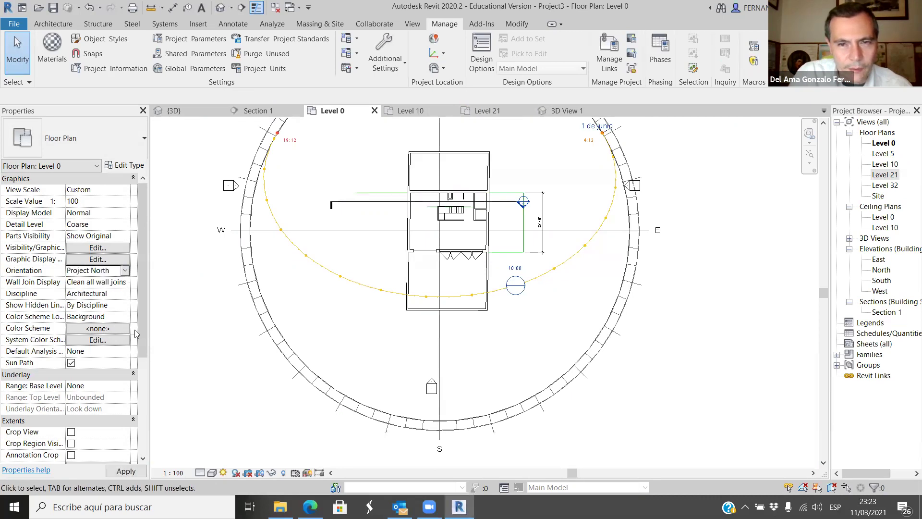
scroll(426, 287, down, 3)
scroll(425, 286, up, 3)
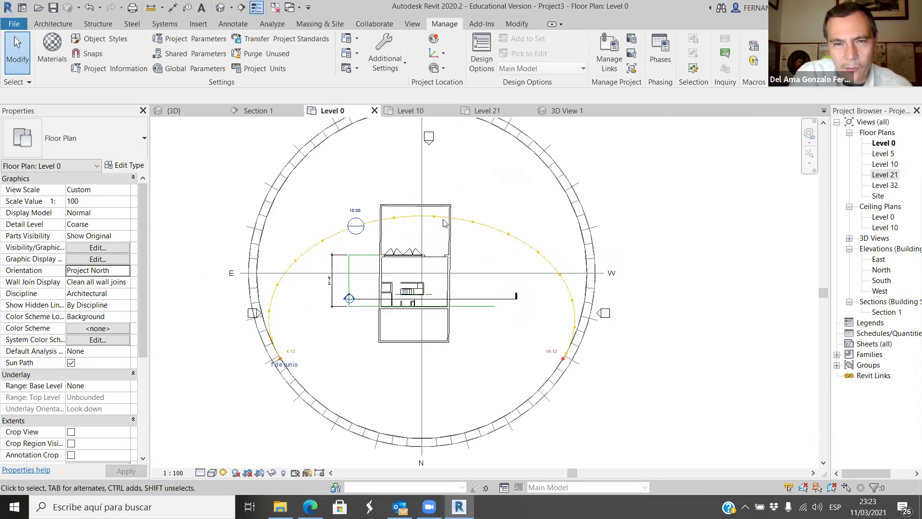
scroll(445, 284, down, 2)
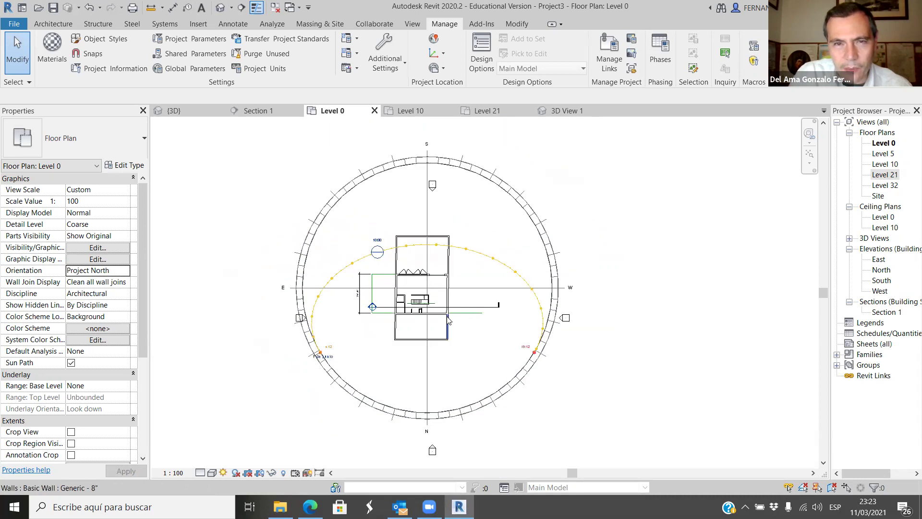
scroll(434, 310, down, 2)
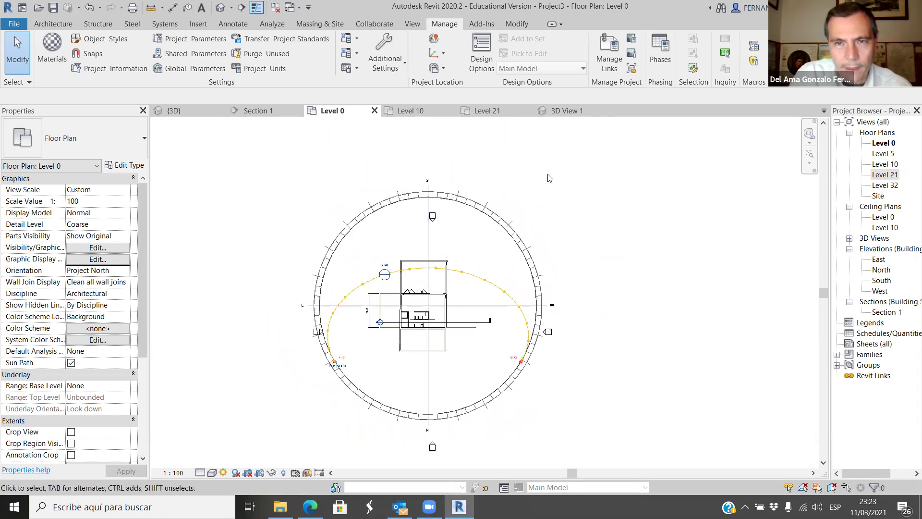
click(565, 114)
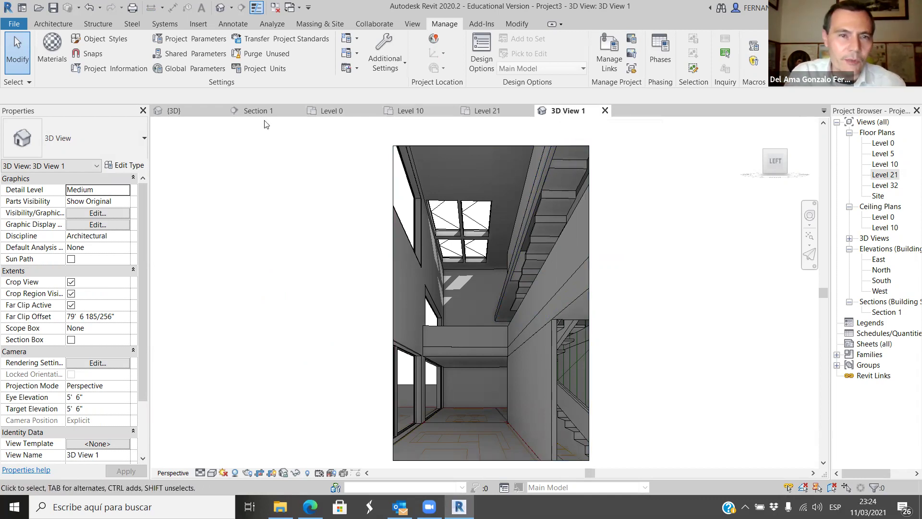
Switch between the {3D}, Level 0 and 3D View 1 tabs, then close 3D View 1.
click(201, 113)
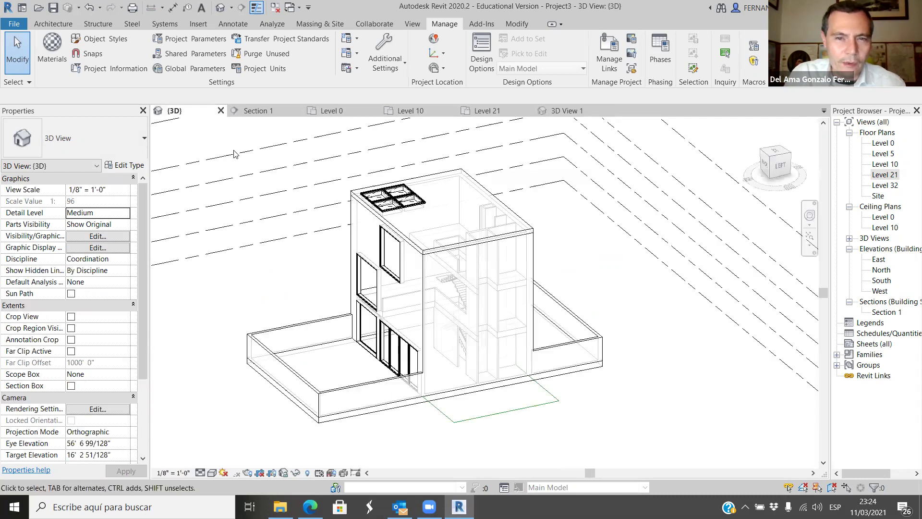
click(323, 112)
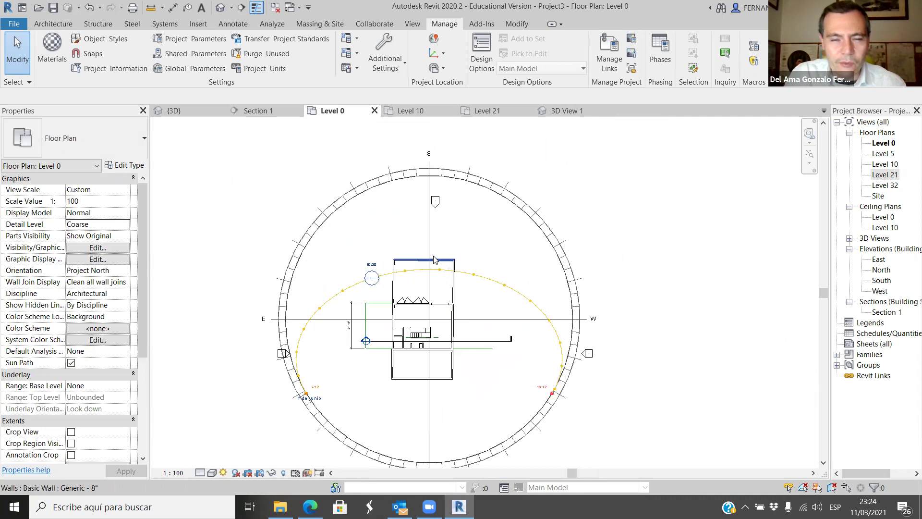
click(567, 111)
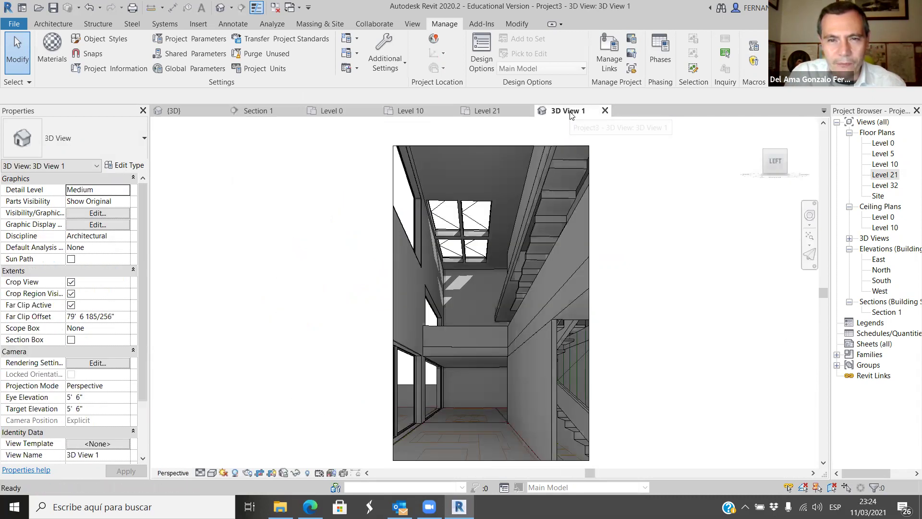
click(605, 111)
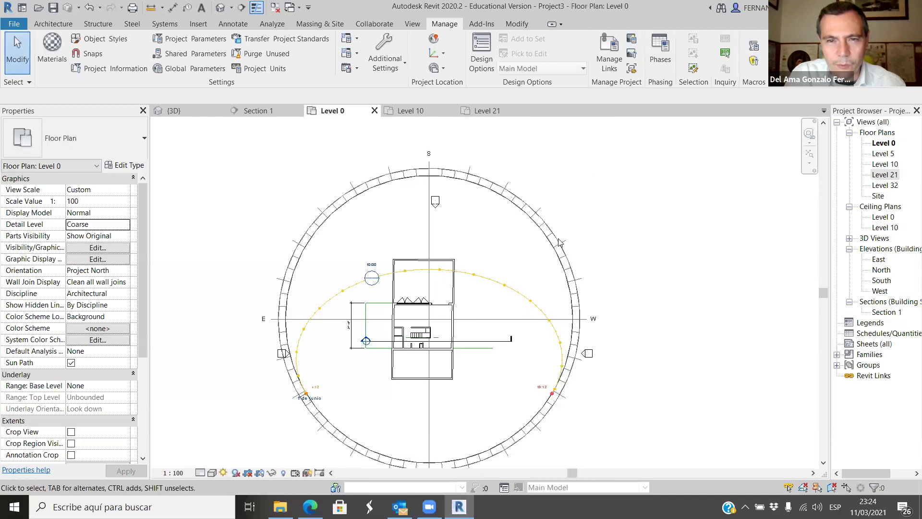
Select the sun path on the Level 0 plan, then deselect it.
scroll(418, 365, up, 3)
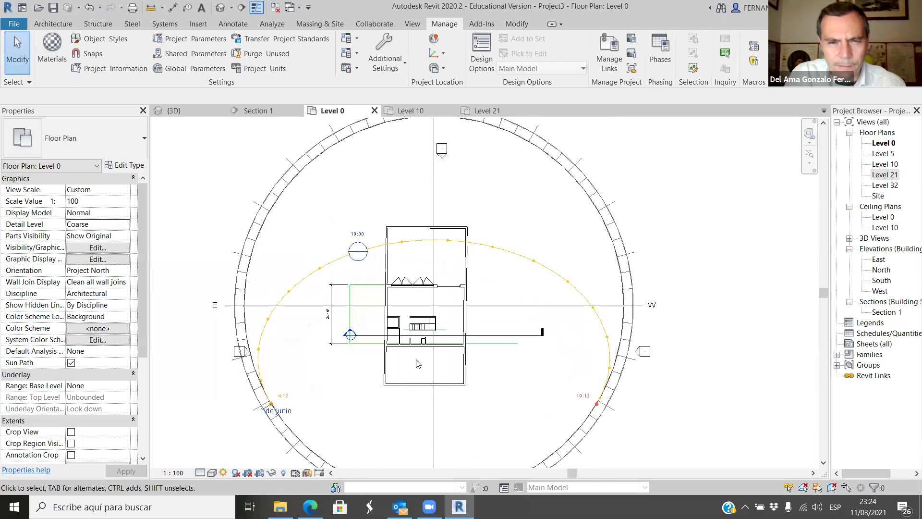
scroll(423, 355, down, 1)
click(372, 244)
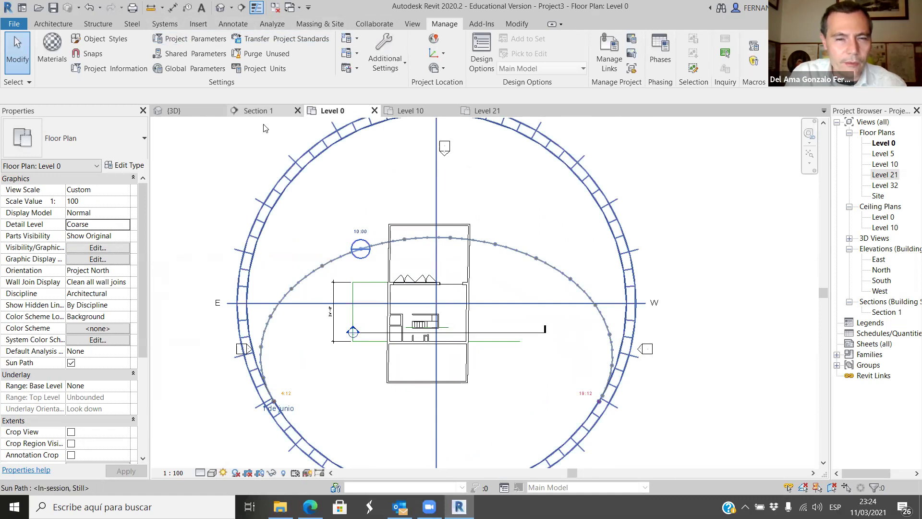
click(340, 215)
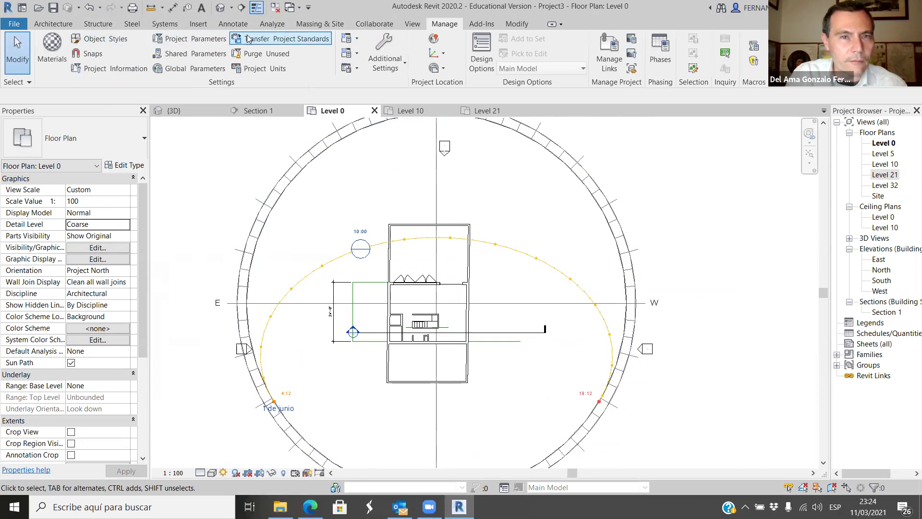
Place a camera with its eye point inside the house and target to the right, creating 3D View 2.
click(231, 7)
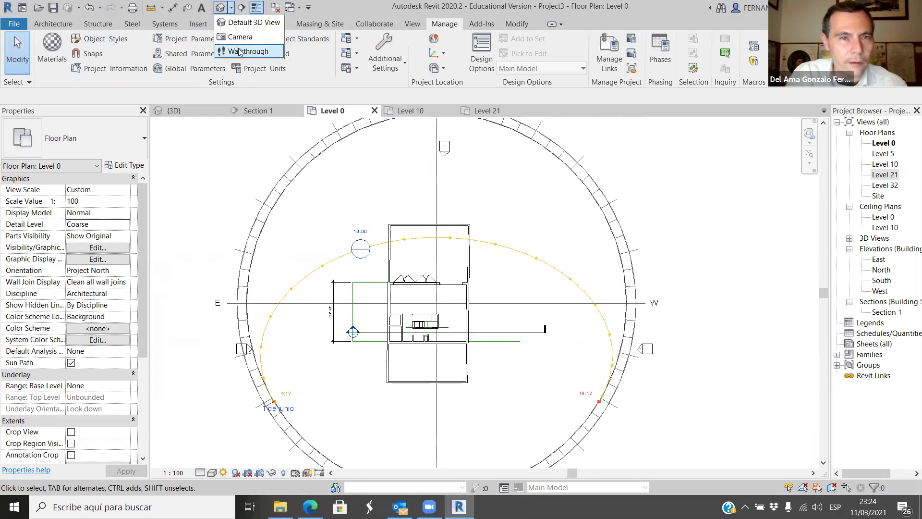
click(245, 33)
scroll(409, 317, up, 2)
scroll(409, 318, up, 4)
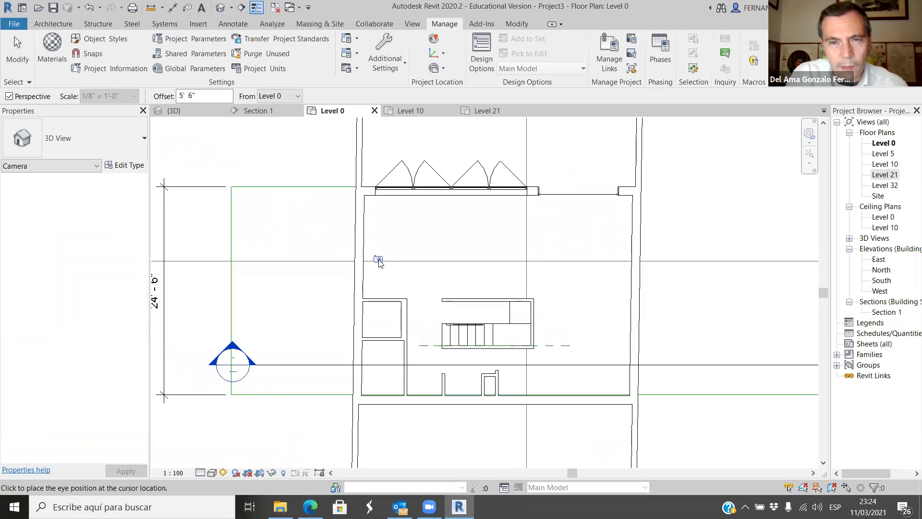
click(378, 261)
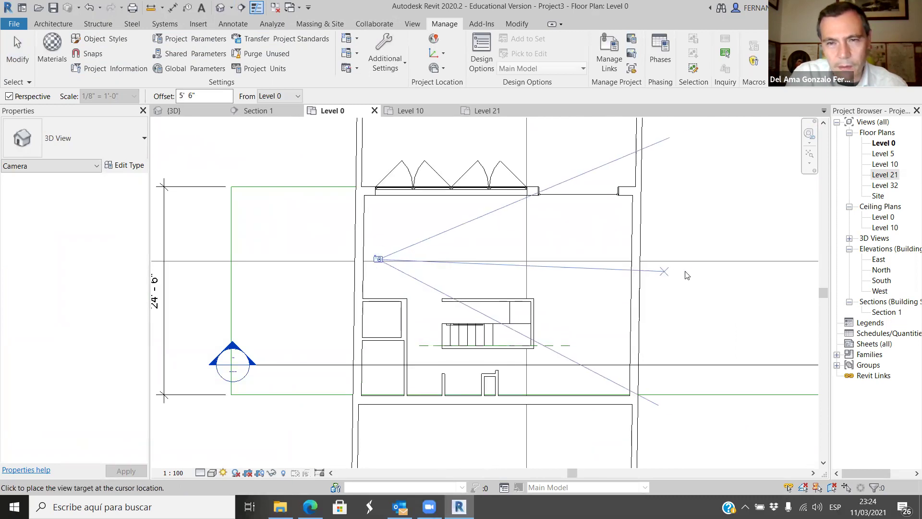
scroll(574, 254, down, 3)
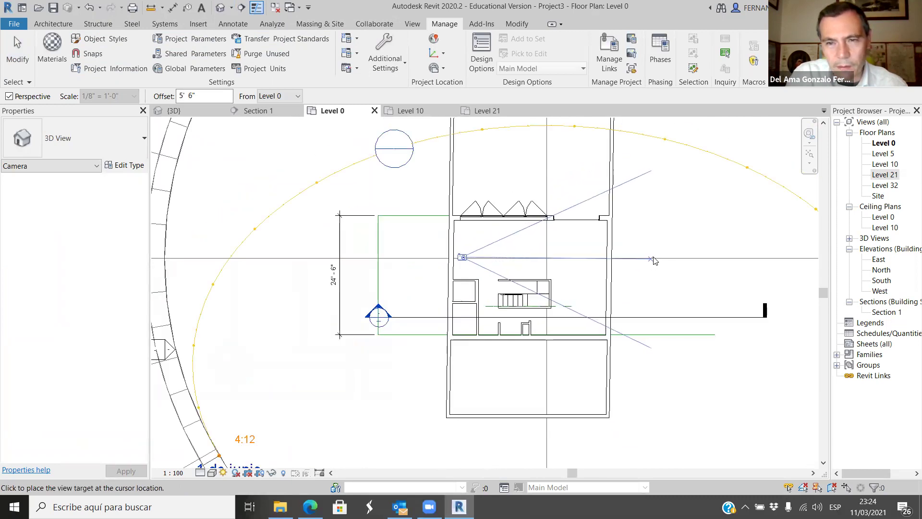
click(688, 258)
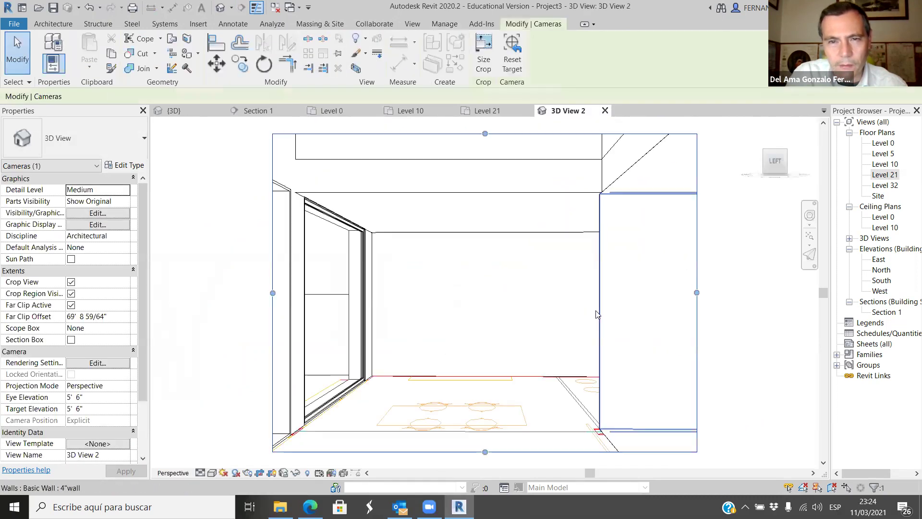
Reshape the crop region into a taller frame reaching up to the skylights.
scroll(562, 312, down, 5)
drag(540, 257, 541, 165)
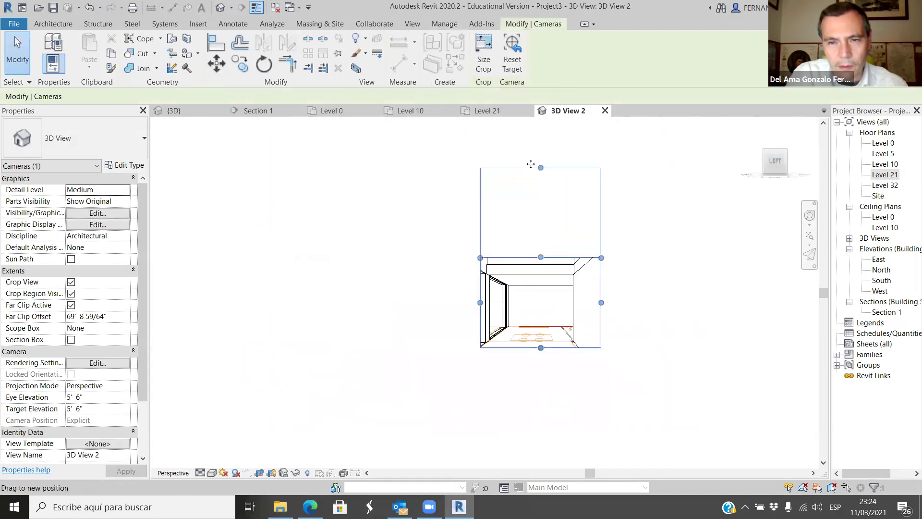
drag(602, 259, 637, 257)
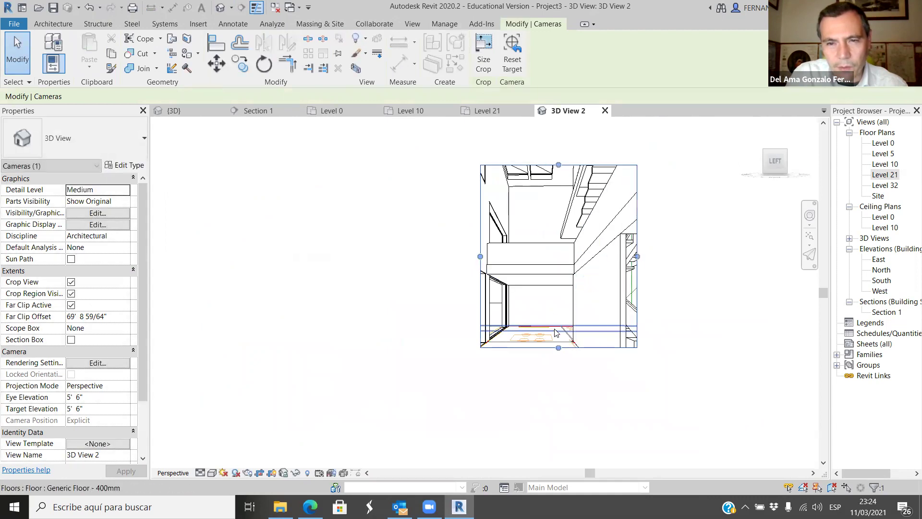
drag(559, 348, 549, 355)
click(469, 267)
scroll(507, 270, up, 2)
scroll(540, 207, down, 3)
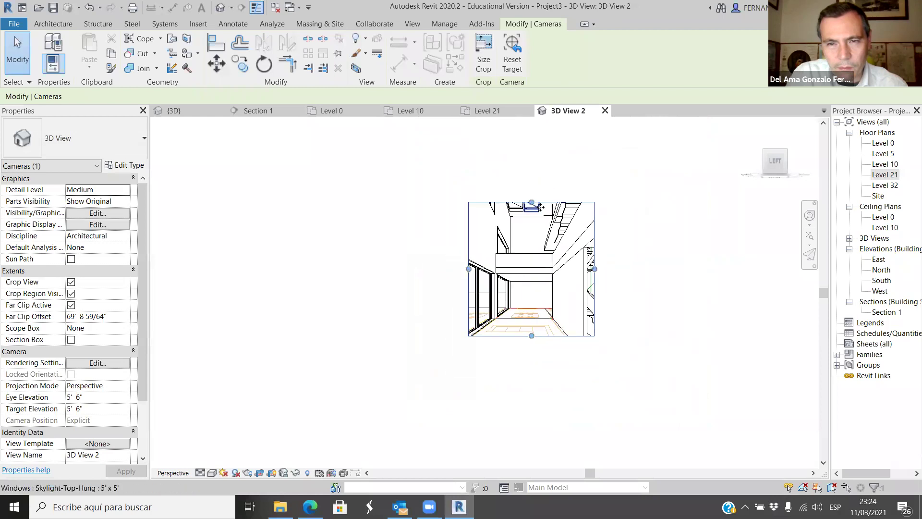
scroll(540, 206, up, 2)
drag(526, 201, 527, 145)
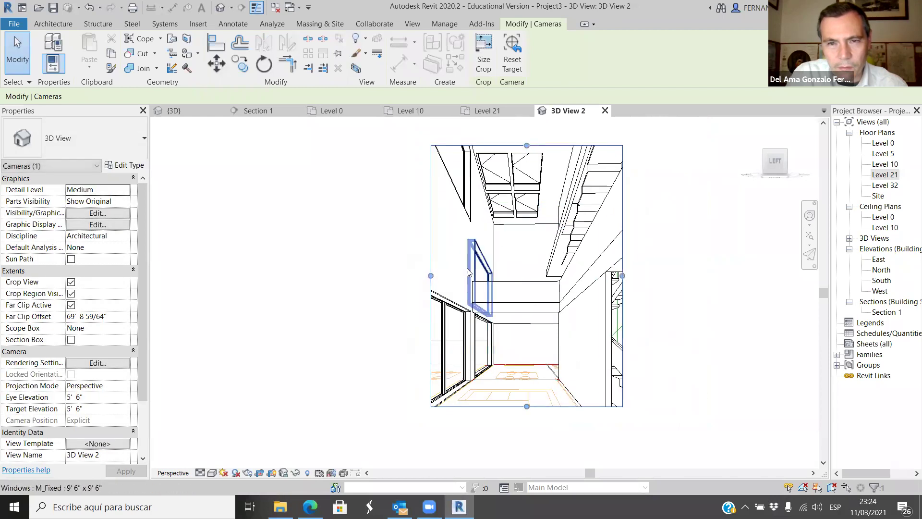
drag(430, 276, 439, 276)
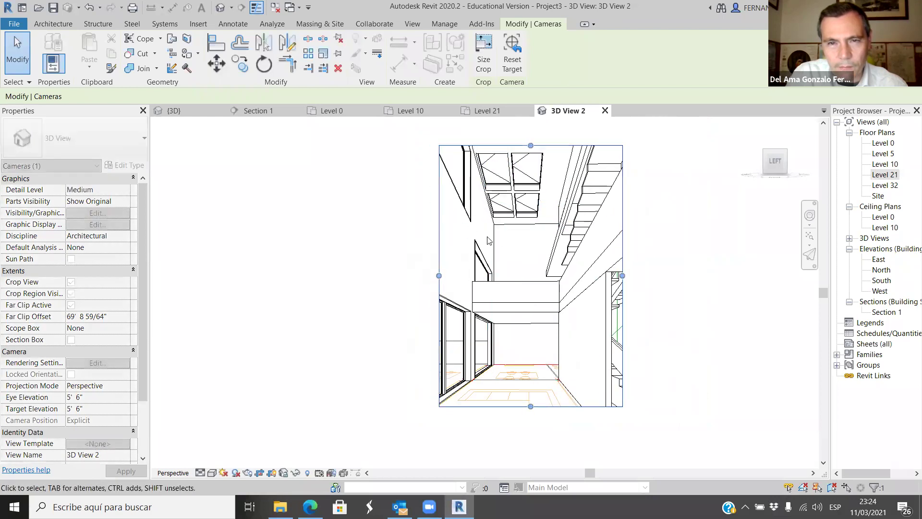
drag(531, 145, 531, 131)
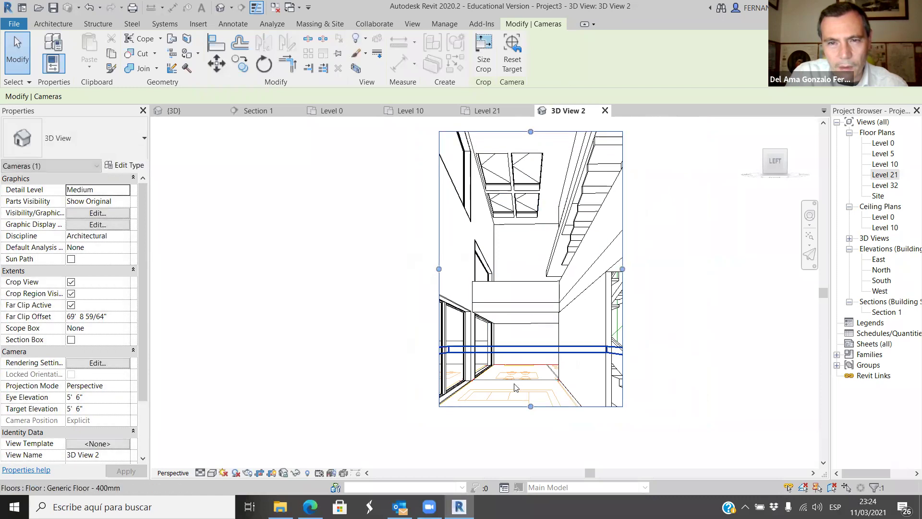
scroll(391, 360, down, 1)
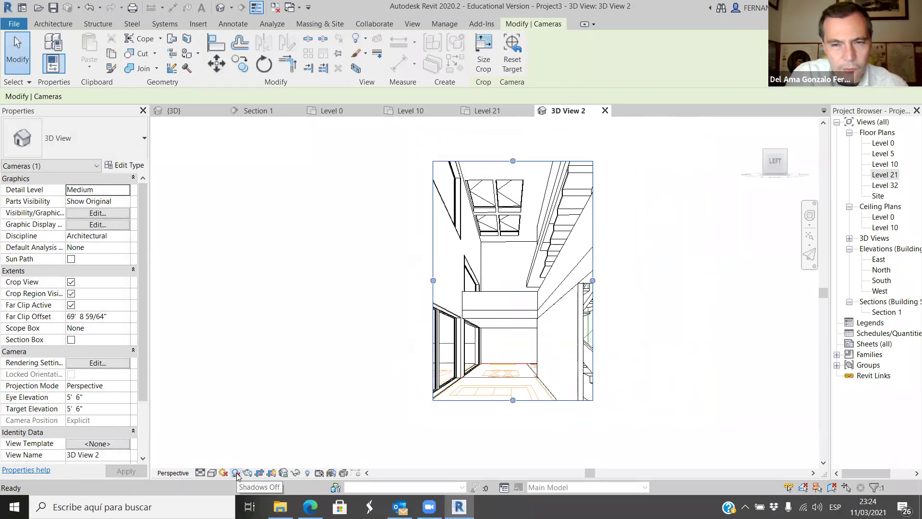
Turn Shadows On in 3D View 2.
click(235, 473)
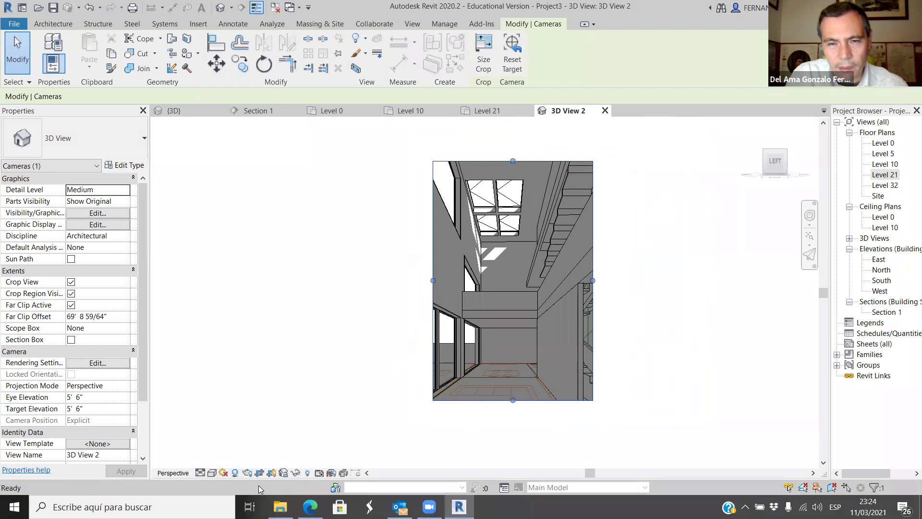
scroll(334, 412, down, 1)
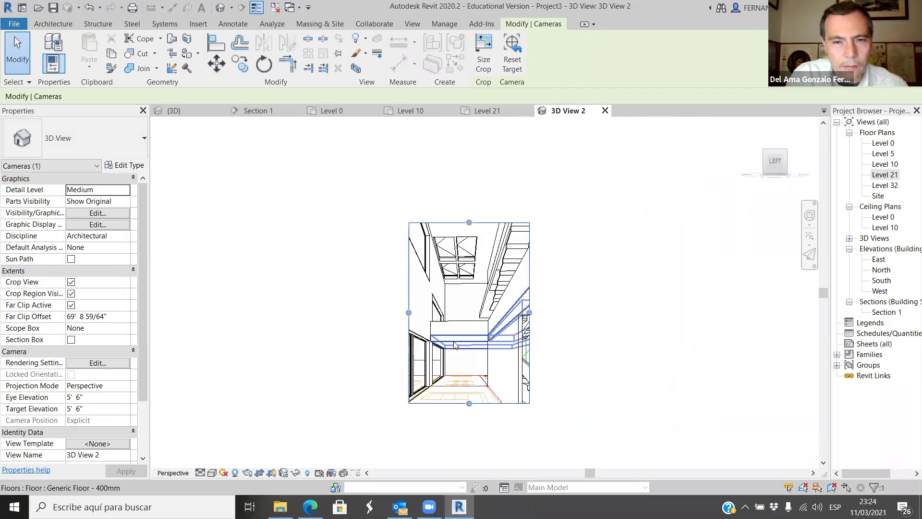
scroll(456, 341, up, 1)
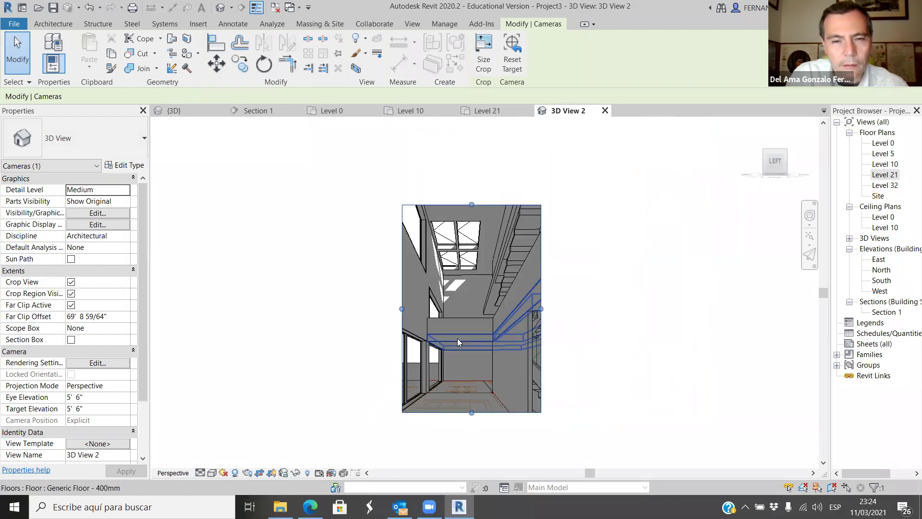
Turn the sun path on for 3D View 2, dismissing the sun-not-displayed prompt.
click(224, 473)
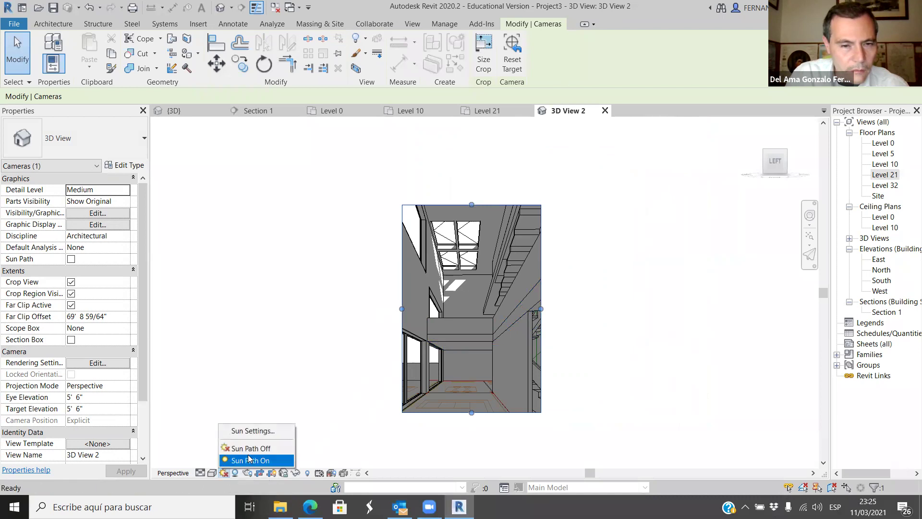
click(250, 459)
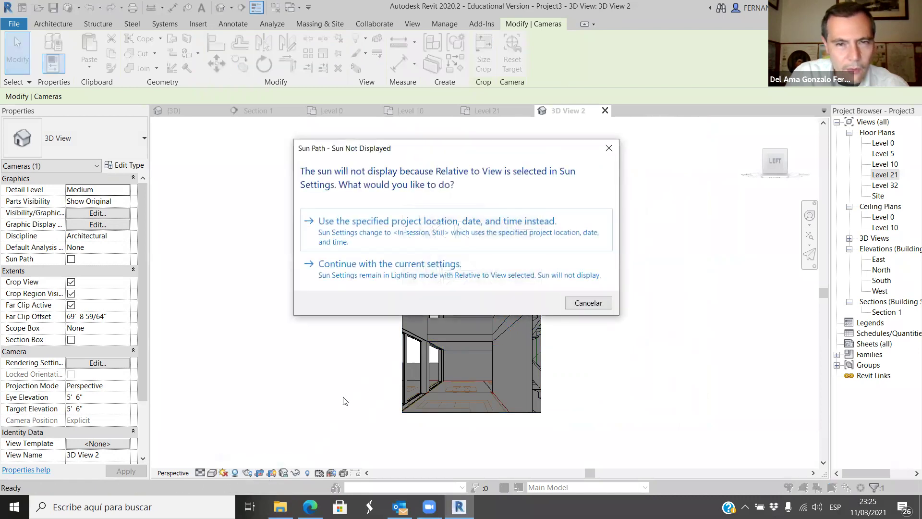
click(588, 303)
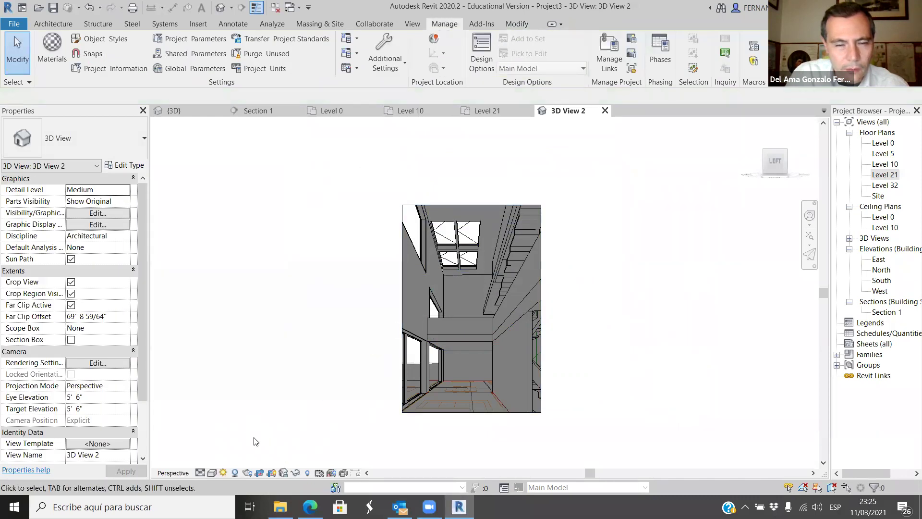
In Sun Settings, keep a Still study and set the time to 10:24, then apply and confirm.
click(224, 472)
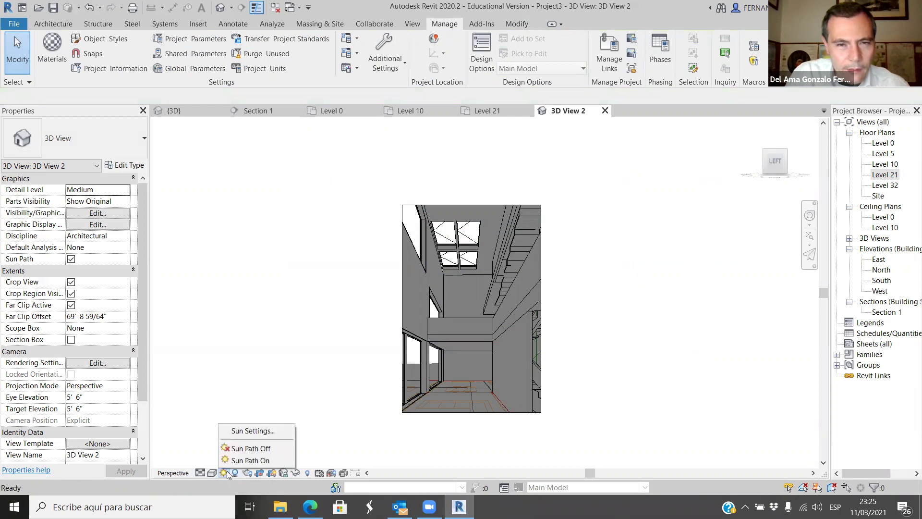
click(252, 430)
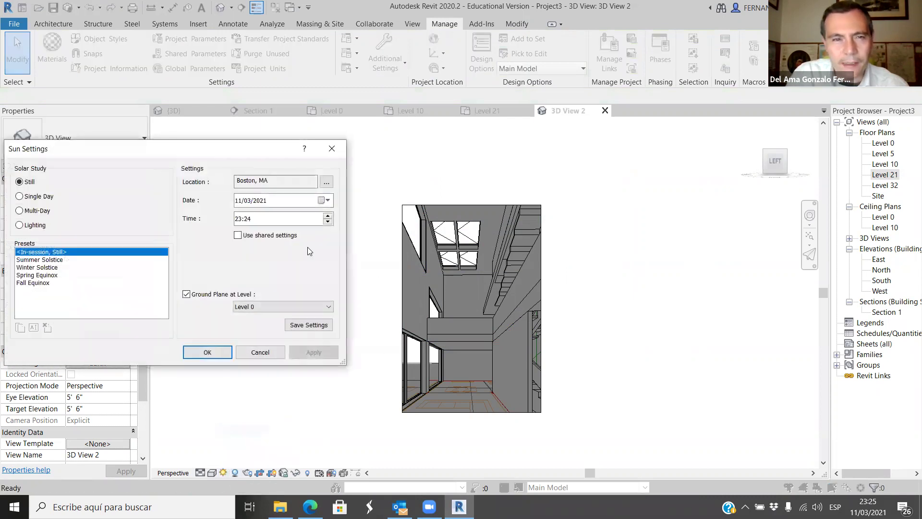
drag(297, 141, 343, 126)
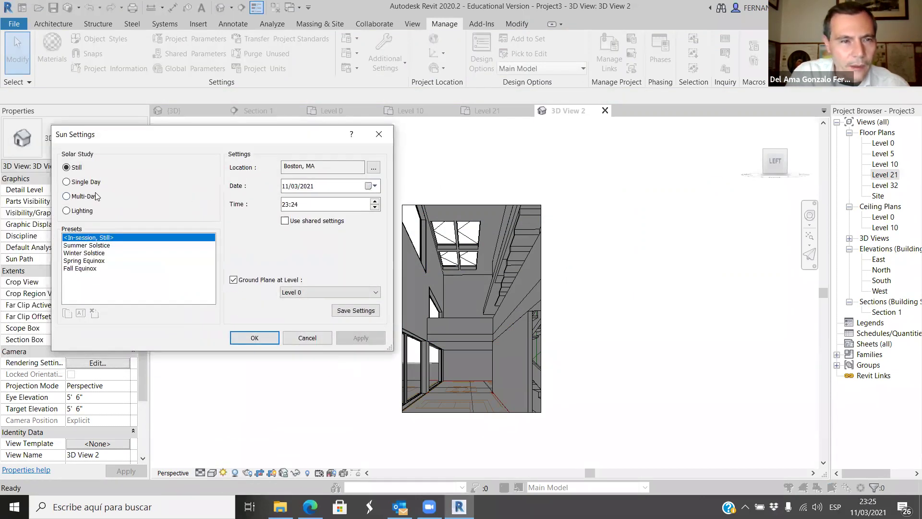
click(66, 183)
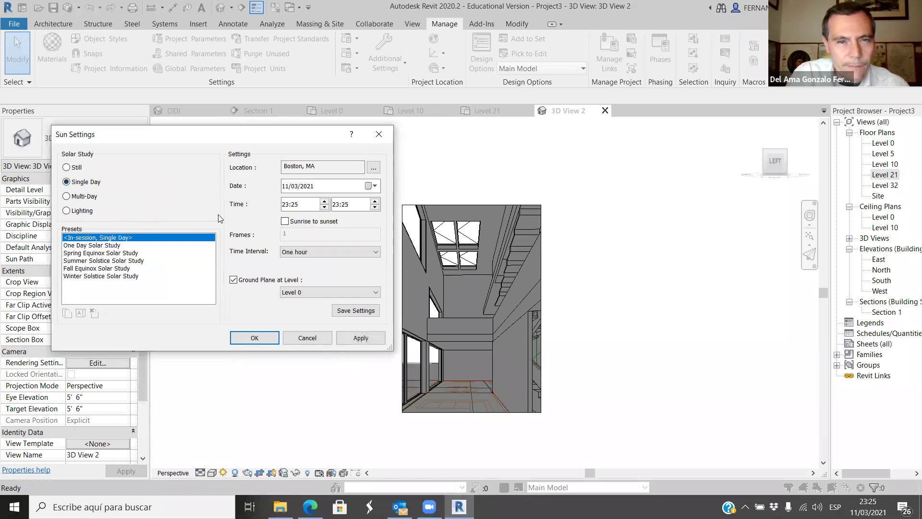
click(73, 168)
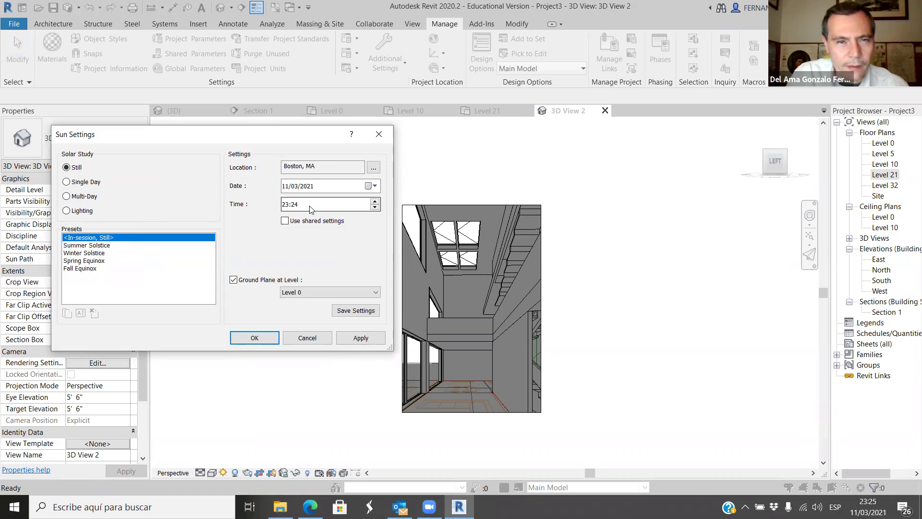
double_click(374, 207)
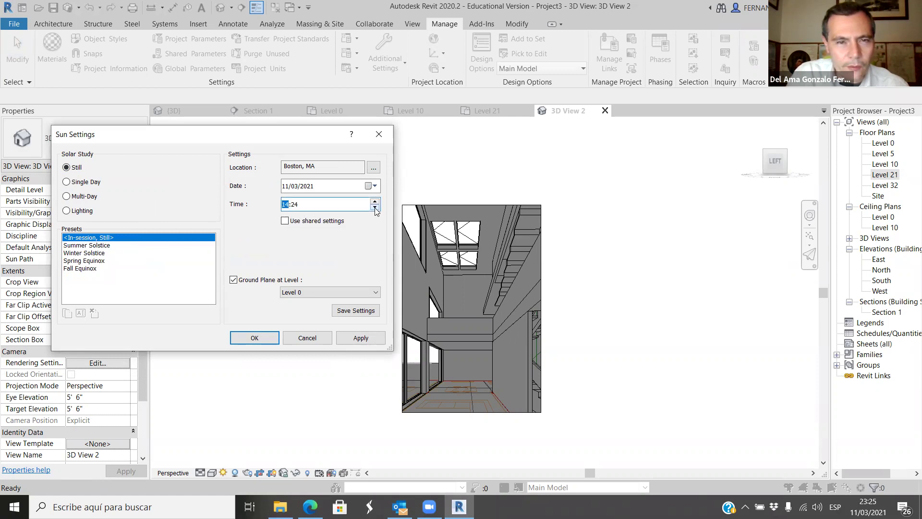
click(355, 338)
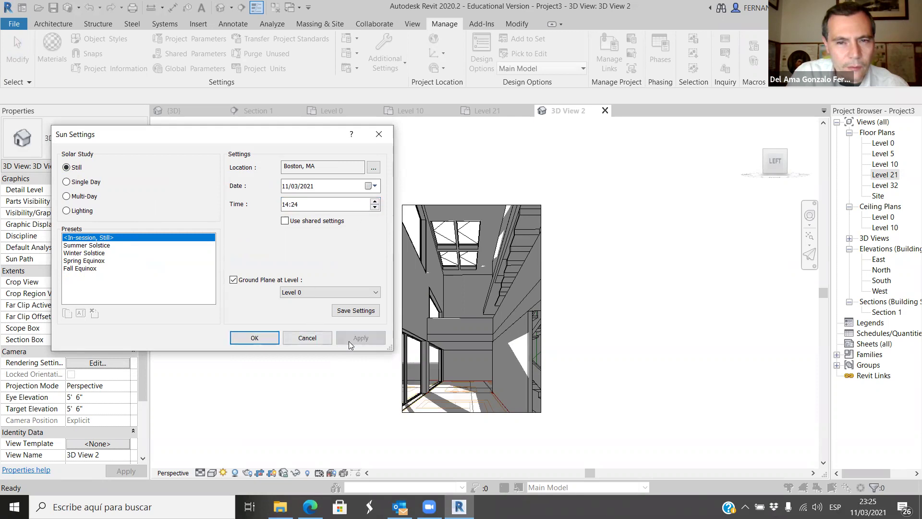
double_click(374, 207)
click(363, 338)
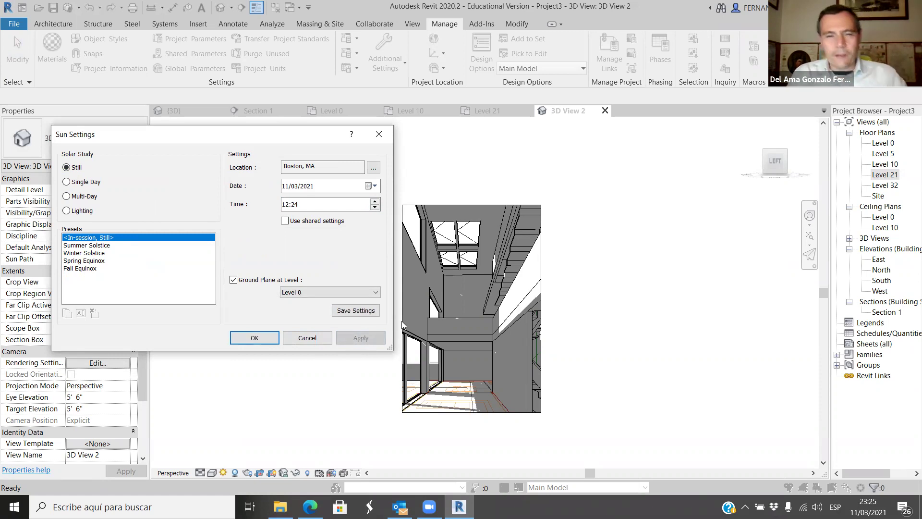
click(374, 207)
click(374, 207)
click(360, 339)
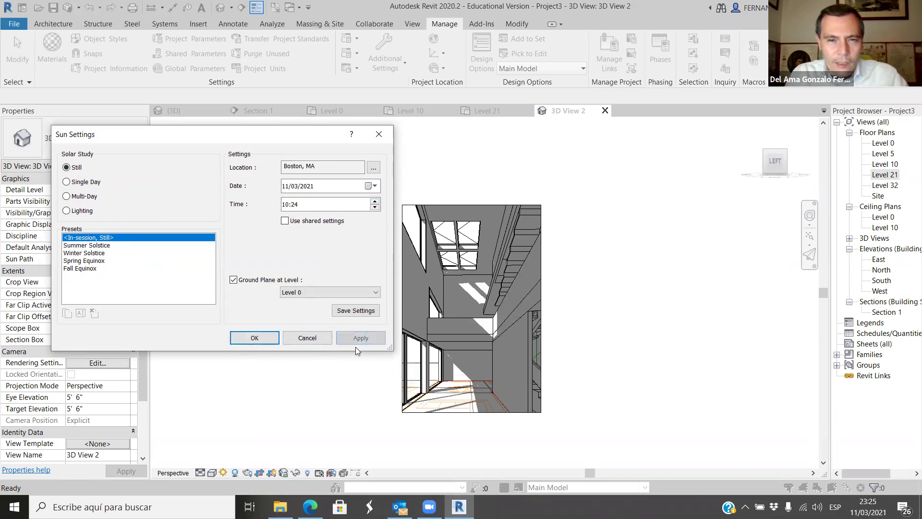
drag(320, 139, 281, 138)
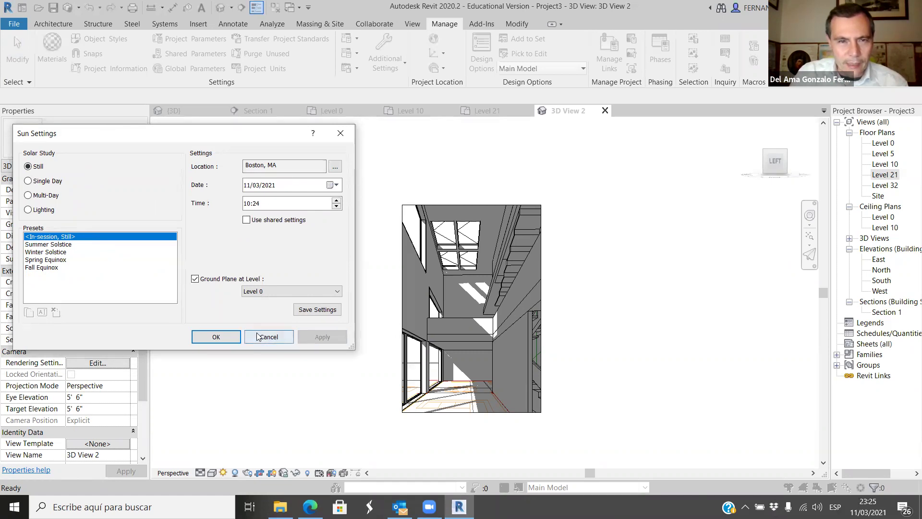
click(225, 337)
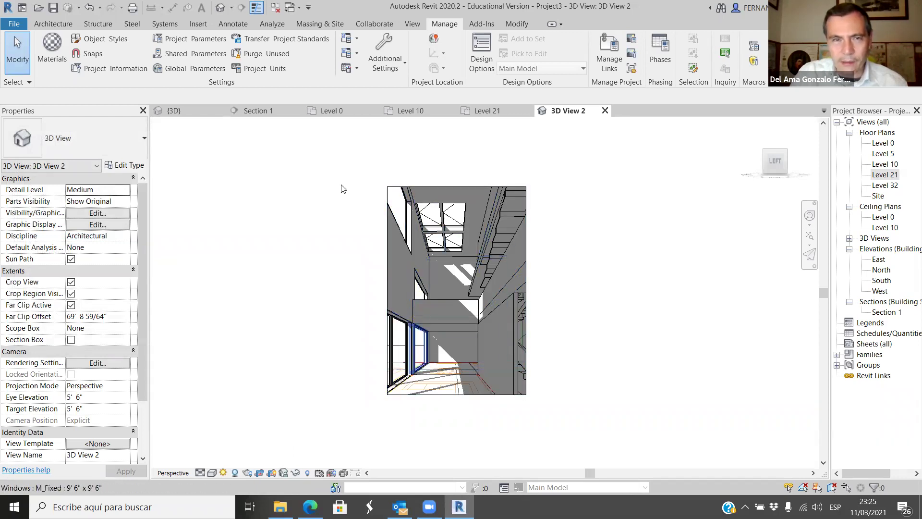
On the Level 0 plan, edit the sun path date label to 1 March.
click(357, 112)
scroll(395, 221, down, 5)
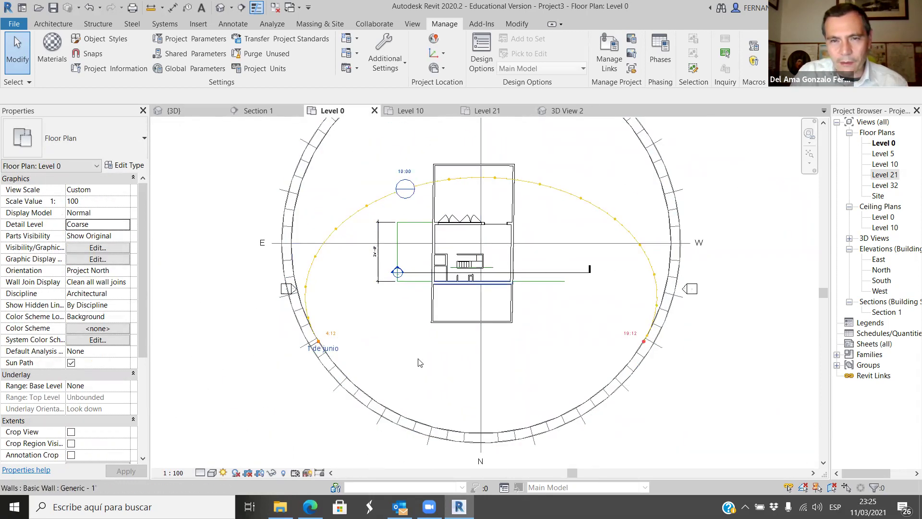
scroll(443, 204, down, 3)
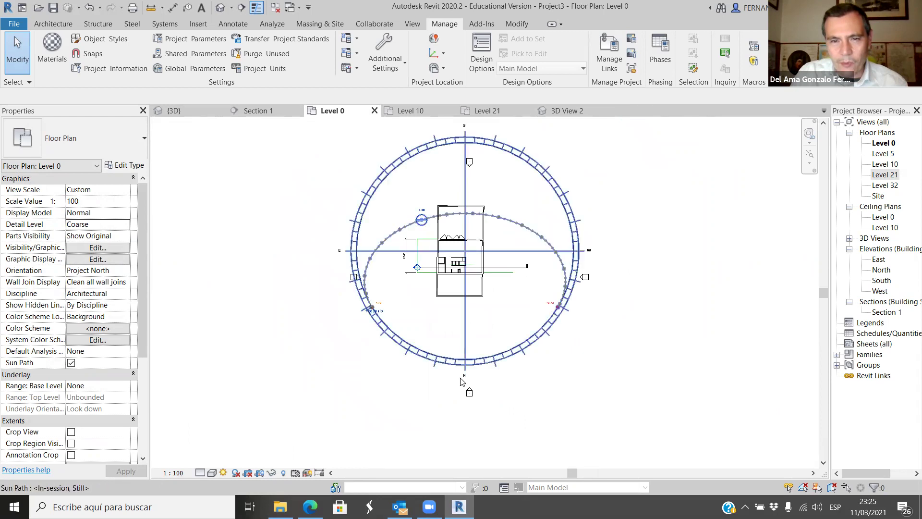
scroll(504, 224, up, 2)
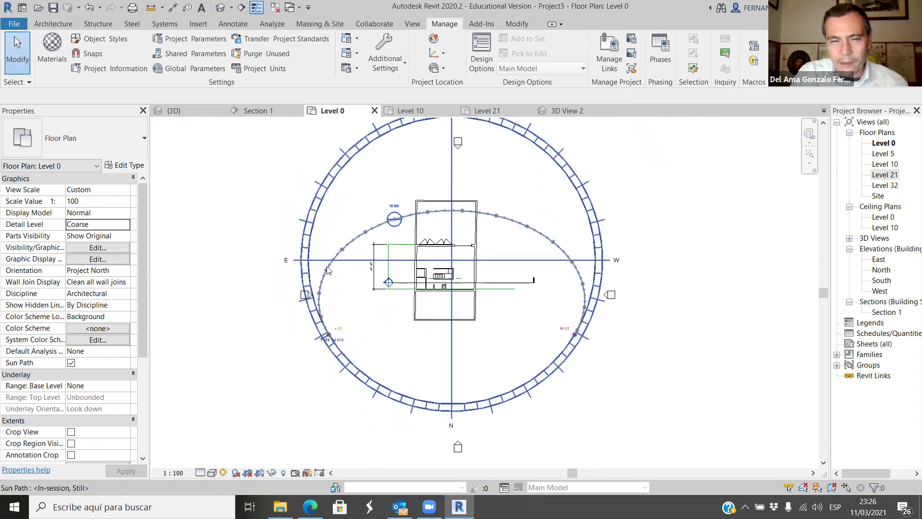
scroll(374, 227, up, 2)
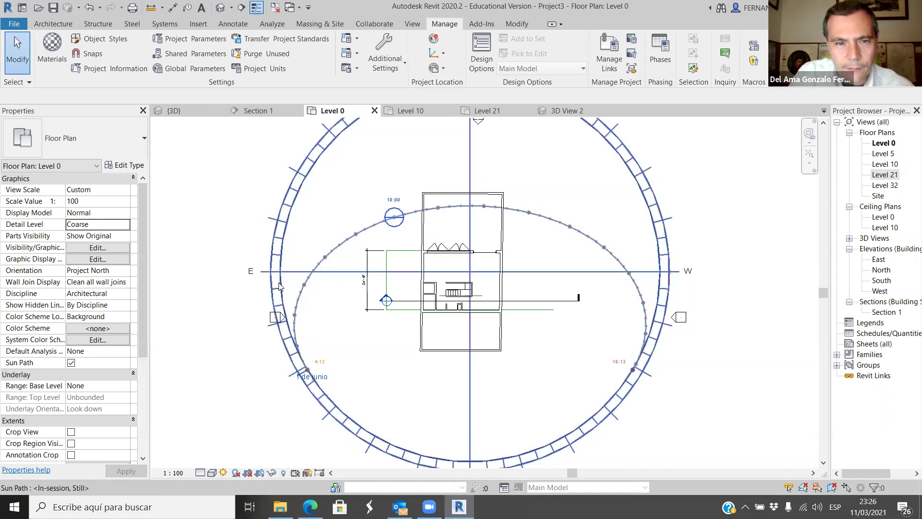
click(362, 231)
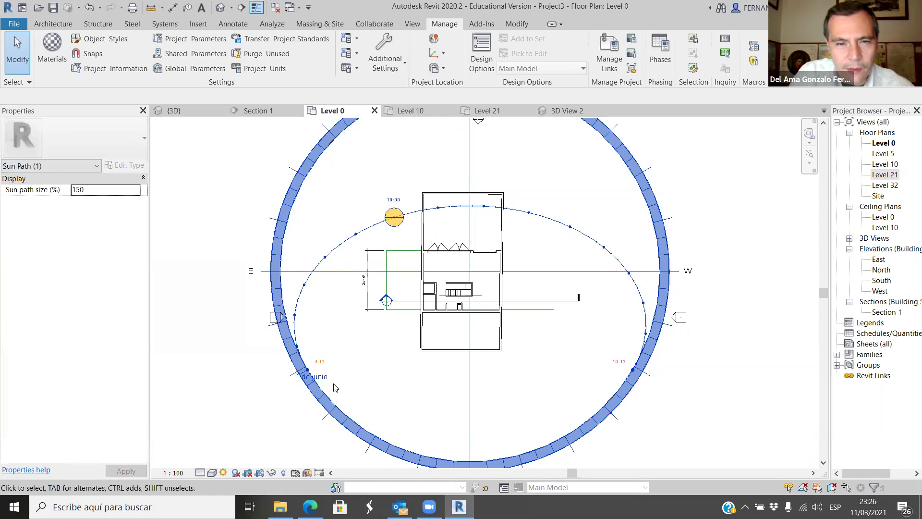
click(326, 384)
click(312, 384)
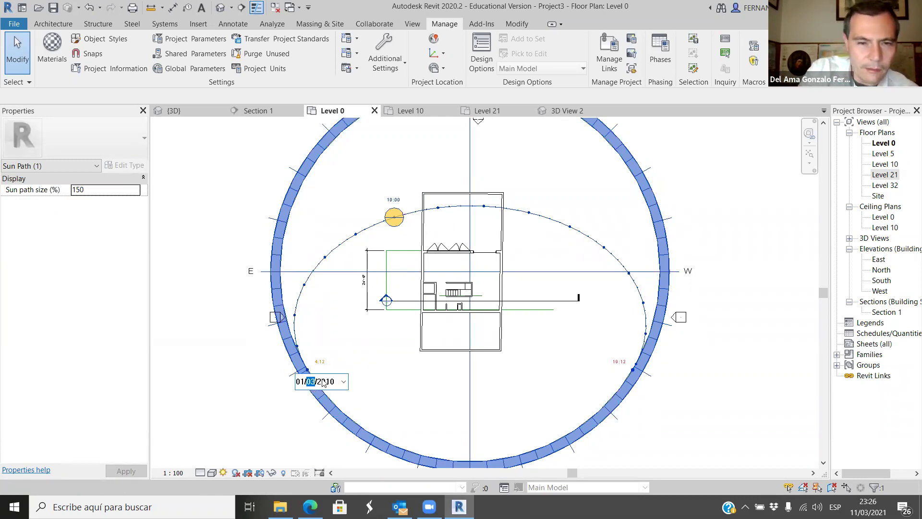
click(248, 416)
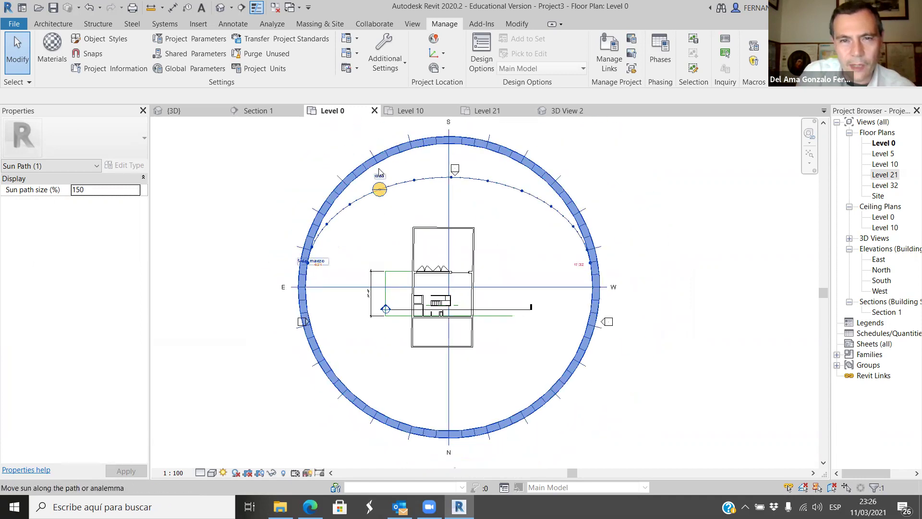
Set the sun path time label to 10:00 and switch to 3D View 2.
scroll(385, 180, up, 3)
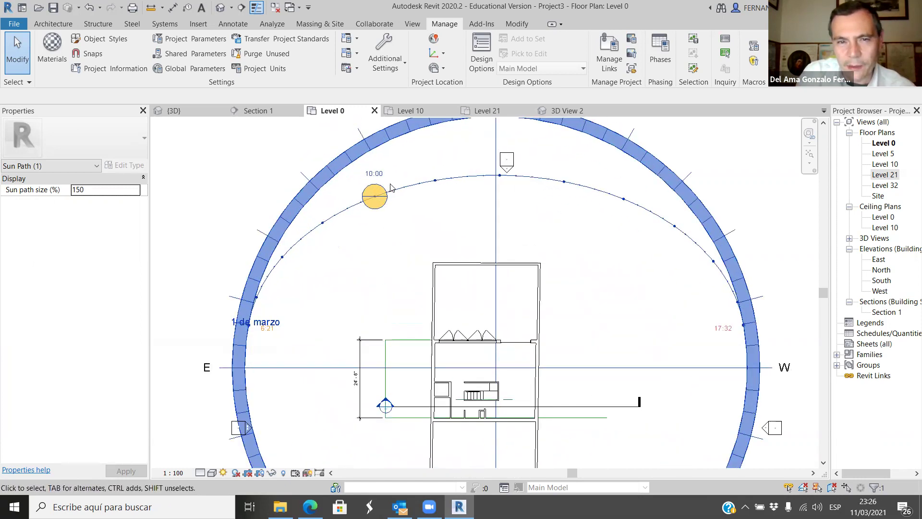
scroll(391, 186, up, 2)
click(382, 171)
click(404, 169)
click(430, 233)
scroll(351, 225, down, 2)
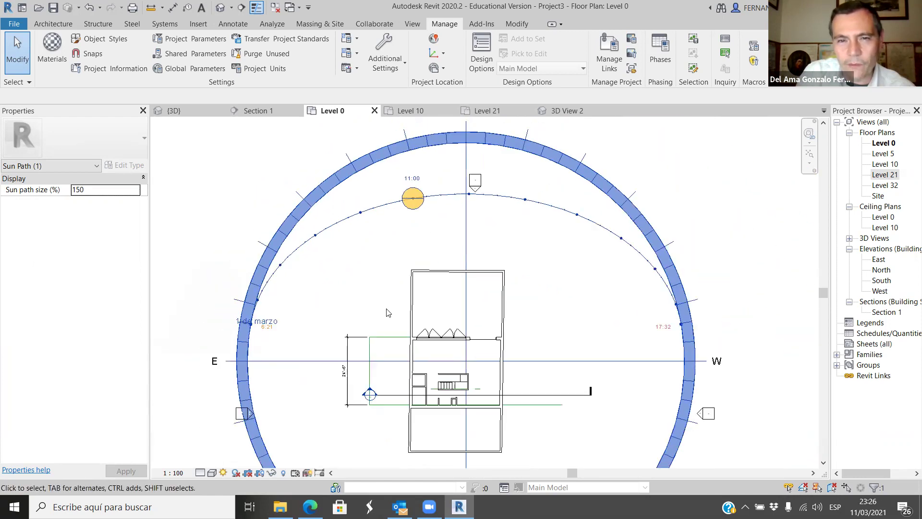
click(414, 178)
click(451, 188)
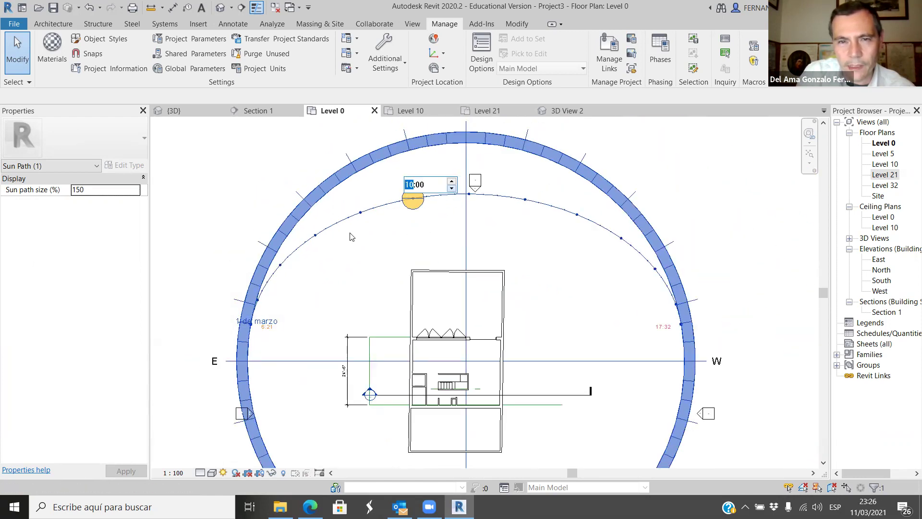
click(247, 197)
scroll(303, 259, down, 1)
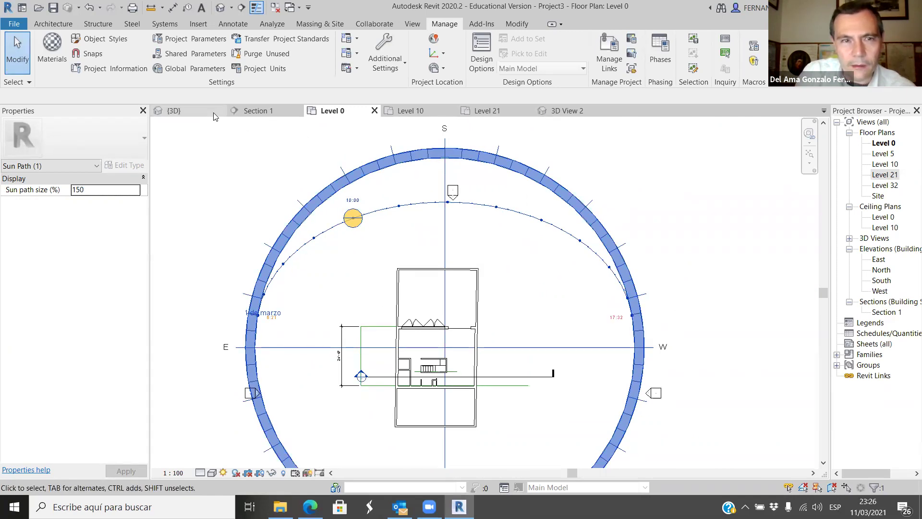
click(561, 110)
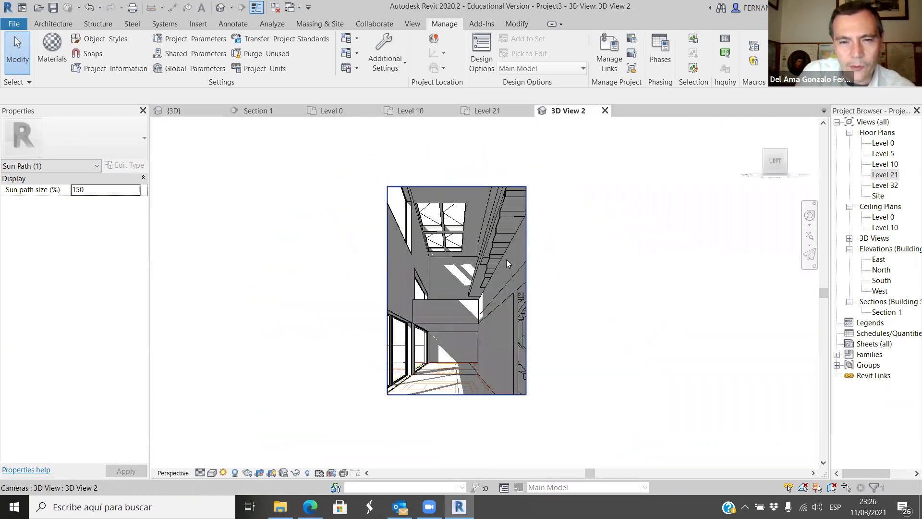
Open Sun Settings, preview the 10:00 shadows, and close the dialog.
click(223, 474)
click(257, 432)
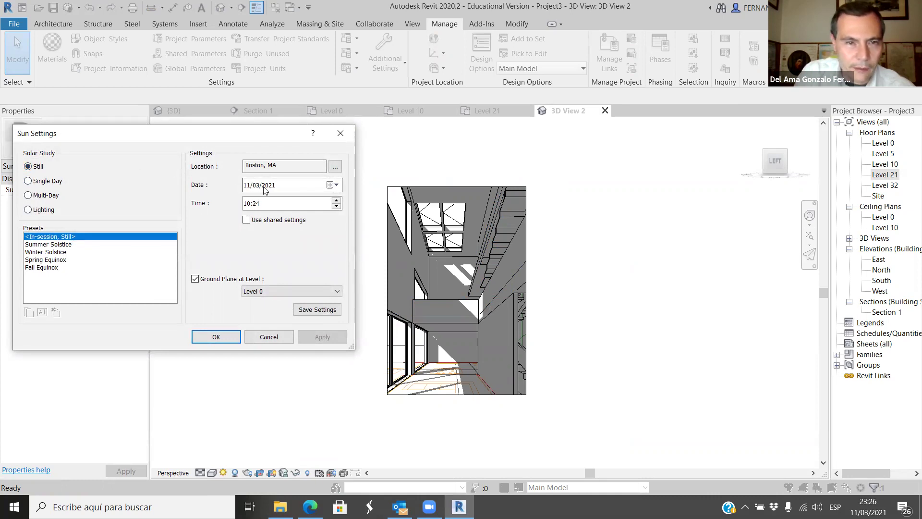
click(255, 204)
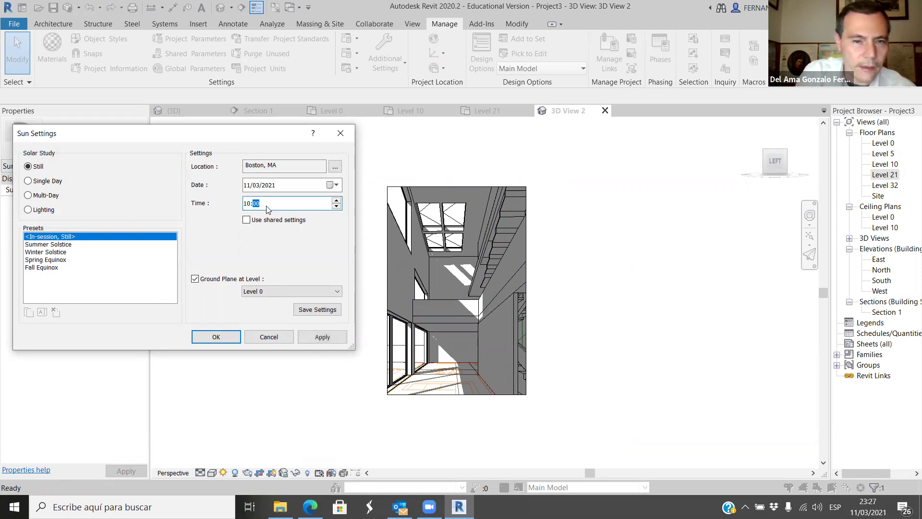
click(323, 338)
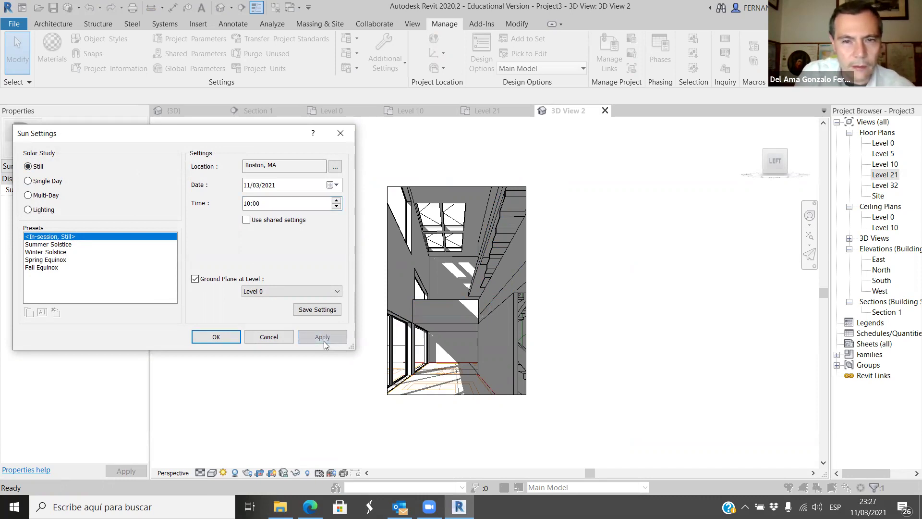
click(216, 340)
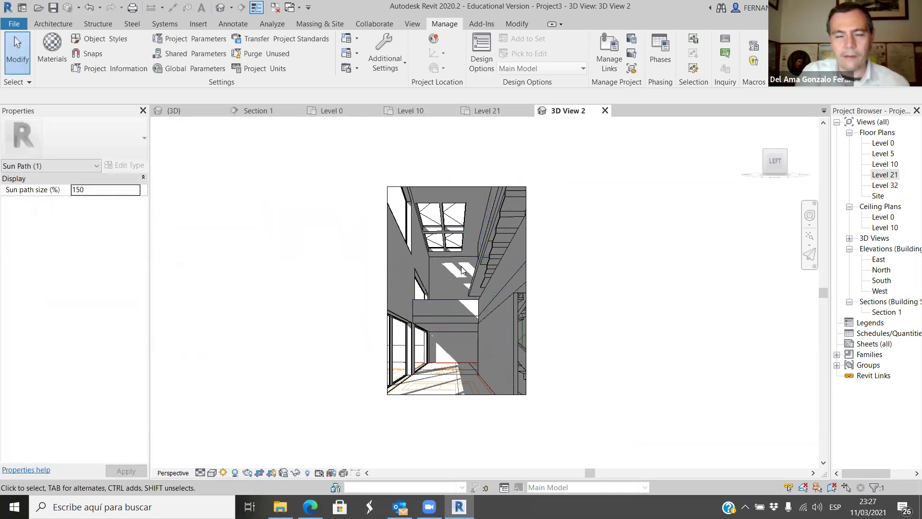
key(Escape)
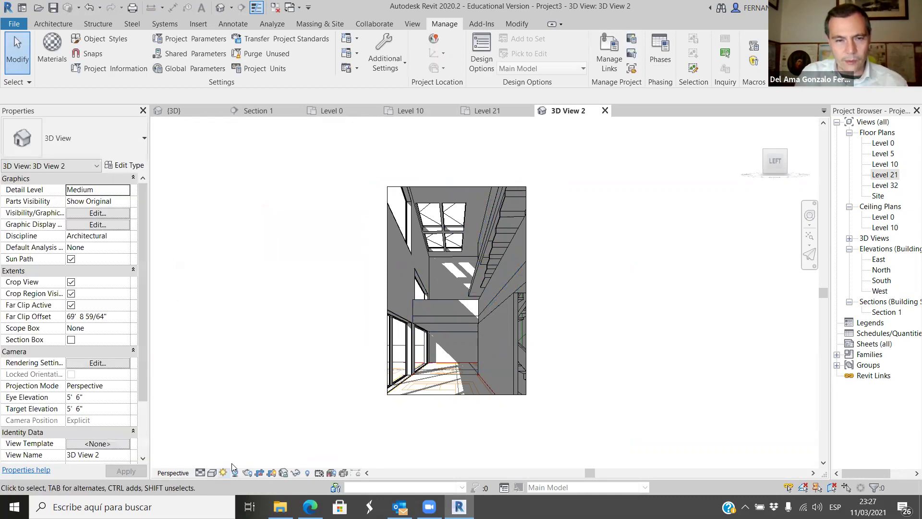
Preview sun times of 12:00 and 13:00, then settle on 9:00 on 11/03/2021.
click(223, 473)
click(245, 431)
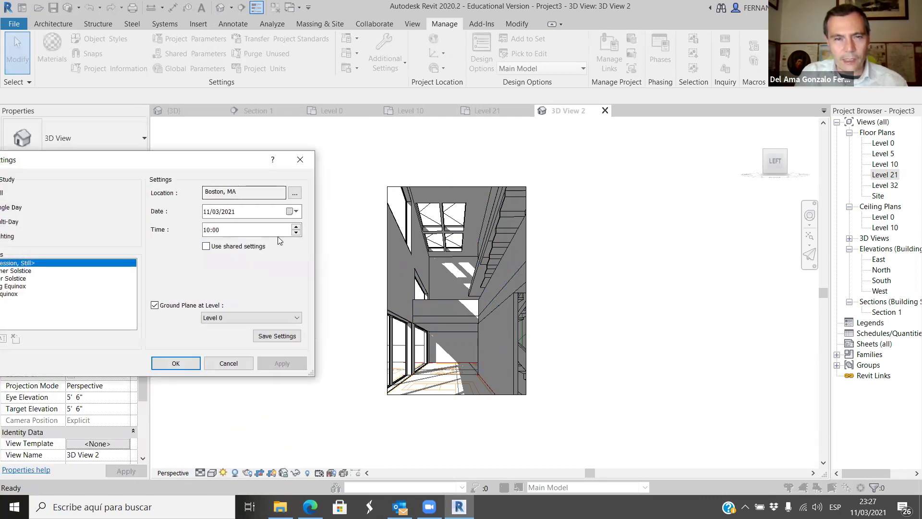
click(297, 227)
click(297, 226)
click(288, 364)
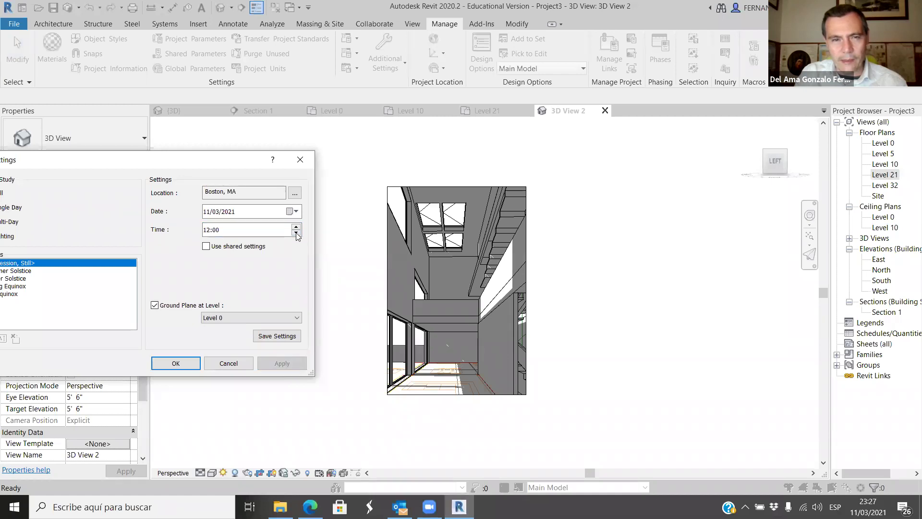
click(296, 227)
click(288, 365)
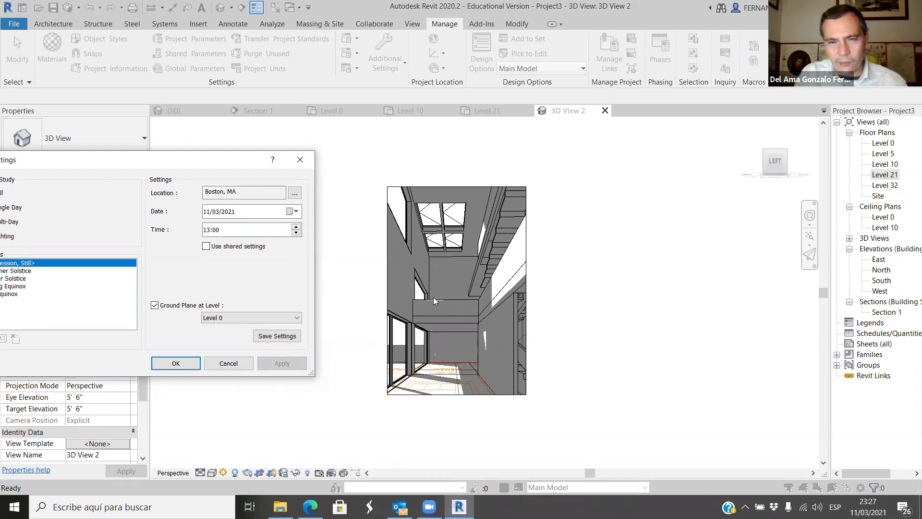
double_click(296, 233)
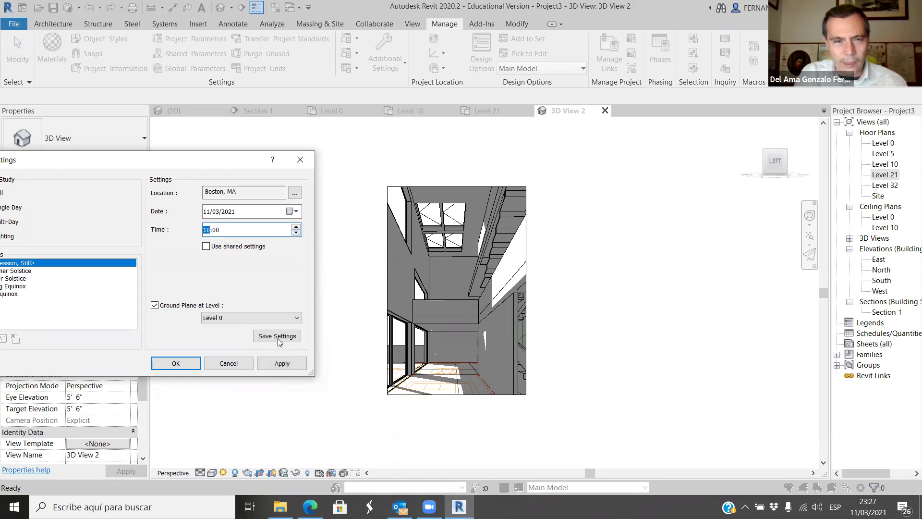
click(283, 364)
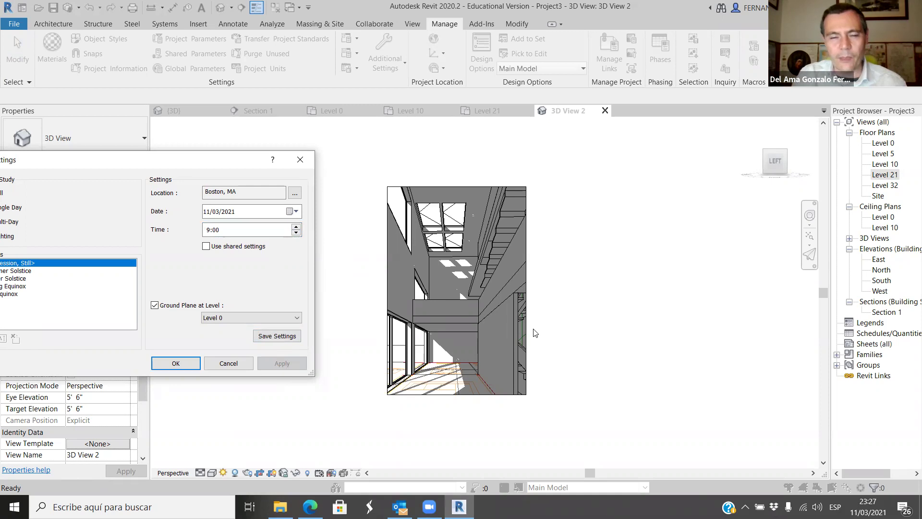
click(176, 364)
scroll(477, 292, up, 2)
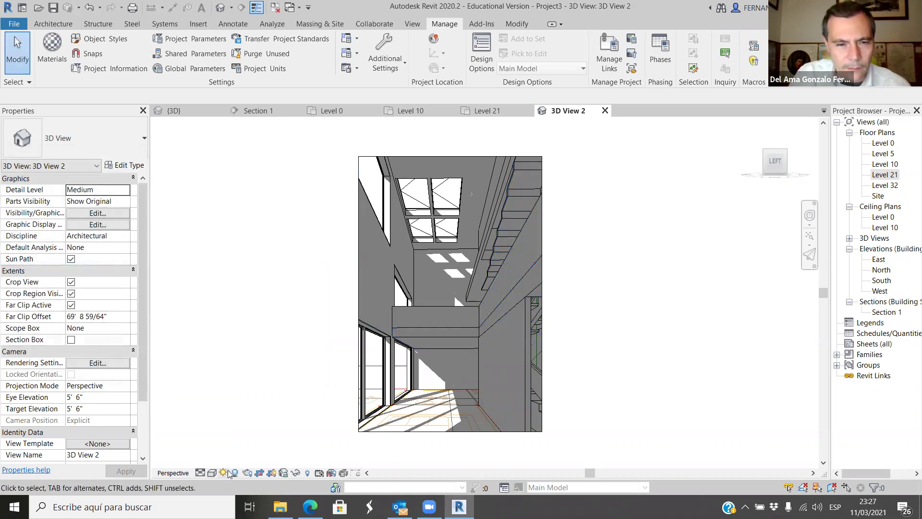
Enable Show Ambient Shadows in Graphic Display Options for 3D View 2.
click(211, 474)
click(257, 384)
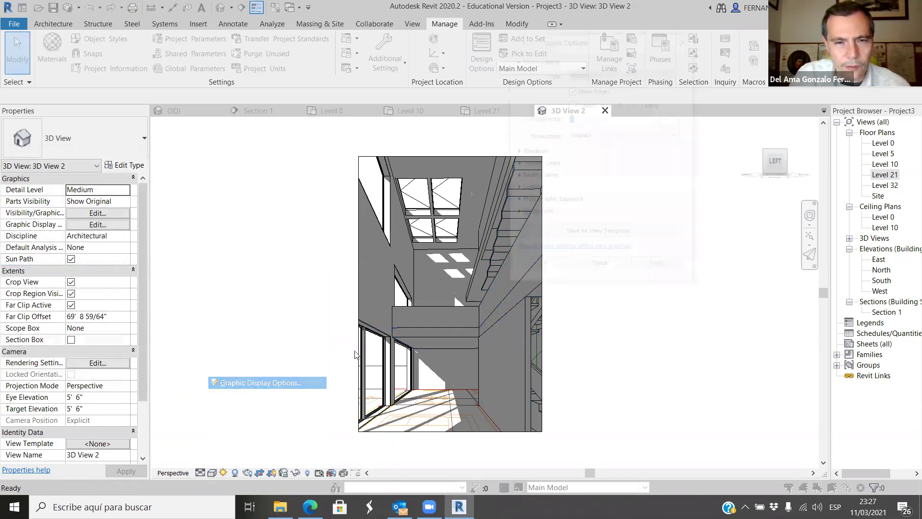
click(517, 151)
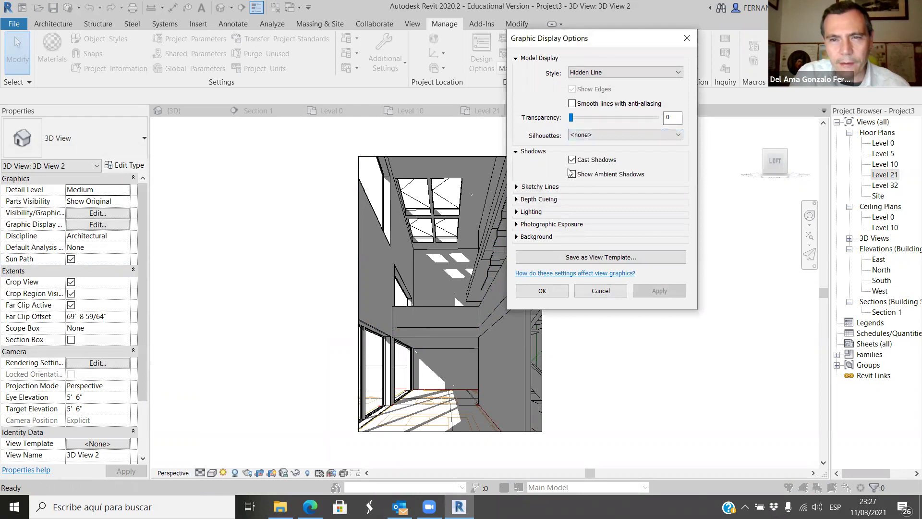
click(572, 175)
click(657, 290)
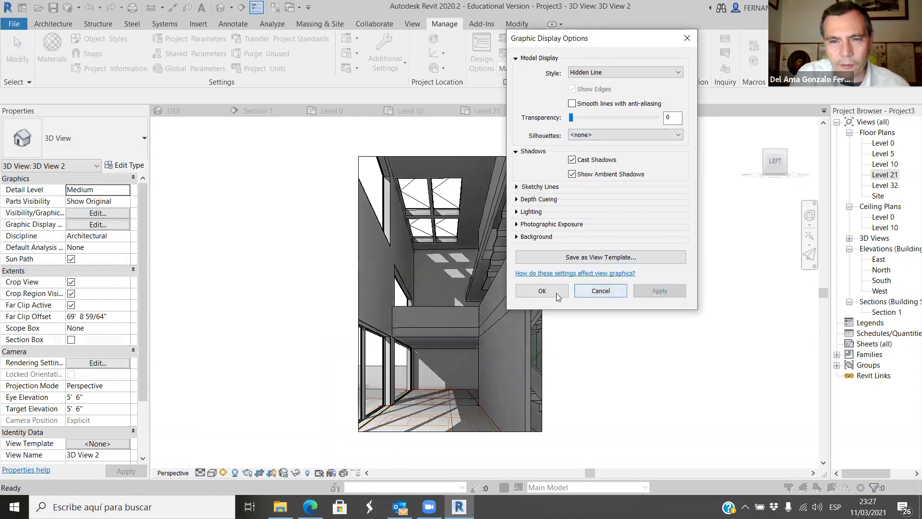
click(552, 292)
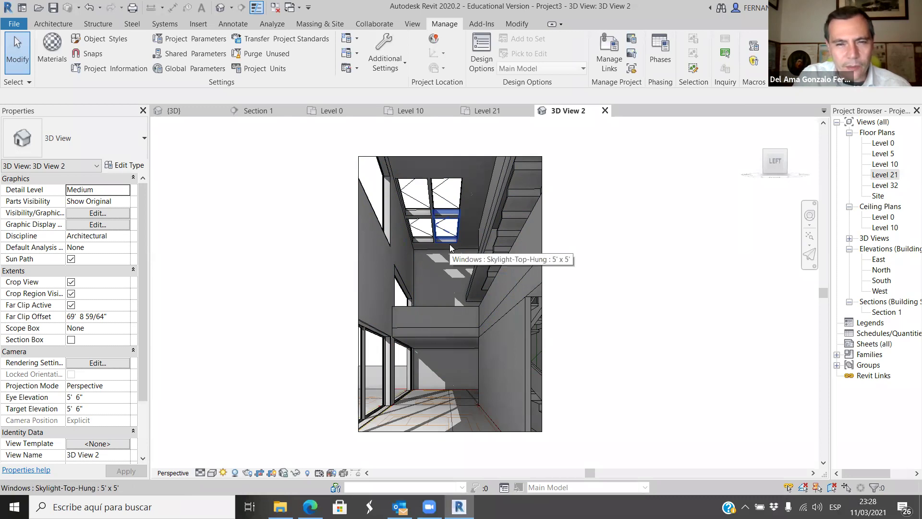
Show the default {3D} view and zoom to fit the whole model.
click(184, 110)
scroll(446, 380, down, 3)
shift+middle_drag(421, 419, 453, 435)
scroll(366, 391, up, 5)
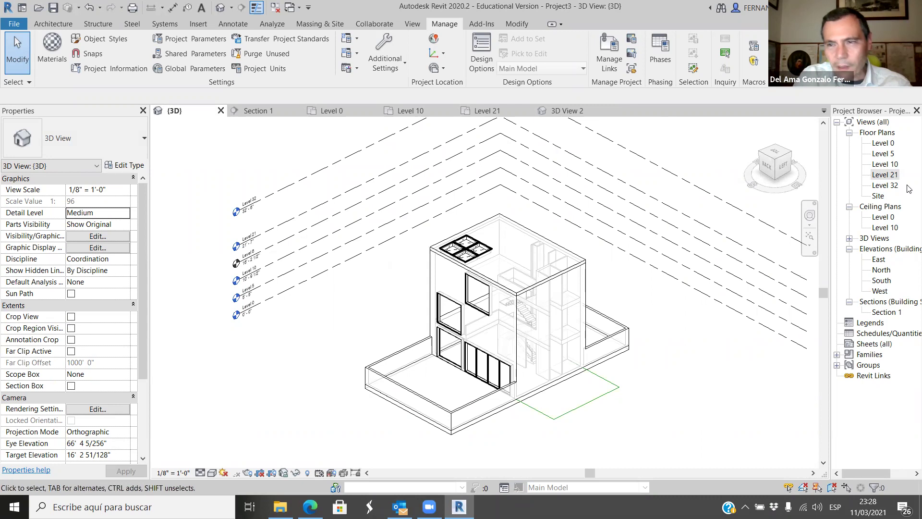
key(z)
key(f)
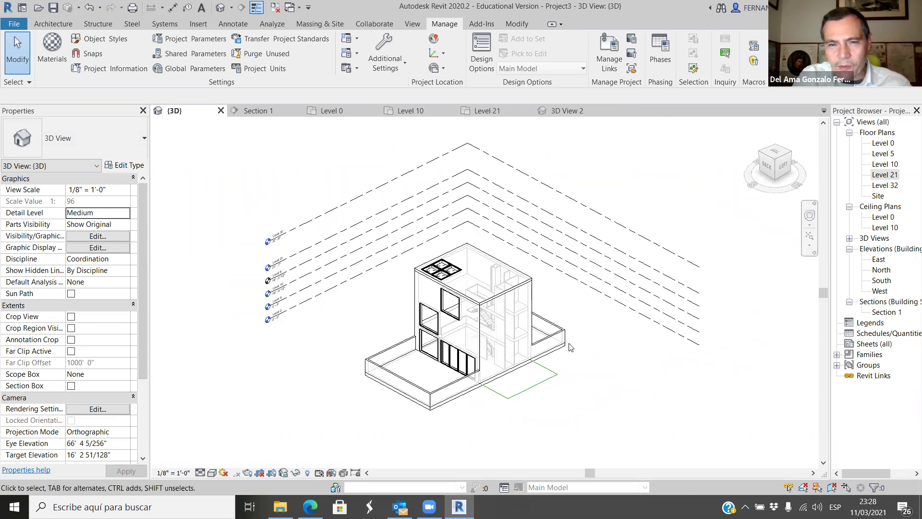
Delete 3D View 1 from the Project Browser's 3D views.
click(850, 238)
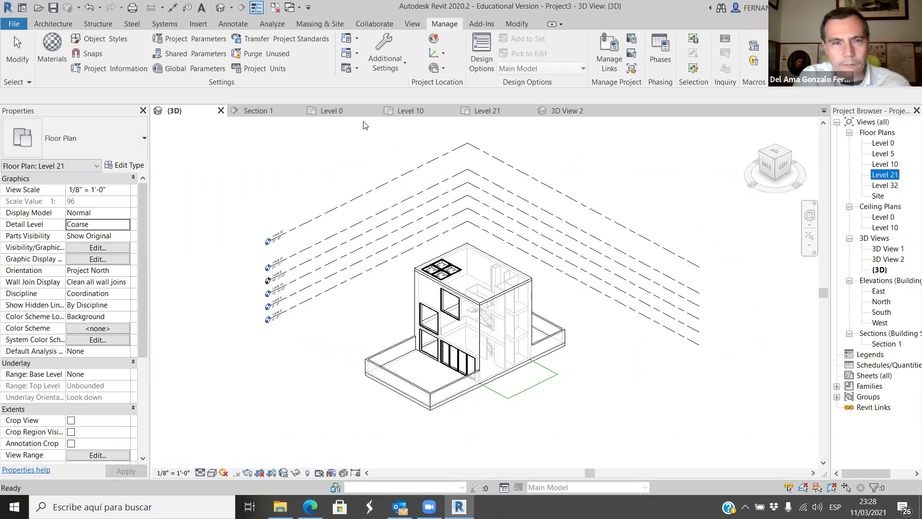
double_click(887, 249)
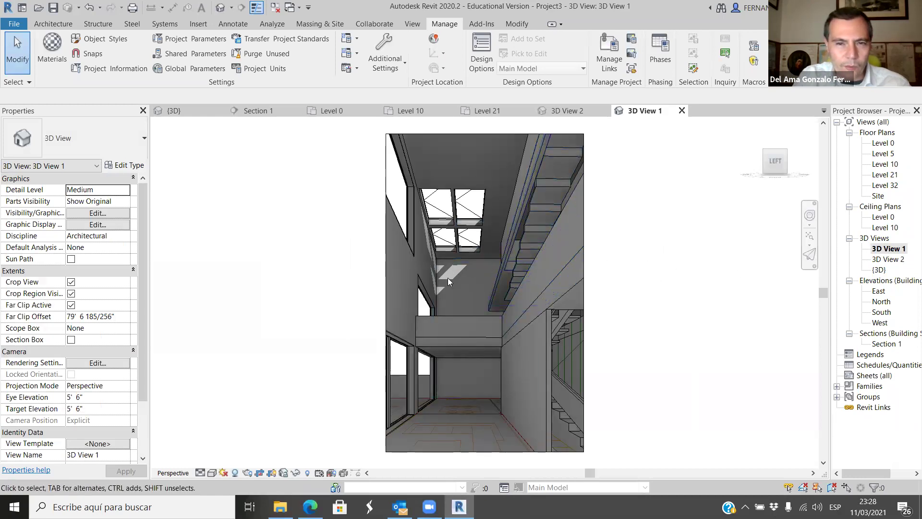
right_click(889, 249)
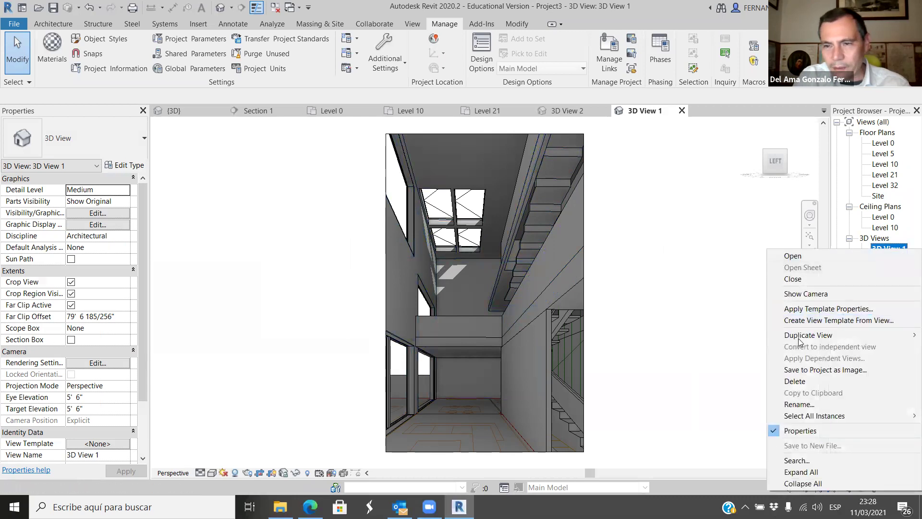
click(805, 383)
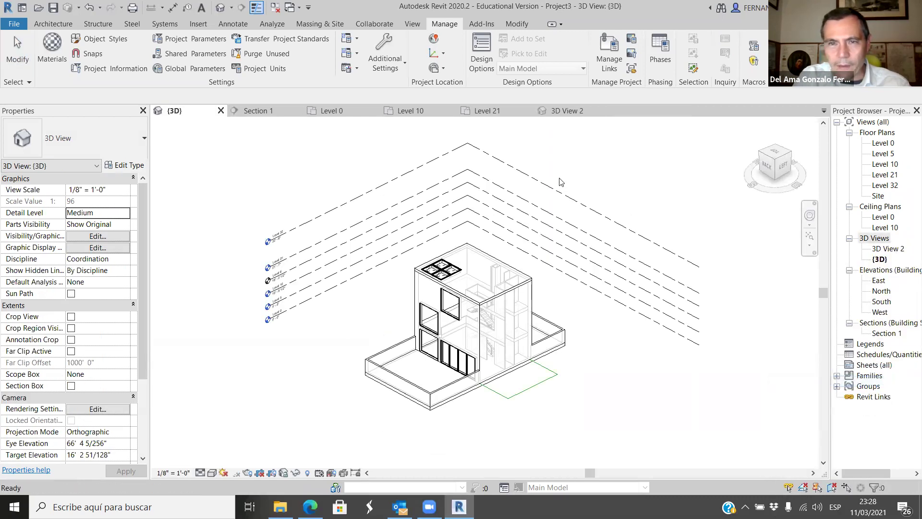
Make a plain duplicate of the default {3D} view.
click(567, 111)
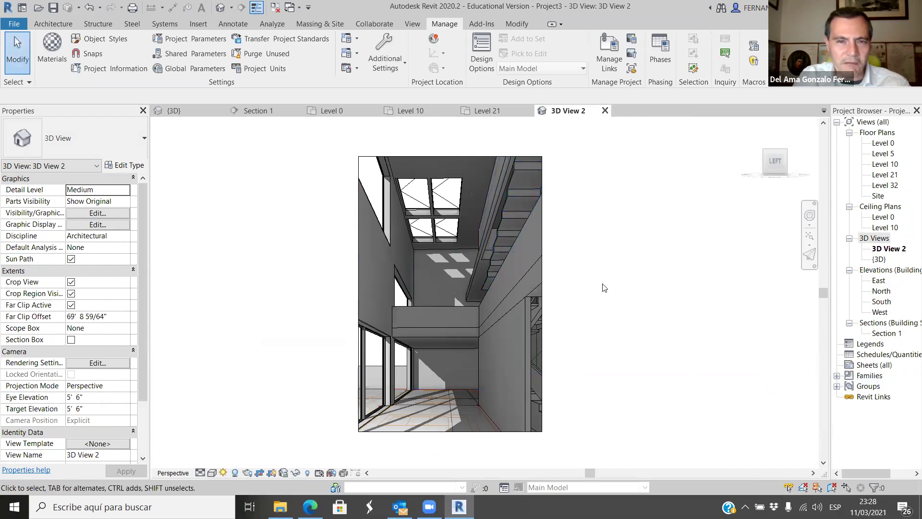
click(880, 260)
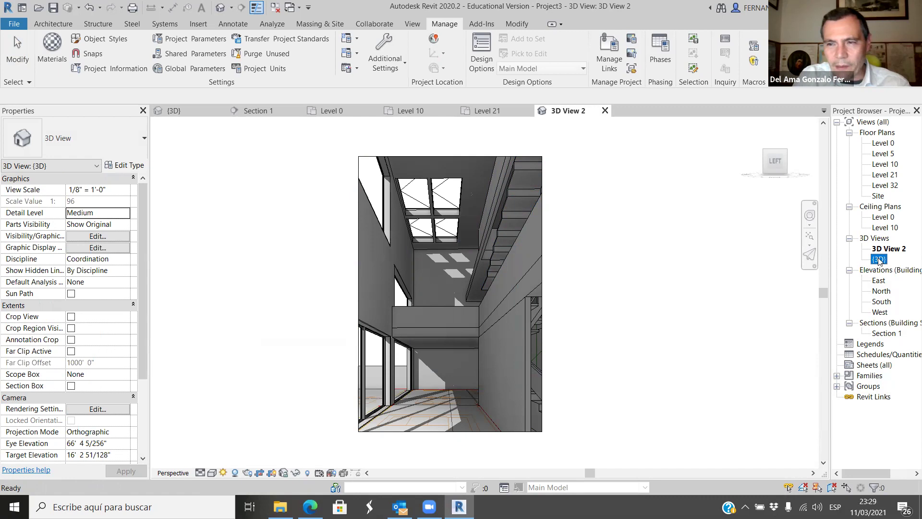
click(173, 111)
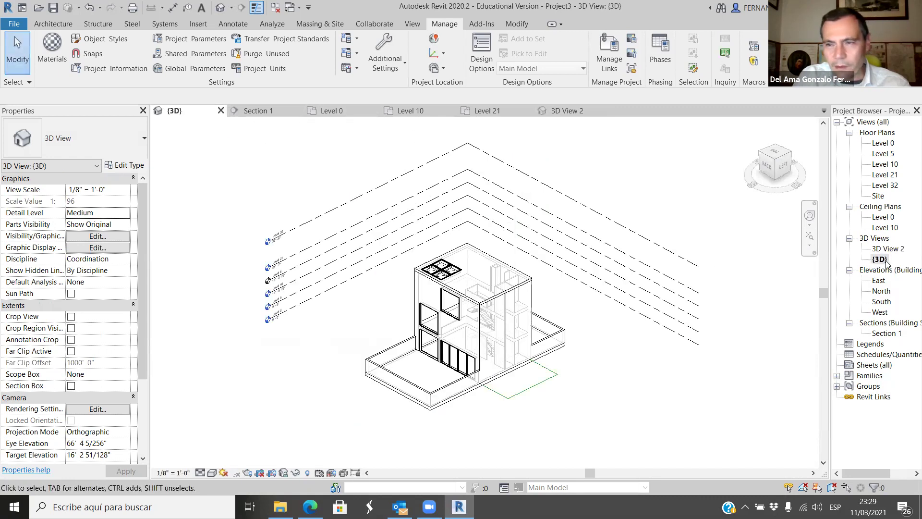
right_click(886, 261)
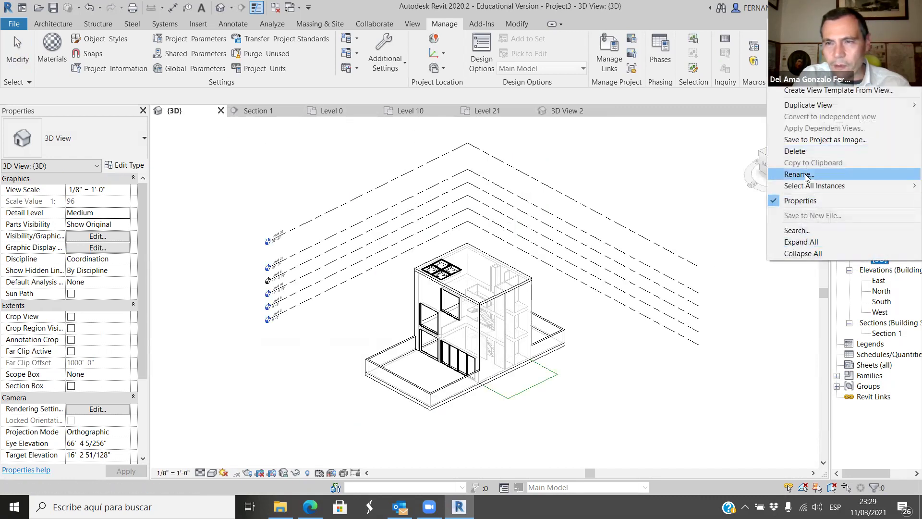
mouse_move(812, 106)
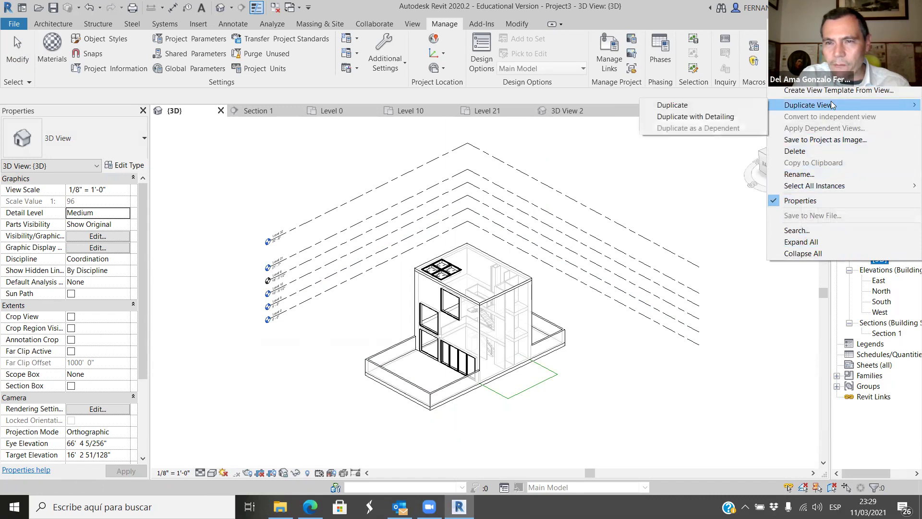
click(684, 106)
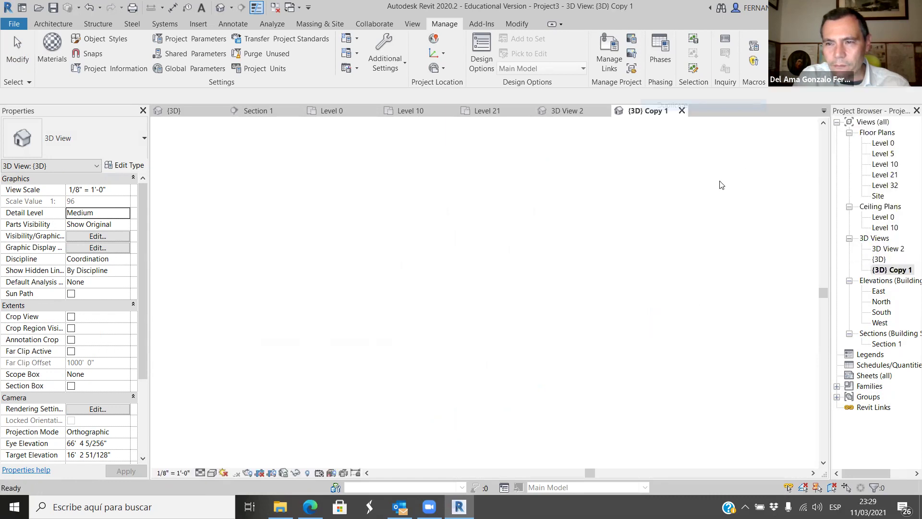
Rename the {3D} Copy 1 view to '3Dview 3'.
right_click(891, 269)
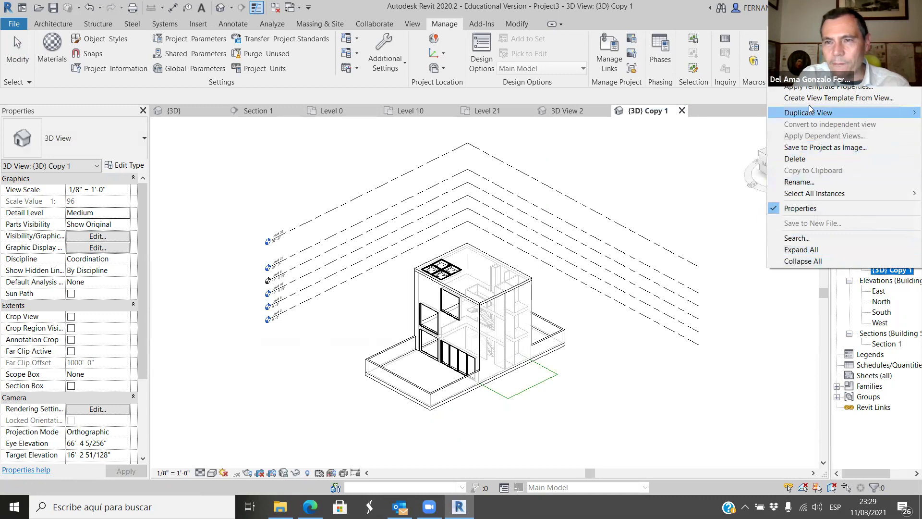
click(804, 186)
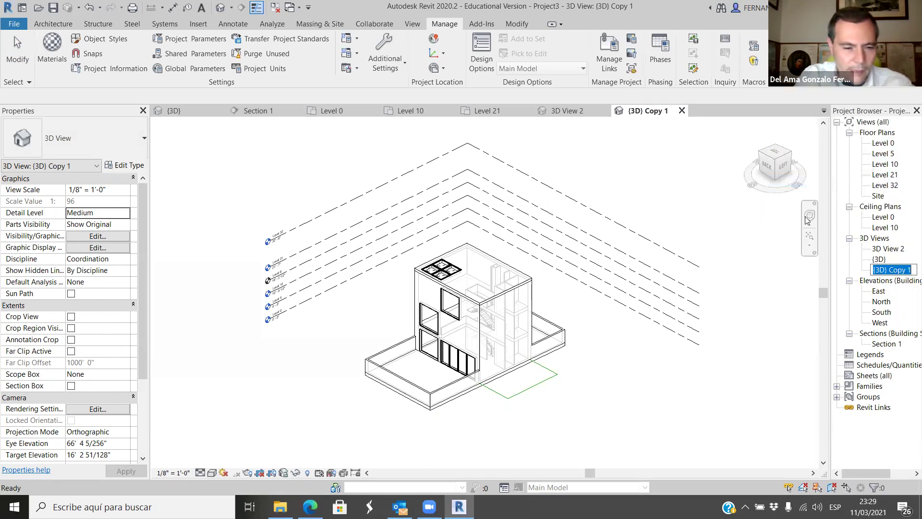
text(3Dview 3)
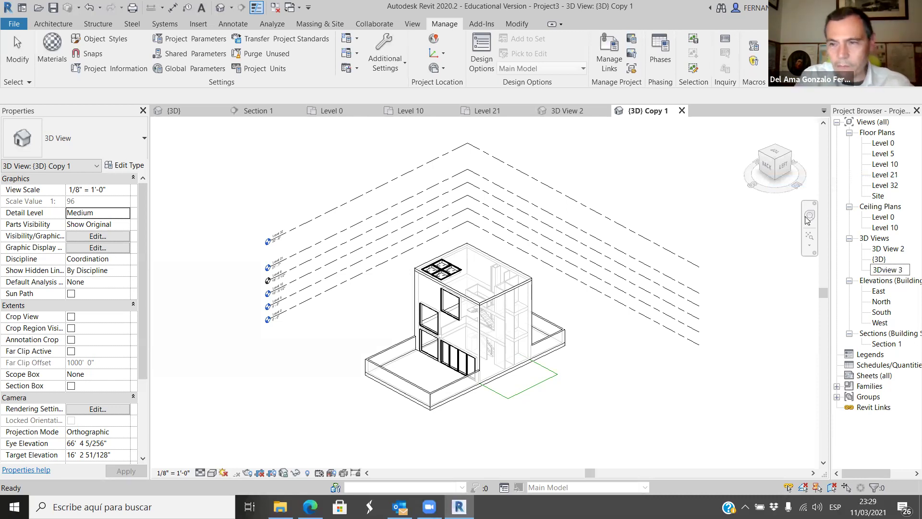
key(Return)
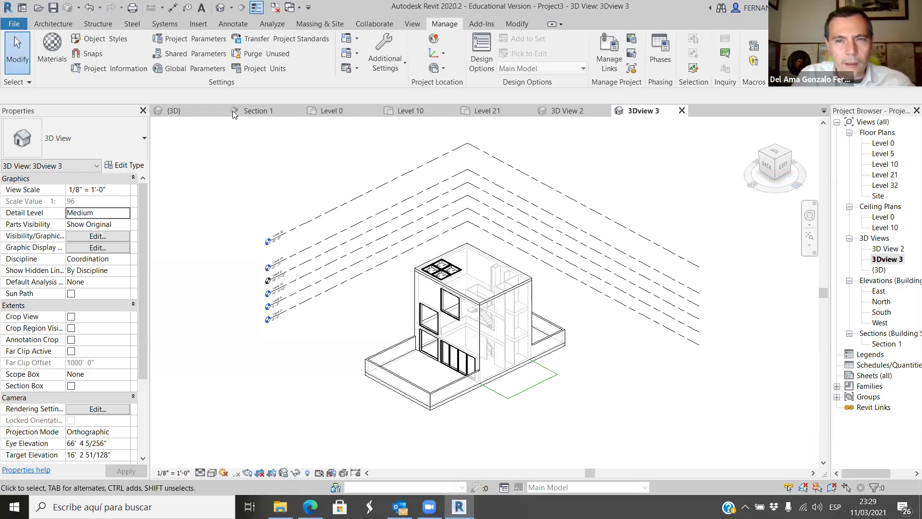
Select all the level markers in 3Dview 3 and hide them in the view.
click(184, 109)
click(643, 110)
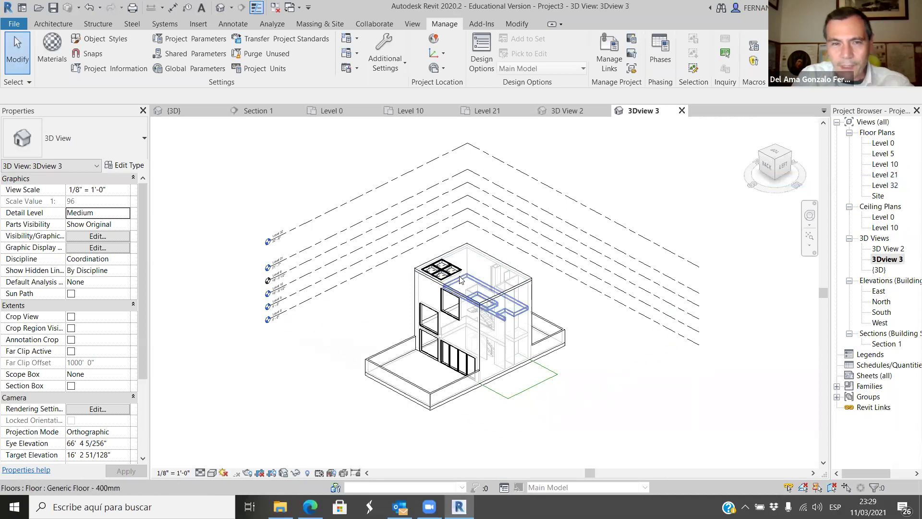
drag(315, 342, 257, 226)
right_click(294, 258)
mouse_move(365, 286)
click(461, 287)
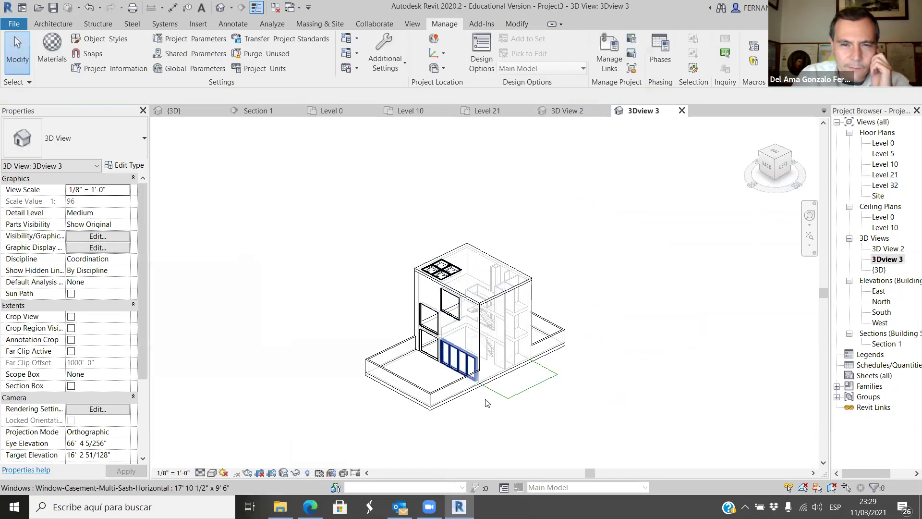
Orbit the house to a flatter front-left view and tick Section Box in Properties.
scroll(562, 387, up, 3)
drag(619, 409, 554, 361)
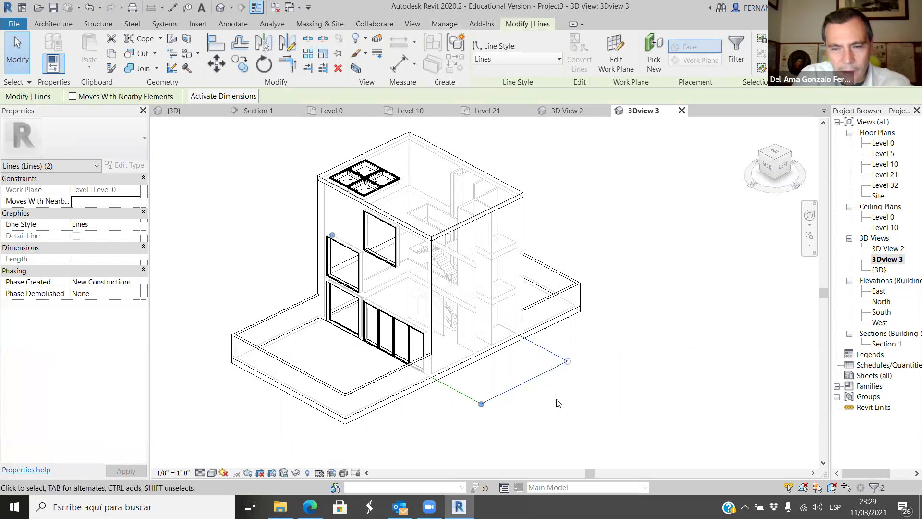
click(525, 413)
click(483, 407)
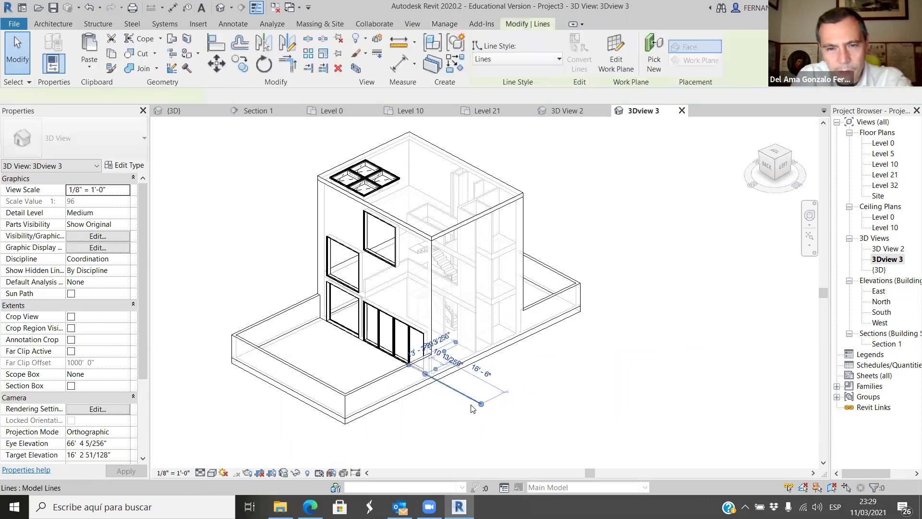
click(515, 415)
scroll(494, 397, up, 1)
shift+middle_drag(504, 410, 488, 379)
scroll(490, 372, up, 2)
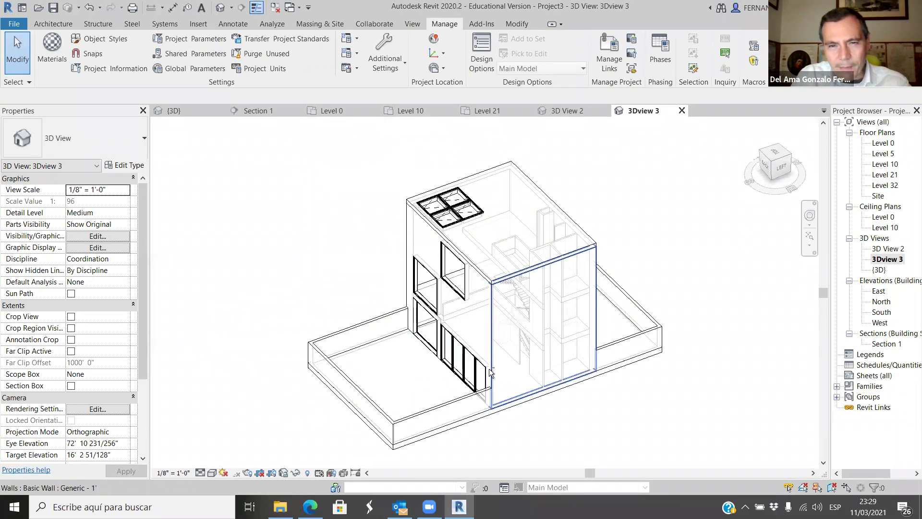
scroll(487, 315, down, 2)
scroll(336, 374, down, 1)
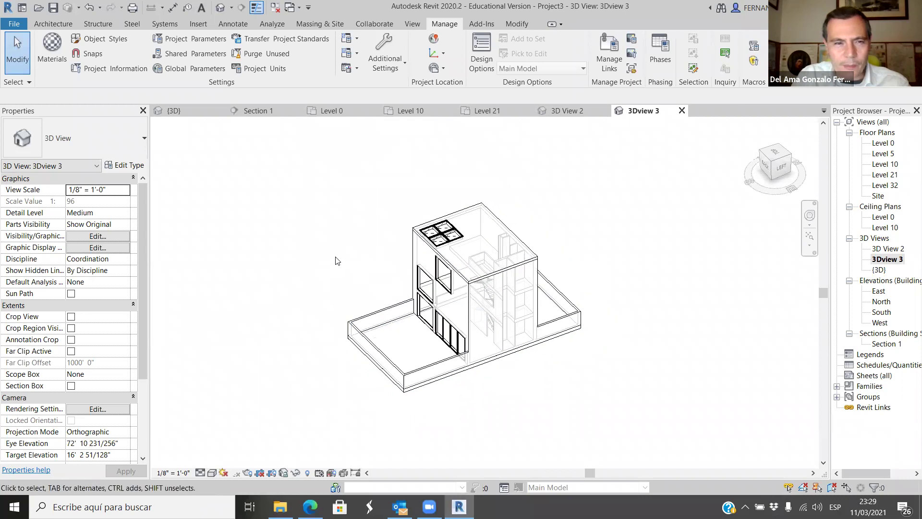
click(71, 386)
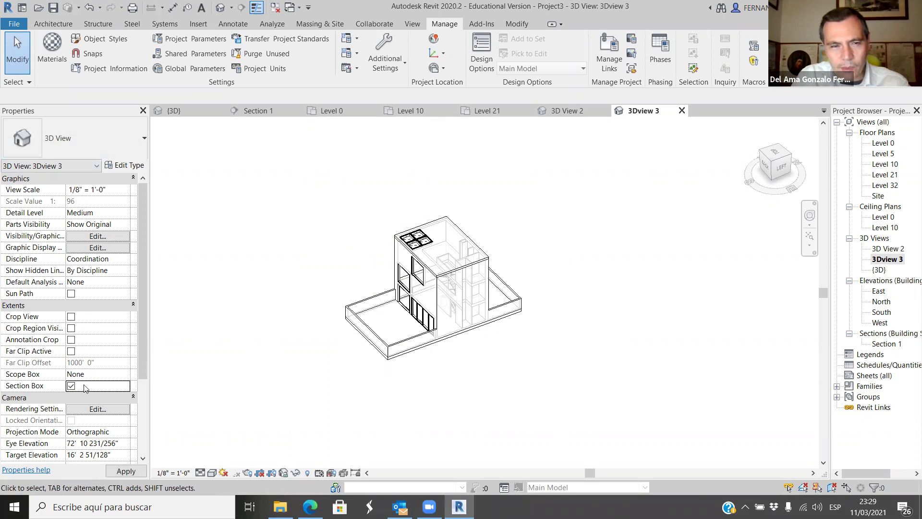
Apply the Section Box setting and drag its grips to resize the box around the house.
key(Return)
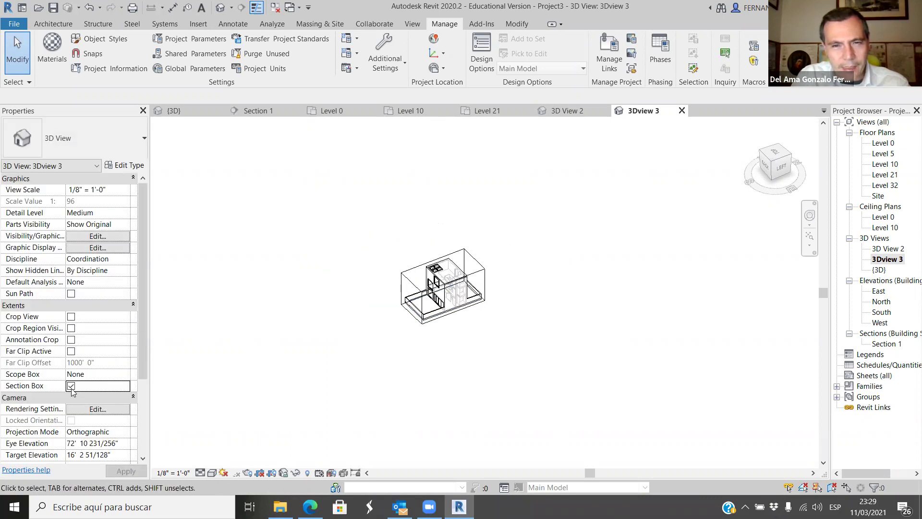
scroll(423, 307, up, 4)
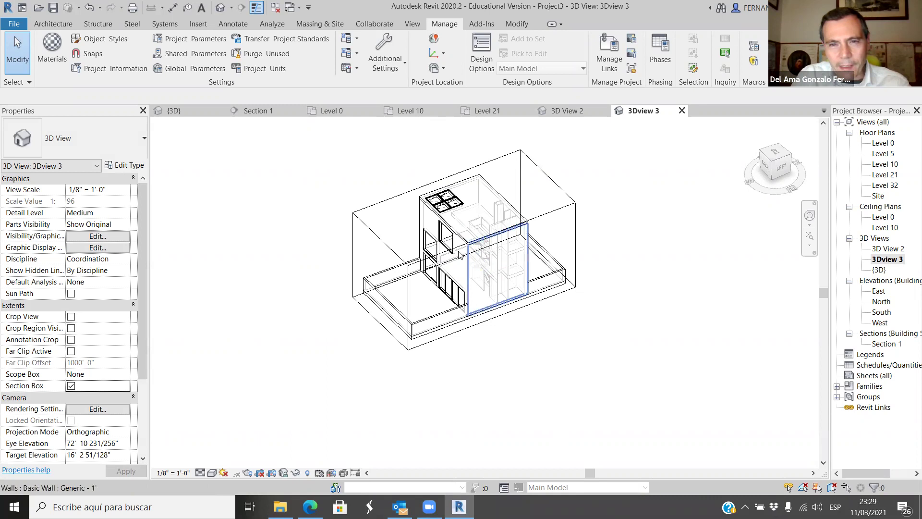
click(443, 254)
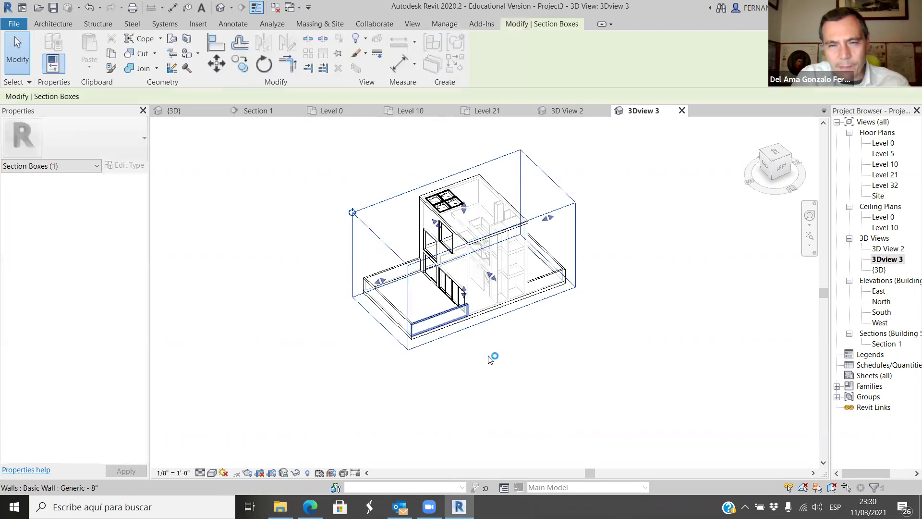
drag(494, 276, 545, 360)
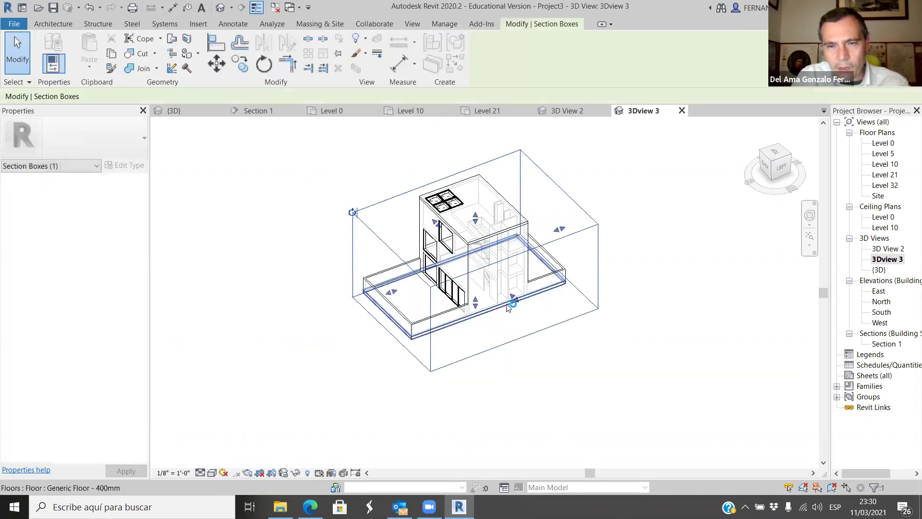
scroll(516, 295, up, 2)
drag(517, 294, 464, 239)
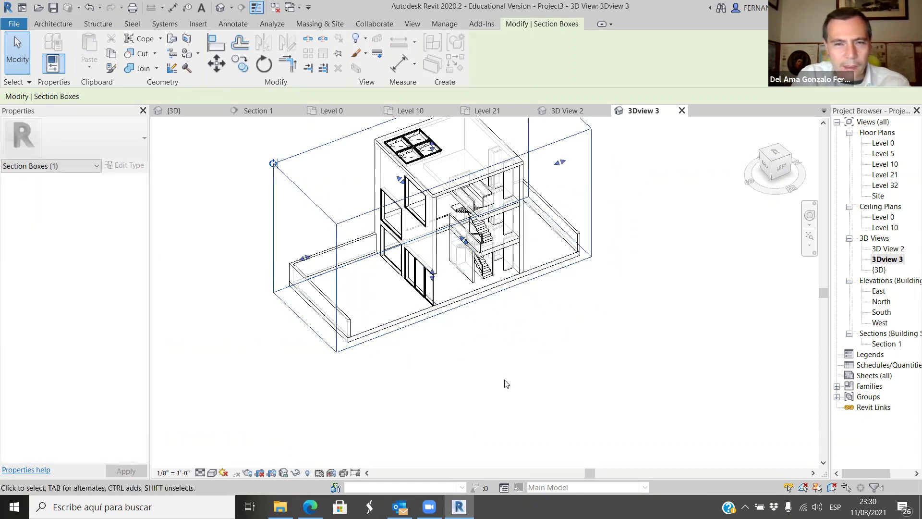
Orient the view to look straight at the left side with the ViewCube.
shift+middle_drag(521, 391, 528, 368)
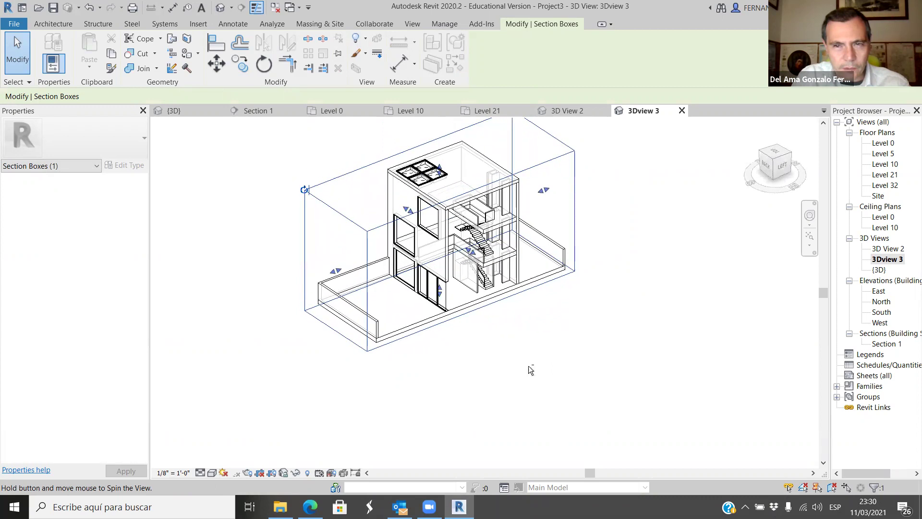
click(773, 181)
scroll(739, 327, up, 2)
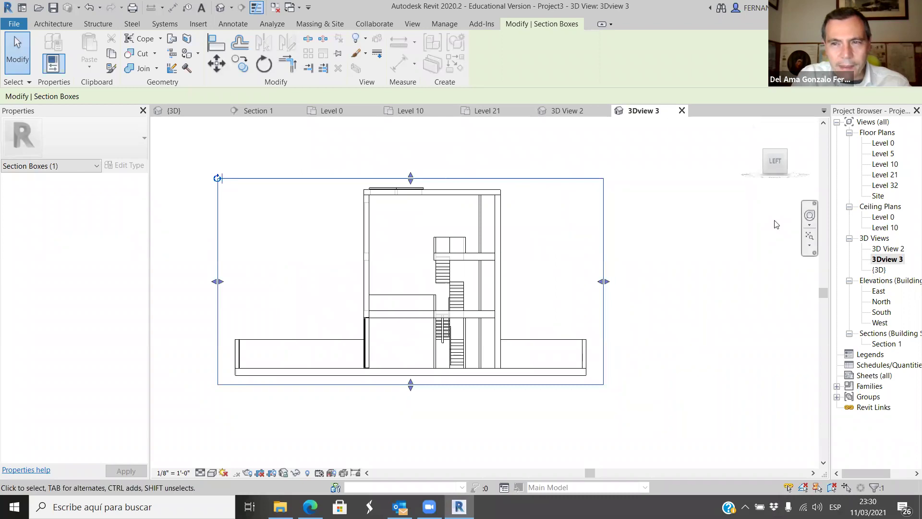
Switch 3Dview 3 to a perspective view from the ViewCube options.
right_click(774, 161)
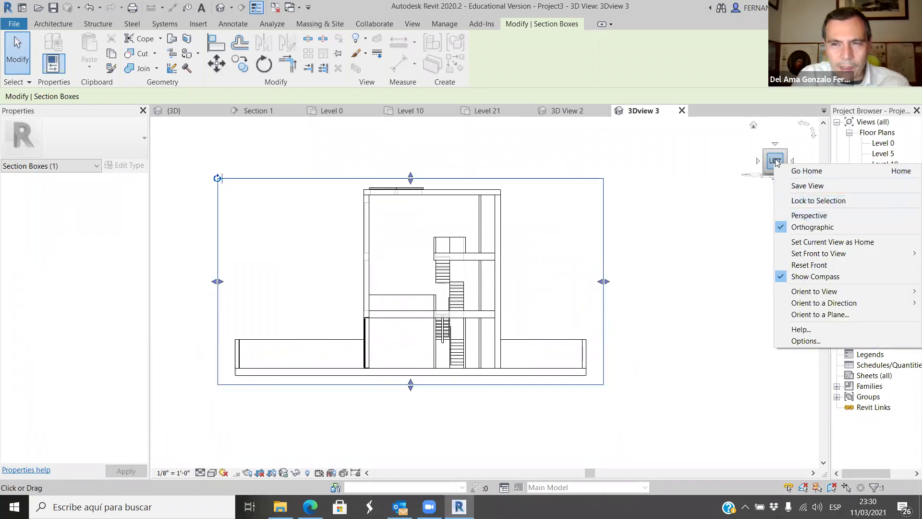
click(717, 167)
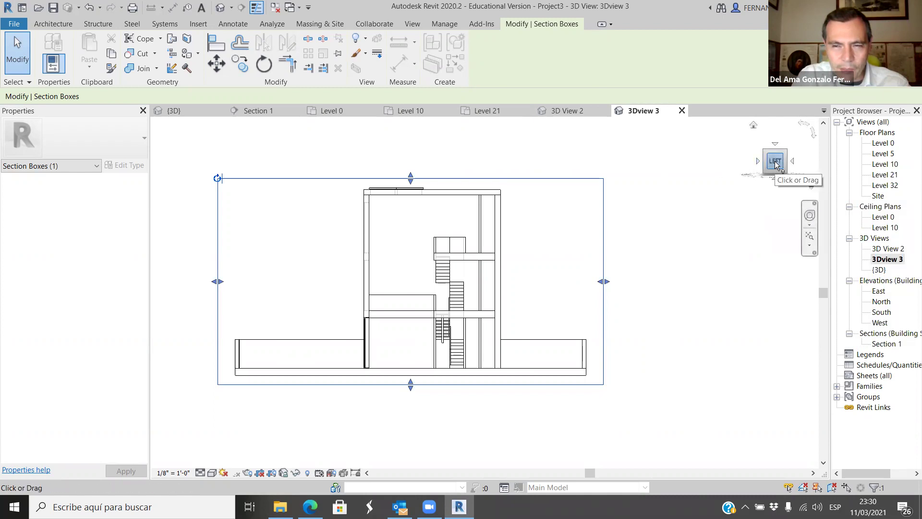
right_click(775, 165)
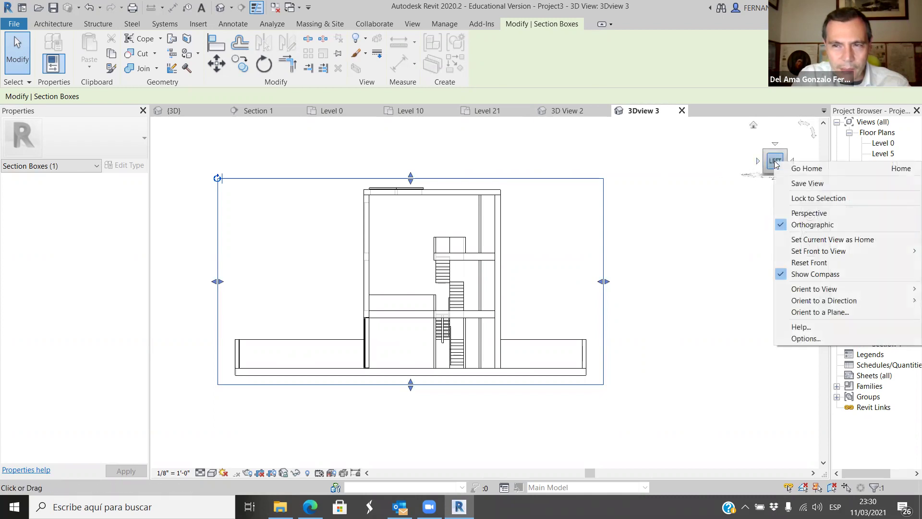
click(808, 213)
Orbit and zoom the perspective to frame the section-cut stair core.
scroll(594, 247, up, 4)
shift+middle_drag(593, 247, 519, 261)
scroll(519, 262, down, 1)
scroll(505, 267, up, 2)
scroll(504, 268, up, 2)
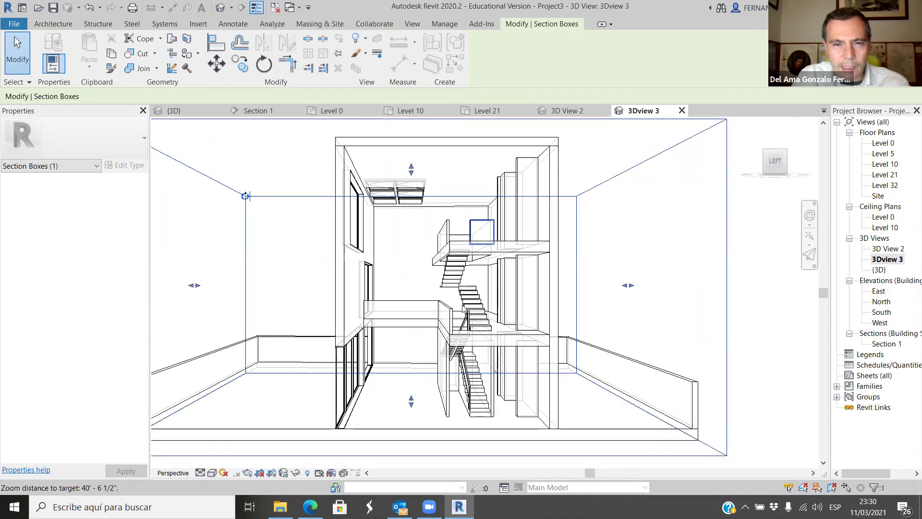
scroll(418, 288, up, 2)
scroll(448, 369, up, 2)
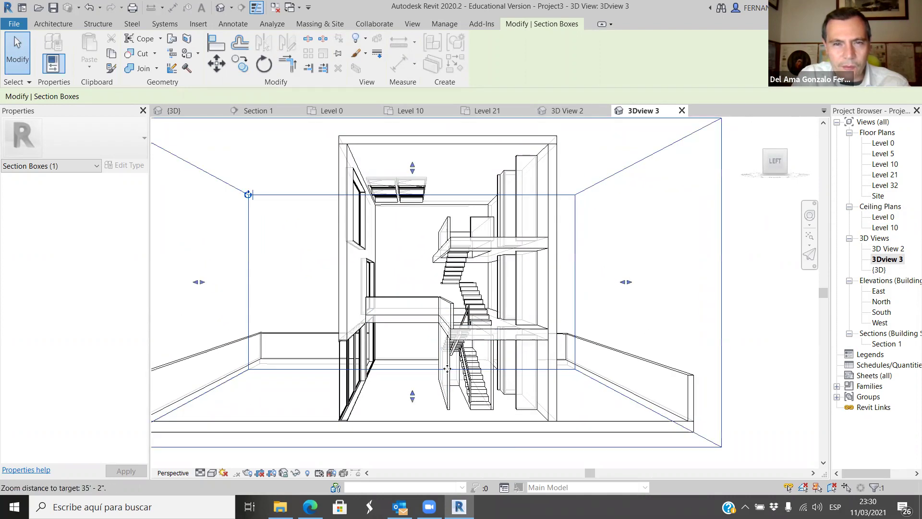
scroll(448, 366, up, 1)
scroll(450, 365, down, 1)
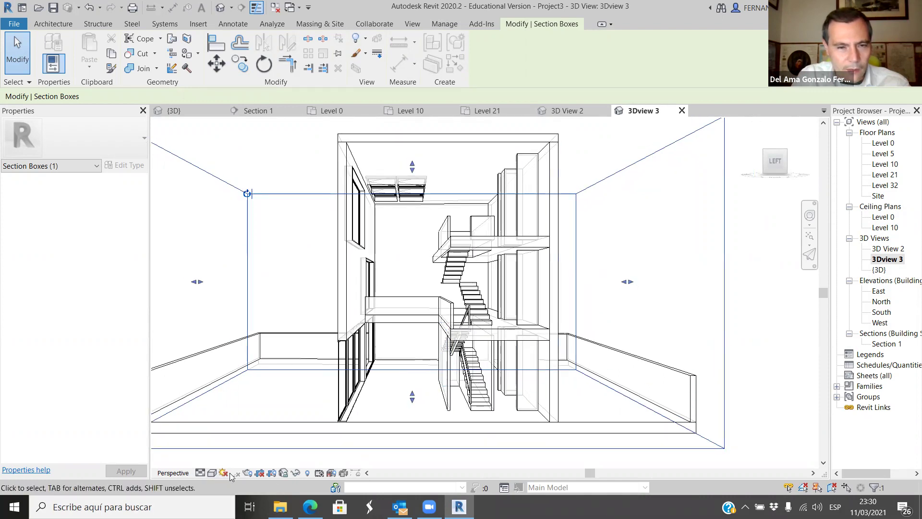
Keep 3Dview 3 in the Hidden Line visual style.
click(212, 473)
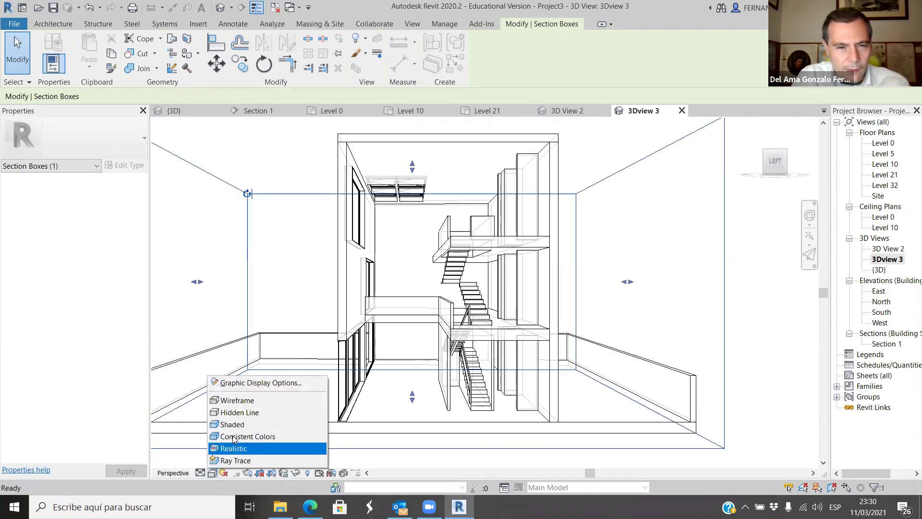
click(247, 412)
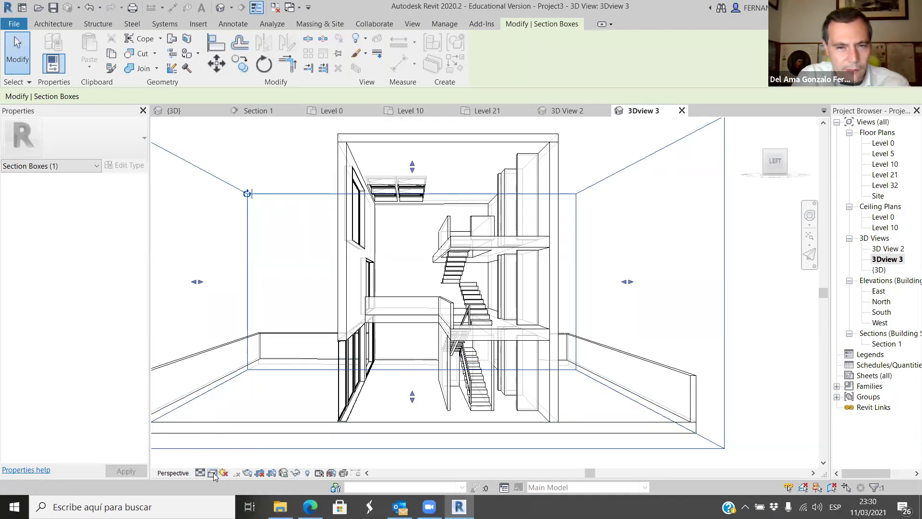
click(212, 473)
click(253, 413)
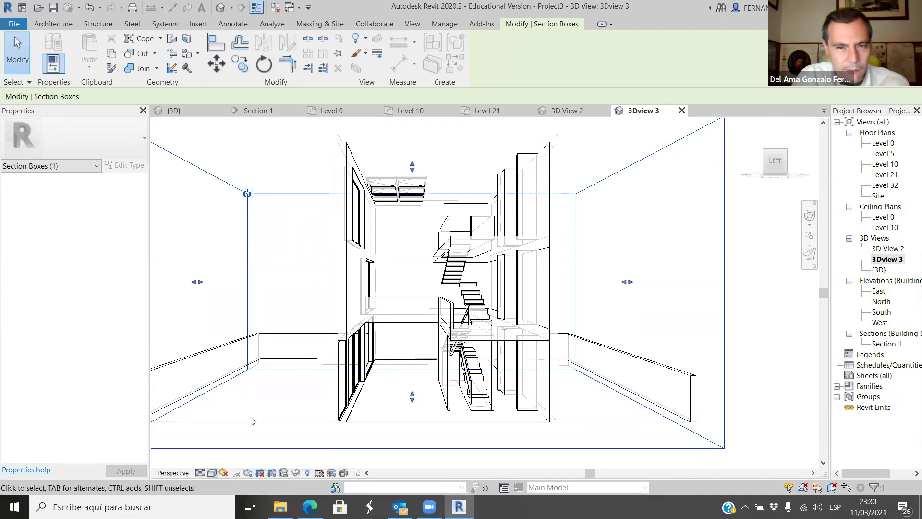
Set model transparency to 0 in Graphic Display Options and turn shadows on.
click(214, 473)
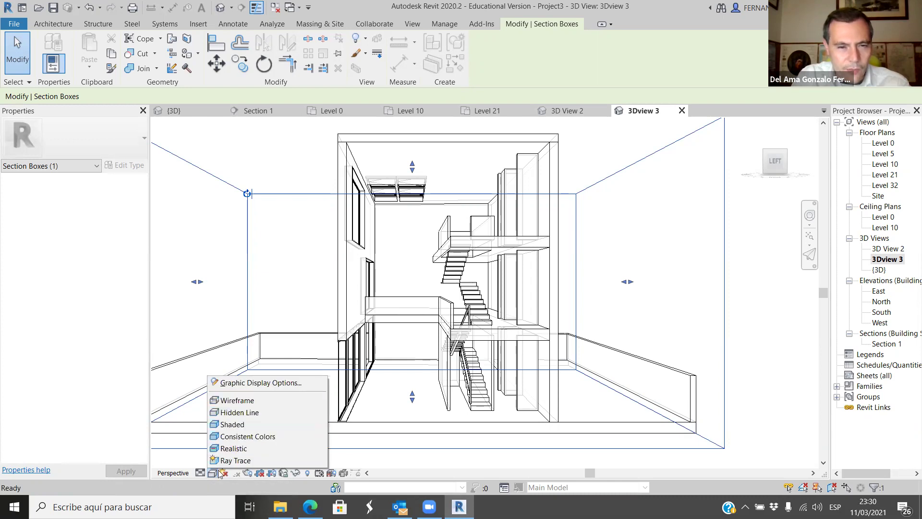
click(259, 386)
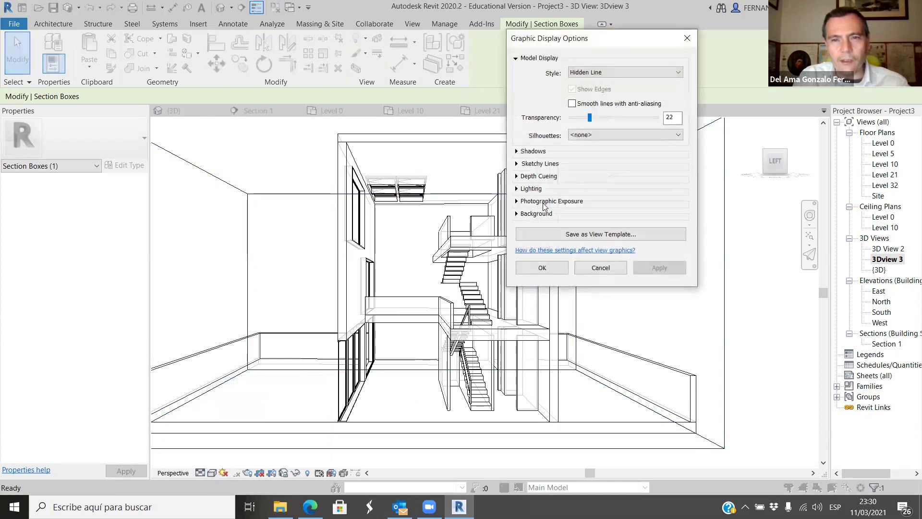
drag(593, 118, 571, 118)
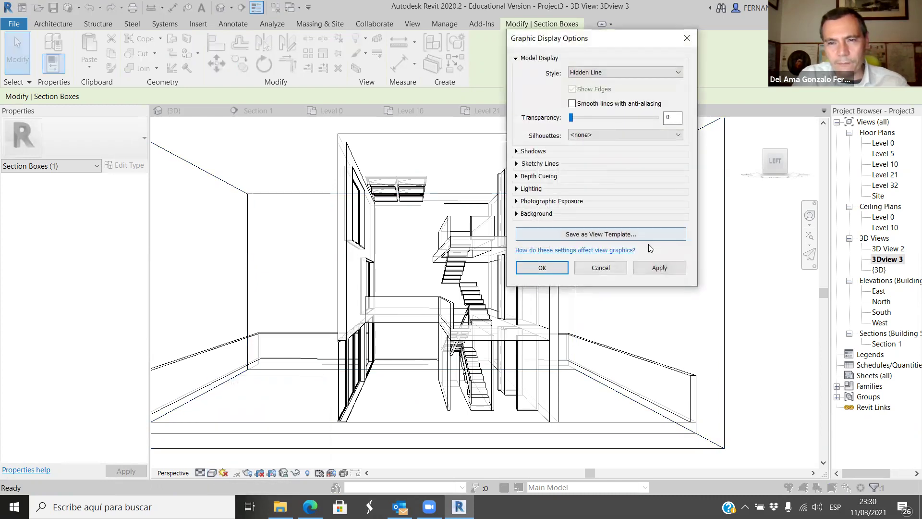
click(660, 268)
click(542, 267)
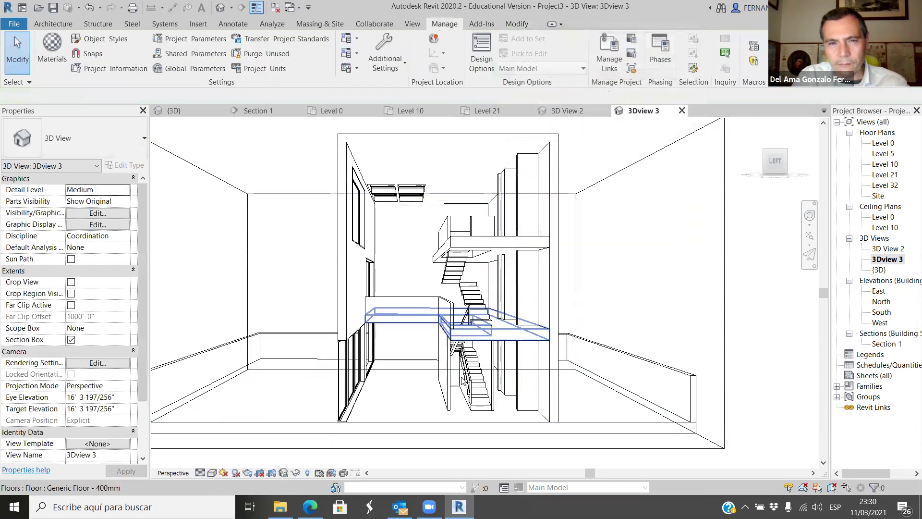
click(237, 473)
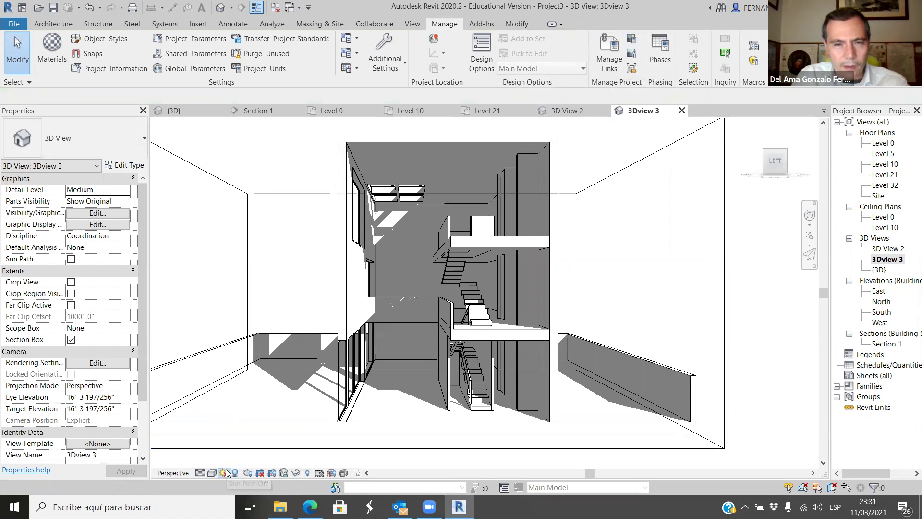
Make the sun a Still study at 10:31 on 11/03/2021 in Boston, MA, and apply it.
click(223, 473)
click(263, 431)
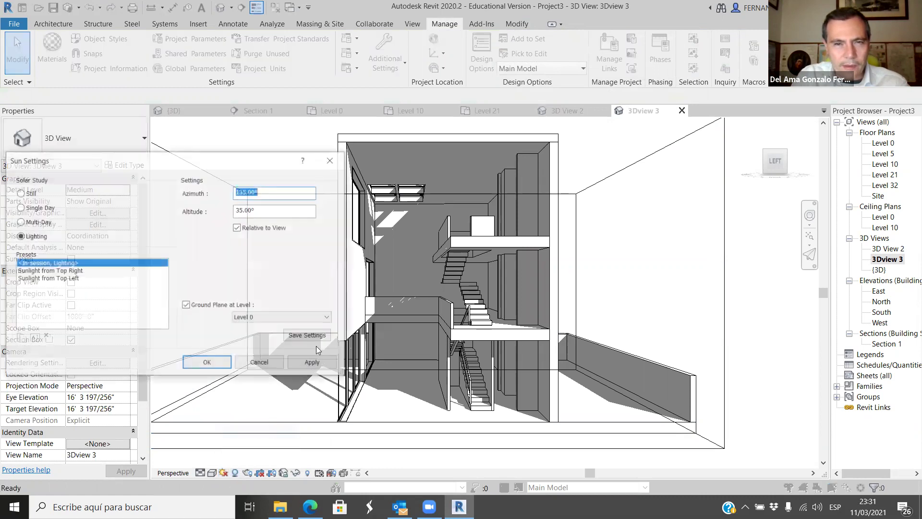
click(20, 193)
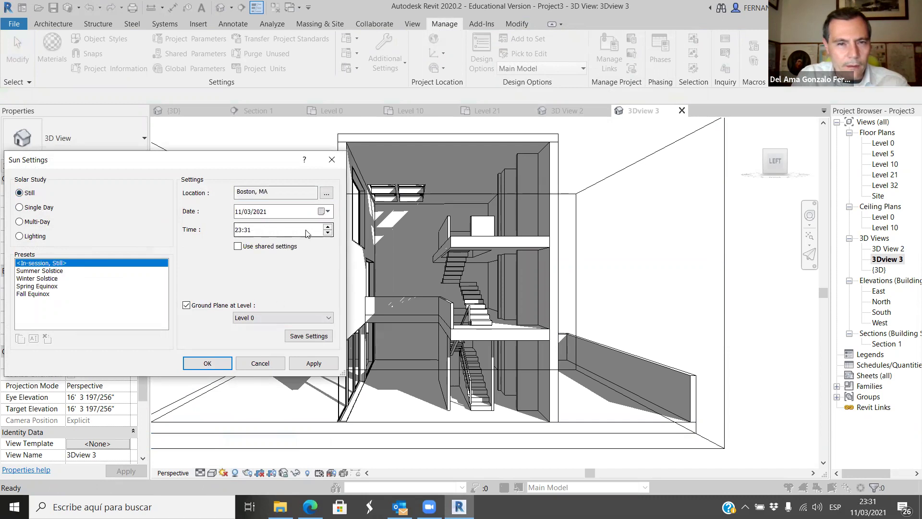
click(328, 233)
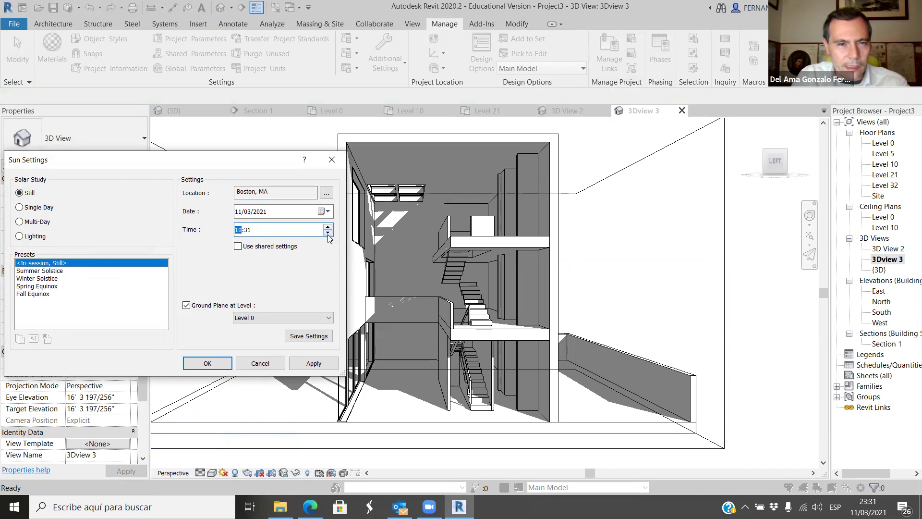
click(314, 364)
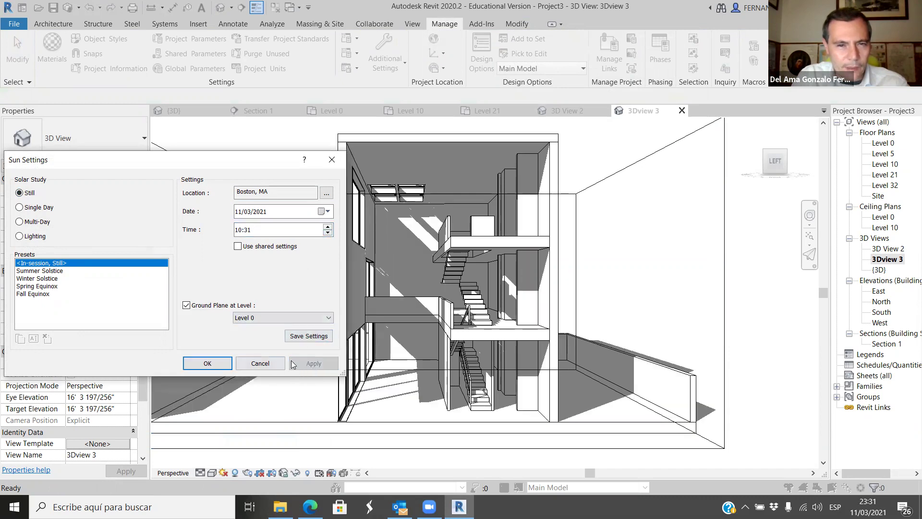
click(211, 368)
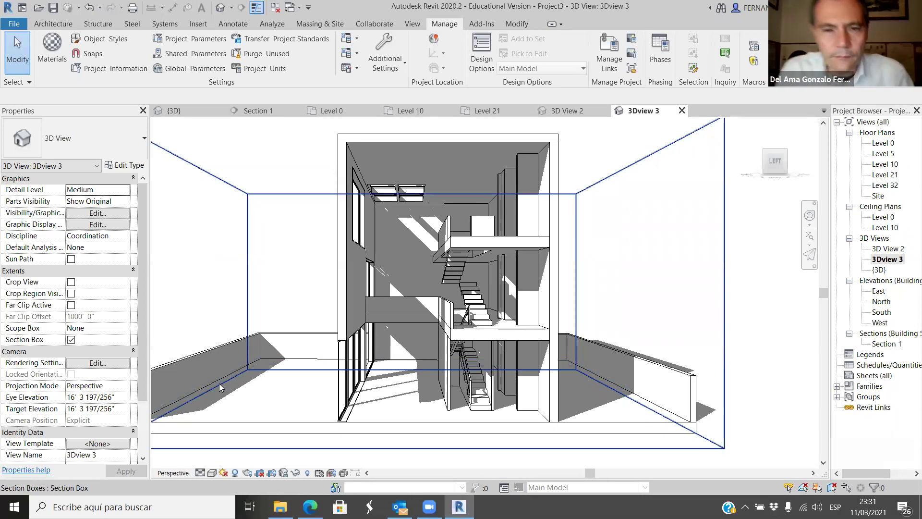
Enable Show Ambient Shadows in Graphic Display Options and apply it to 3Dview 3.
scroll(192, 462, down, 3)
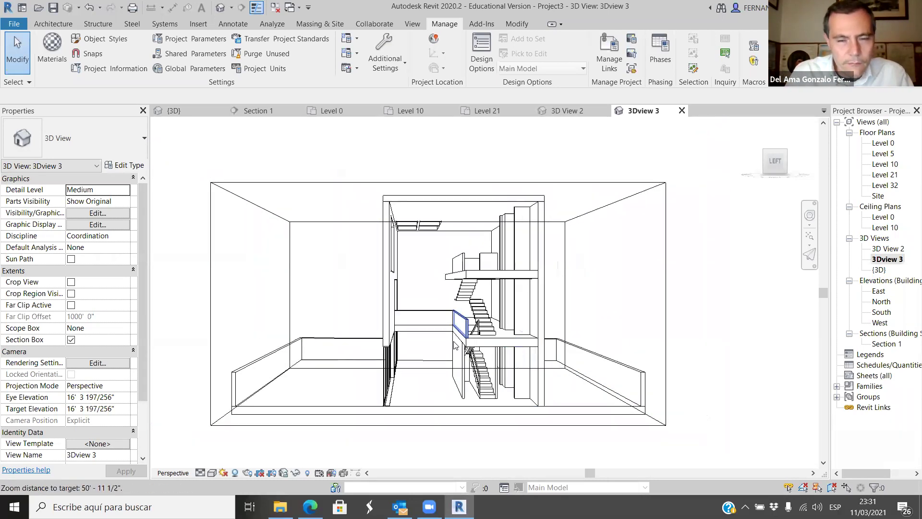
scroll(439, 341, up, 3)
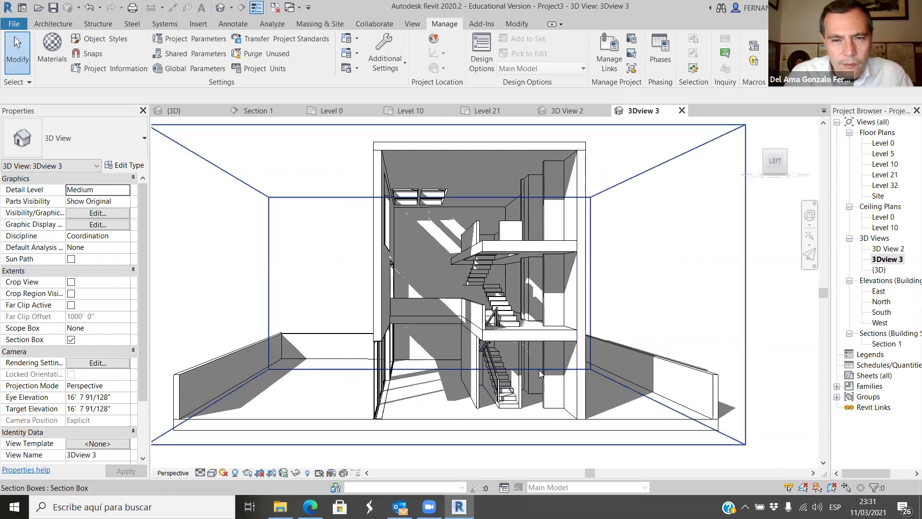
click(212, 473)
click(303, 380)
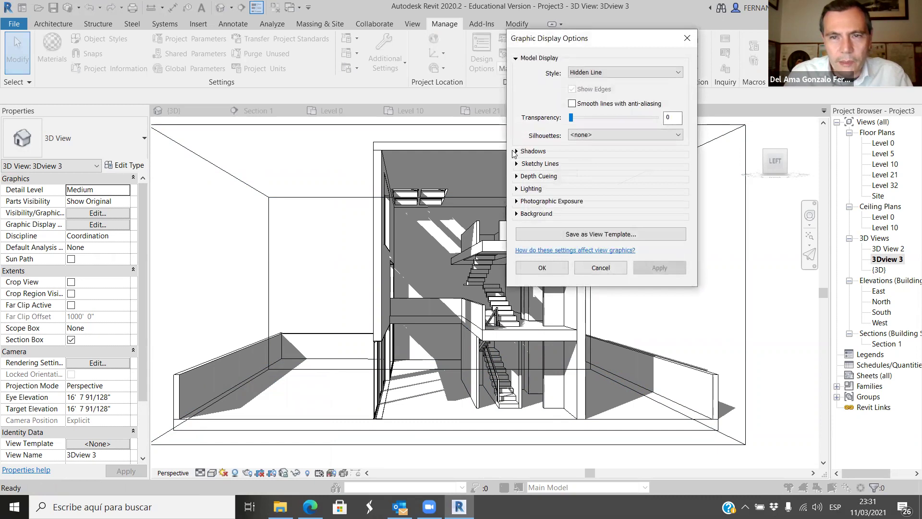
click(515, 152)
click(572, 174)
click(659, 291)
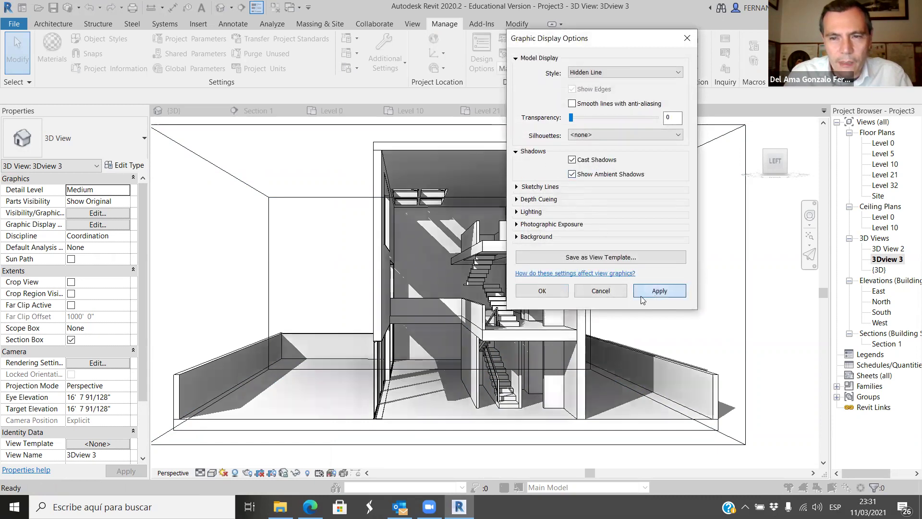
click(543, 291)
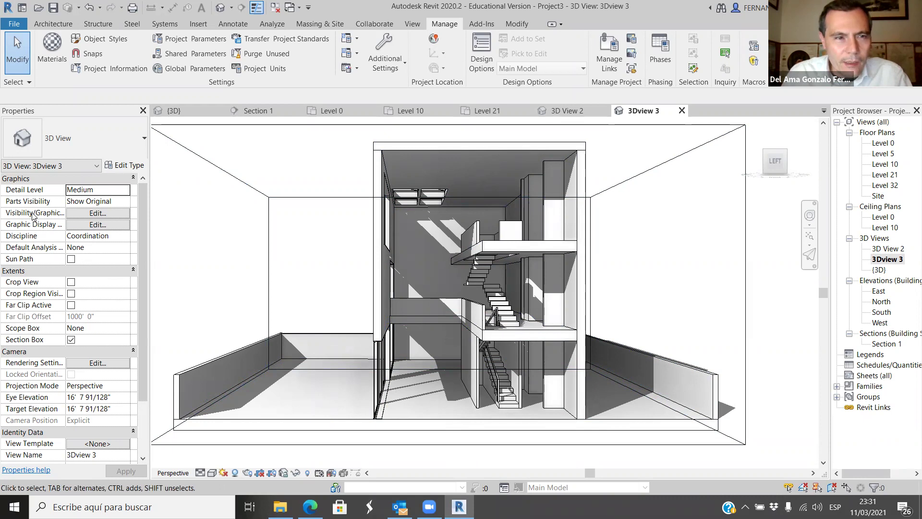
Open the Walls Cut Patterns override in Visibility/Graphic Overrides for 3Dview 3.
click(77, 217)
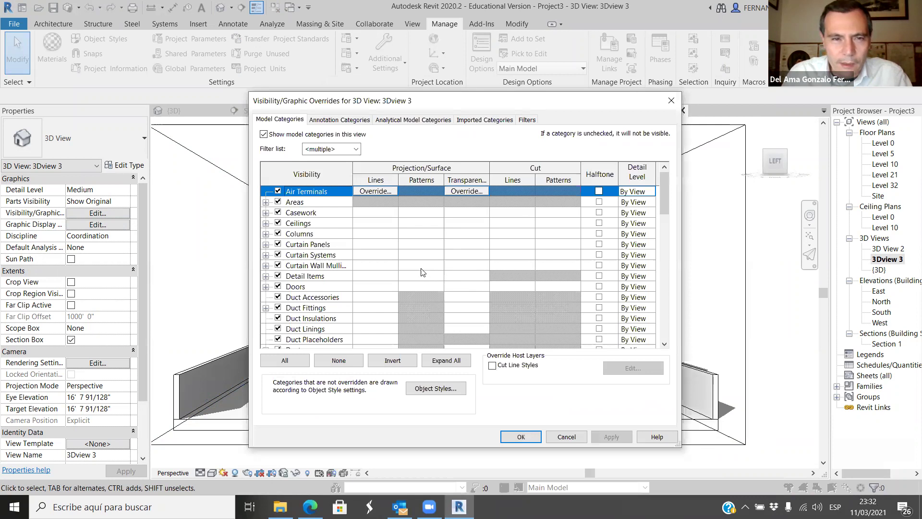
scroll(415, 263, down, 8)
scroll(430, 302, down, 7)
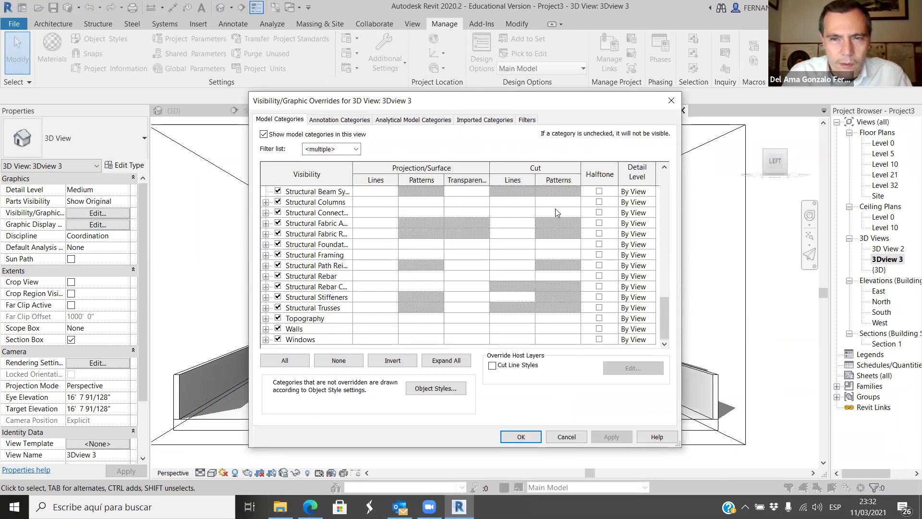
click(558, 330)
click(559, 329)
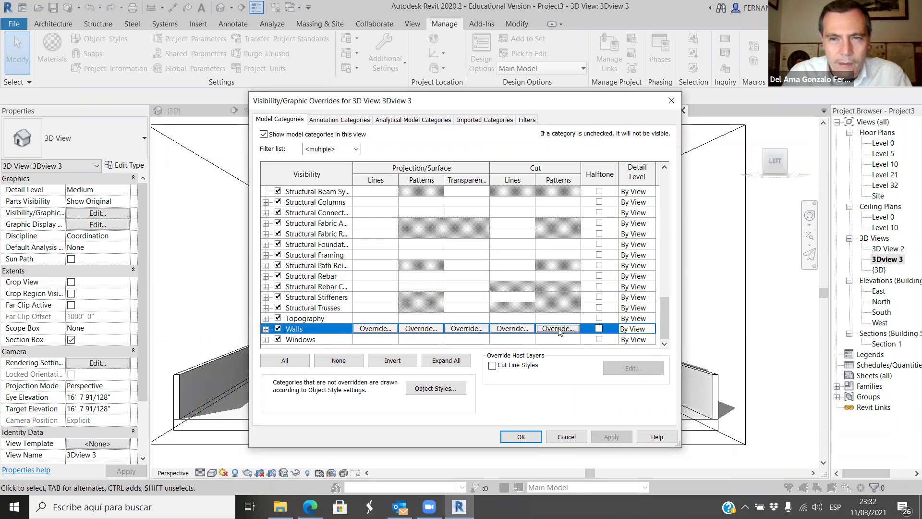
click(559, 329)
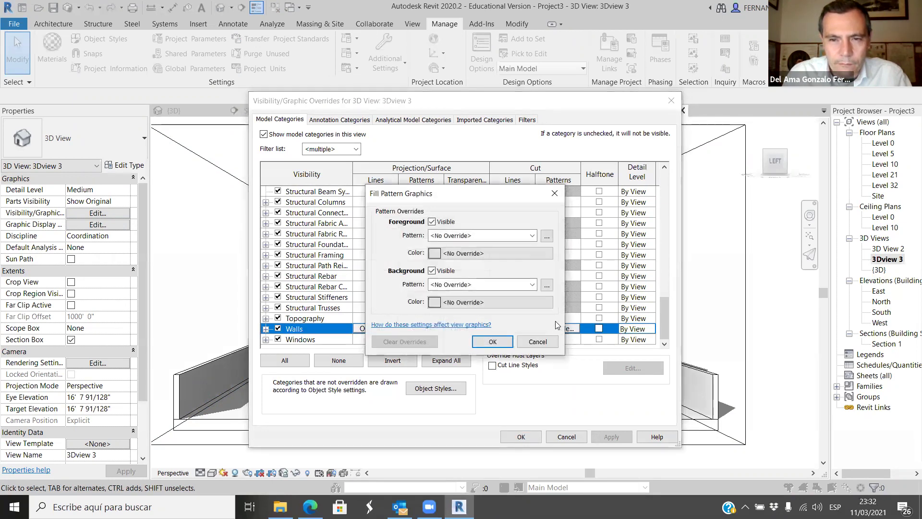
Set the Walls cut background pattern to Solid fill in black and confirm.
click(435, 303)
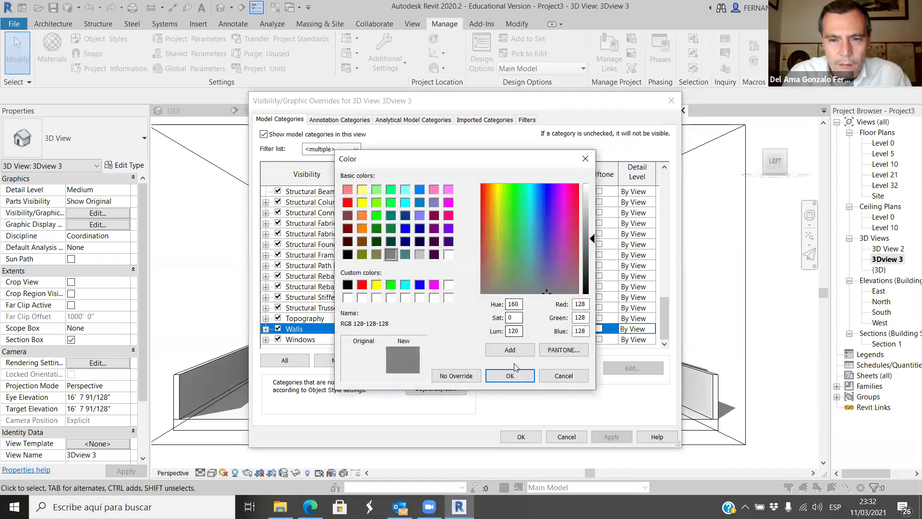
click(563, 376)
click(481, 285)
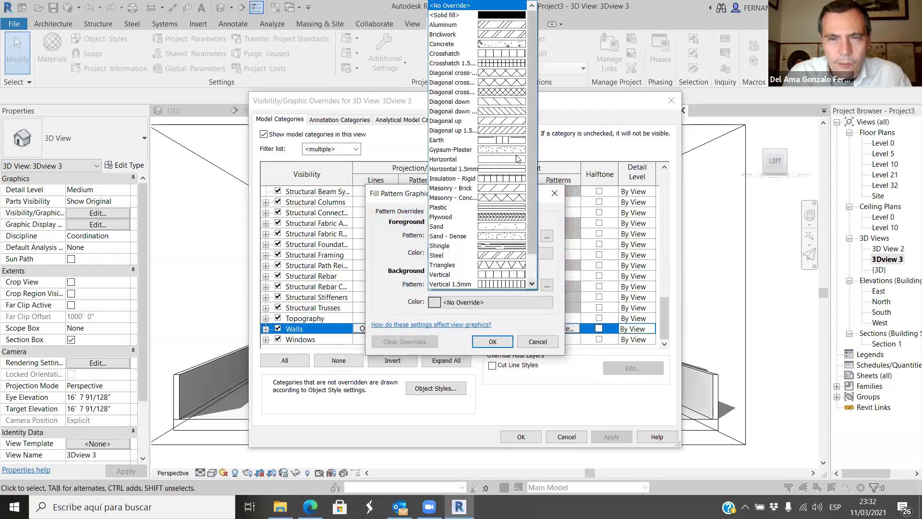
click(451, 15)
click(436, 307)
drag(591, 238, 591, 298)
click(510, 375)
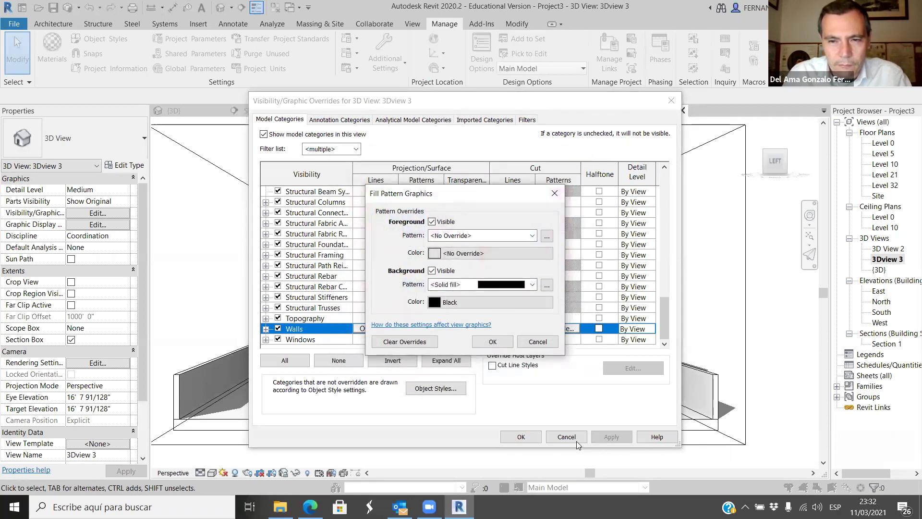
click(485, 343)
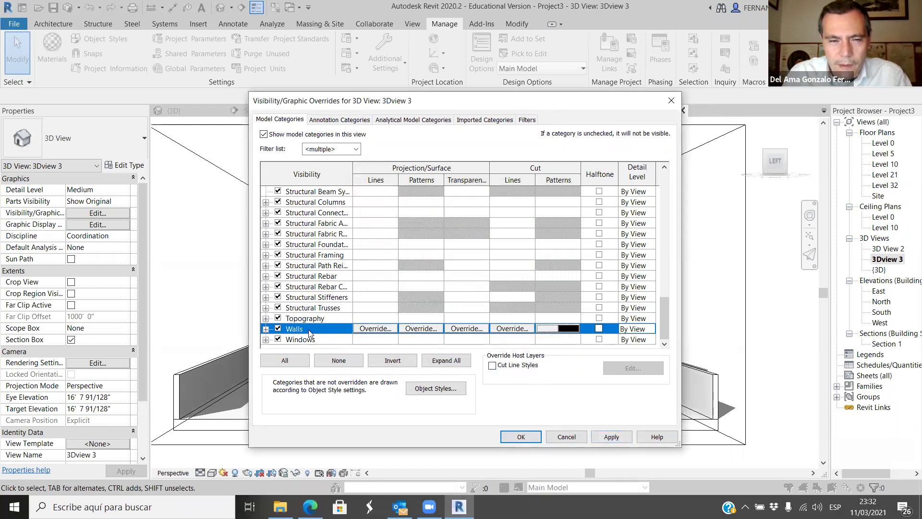
scroll(332, 248, up, 4)
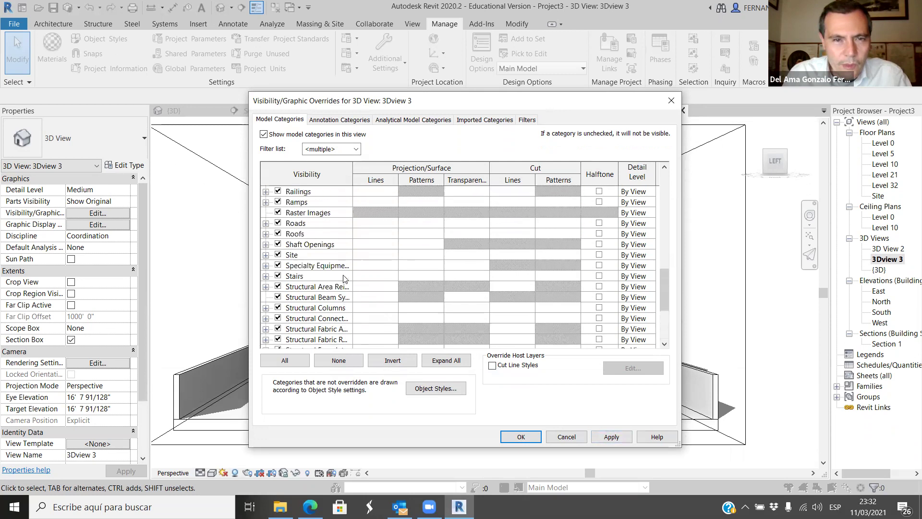
Override the Roofs cut background pattern to a solid black fill.
click(569, 244)
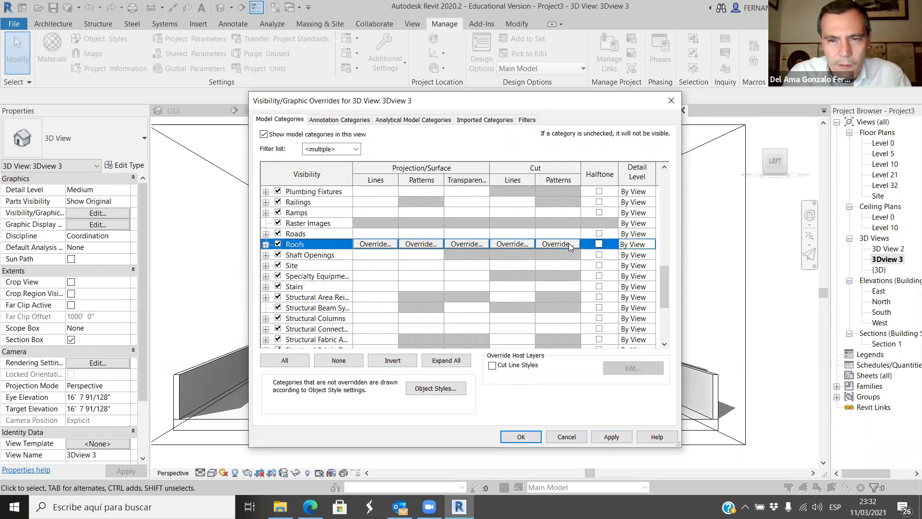
click(562, 243)
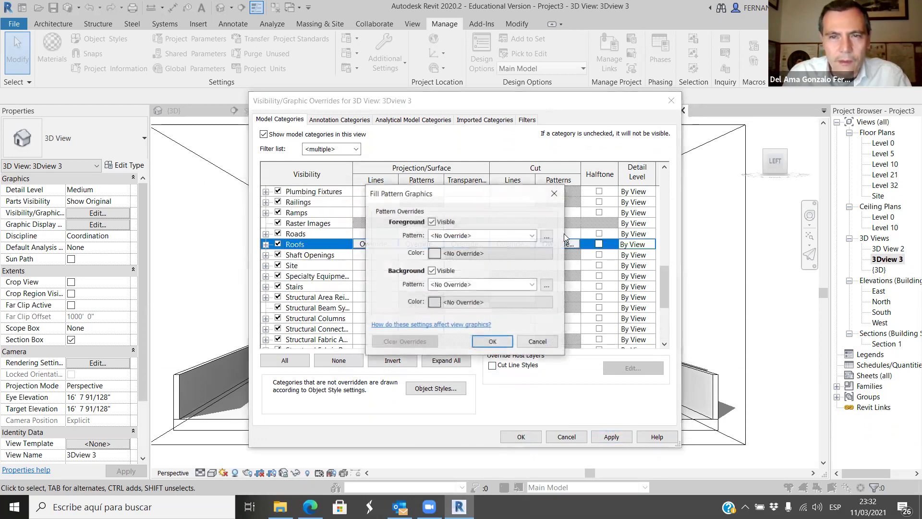
click(531, 285)
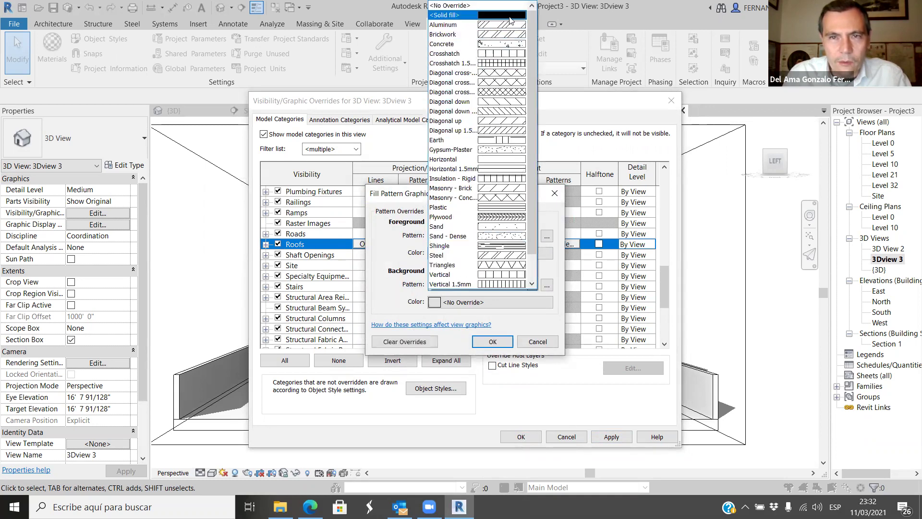
click(512, 15)
click(435, 302)
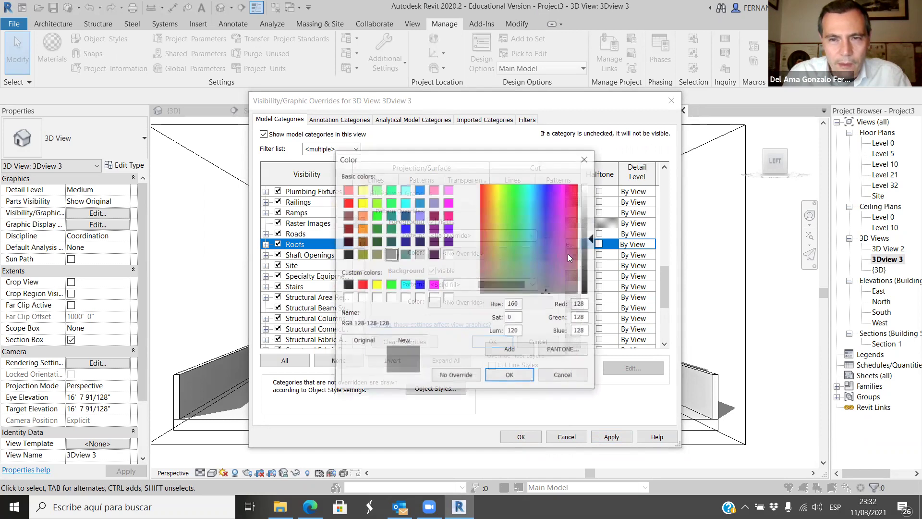
drag(594, 239, 594, 294)
click(514, 377)
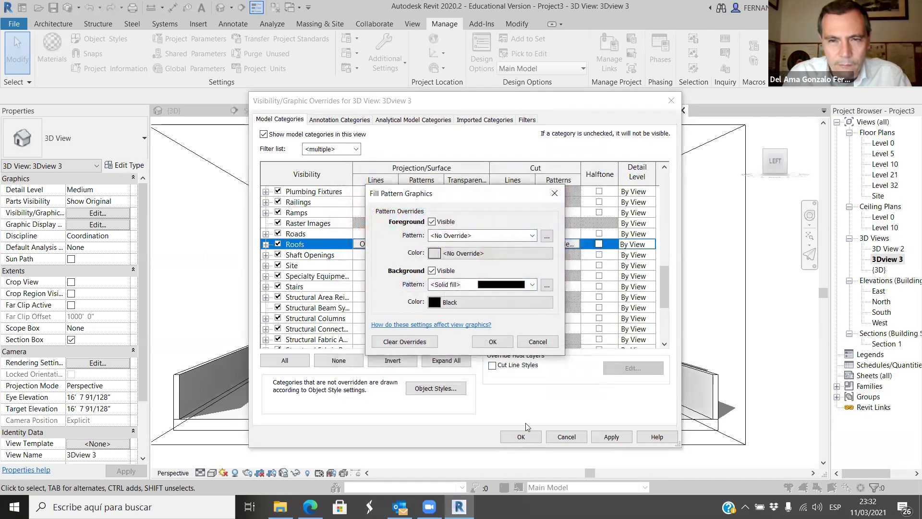
click(492, 341)
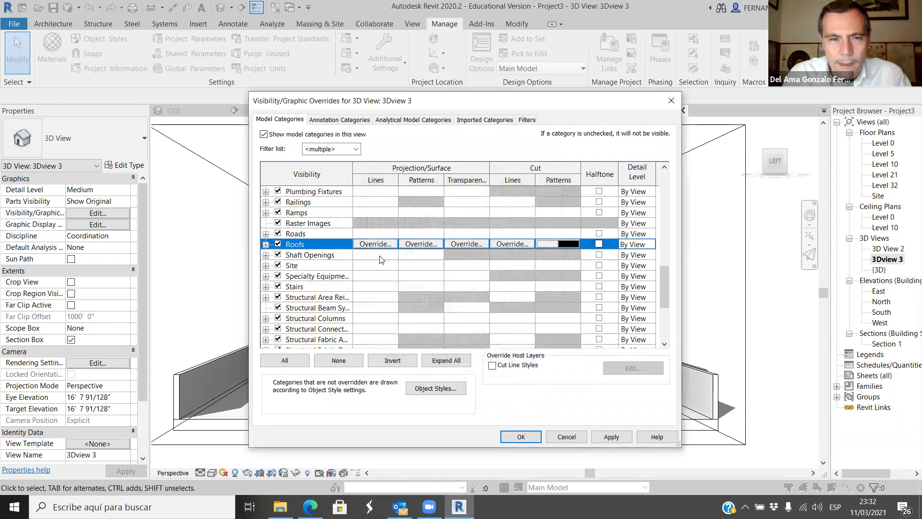
Override the Floors cut background pattern to solid black fill, then apply and close the overrides.
scroll(286, 247, up, 6)
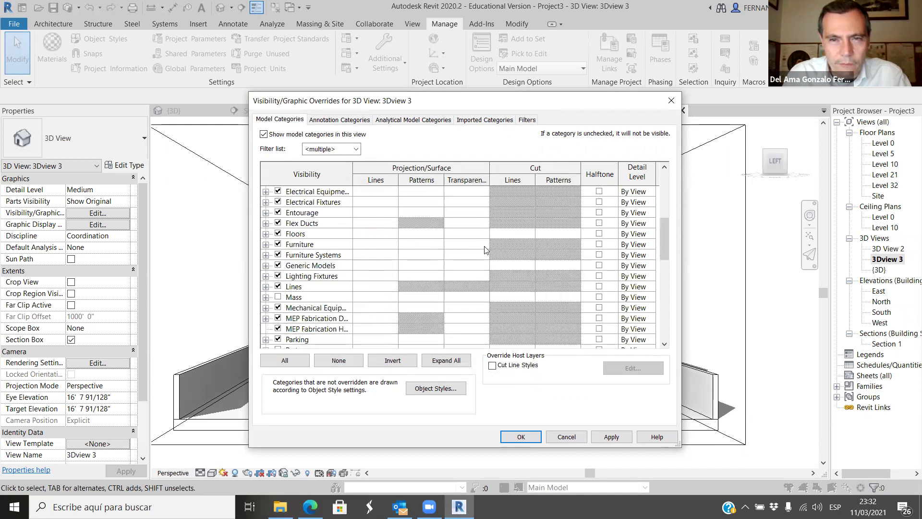
click(554, 235)
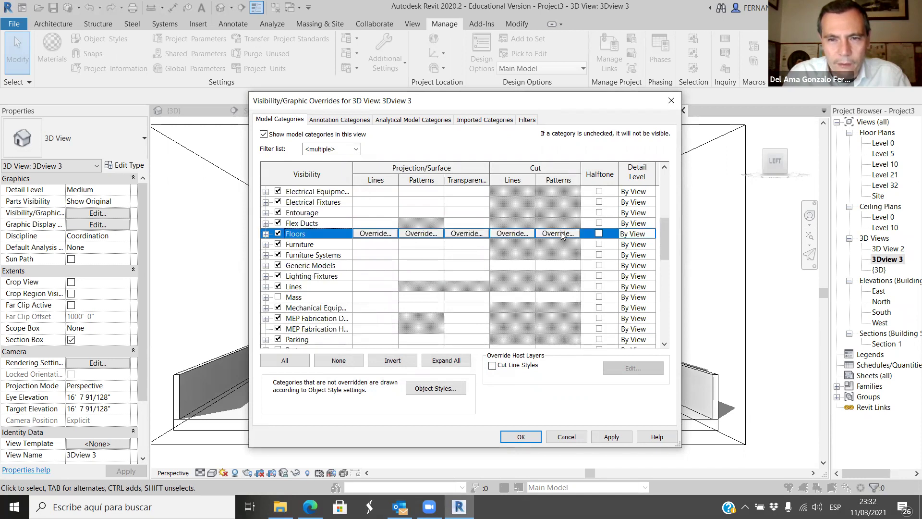
click(561, 234)
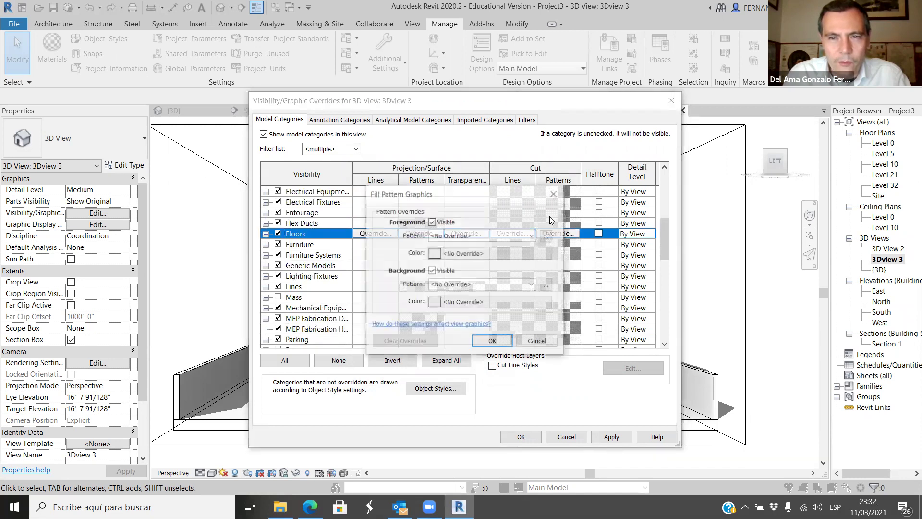
click(532, 284)
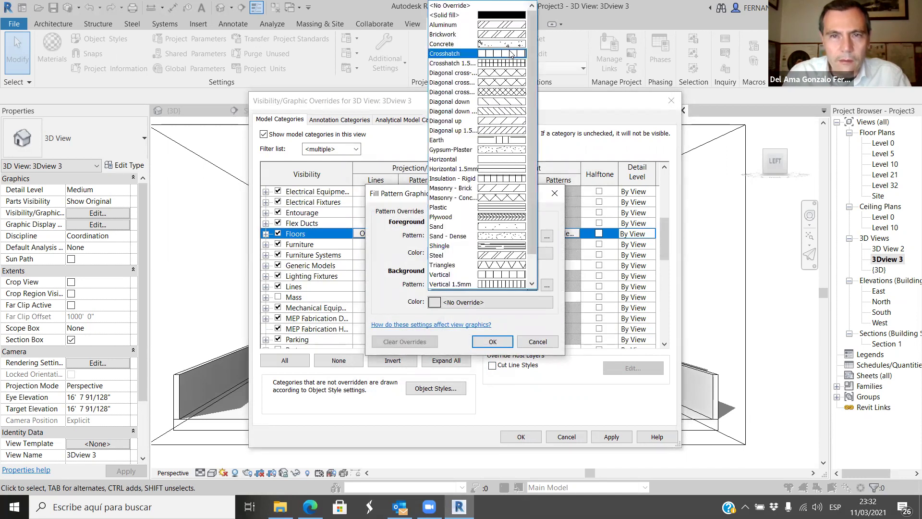
click(505, 14)
click(434, 303)
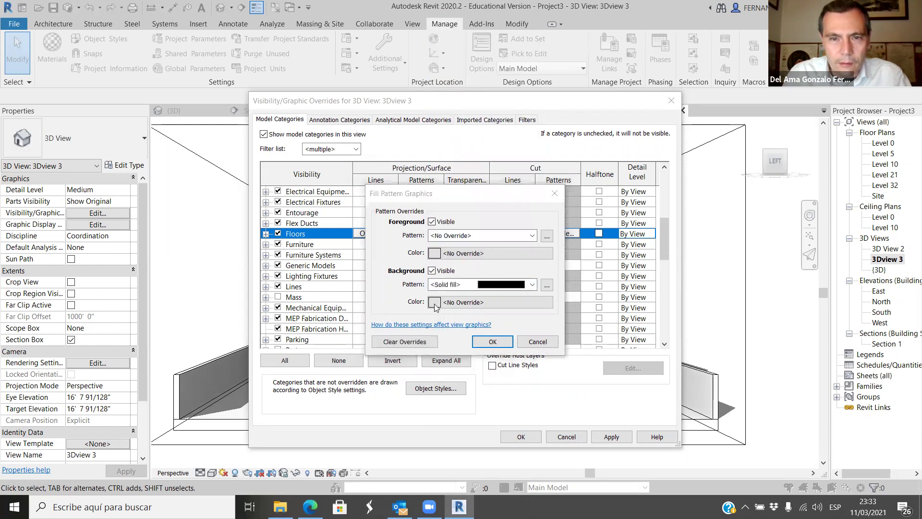
drag(597, 237, 594, 293)
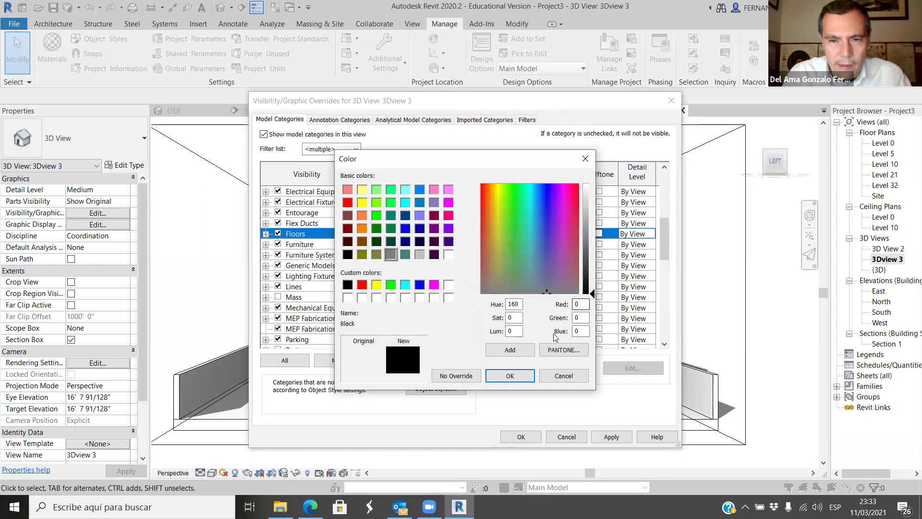
click(519, 376)
click(504, 343)
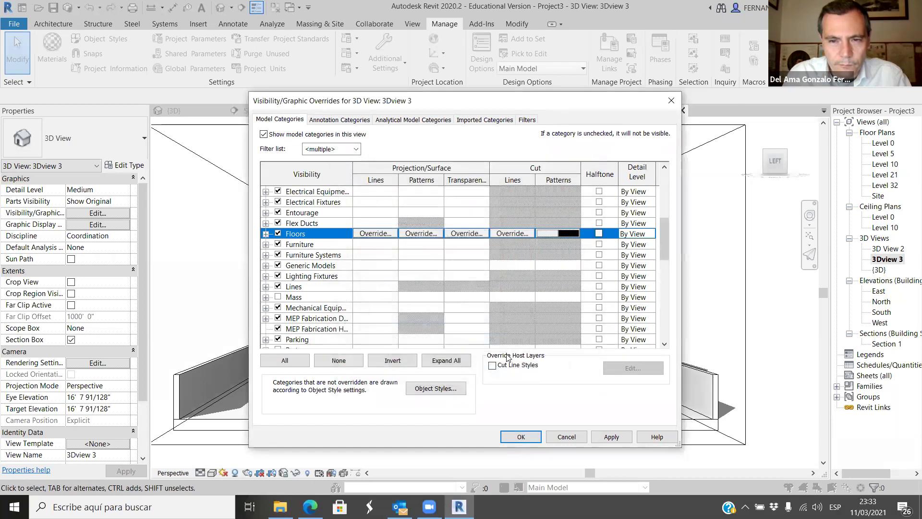
click(612, 437)
click(521, 436)
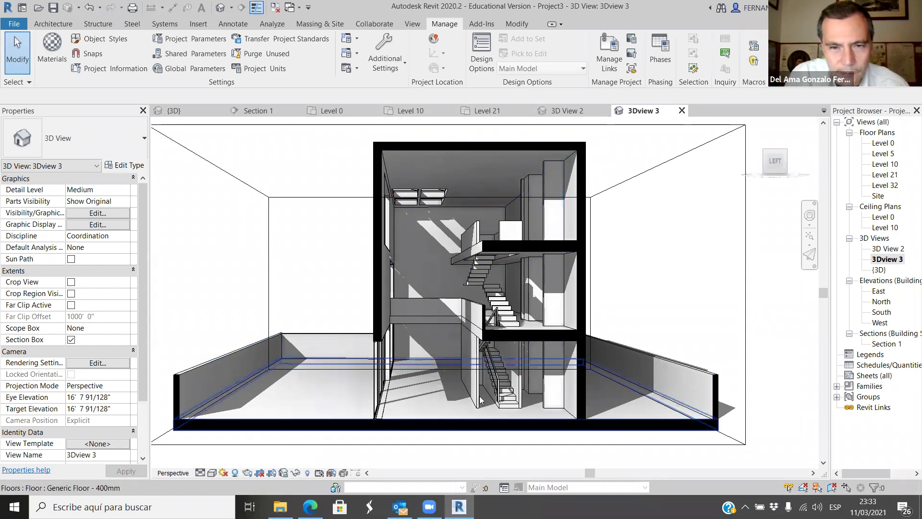
scroll(493, 345, up, 3)
scroll(493, 345, down, 4)
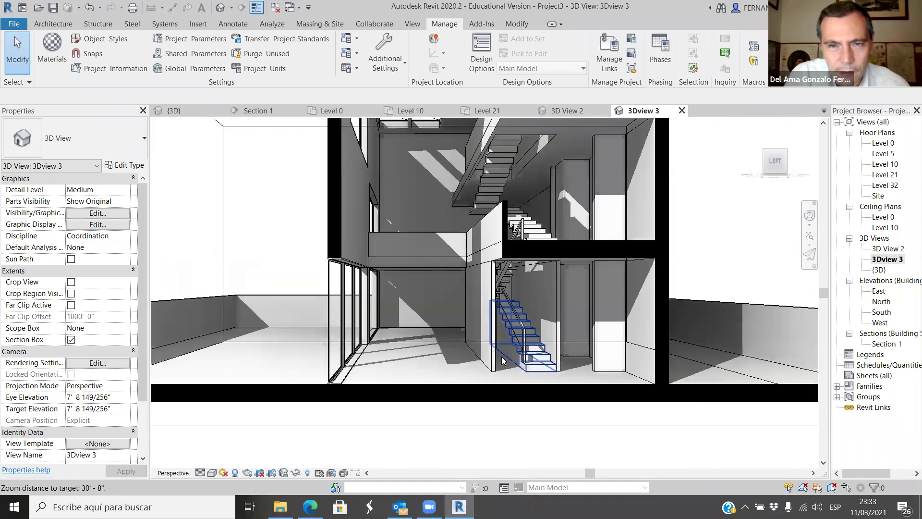
shift+middle_drag(502, 360, 673, 331)
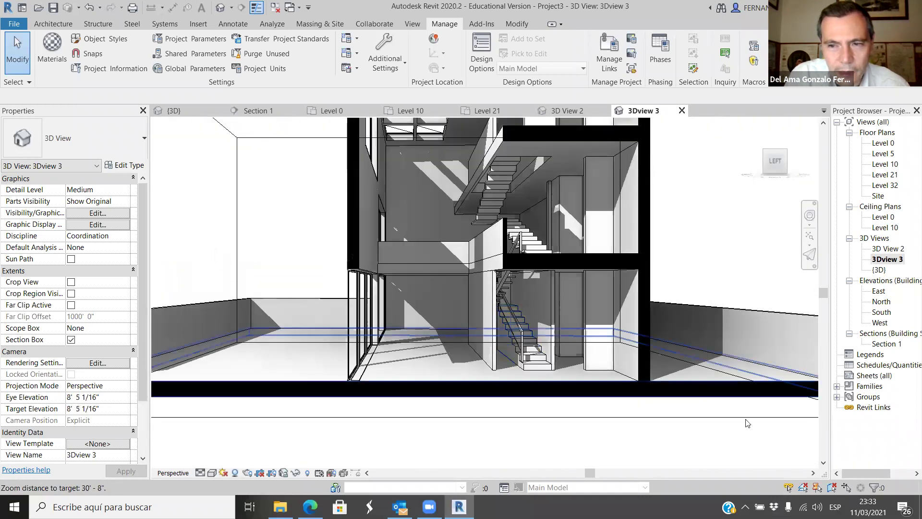
drag(823, 294, 824, 261)
scroll(574, 347, down, 2)
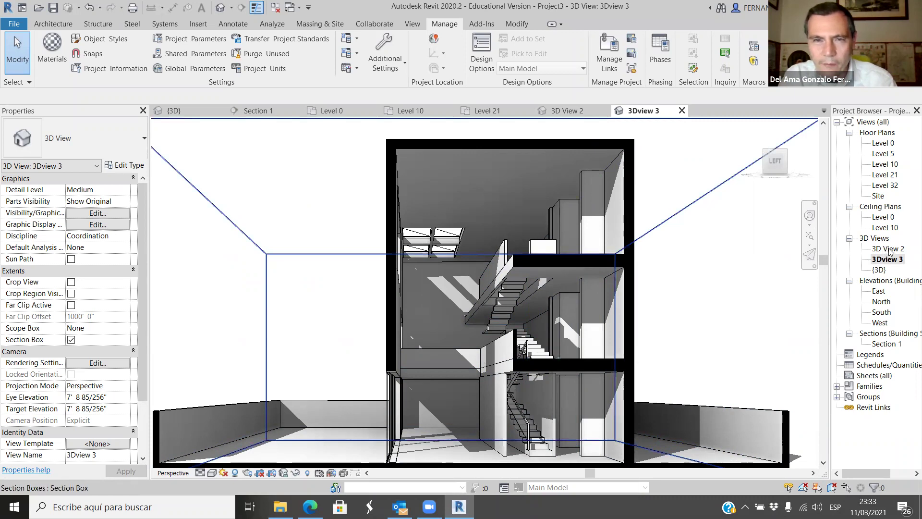
click(576, 114)
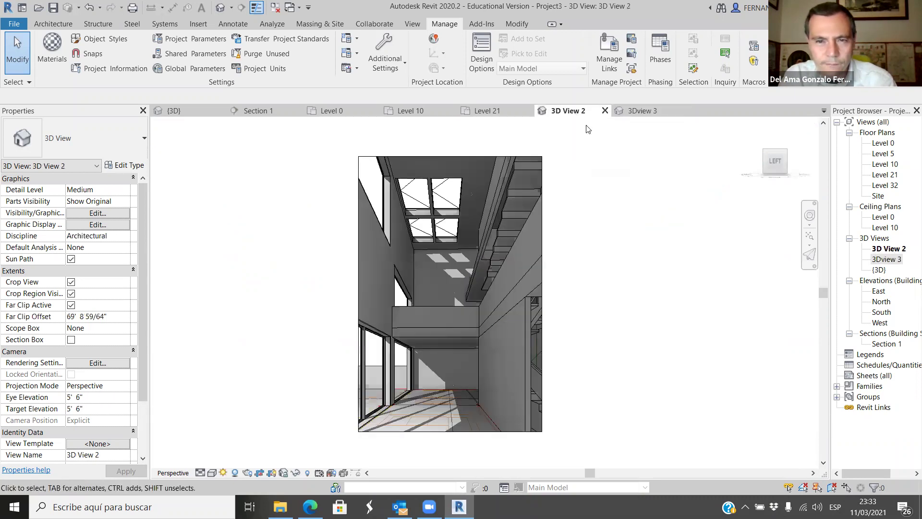
click(639, 112)
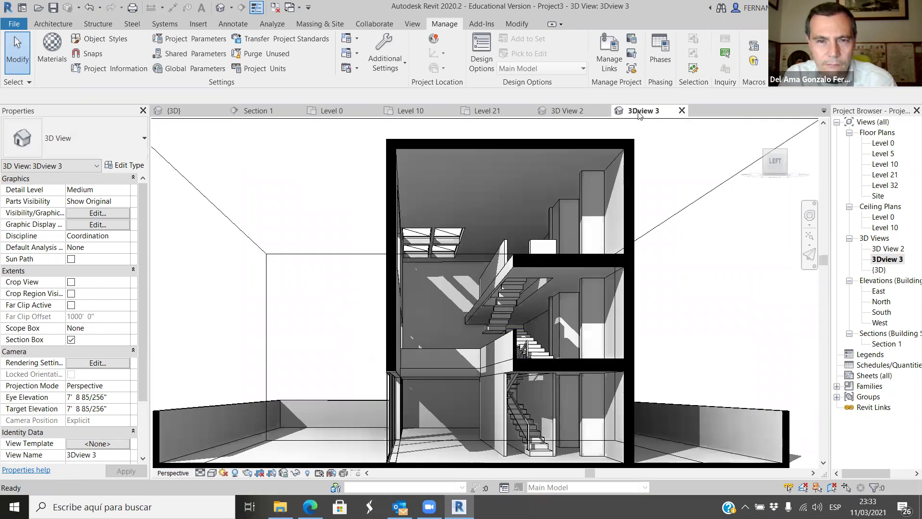
click(576, 111)
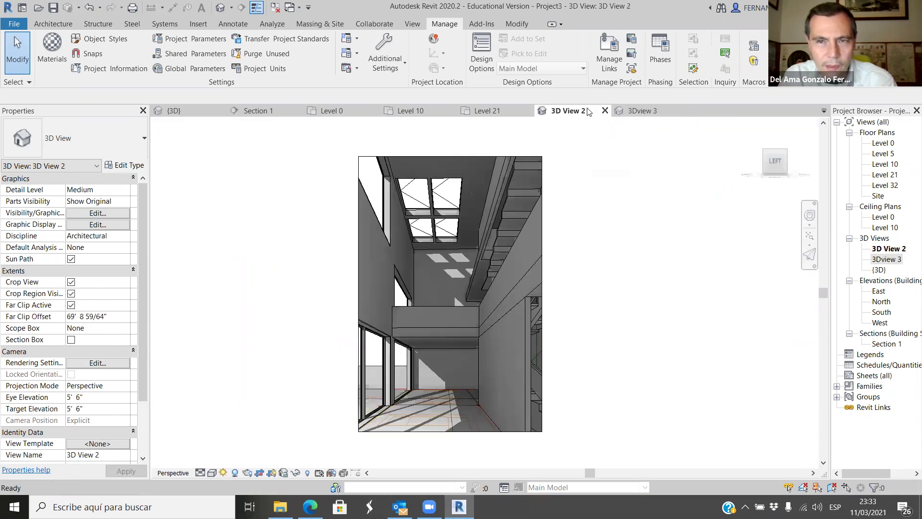
click(644, 110)
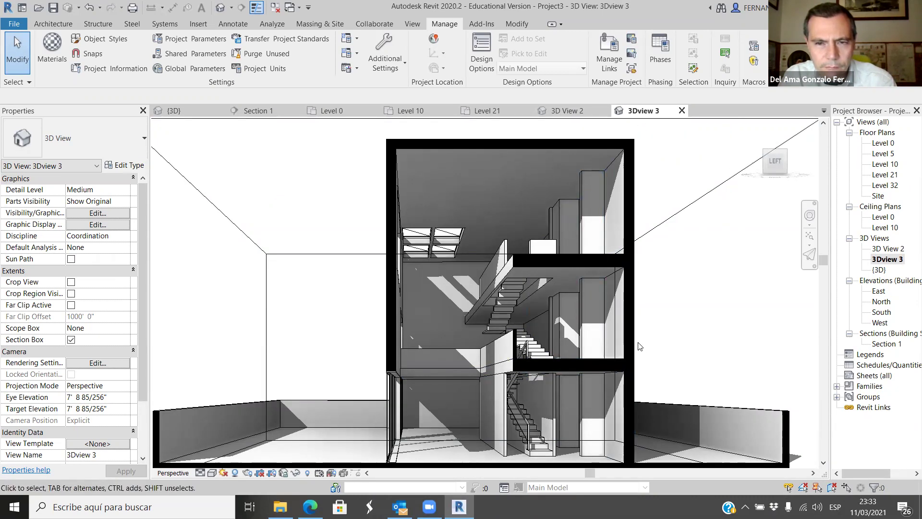
click(622, 342)
scroll(605, 370, down, 1)
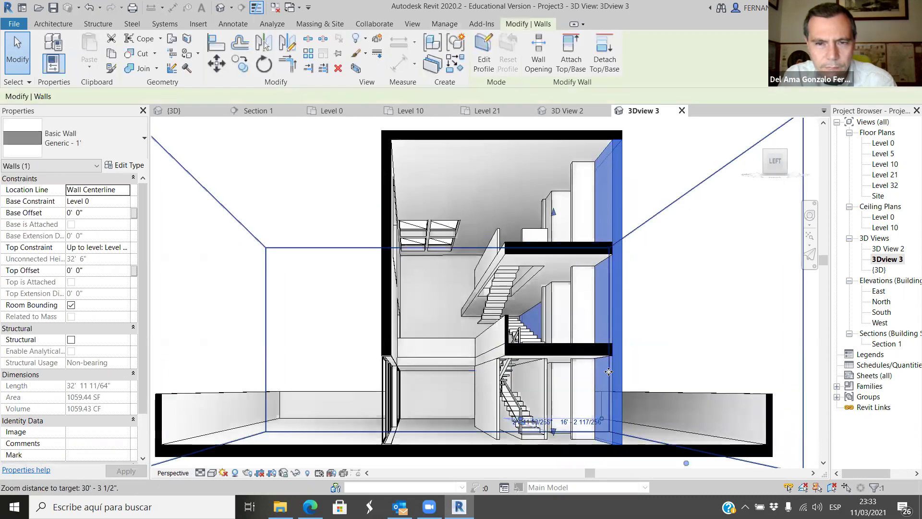
scroll(611, 372, down, 2)
scroll(617, 354, up, 1)
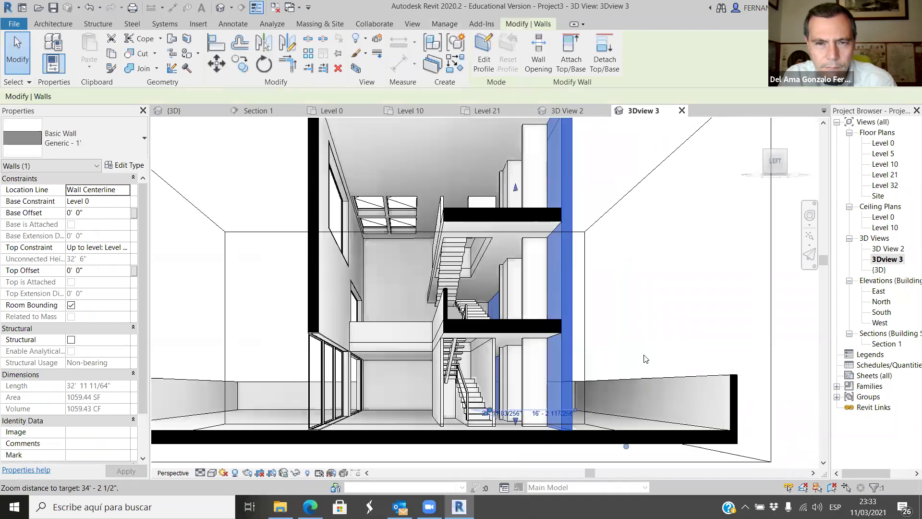
scroll(634, 372, down, 1)
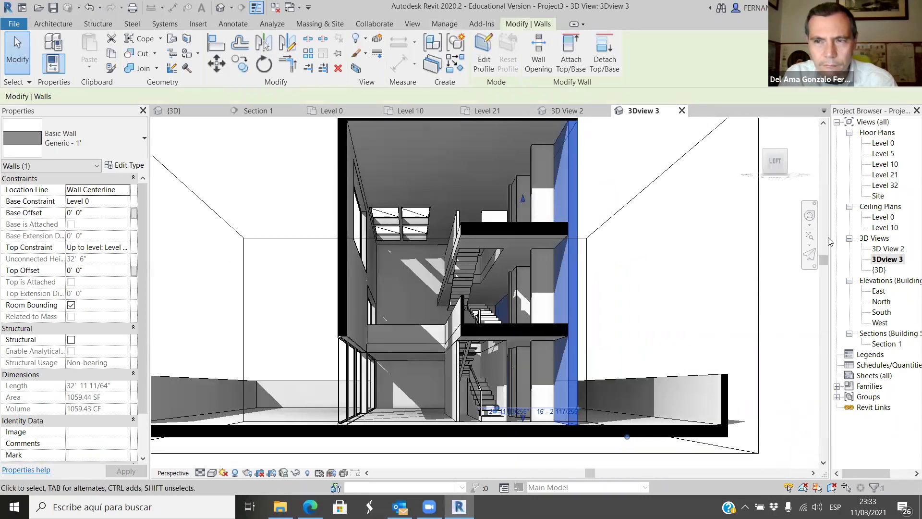
drag(824, 259, 824, 257)
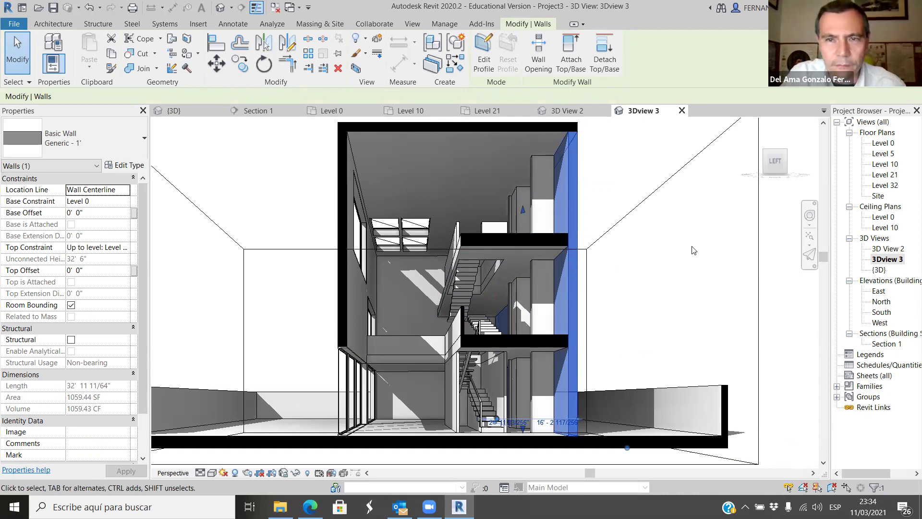
key(ctrl+Tab)
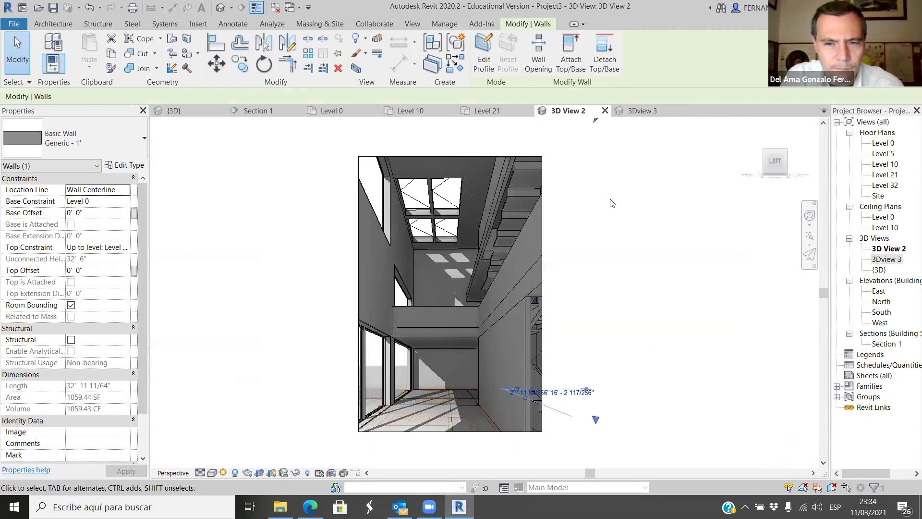
click(632, 112)
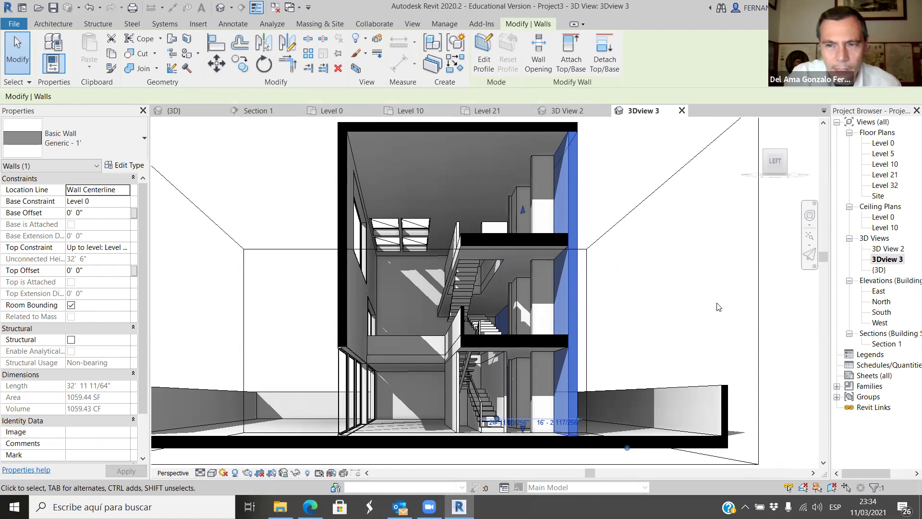
click(739, 310)
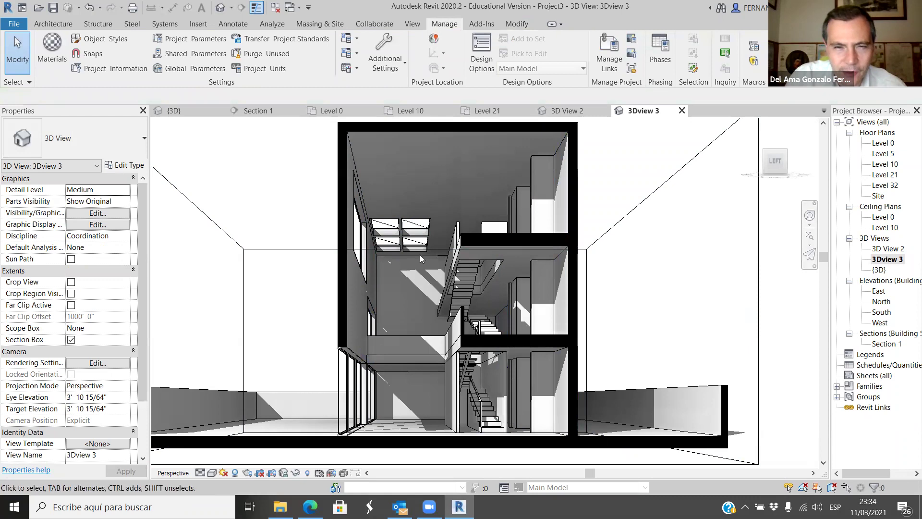
Turn off cast shadows and ambient shadows in 3Dview 3.
click(235, 473)
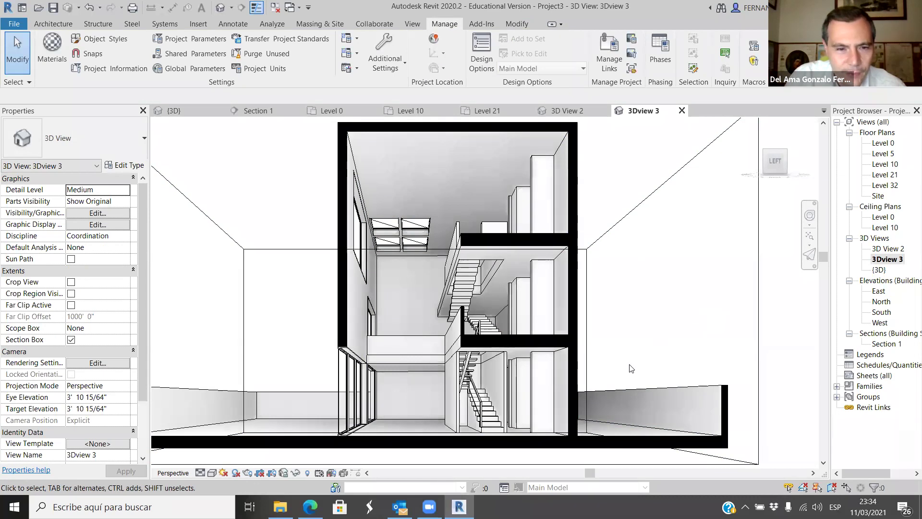
click(212, 473)
click(262, 383)
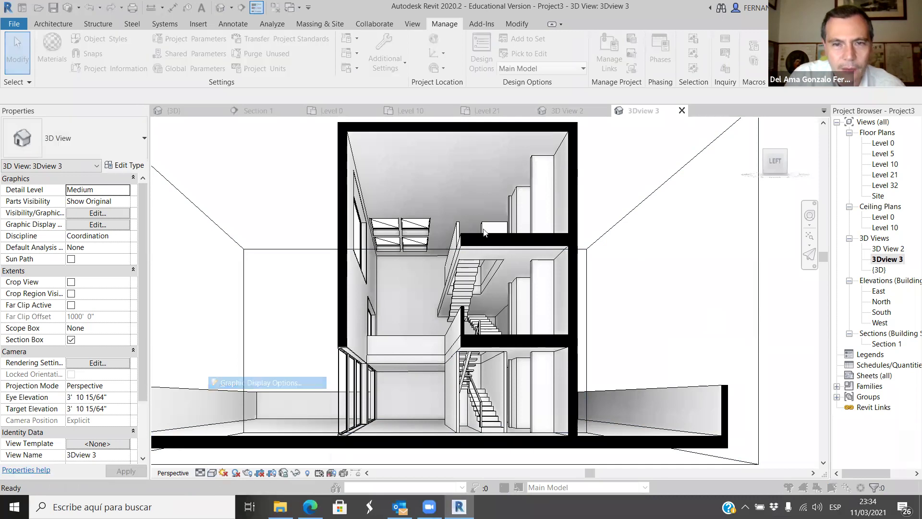
click(522, 152)
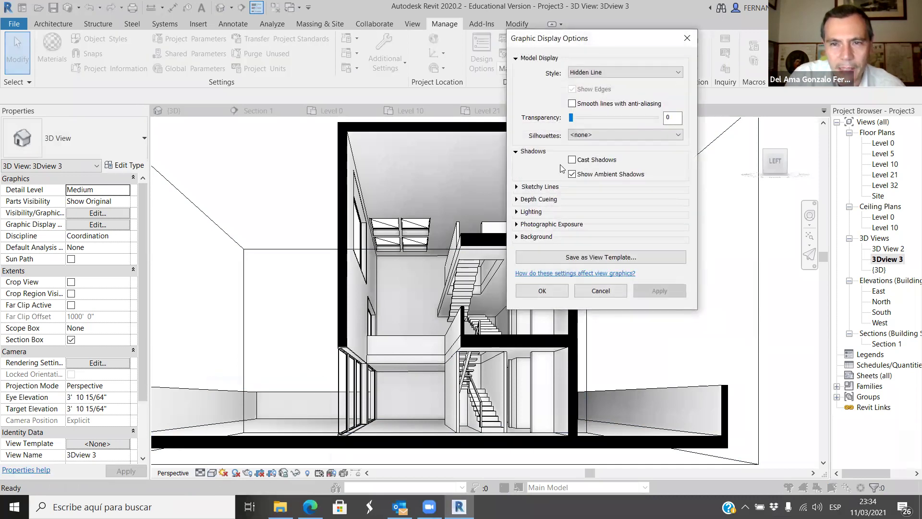
click(572, 174)
click(661, 292)
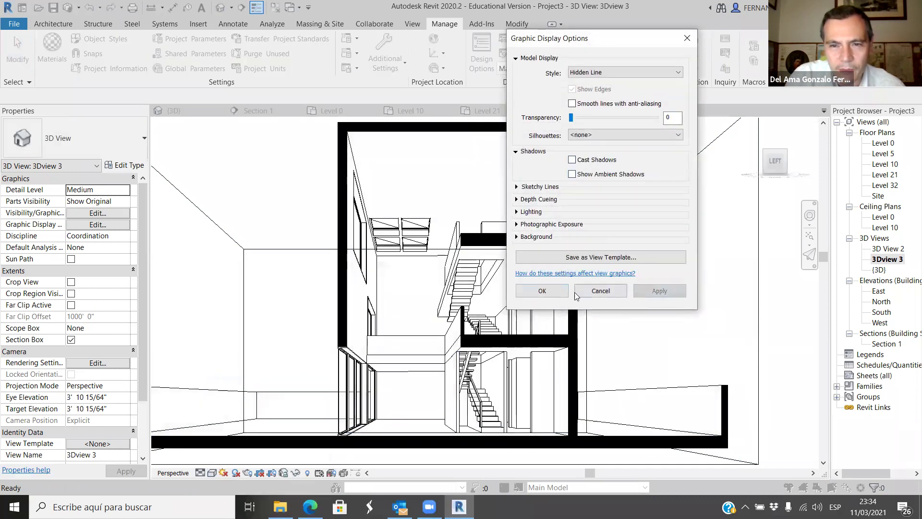
click(600, 290)
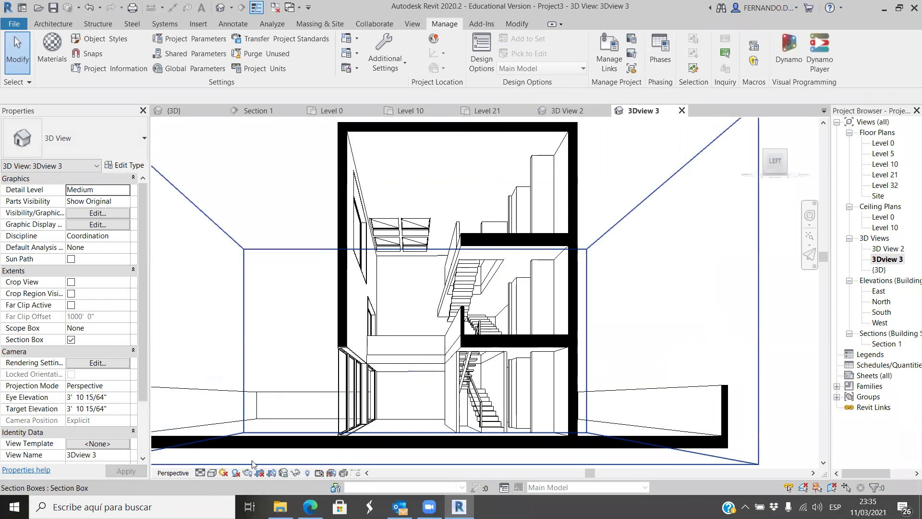
Re-enable shadows in Graphic Display Options, then switch to the default {3D} view.
click(210, 473)
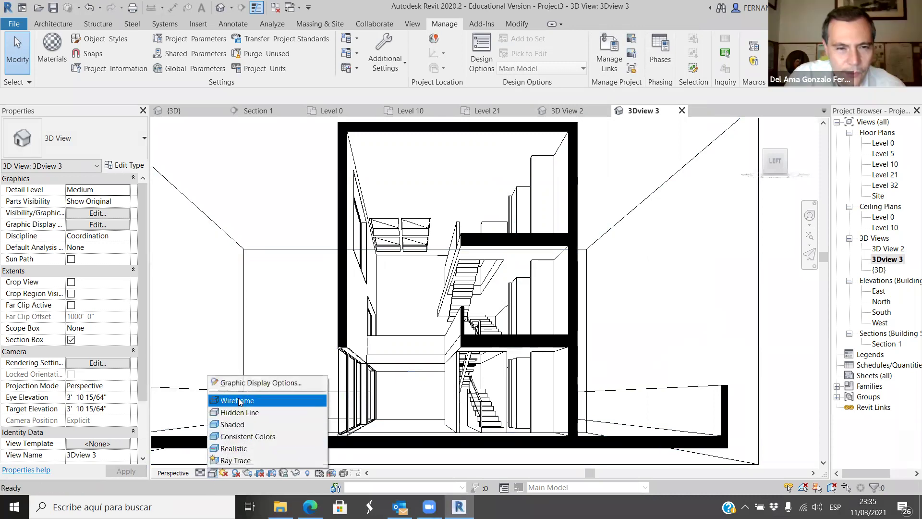
click(253, 384)
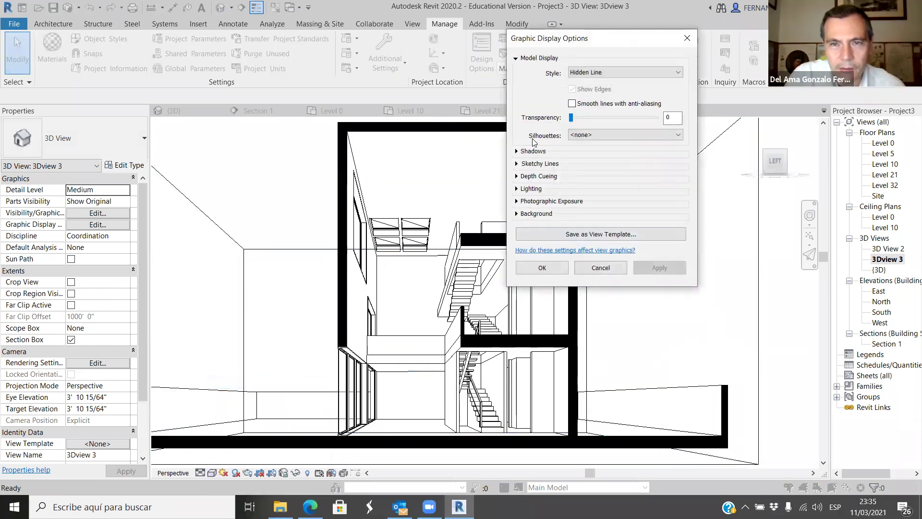
click(517, 151)
click(573, 159)
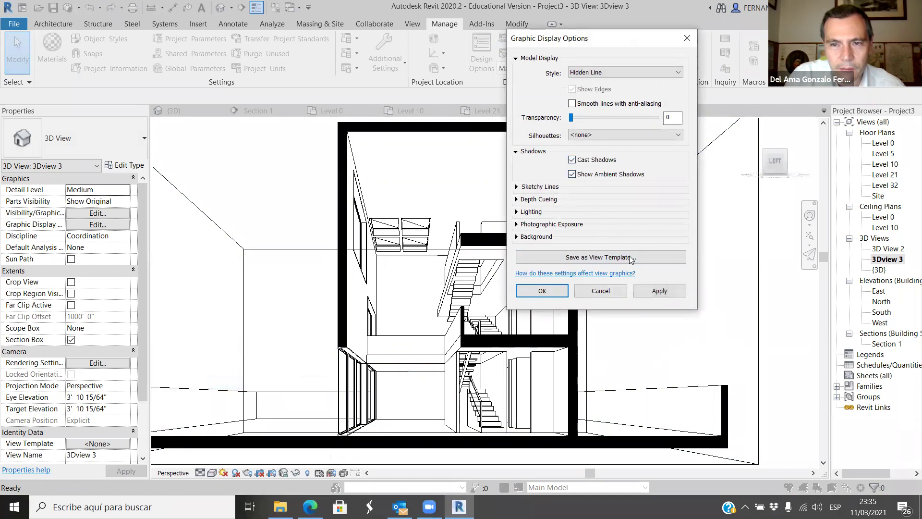
click(653, 291)
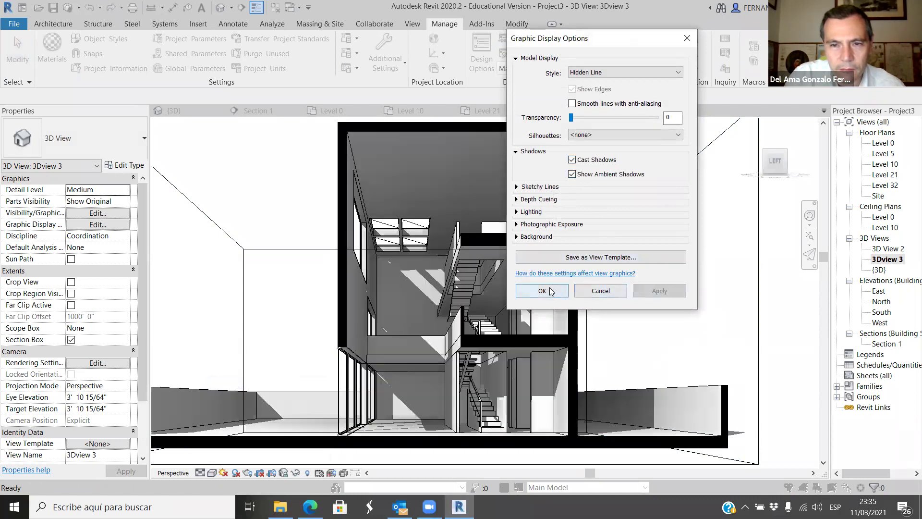
click(542, 291)
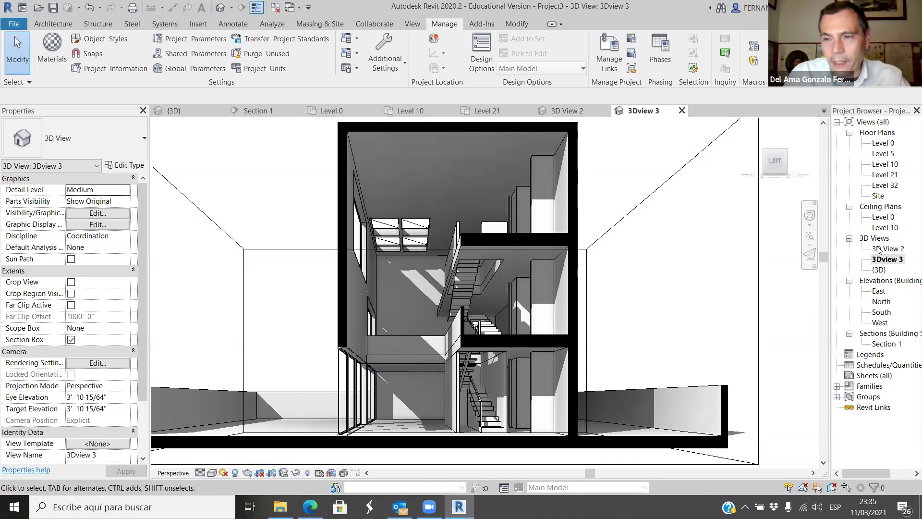
click(174, 111)
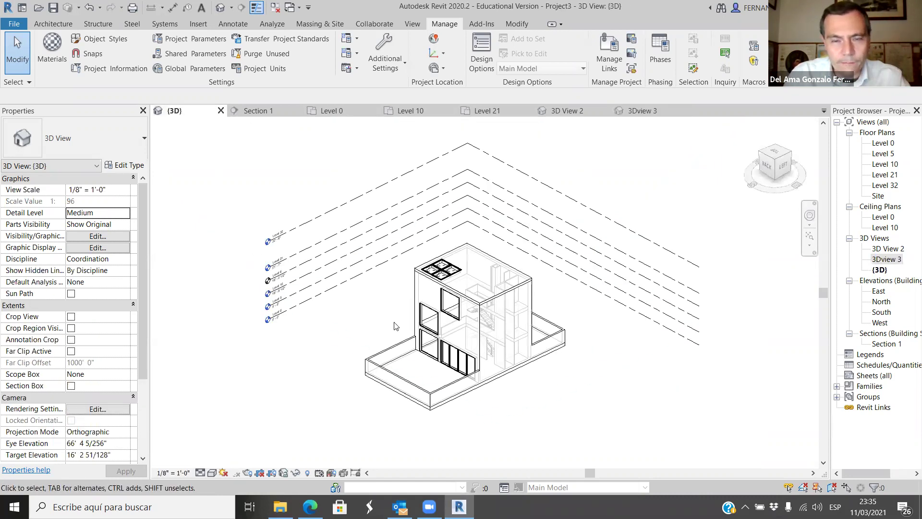
Enable the section box and drag its grips to trim the house model.
scroll(464, 314, up, 2)
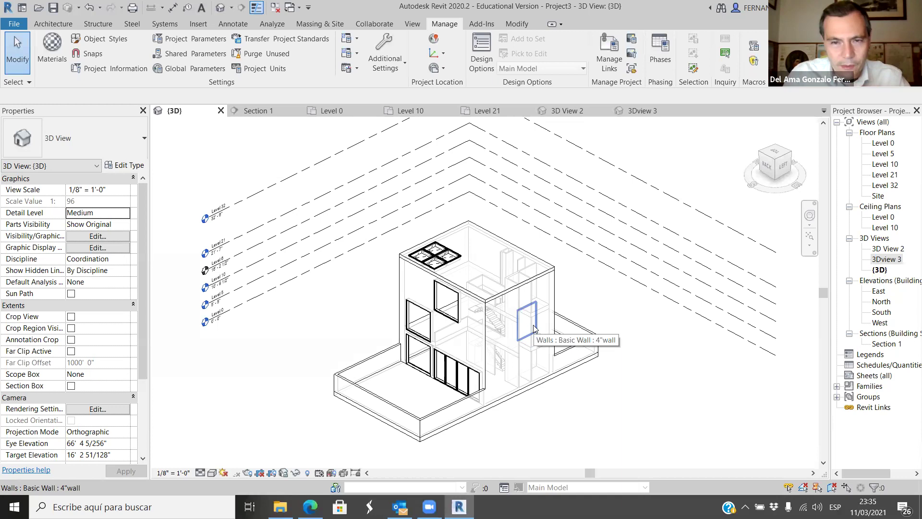
scroll(445, 288, down, 3)
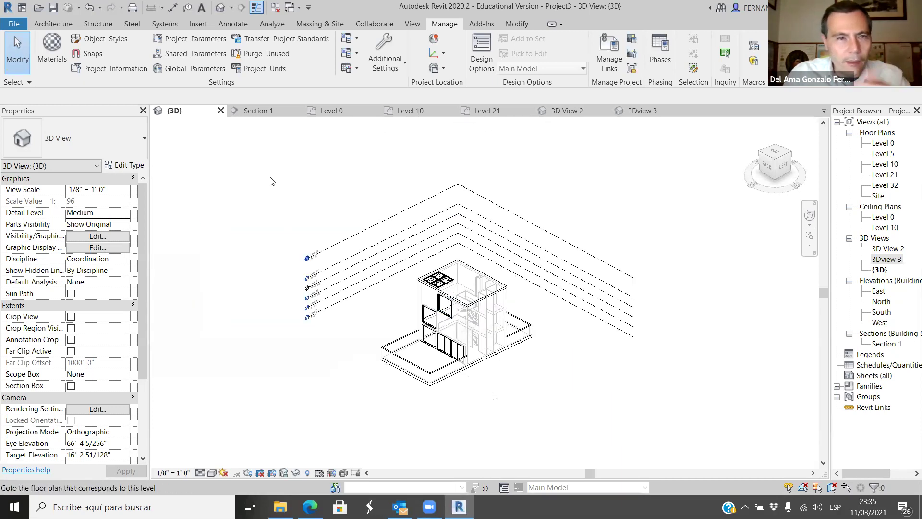
click(71, 385)
scroll(559, 320, up, 3)
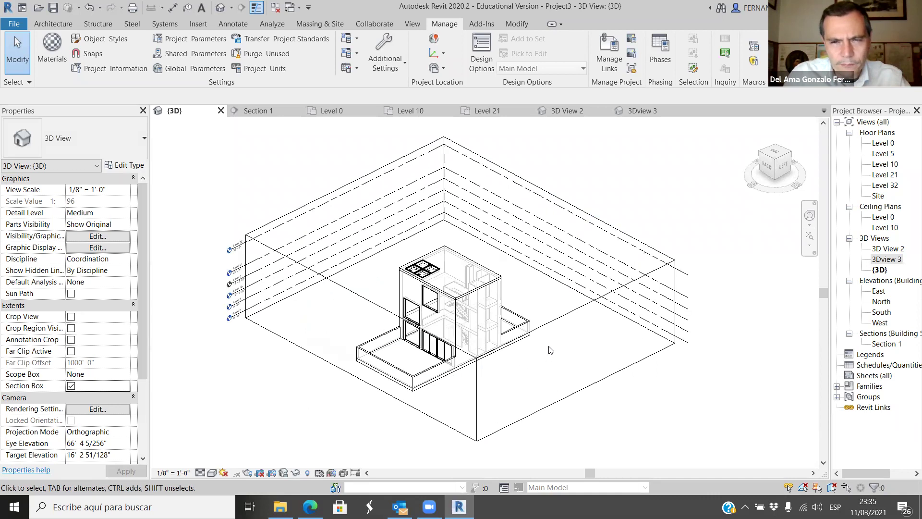
click(559, 320)
drag(413, 315, 493, 275)
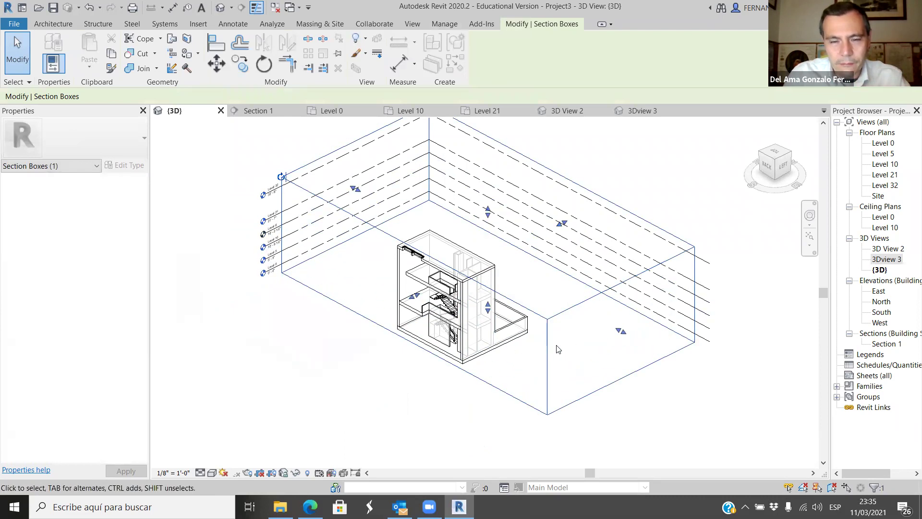
drag(410, 296, 358, 323)
drag(482, 262, 318, 344)
scroll(495, 287, down, 5)
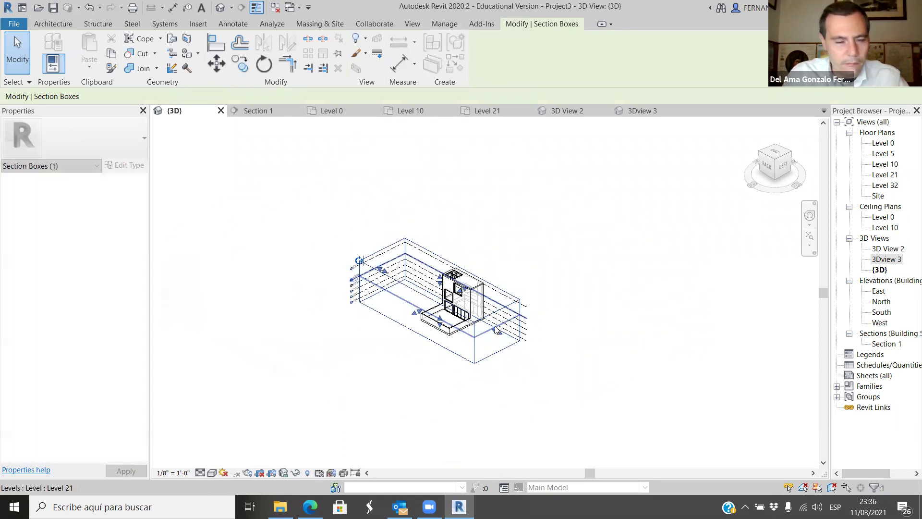
Orbit the sectioned model round to a front view of the house.
shift+middle_drag(639, 391, 427, 367)
scroll(432, 339, up, 2)
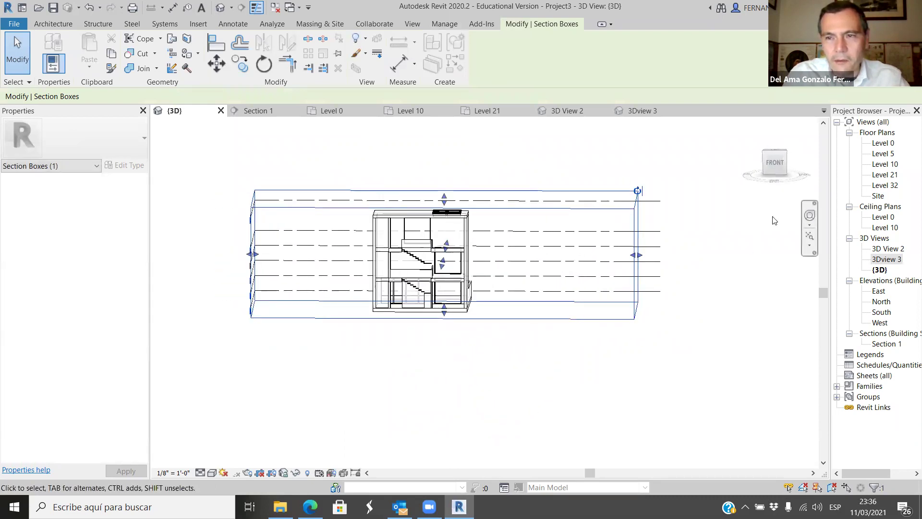
scroll(525, 313, up, 2)
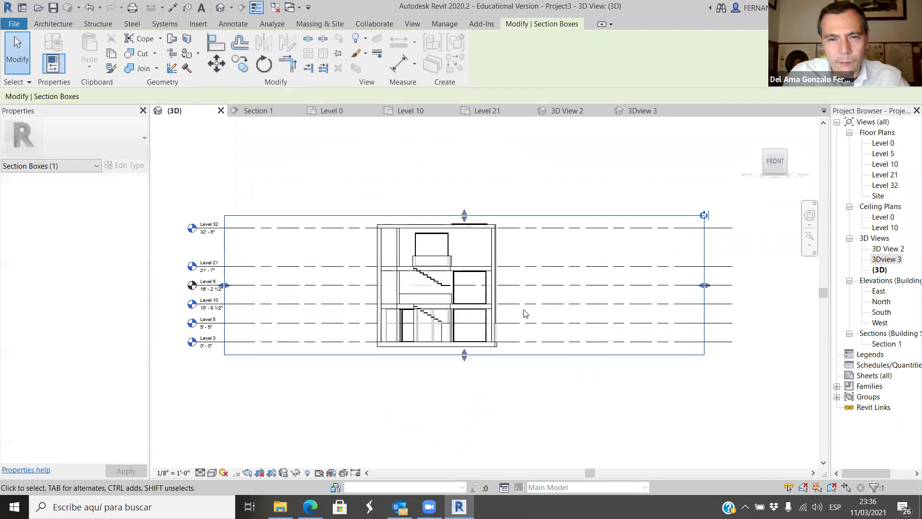
scroll(589, 360, down, 2)
scroll(516, 352, down, 1)
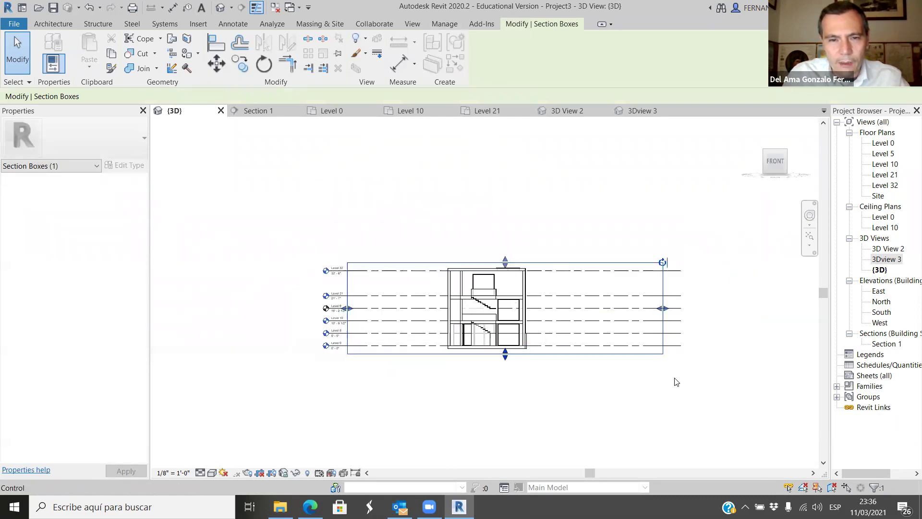
Hide all six level lines in this view by category.
drag(685, 330, 680, 291)
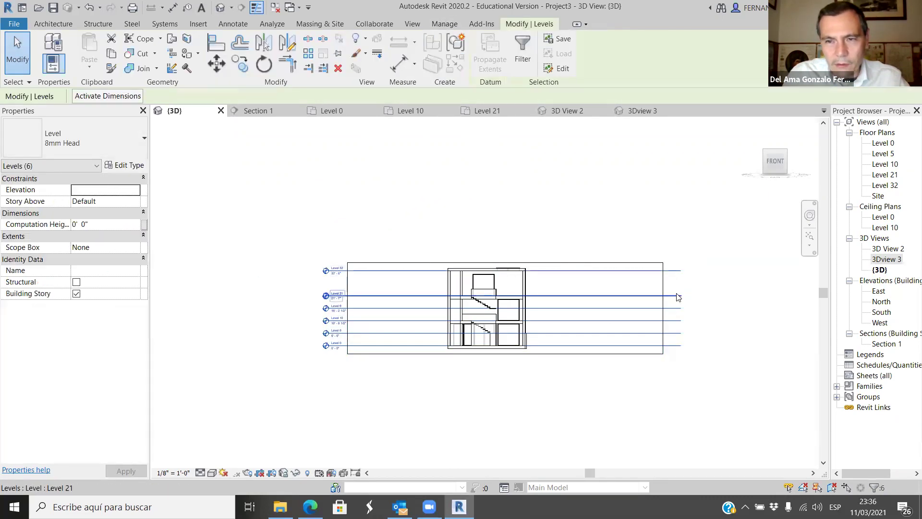
right_click(677, 295)
mouse_move(761, 295)
mouse_move(735, 287)
click(847, 288)
scroll(742, 221, up, 1)
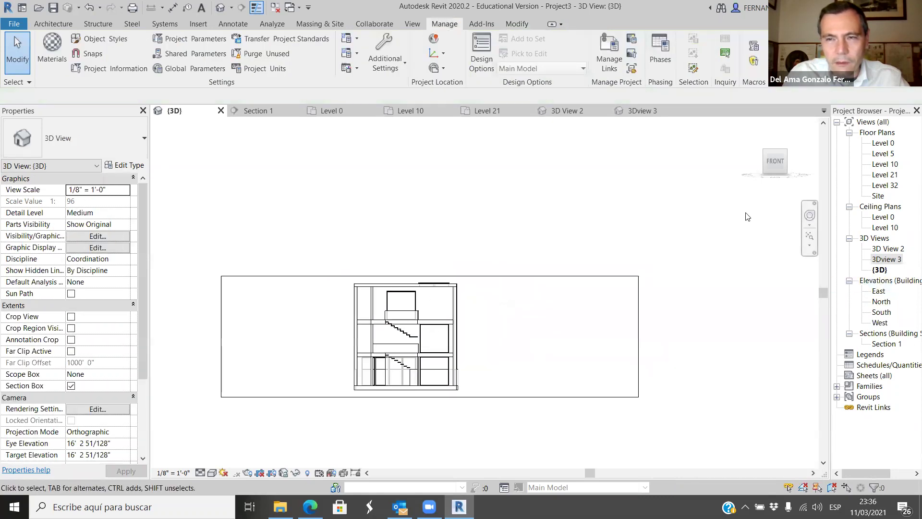
Switch the view to perspective and set the Hidden Line visual style.
right_click(775, 164)
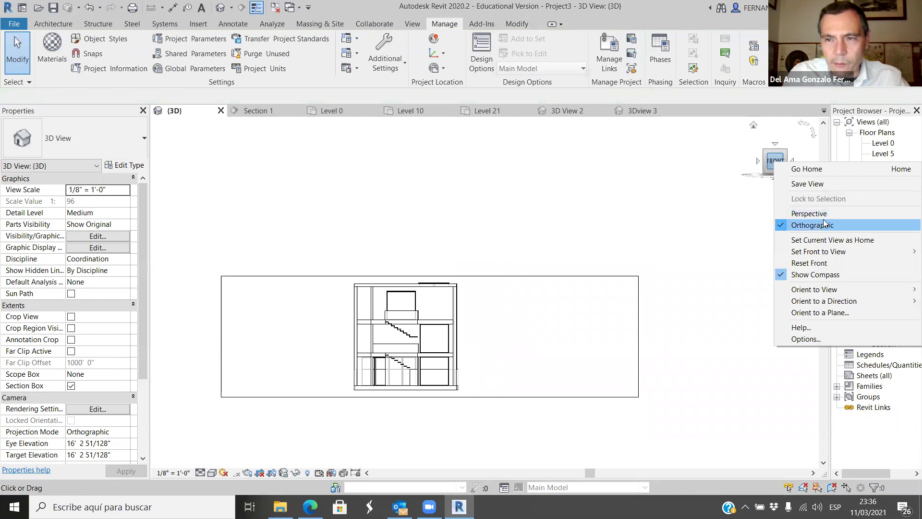
click(814, 211)
scroll(402, 412, up, 4)
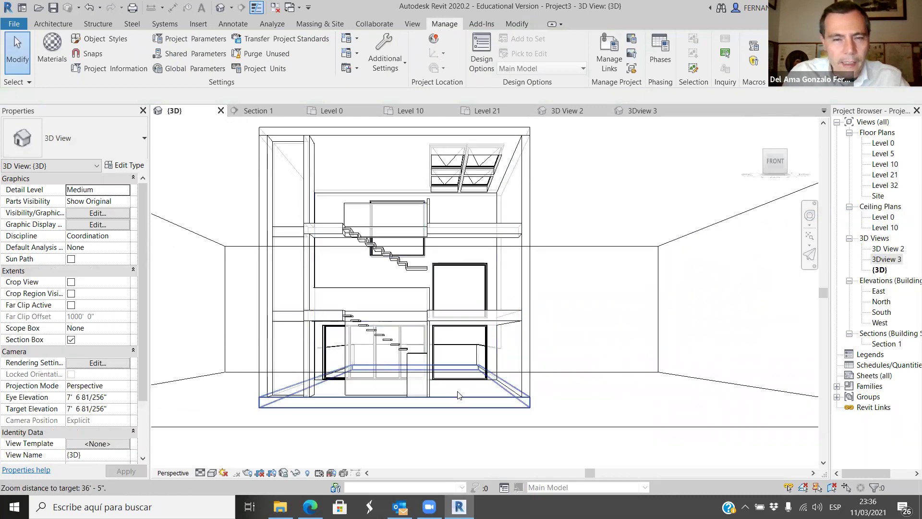
click(212, 472)
click(257, 400)
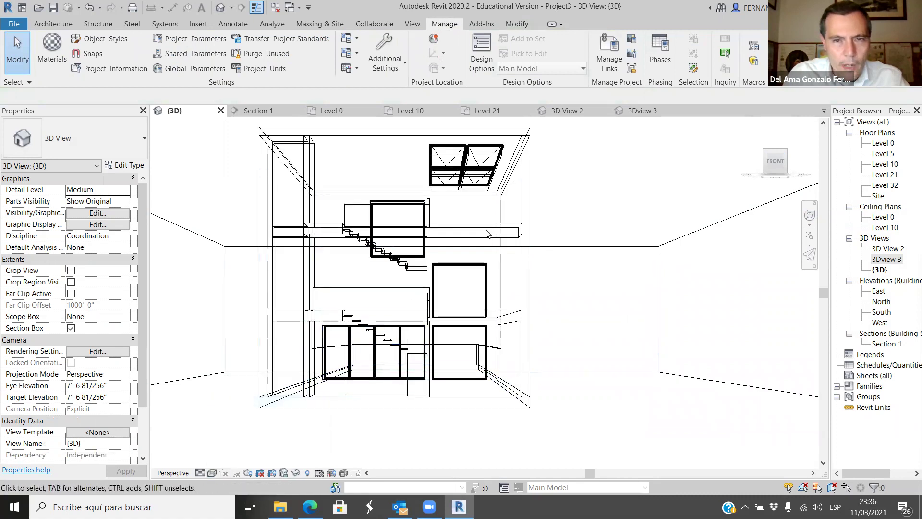
click(212, 473)
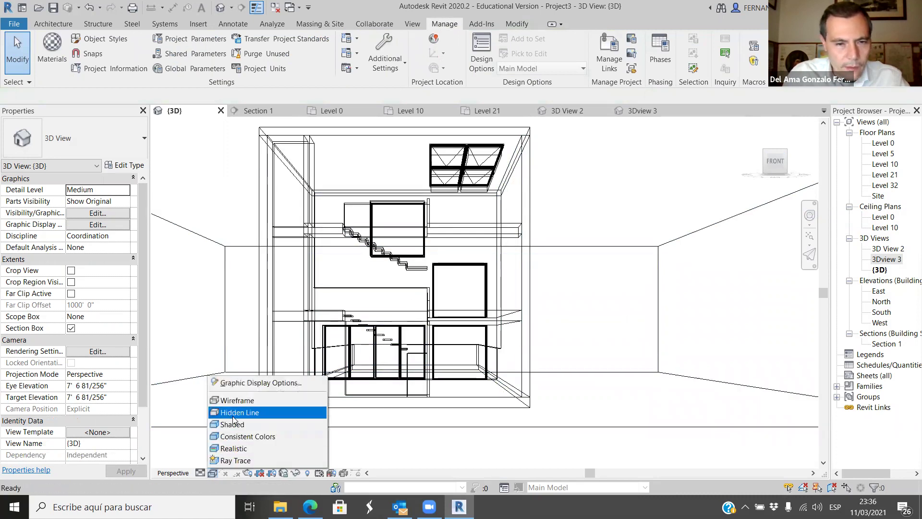
click(225, 412)
In Graphic Display Options, set transparency to 0 and turn on cast shadows.
click(212, 472)
click(259, 383)
drag(590, 119, 552, 125)
click(529, 151)
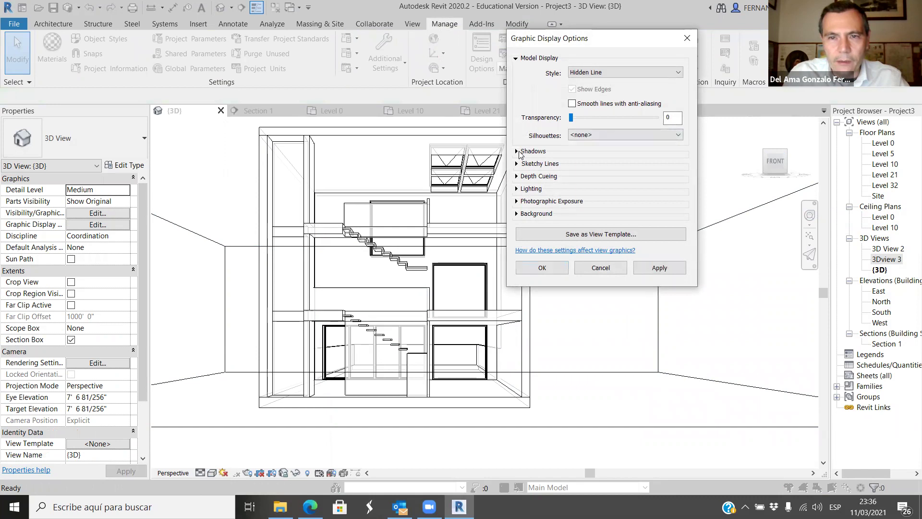
click(572, 160)
click(659, 291)
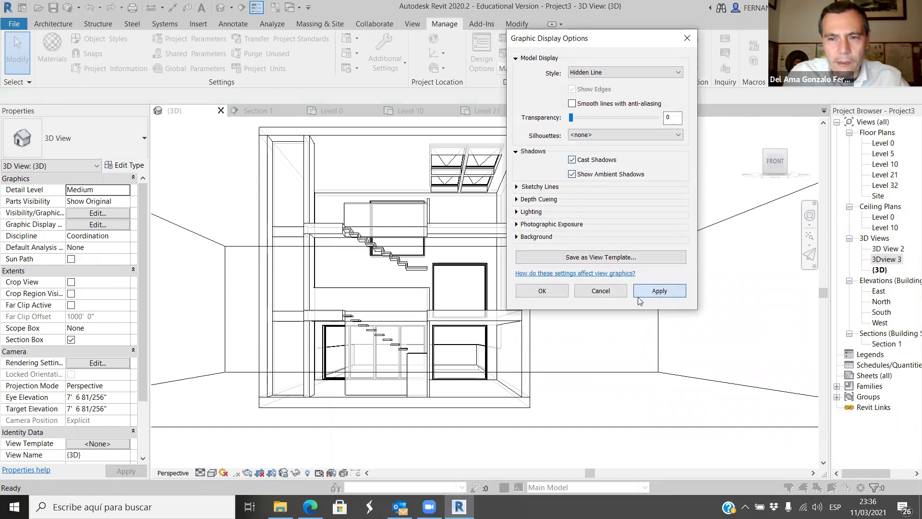
click(542, 291)
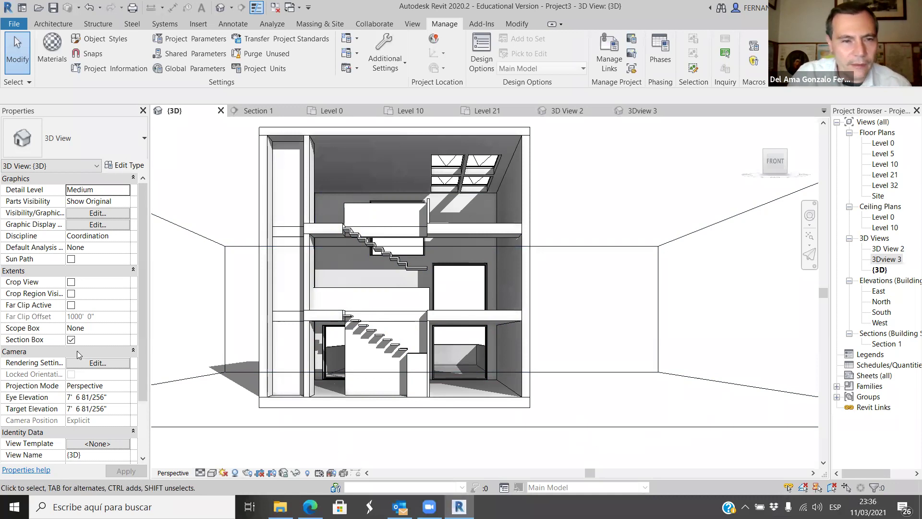
Override the Walls cut pattern with a solid near-black background fill.
click(98, 213)
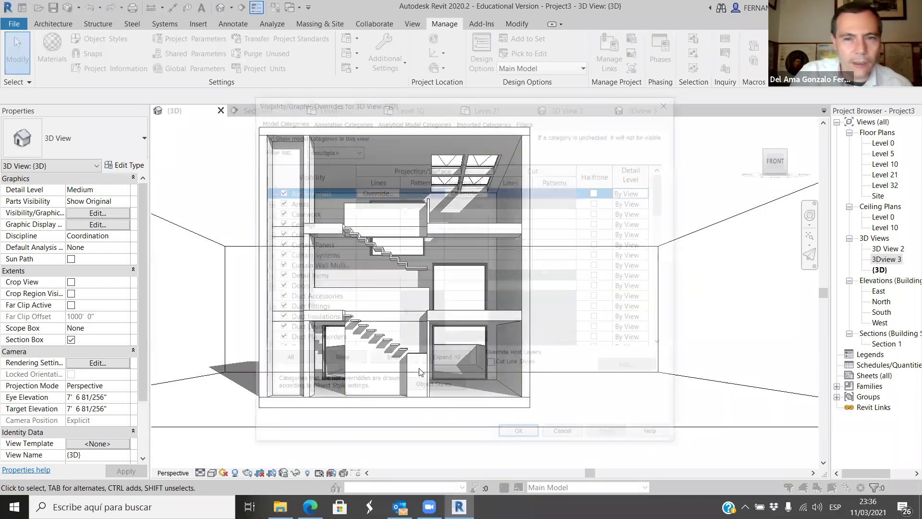
scroll(447, 310, down, 15)
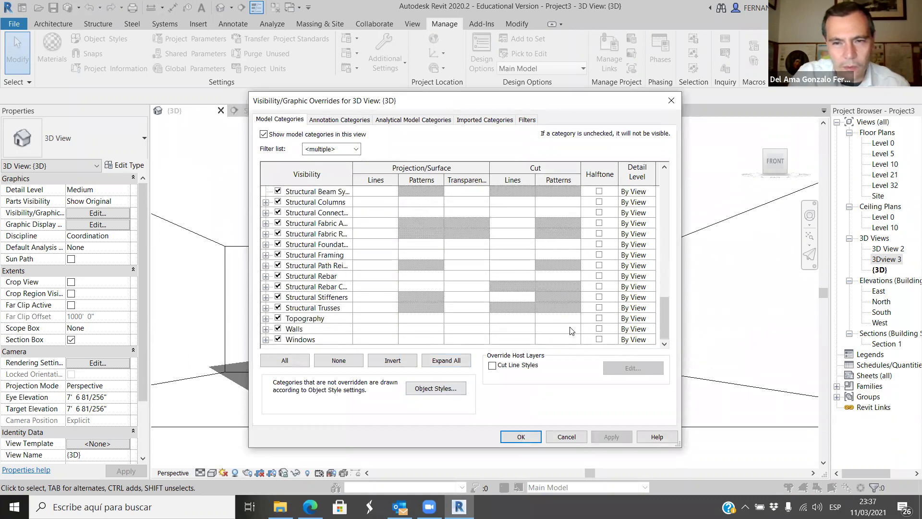
click(572, 331)
click(562, 328)
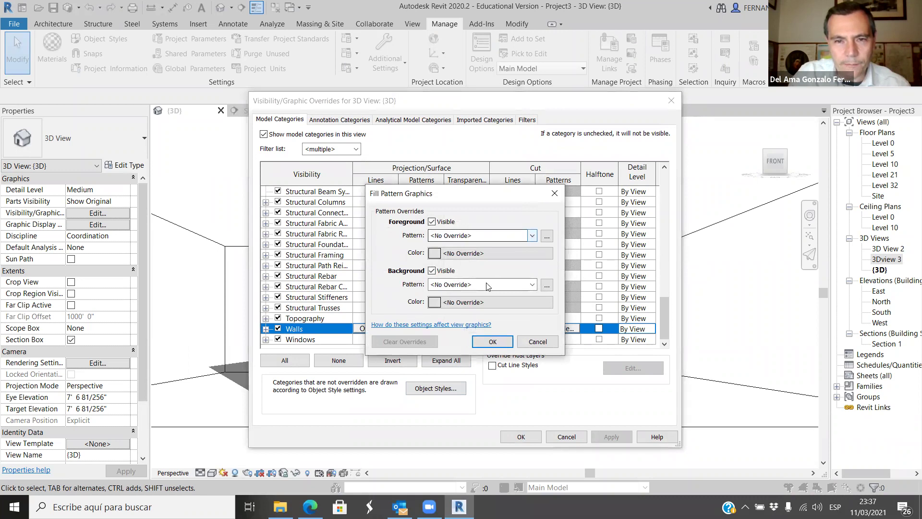
click(531, 286)
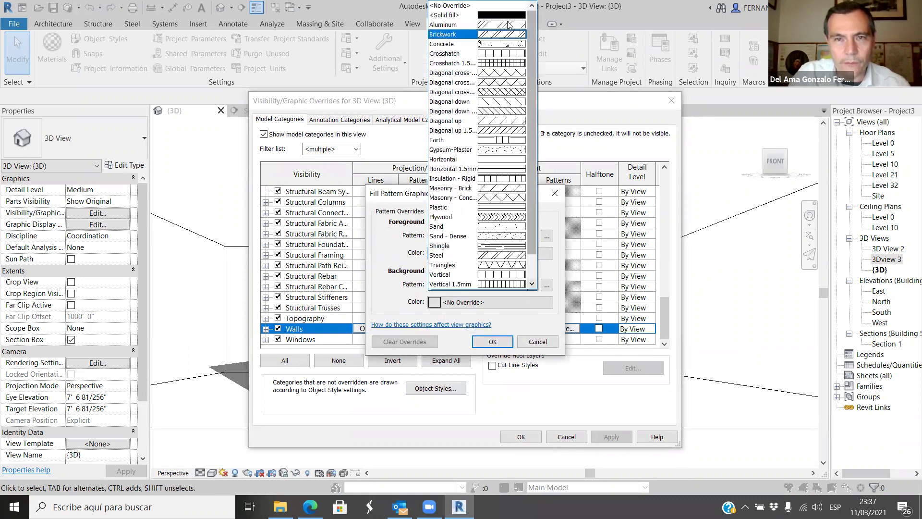
click(461, 25)
click(441, 306)
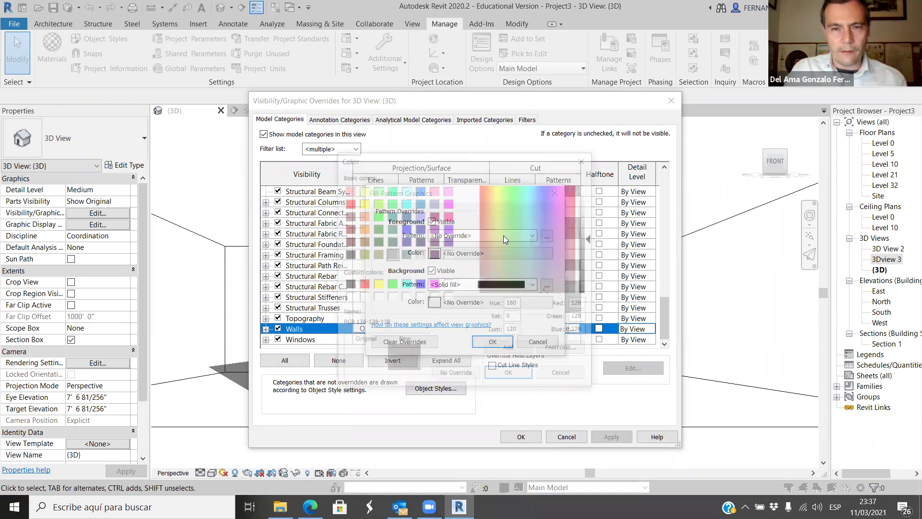
drag(596, 238, 595, 293)
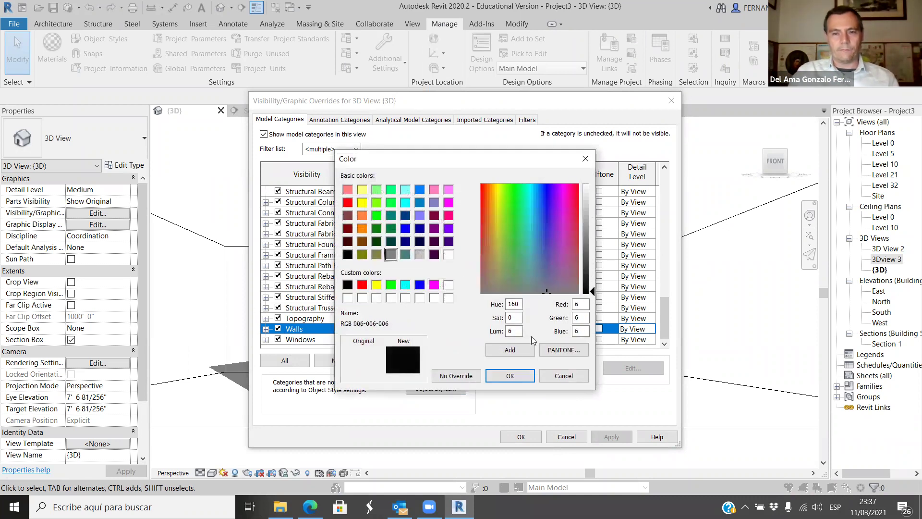
click(510, 375)
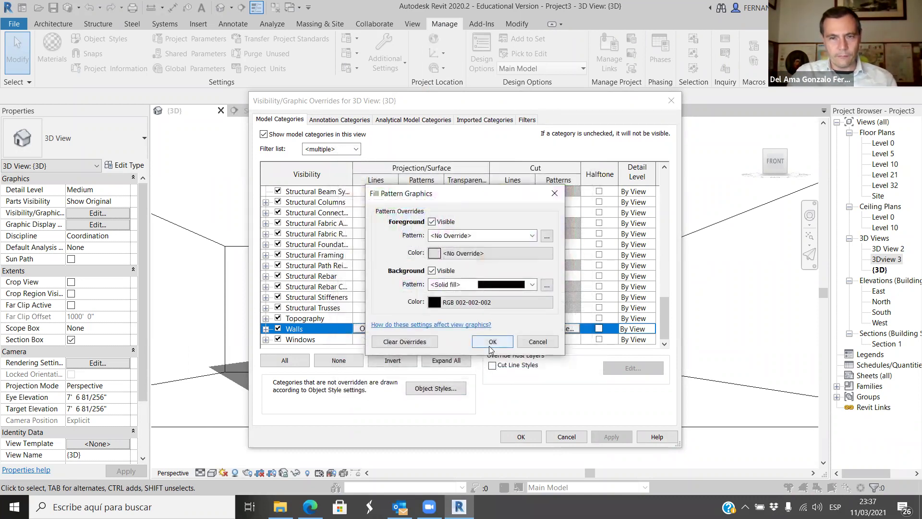
click(492, 342)
Give the Roofs cut pattern a solid black background fill.
scroll(482, 285, up, 4)
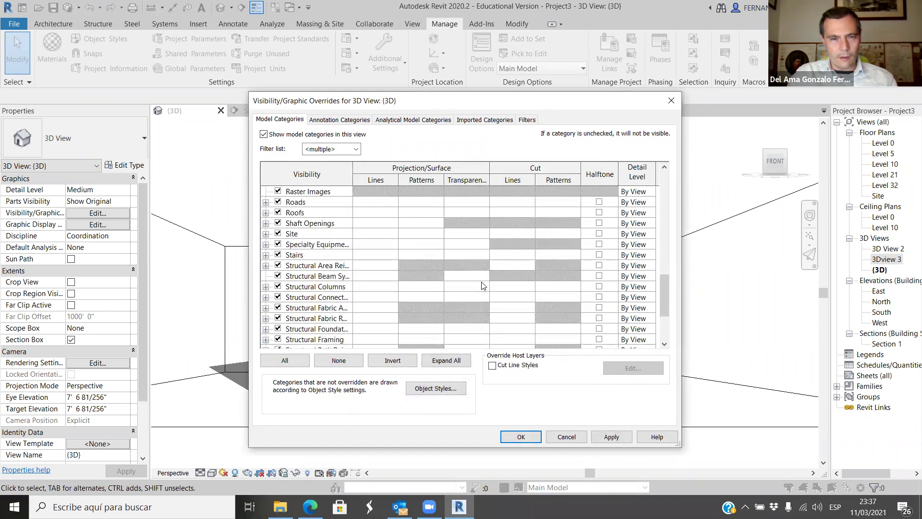
click(567, 236)
click(565, 234)
click(533, 284)
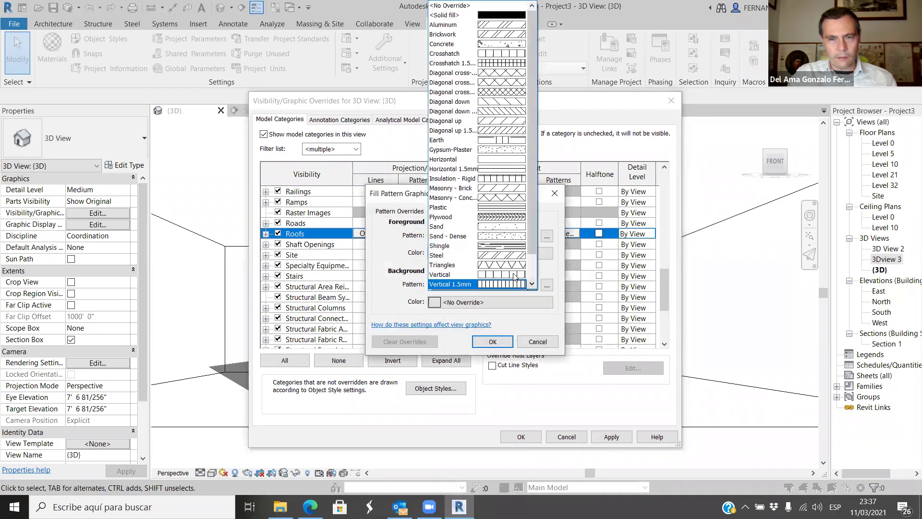
click(497, 18)
click(497, 302)
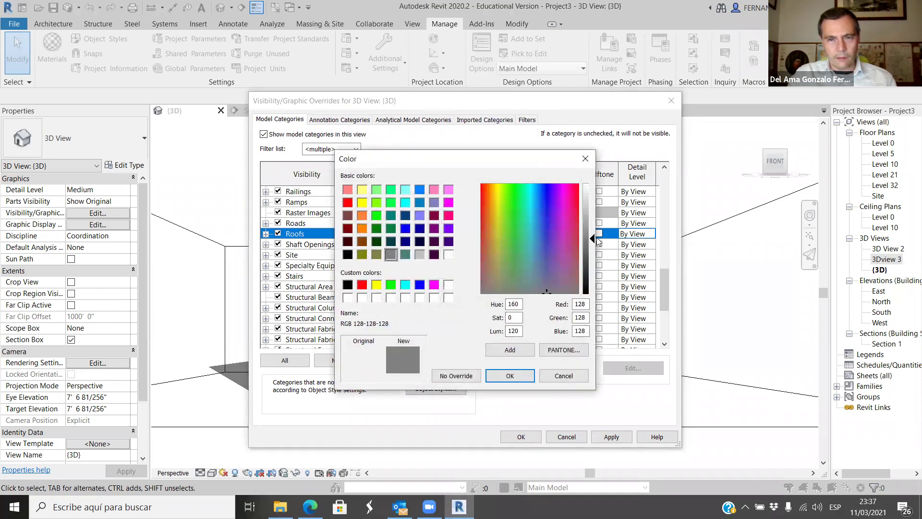
drag(591, 240, 593, 294)
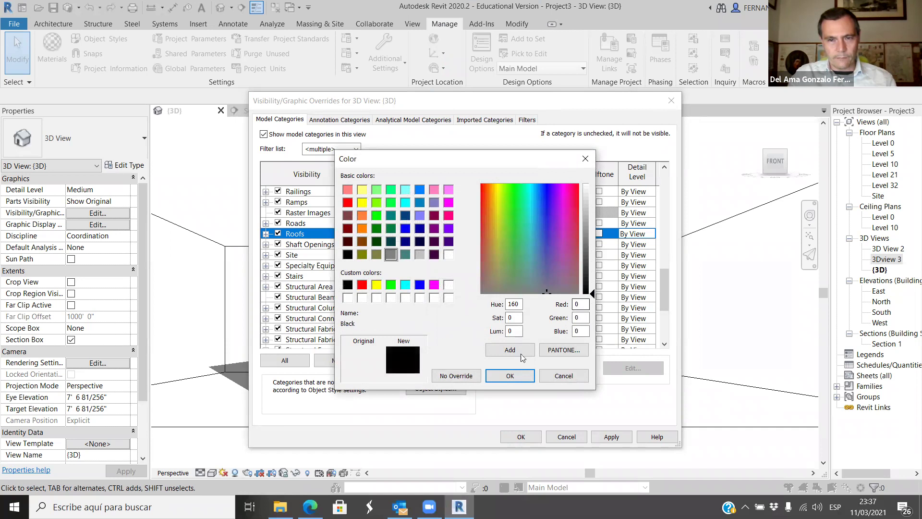
click(510, 375)
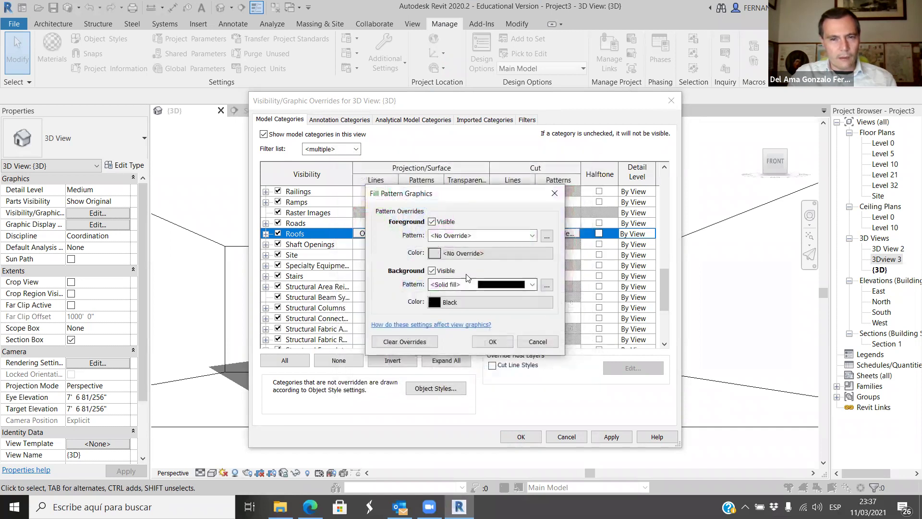
key(Return)
Give the Floors cut pattern a solid black background fill and apply the overrides.
scroll(528, 267, up, 5)
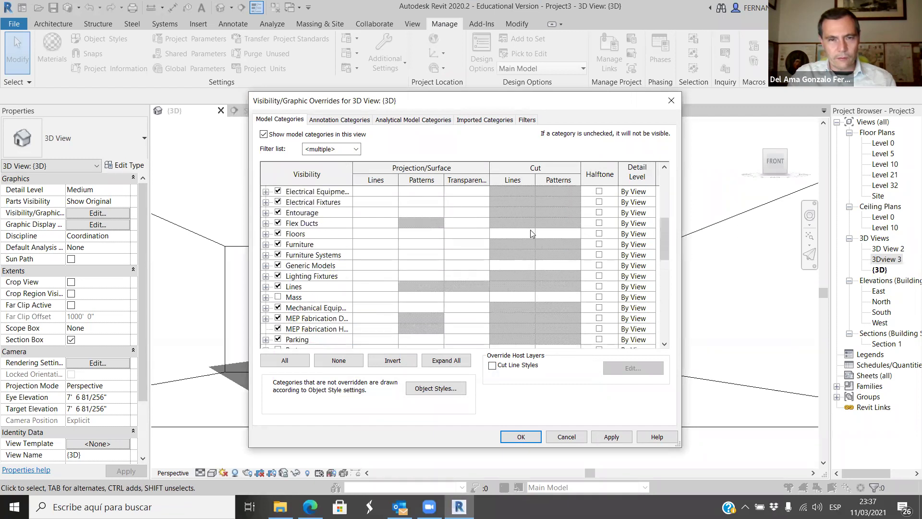
click(562, 233)
click(561, 235)
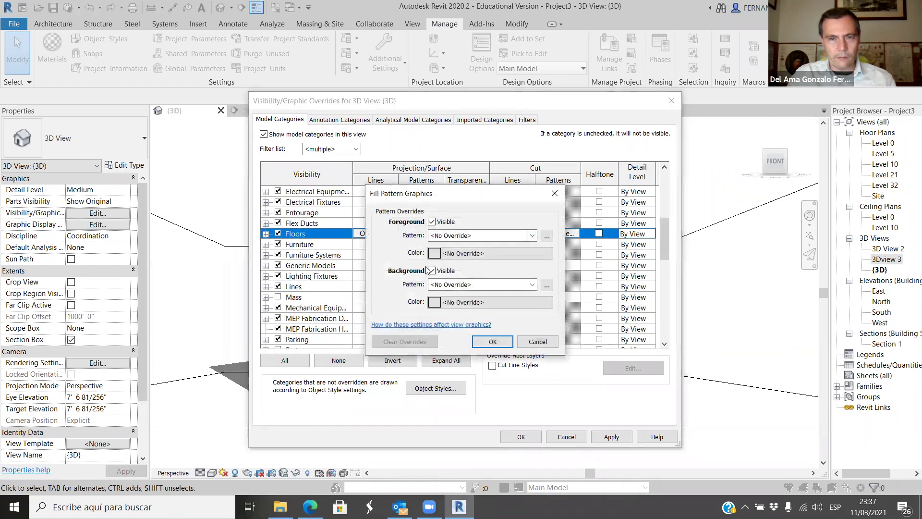
click(532, 285)
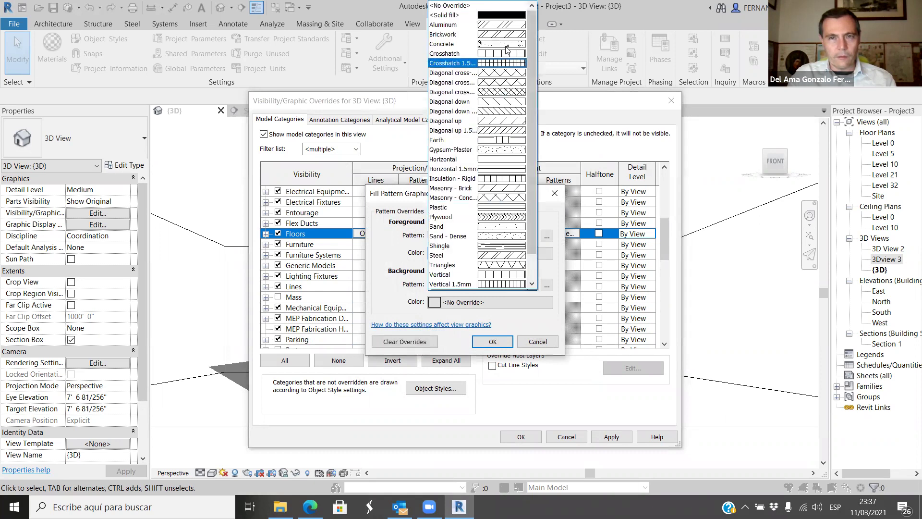
click(480, 15)
click(446, 302)
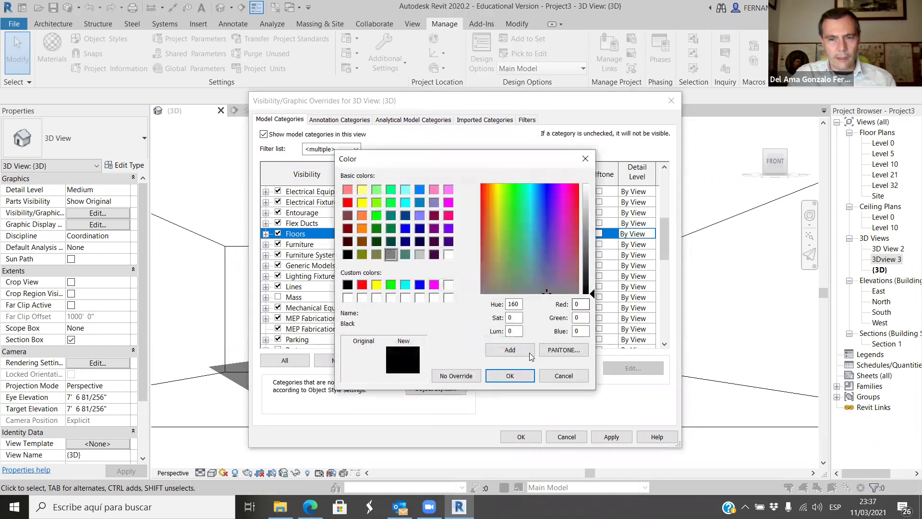
click(510, 376)
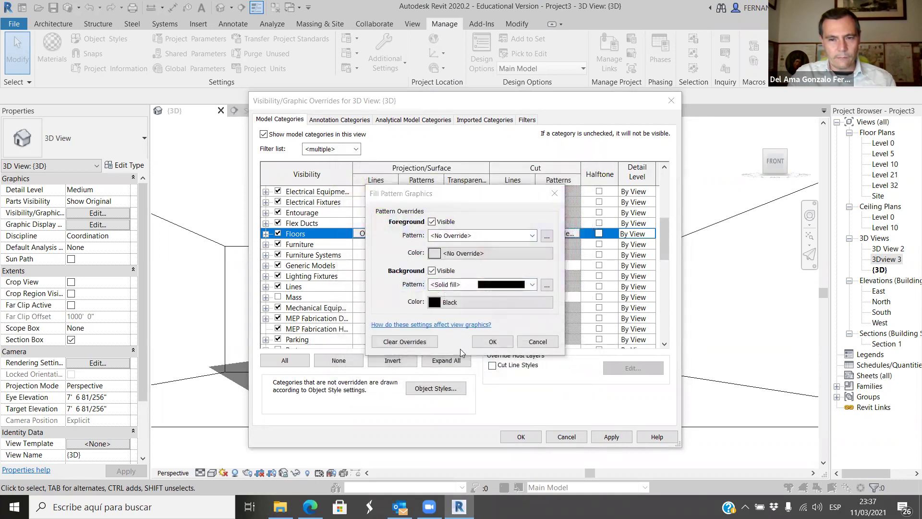
click(484, 345)
click(532, 433)
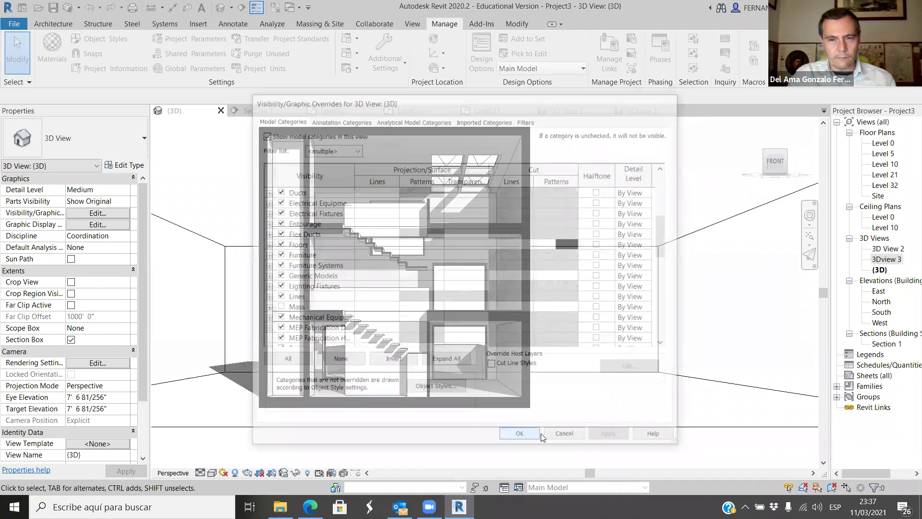
scroll(471, 386, up, 4)
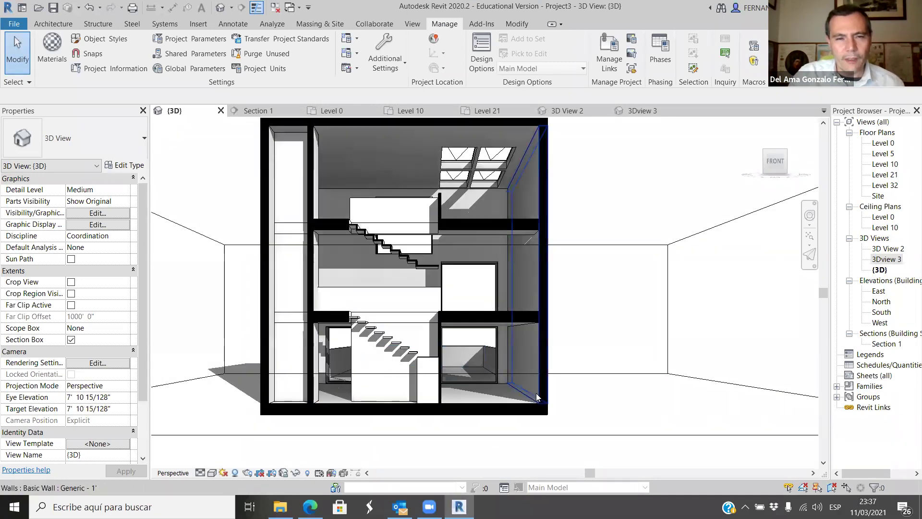
click(571, 111)
click(648, 110)
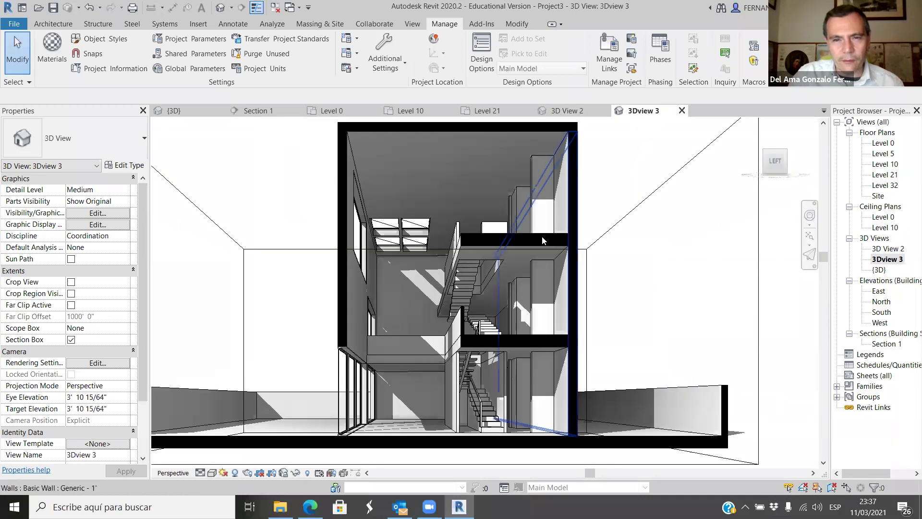
click(188, 111)
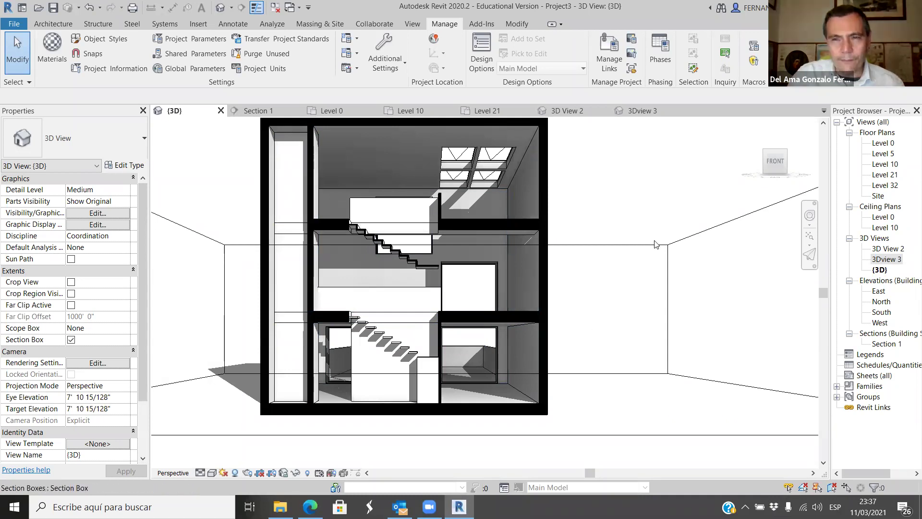
click(664, 113)
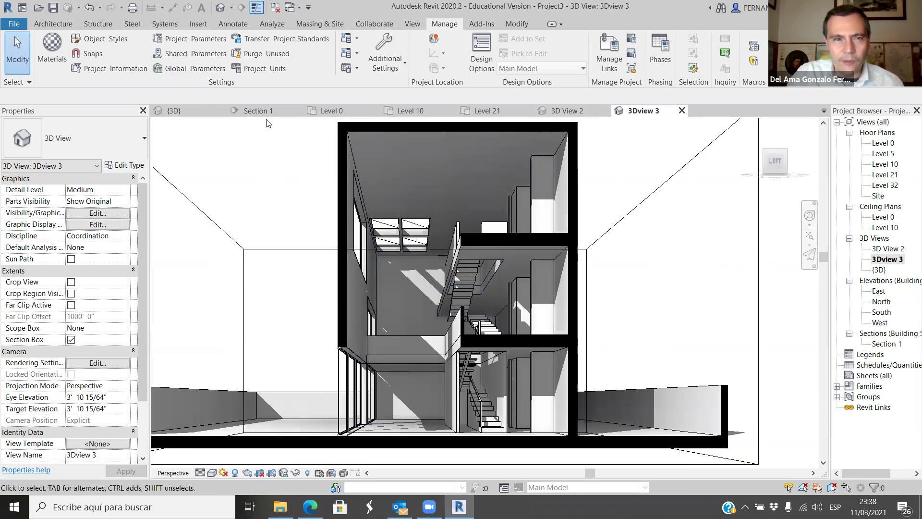
click(201, 114)
scroll(451, 379, down, 2)
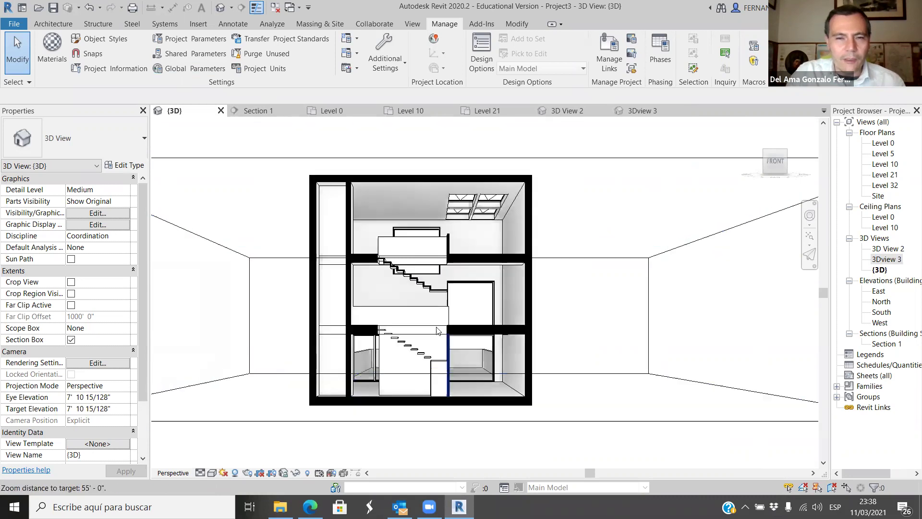
scroll(438, 325, up, 2)
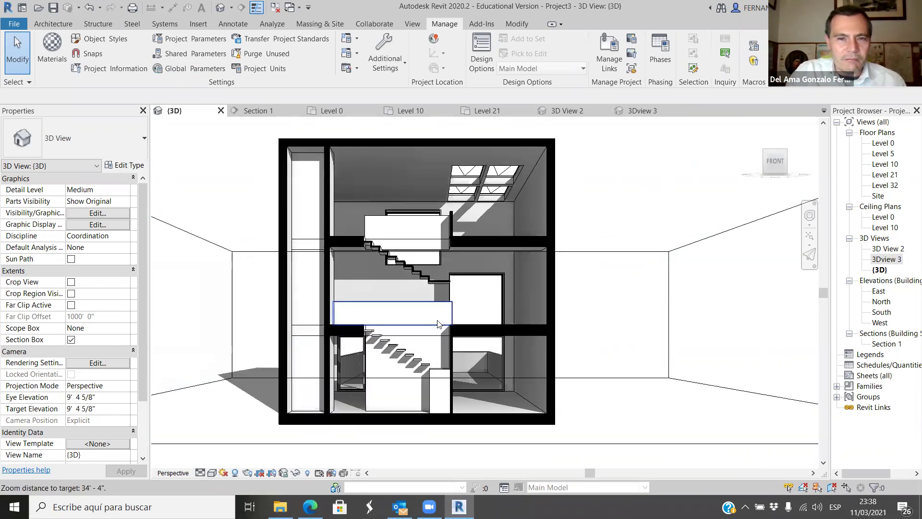
Return to the default {3D} view and switch it to orthographic projection.
click(648, 112)
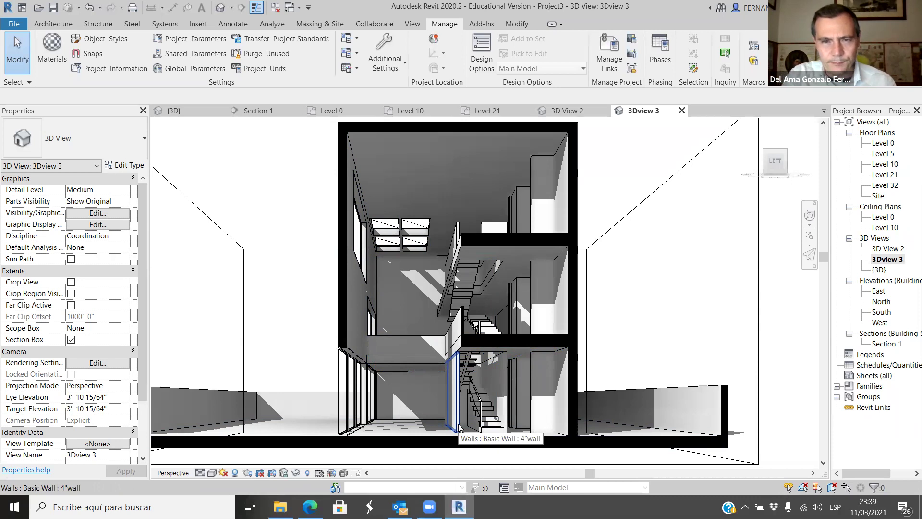
click(194, 115)
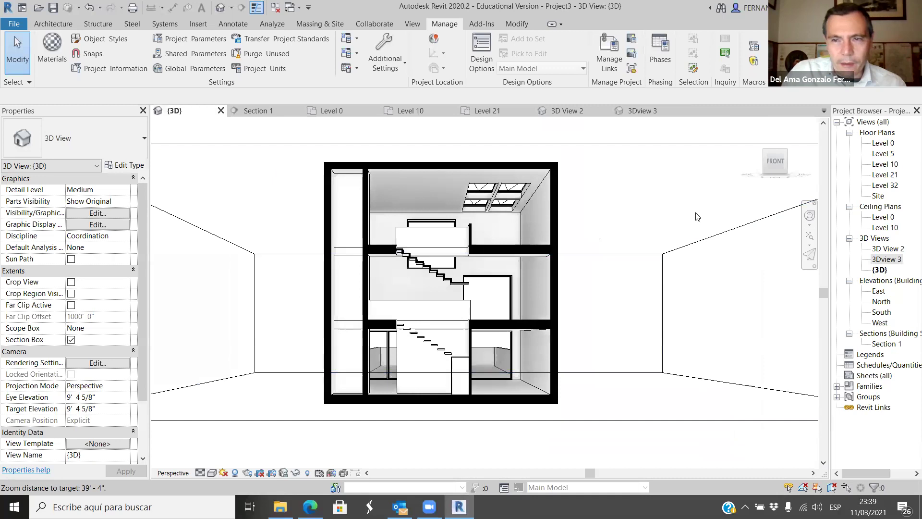
right_click(777, 170)
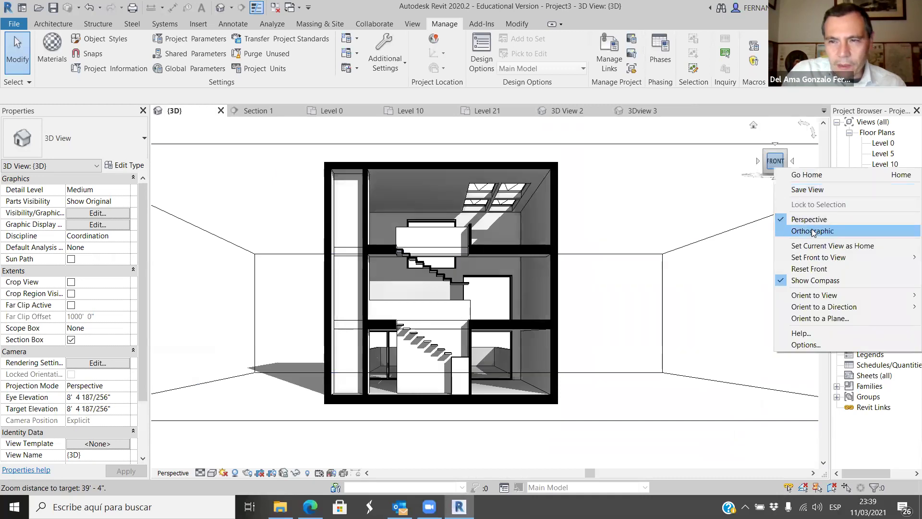
click(813, 232)
scroll(535, 370, down, 3)
Orbit the orthographic house and its section box to an isometric angle.
shift+middle_drag(528, 366, 561, 332)
click(514, 280)
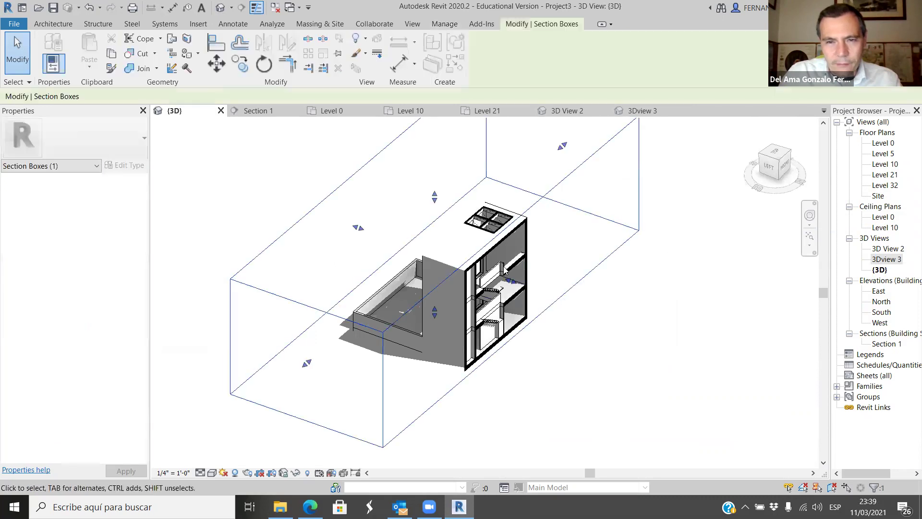
shift+middle_drag(514, 281, 528, 337)
scroll(513, 323, up, 4)
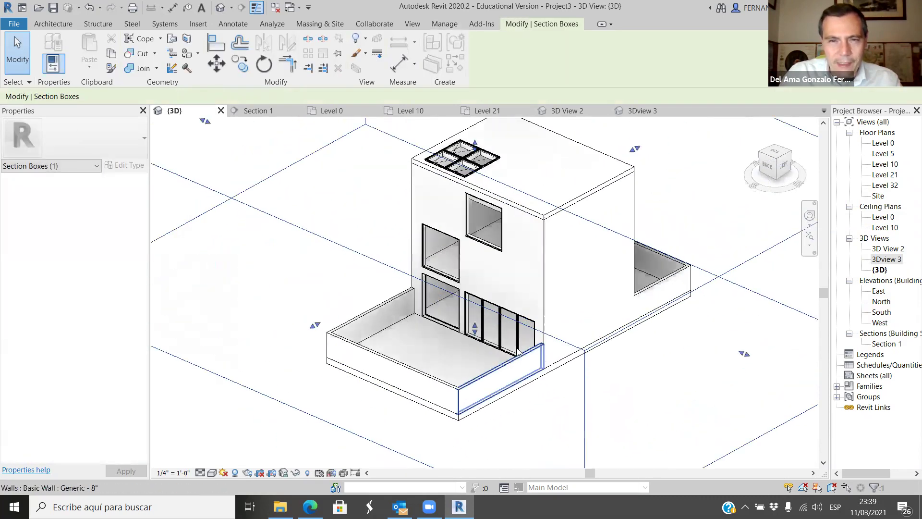
scroll(513, 323, up, 1)
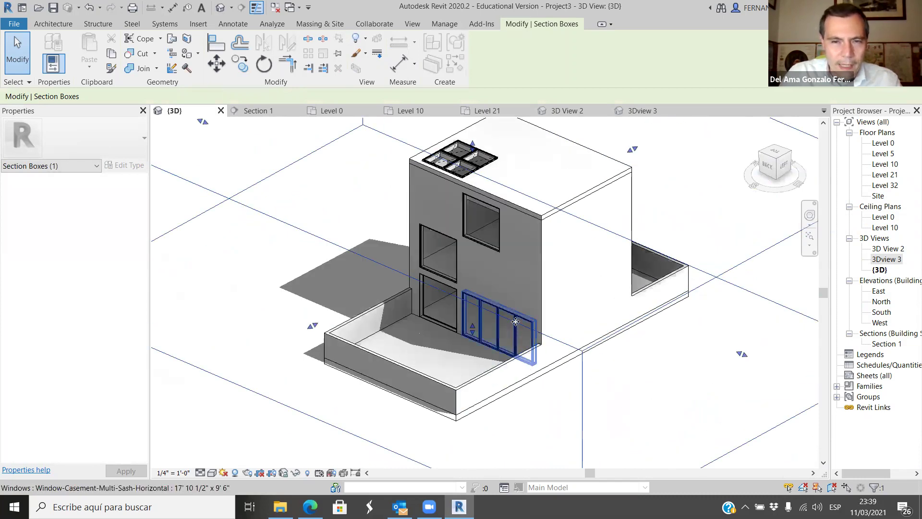
shift+middle_drag(560, 343, 504, 307)
middle_drag(546, 411, 571, 385)
scroll(580, 331, down, 2)
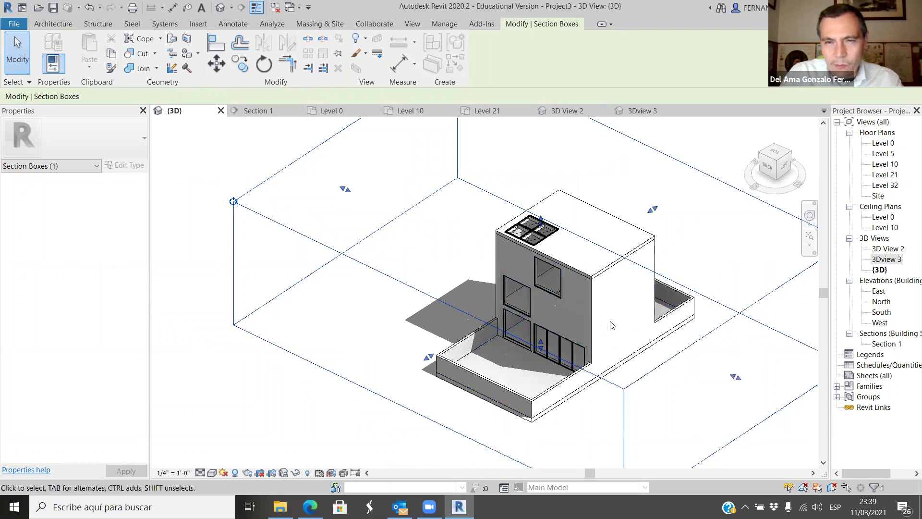
scroll(408, 199, down, 2)
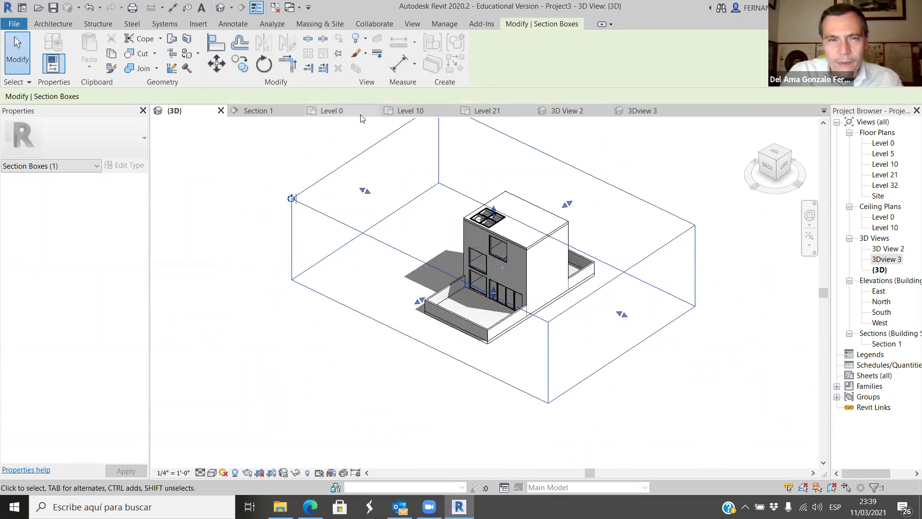
click(331, 111)
Place a new camera on the Level 0 plan aimed at the house, creating 3D View 1.
scroll(456, 270, down, 3)
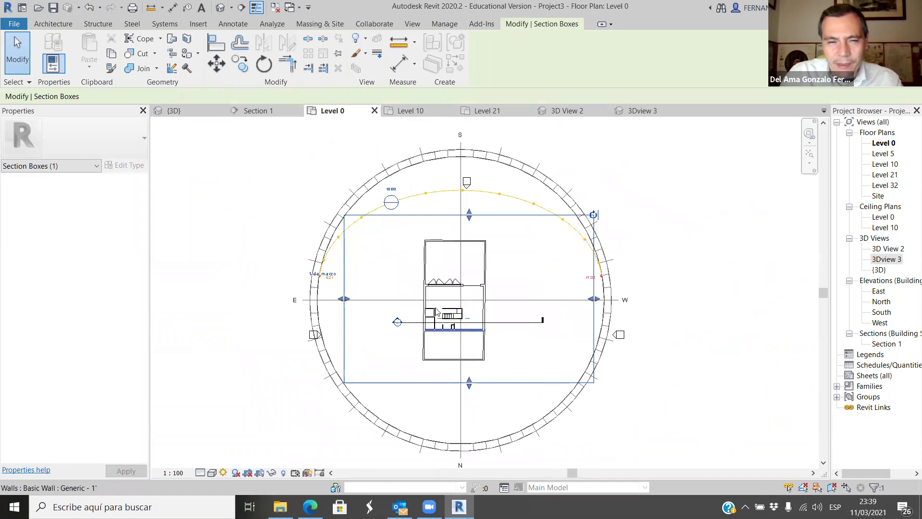
scroll(447, 285, up, 3)
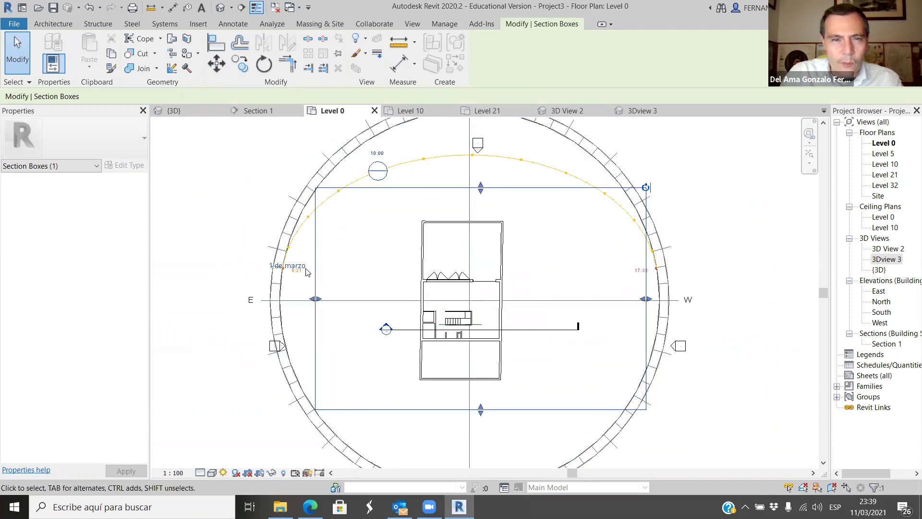
scroll(308, 272, down, 2)
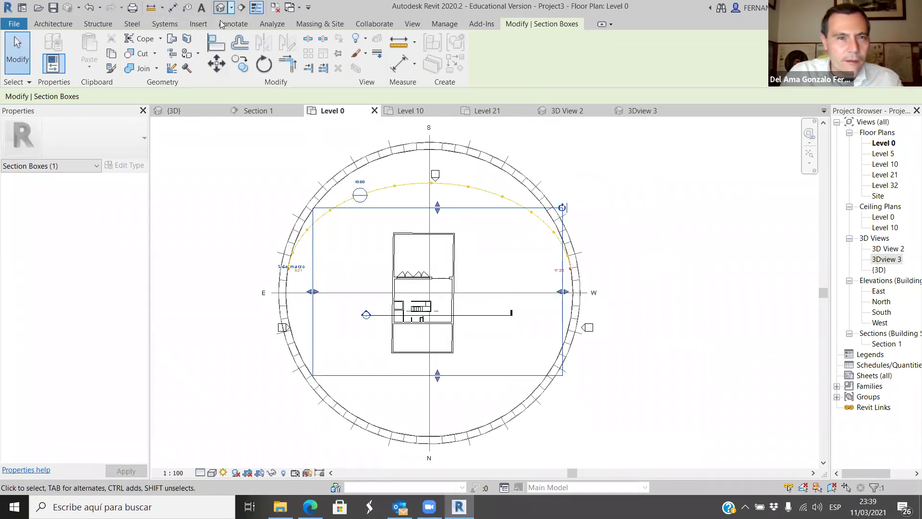
click(231, 7)
click(246, 39)
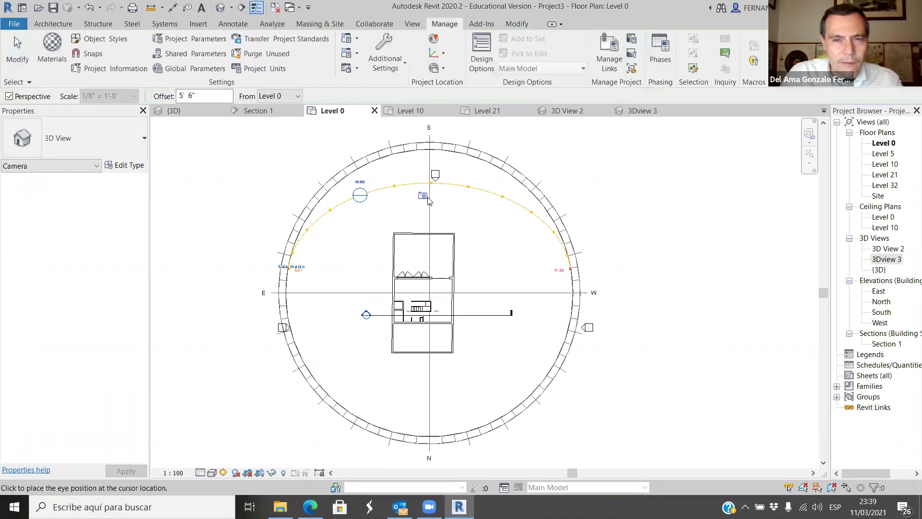
click(508, 186)
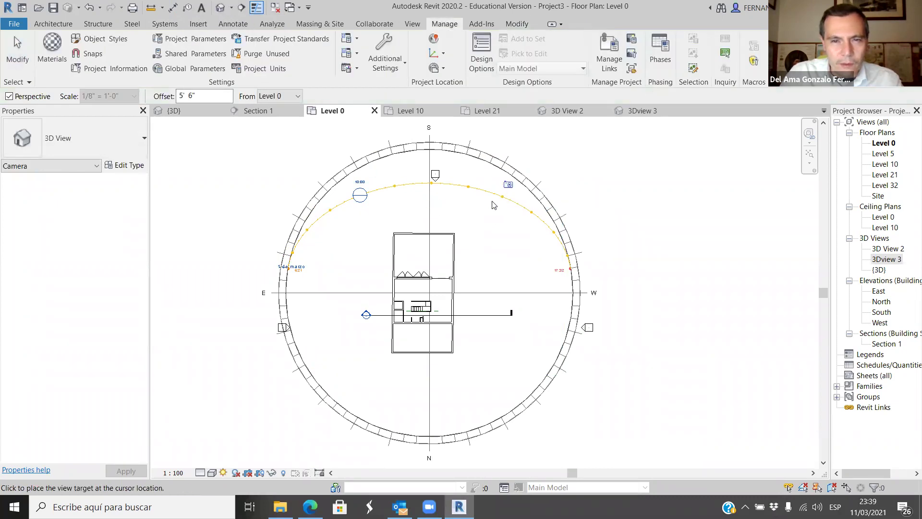
click(353, 372)
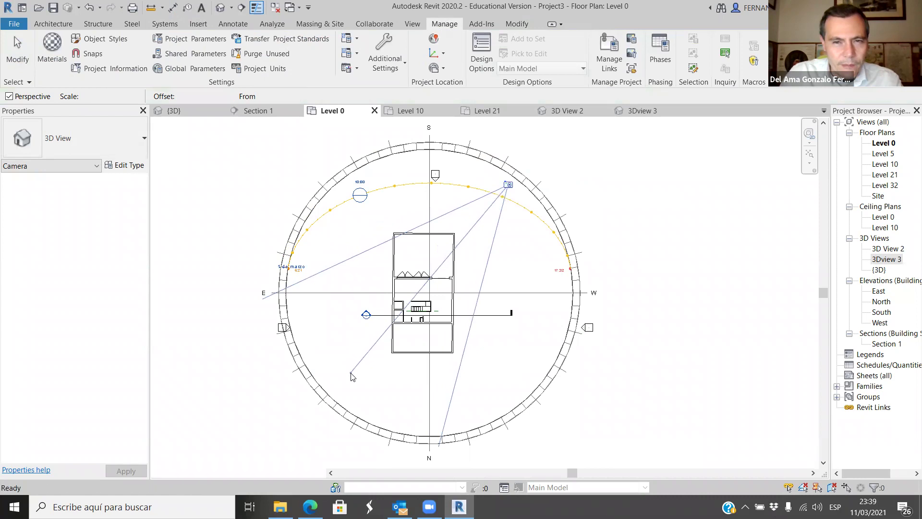
Extend the camera crop region upward, rightward and at the bottom to frame the building.
scroll(345, 365, down, 3)
drag(428, 227, 428, 176)
drag(550, 291, 590, 292)
drag(448, 408, 450, 381)
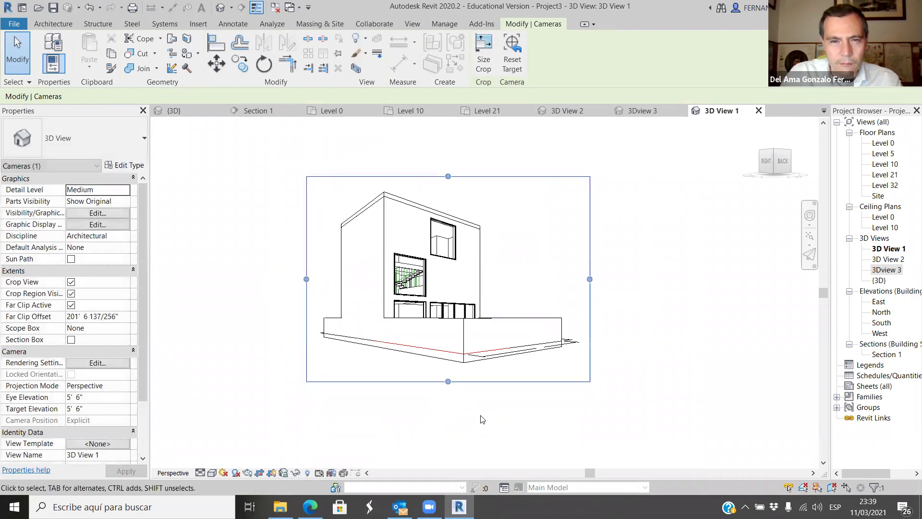
click(531, 267)
Go to the 3Dview 3 section perspective, then switch over to the web browser.
scroll(532, 267, up, 2)
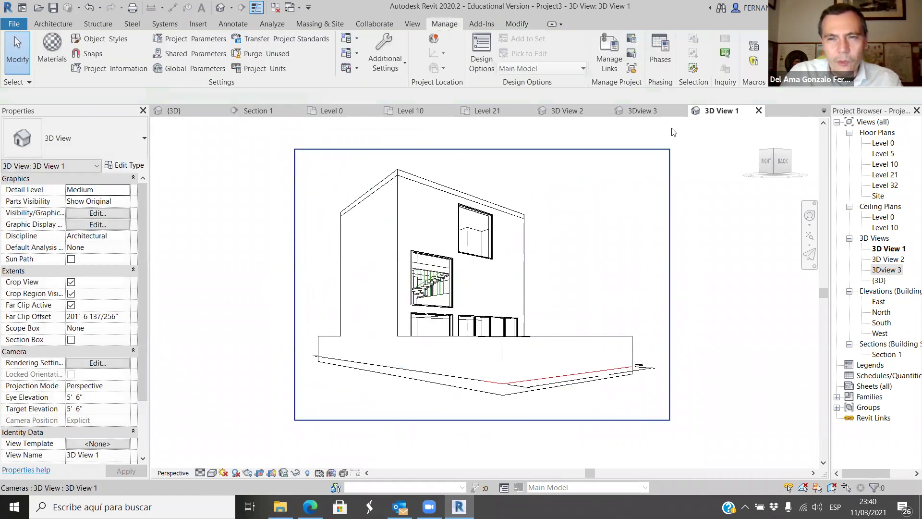
click(642, 110)
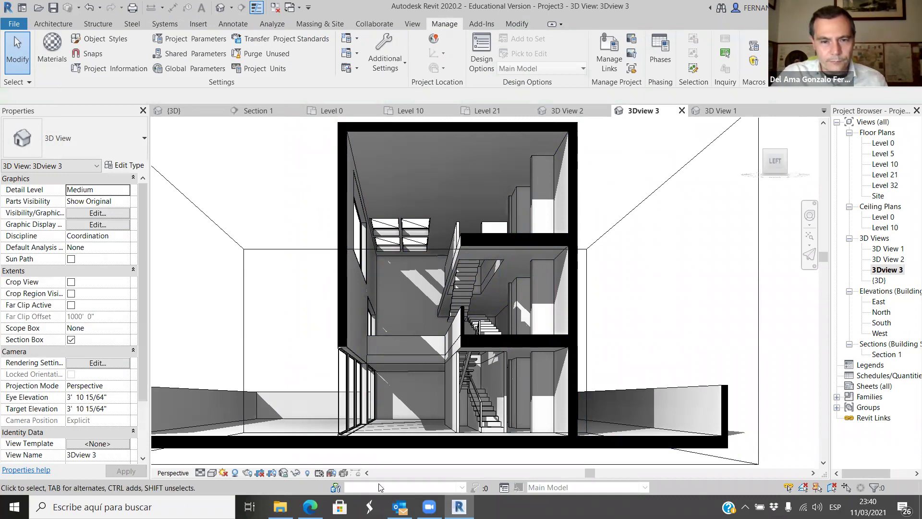
click(310, 507)
In a new tab, search Bing images for 'section perspectives'.
key(ctrl+t)
text(sec)
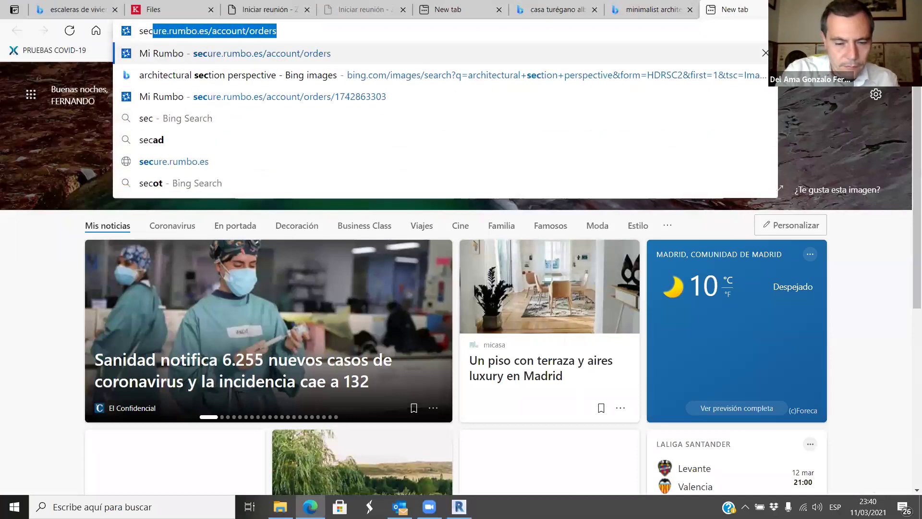
text(tion perspec)
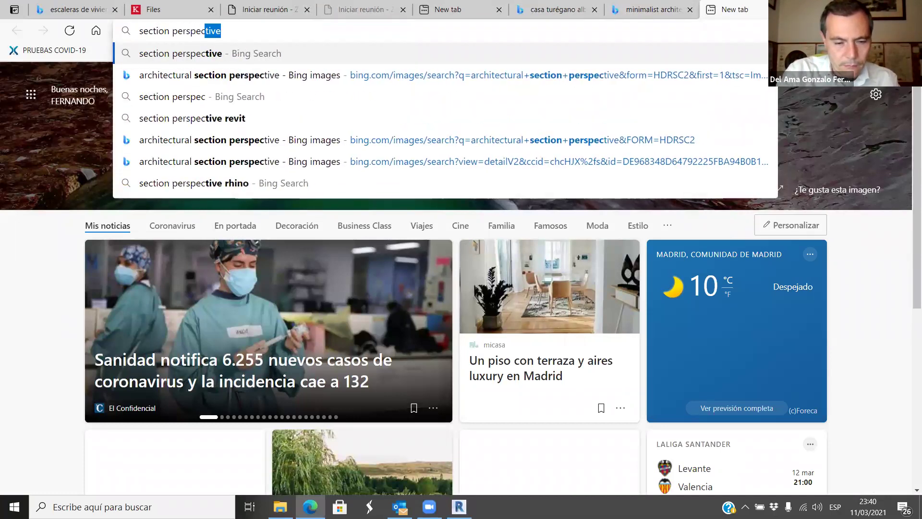
text(tives)
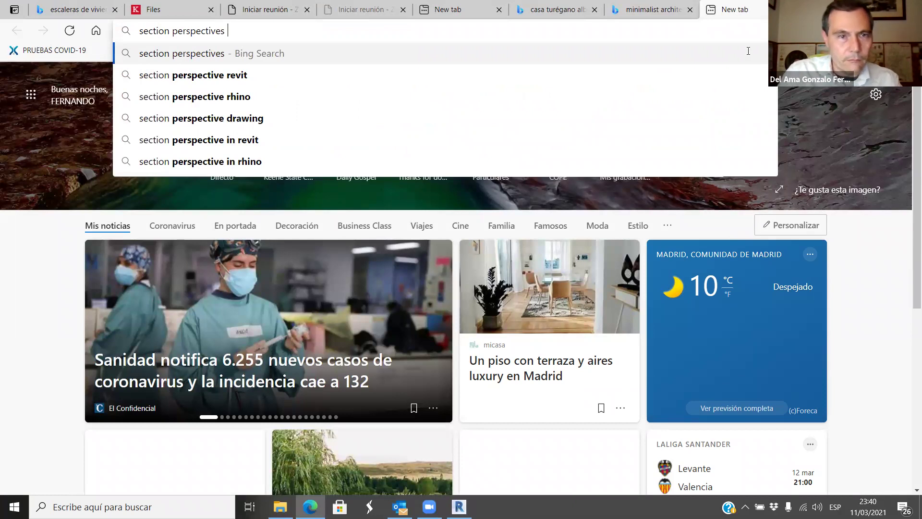
click(310, 75)
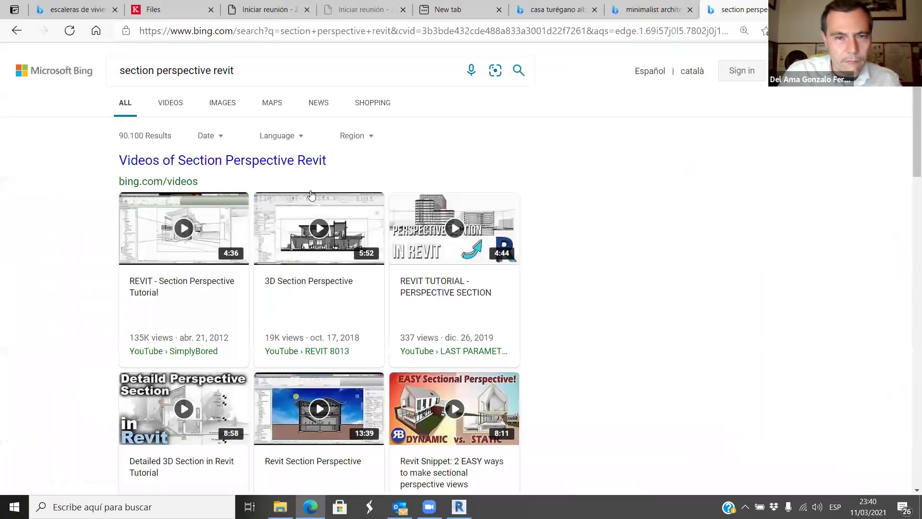
click(211, 110)
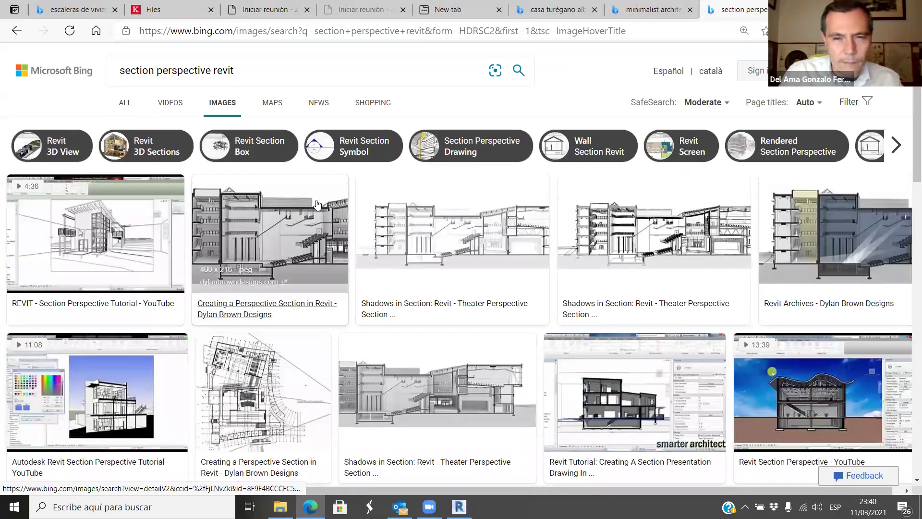
scroll(619, 363, down, 4)
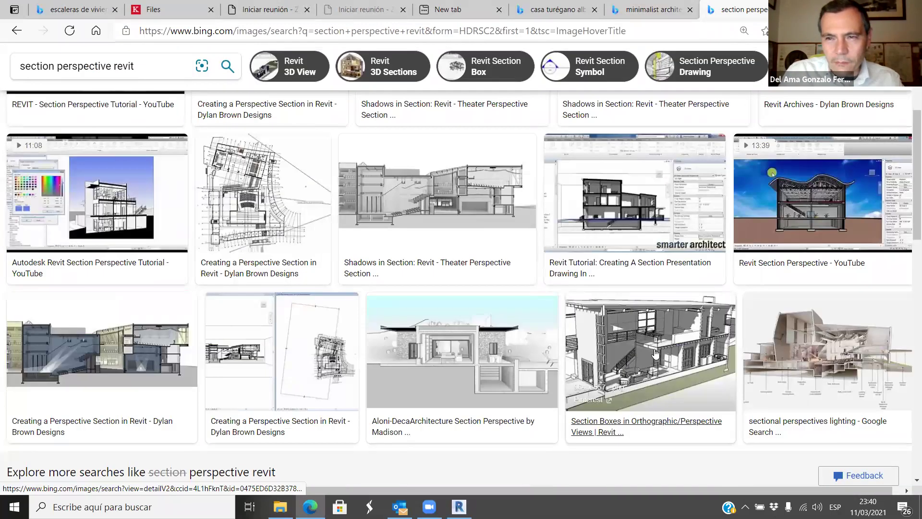
scroll(655, 354, up, 3)
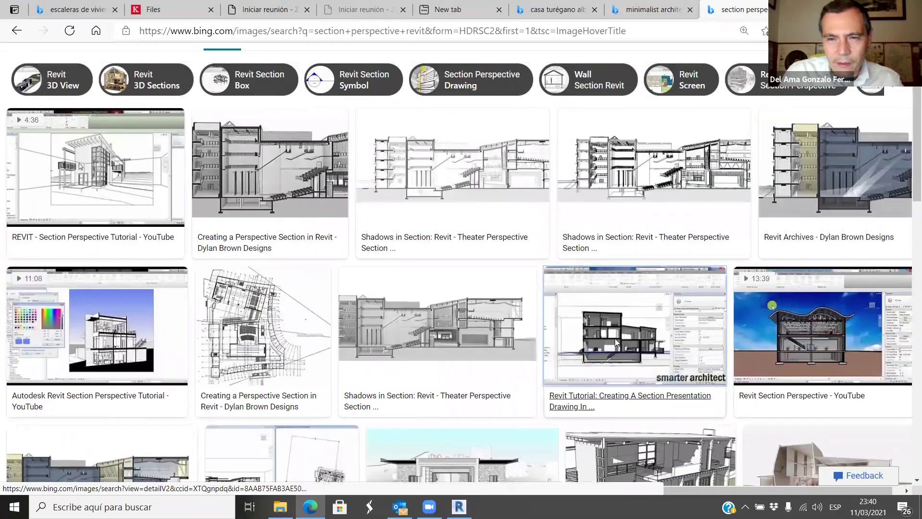
Enlarge and browse the smarter architect, Platform-L and theater section perspective examples.
click(614, 338)
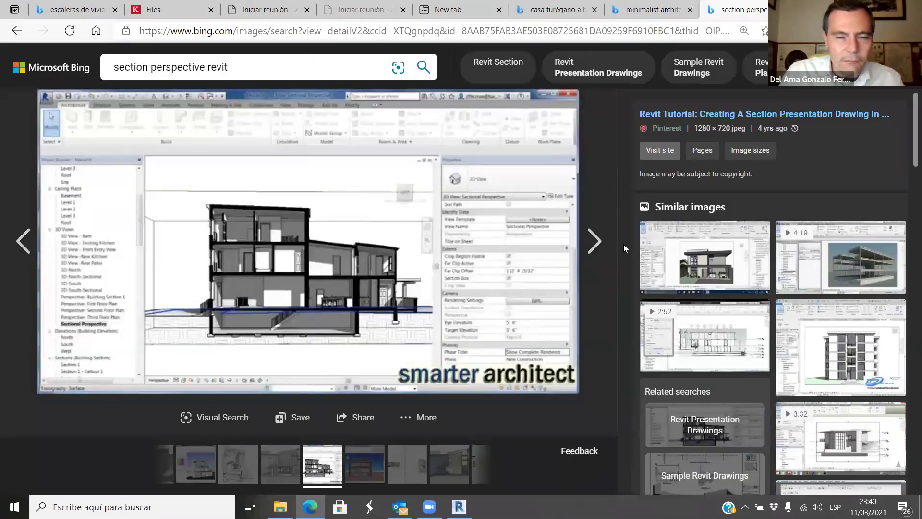
key(Escape)
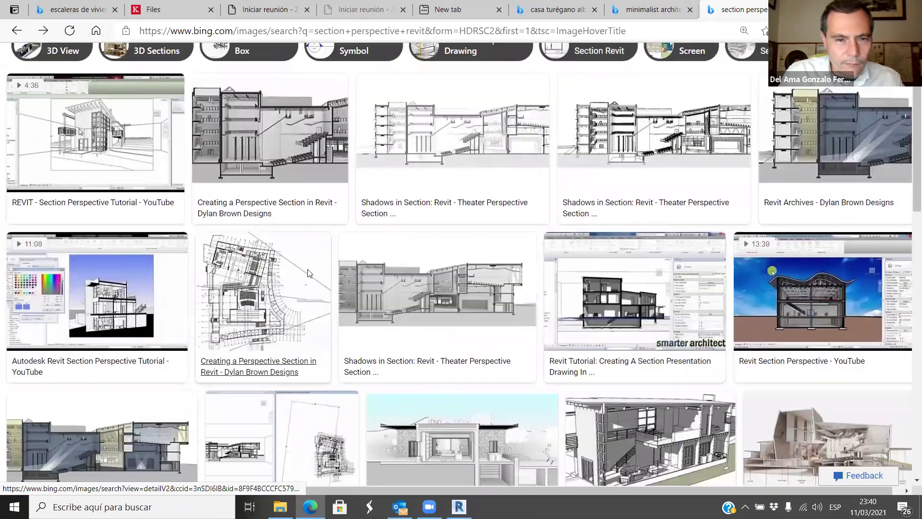
scroll(310, 288, down, 3)
scroll(362, 408, down, 6)
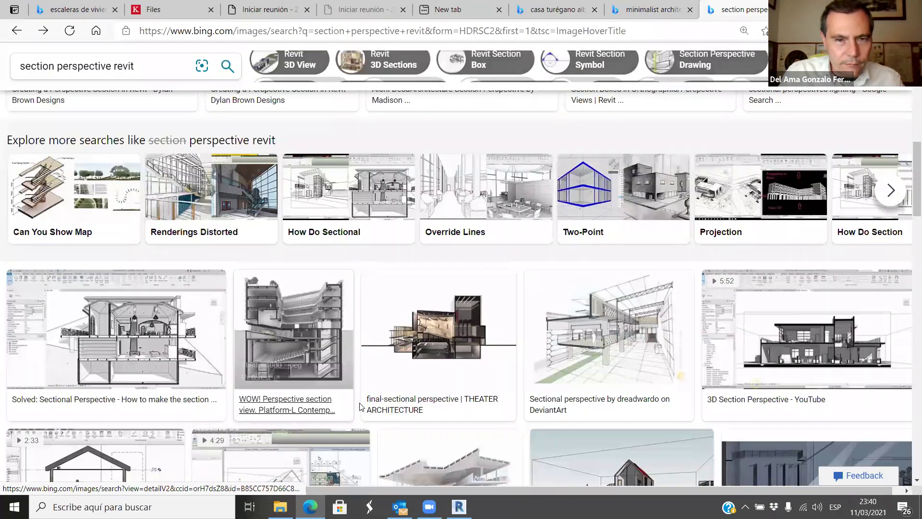
click(237, 278)
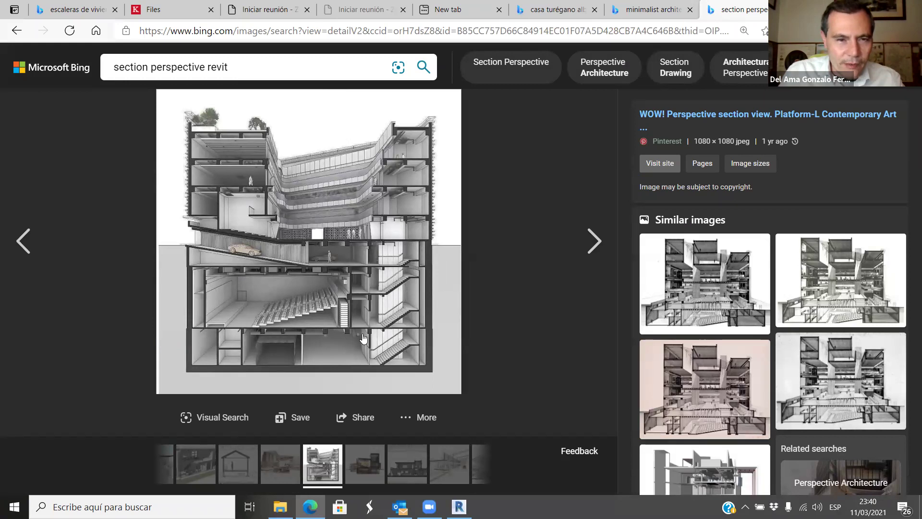
click(680, 290)
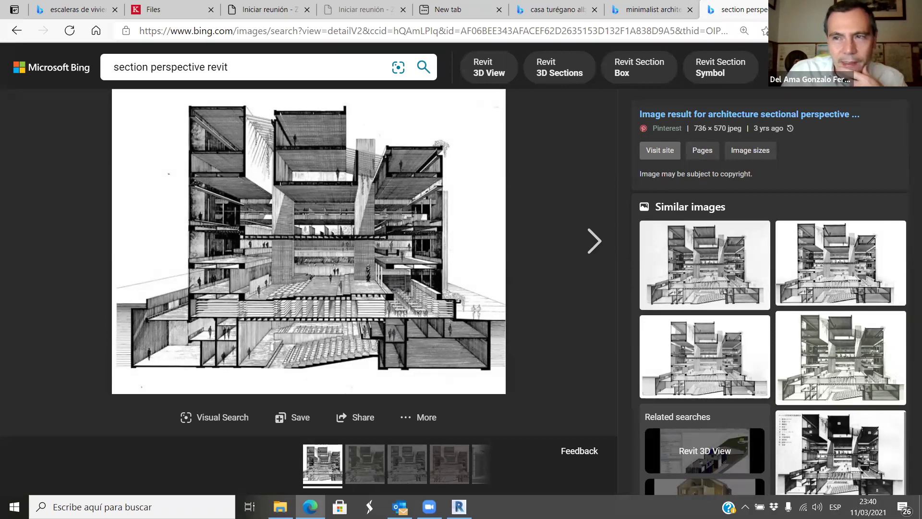
key(Escape)
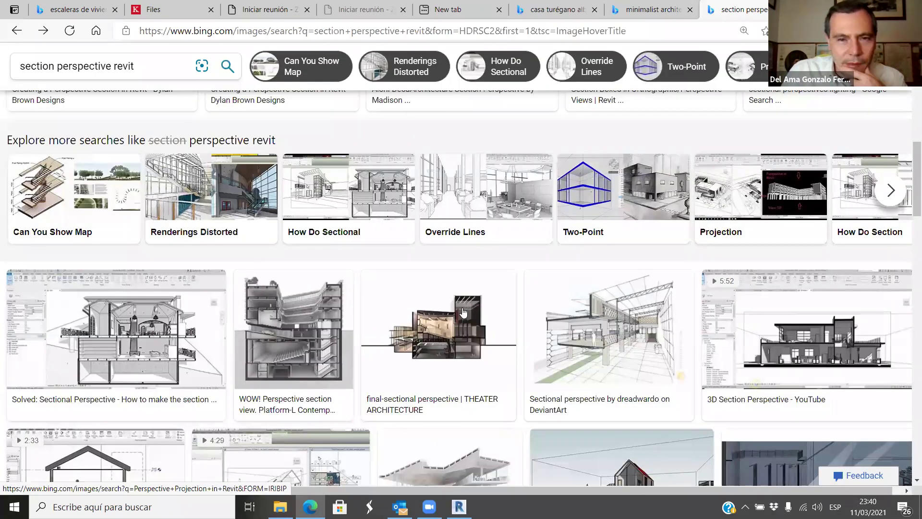
key(Return)
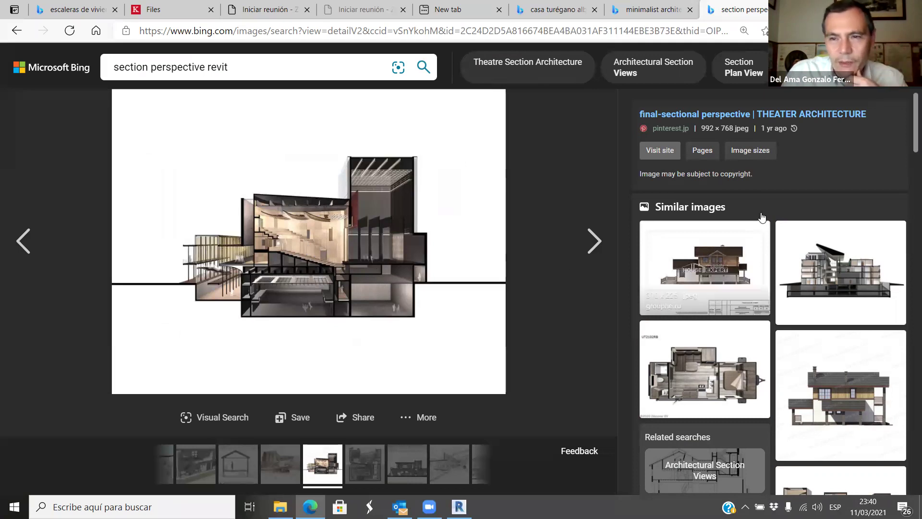
click(874, 82)
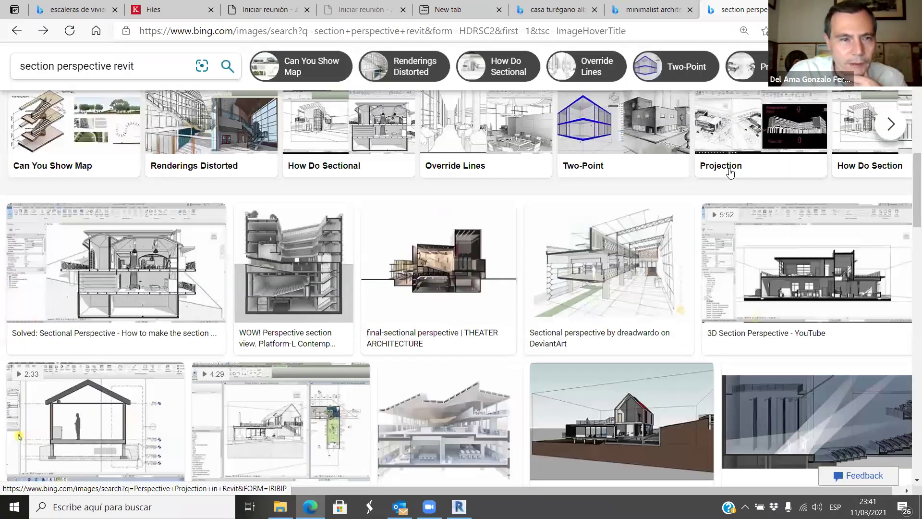
scroll(407, 267, down, 6)
scroll(450, 196, up, 1)
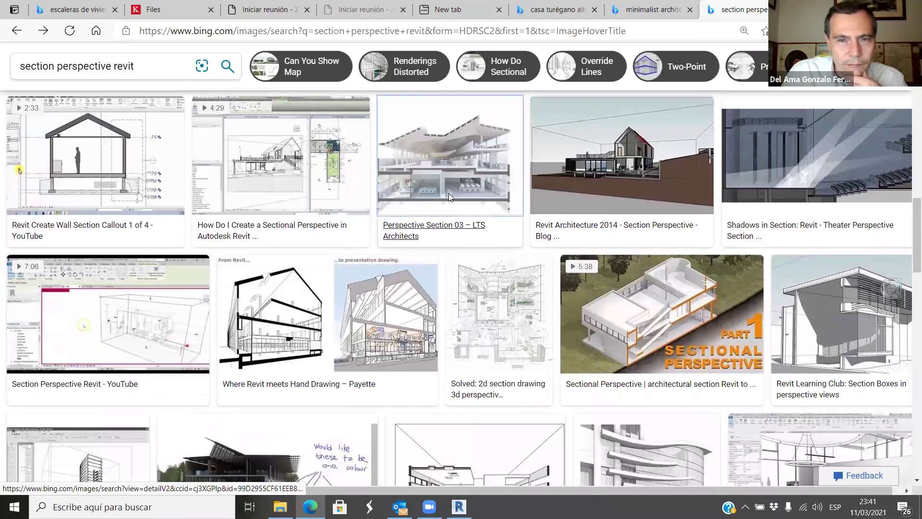
View the LTS Architects, Revit 2014 and Revit Learning Club examples, then return to Revit.
click(448, 193)
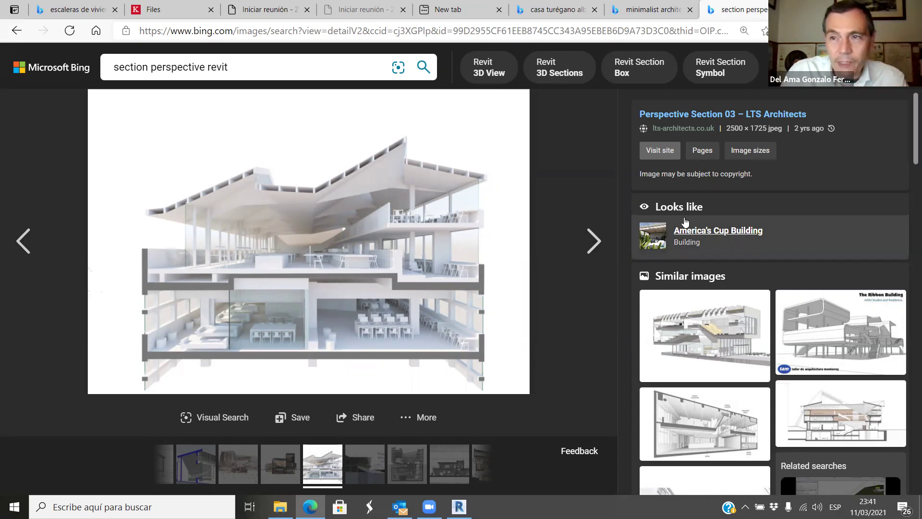
key(alt+Left)
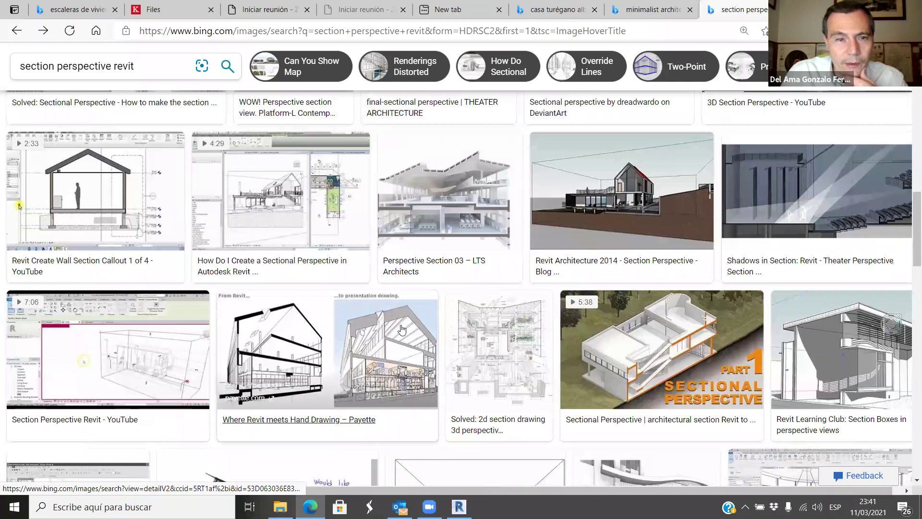
click(582, 268)
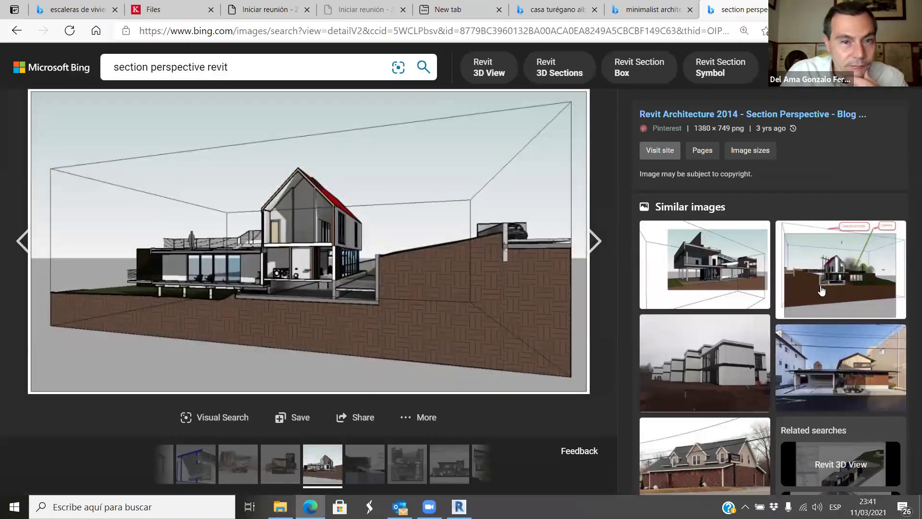
click(896, 76)
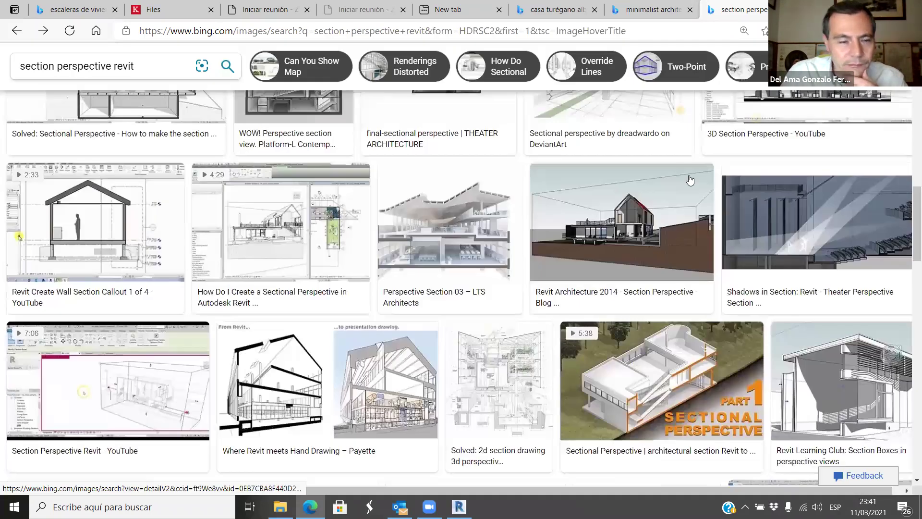
scroll(624, 312, down, 4)
scroll(601, 364, up, 4)
scroll(600, 364, down, 3)
click(823, 249)
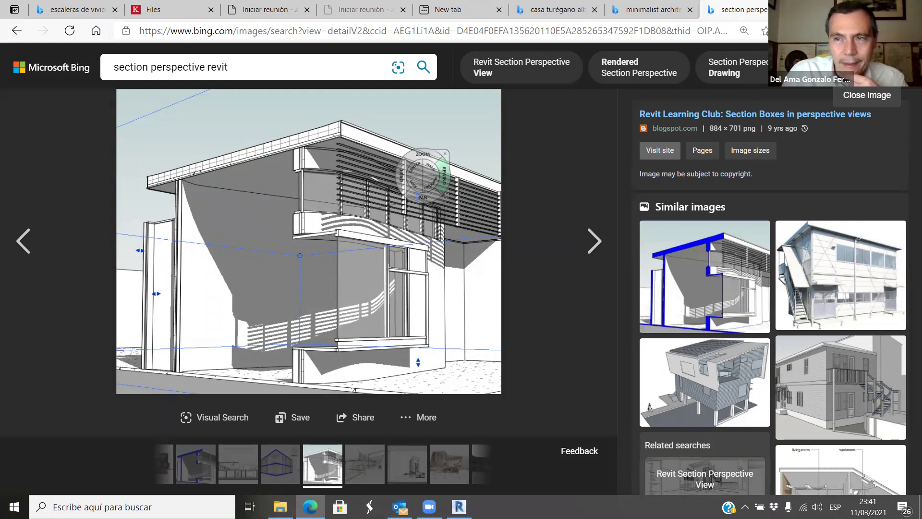
click(901, 96)
key(alt+Tab)
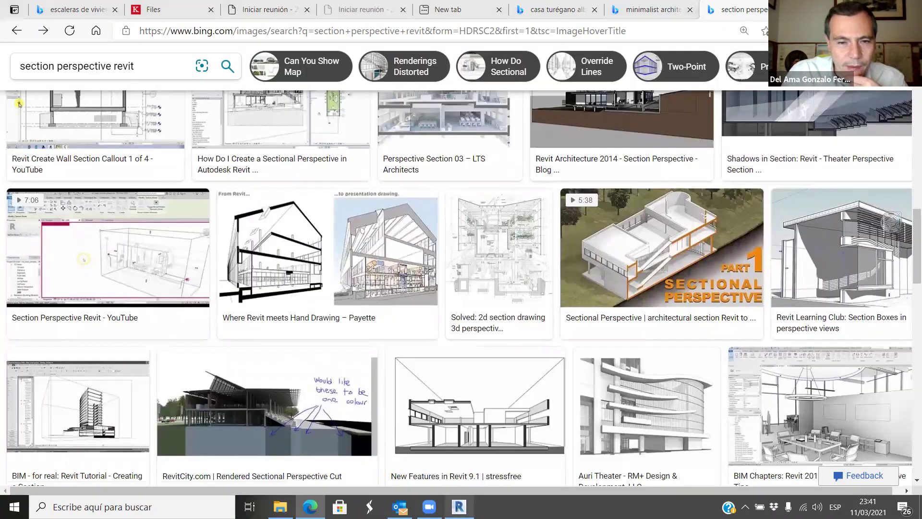
click(212, 473)
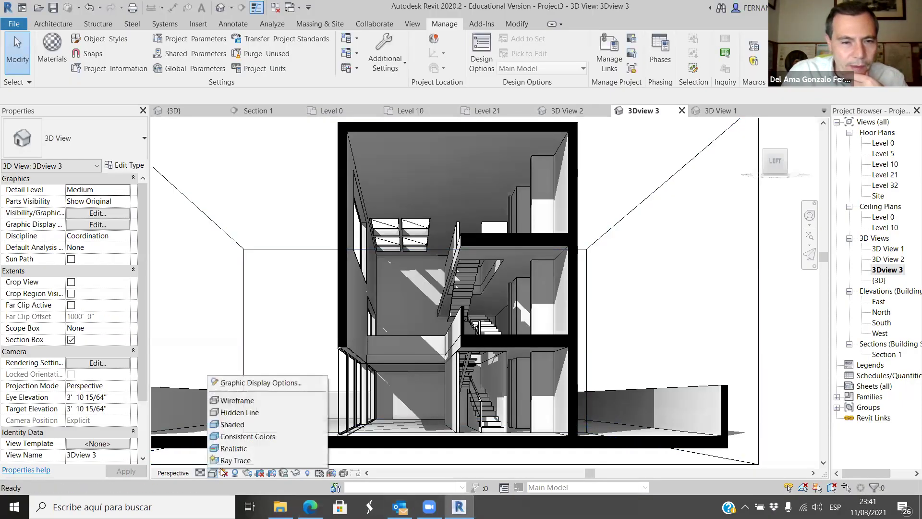
Render 3Dview 3 in the Realistic visual style and bring up Graphic Display Options.
click(242, 449)
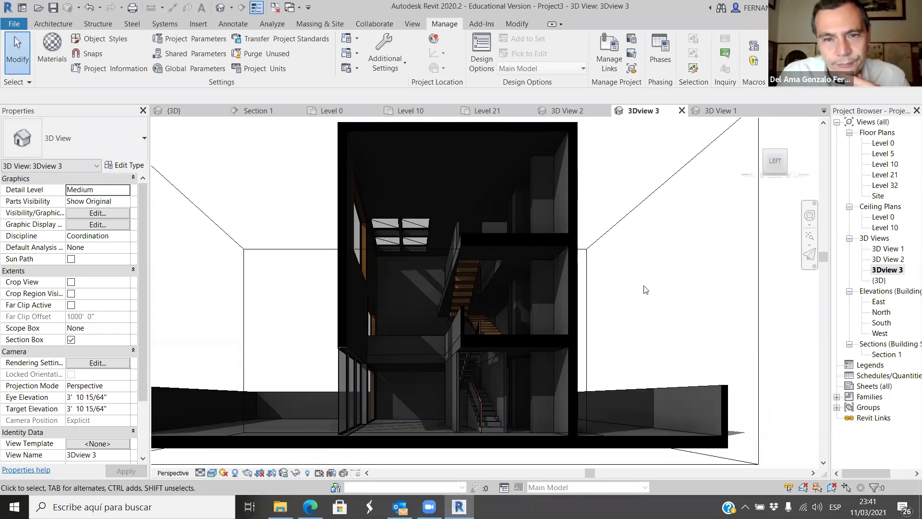
click(212, 472)
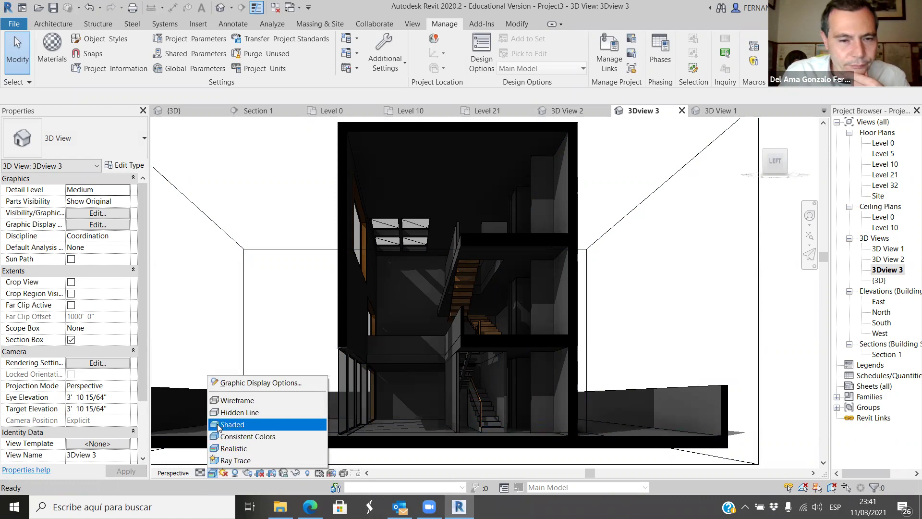
click(258, 381)
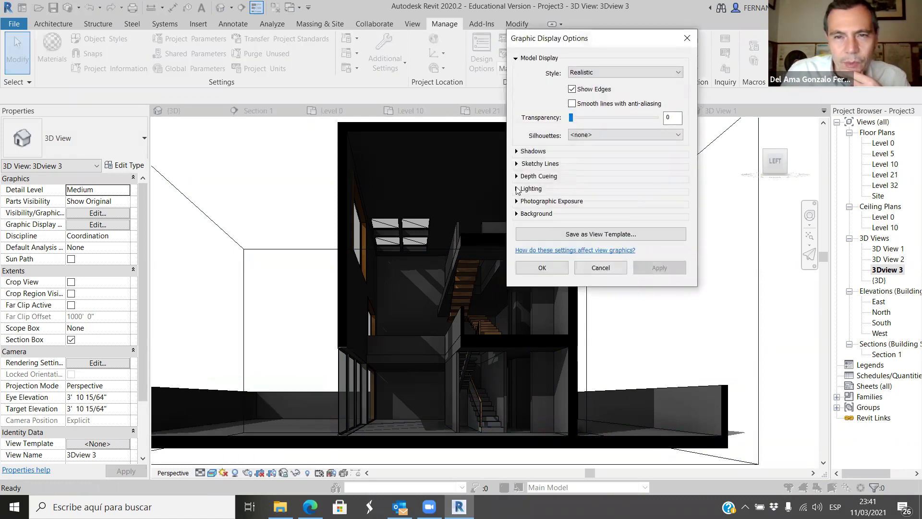
Raise ambient light to 69 and ease shadows to 17, then apply and confirm.
click(517, 189)
drag(571, 277, 625, 277)
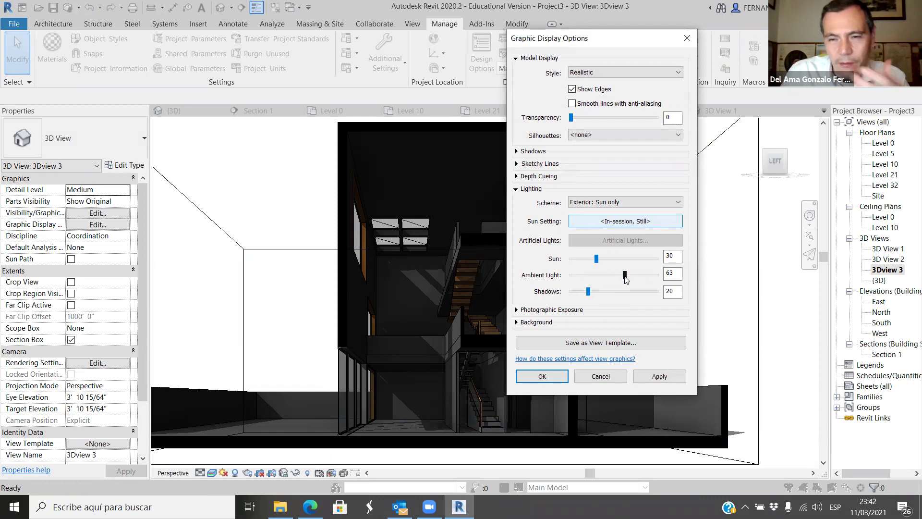
drag(625, 279, 631, 278)
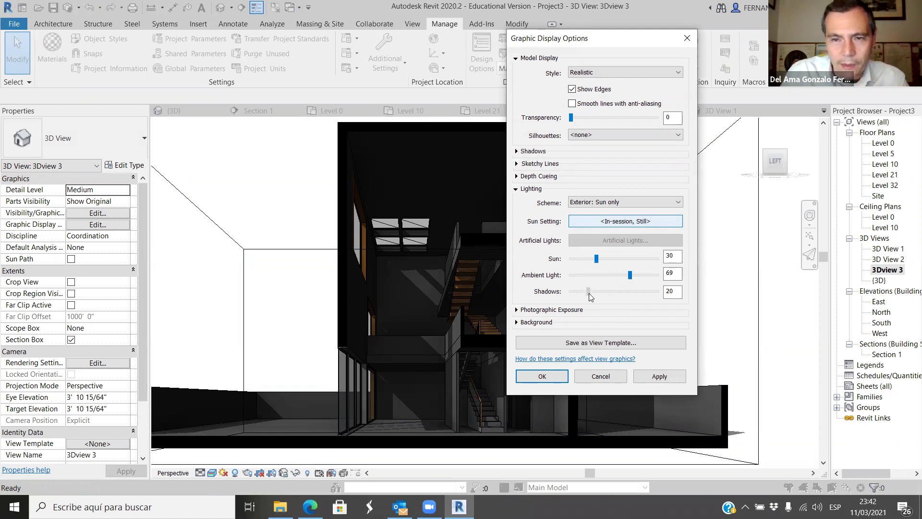
click(652, 379)
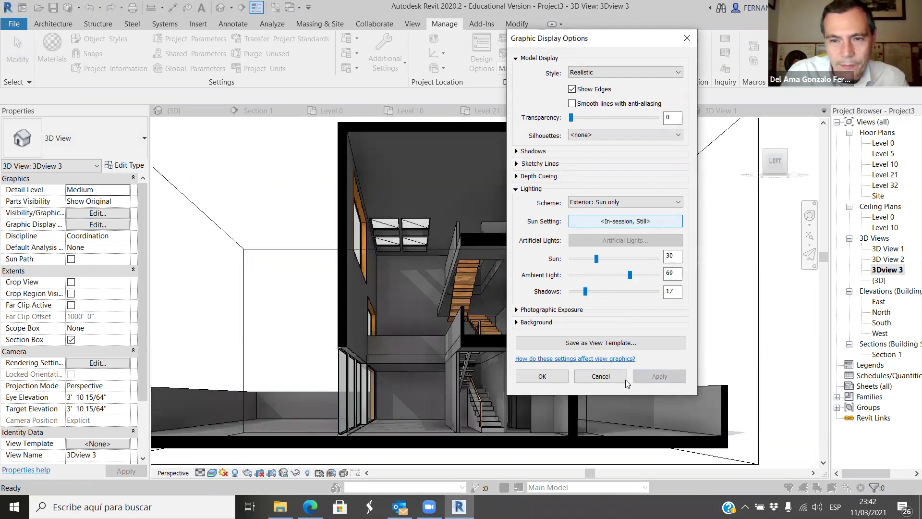
click(562, 379)
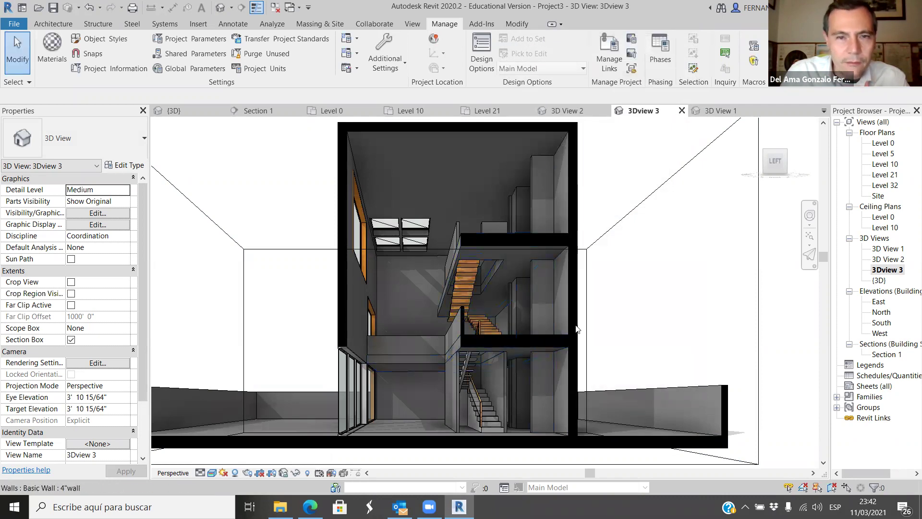